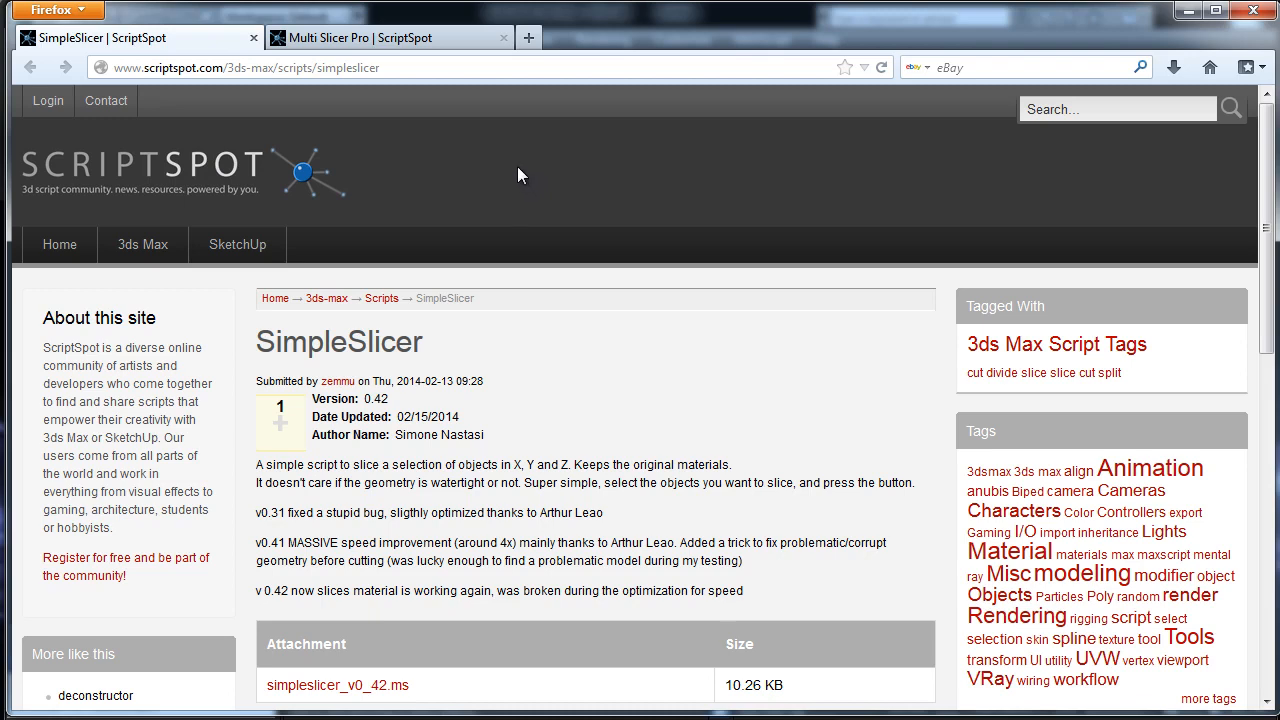
Look through the Multi Slicer Pro script page, including its attachment section, and switch to 3ds Max.
left_click(450, 40)
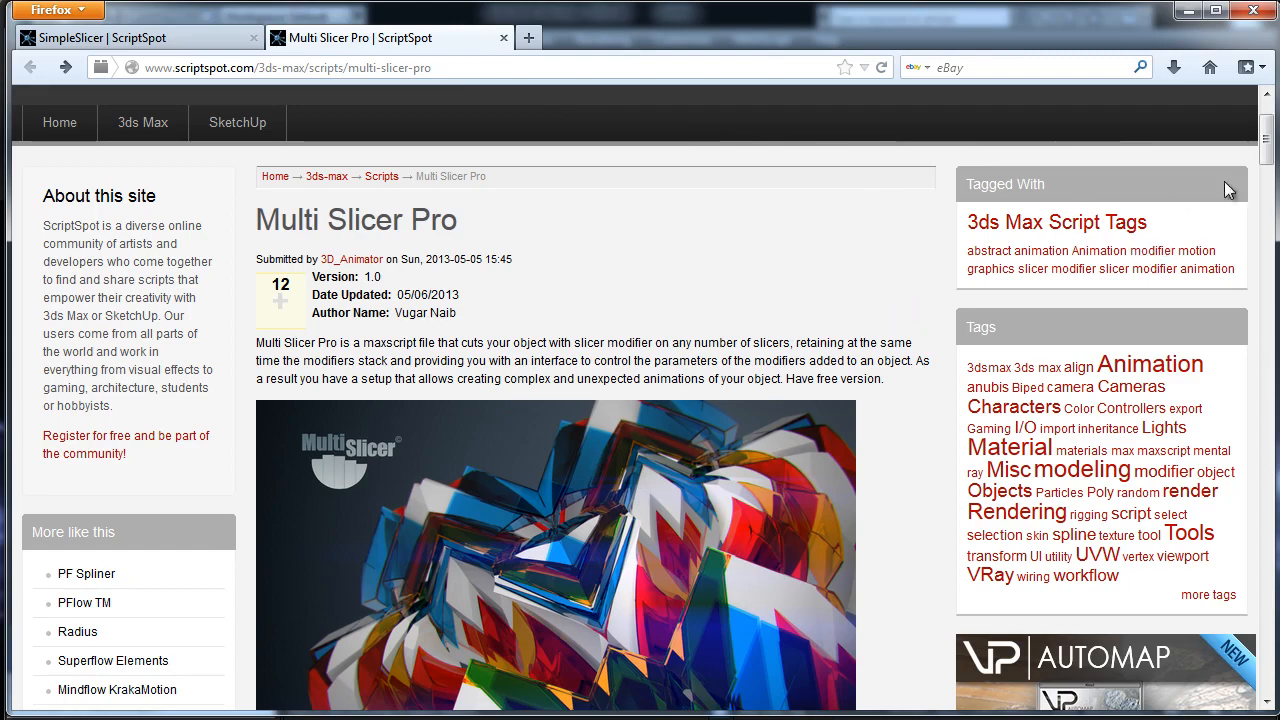
scroll(1266, 150, "down", 10)
left_click_drag(1267, 207, 1271, 435)
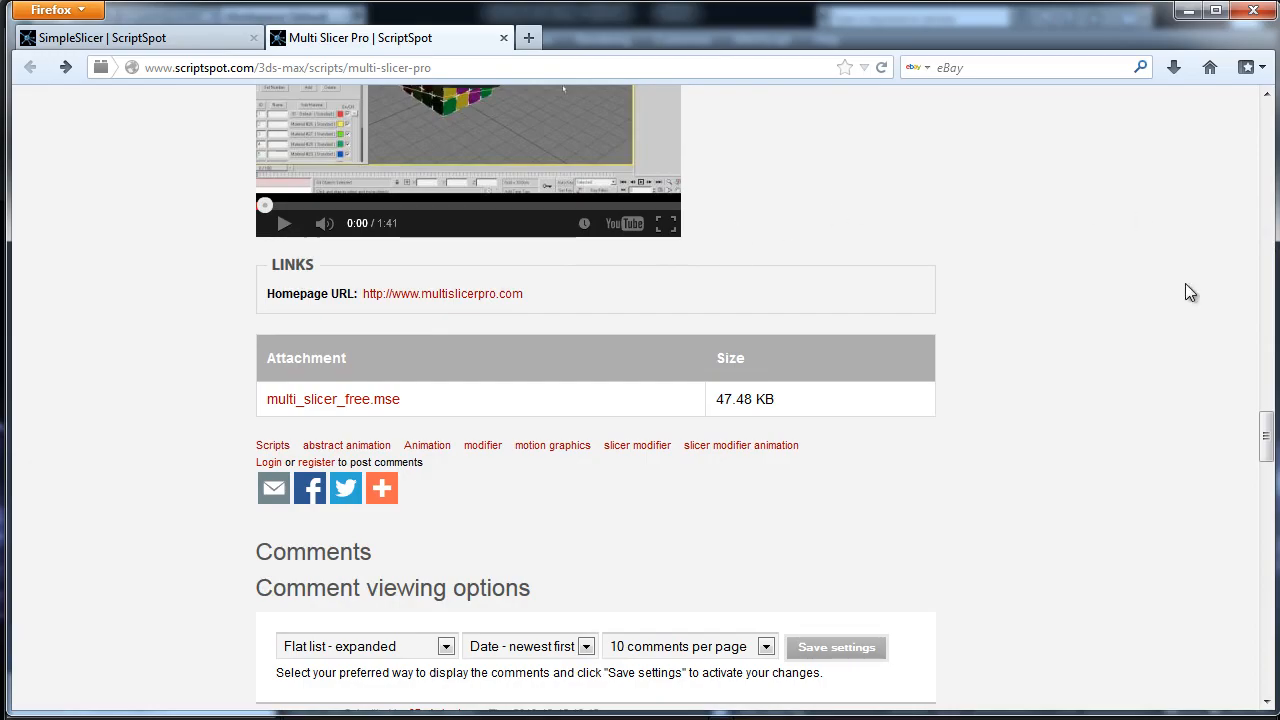
left_click_drag(1266, 434, 1191, 85)
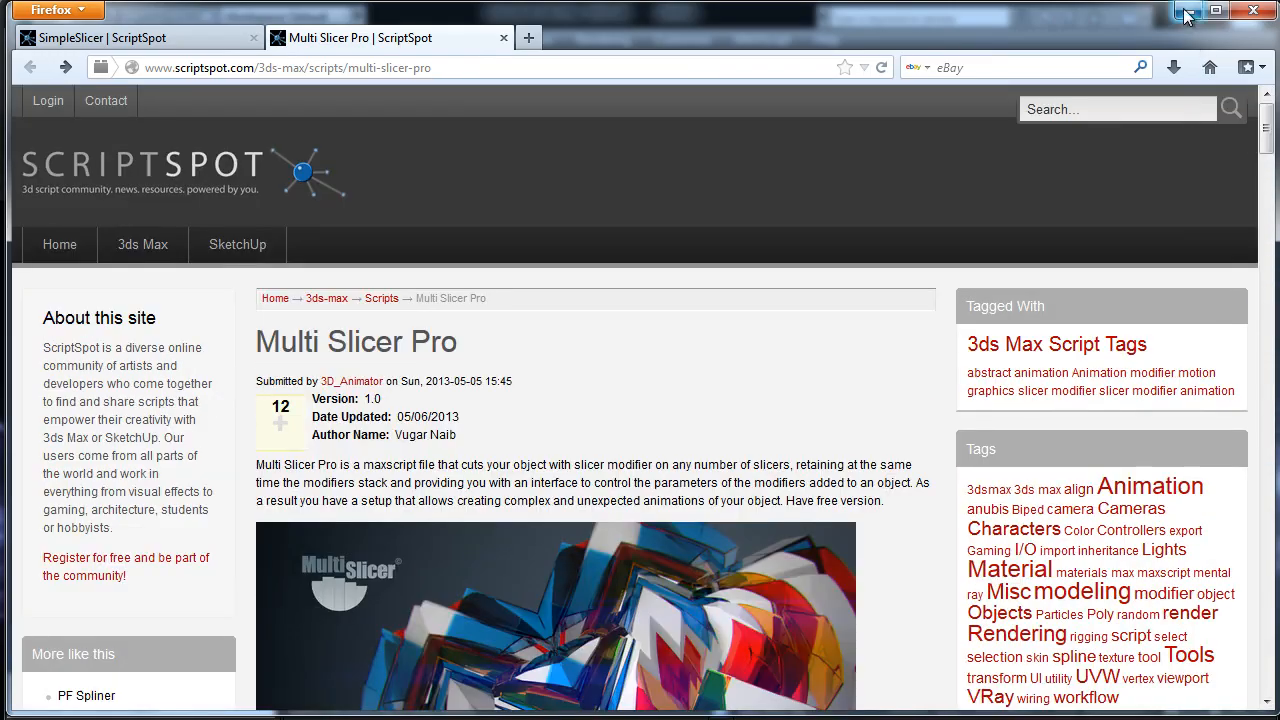
left_click(1188, 12)
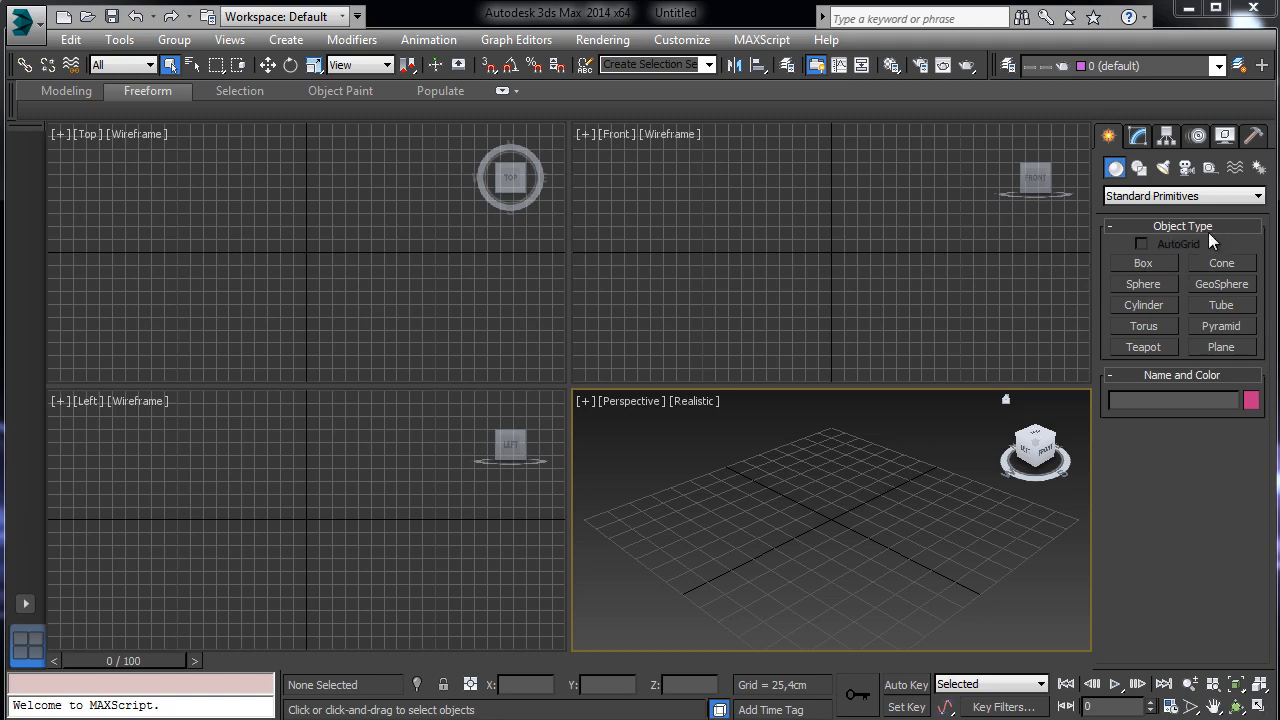
Create an Arial text shape reading M in the Front viewport and move it so its base is centred on the vertical grid axis.
left_click(1000, 229)
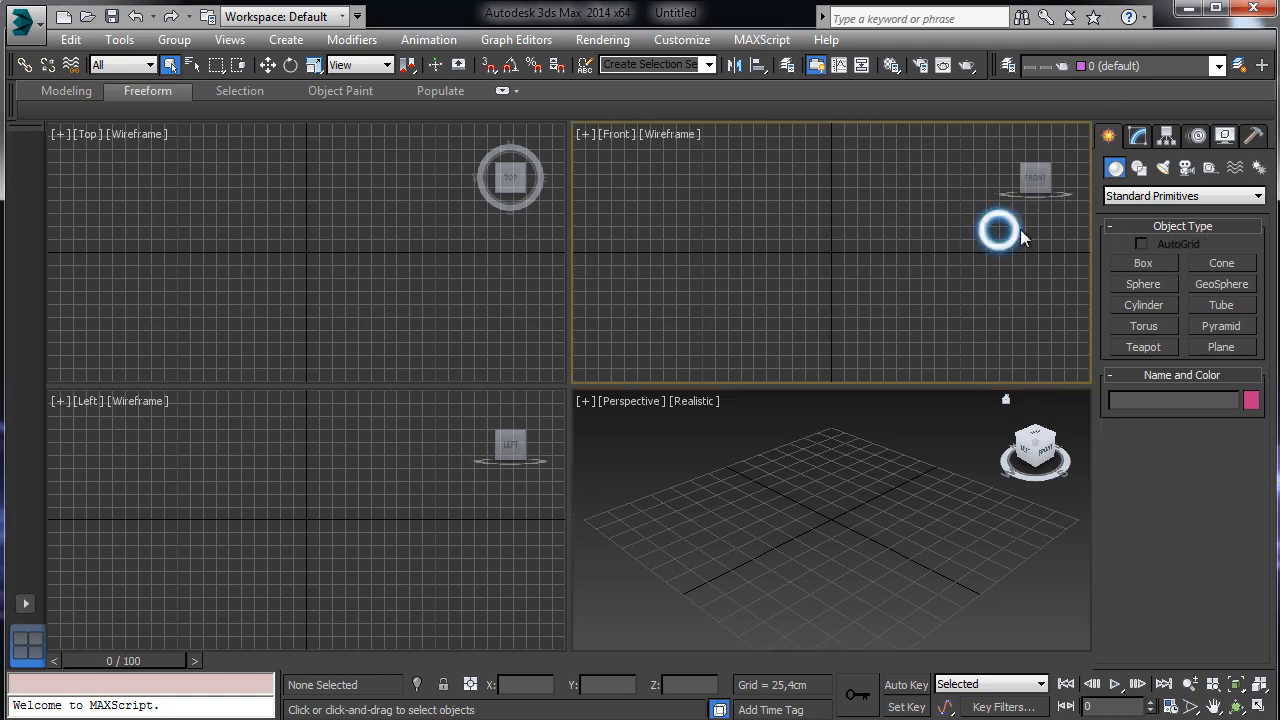
left_click(1139, 168)
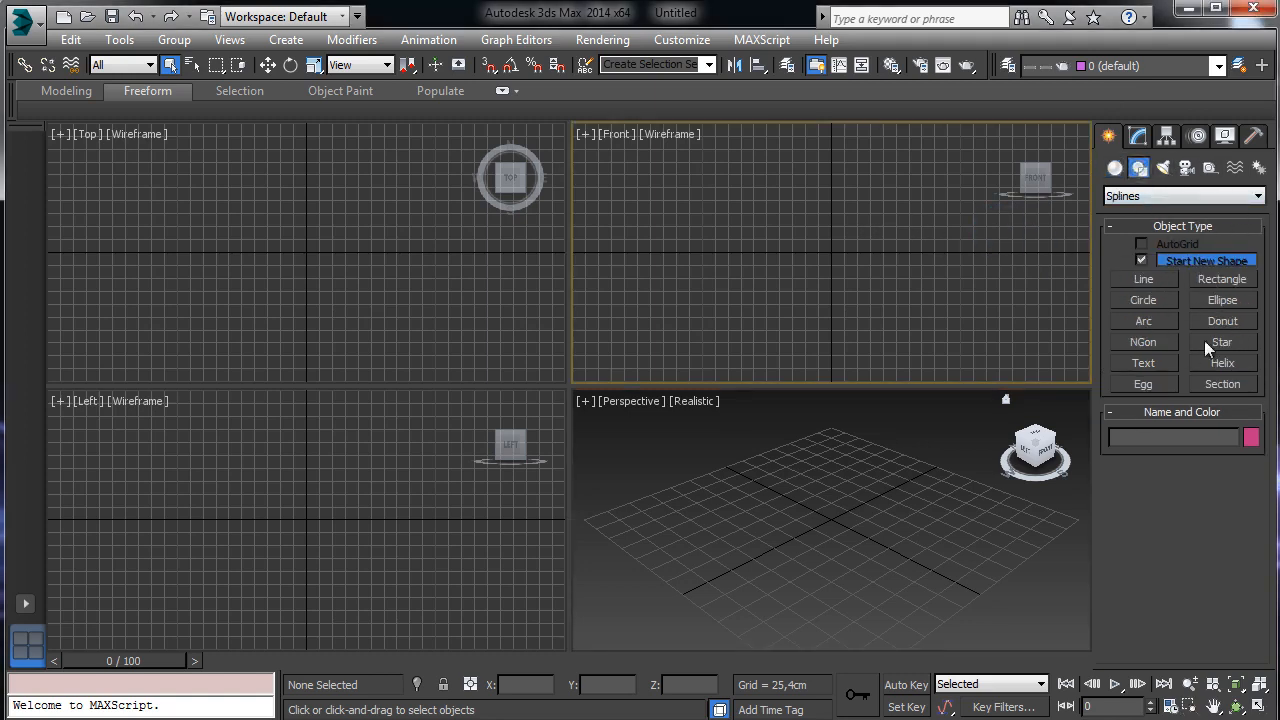
left_click(1145, 363)
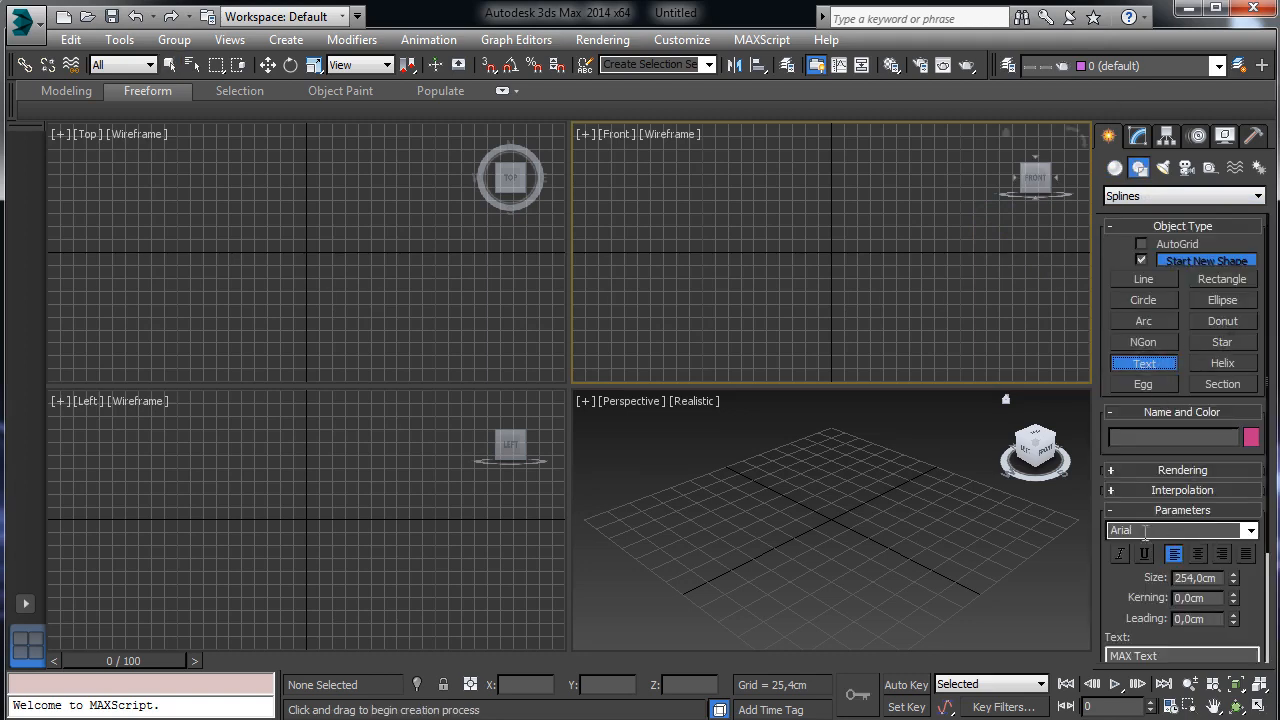
left_click_drag(1259, 607, 1234, 435)
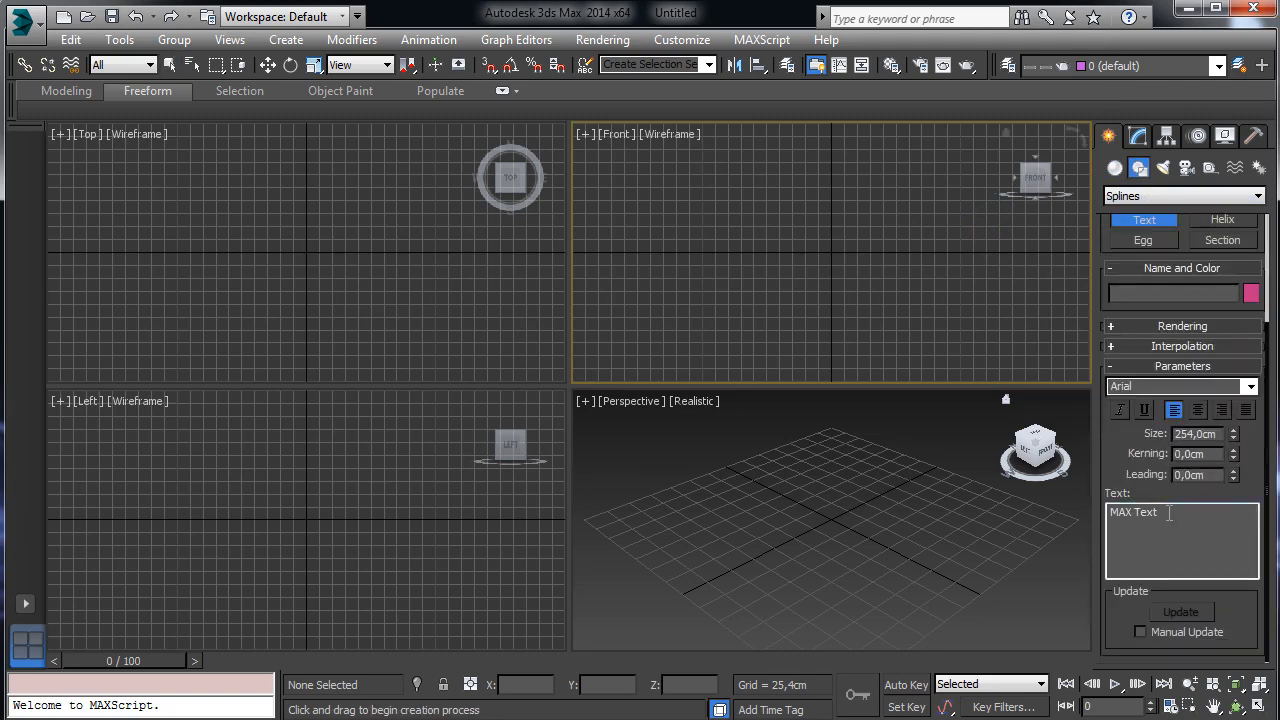
left_click_drag(1169, 513, 1110, 512)
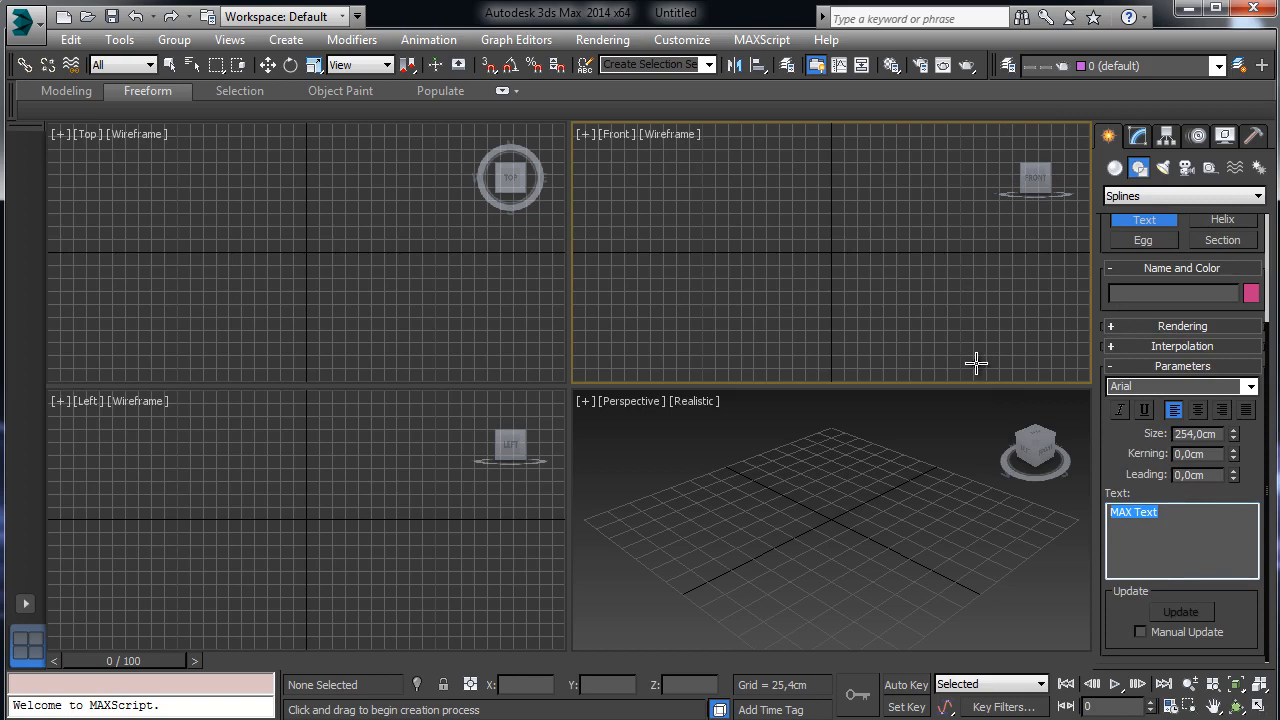
key("Delete")
left_click(800, 268)
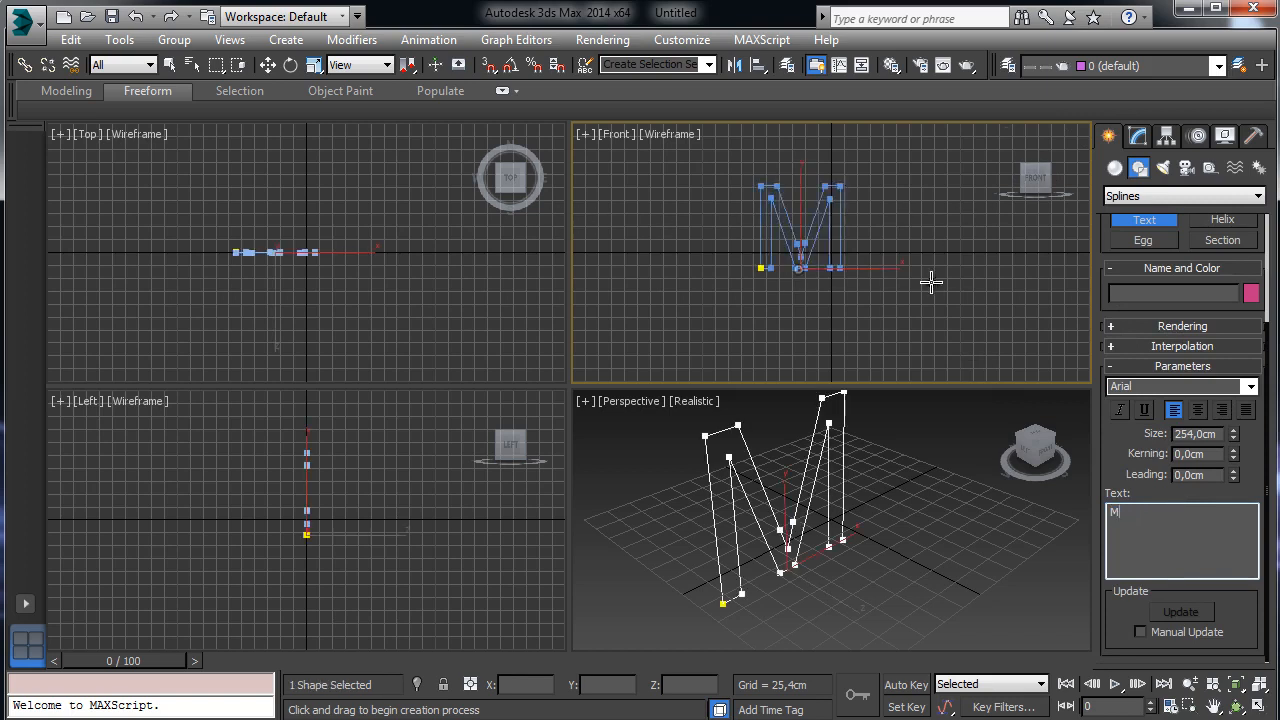
left_click(268, 64)
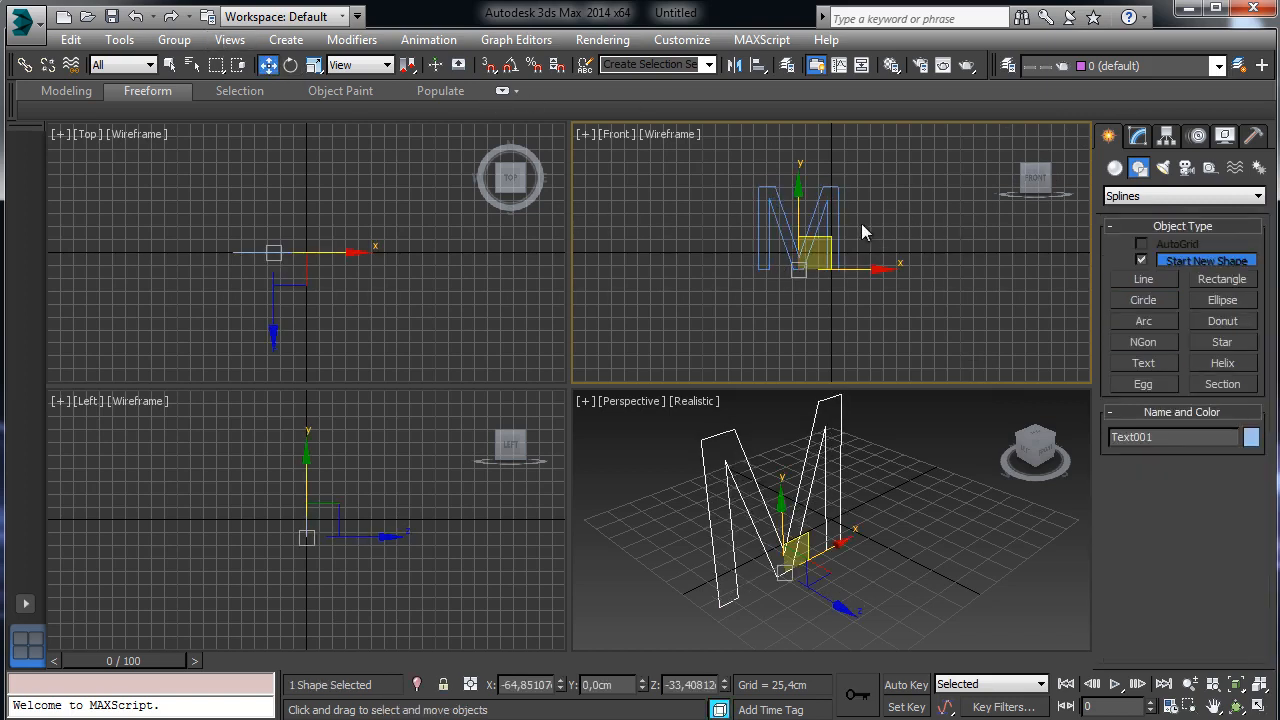
left_click_drag(831, 242, 865, 242)
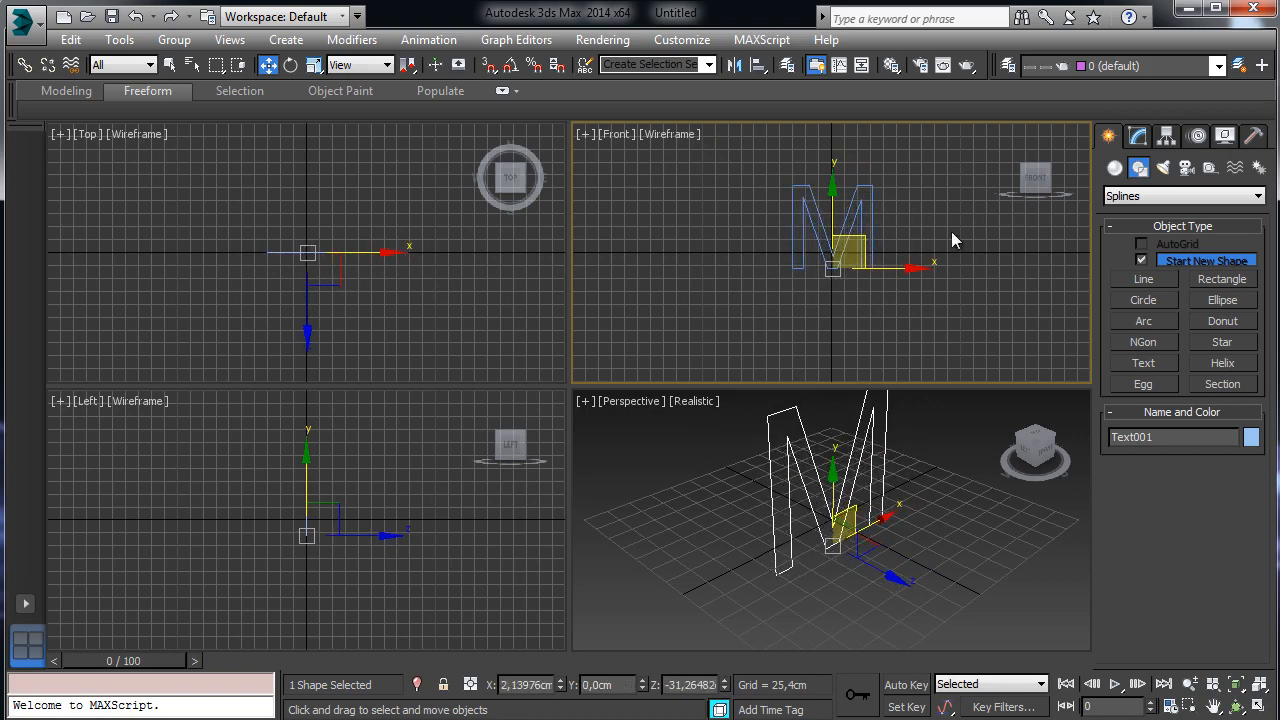
Apply an Extrude modifier to the letter M with an amount of about 64,77cm.
left_click(1140, 137)
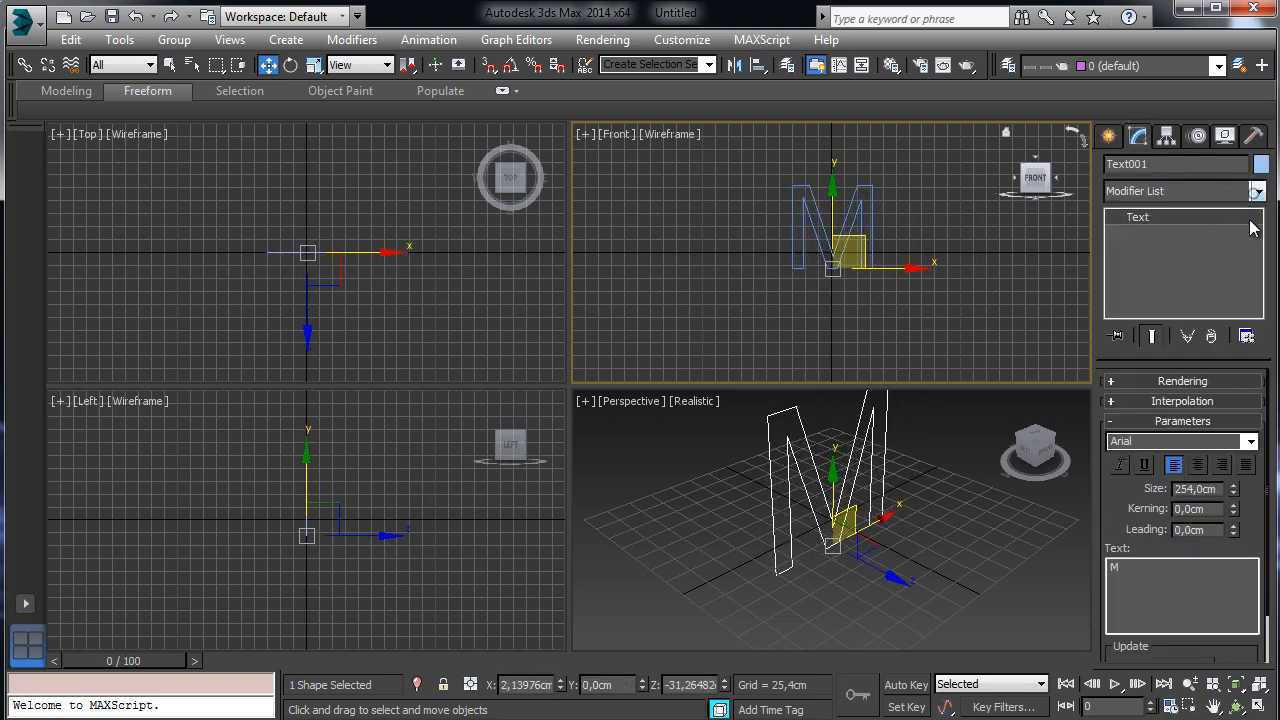
left_click(1258, 190)
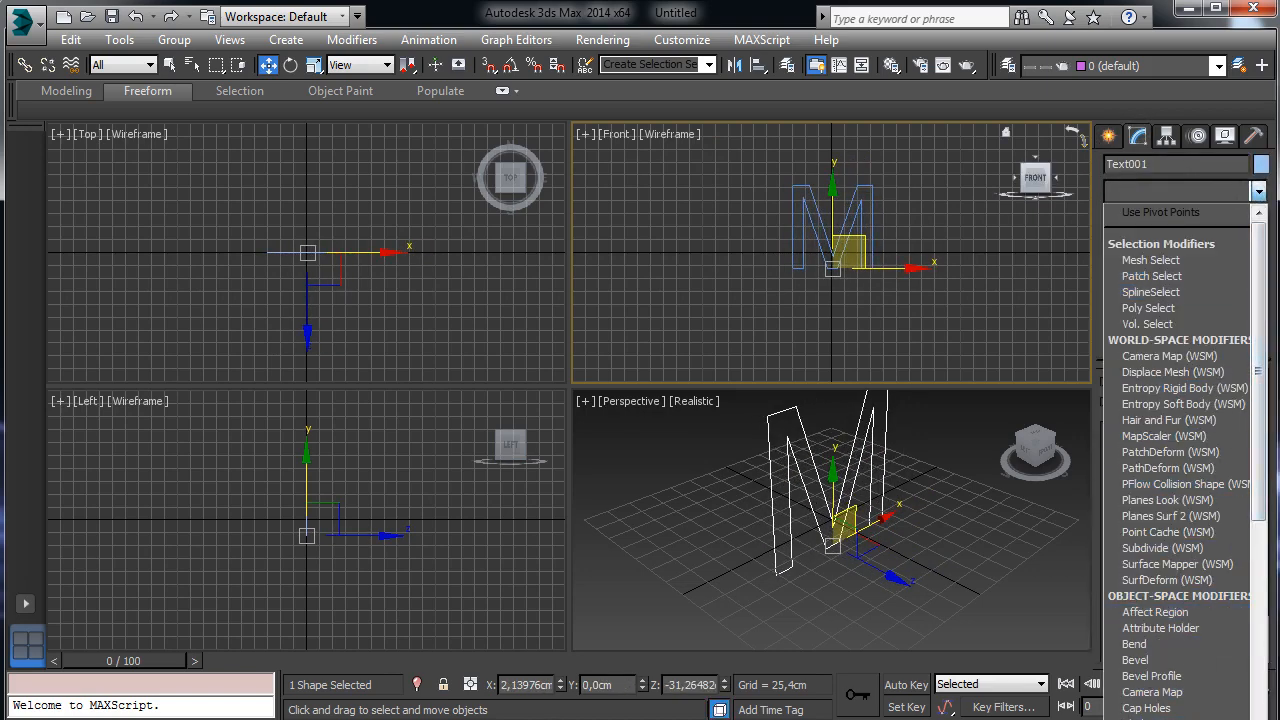
left_click(1146, 718)
left_click_drag(1239, 408, 1237, 348)
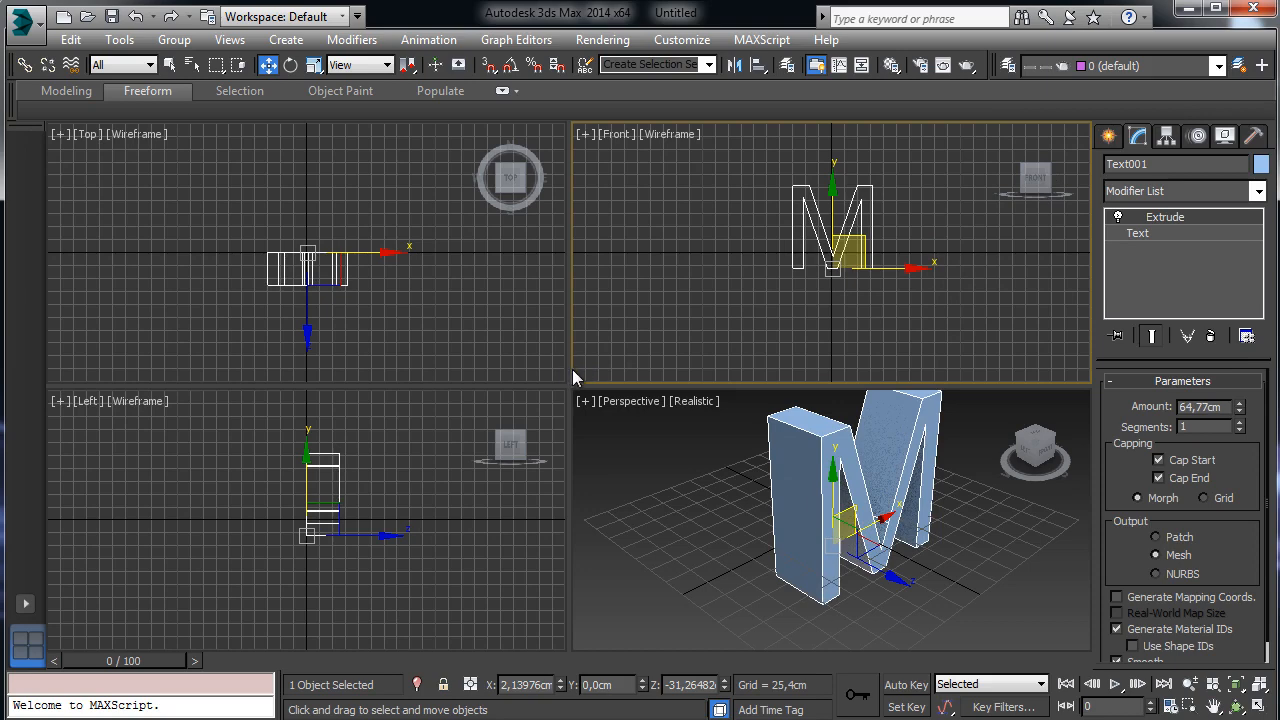
Enlarge the Front and Perspective viewports and draw a circle of about 35 cm radius at the M's lower-right corner in the Front view.
left_click_drag(568, 368, 272, 357)
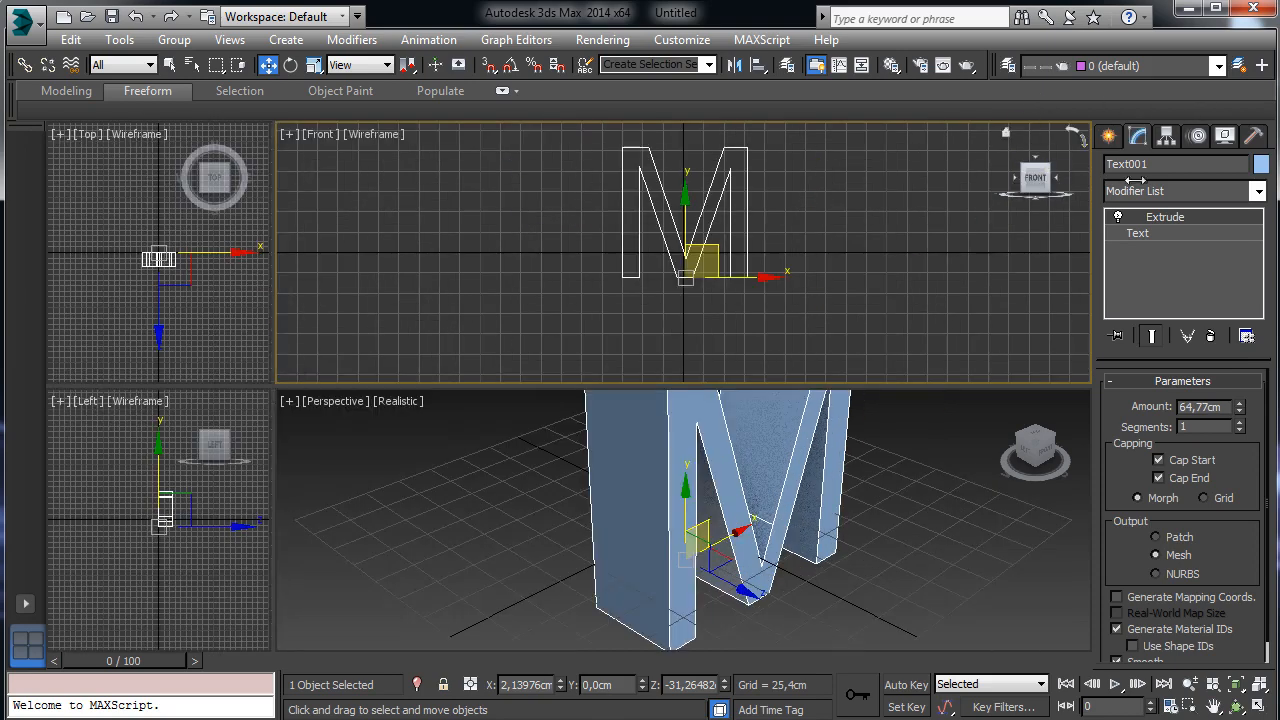
left_click(1108, 135)
left_click(1160, 300)
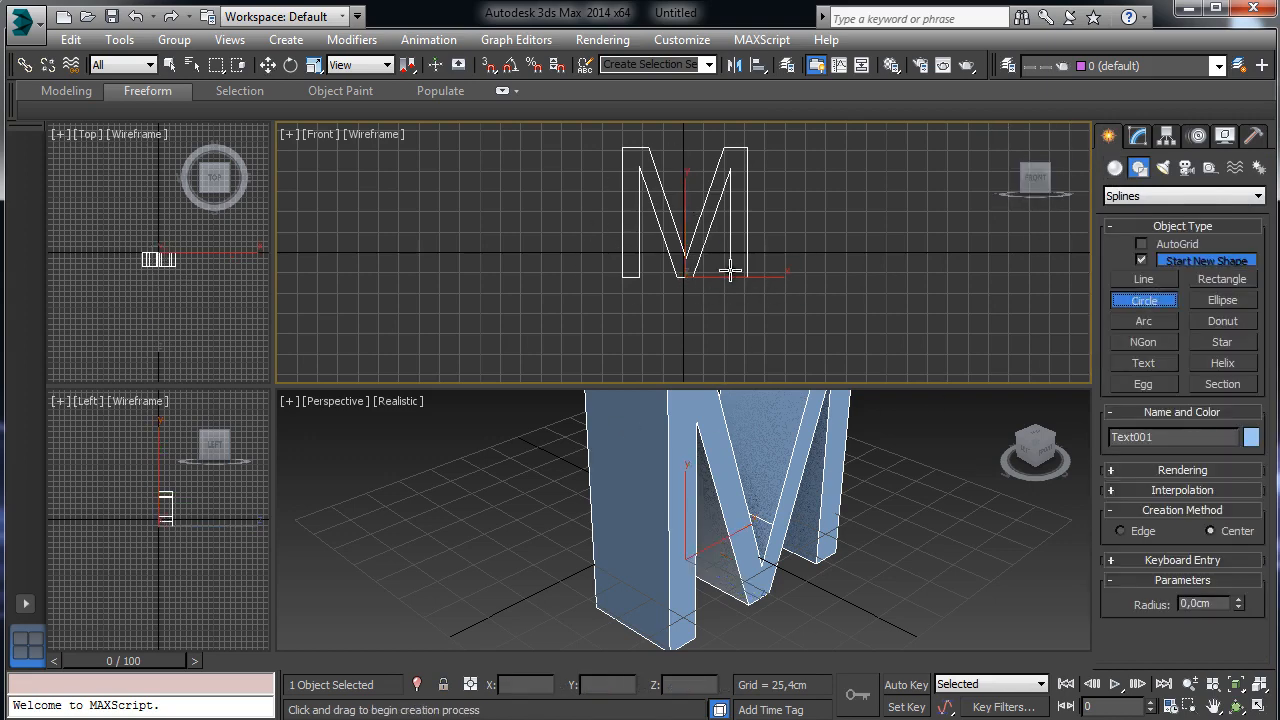
mouse_move(737, 276)
left_mouse_down()
mouse_move(770, 303)
mouse_move(750, 288)
mouse_move(765, 286)
mouse_move(768, 247)
mouse_move(820, 191)
left_mouse_up()
Make five progressively larger concentric copies of the circle by uniform scaling, the largest at about 554 percent.
left_click(314, 65)
left_click(643, 456)
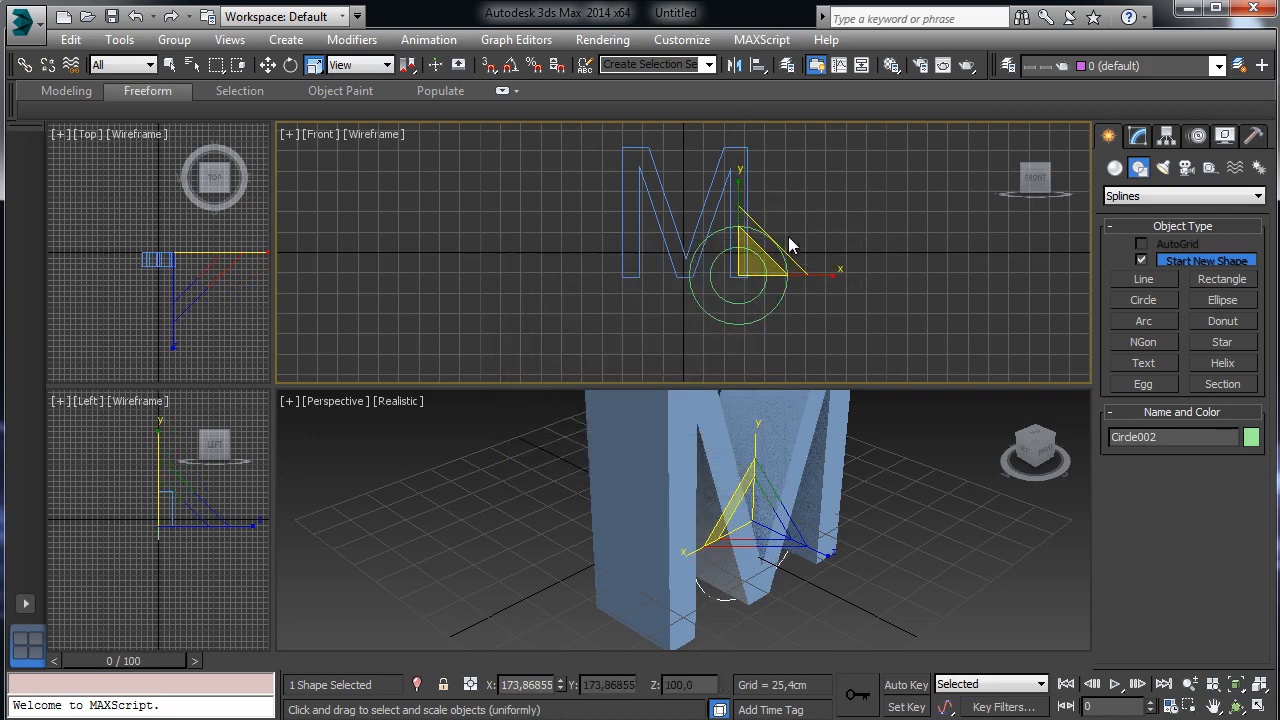
mouse_move(786, 246)
left_mouse_down("shift")
mouse_move(810, 227)
mouse_move(776, 244)
mouse_move(807, 204)
mouse_move(778, 264)
mouse_move(803, 217)
mouse_move(818, 306)
left_mouse_up("shift")
left_click(643, 456)
left_click(644, 454)
left_click(643, 455)
left_click(645, 455)
key("r")
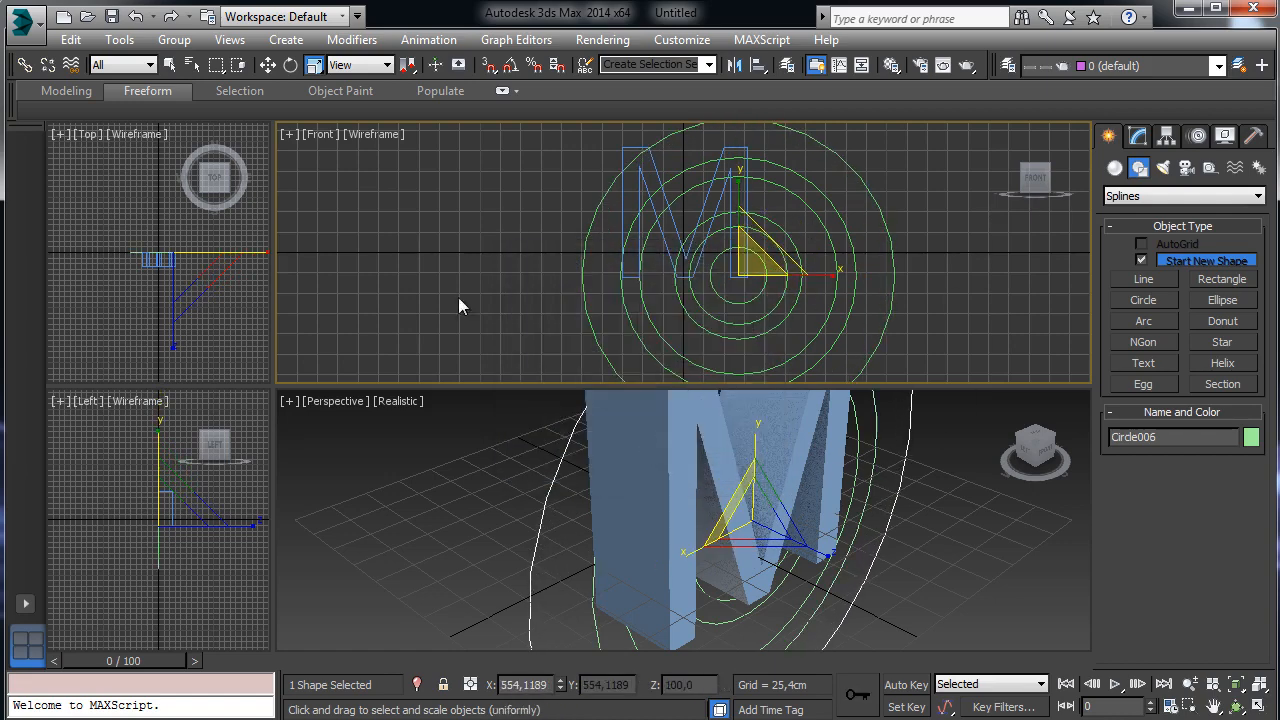
left_click(171, 65)
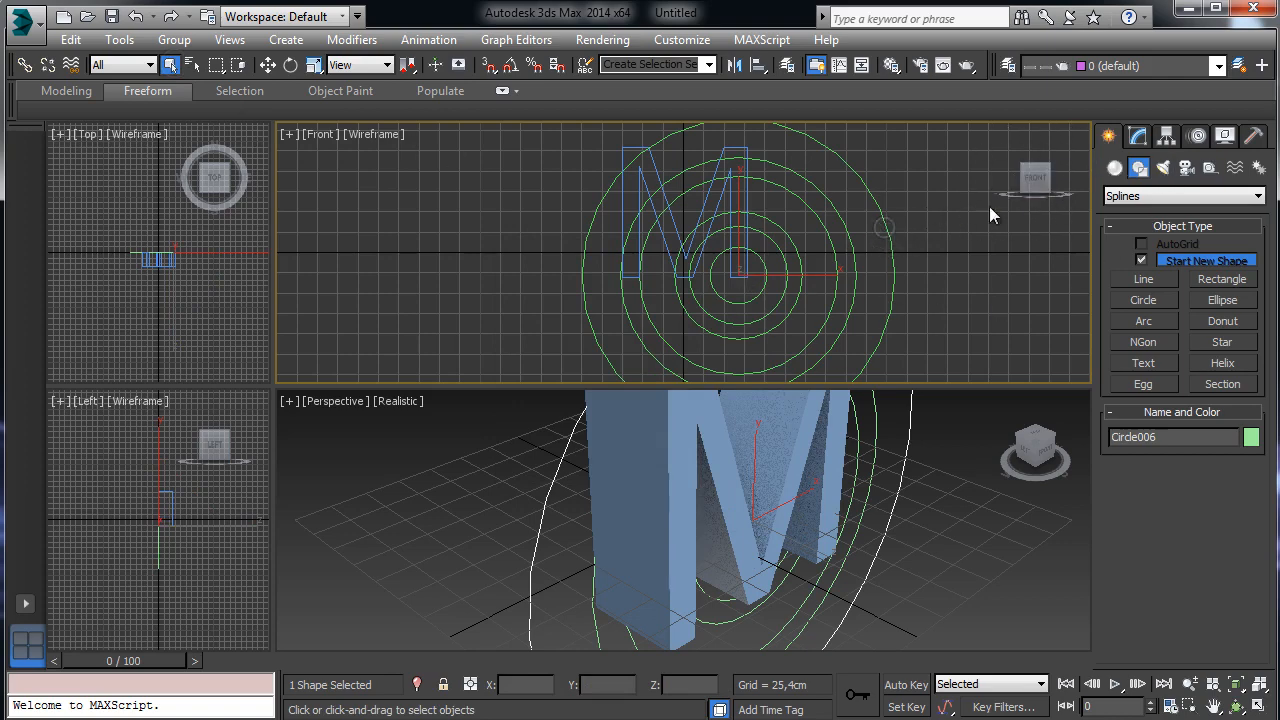
Enable Adaptive interpolation on each of the concentric circles, working from the outermost circle inward.
left_click(1137, 135)
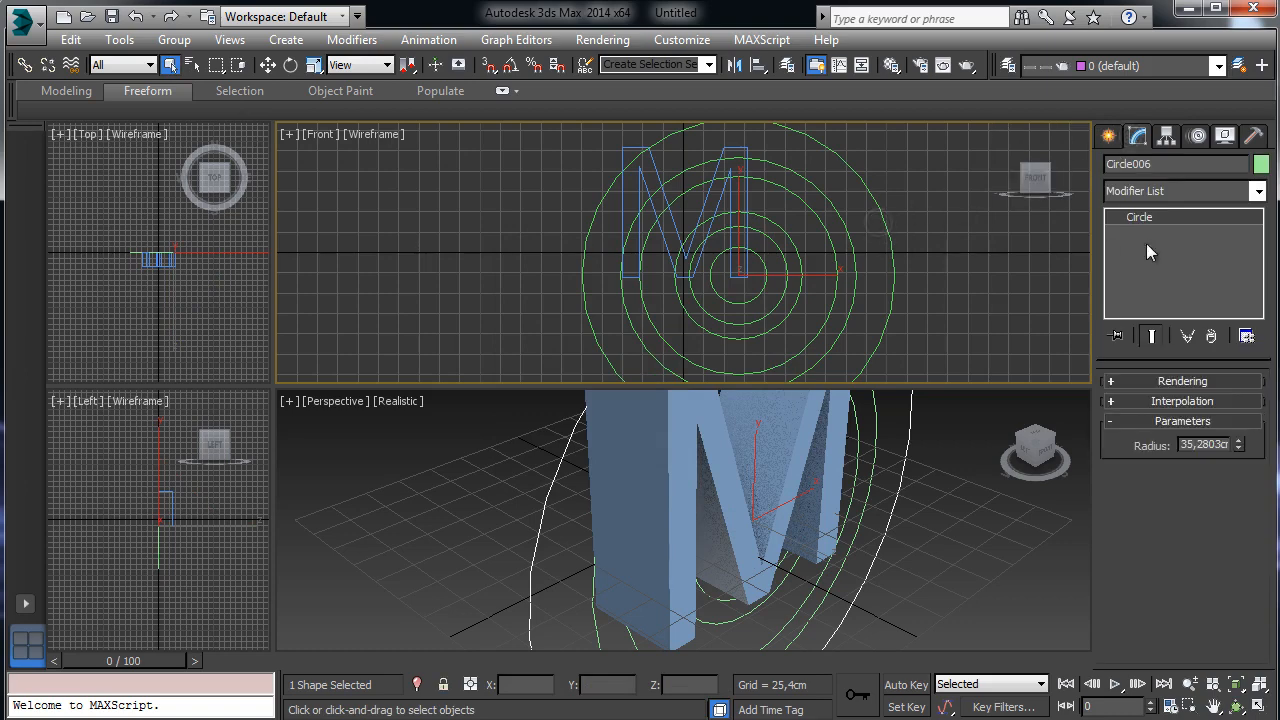
left_click(1192, 402)
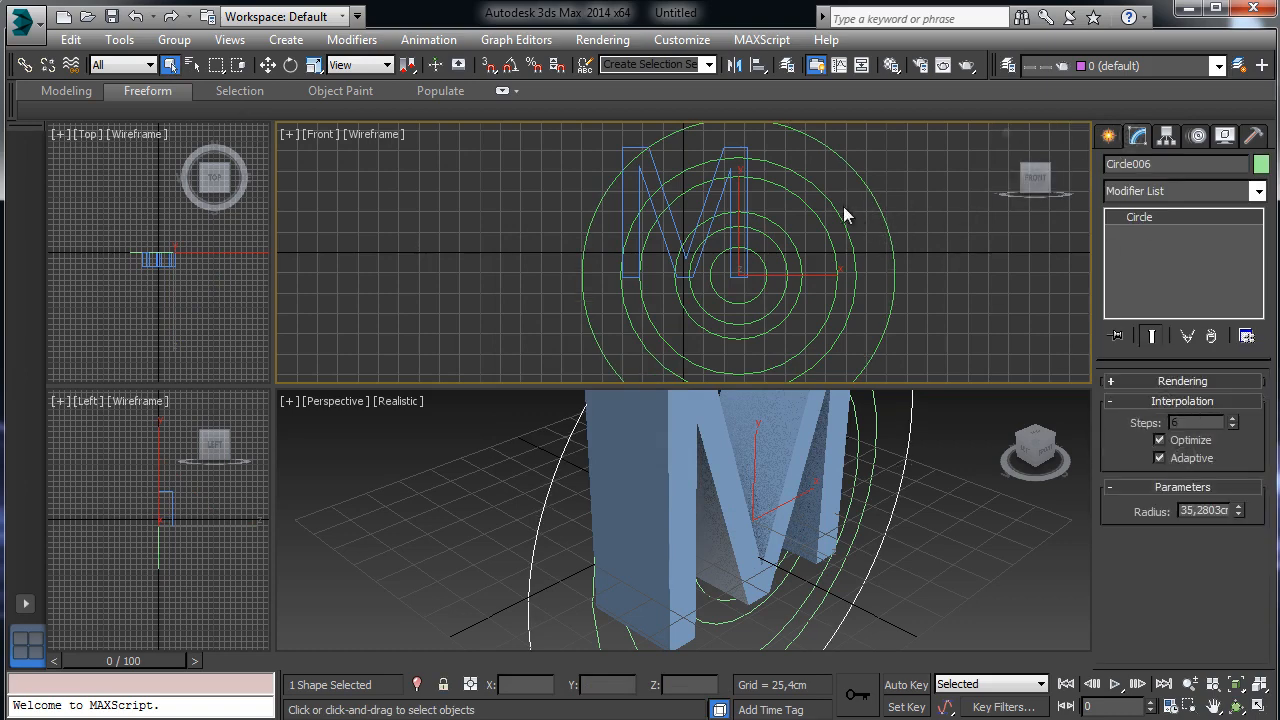
left_click(862, 228)
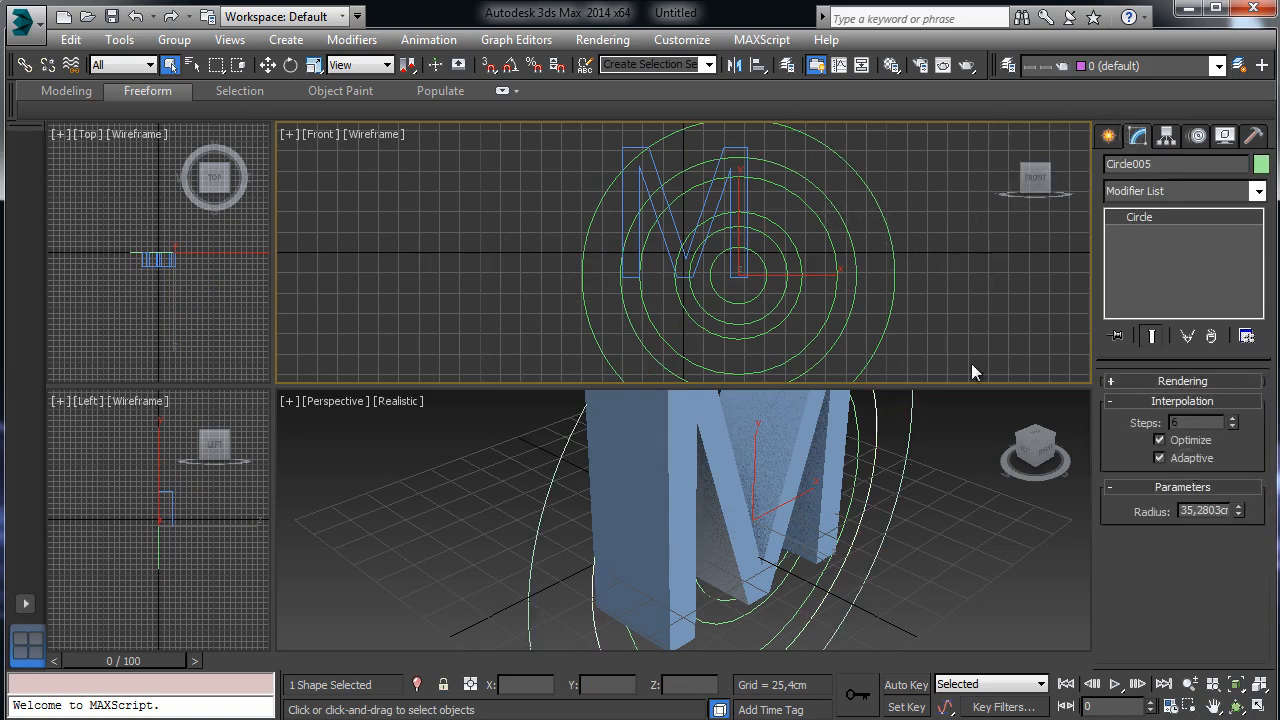
left_click(846, 259)
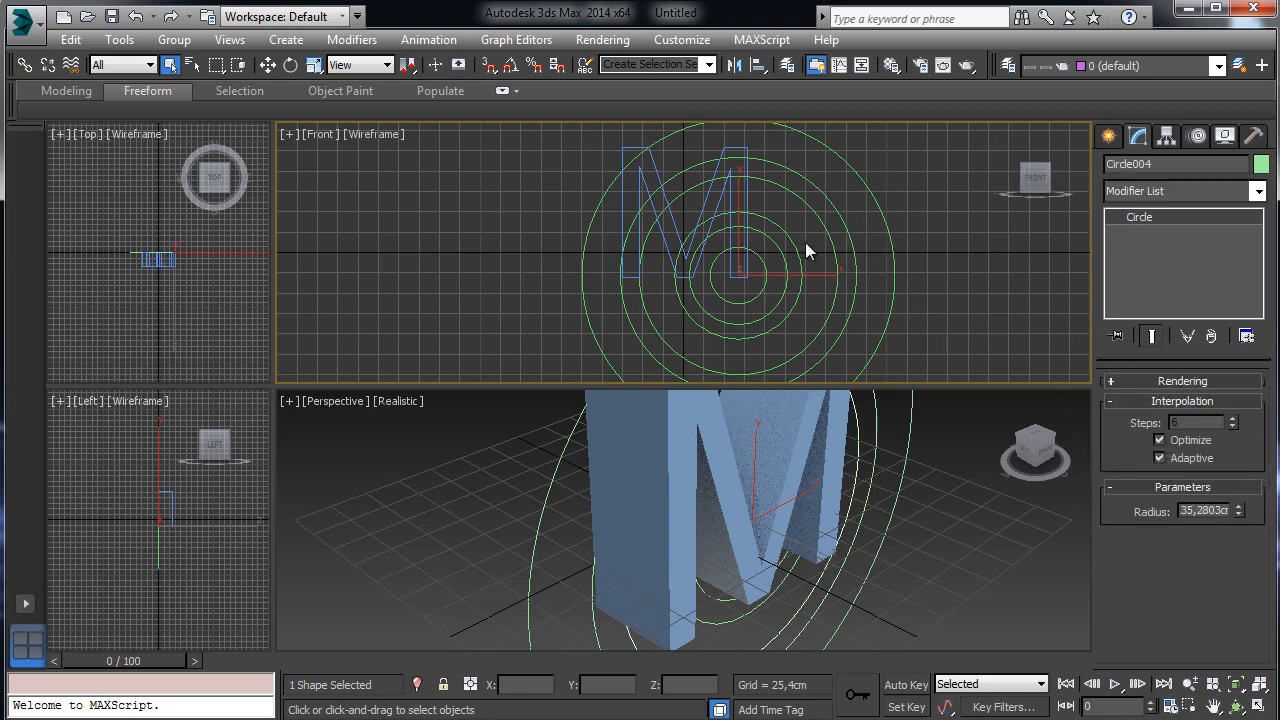
left_click(802, 247)
left_click(1159, 458)
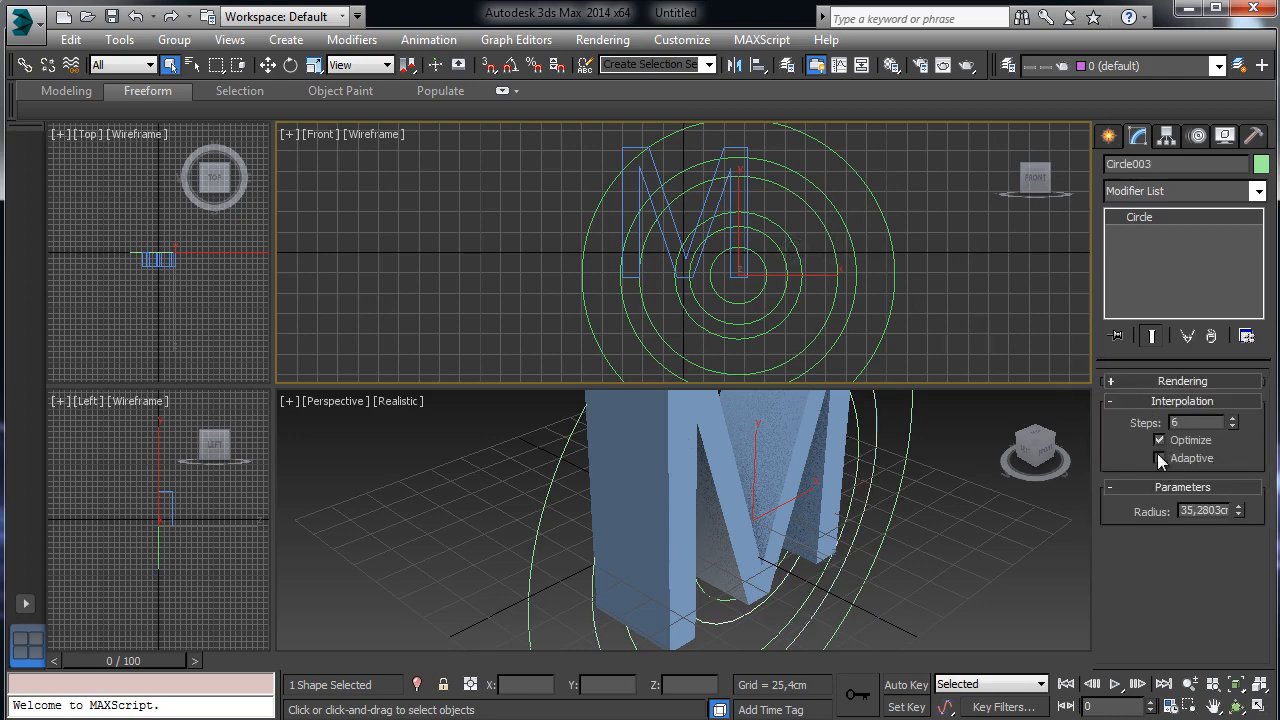
left_click(777, 263)
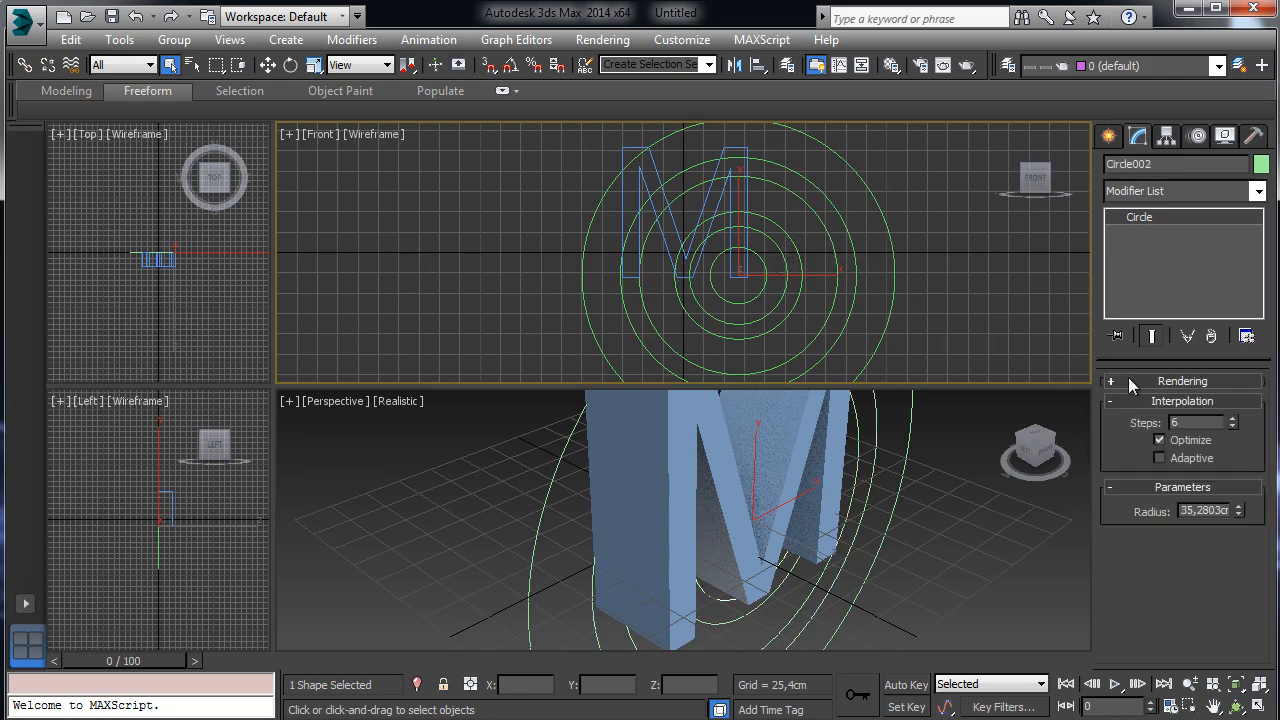
left_click(766, 272)
left_click(995, 260)
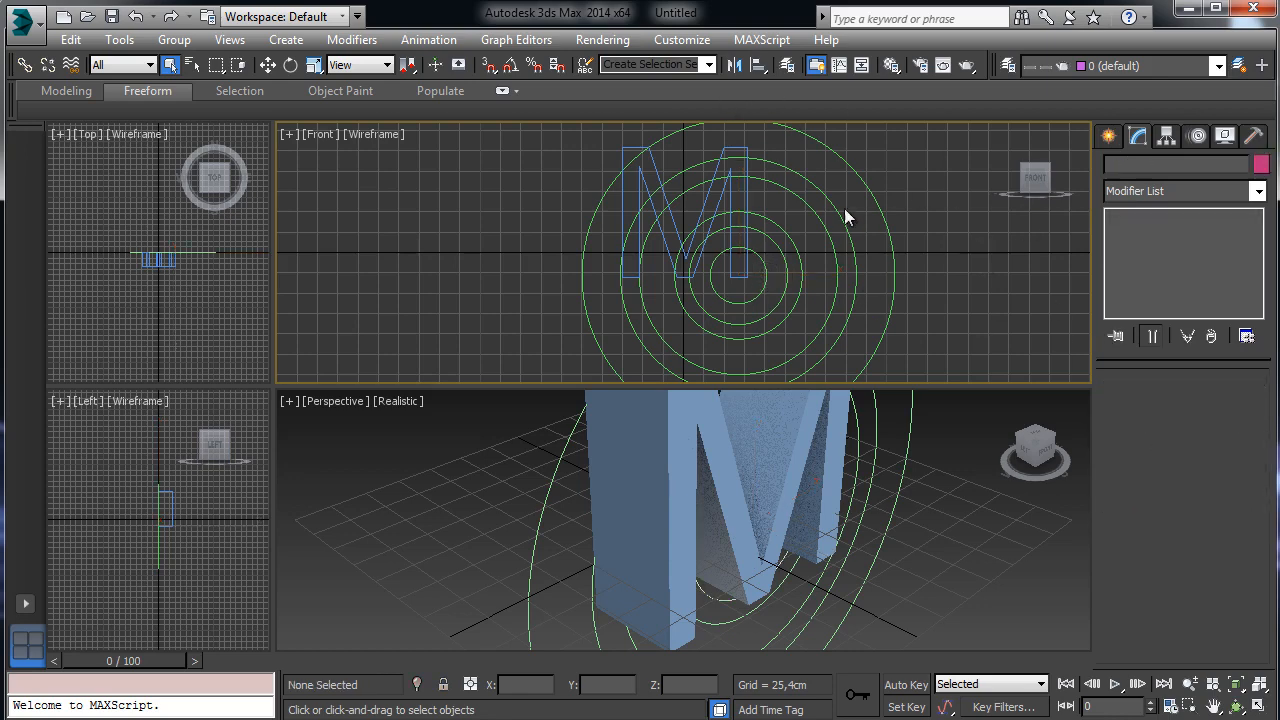
Try a shared Extrude modifier with Cap Start off on the five larger circles, and remove it from them.
left_click_drag(548, 362, 547, 362)
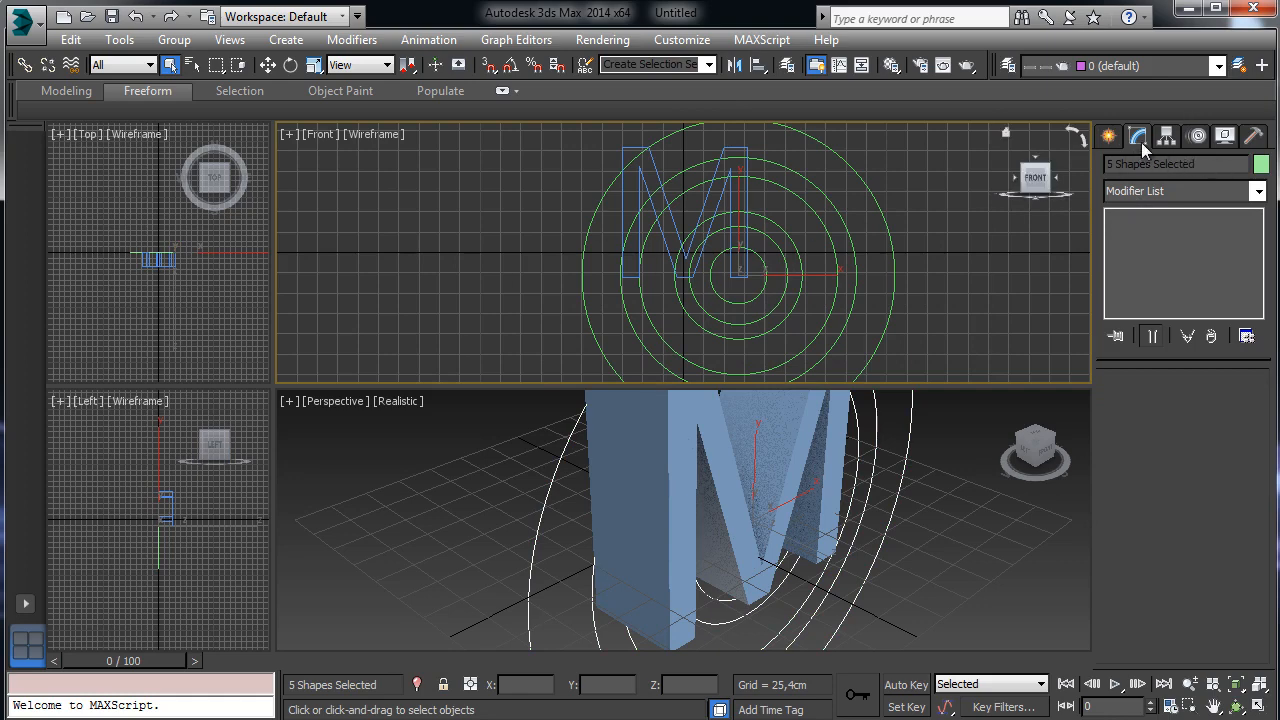
left_click(1258, 191)
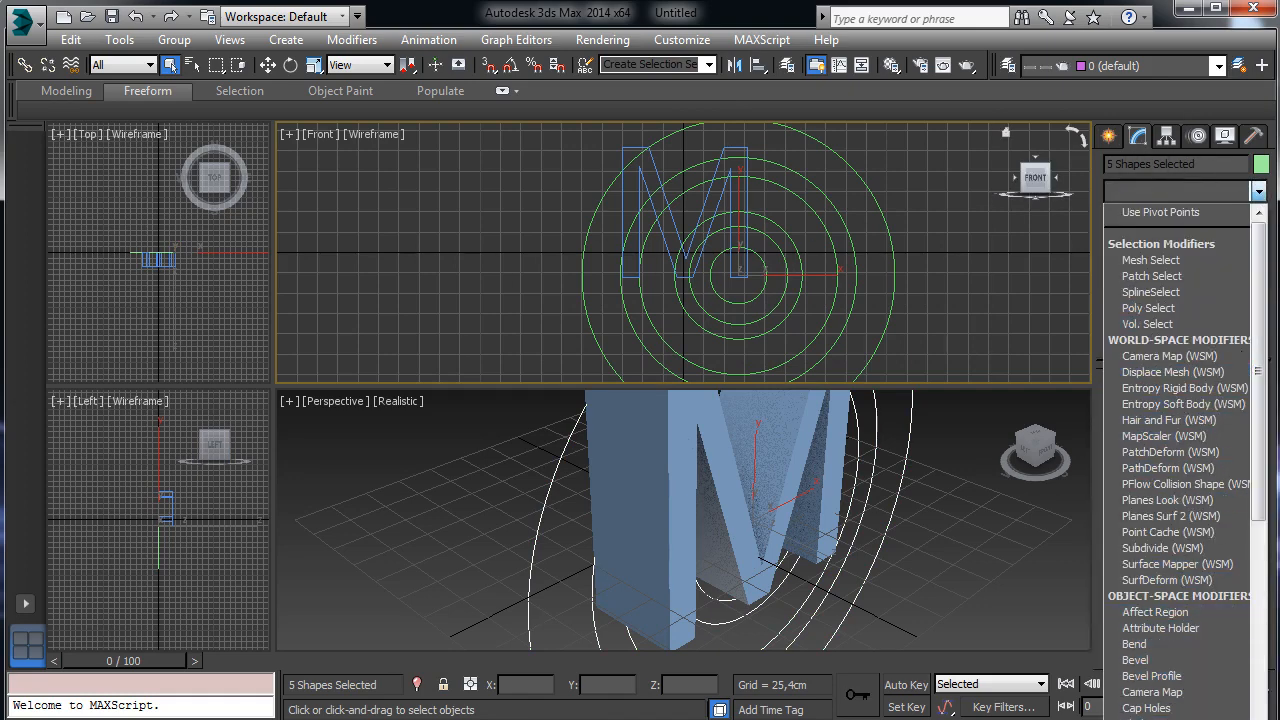
left_click(1145, 718)
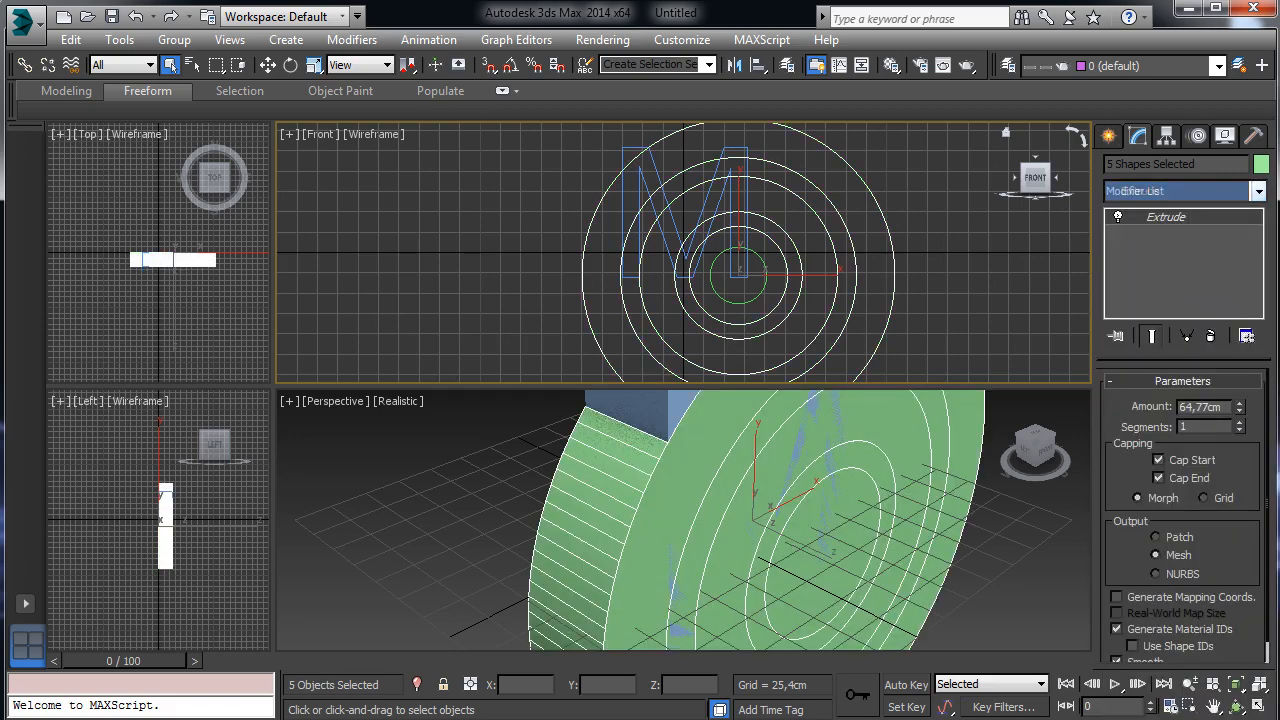
left_click(1201, 462)
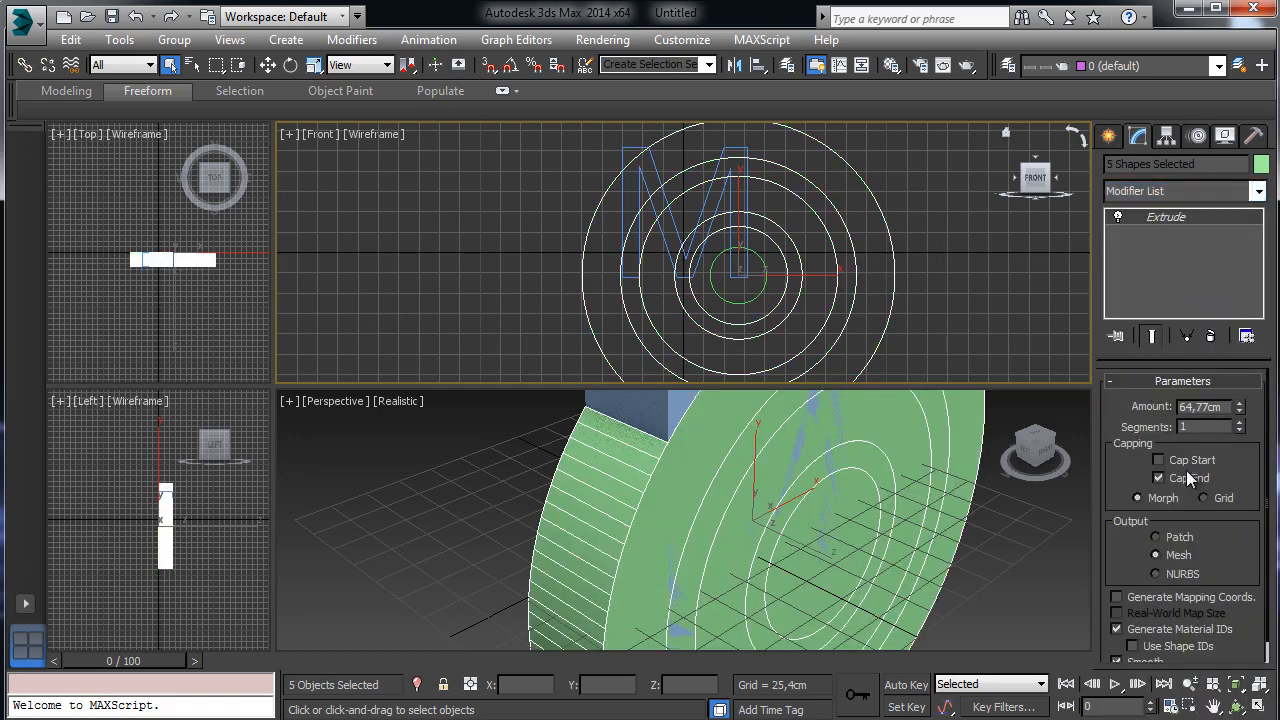
left_click(1211, 336)
left_click(983, 289)
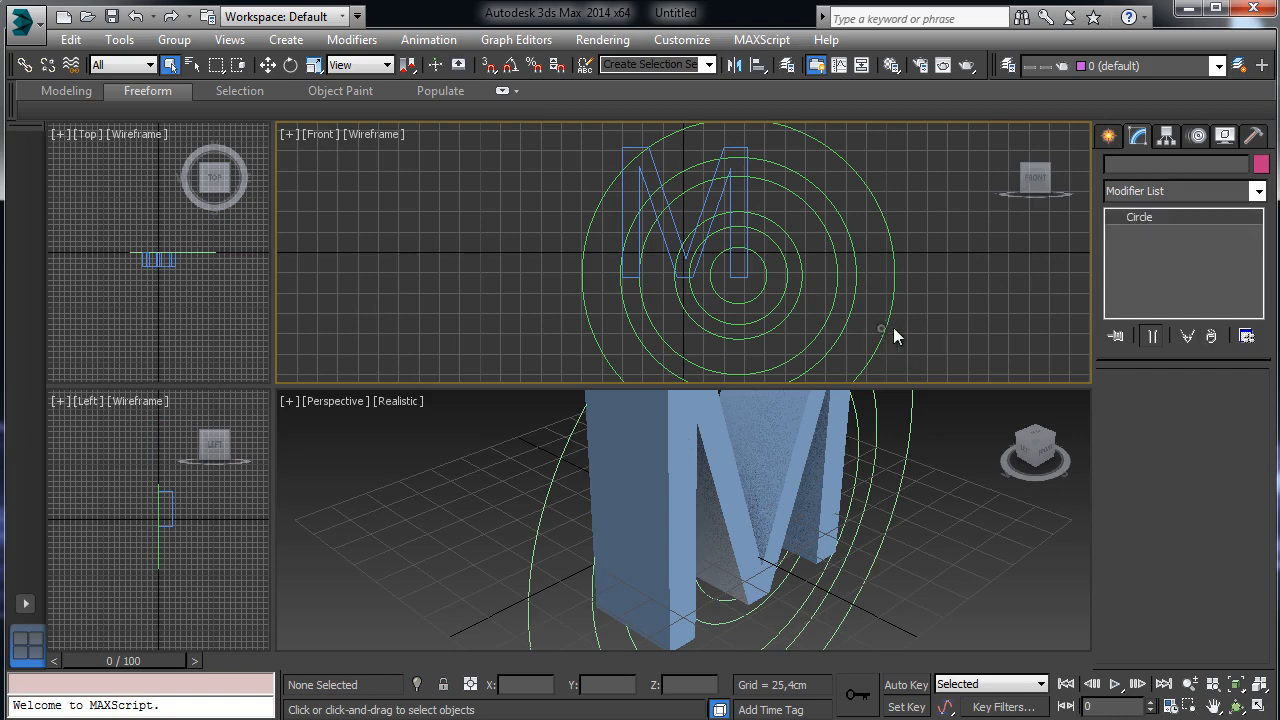
Apply an Extrude modifier of 64,77cm to the outermost circle only.
left_click(882, 328)
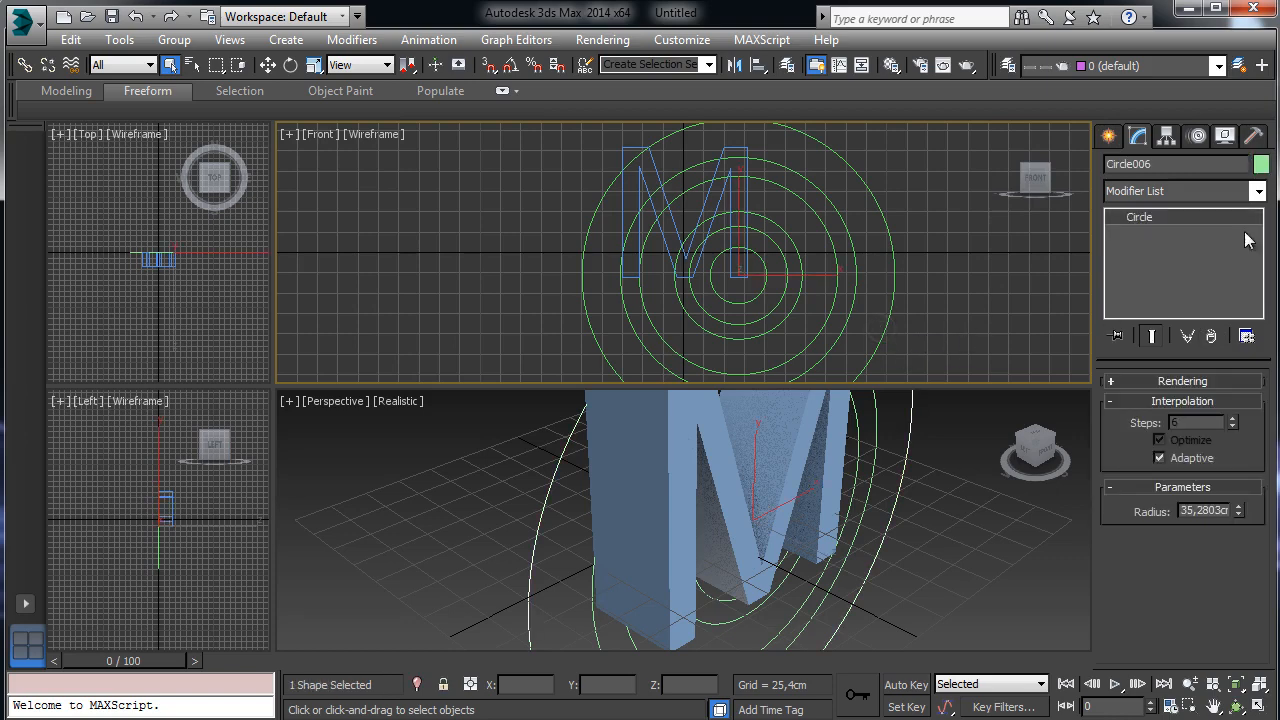
left_click(1257, 192)
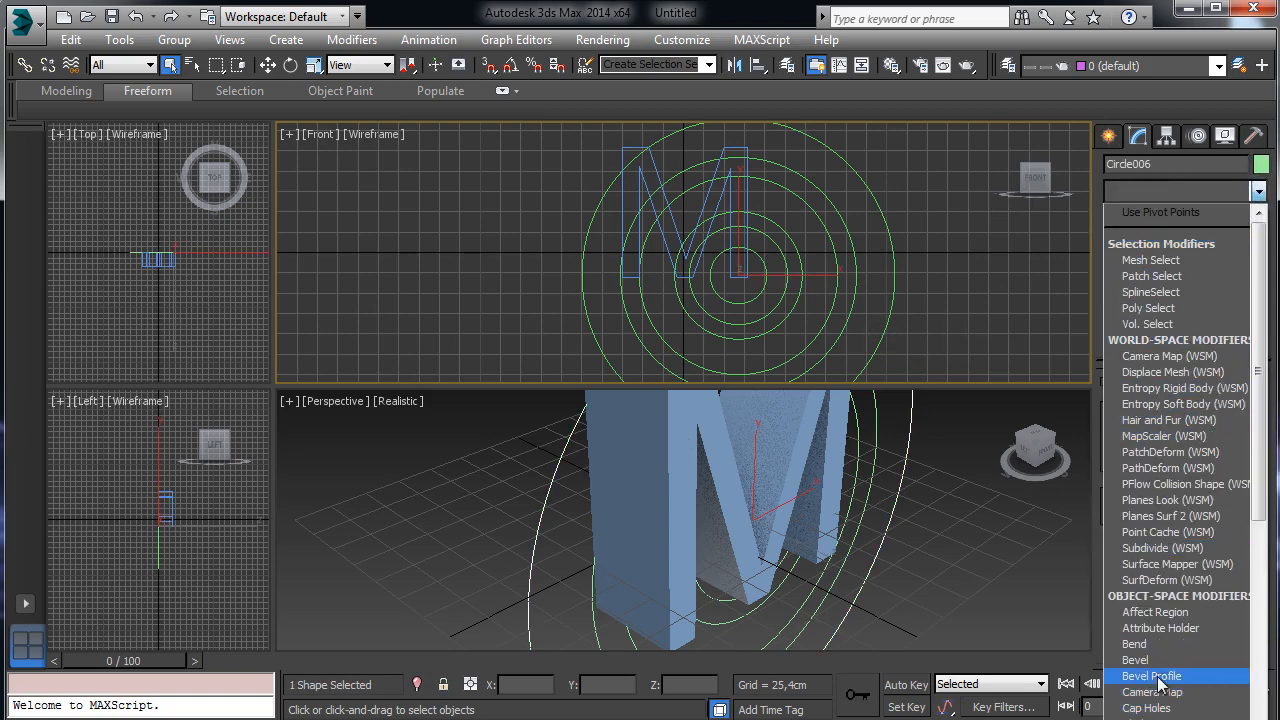
type("ext")
key("Return")
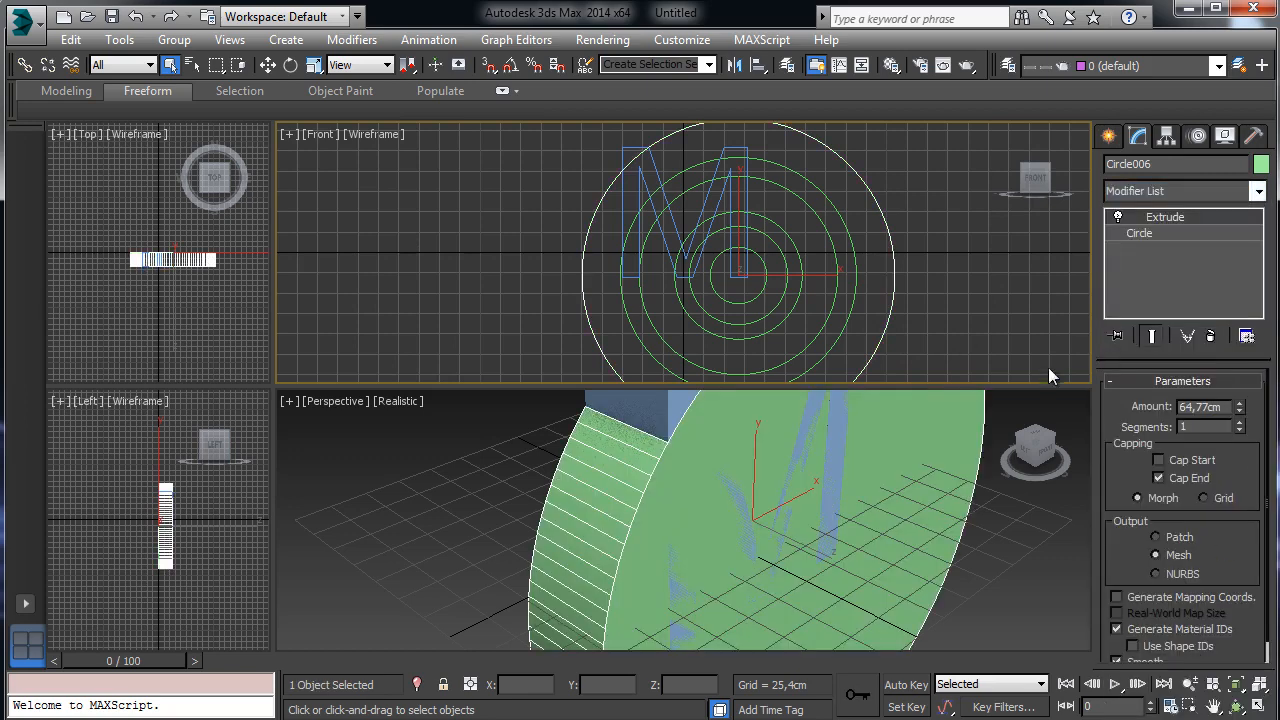
Turn off Cap End on the outermost circle's Extrude modifier and copy that modifier.
left_click(1159, 477)
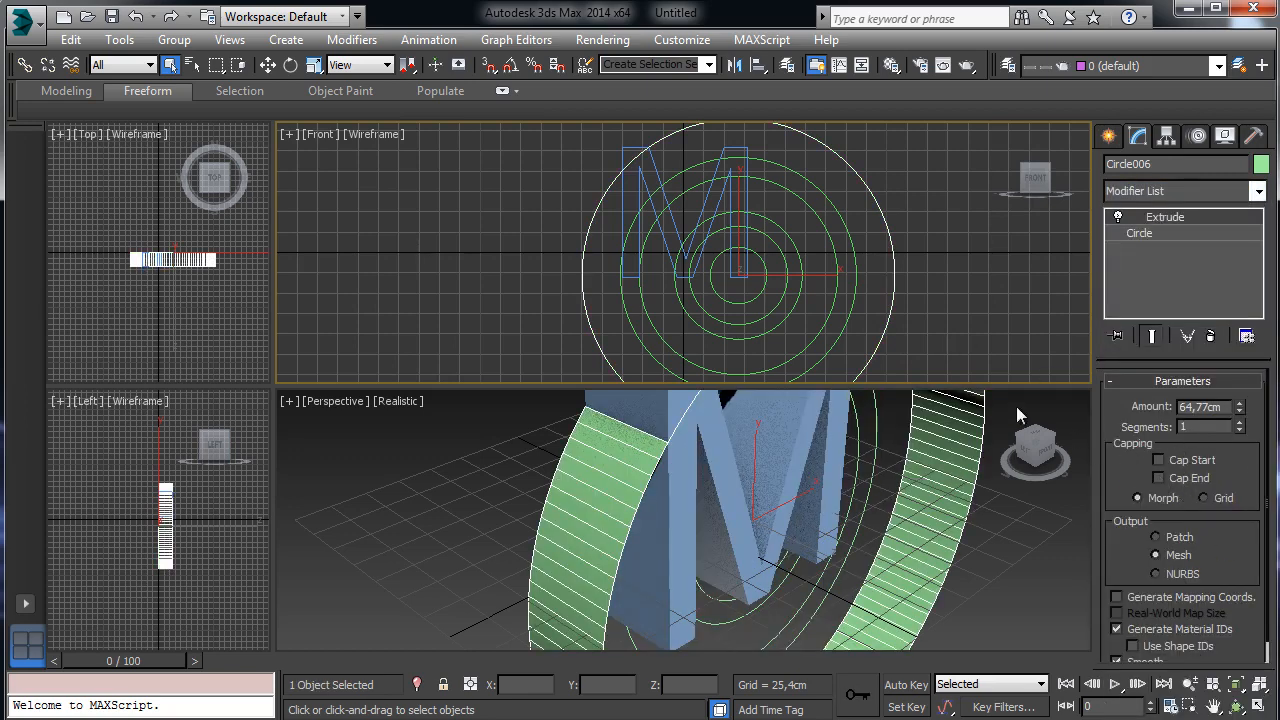
right_click(1182, 220)
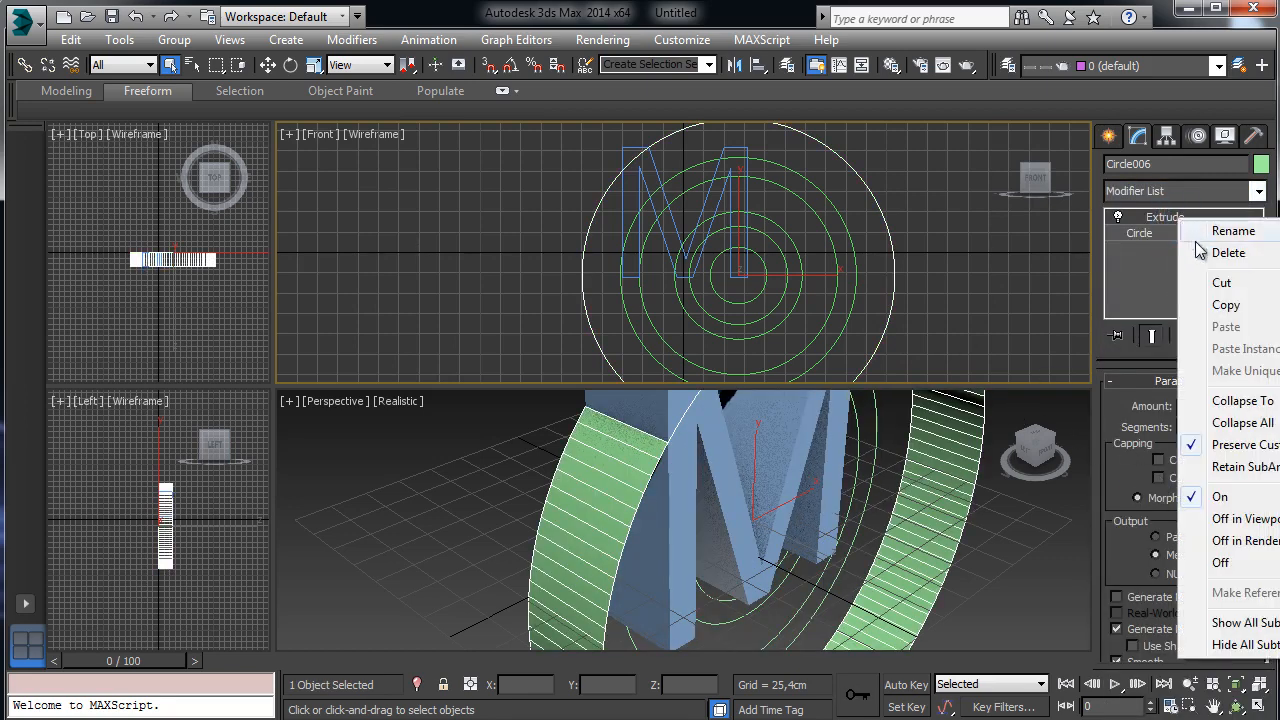
left_click(1222, 306)
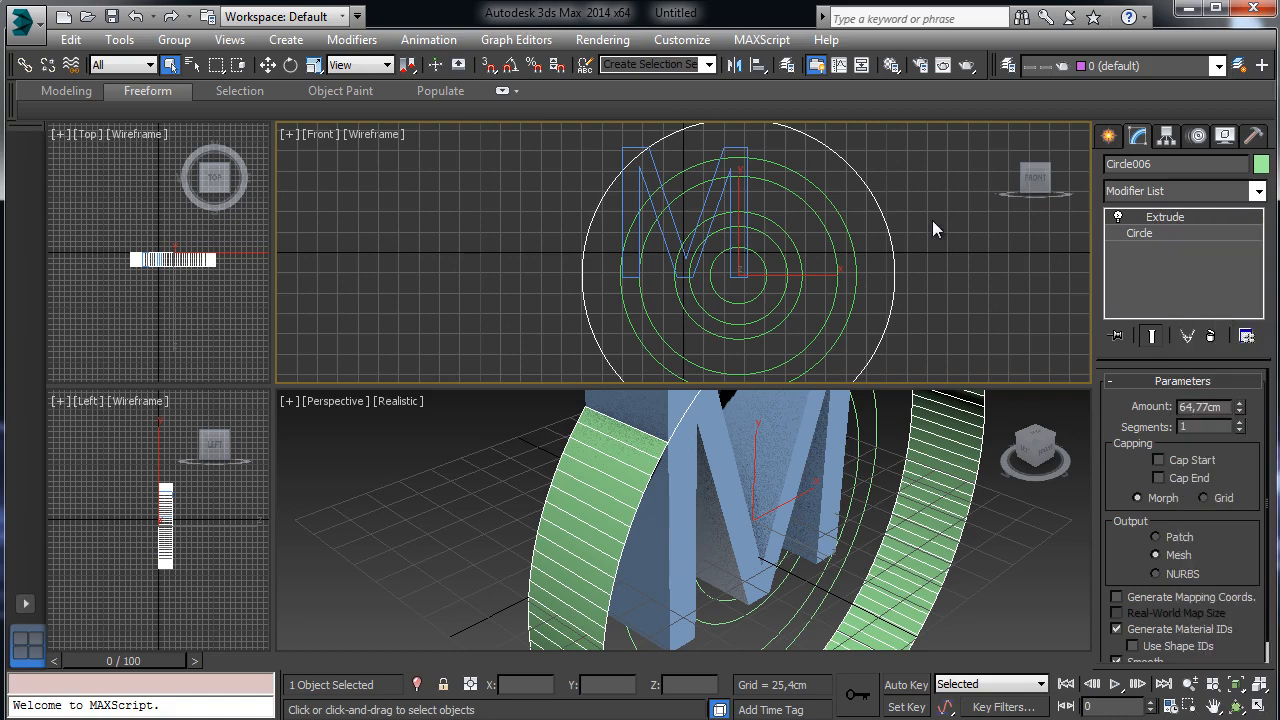
Paste the copied Extrude modifier as an instance onto the next three circles, working inward from the second-largest.
left_click(852, 236)
right_click(1163, 219)
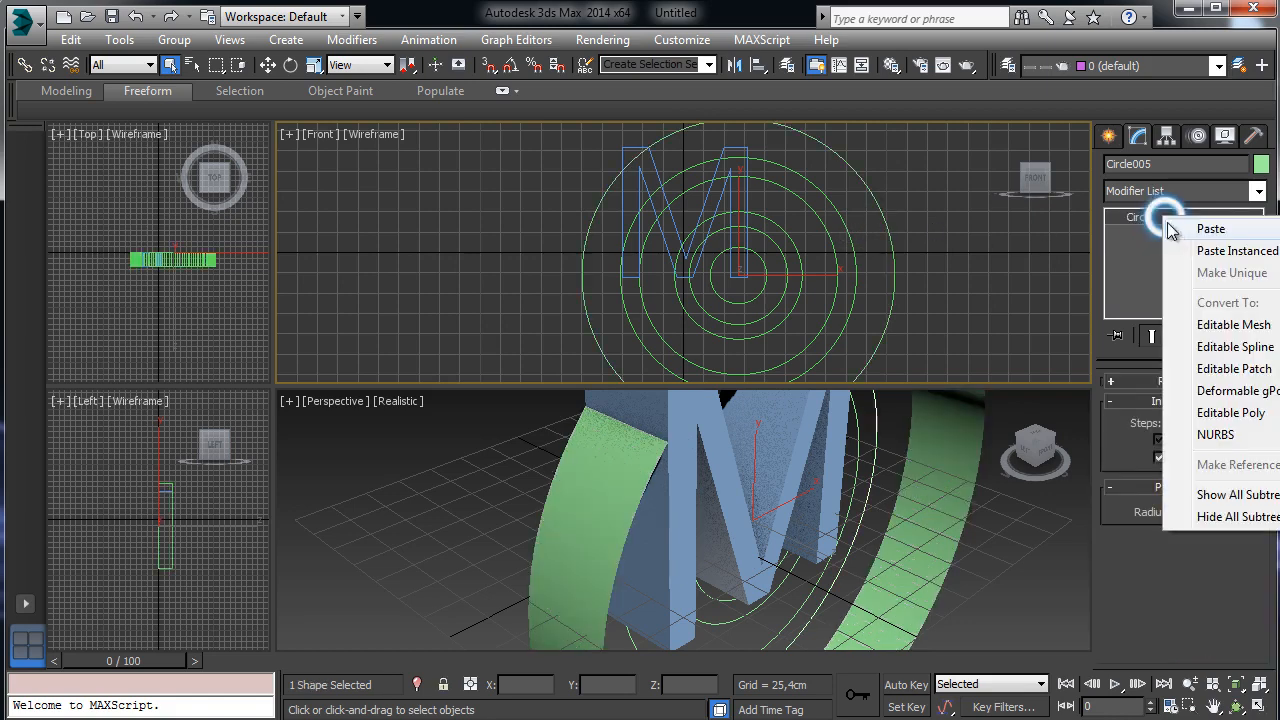
left_click(1238, 251)
left_click(834, 252)
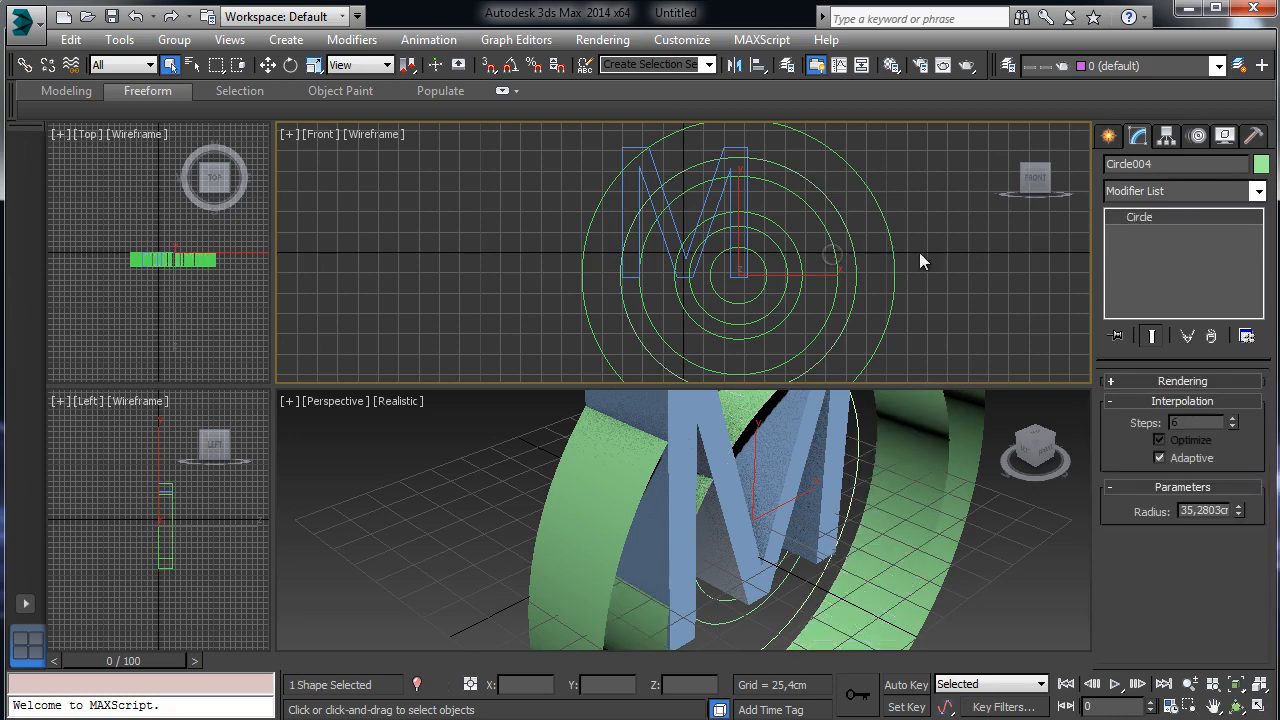
right_click(1139, 217)
left_click(1195, 251)
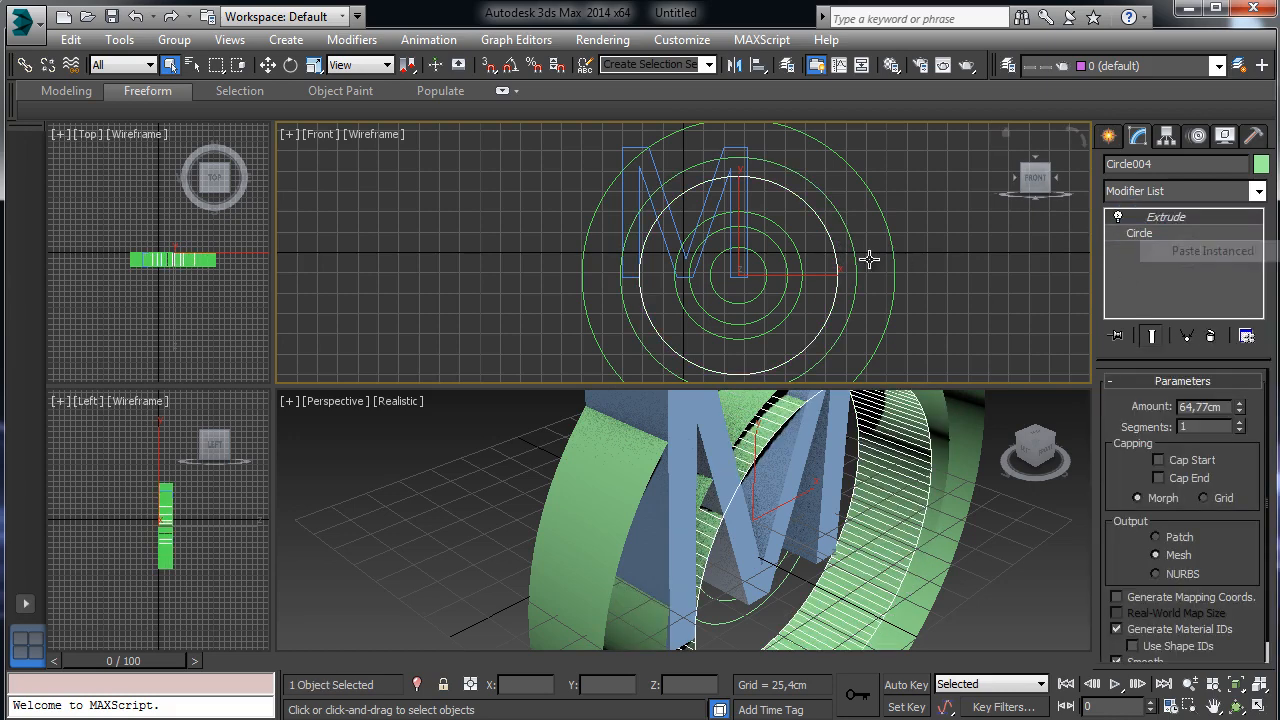
left_click(794, 257)
right_click(1134, 219)
left_click(1150, 249)
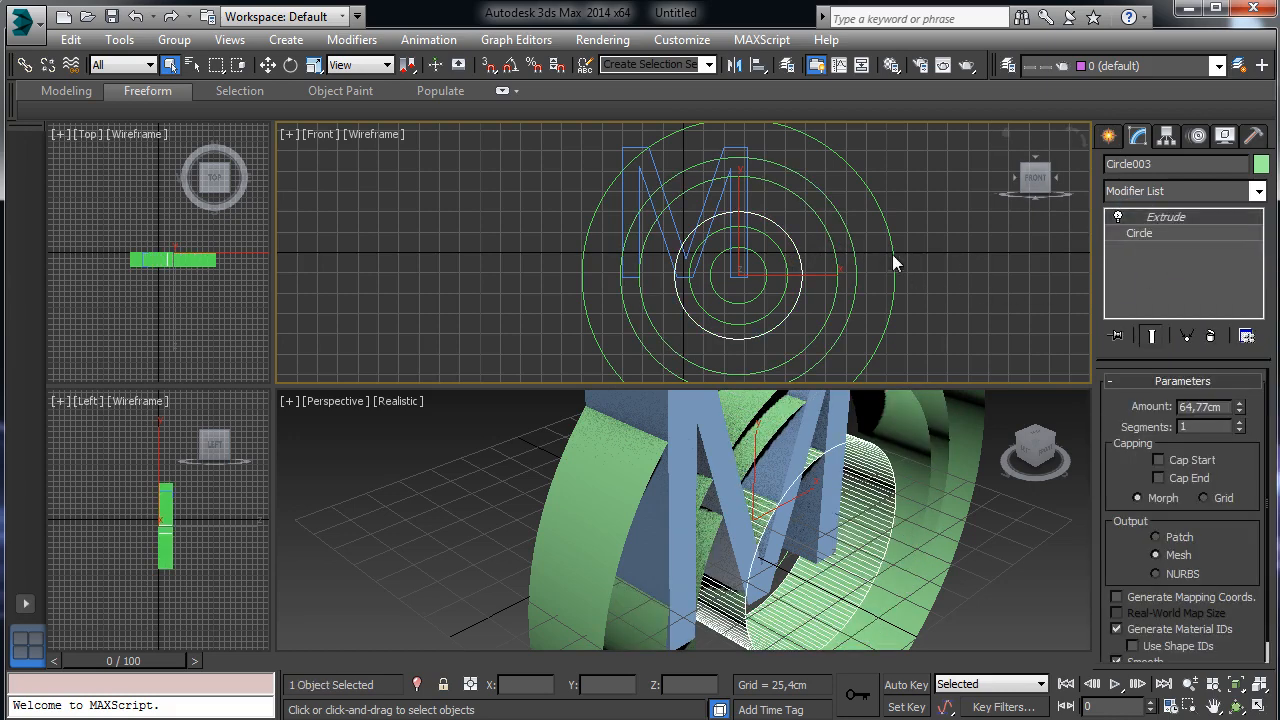
Paste the Extrude modifier as an instance onto the two innermost circles.
left_click(1027, 245)
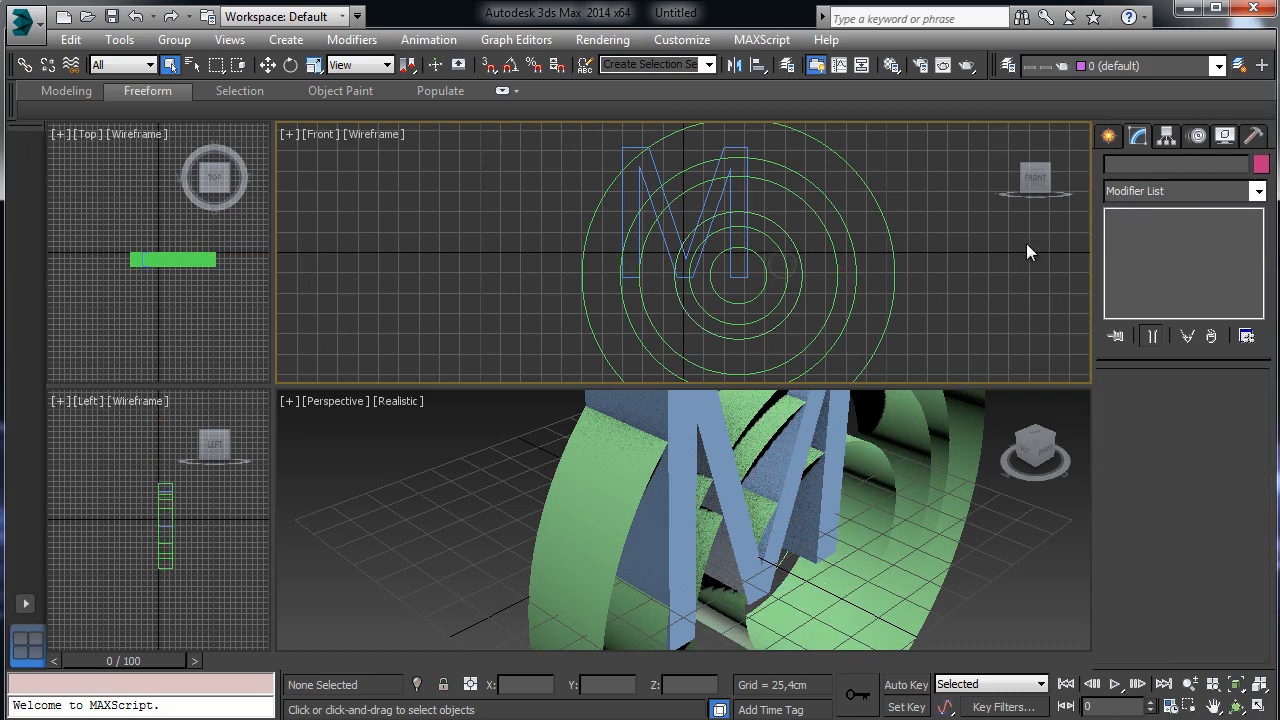
left_click(791, 249)
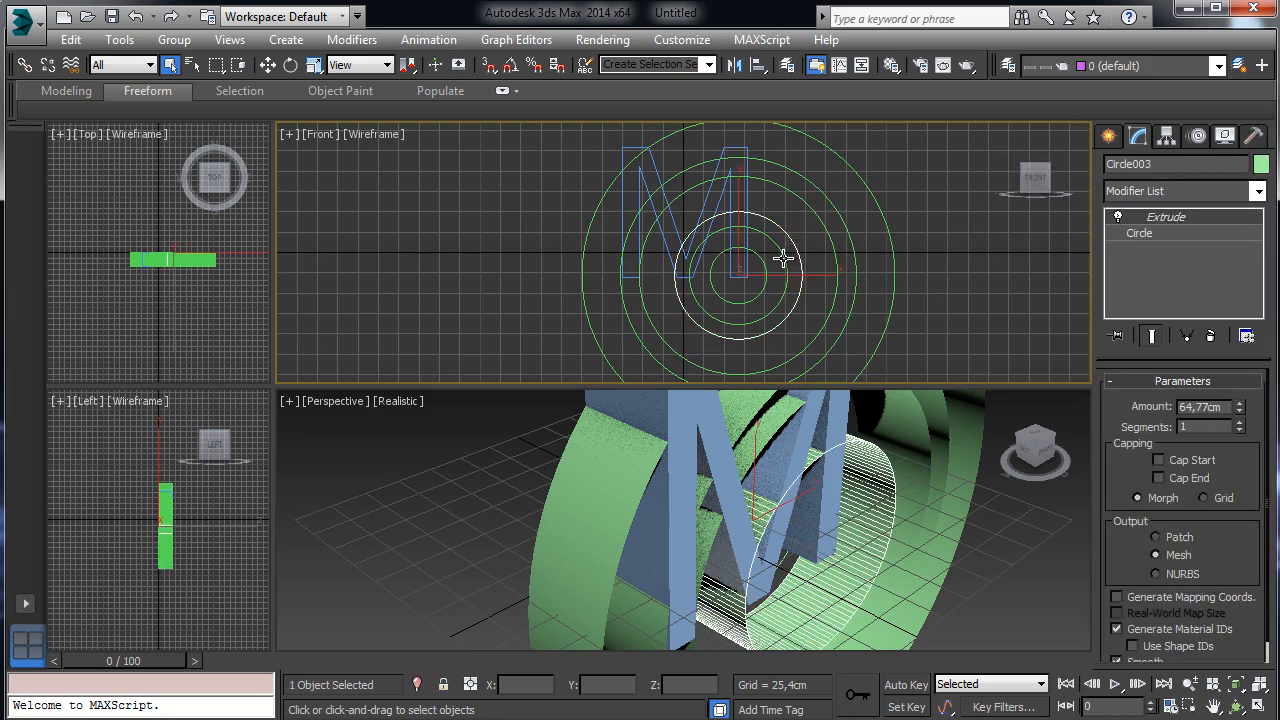
left_click(783, 258)
right_click(1120, 218)
left_click(1172, 247)
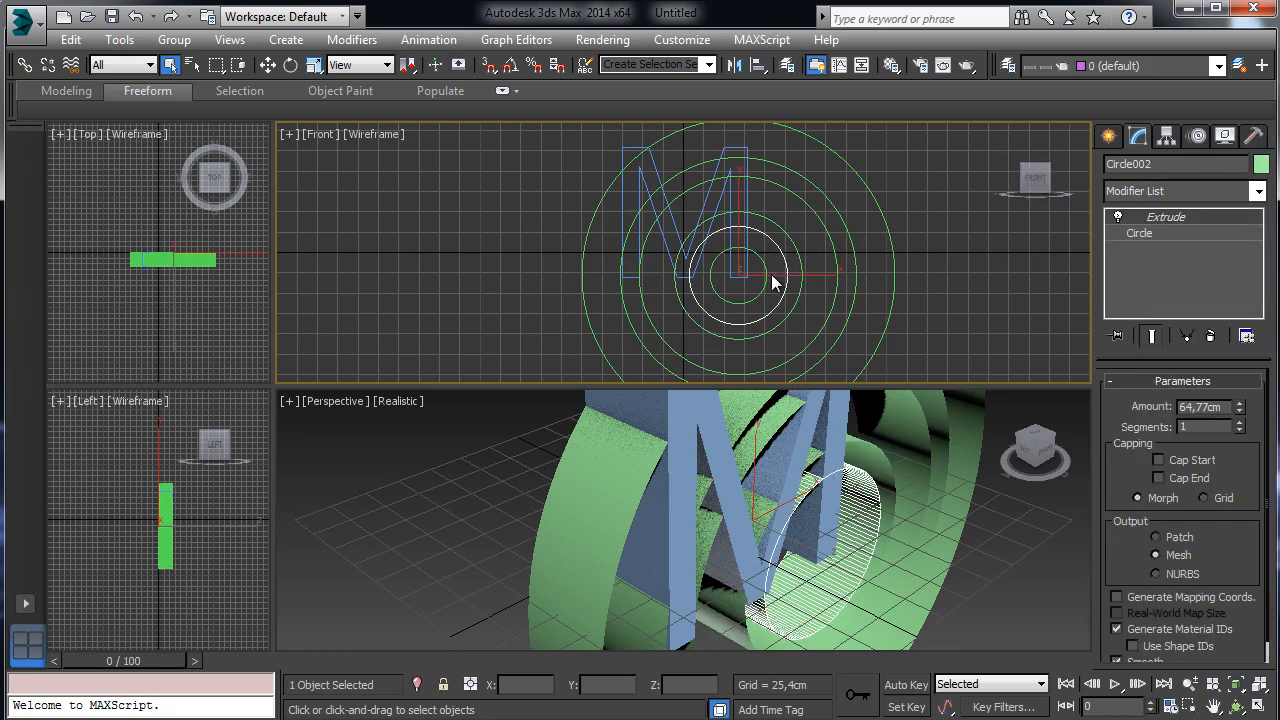
left_click(771, 275)
right_click(1156, 215)
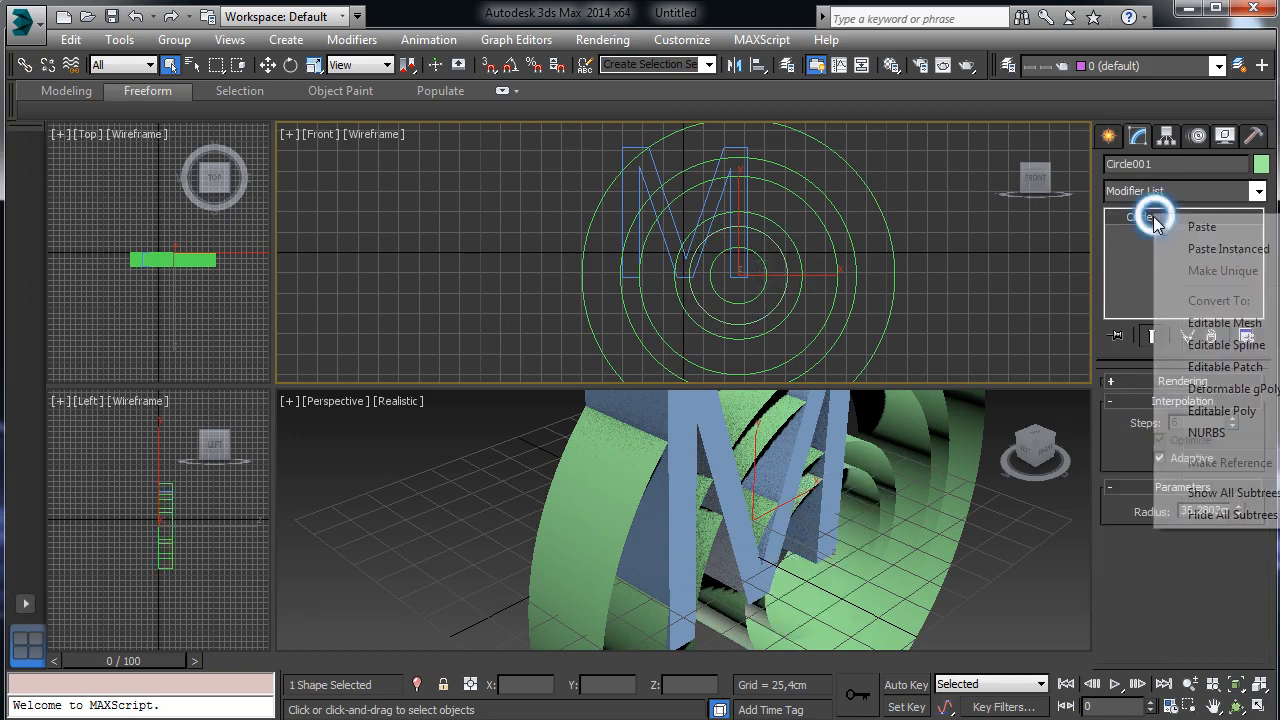
left_click(1210, 248)
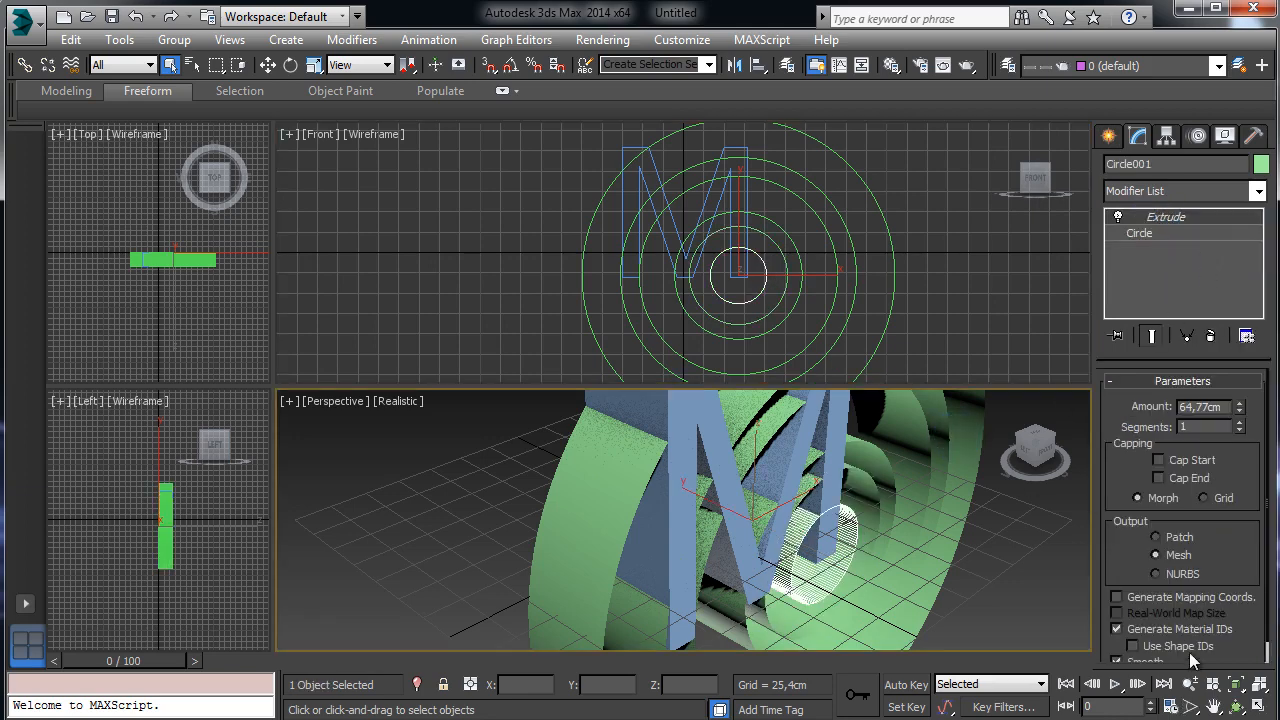
Maximize the perspective view and increase the shared Extrude amount of the circles to 96,52cm.
left_click(1258, 706)
left_click(1237, 706)
left_click_drag(659, 394, 748, 333)
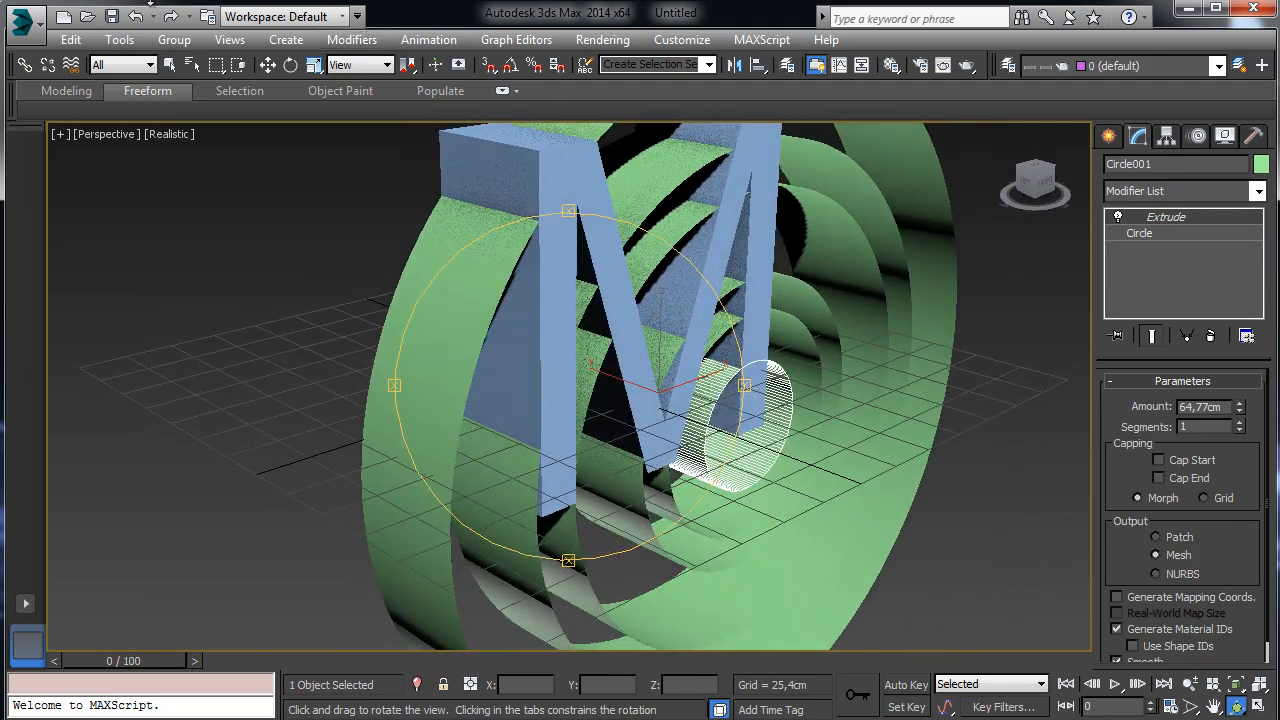
left_click(171, 66)
left_click_drag(1240, 412, 1238, 378)
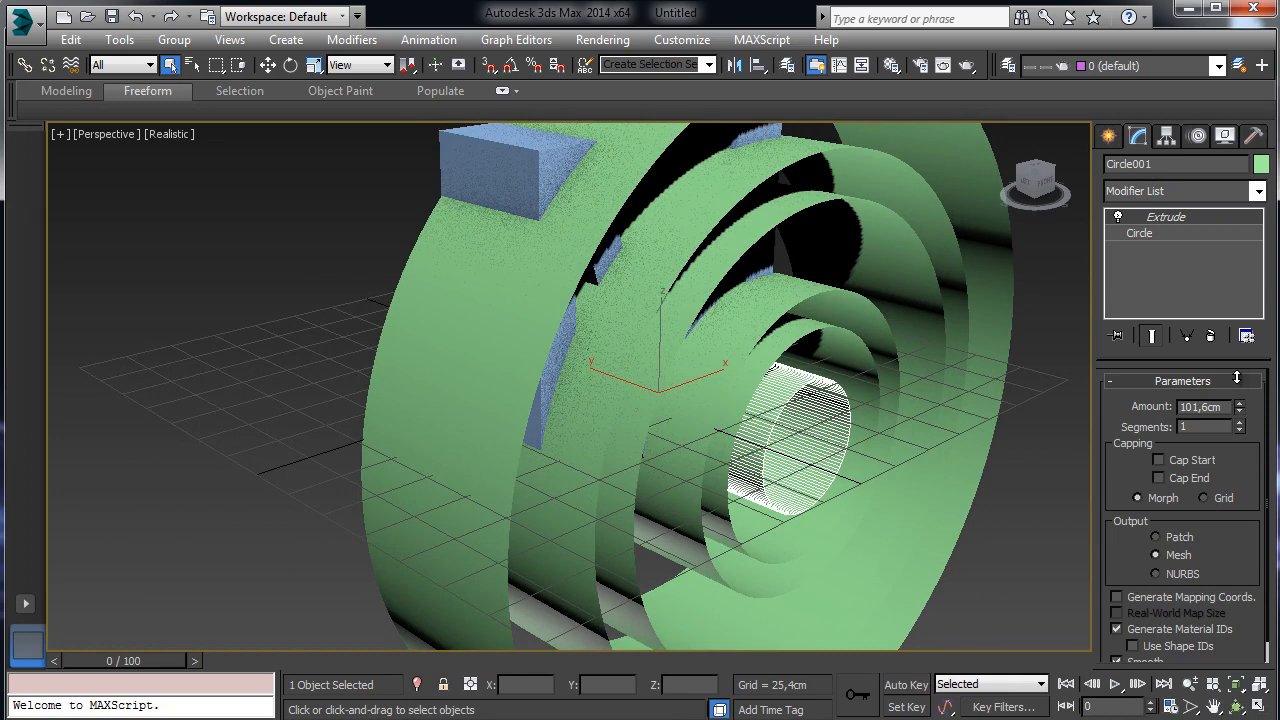
Select all six extruded circles by name and move them about 11,24cm along Y so they extend past both faces of the letter.
left_click(268, 65)
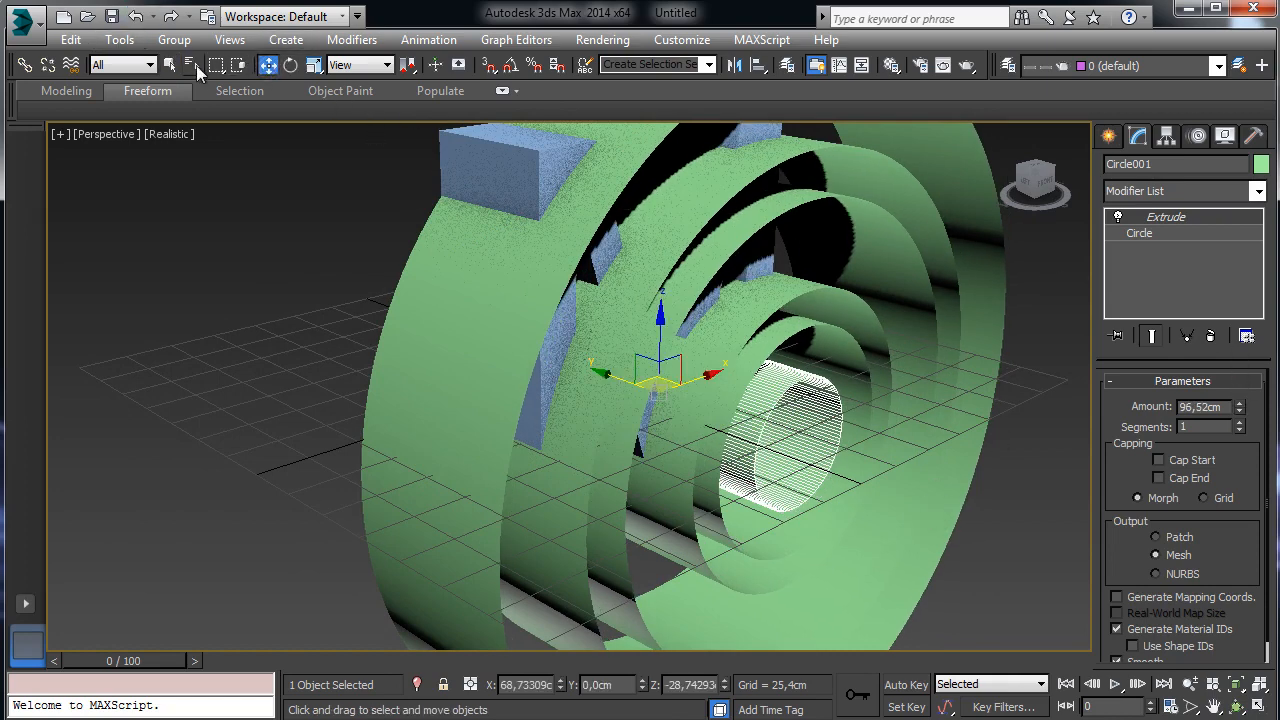
key("h")
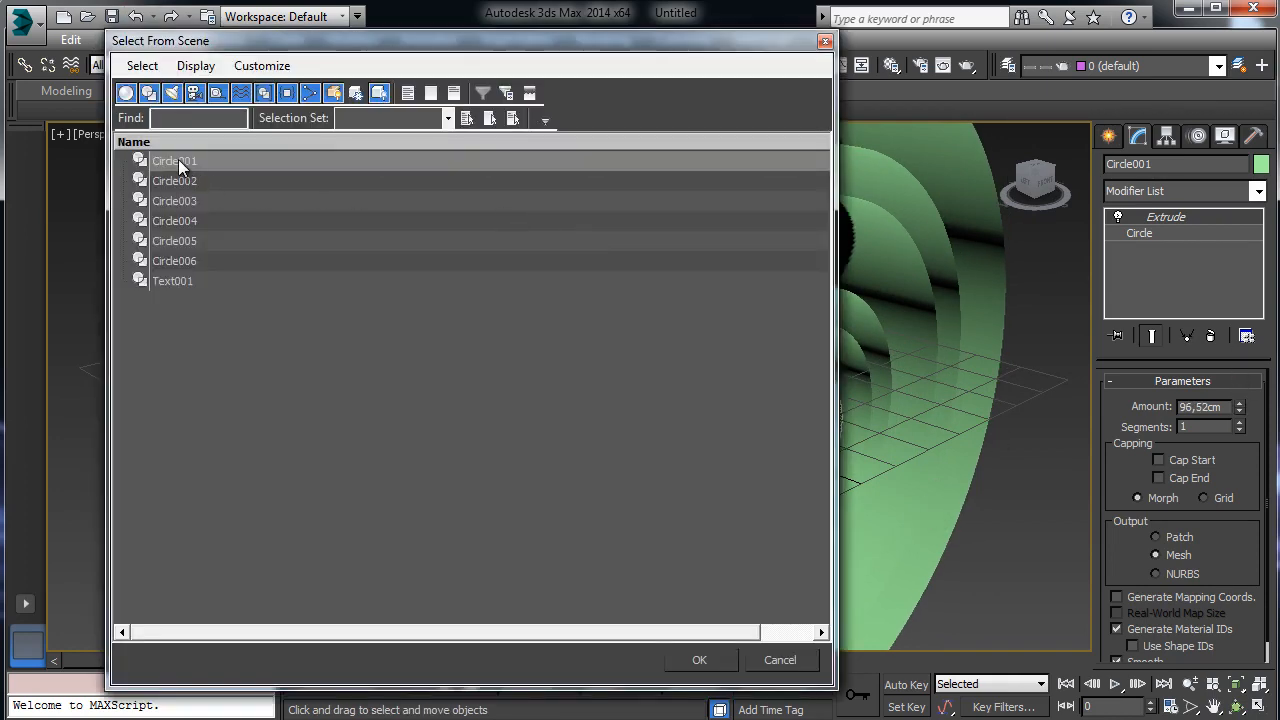
left_click_drag(178, 159, 181, 261)
left_click(697, 657)
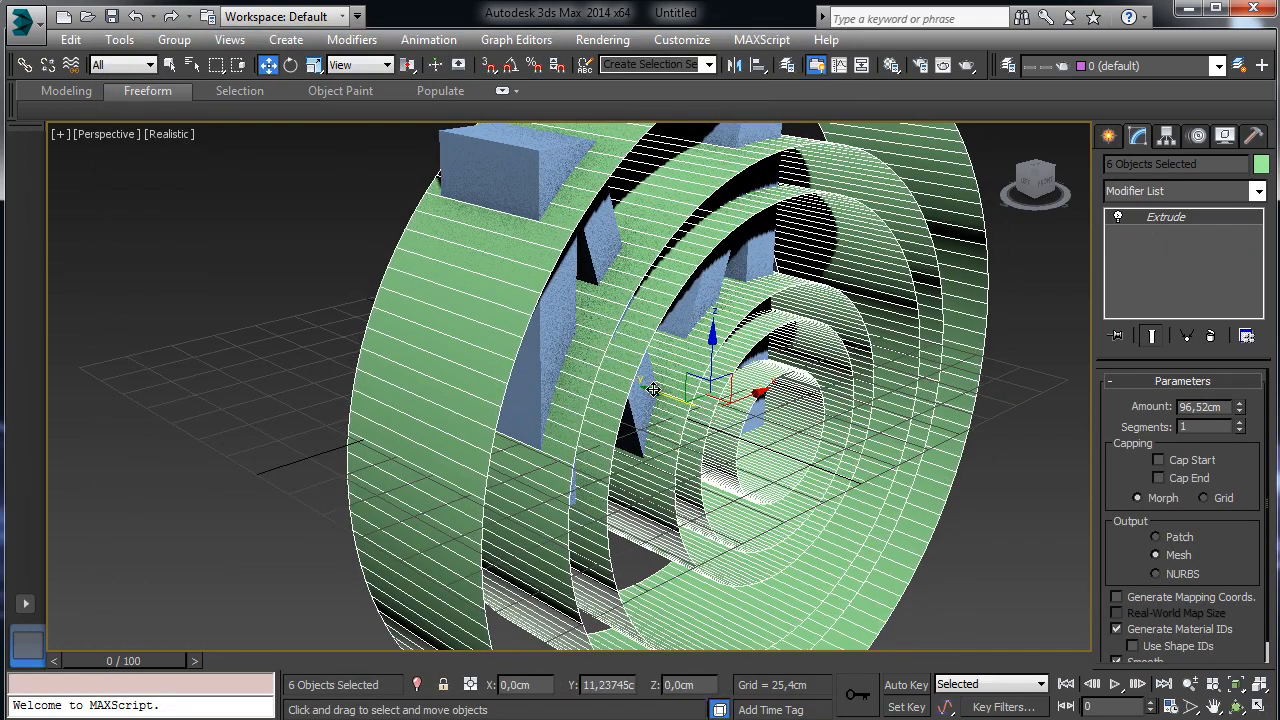
left_click(986, 460)
left_click(1236, 707)
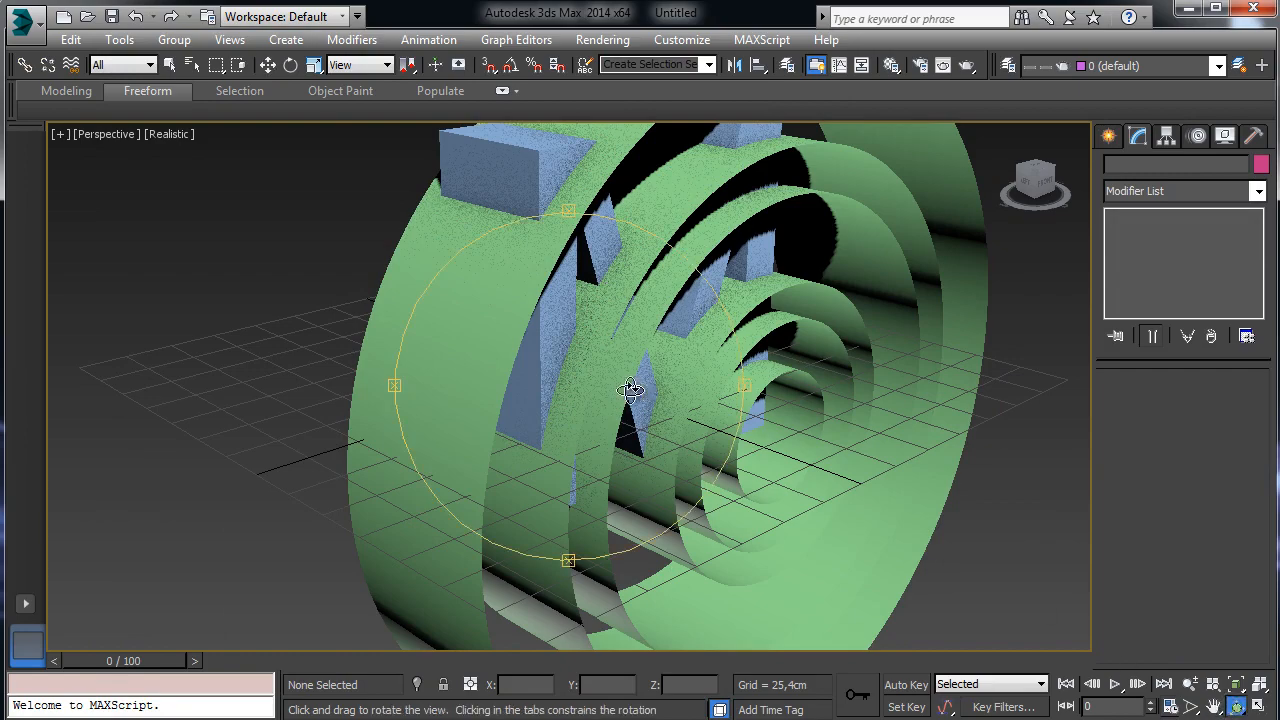
left_click_drag(632, 392, 614, 340)
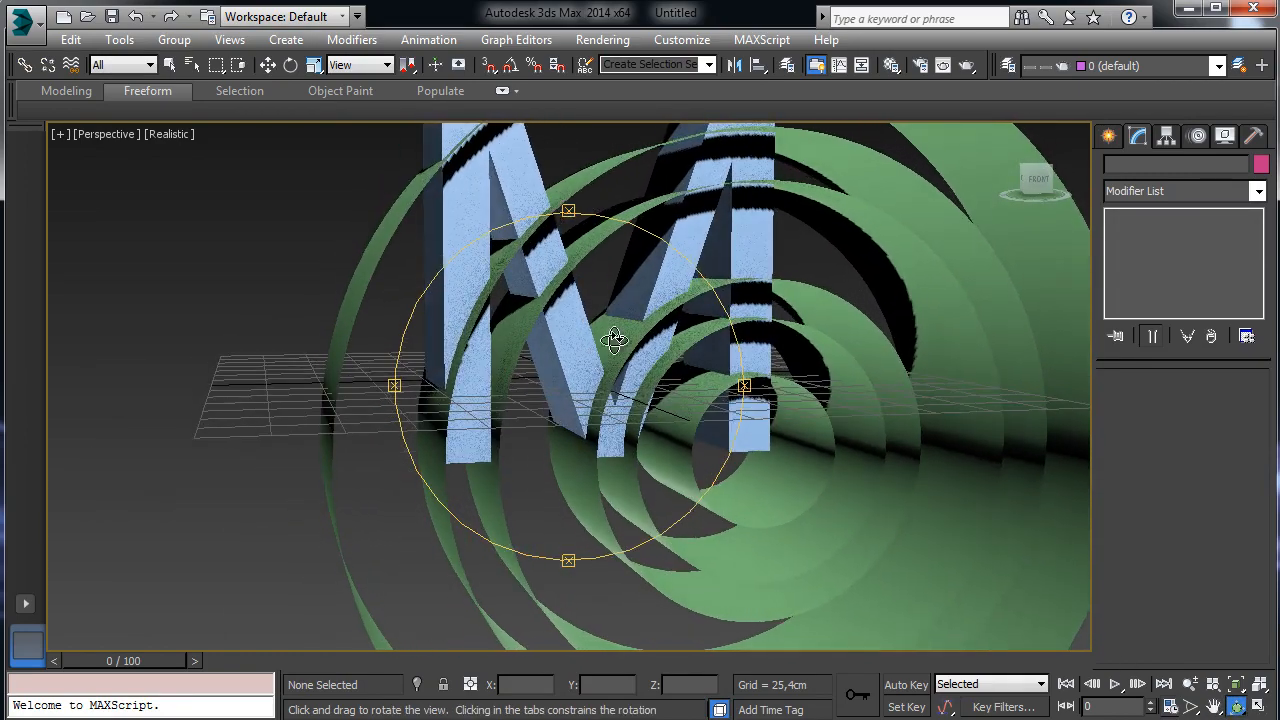
key("Escape")
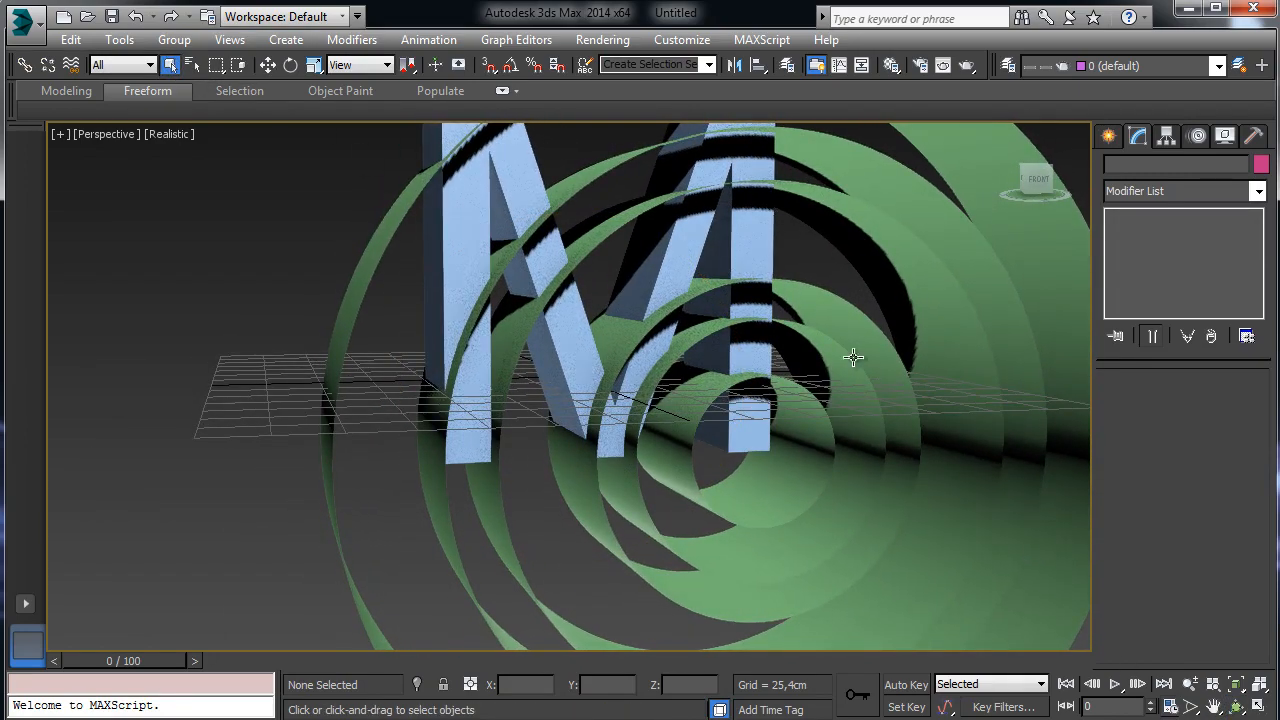
Set the innermost extruded circle's segments to 2 and turn that circle into a ProCutter compound object.
left_click(792, 390)
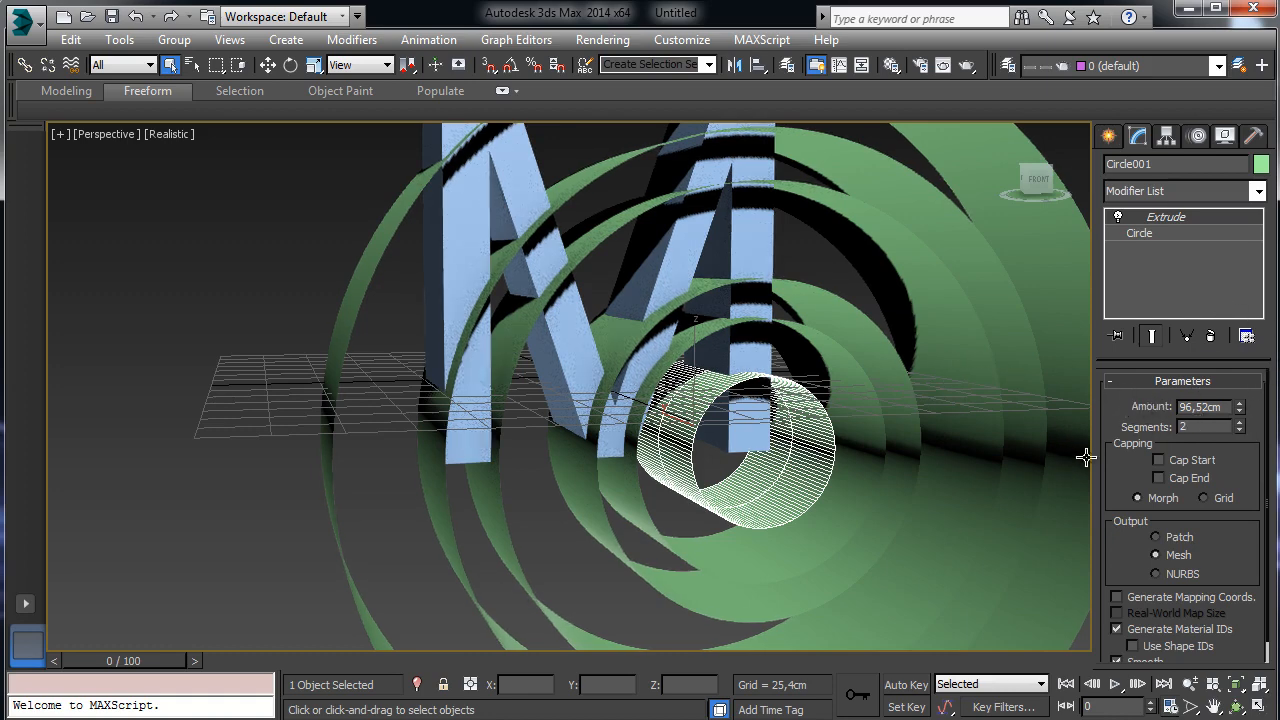
left_click(1109, 136)
left_click(1116, 168)
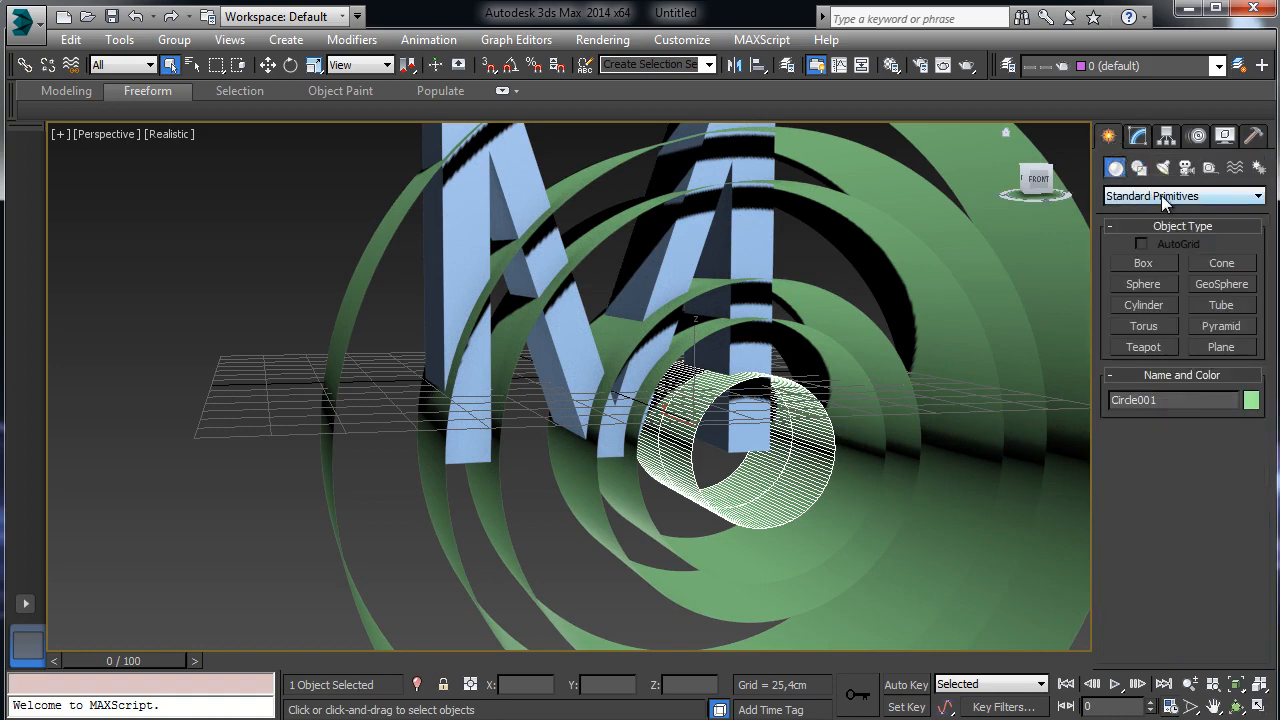
left_click(1161, 195)
left_click(1150, 239)
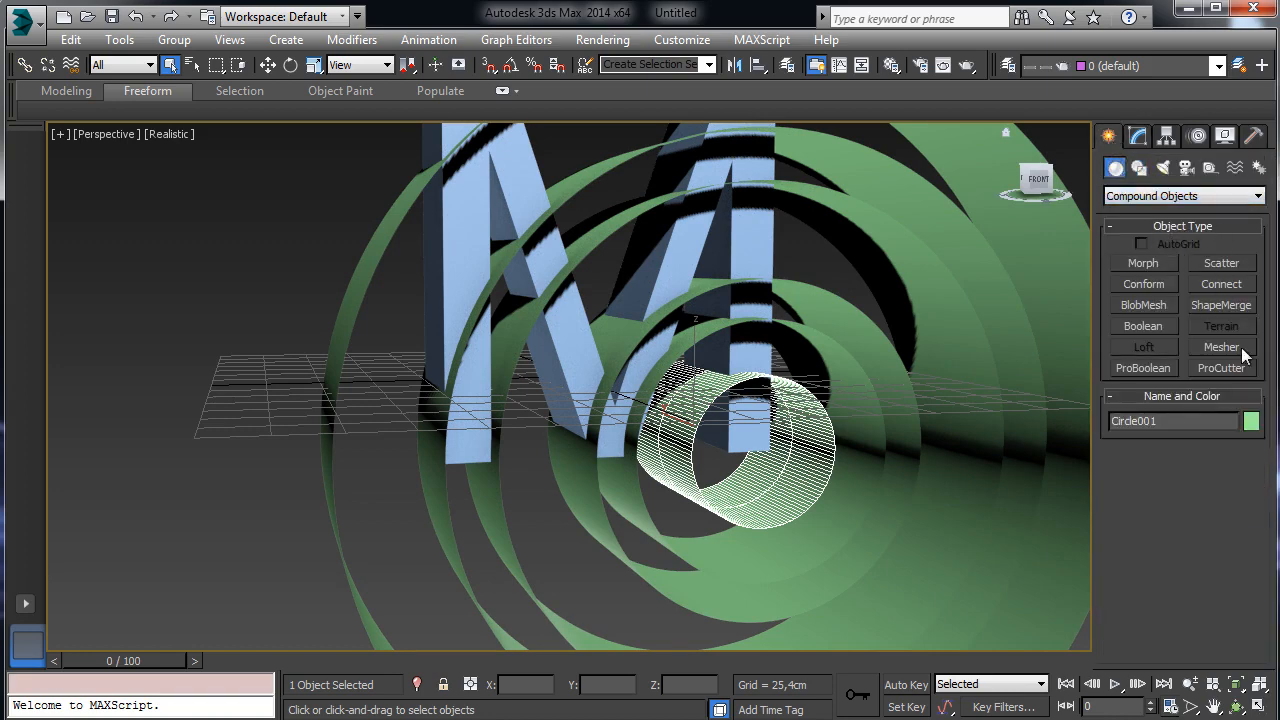
left_click(1219, 368)
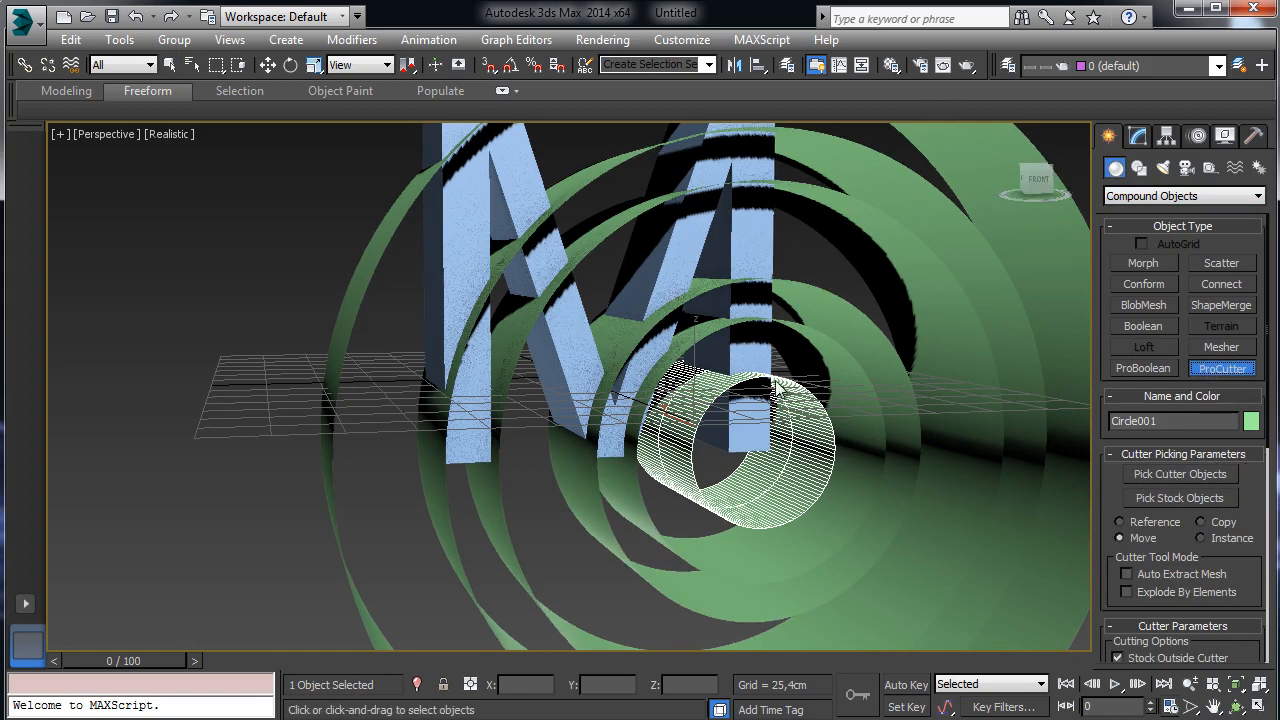
Pick the other five extruded circles as ProCutter cutter objects, from the inside outward.
left_click(1170, 474)
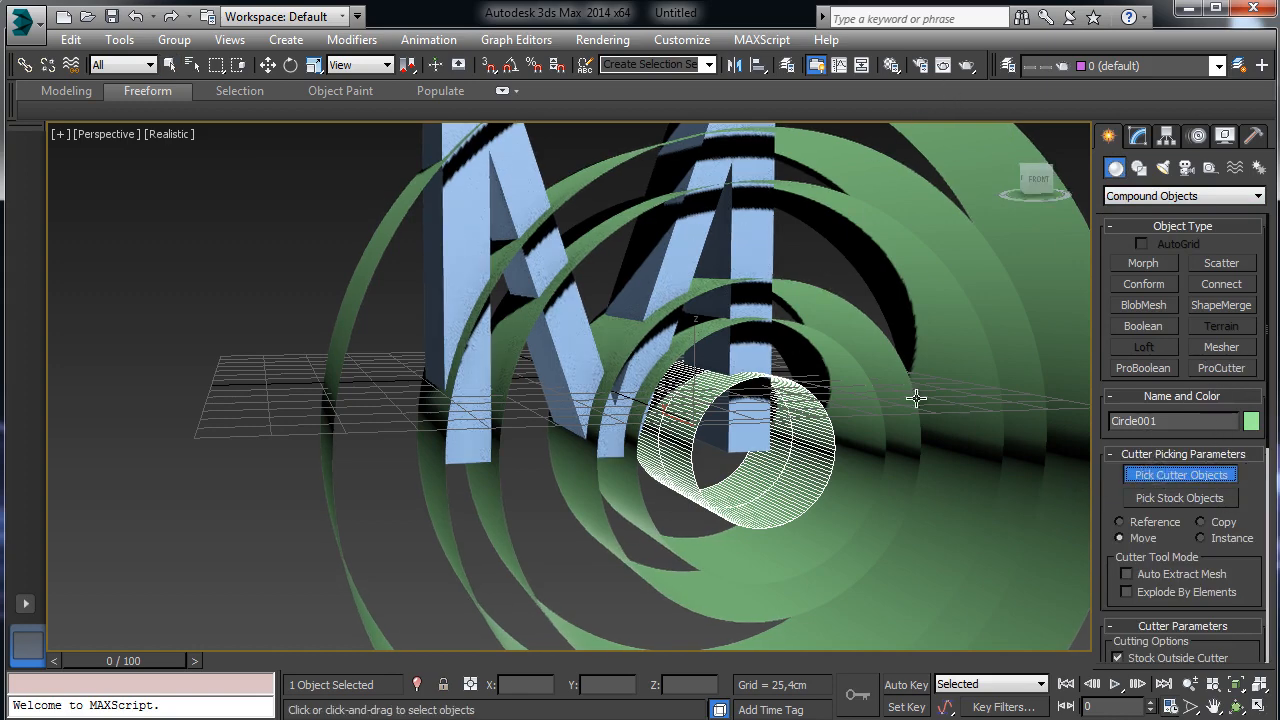
left_click(799, 336)
left_click(818, 300)
left_click(850, 205)
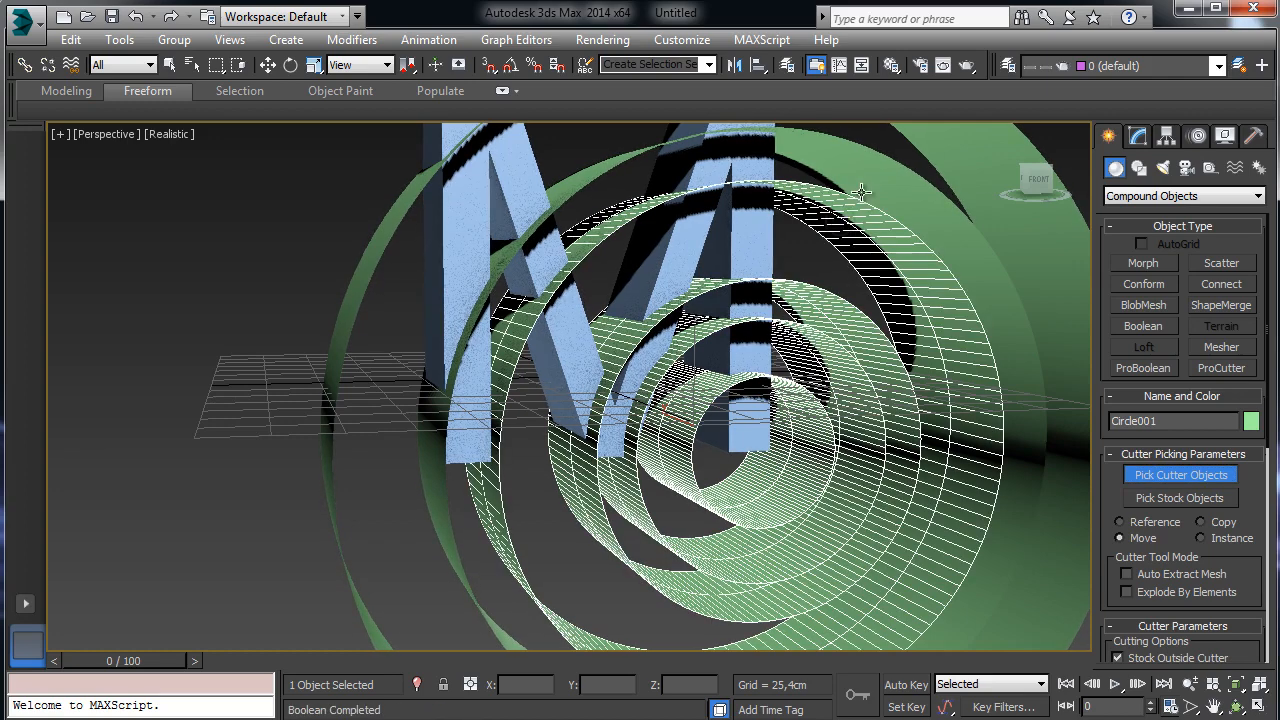
left_click(930, 160)
left_click(978, 172)
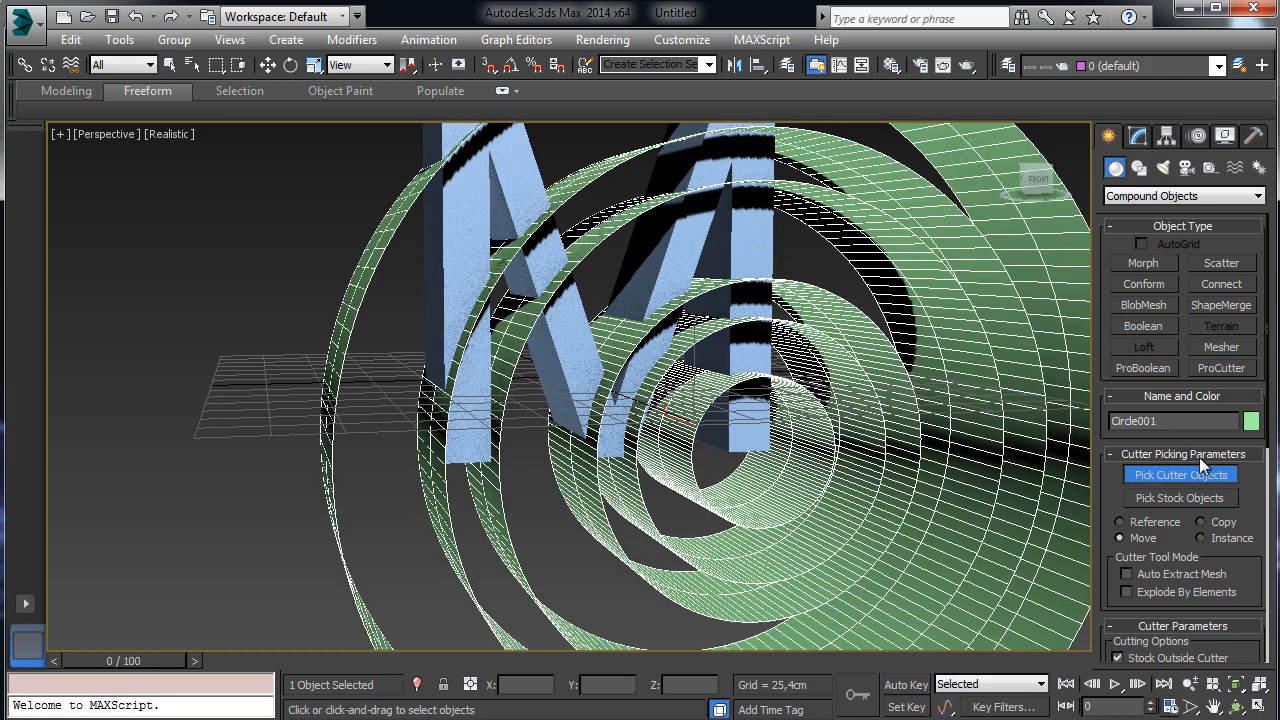
left_click(1220, 477)
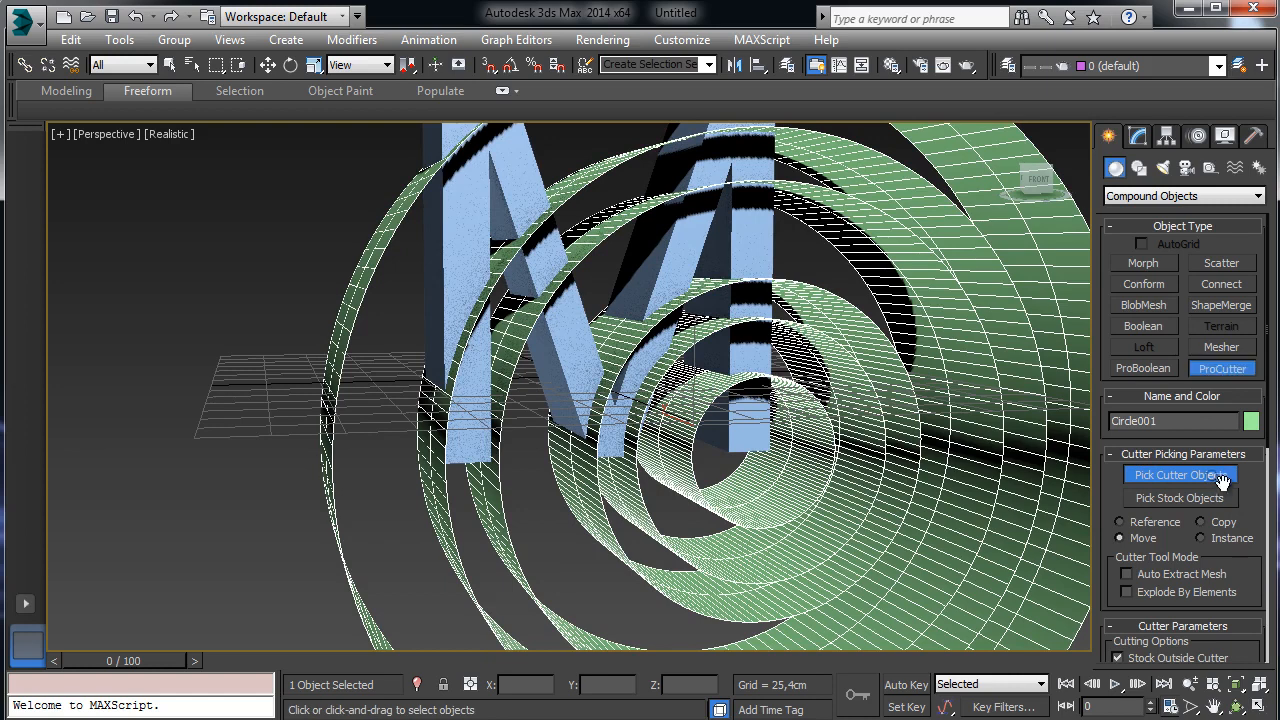
Pick the extruded letter M as the ProCutter stock object.
left_click(1208, 497)
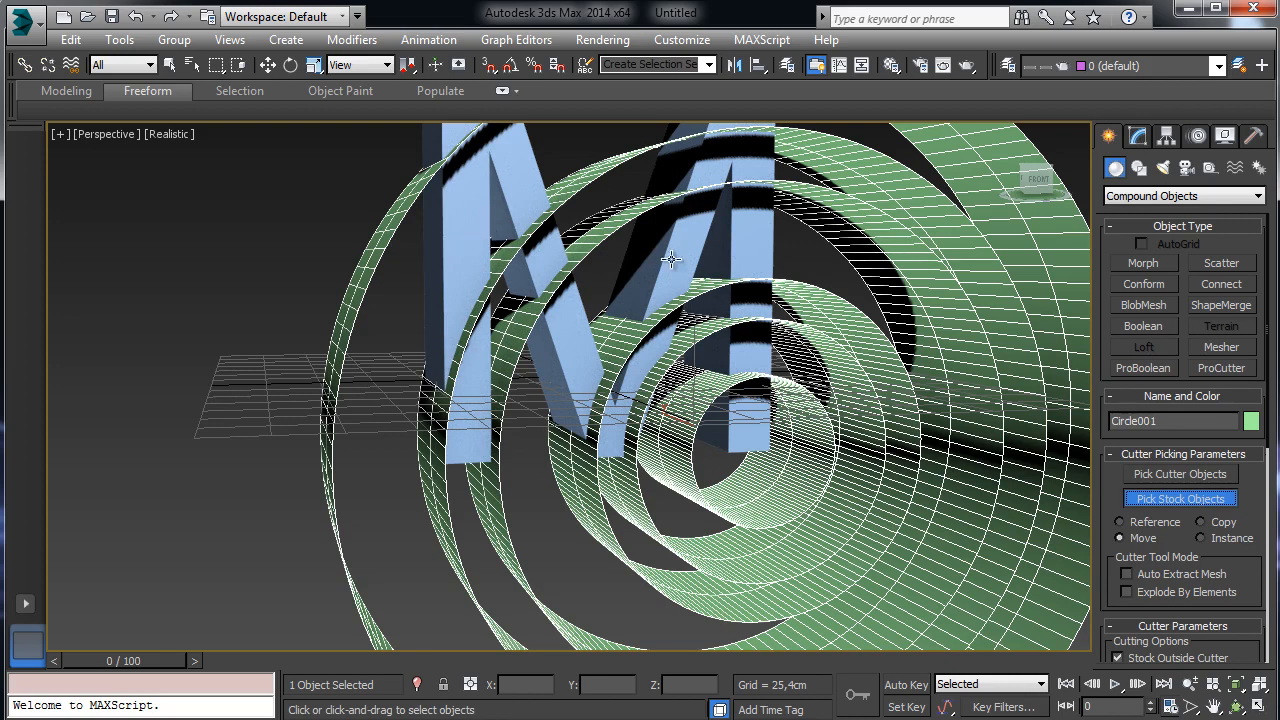
left_click(452, 222)
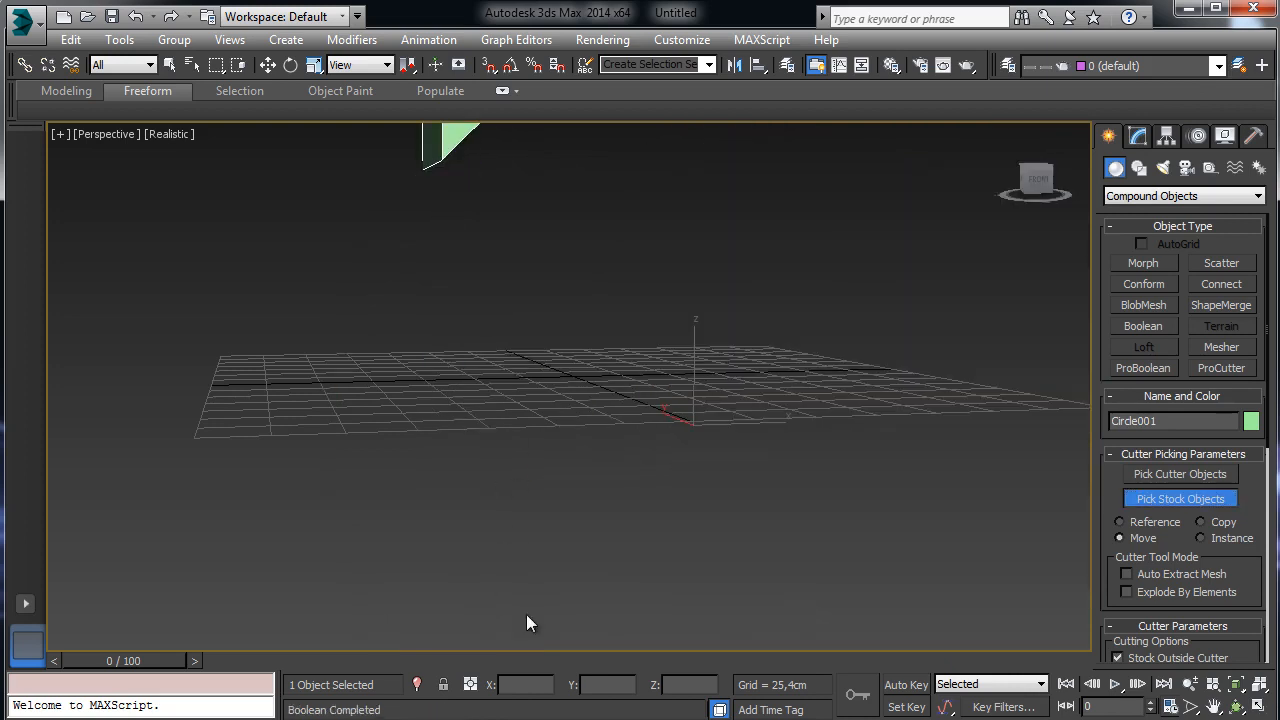
left_click(1213, 706)
left_click_drag(634, 437, 542, 507)
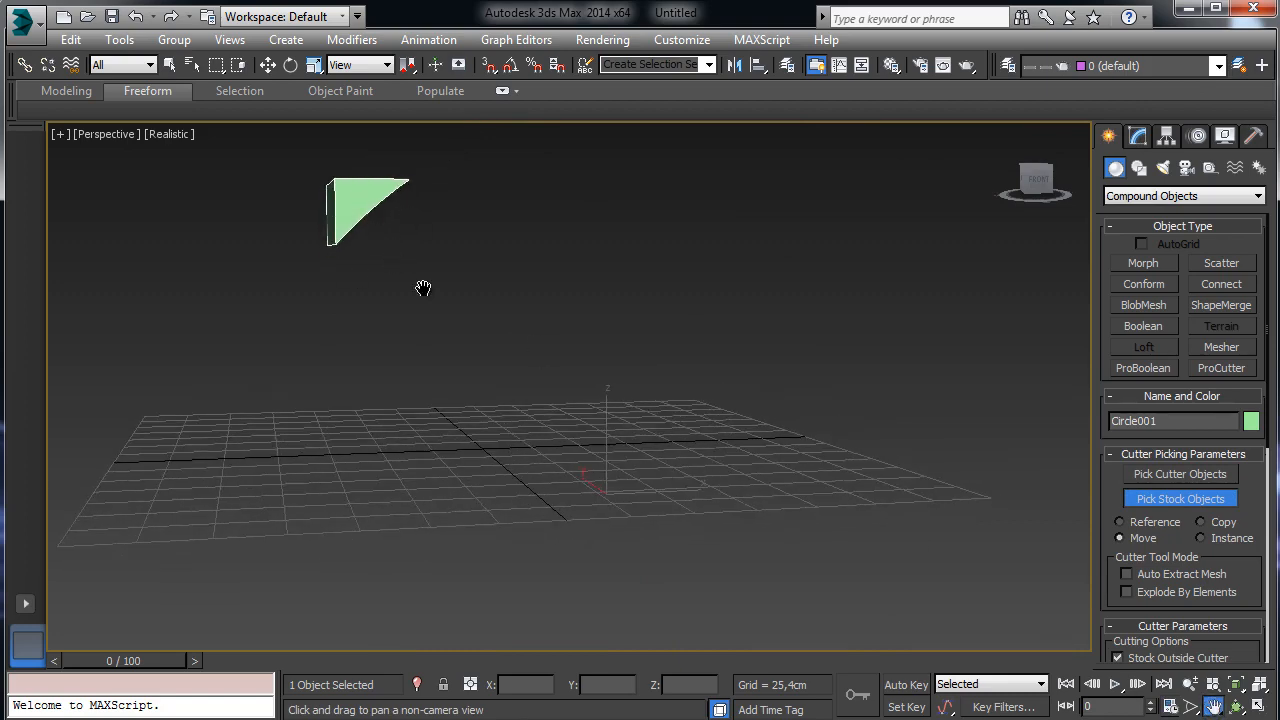
Widen the command panel to show the cutter parameters and enable both Stock Outside Cutter and Stock Inside Cutter.
left_click_drag(1093, 425, 910, 425)
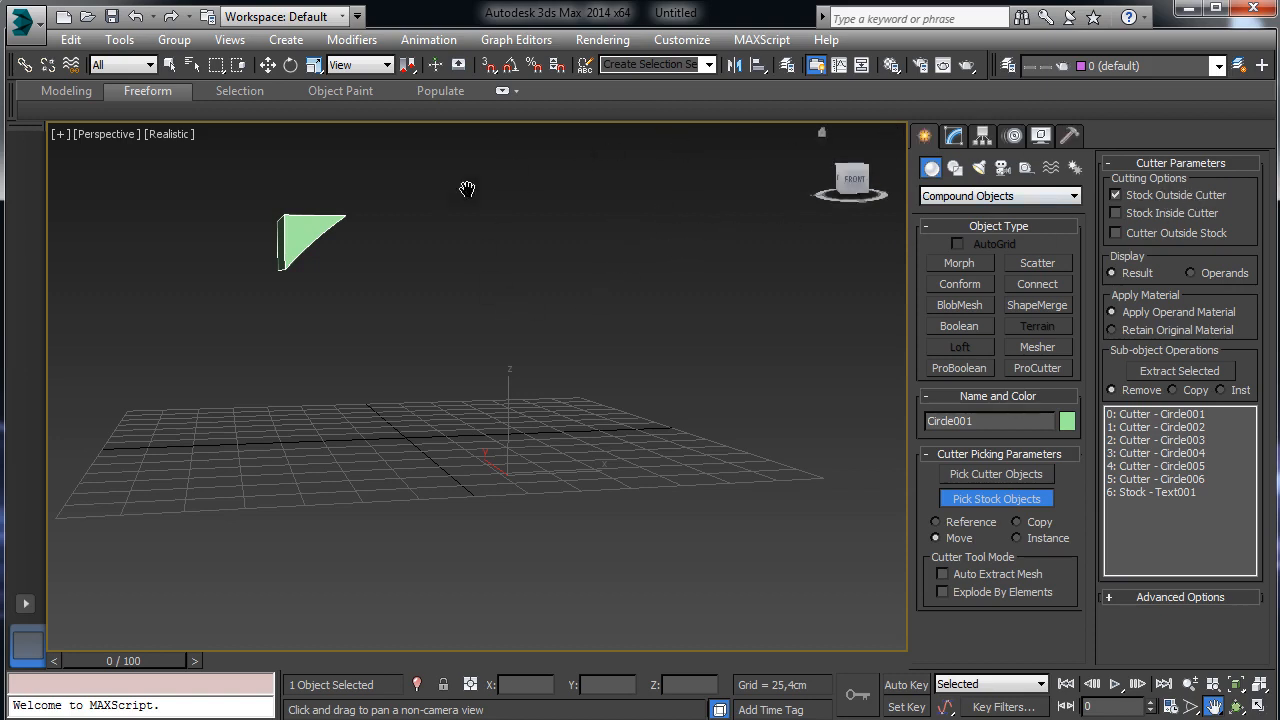
left_click(1116, 195)
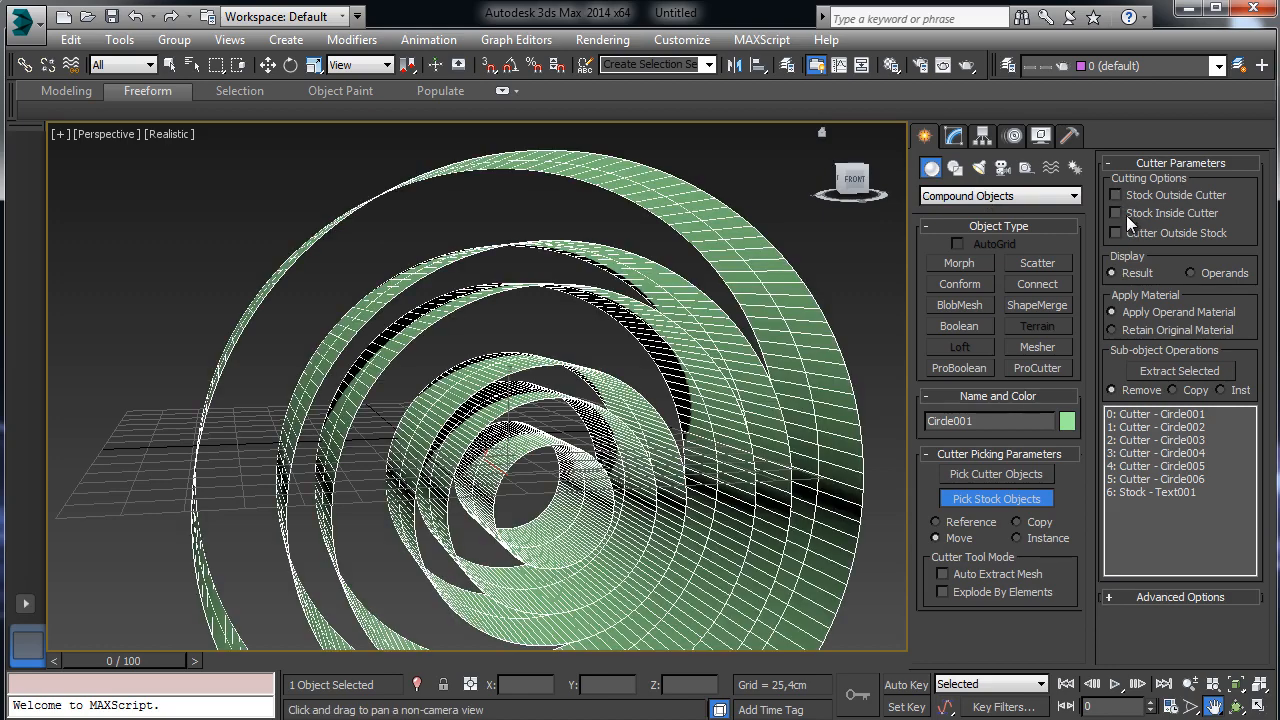
left_click(1116, 213)
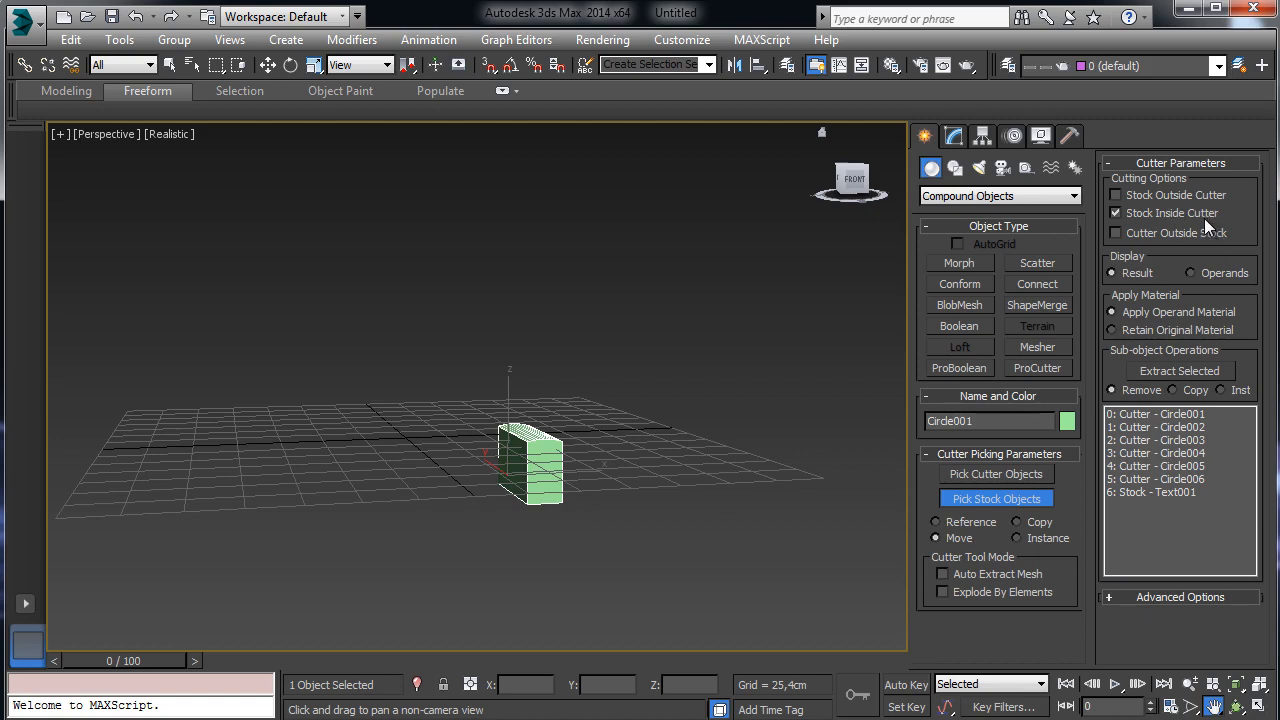
left_click(1137, 195)
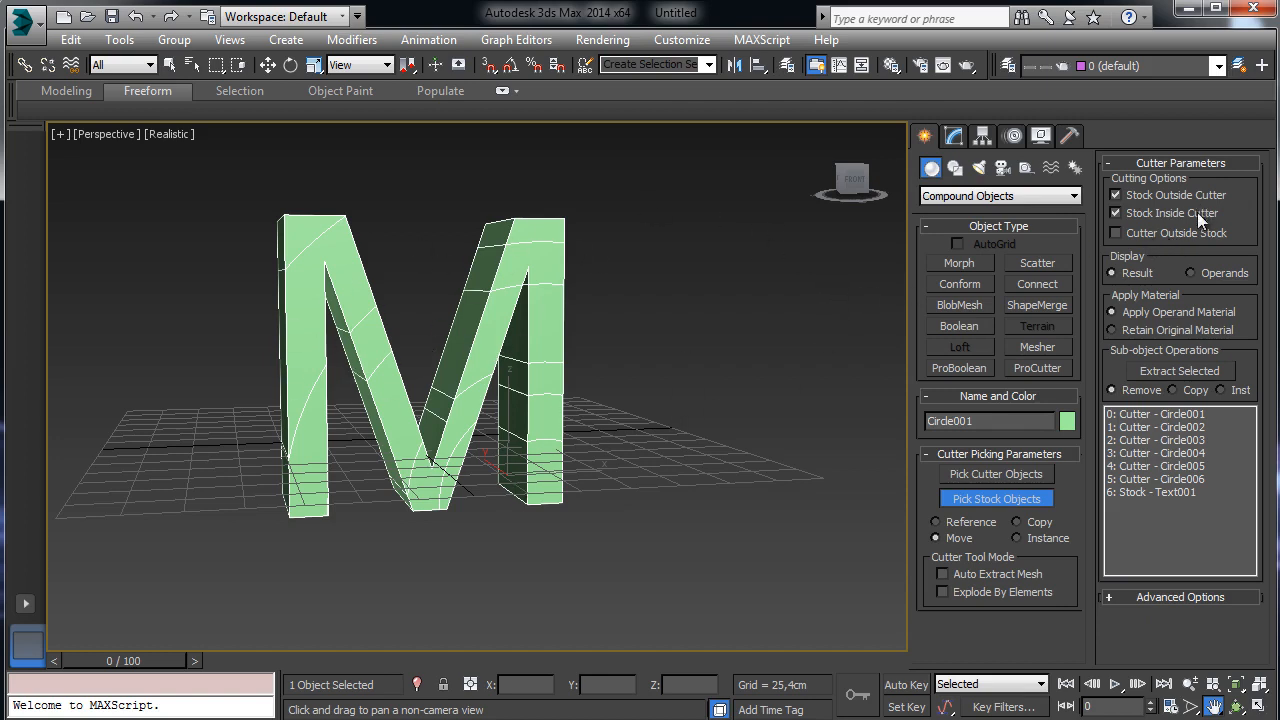
Enable Cutter Outside Stock for the ProCutter object and add an Edit Mesh modifier to it.
left_click(1143, 235)
left_click(955, 137)
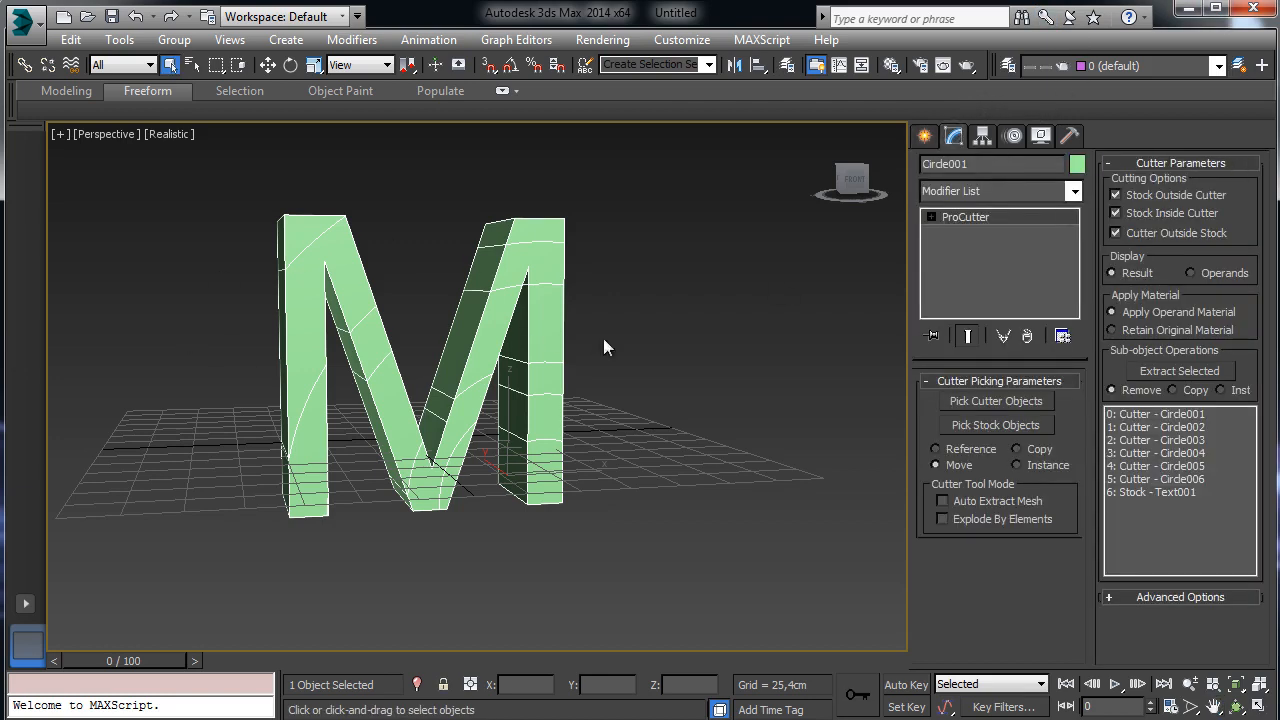
left_click(457, 172)
left_click(533, 266)
left_click(1073, 191)
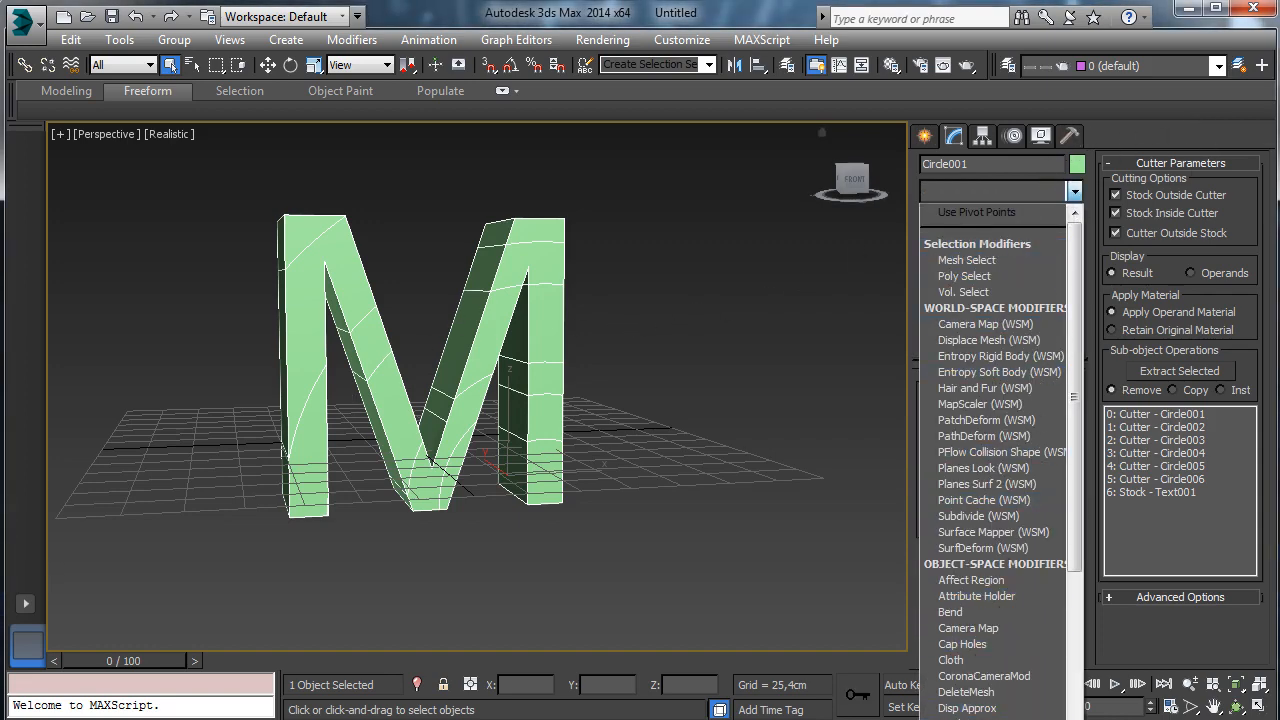
left_click(985, 719)
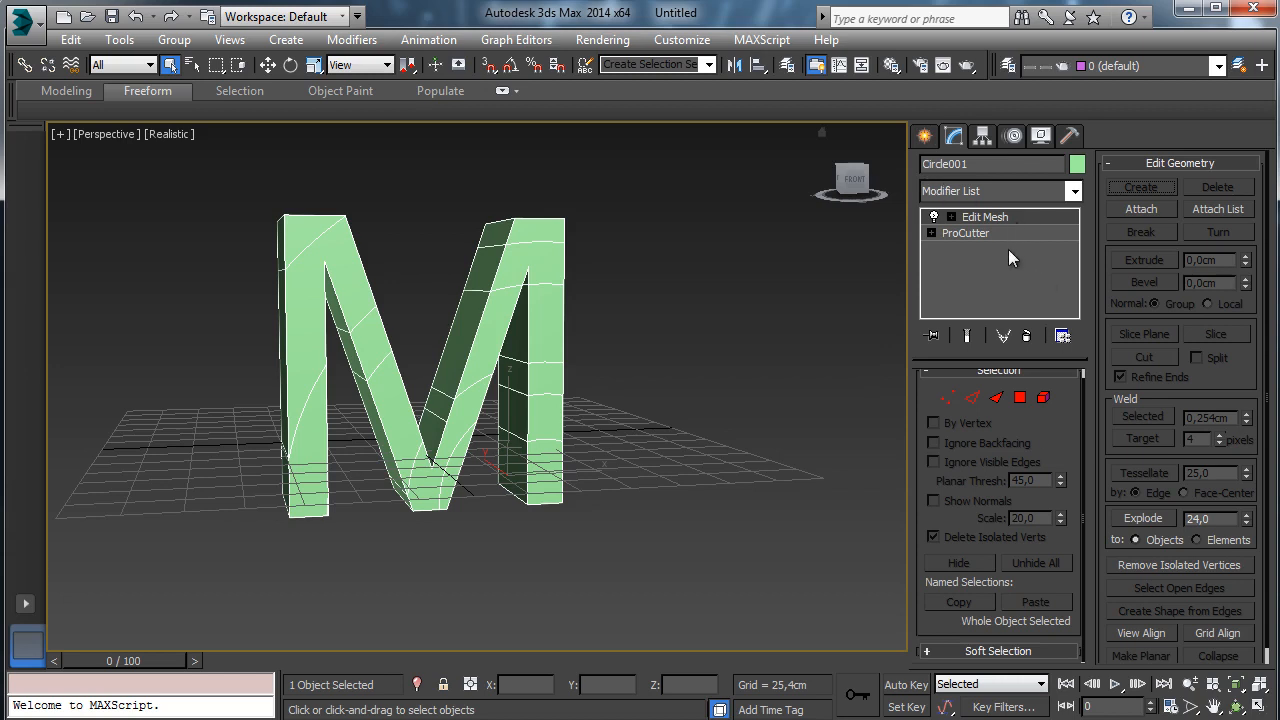
Examine the cut letter M at Element level by selecting its pieces one at a time, and leave Element level.
left_click(1043, 397)
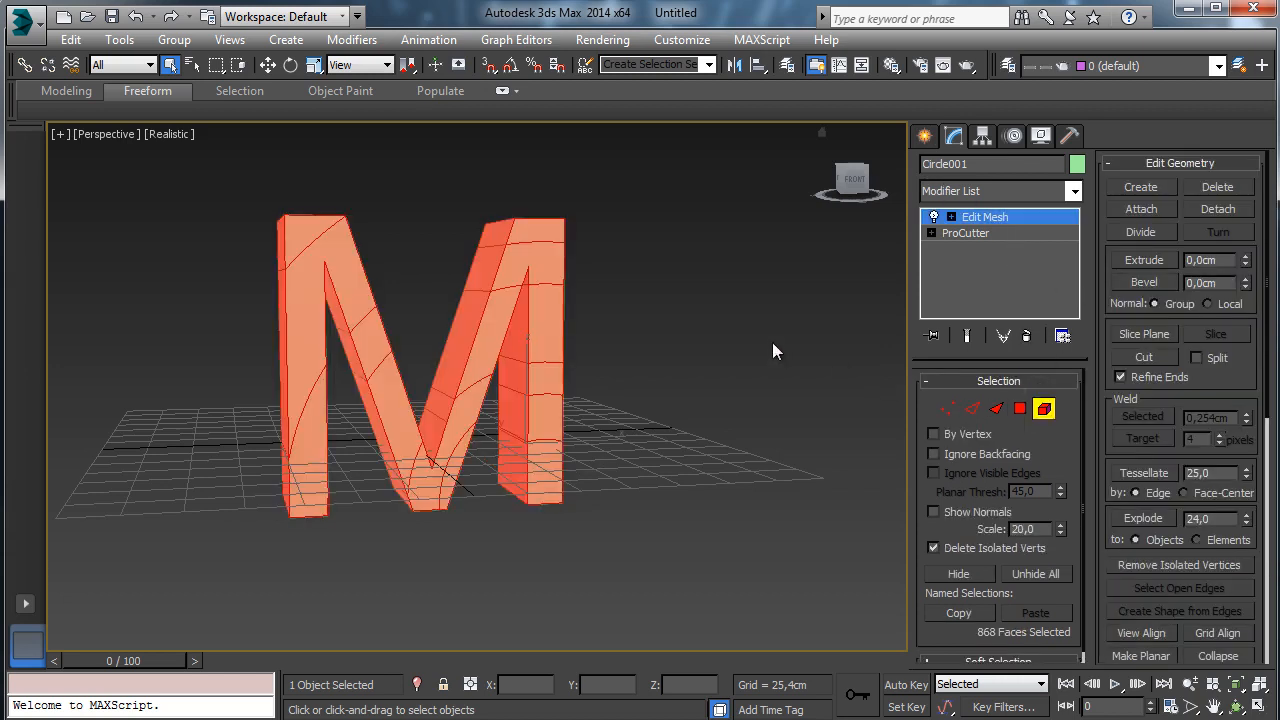
left_click(533, 468)
left_click(542, 415)
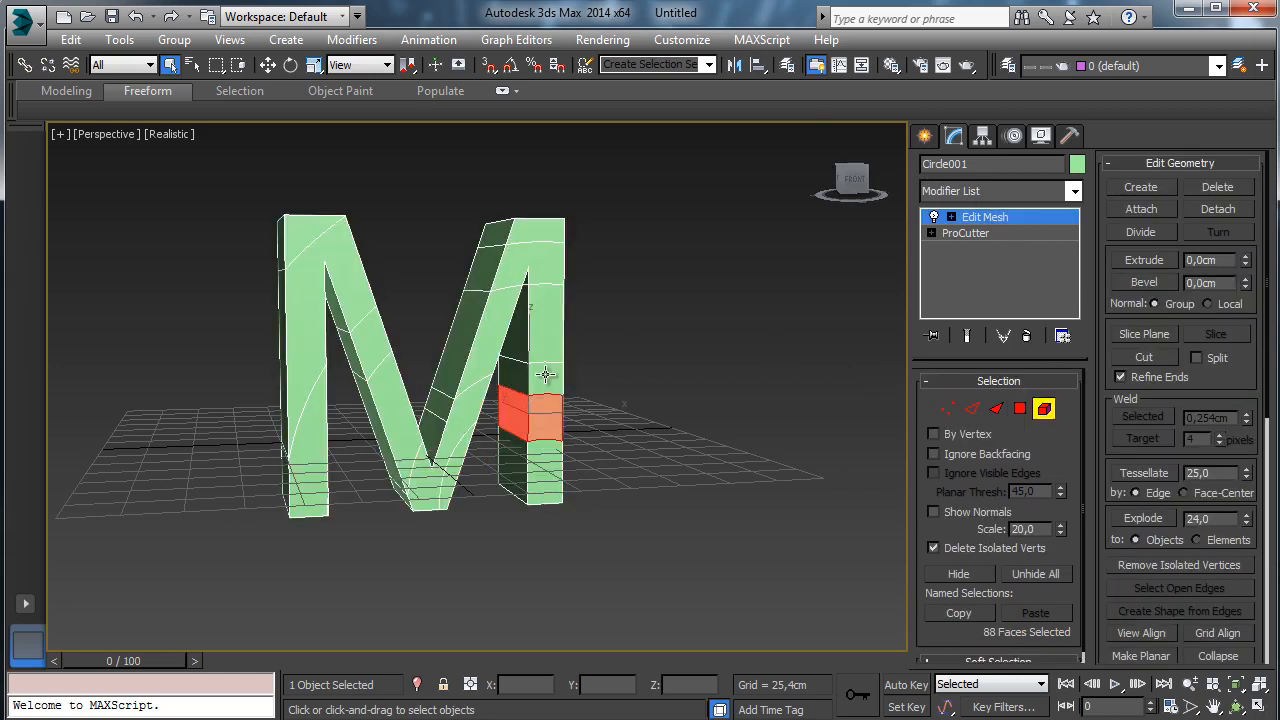
left_click(546, 377)
left_click(548, 322)
left_click(543, 268)
left_click(541, 236)
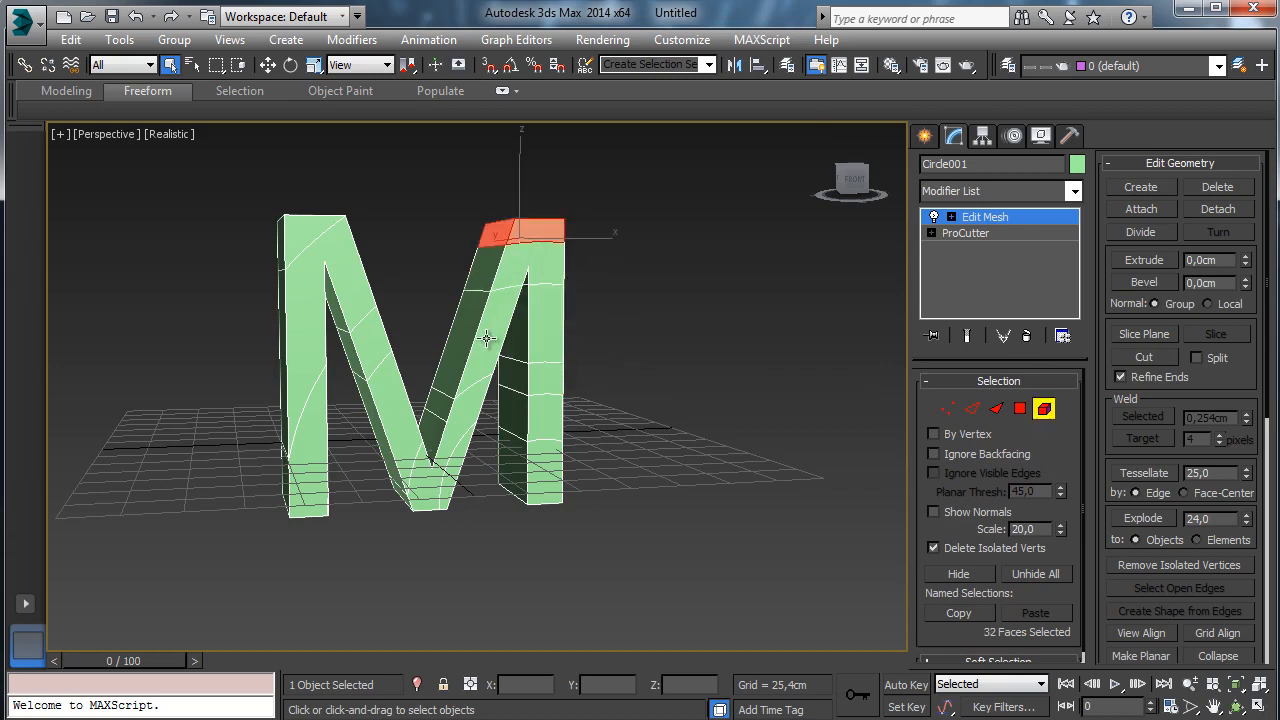
left_click(488, 338)
left_click(468, 413)
left_click(453, 474)
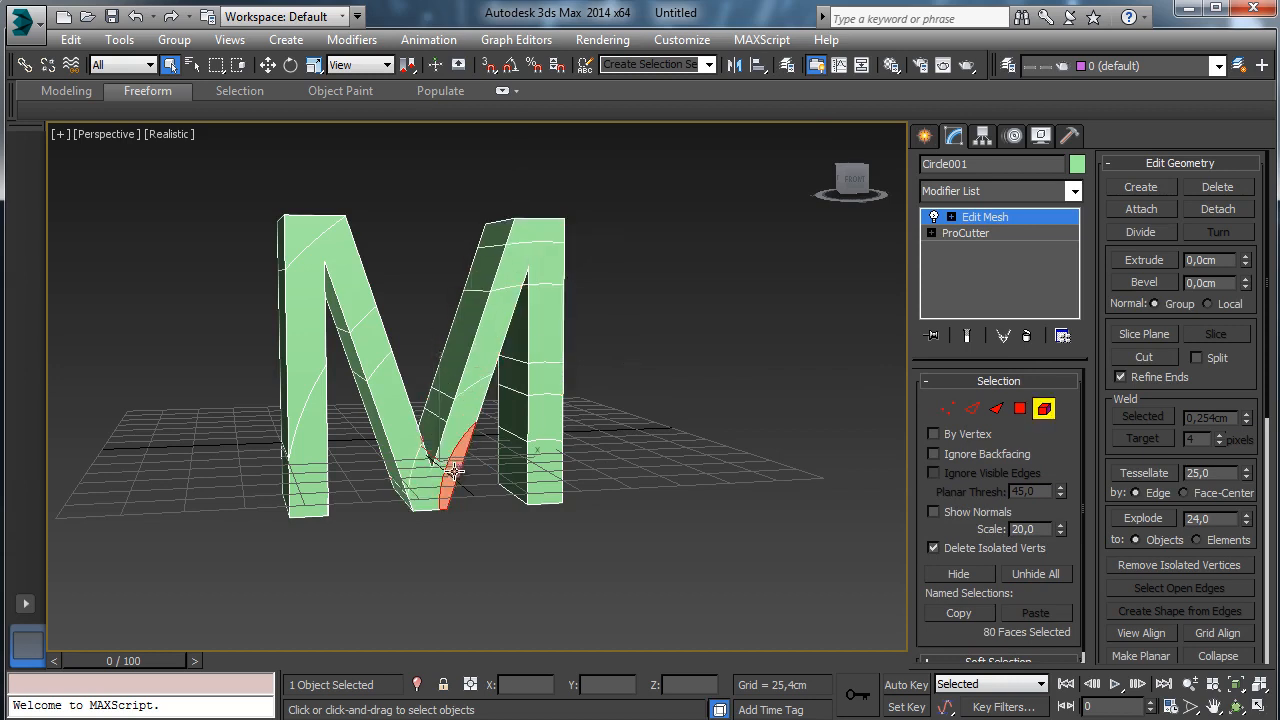
left_click(405, 425)
left_click(363, 340)
left_click(316, 245)
left_click(308, 233)
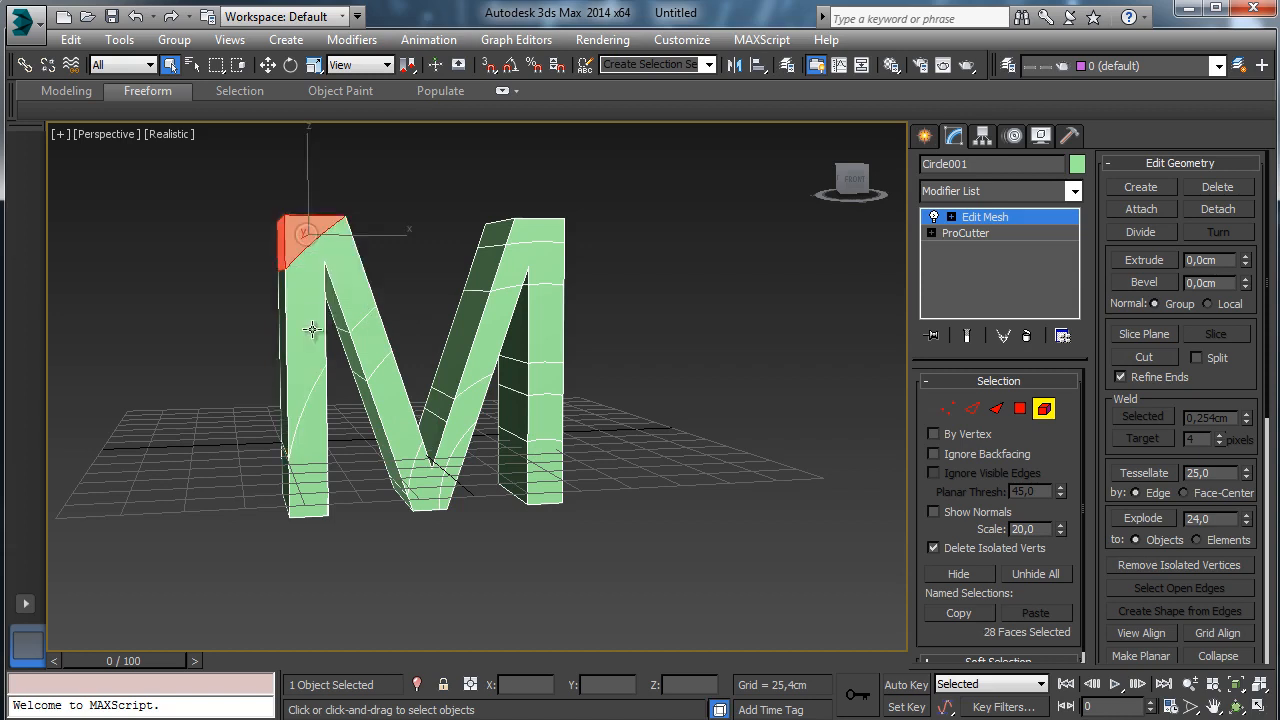
left_click(314, 432)
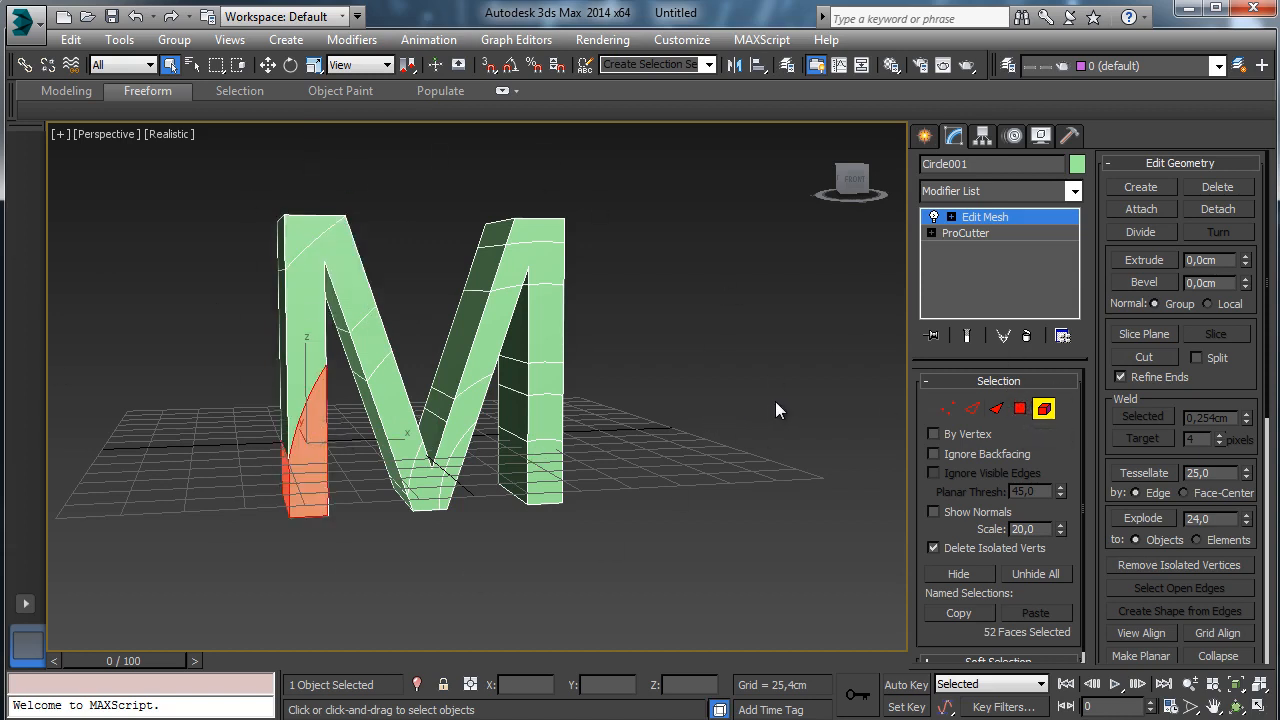
left_click(1044, 410)
Explode the whole mesh into separate objects with an angle threshold of 180 and the object name Text_pieces_.
scroll(1205, 397, "down", 1)
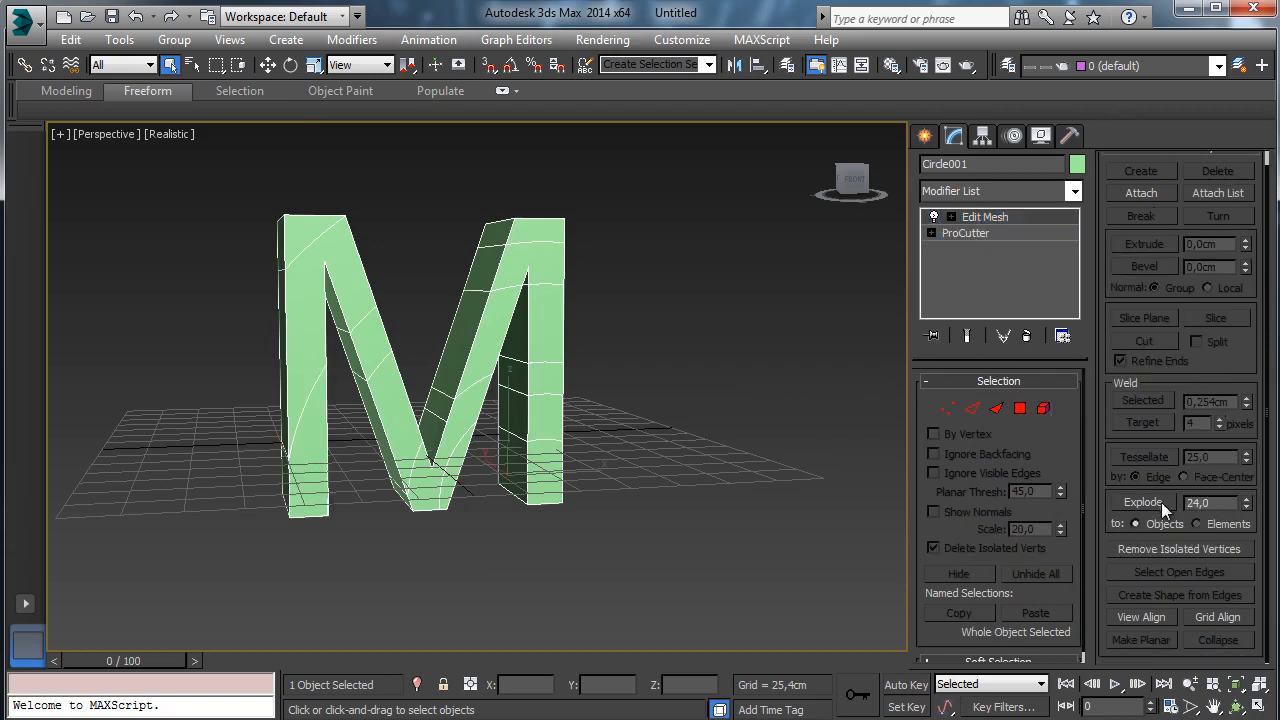
double_click(1218, 503)
type("180")
key("Return")
left_click(1138, 503)
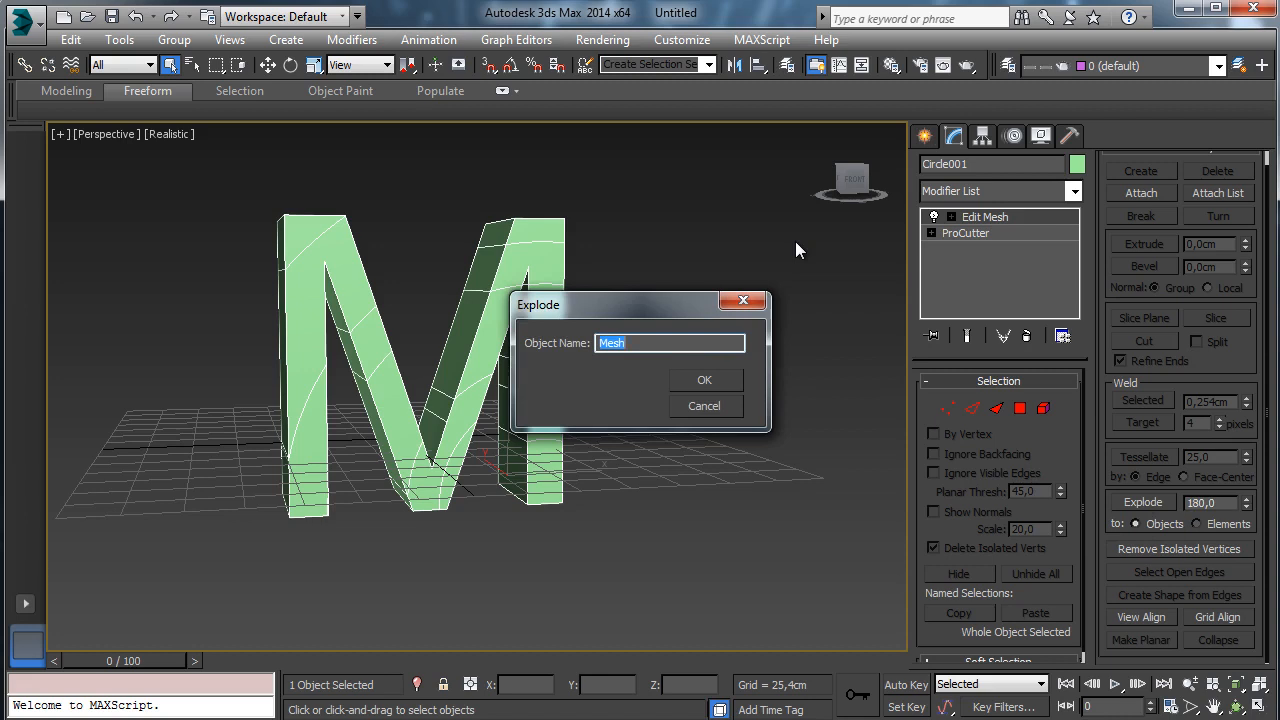
type("Text_pieces_")
key("Return")
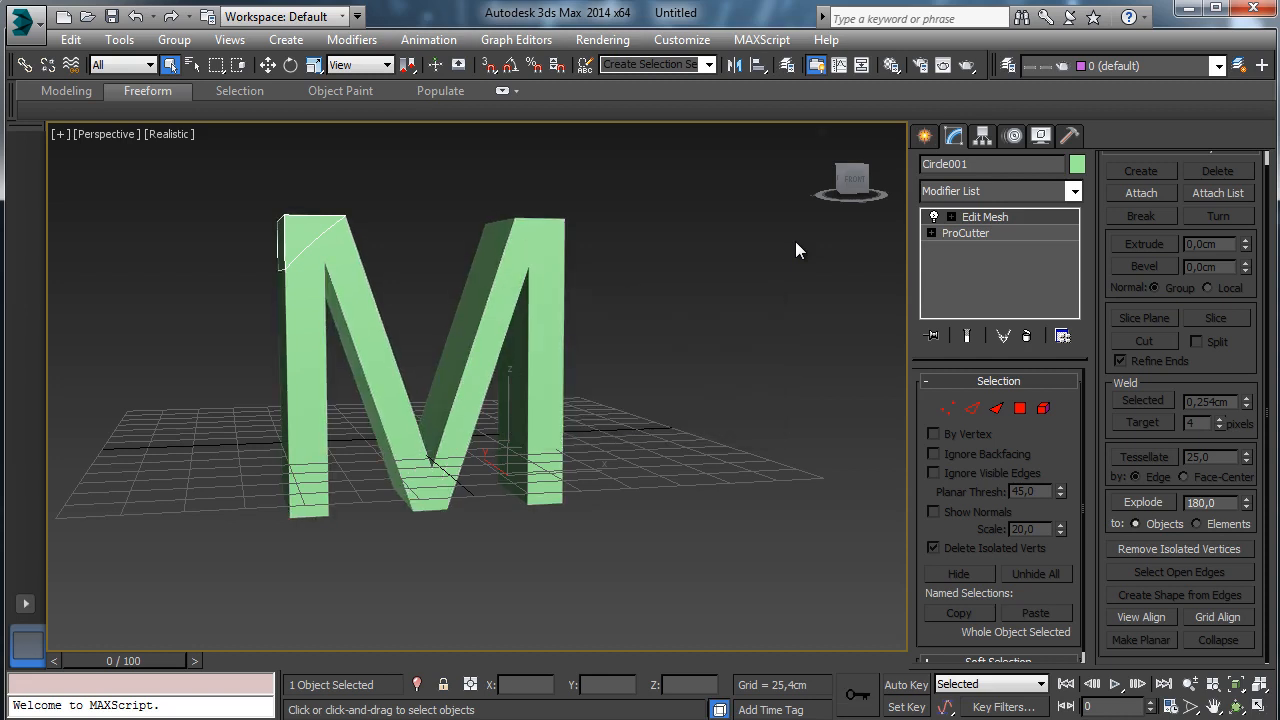
Check the exploded letter by selecting individual pieces along its strokes.
left_click(333, 254)
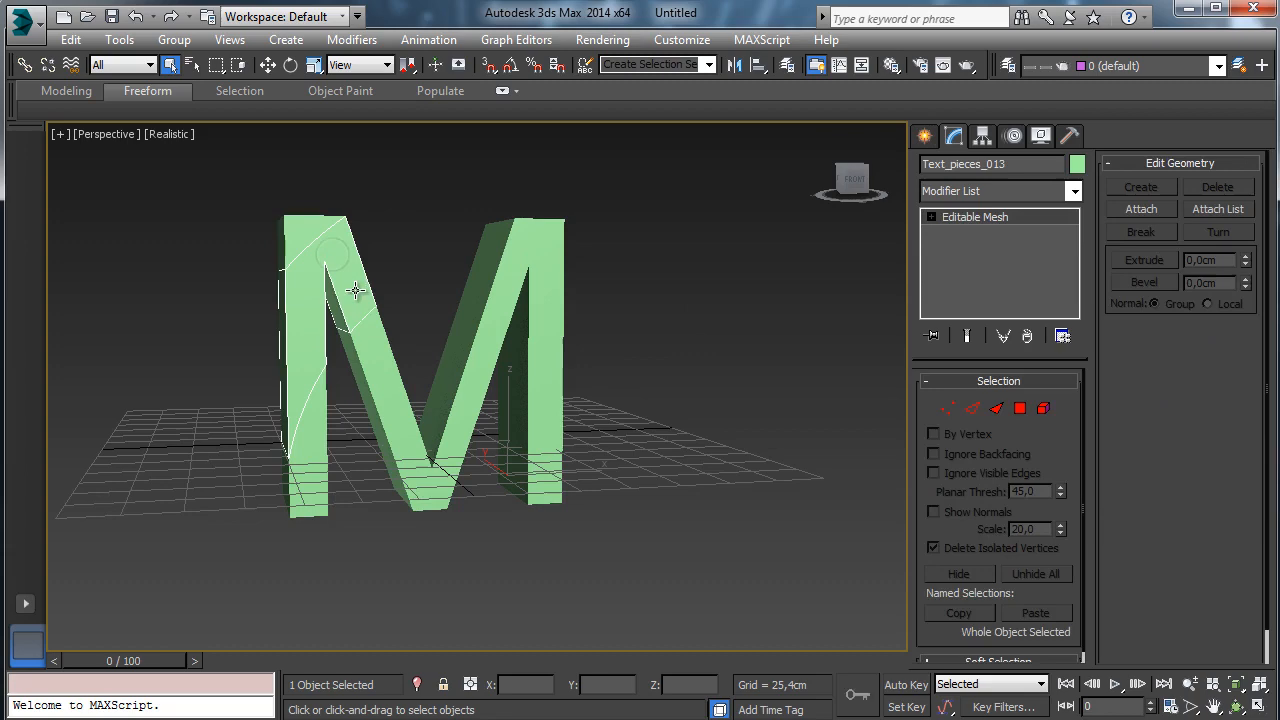
left_click(375, 352)
left_click(414, 426)
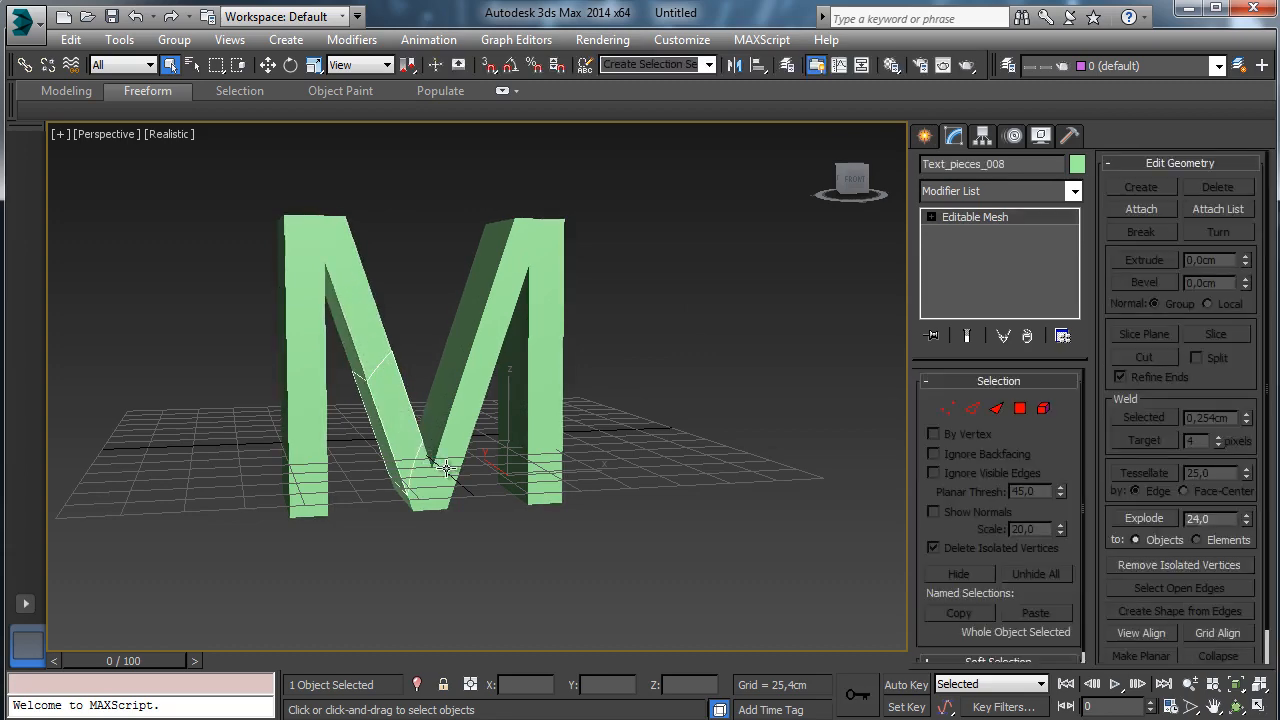
left_click(451, 469)
left_click(520, 262)
left_click(560, 290)
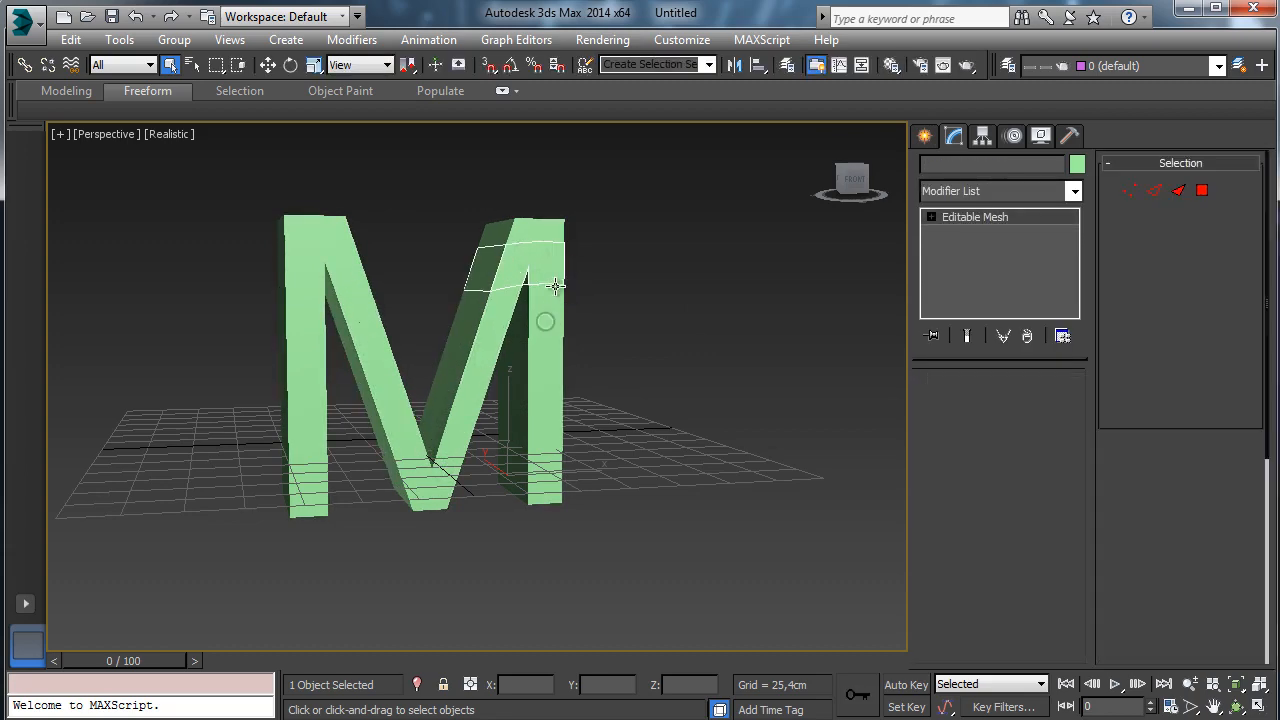
left_click(509, 391)
Turn on Edged Faces display in the Perspective viewport and clear the selection.
left_click(168, 134)
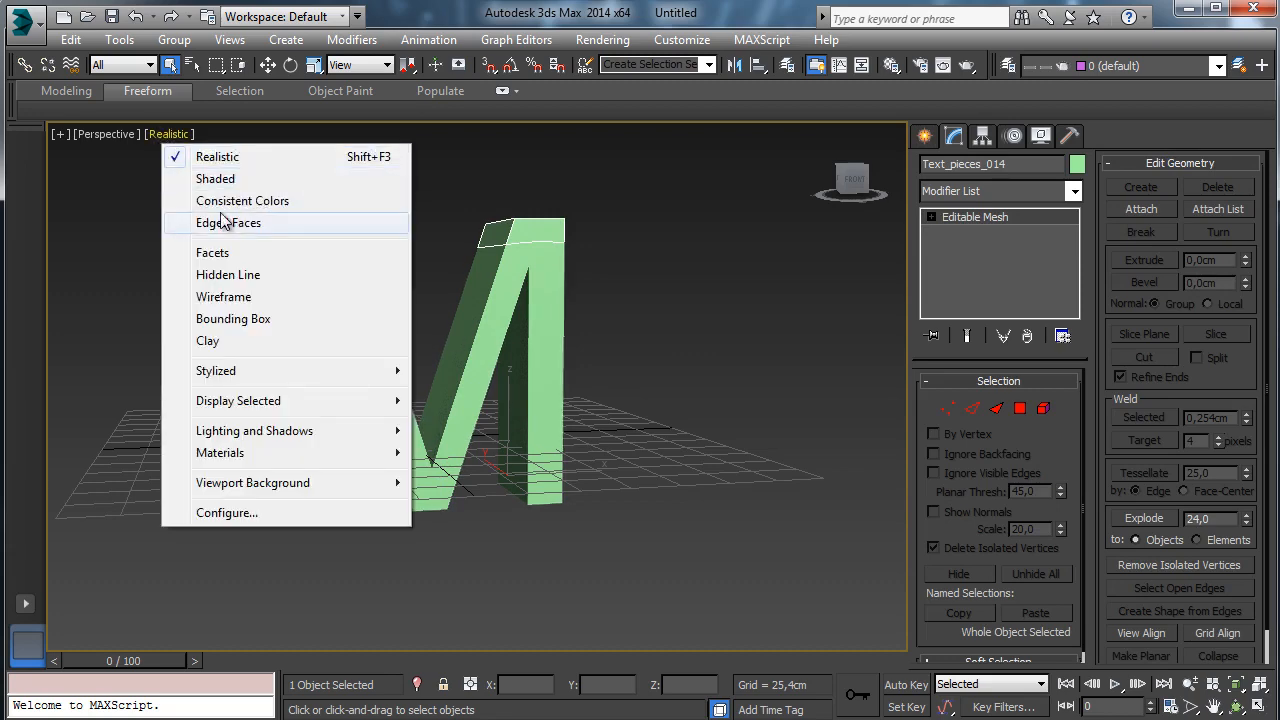
left_click(206, 222)
left_click(636, 242)
Compare the object names of the letter's upper-left corner piece and the pieces at the foot of its right leg.
left_click(296, 229)
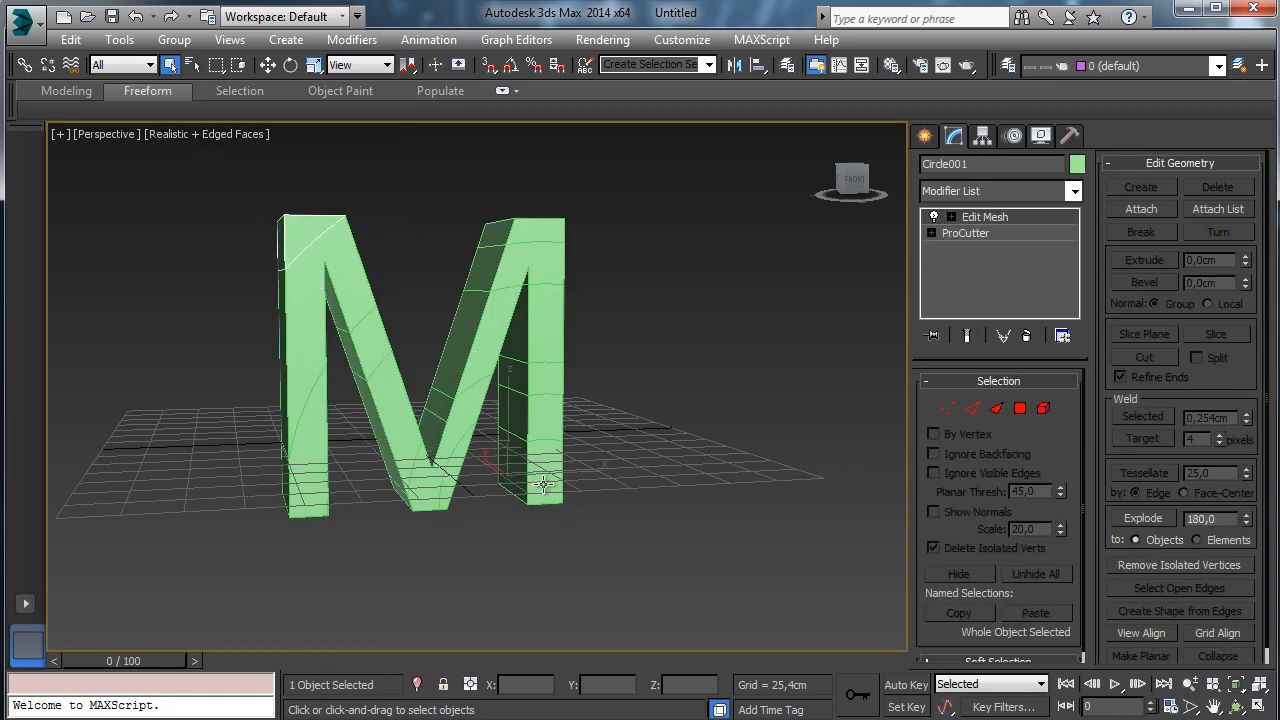
left_click(545, 425)
left_click(300, 229)
left_click(548, 479)
left_click(965, 163)
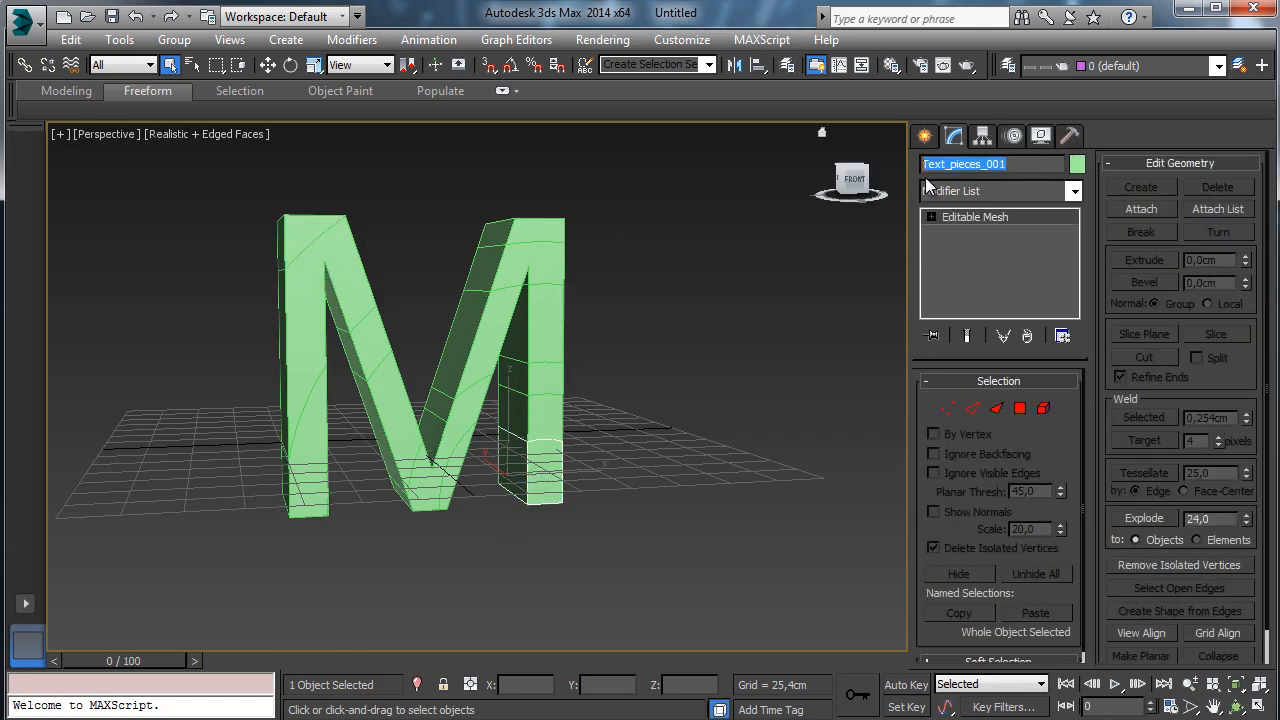
Copy the name of the piece adjoining the upper-left corner and rename the corner piece as Text_pieces_014.
left_click(335, 249)
left_click(1017, 163)
key("ctrl+c")
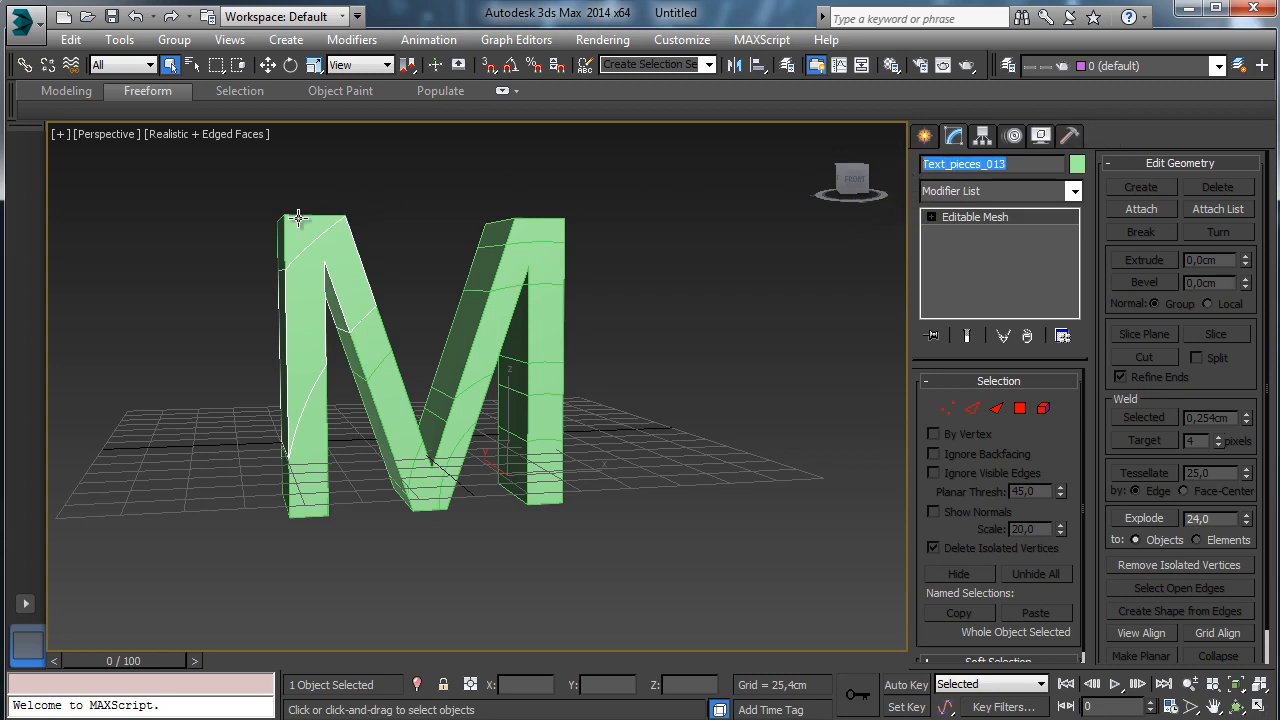
left_click(433, 217)
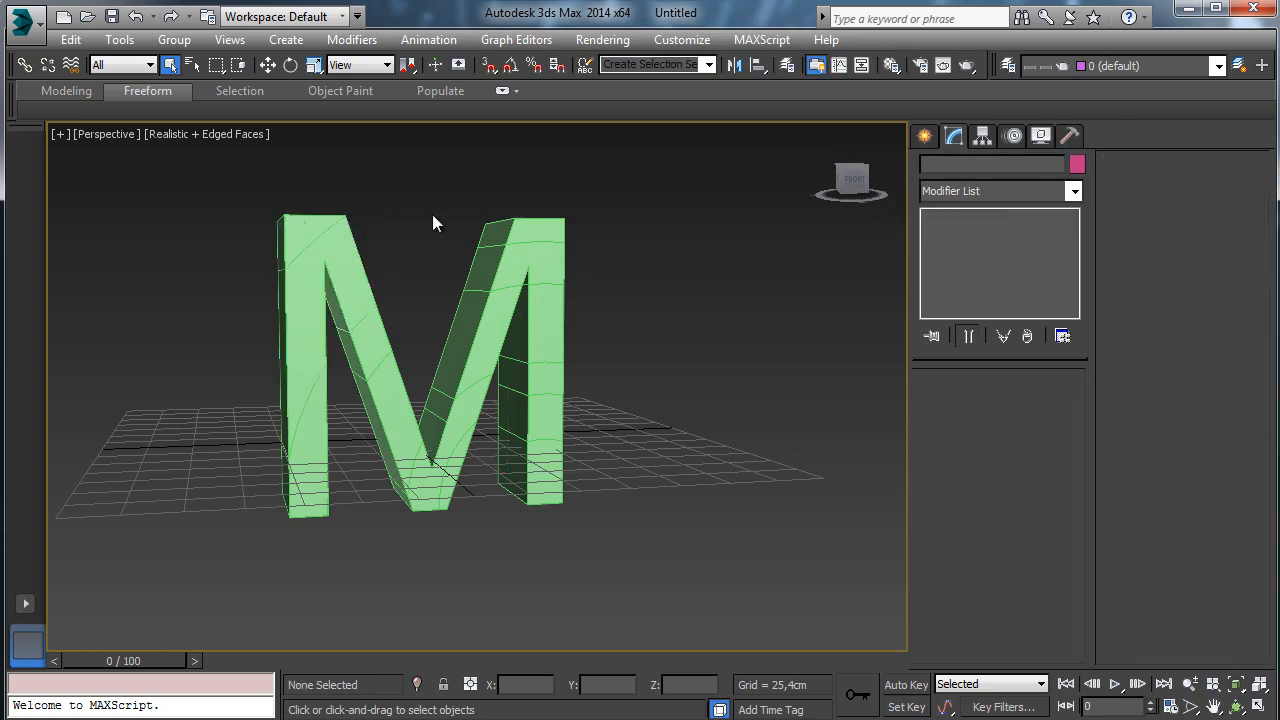
left_click(313, 235)
double_click(986, 164)
key("ctrl+v")
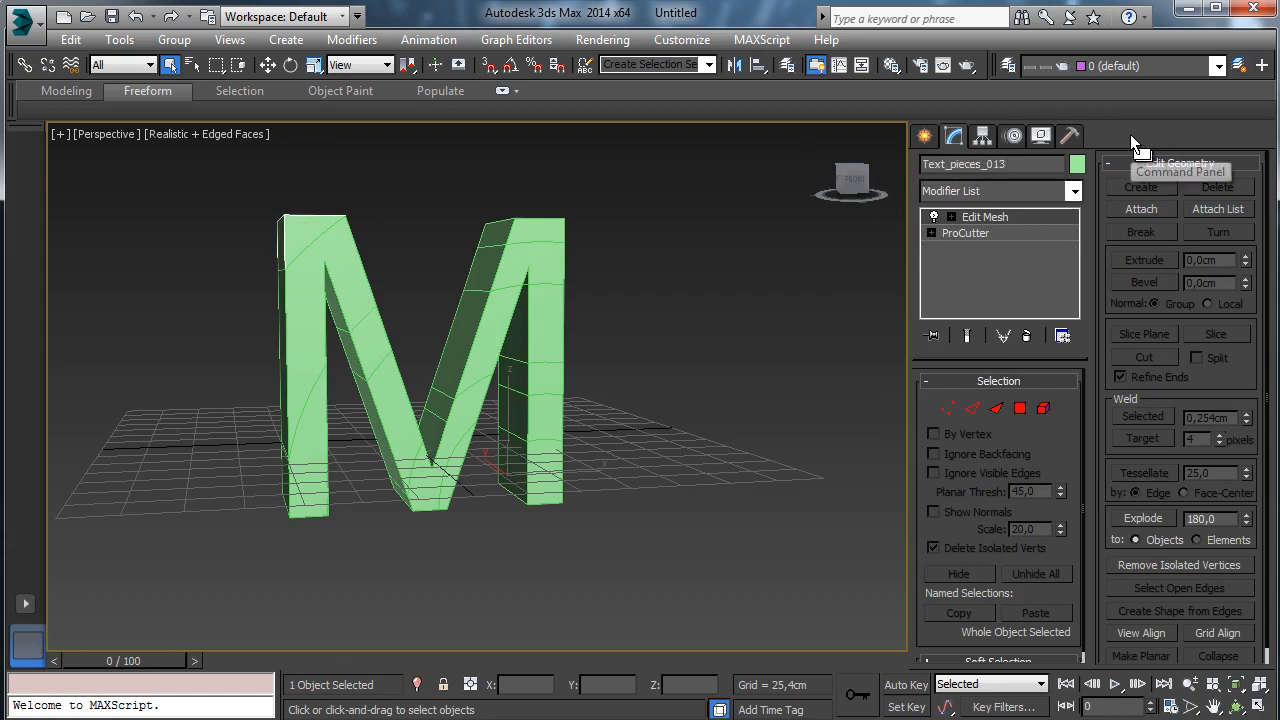
key("BackSpace")
type("4")
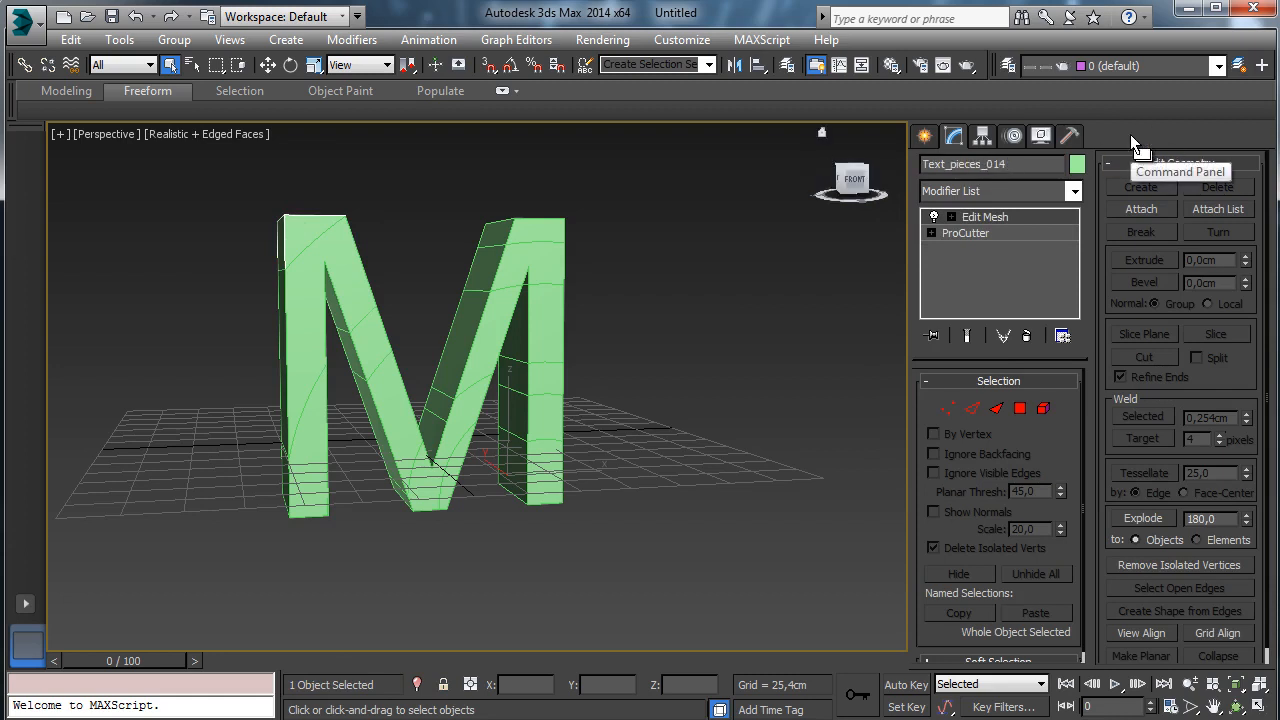
Select all the pieces of the letter M and delete them.
left_click(635, 455)
left_click_drag(722, 548, 779, 547)
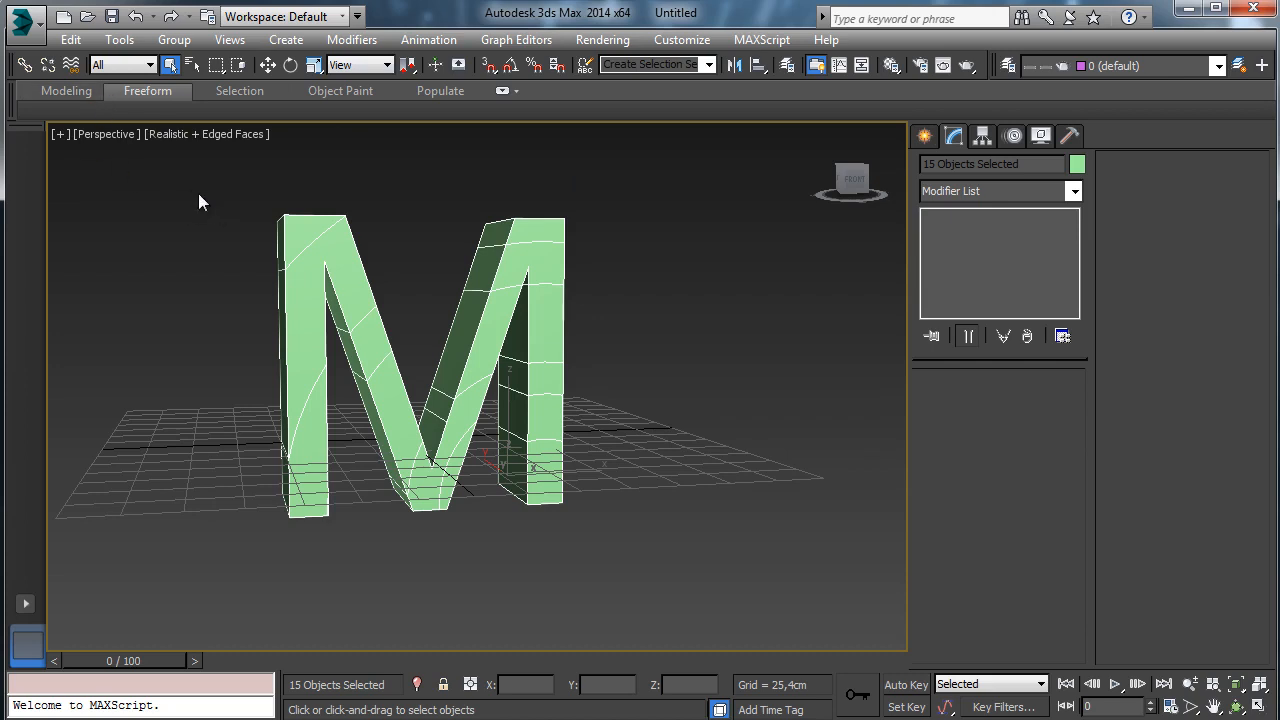
key("Delete")
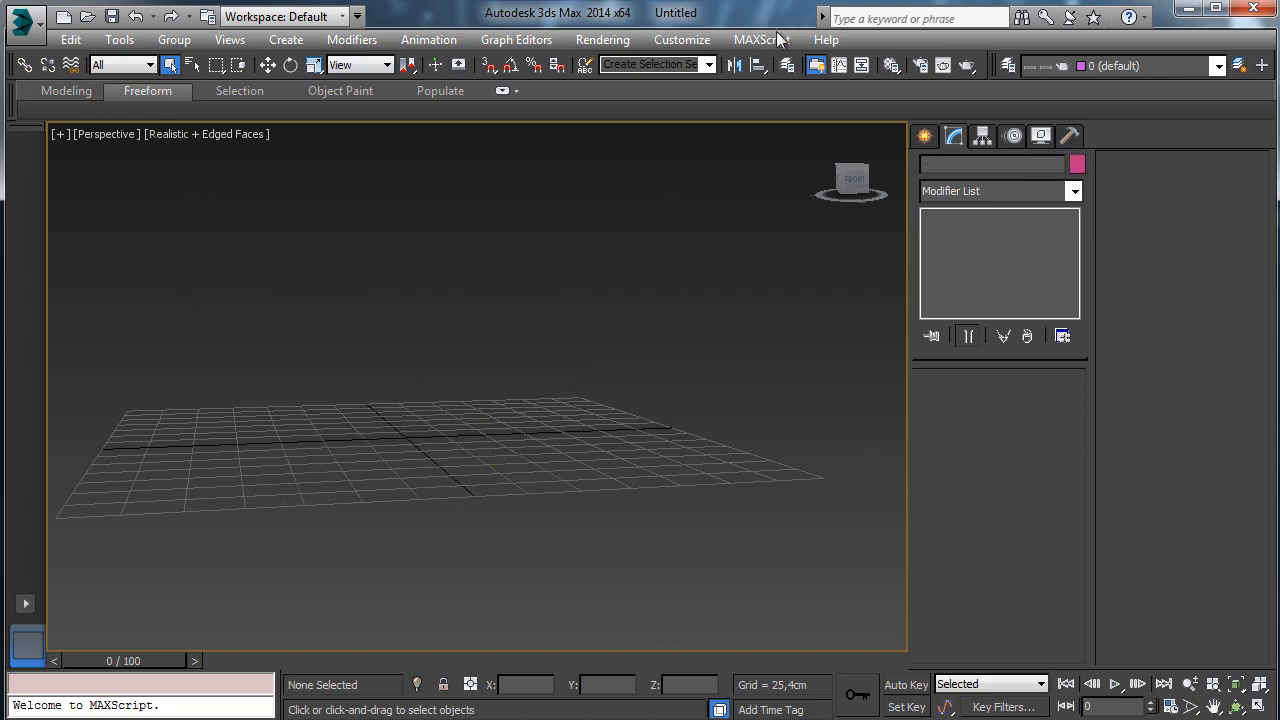
Show all four viewports, place a text spline in the Front viewport and change its text to Skydive.
left_click(923, 135)
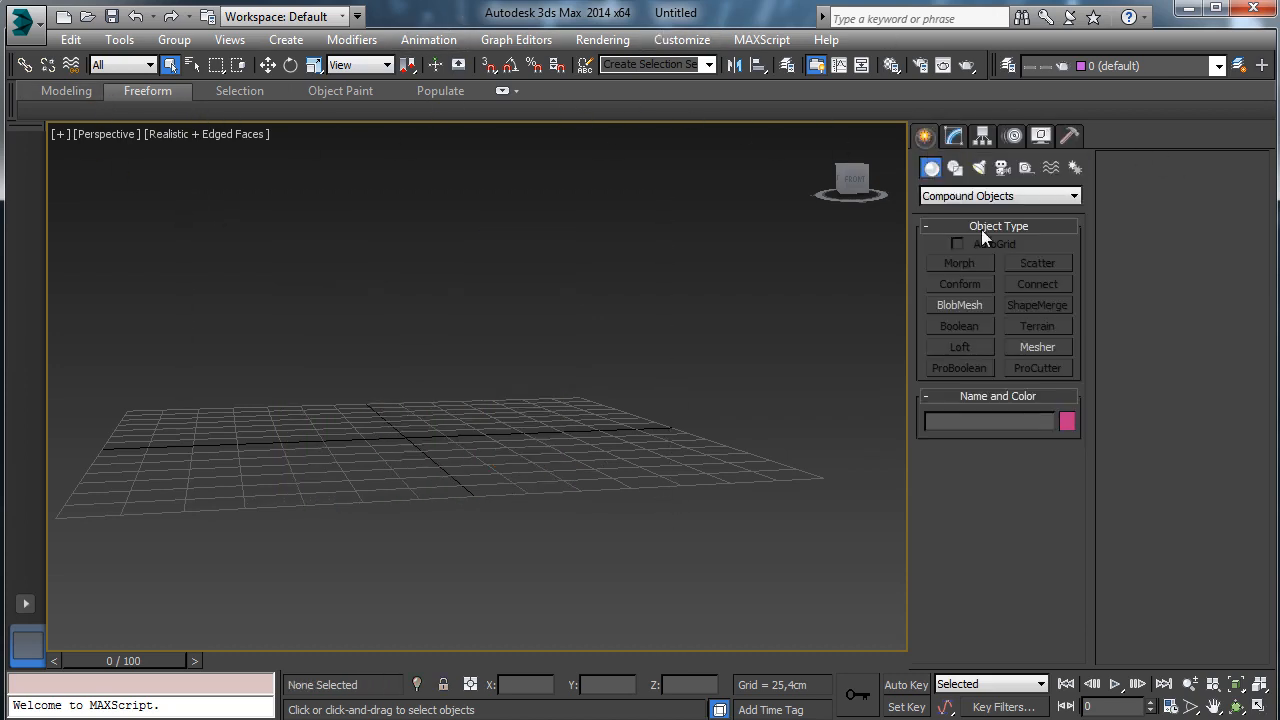
left_click(1259, 706)
left_click(650, 273)
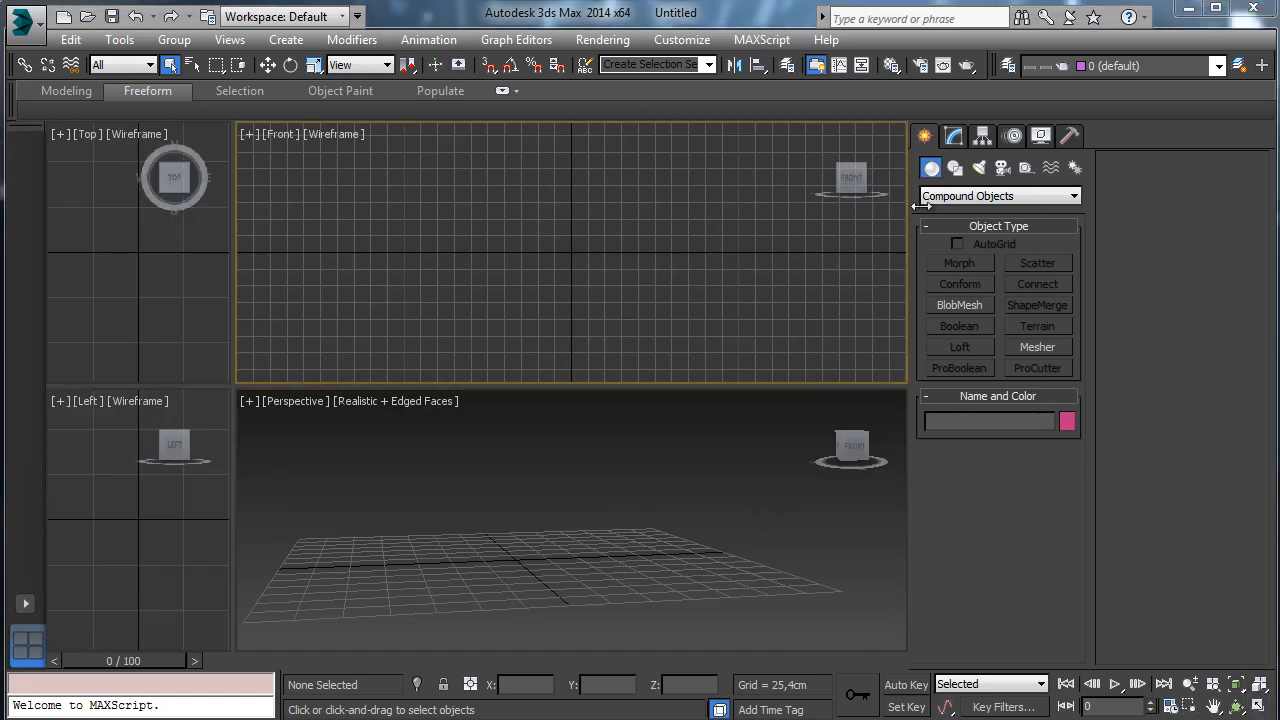
left_click(956, 167)
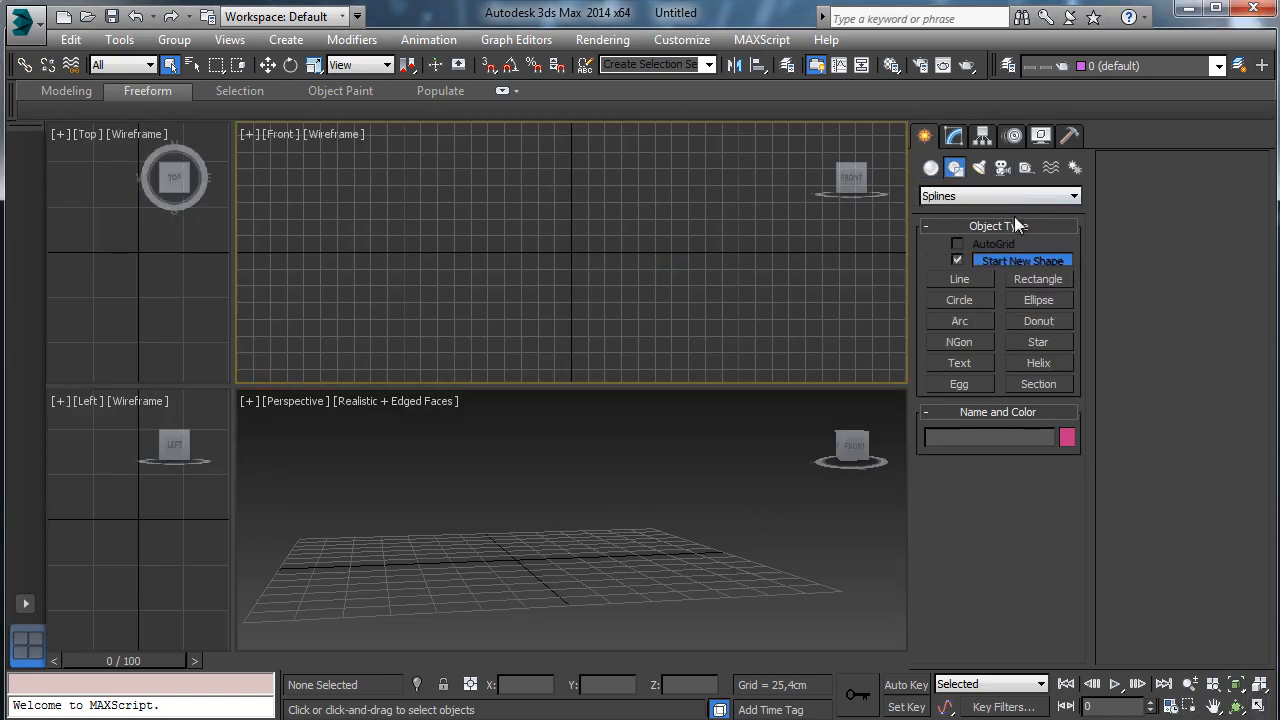
left_click(962, 363)
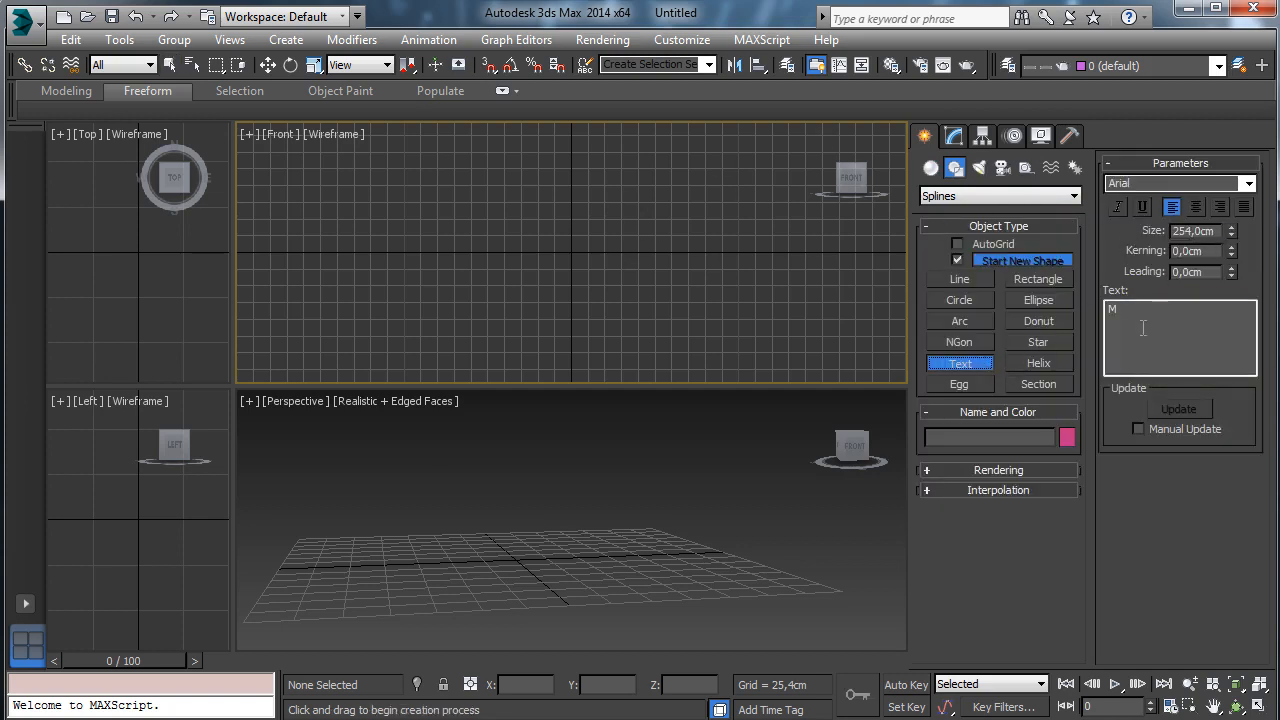
left_click(549, 243)
double_click(1182, 314)
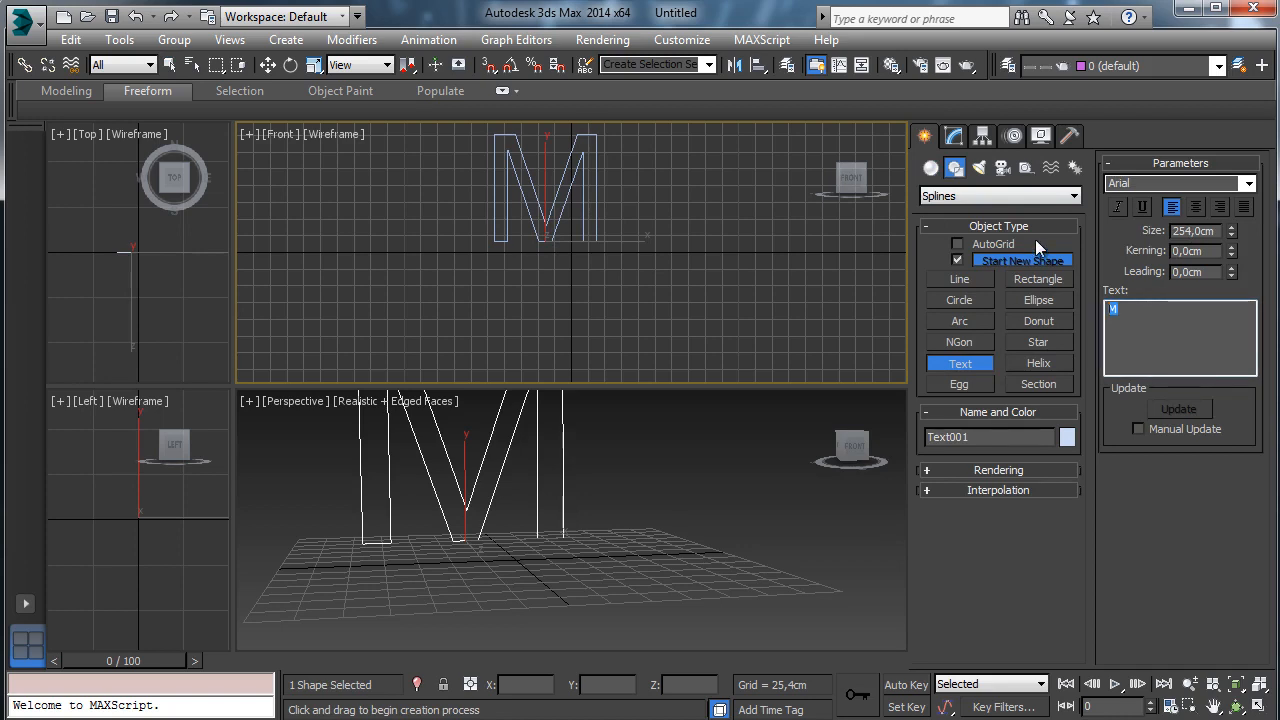
type("Skydive")
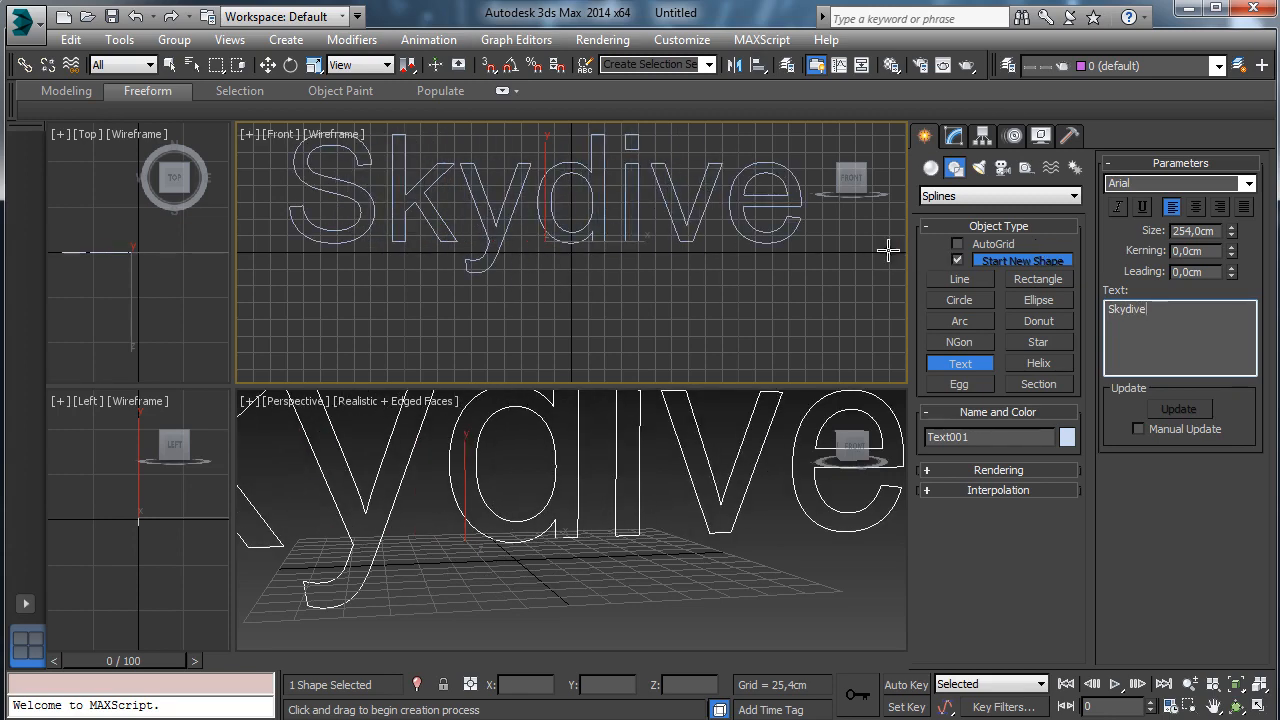
Set the Skydive text's font to Calibri and its size to 85 cm, trying 25 cm first.
left_click(952, 137)
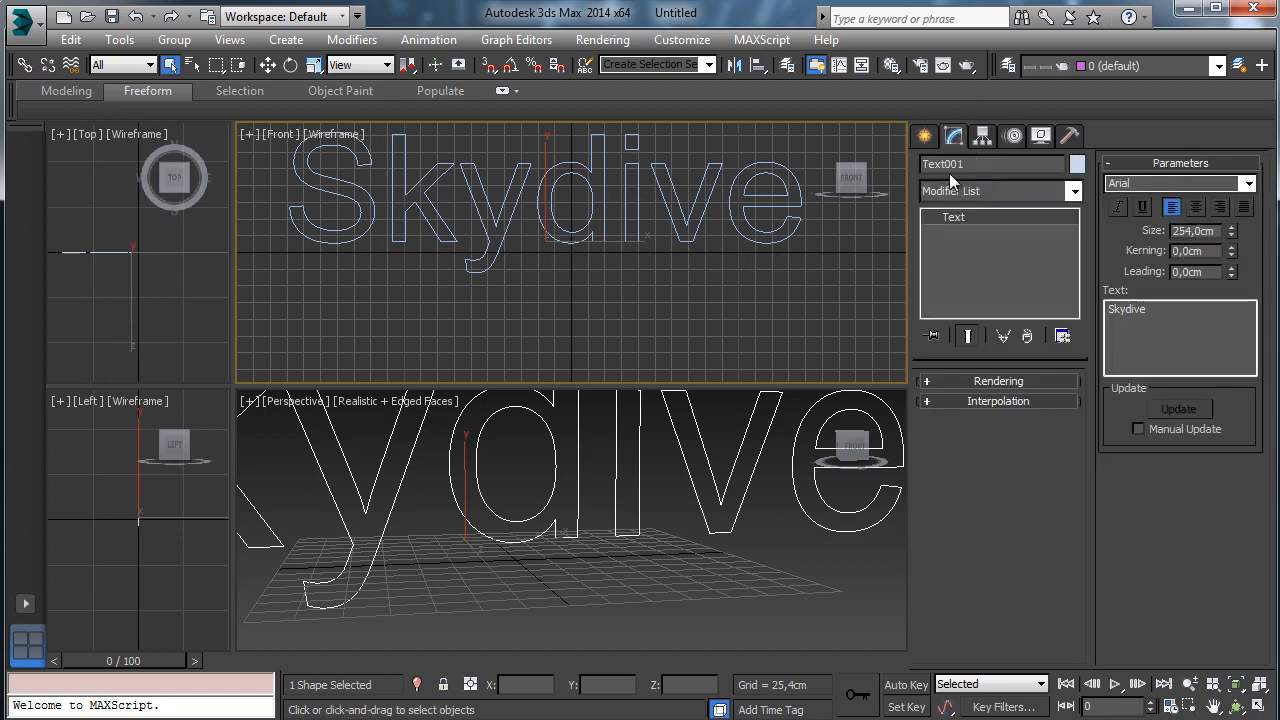
left_click(1248, 183)
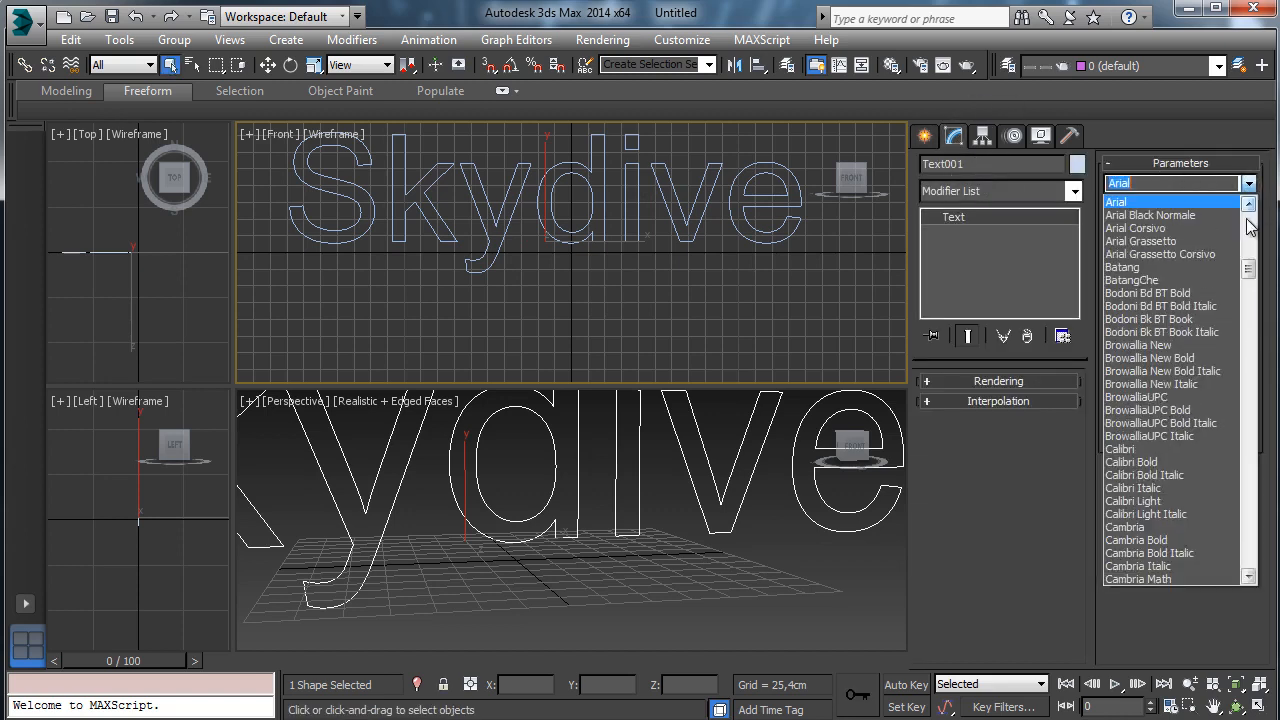
left_click(1140, 449)
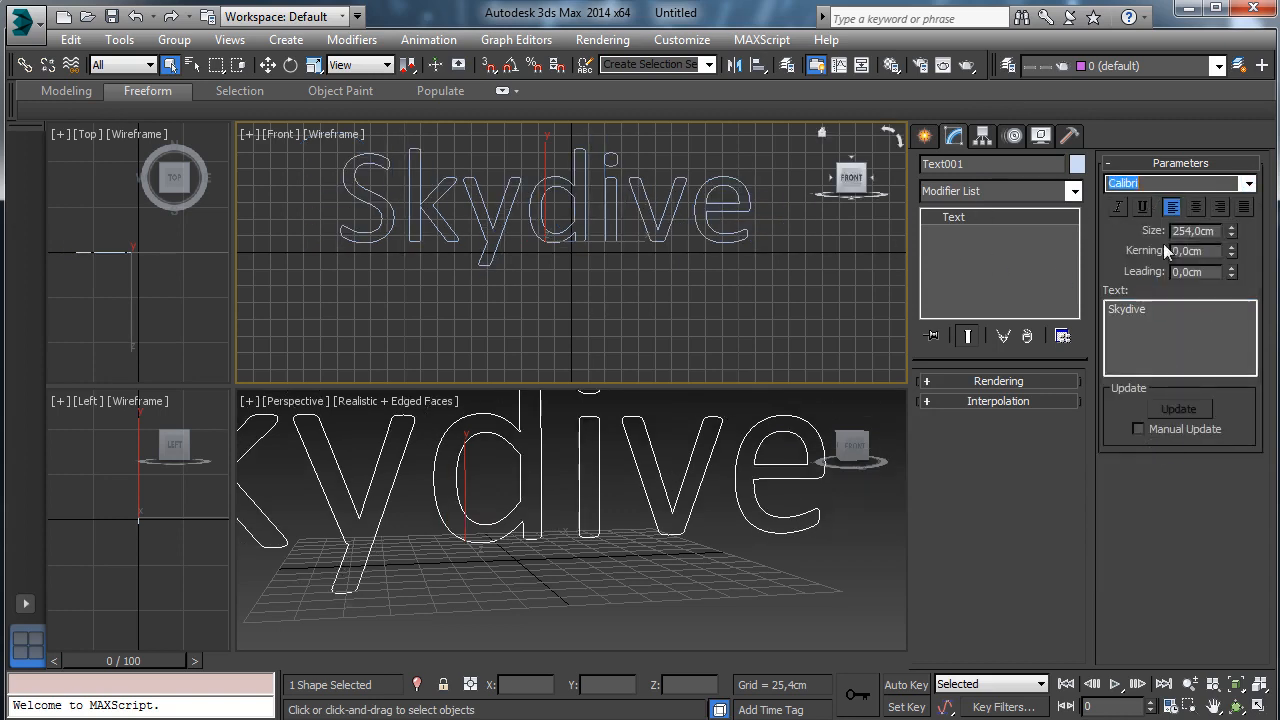
left_click(1210, 234)
type("50")
key("BackSpace")
key("BackSpace")
type("25")
key("Return")
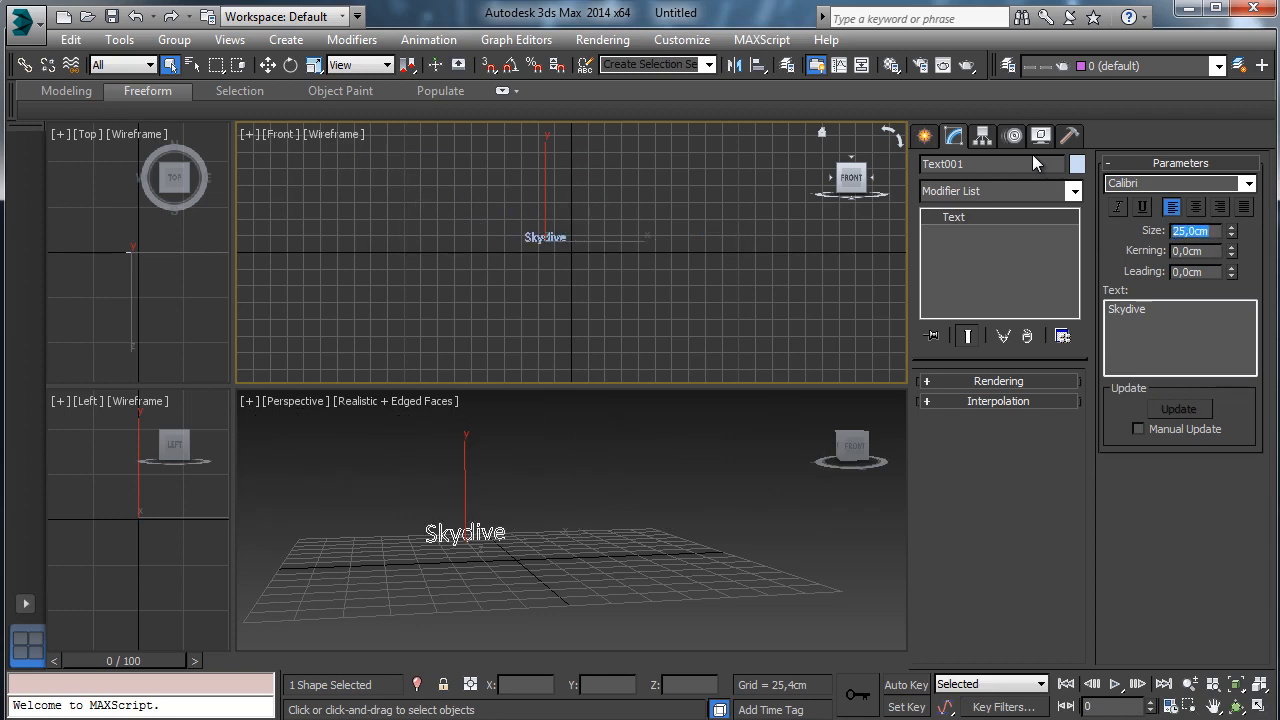
type("85")
key("Return")
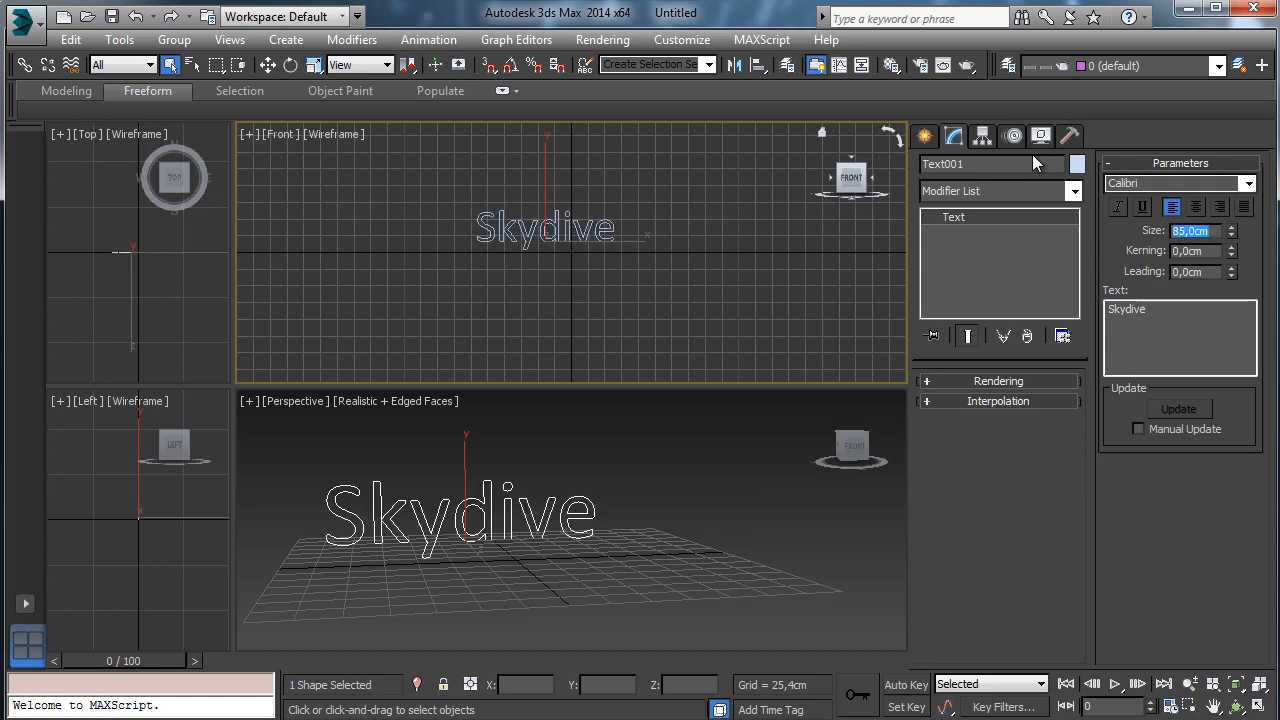
Draw a circle with a radius of about 14.4 cm above the letter d of Skydive in the Front viewport.
left_click(1258, 682)
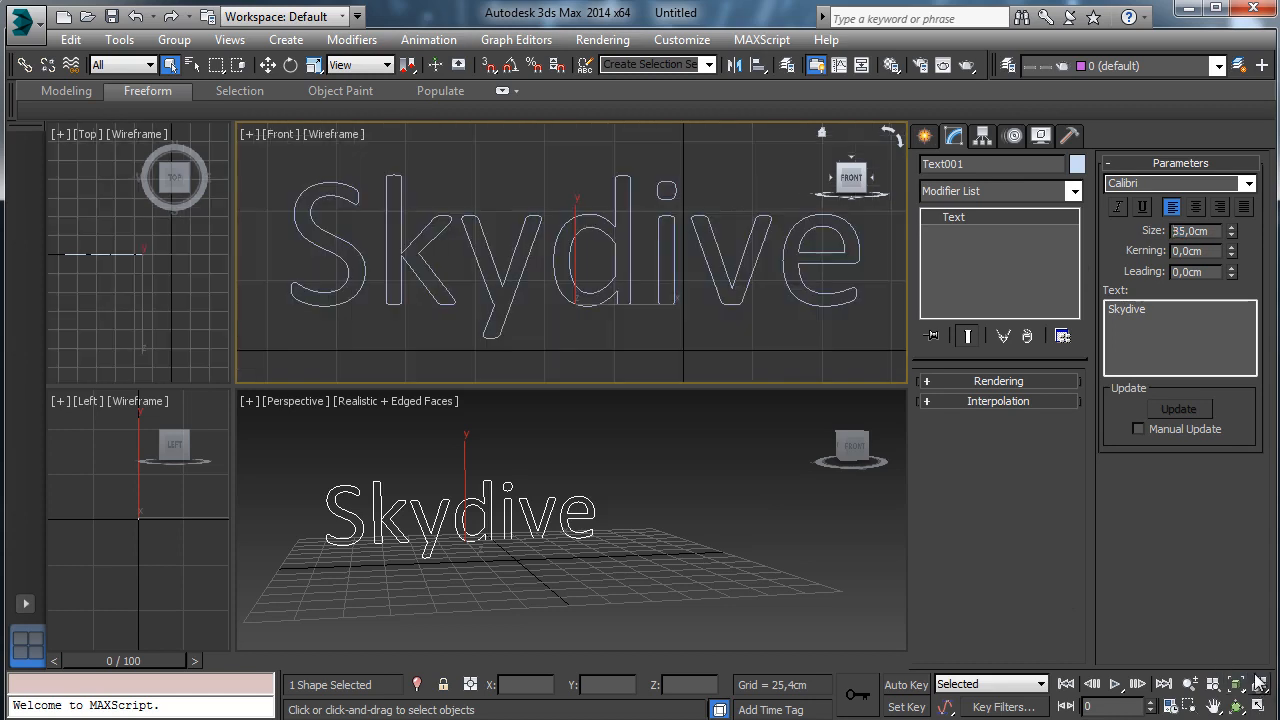
left_click(1190, 683)
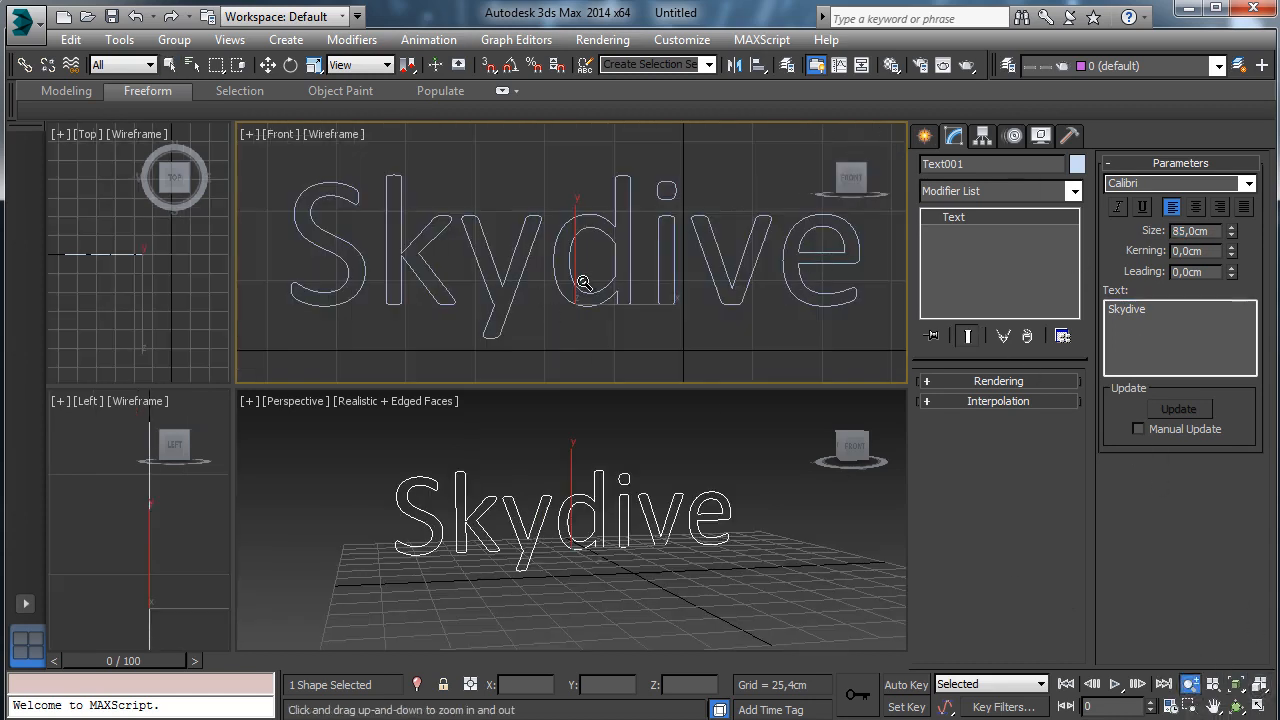
left_click_drag(584, 283, 594, 309)
left_click(924, 137)
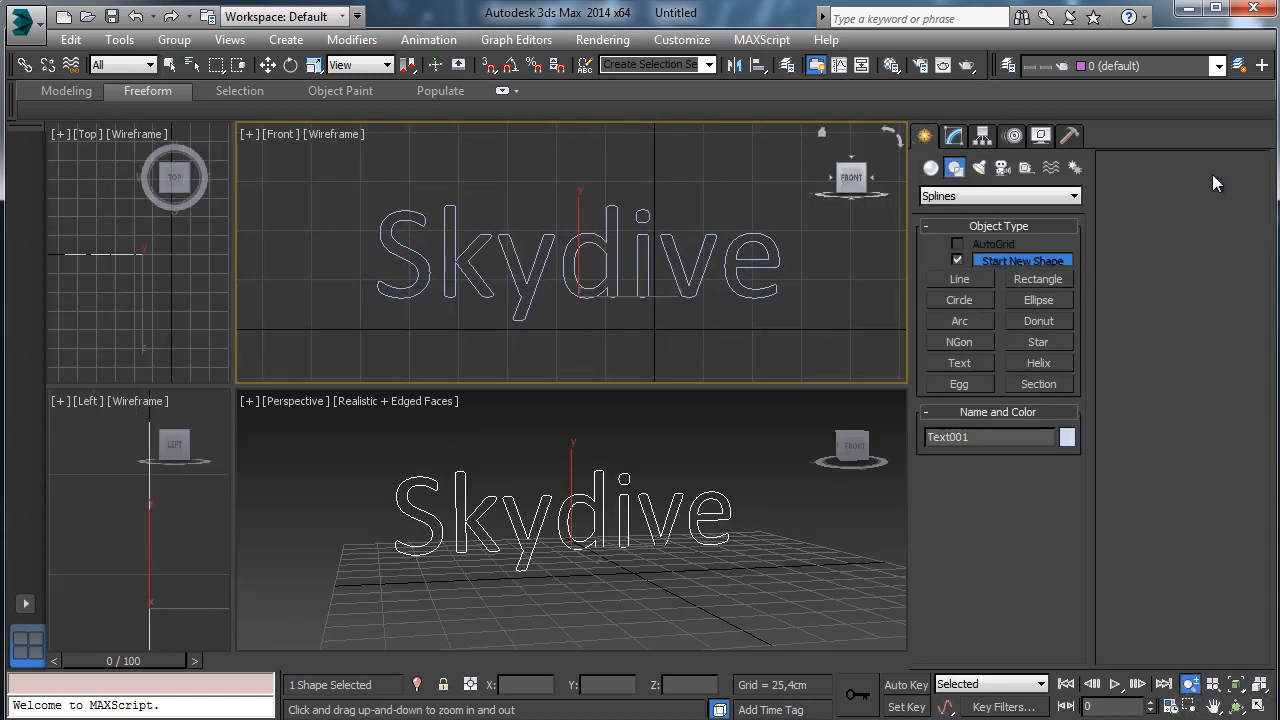
left_click(960, 300)
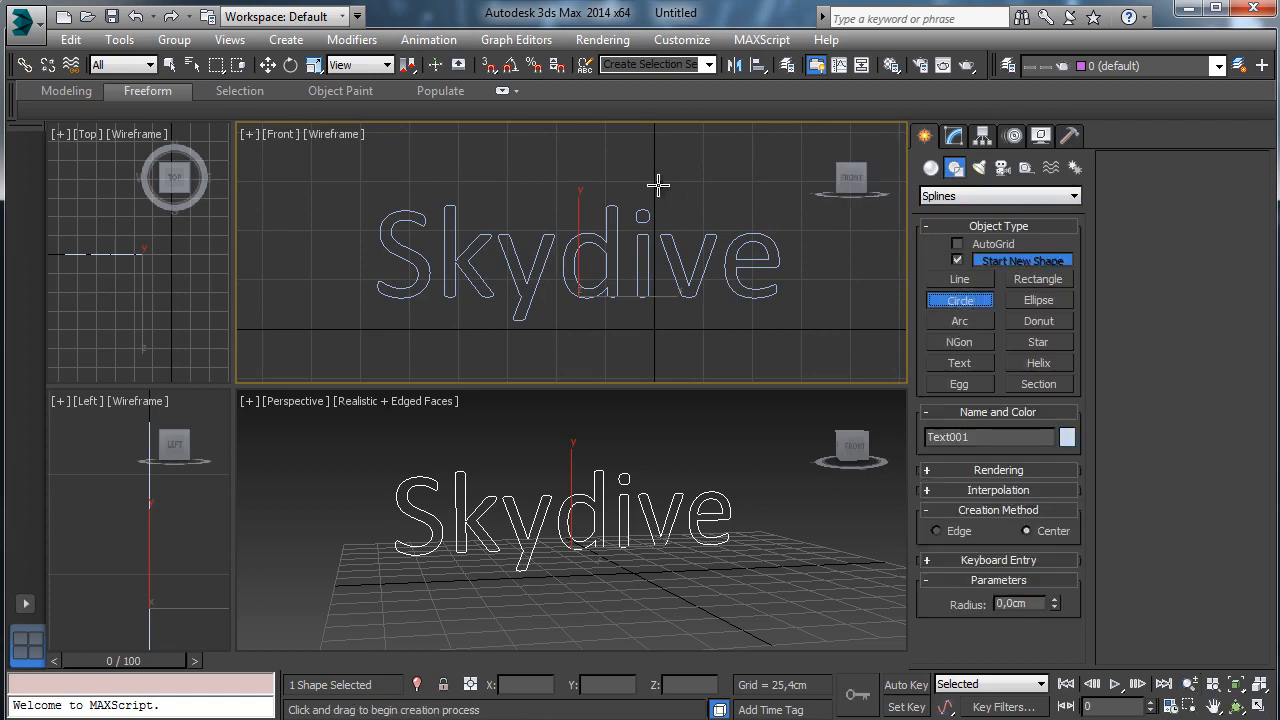
mouse_move(617, 168)
left_mouse_down()
mouse_move(655, 187)
mouse_move(642, 176)
left_mouse_up()
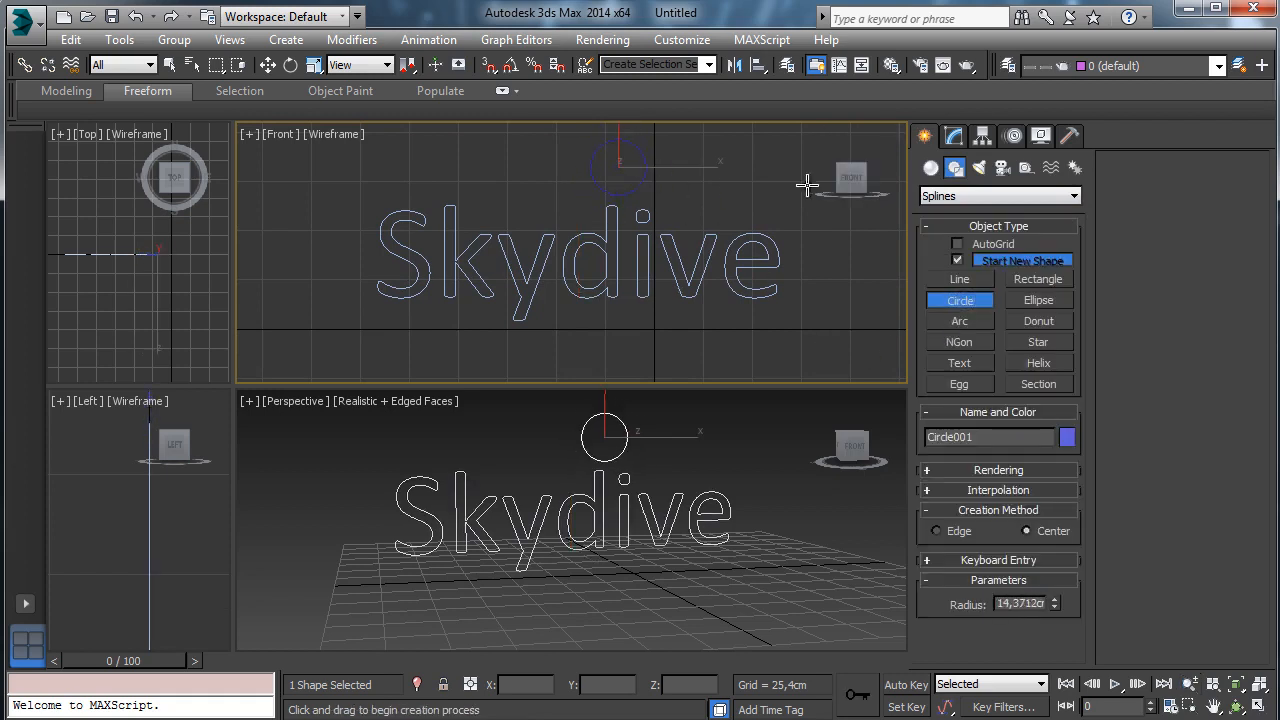
Change the circle's object color to light orange.
left_click(953, 137)
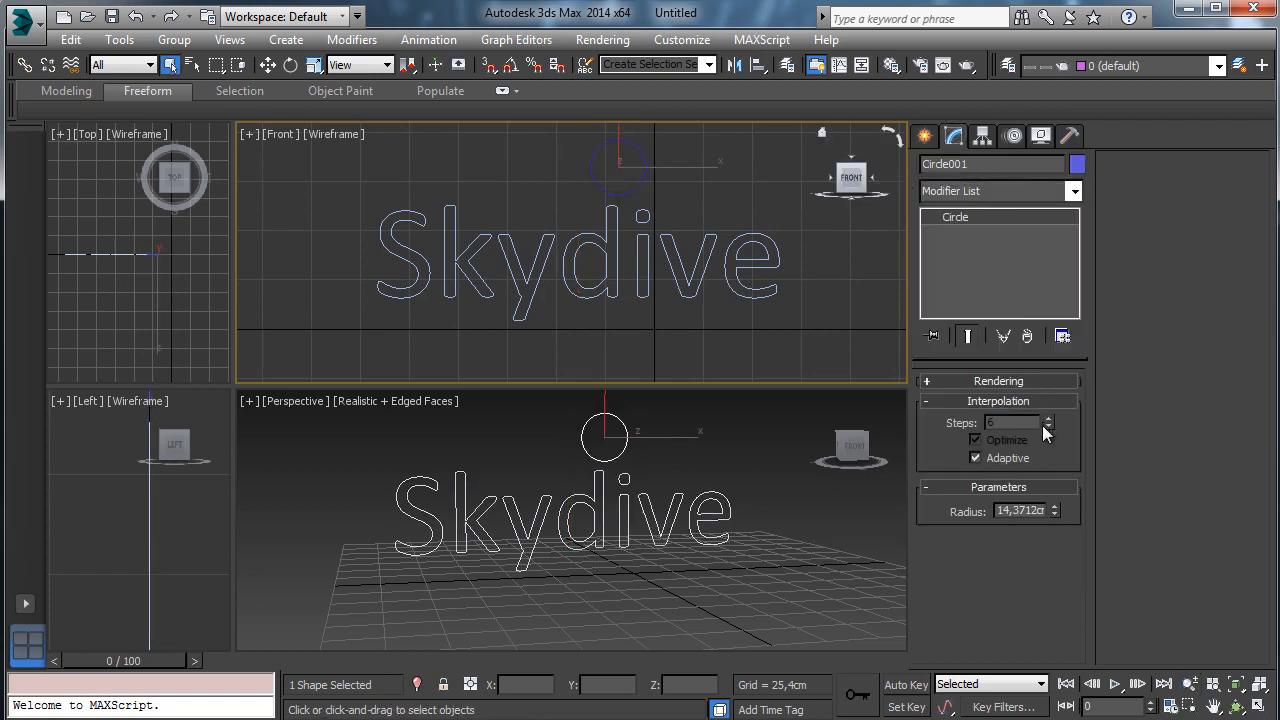
left_click(1077, 164)
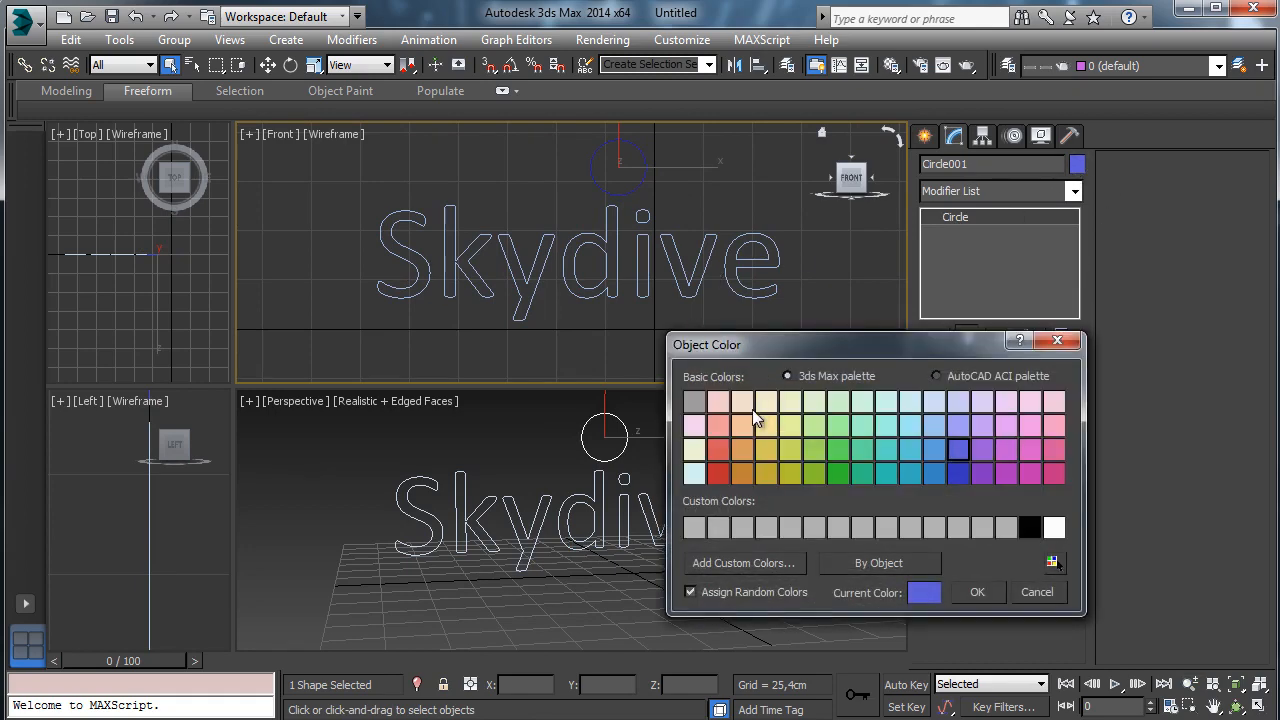
left_click(746, 426)
left_click(975, 590)
Draw two more overlapping circles beside the orange one, the larger about 23.7 cm in radius, and shift the green circle slightly downward.
left_click(924, 135)
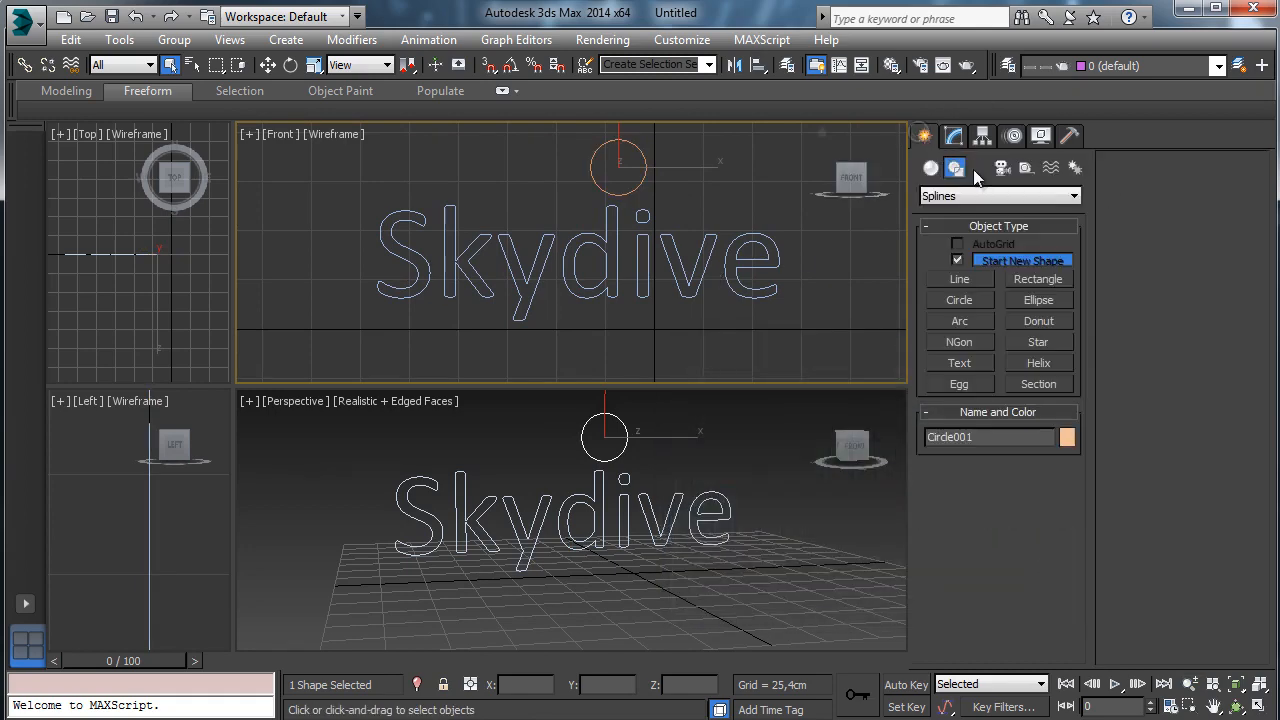
left_click(960, 300)
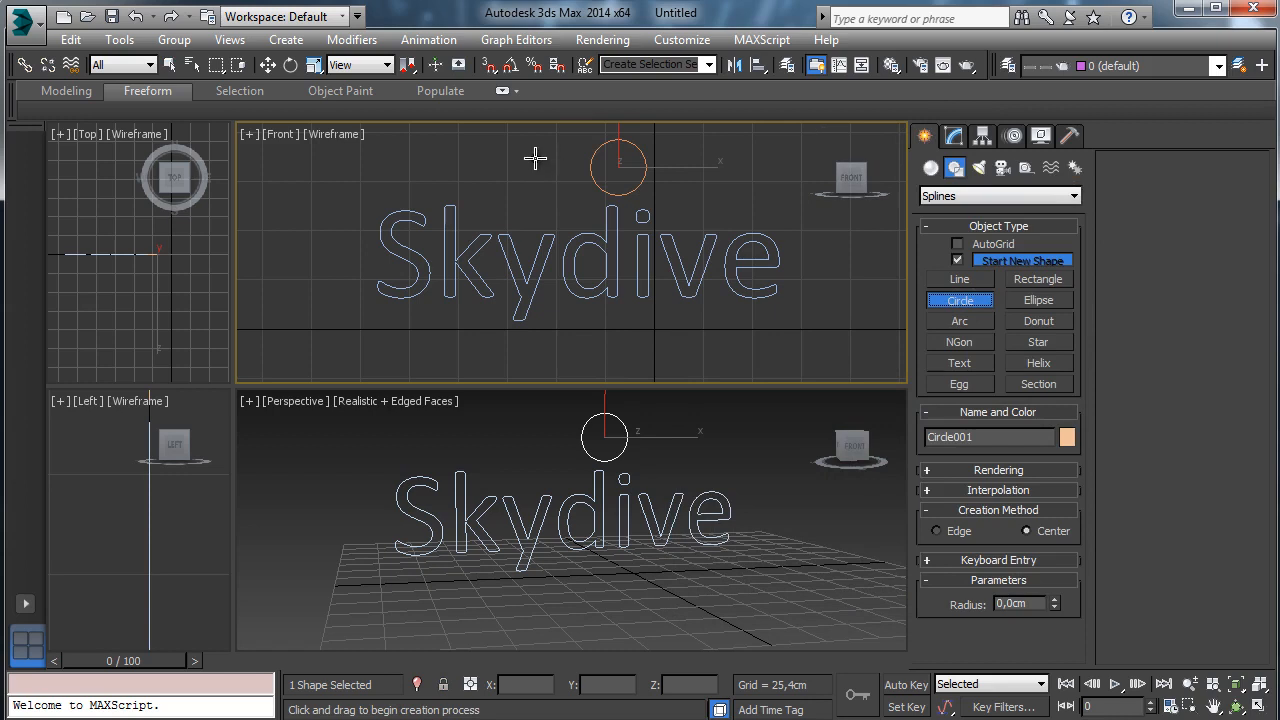
left_click_drag(535, 158, 568, 128)
left_click(1213, 706)
left_click(267, 64)
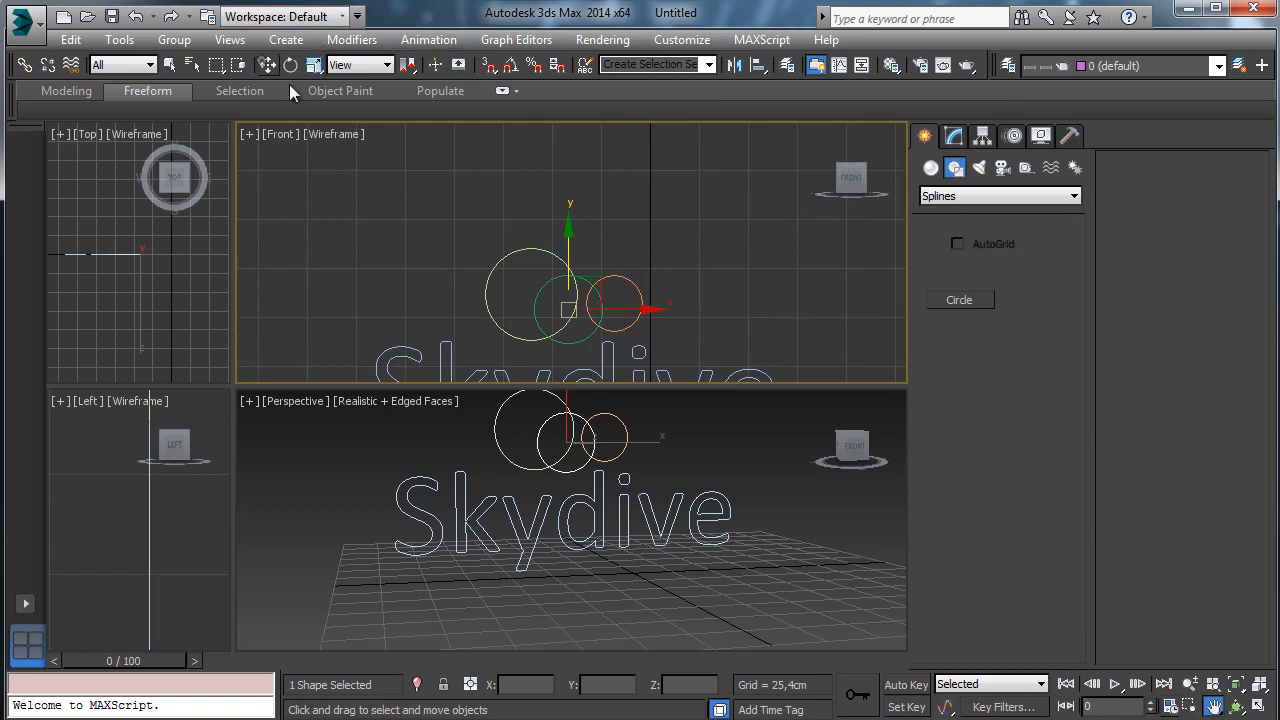
left_click_drag(594, 285, 600, 289)
Add three smaller circles around the cluster's outer edge with radii of about 11.2, 8.1 and 7.7 cm to shape a cloud.
left_click(960, 300)
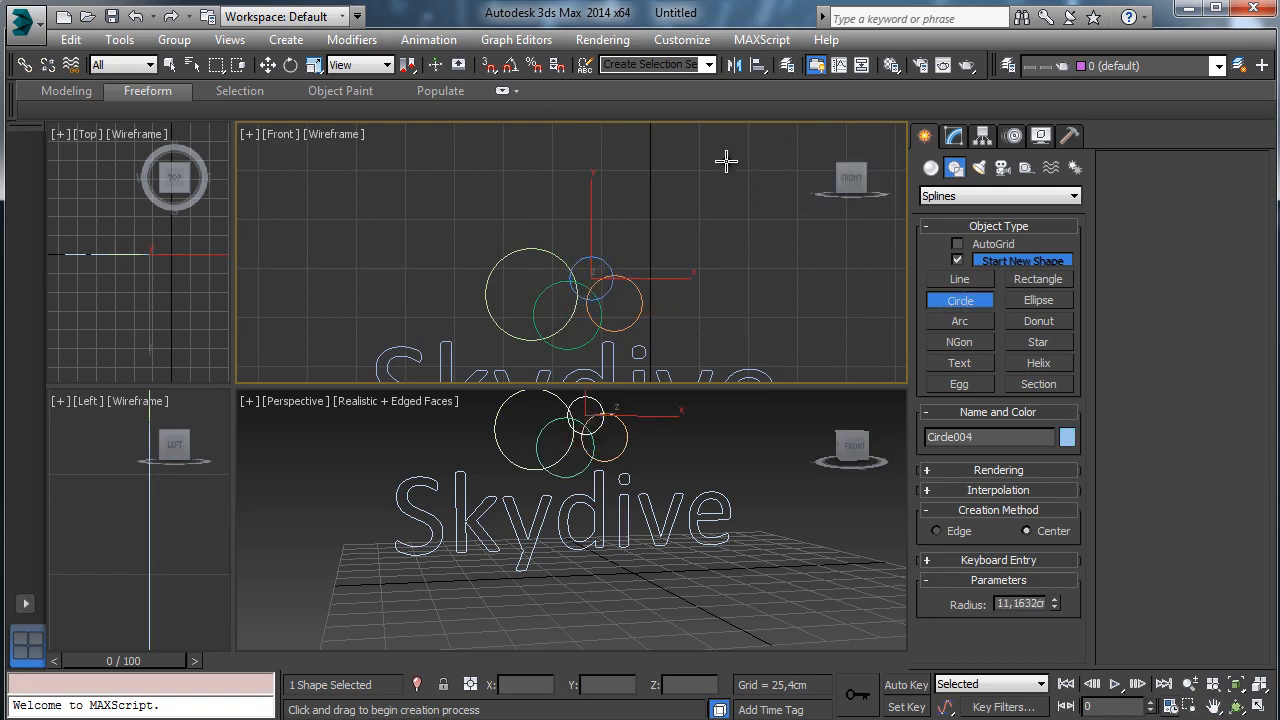
mouse_move(509, 250)
left_mouse_down()
mouse_move(523, 260)
mouse_move(512, 263)
left_mouse_up()
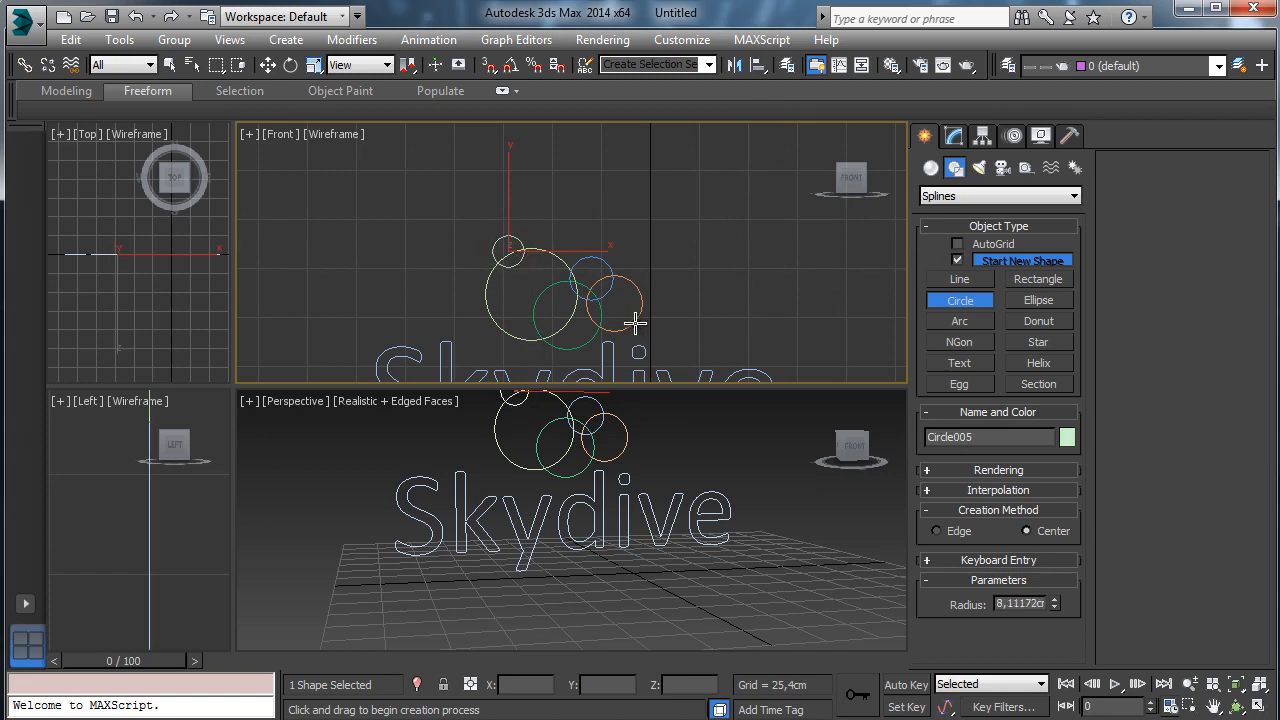
left_click_drag(638, 299, 654, 299)
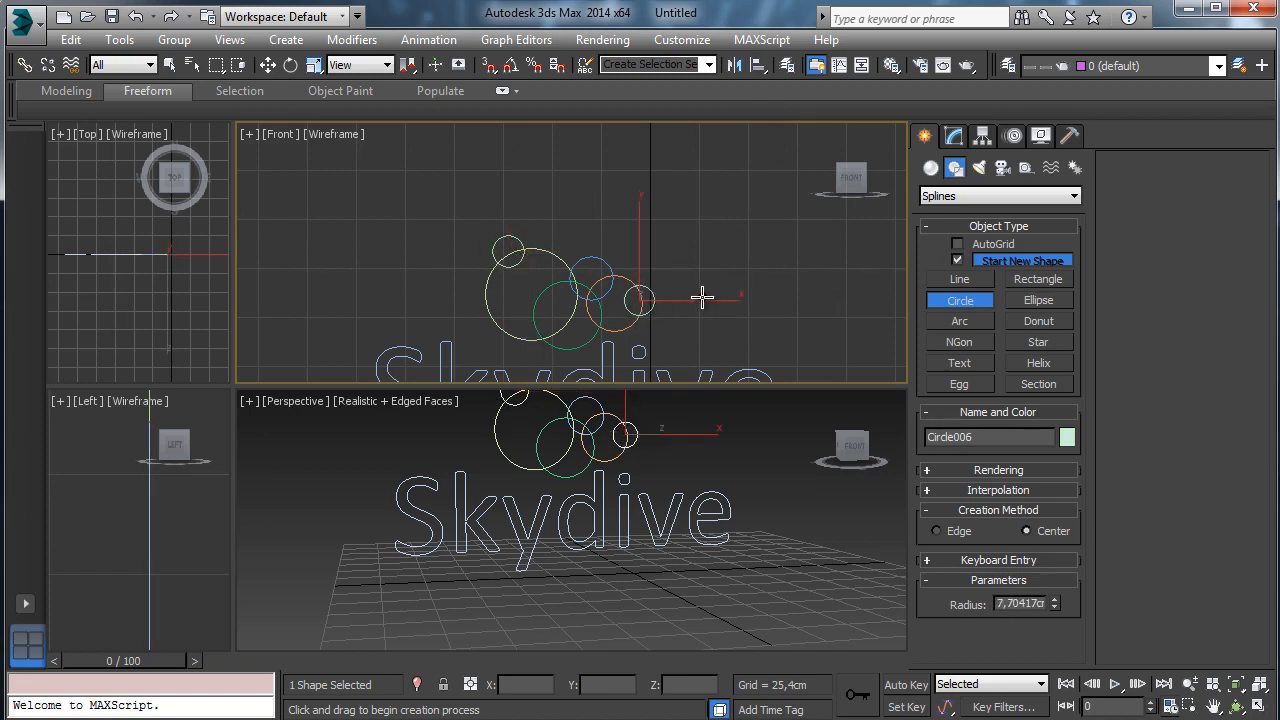
Select the largest circle and convert it to an editable spline.
left_click(170, 64)
left_click(657, 262)
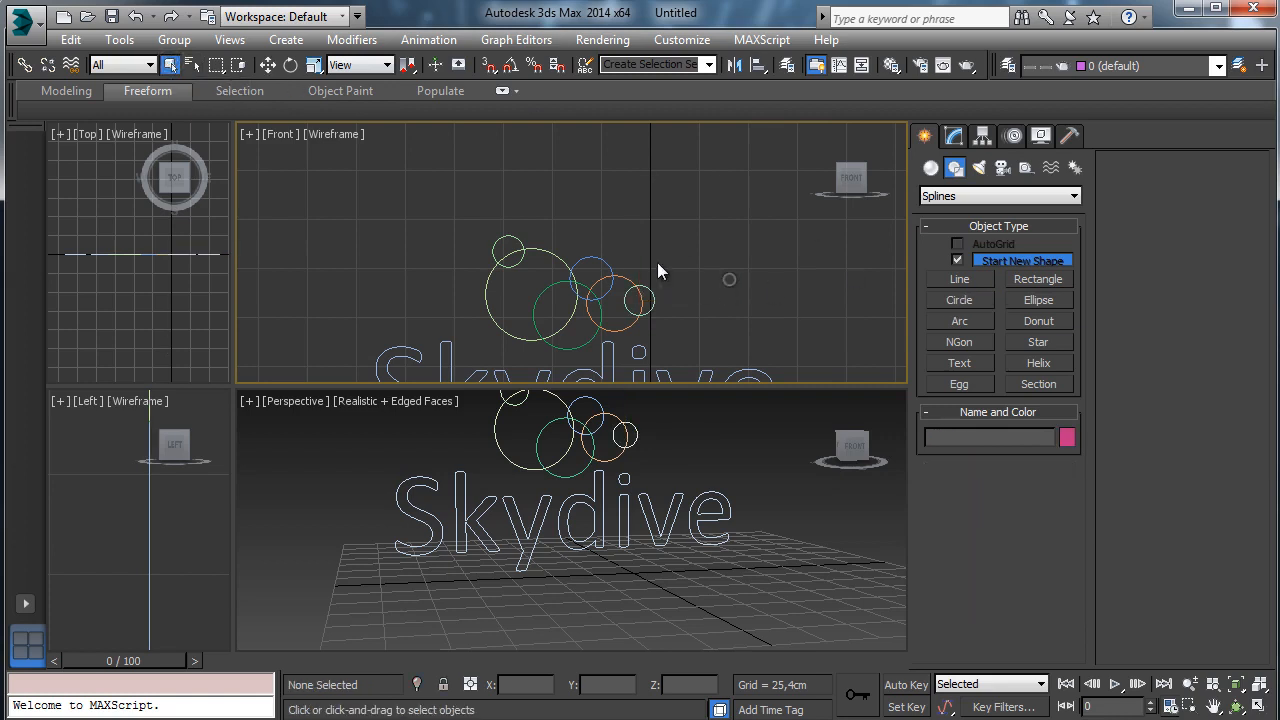
left_click(541, 251)
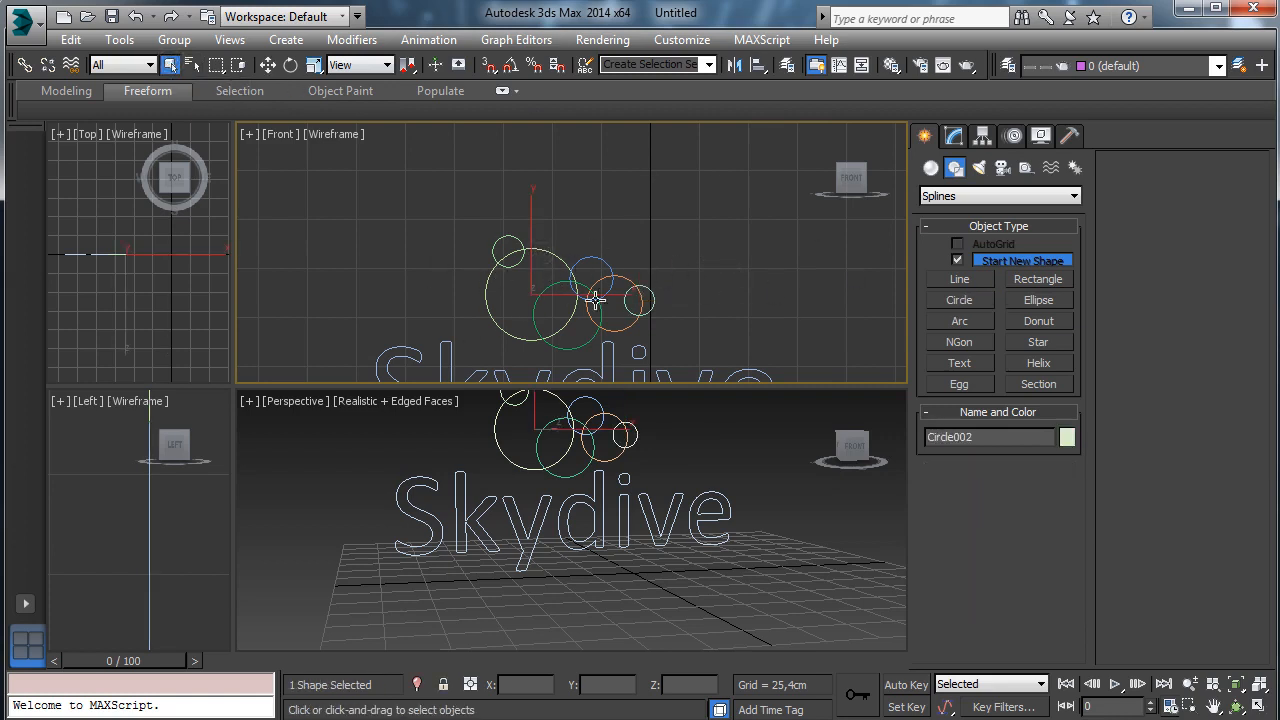
left_click(953, 136)
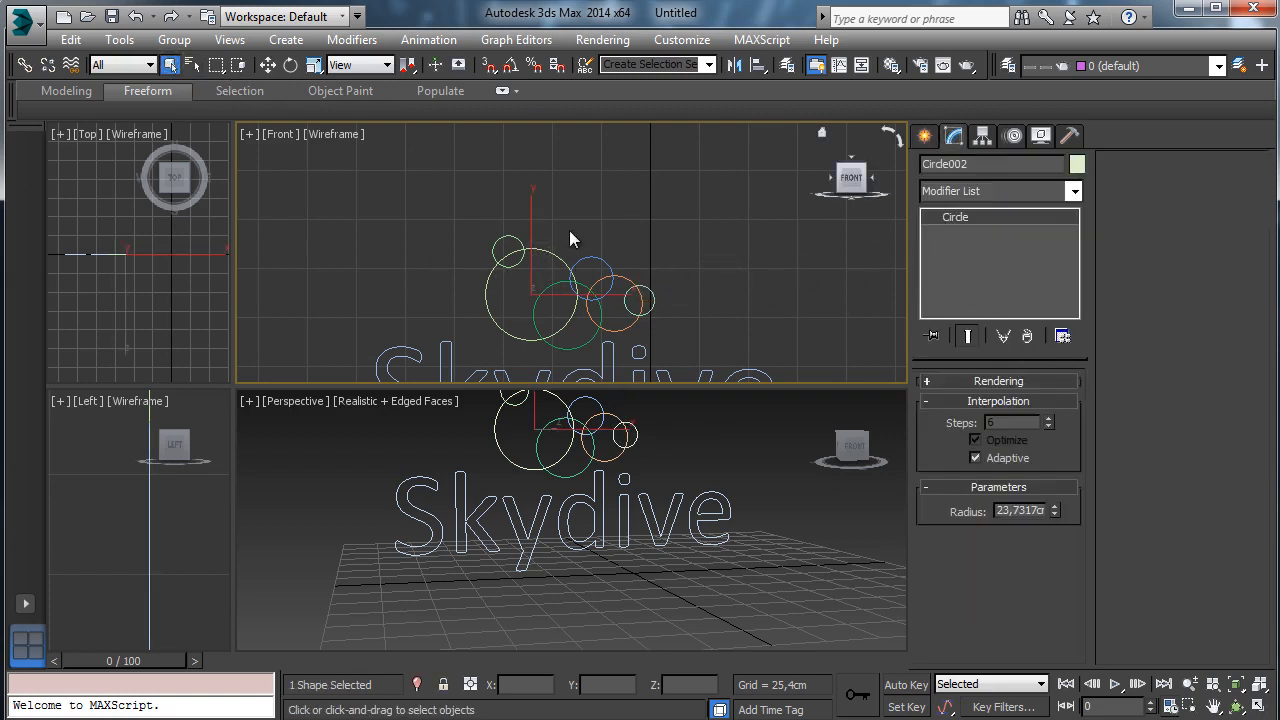
right_click(565, 274)
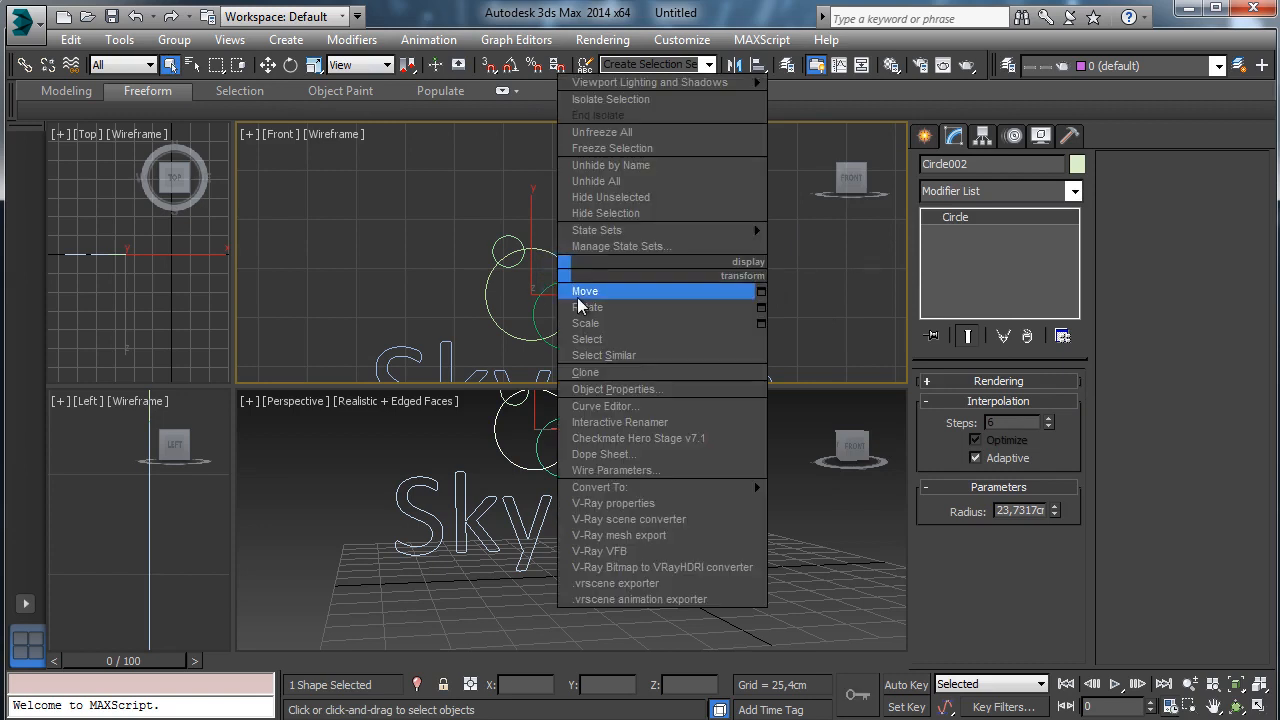
mouse_move(699, 491)
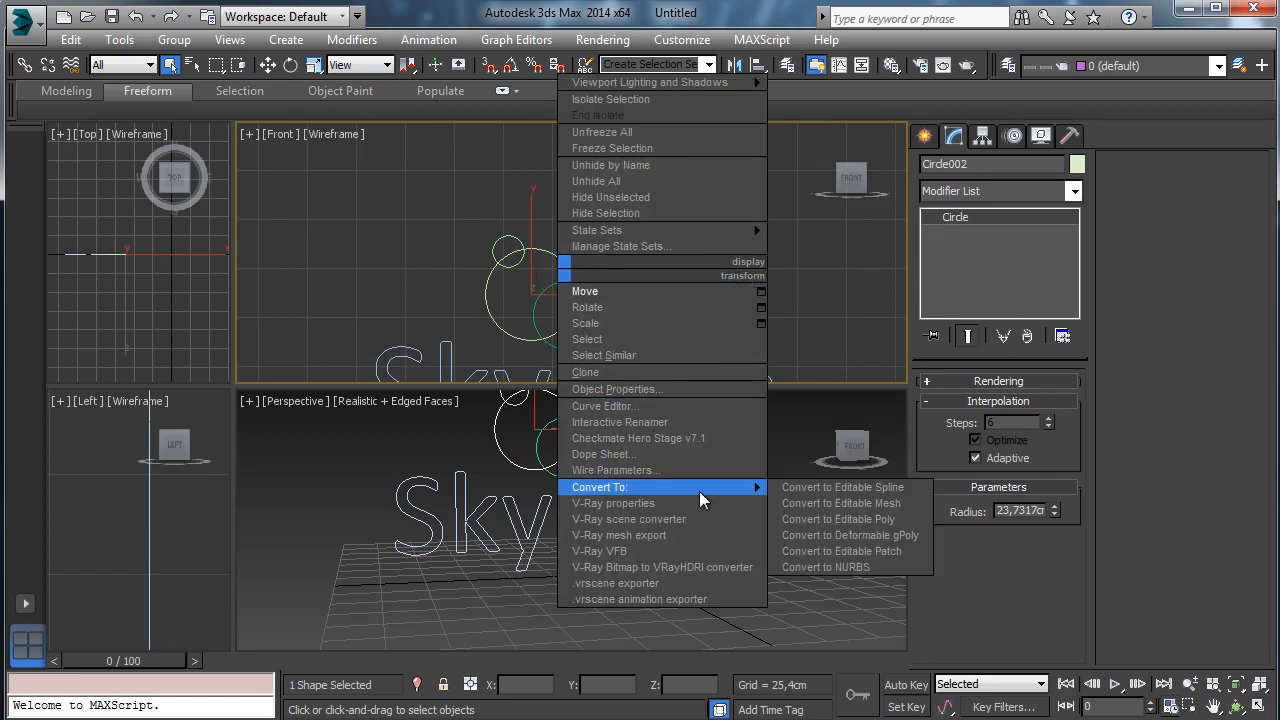
left_click(850, 488)
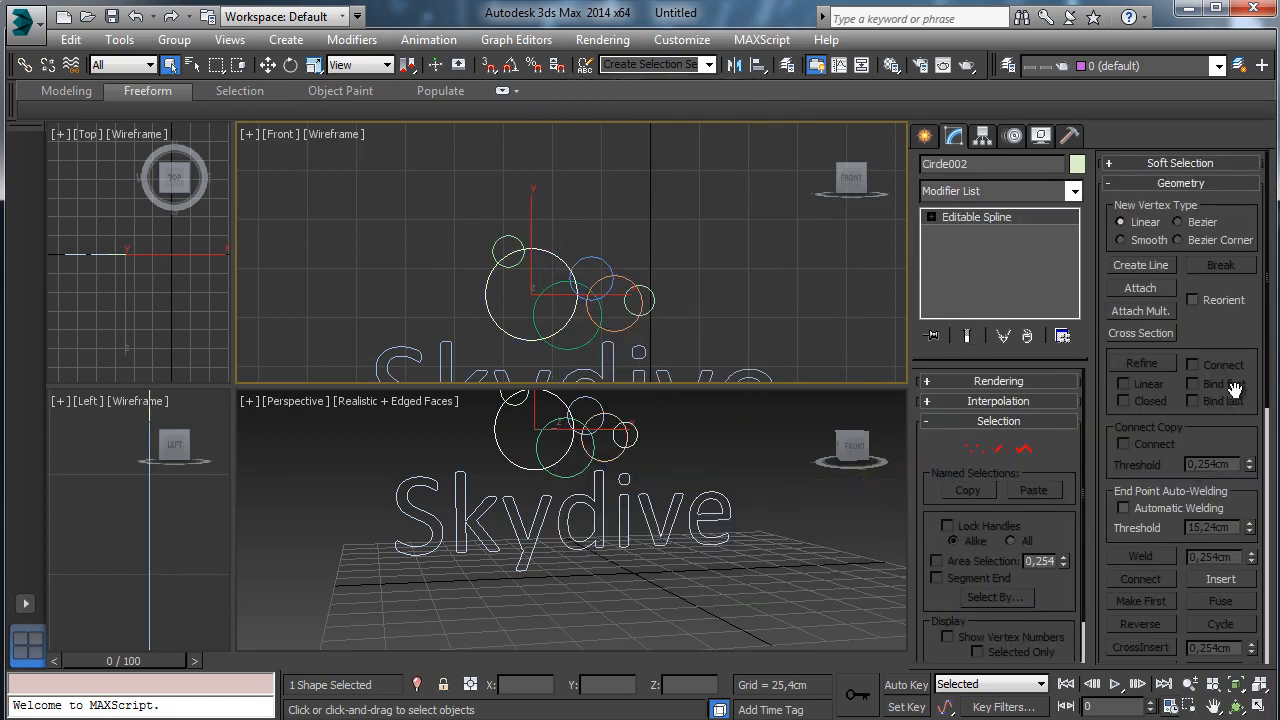
Attach the five other circles to the largest circle's editable spline.
left_click(1152, 288)
left_click(504, 241)
left_click(574, 270)
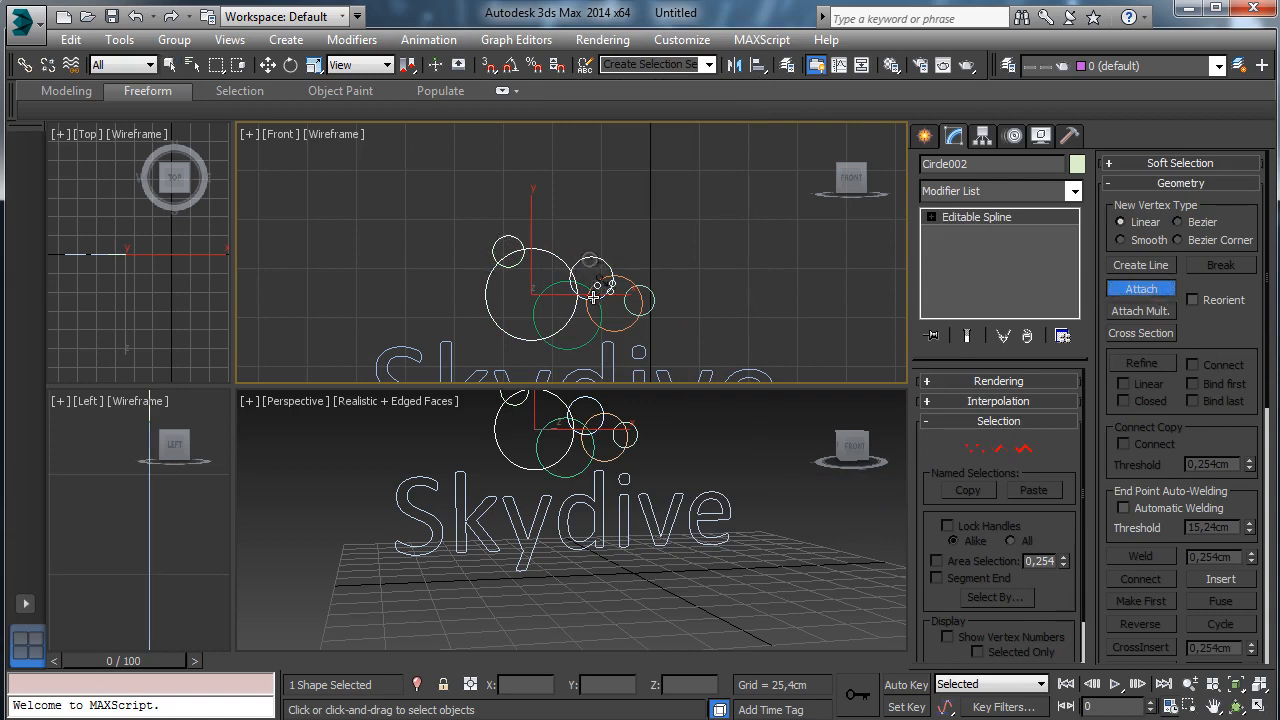
left_click(586, 341)
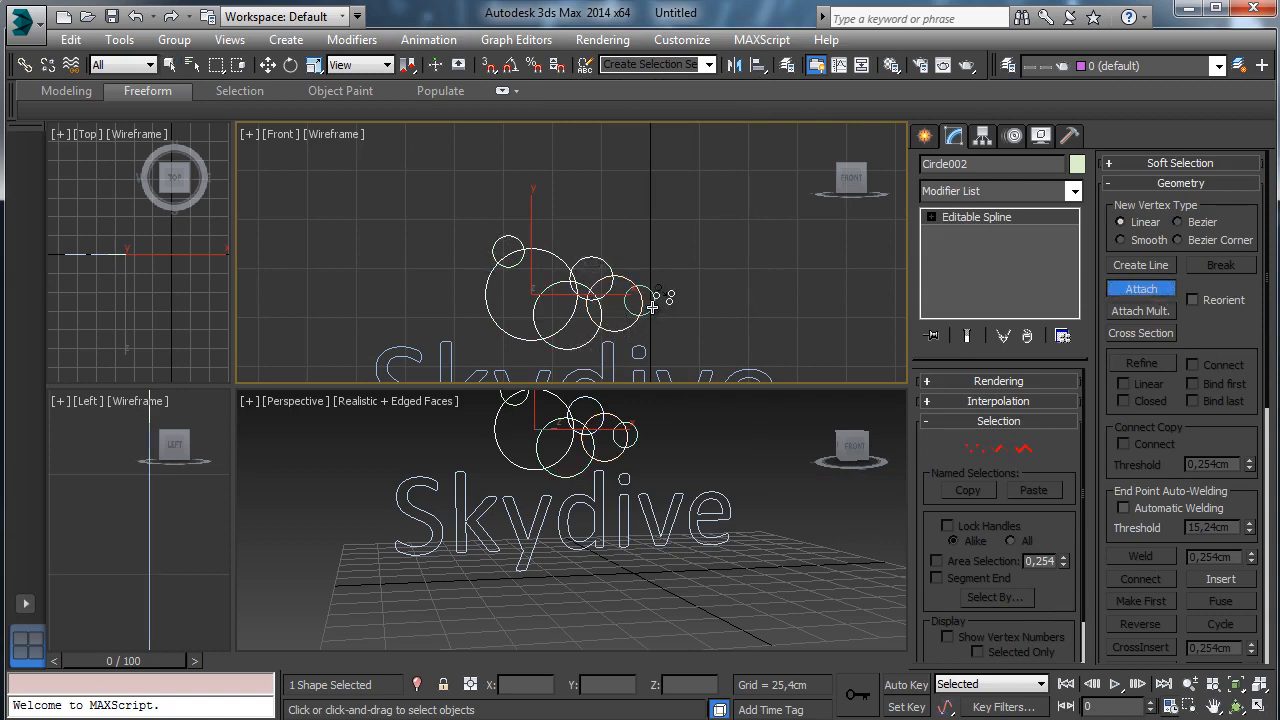
left_click(641, 298)
scroll(1195, 332, "down", 1)
key("w")
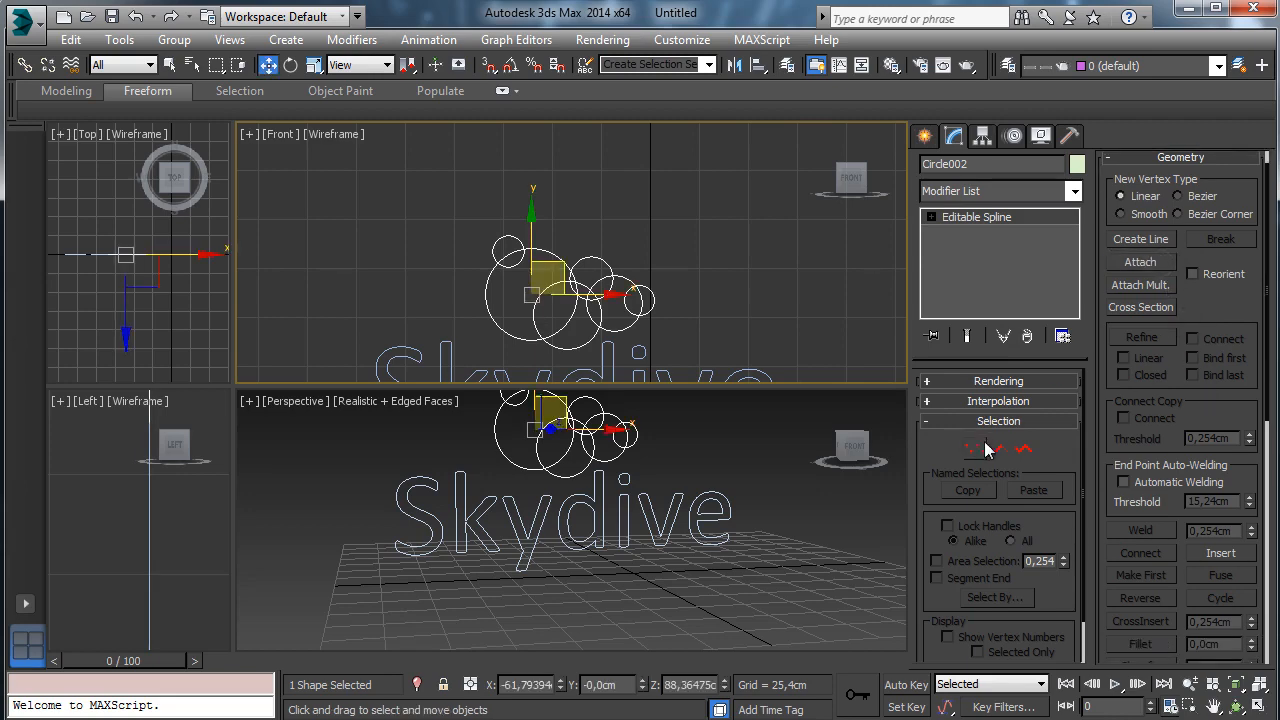
Merge the overlapping circle splines into a single cloud outline with Boolean Union at spline level.
left_click(1022, 449)
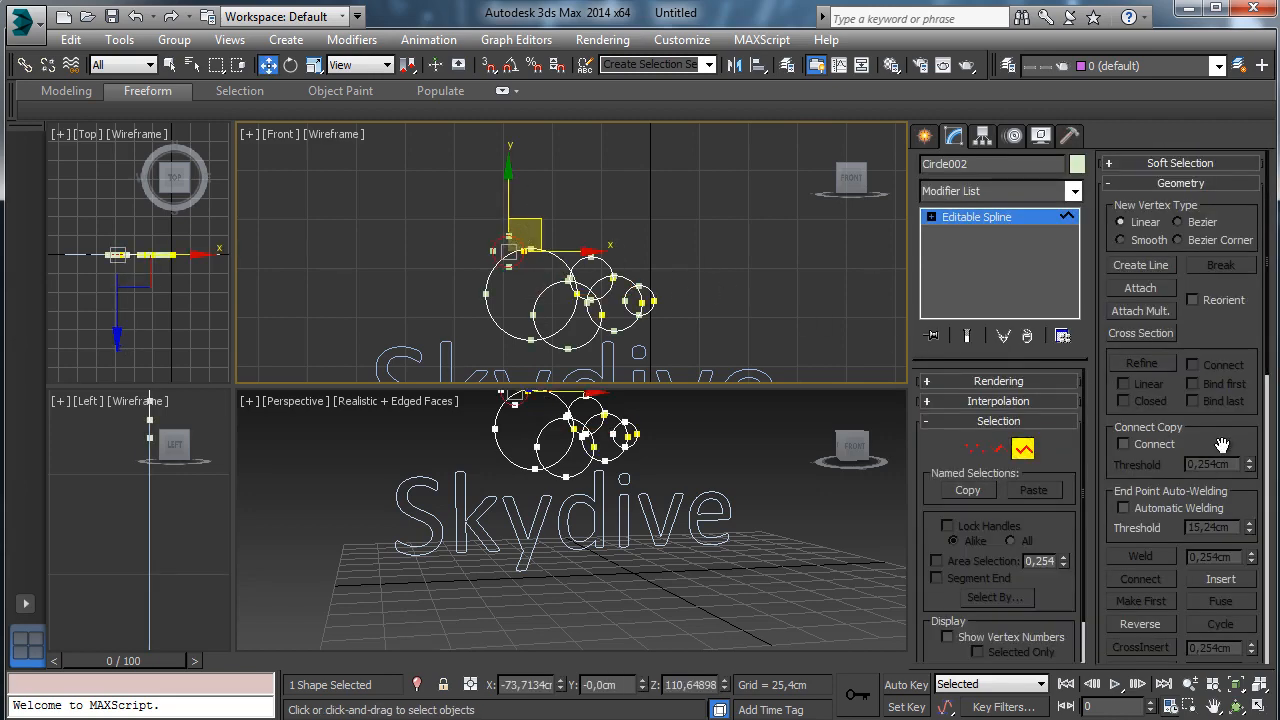
scroll(1223, 445, "down", 10)
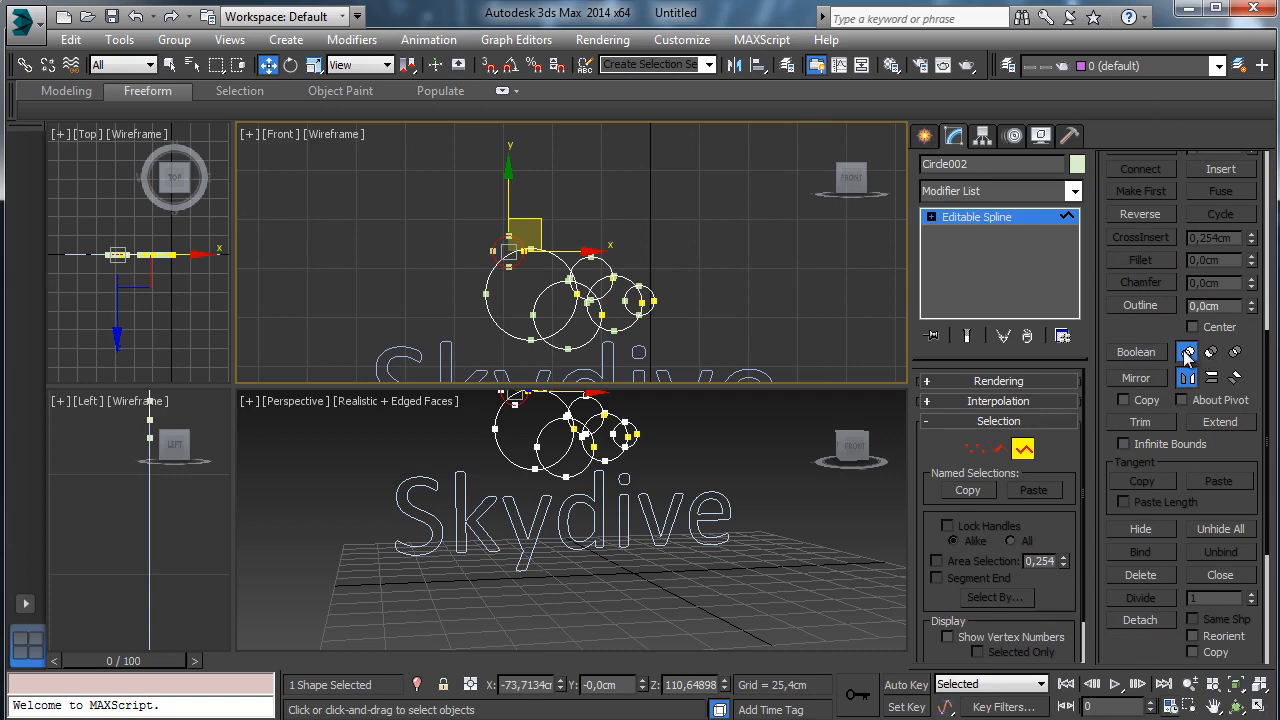
left_click(1150, 352)
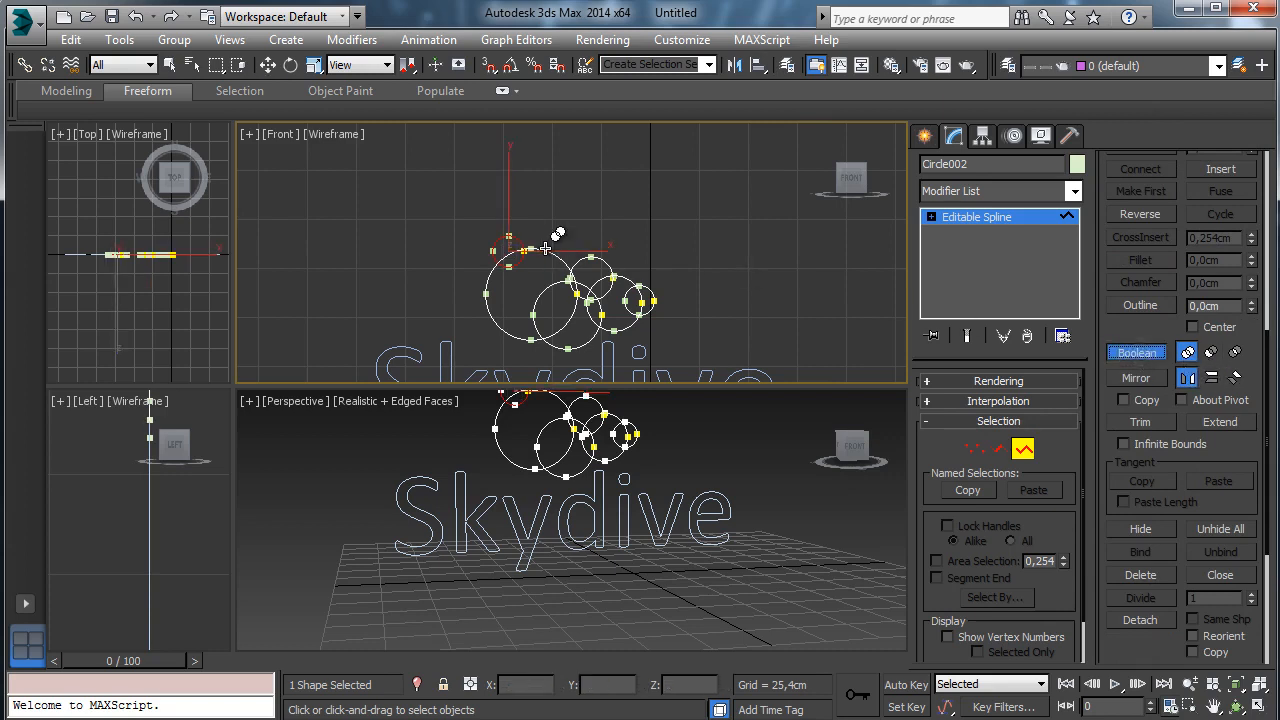
left_click(567, 278)
left_click(575, 343)
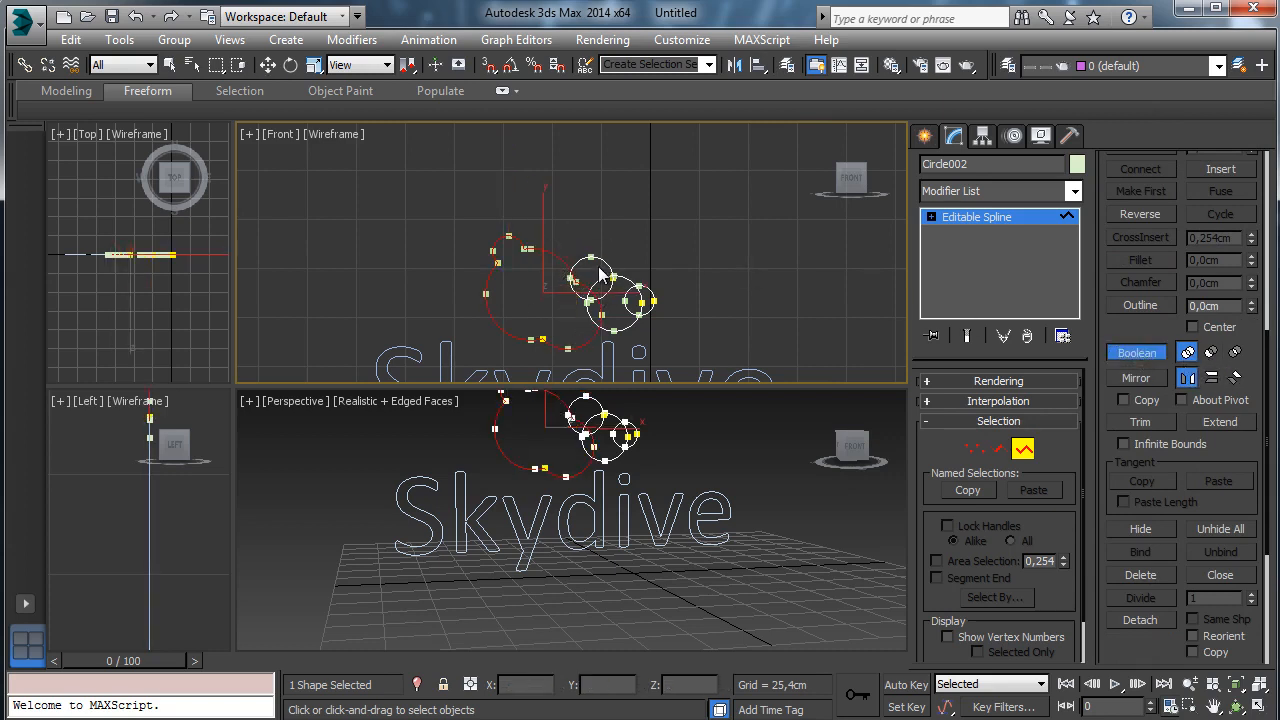
left_click(607, 262)
left_click(627, 283)
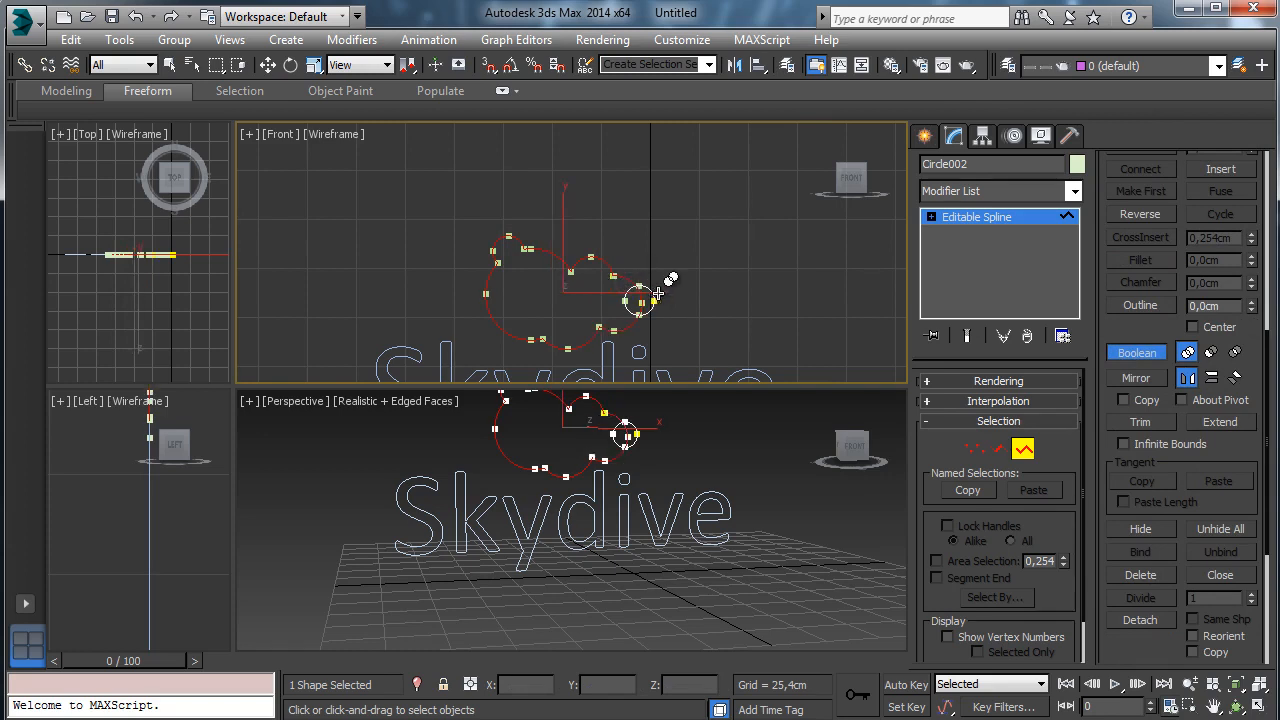
left_click(656, 295)
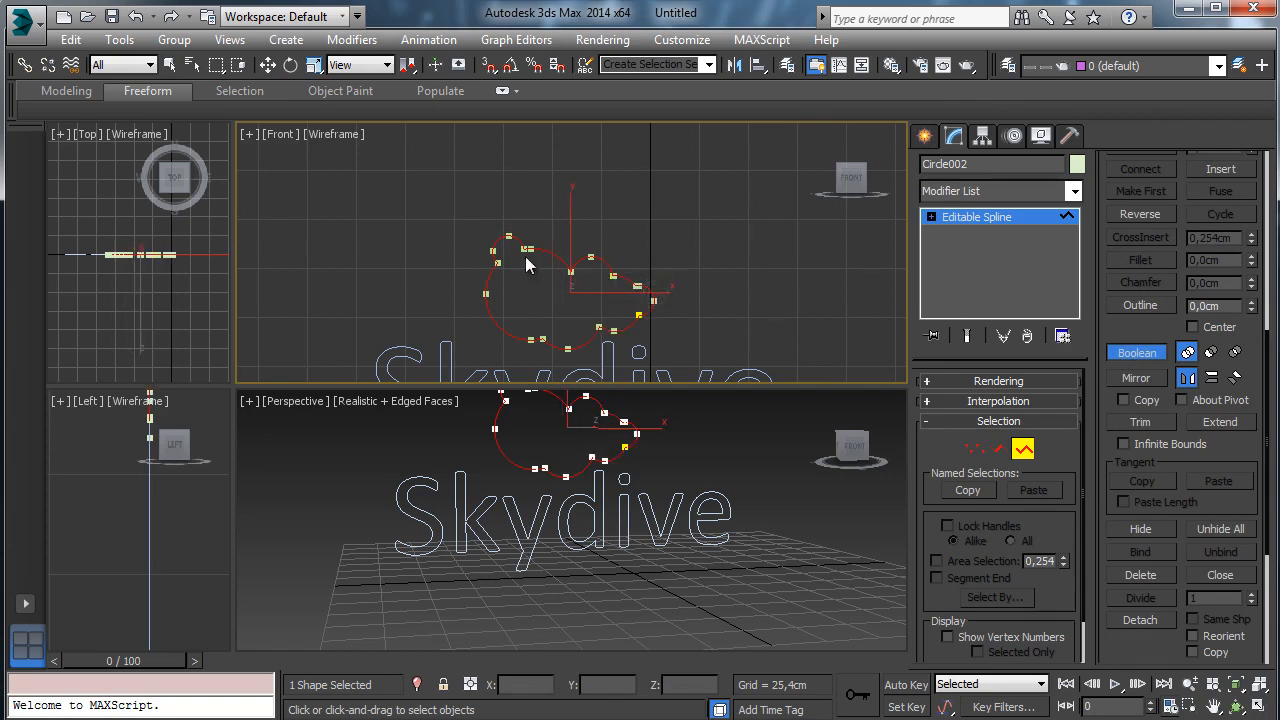
left_click(1133, 350)
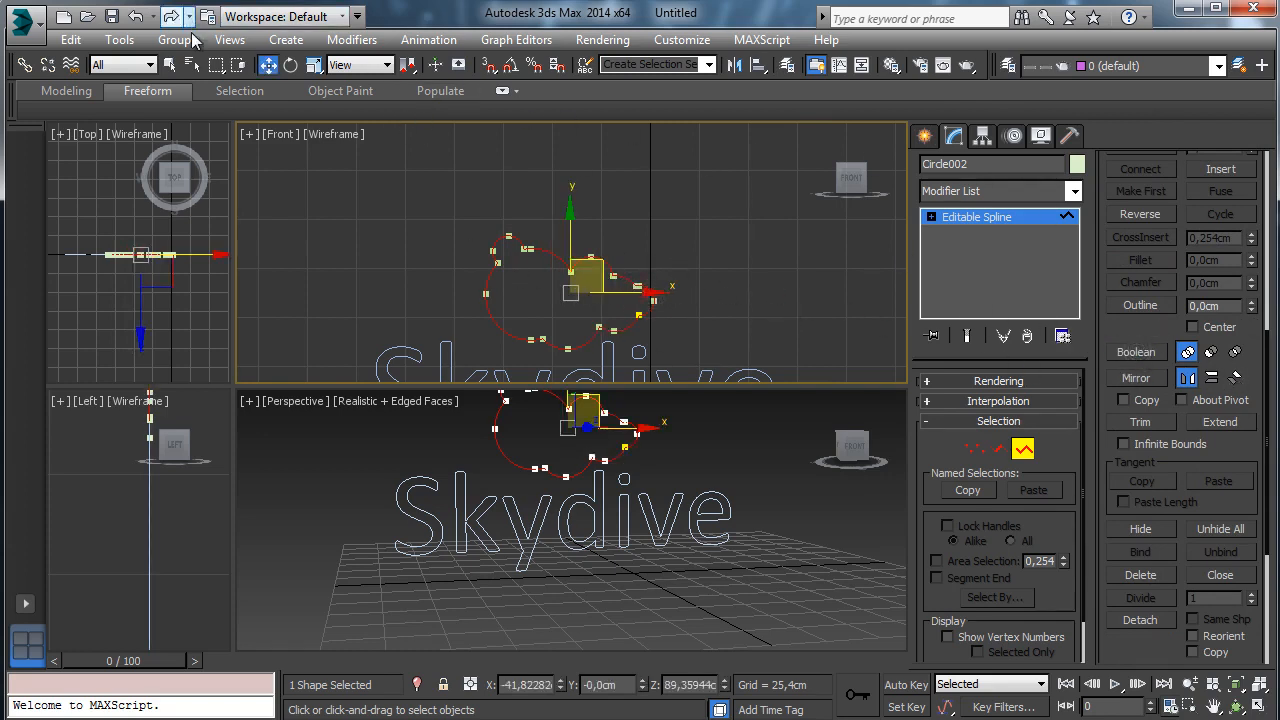
left_click(1022, 450)
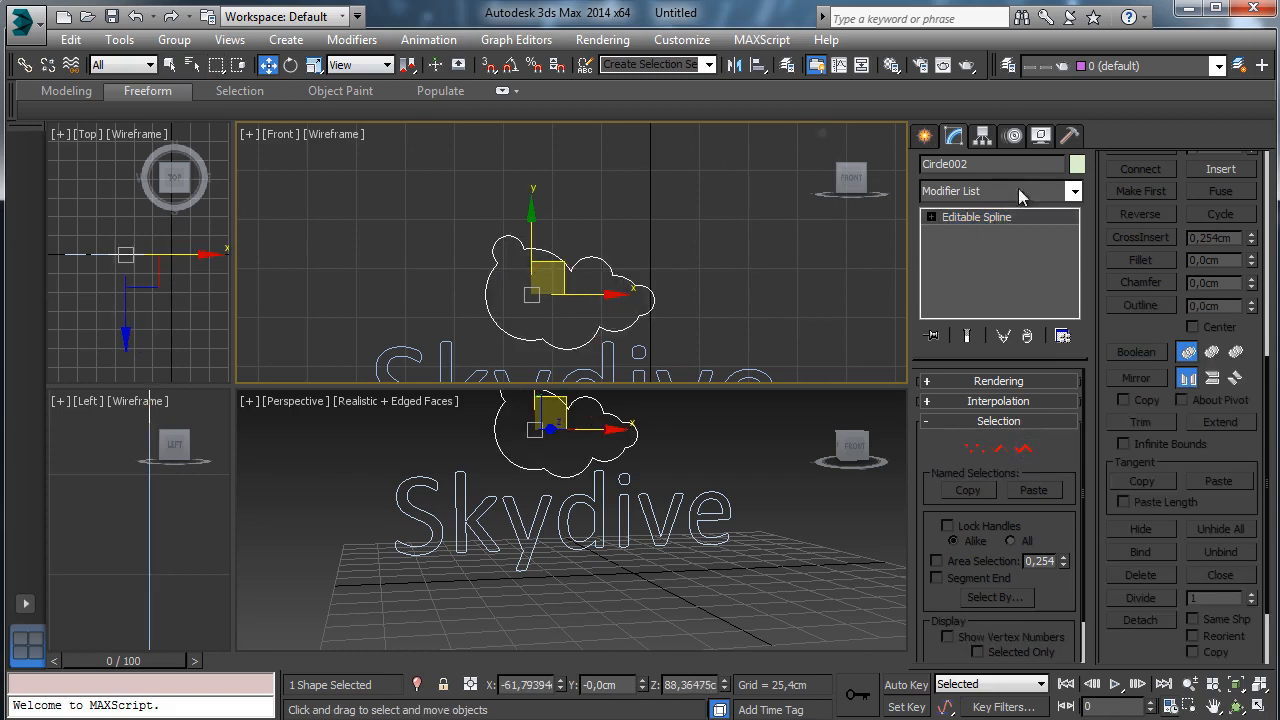
Apply a Bevel modifier to the merged cloud outline and show it in a maximized Perspective viewport.
left_click(1072, 192)
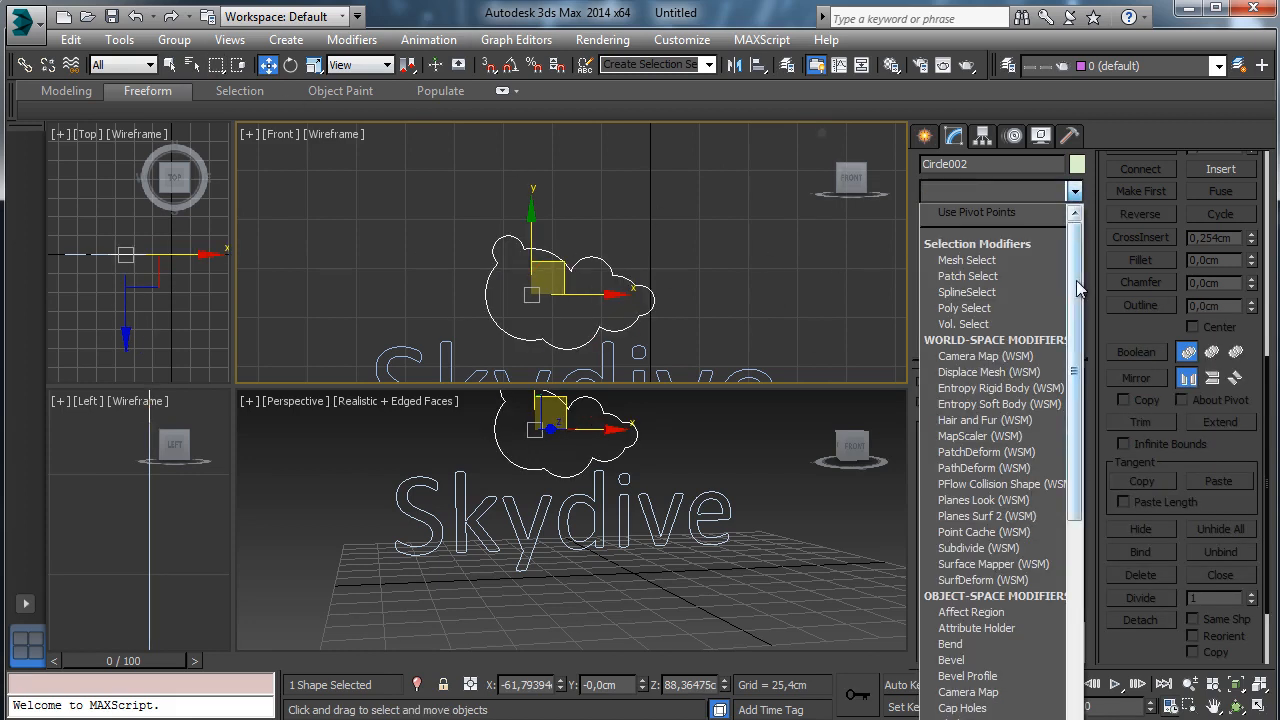
scroll(1075, 282, "down", 4)
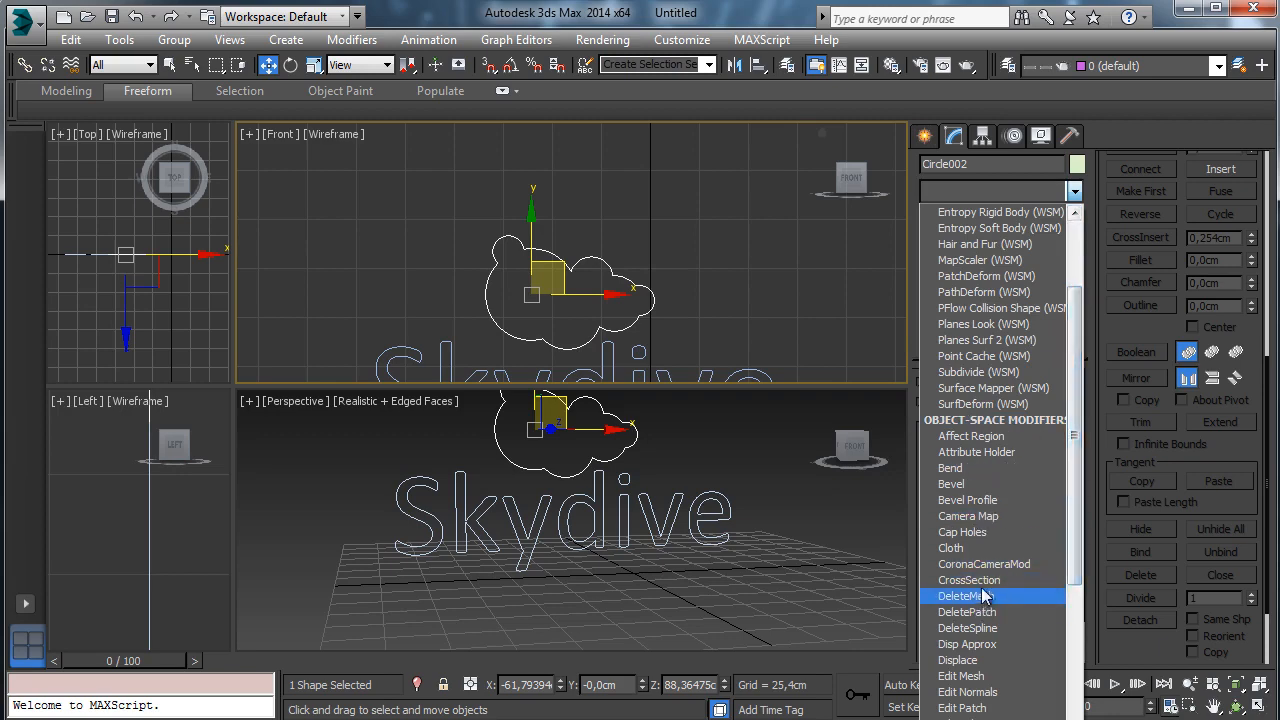
left_click(979, 484)
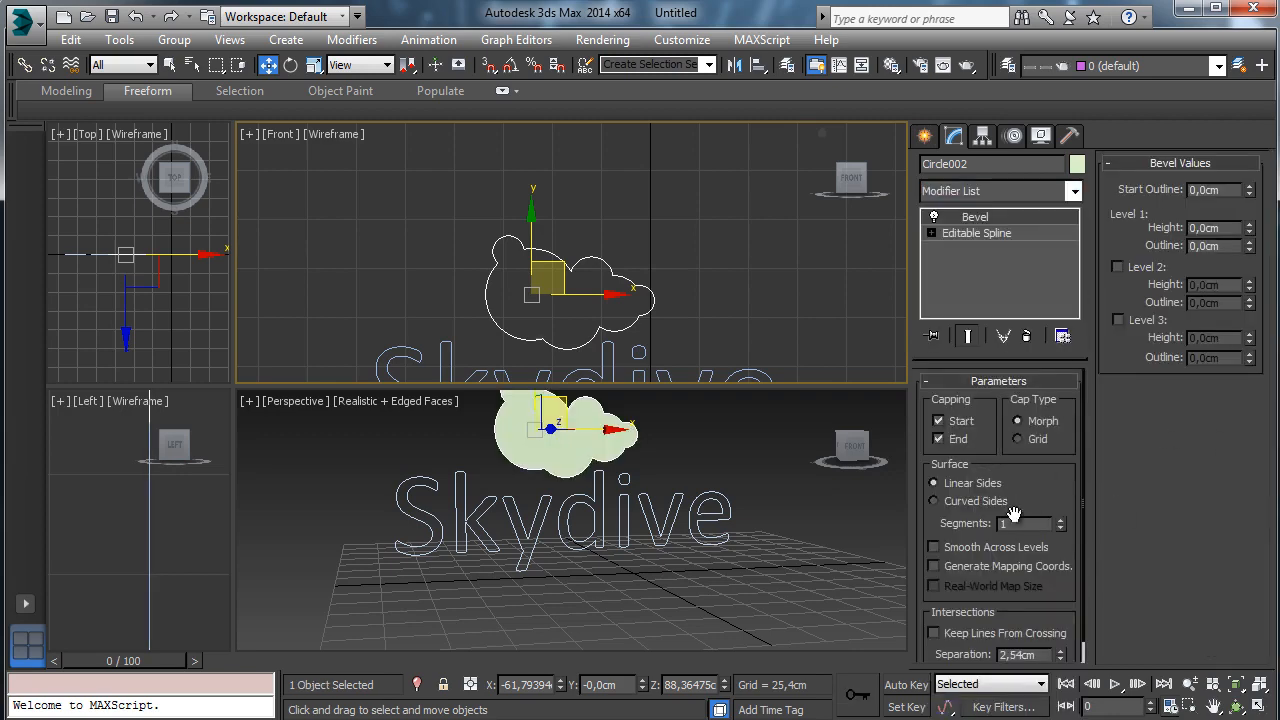
right_click(823, 583)
left_click(1258, 685)
left_click(1213, 706)
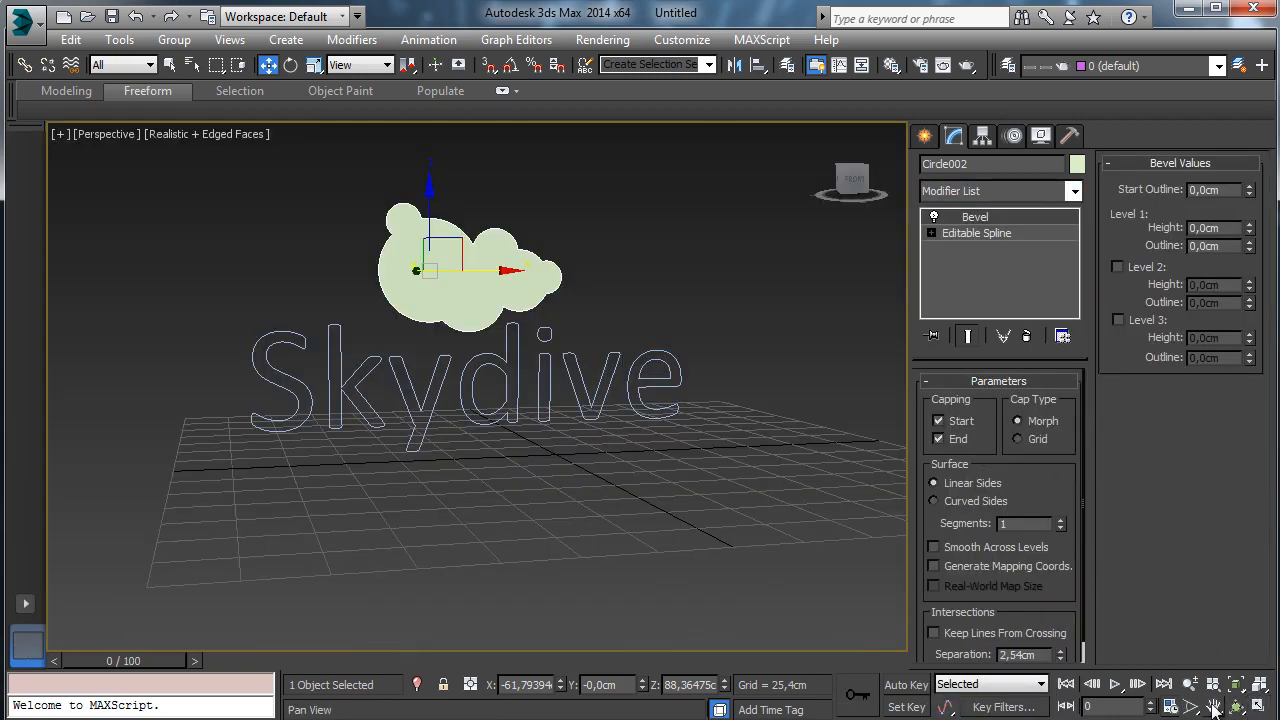
left_click_drag(606, 437, 660, 495)
left_click(1189, 683)
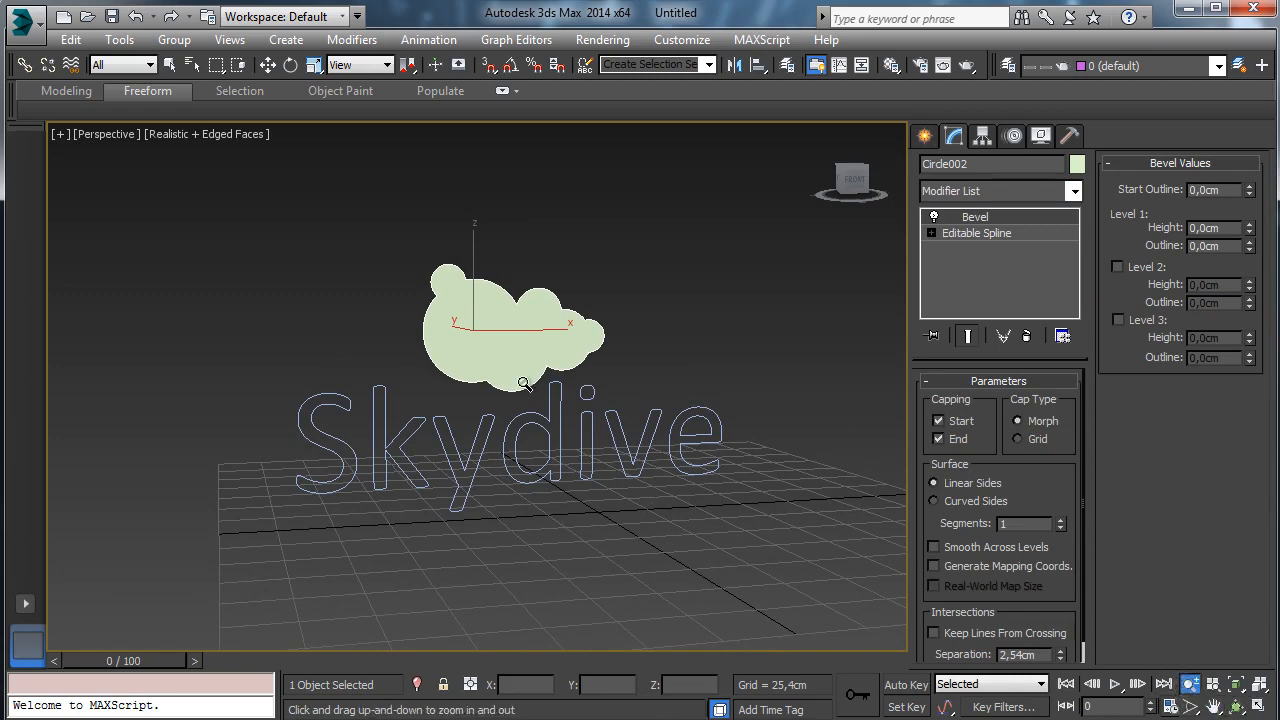
left_click_drag(522, 385, 514, 343)
Set the Level 1 height of the cloud's bevel to 10 cm.
left_click_drag(1052, 481, 1014, 315)
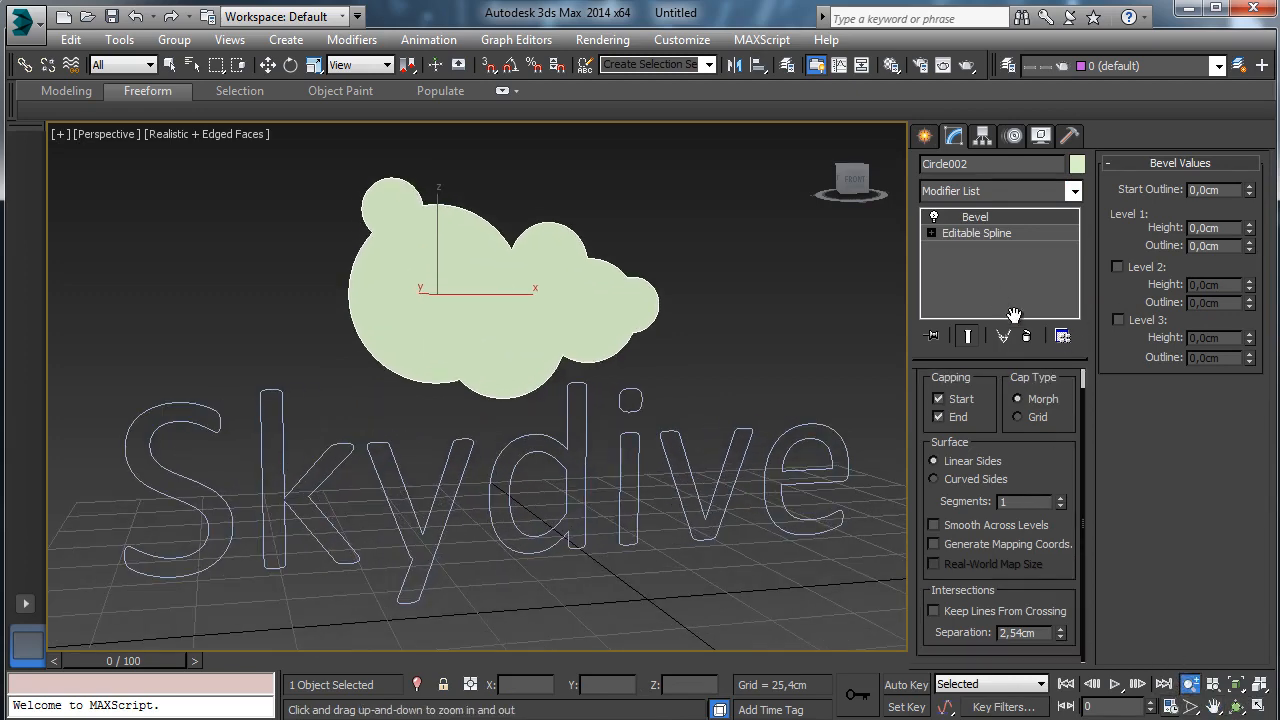
left_click(1218, 230)
type("5")
key("Return")
left_click(1237, 706)
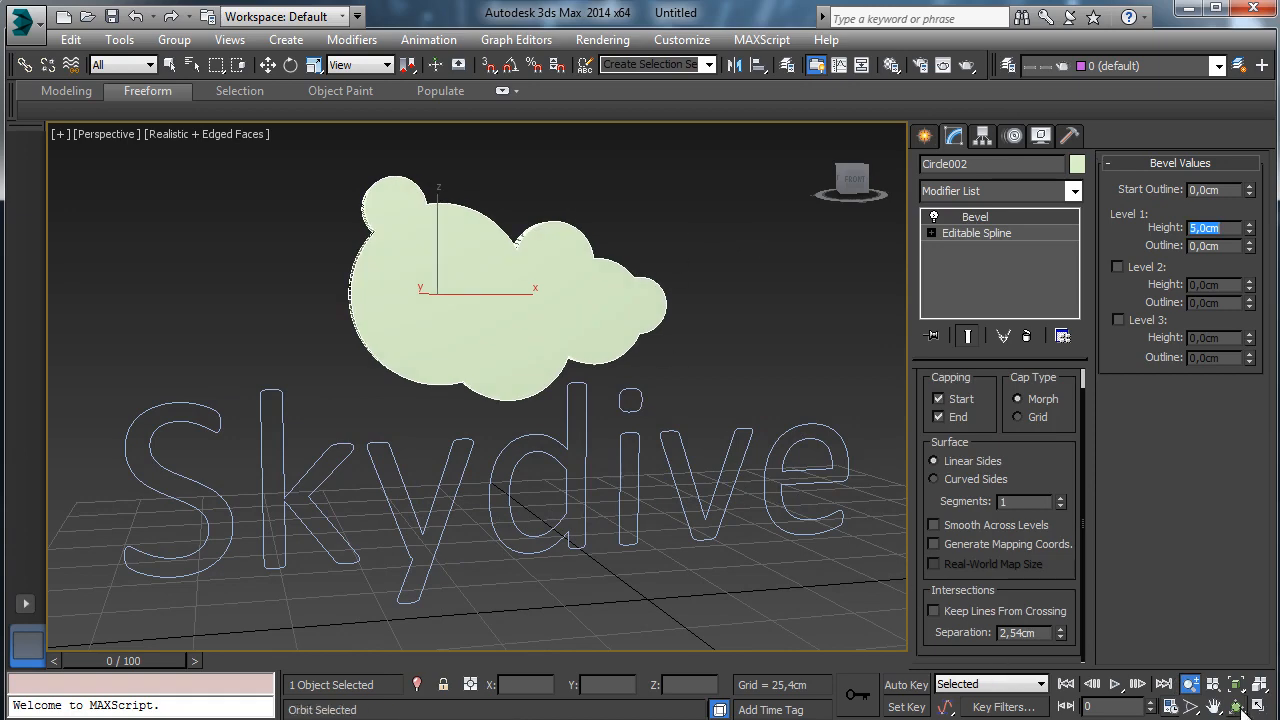
left_click_drag(523, 403, 558, 410)
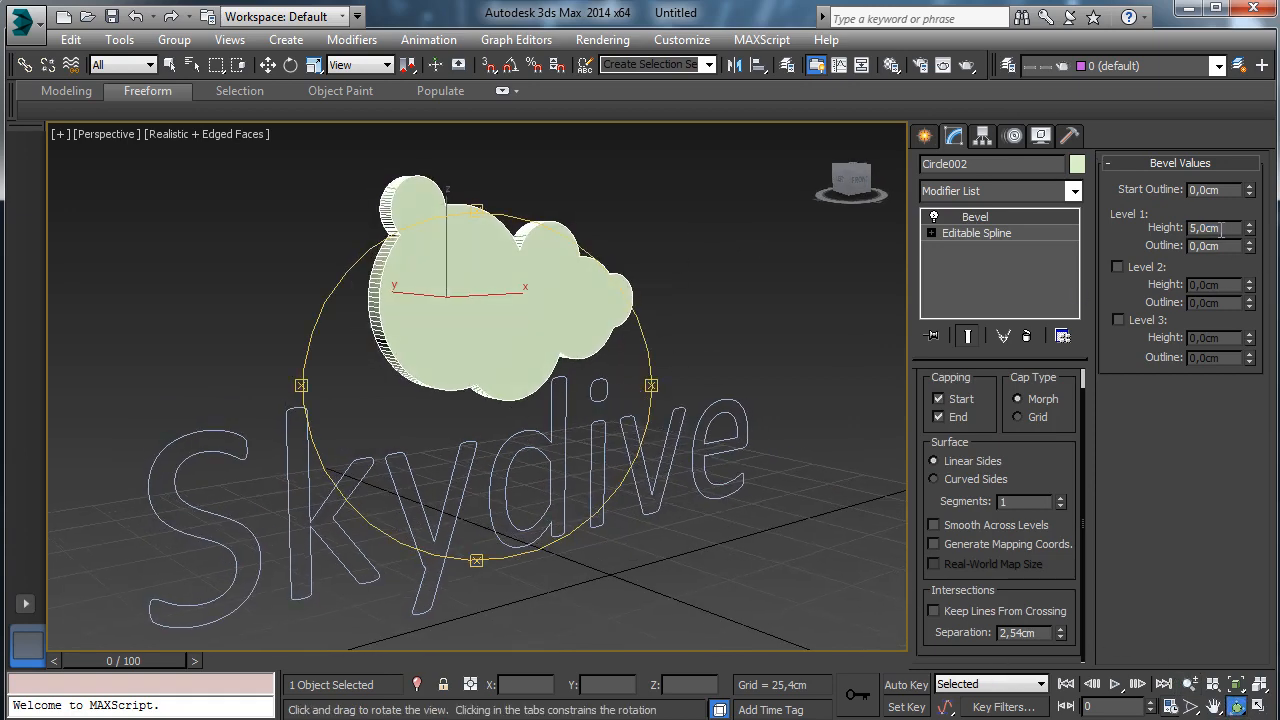
left_click(1220, 229)
key("Return")
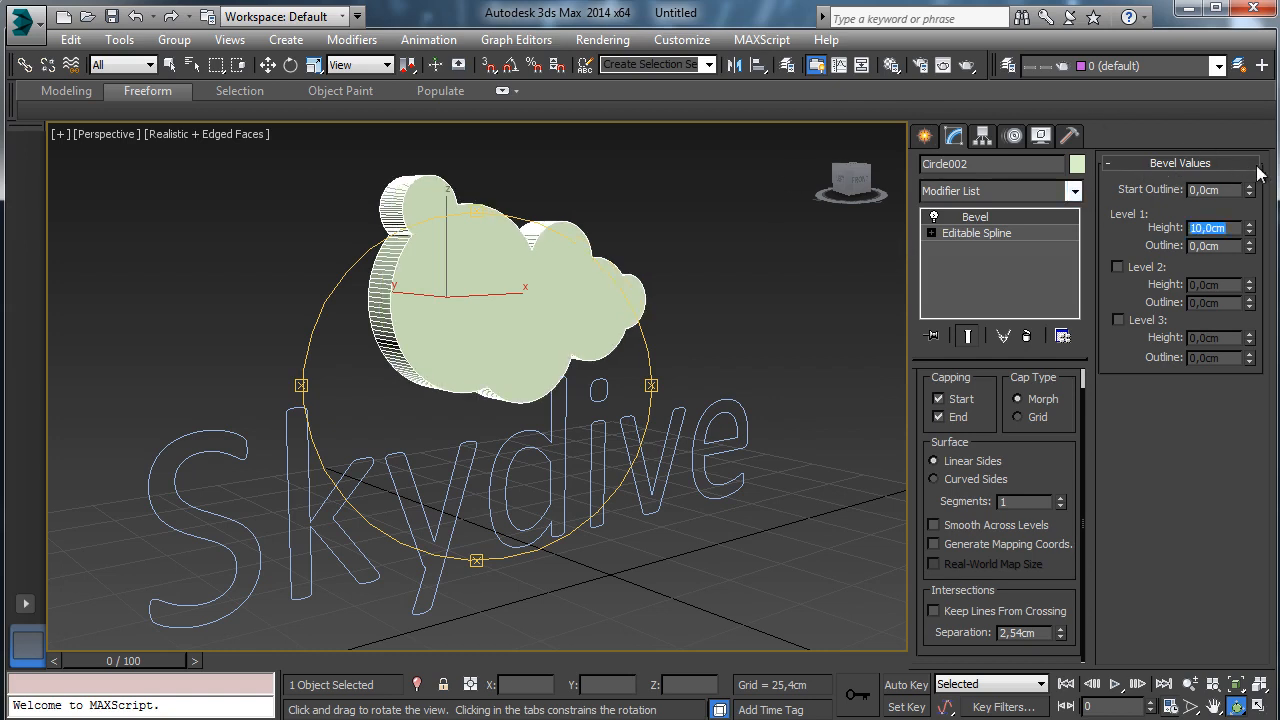
Enable Level 2 of the cloud's bevel with a height of 1 cm and an outline of -0.508 cm.
left_click(1118, 267)
left_click(1205, 285)
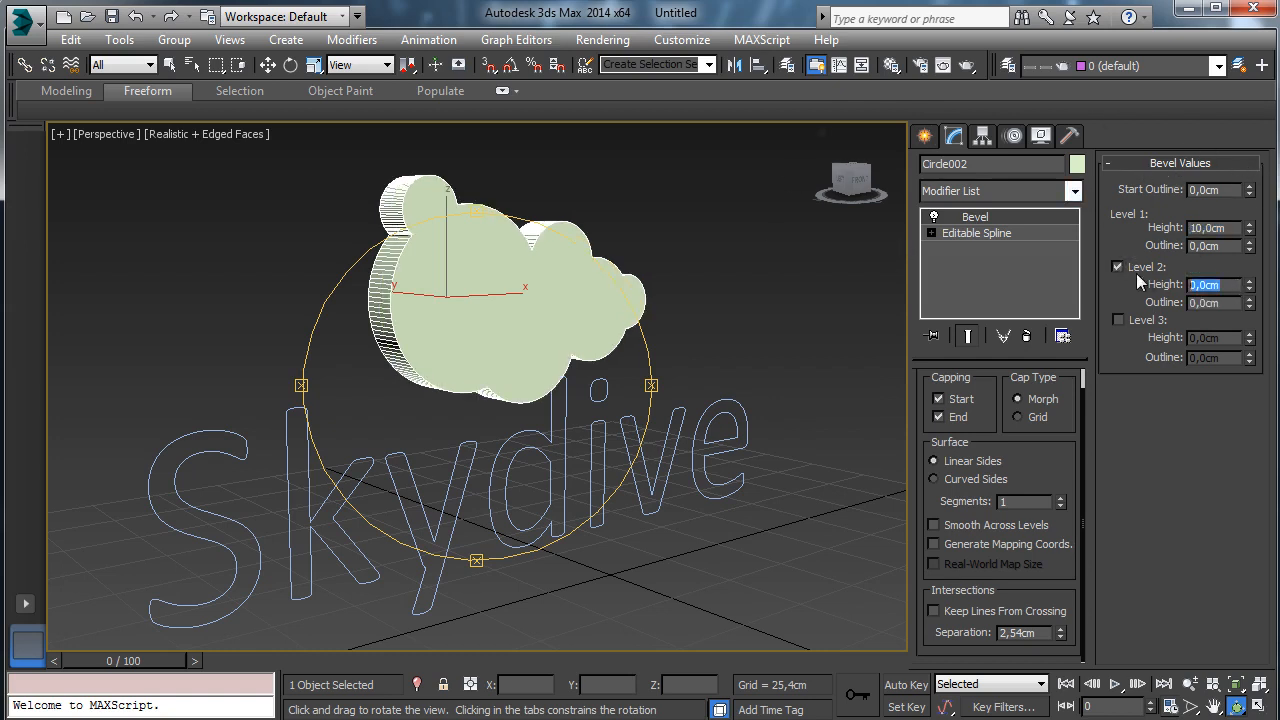
type("2")
key("Return")
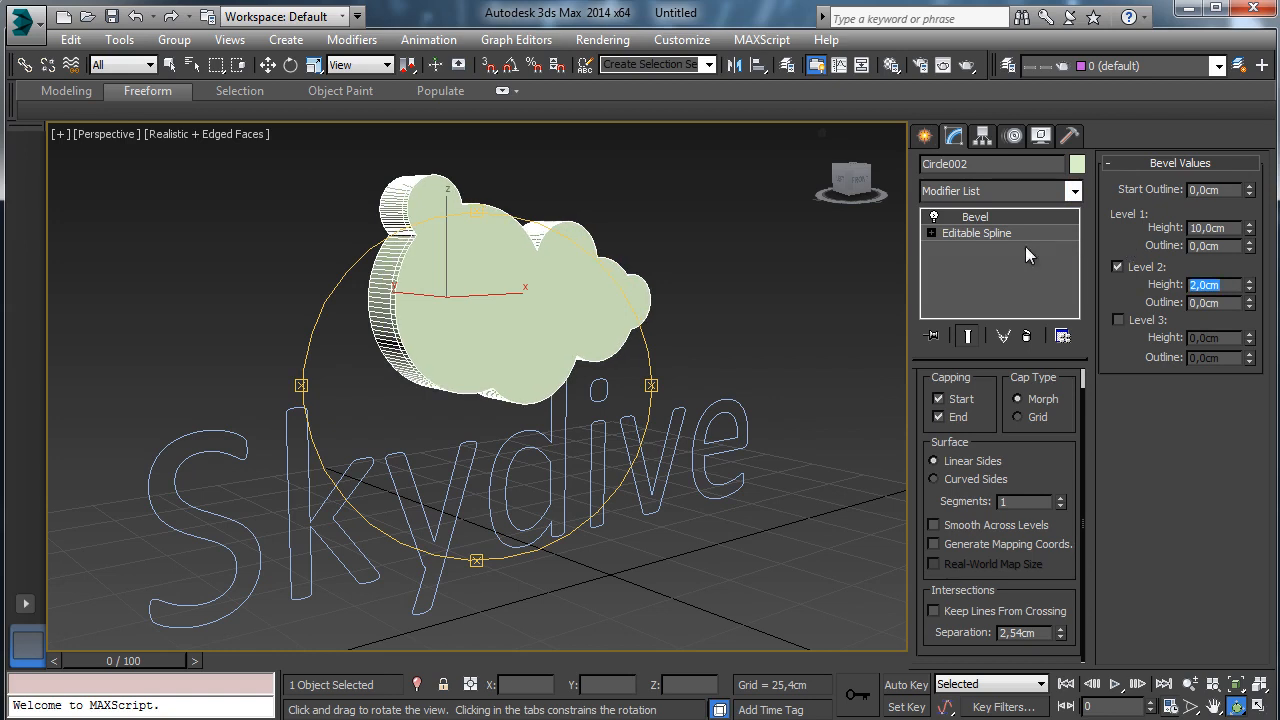
left_click_drag(1249, 305, 1247, 306)
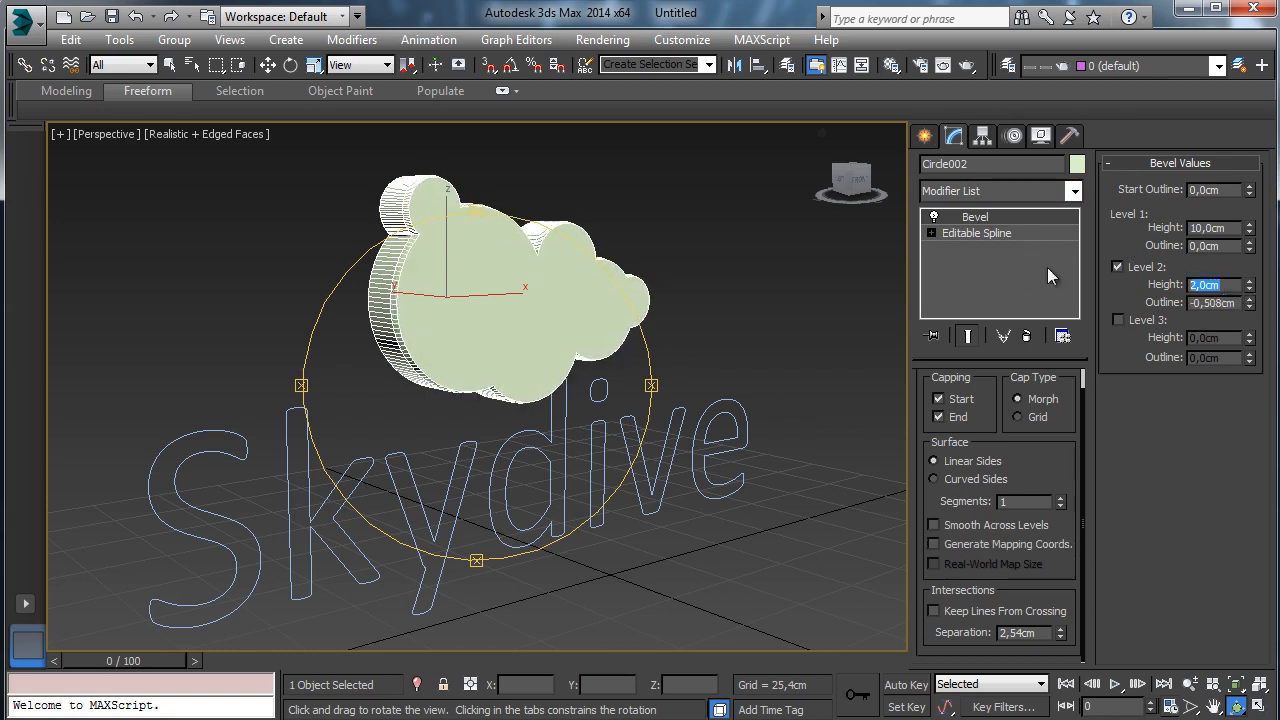
type("1")
key("Return")
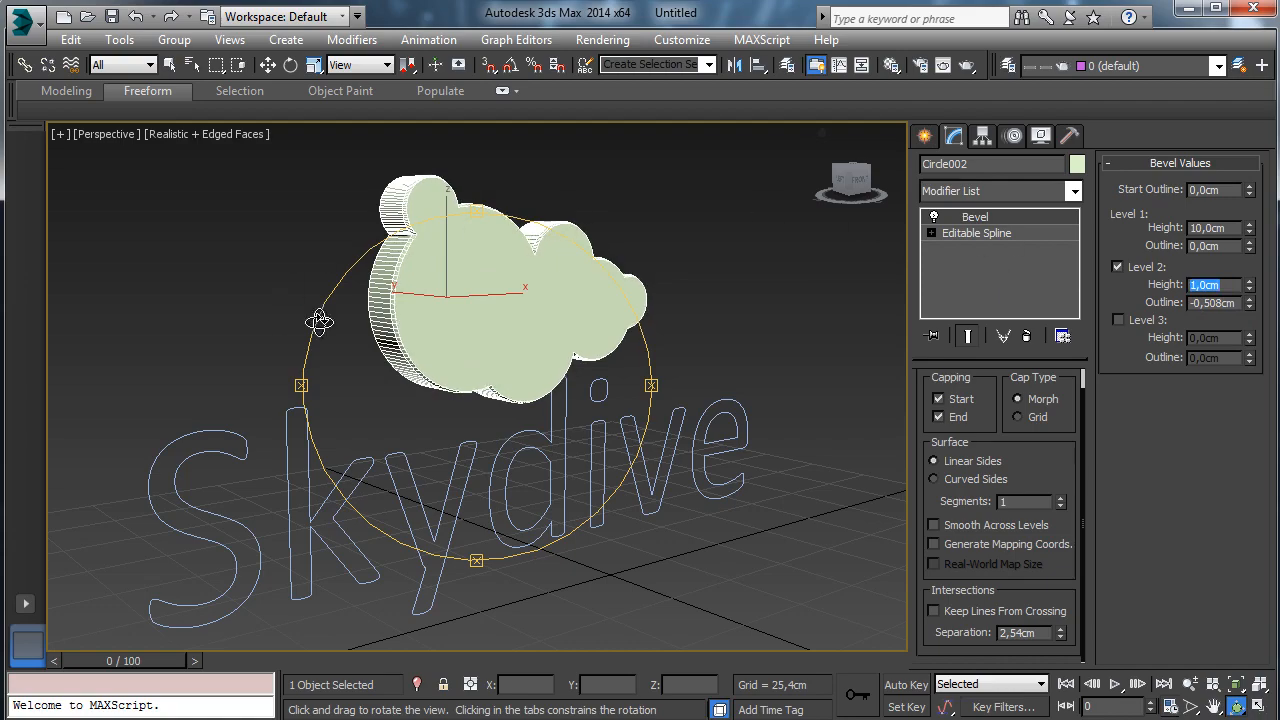
mouse_move(500, 362)
left_mouse_down()
mouse_move(351, 323)
mouse_move(243, 337)
mouse_move(529, 346)
mouse_move(490, 352)
left_mouse_up()
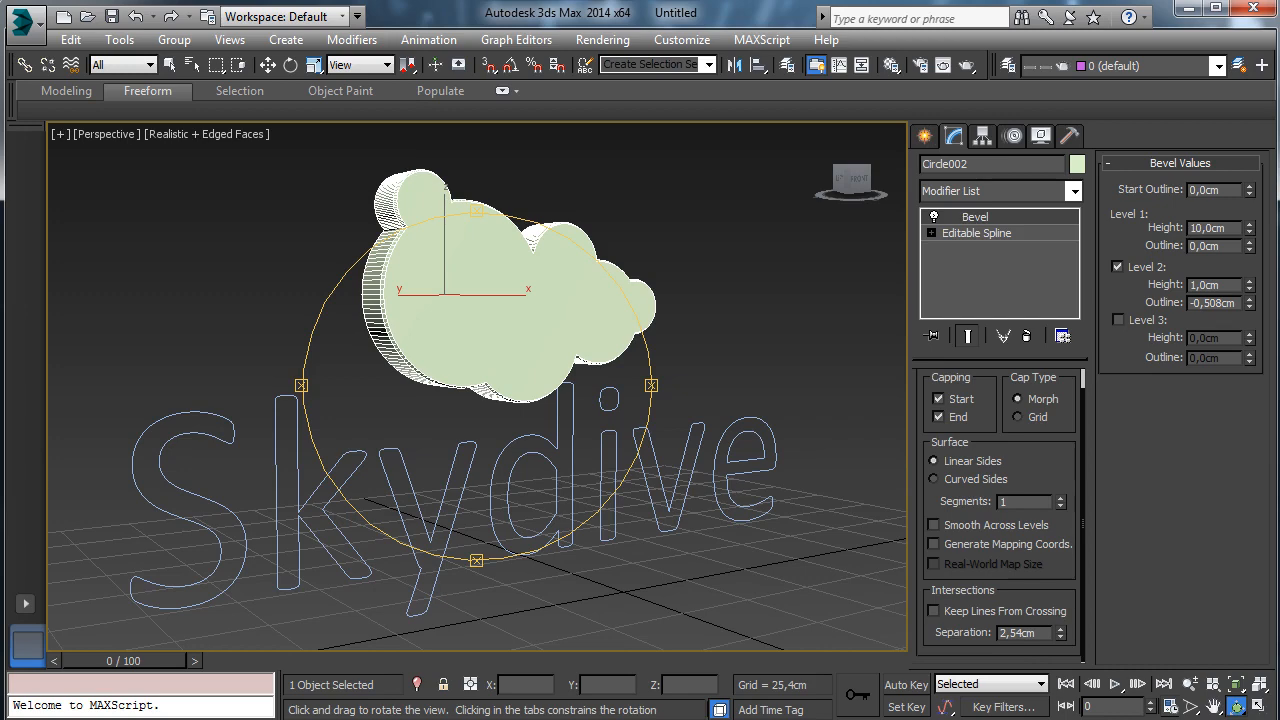
Set the cloud bevel's segments to 2 and rename the object Cloud_logo.
left_click(1061, 497)
left_click_drag(511, 323, 426, 321)
left_click(1190, 685)
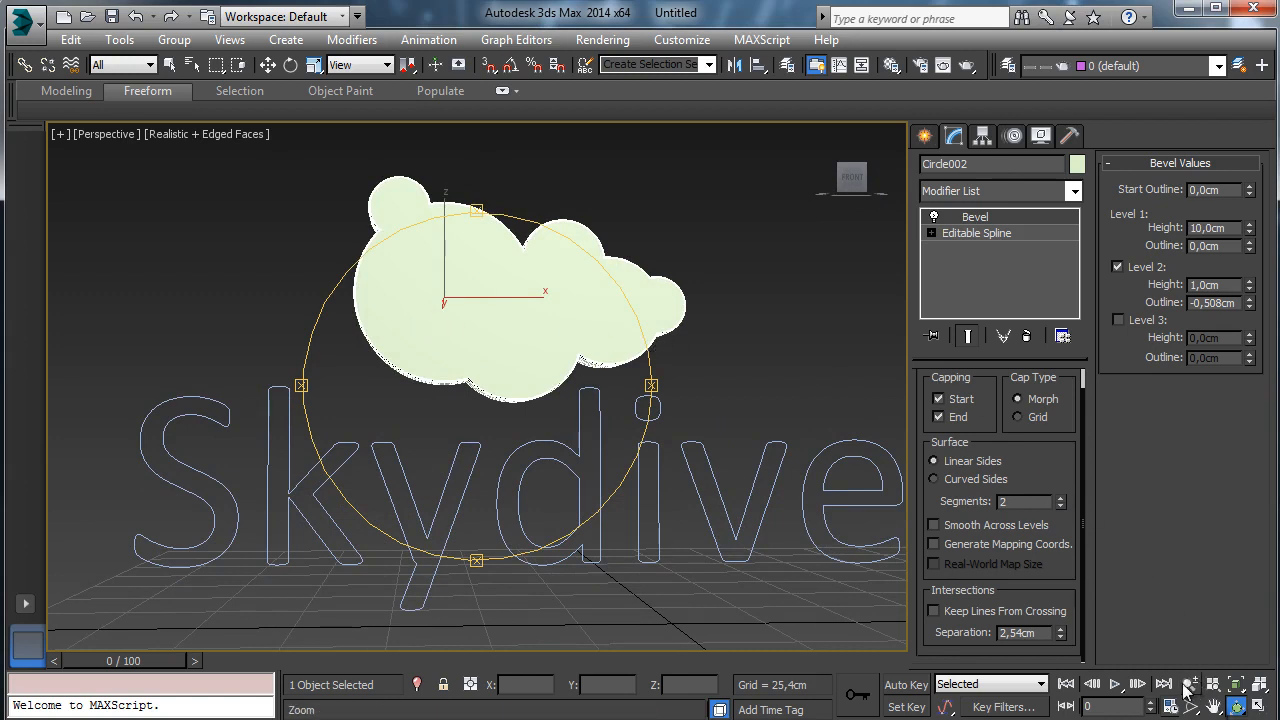
left_click_drag(500, 429, 506, 490)
left_click(992, 166)
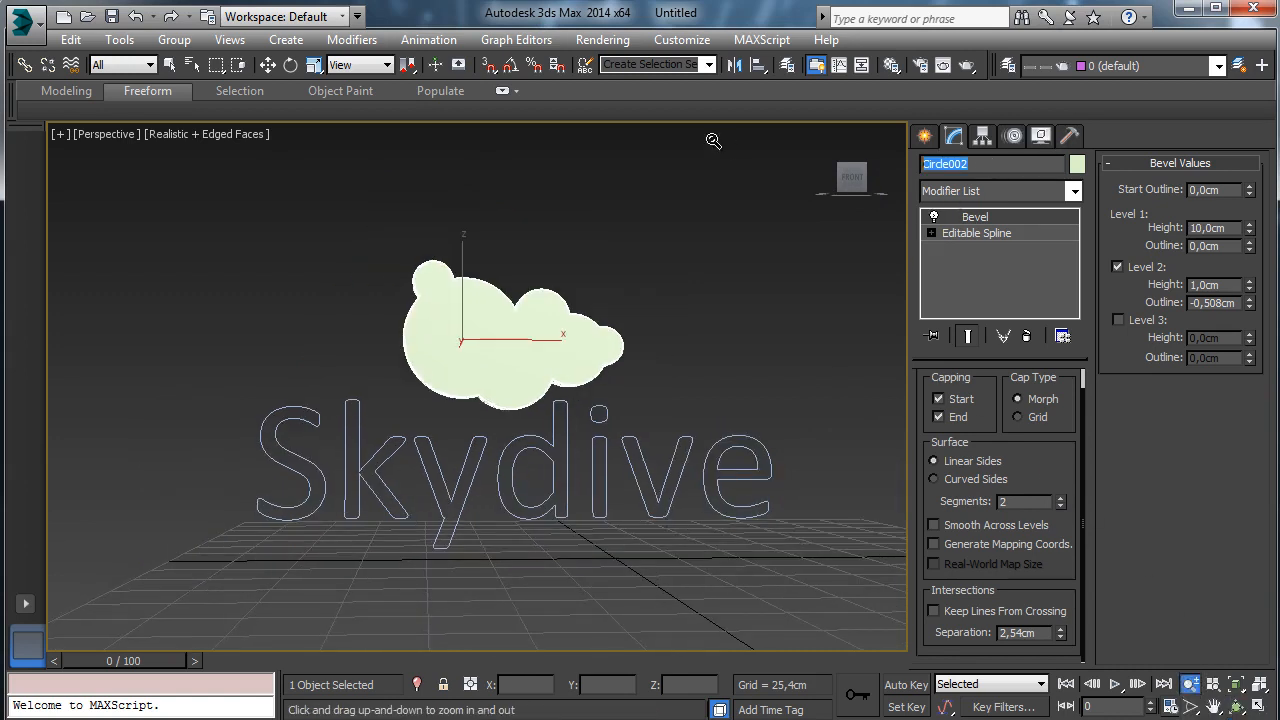
type("Cloud_logo")
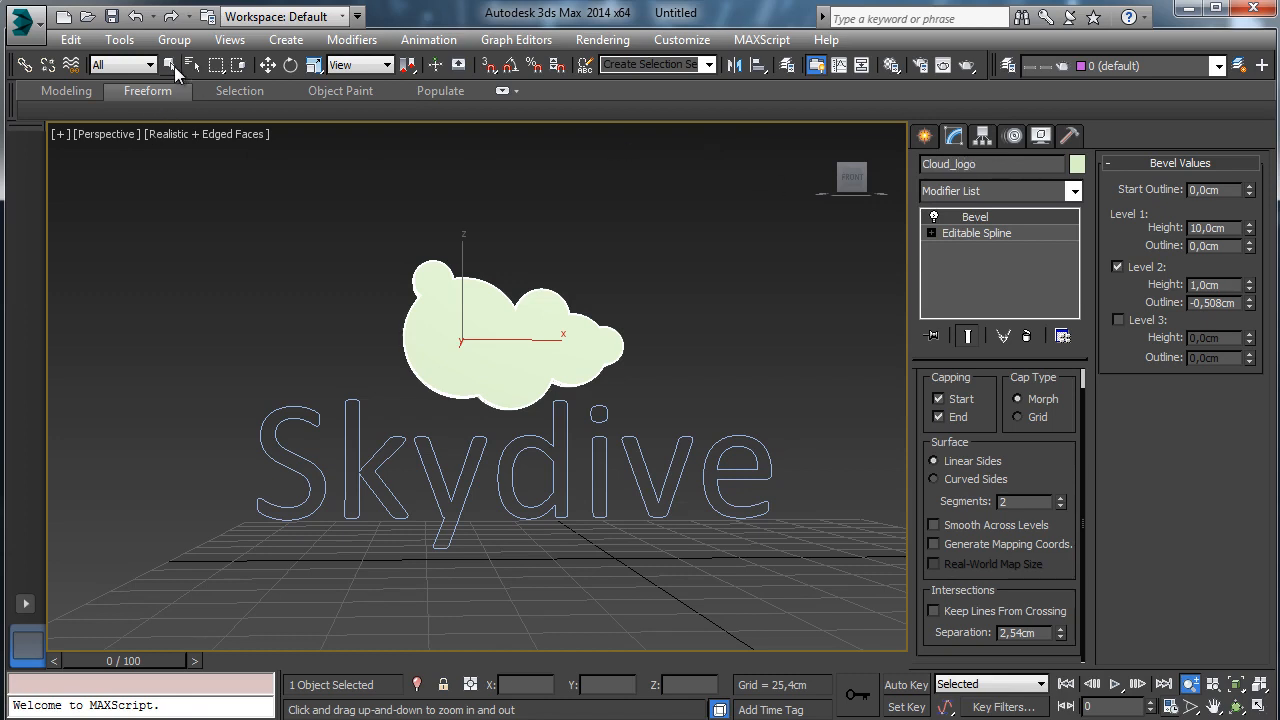
Apply a Bevel modifier to the Skydive text, check its depth from an angle, and deselect the text.
left_click(170, 65)
left_click(450, 451)
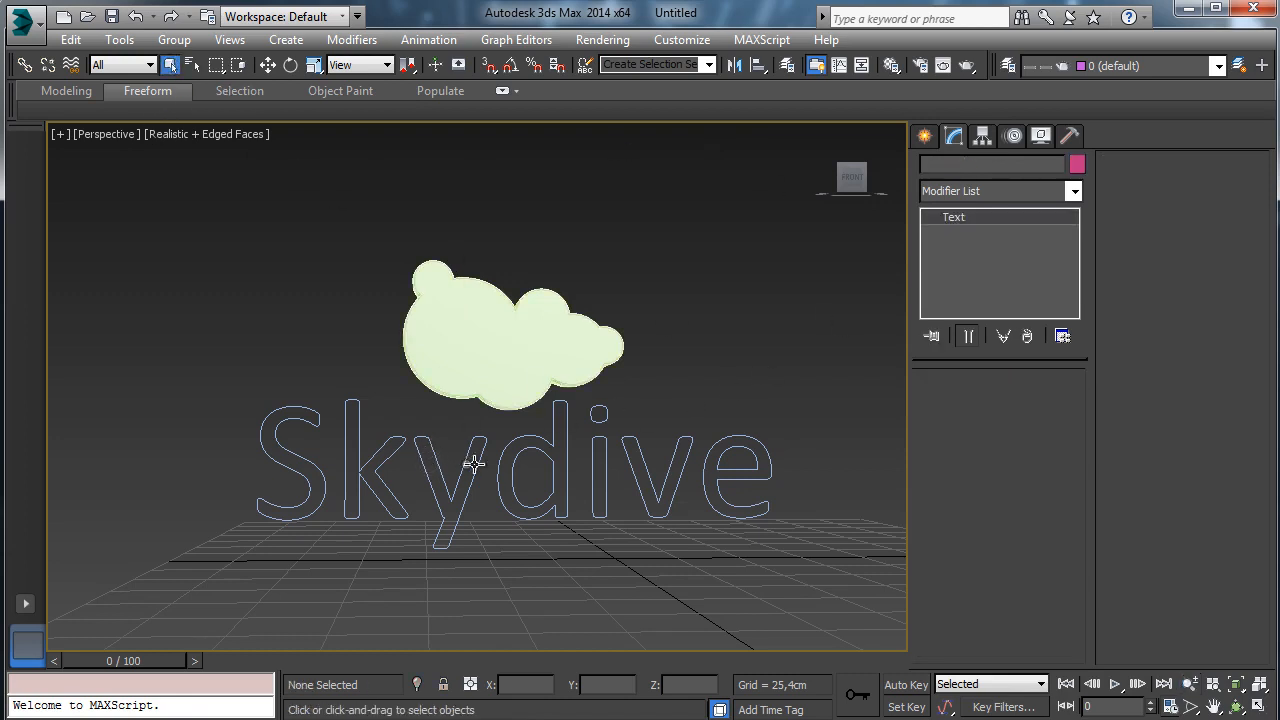
left_click(474, 463)
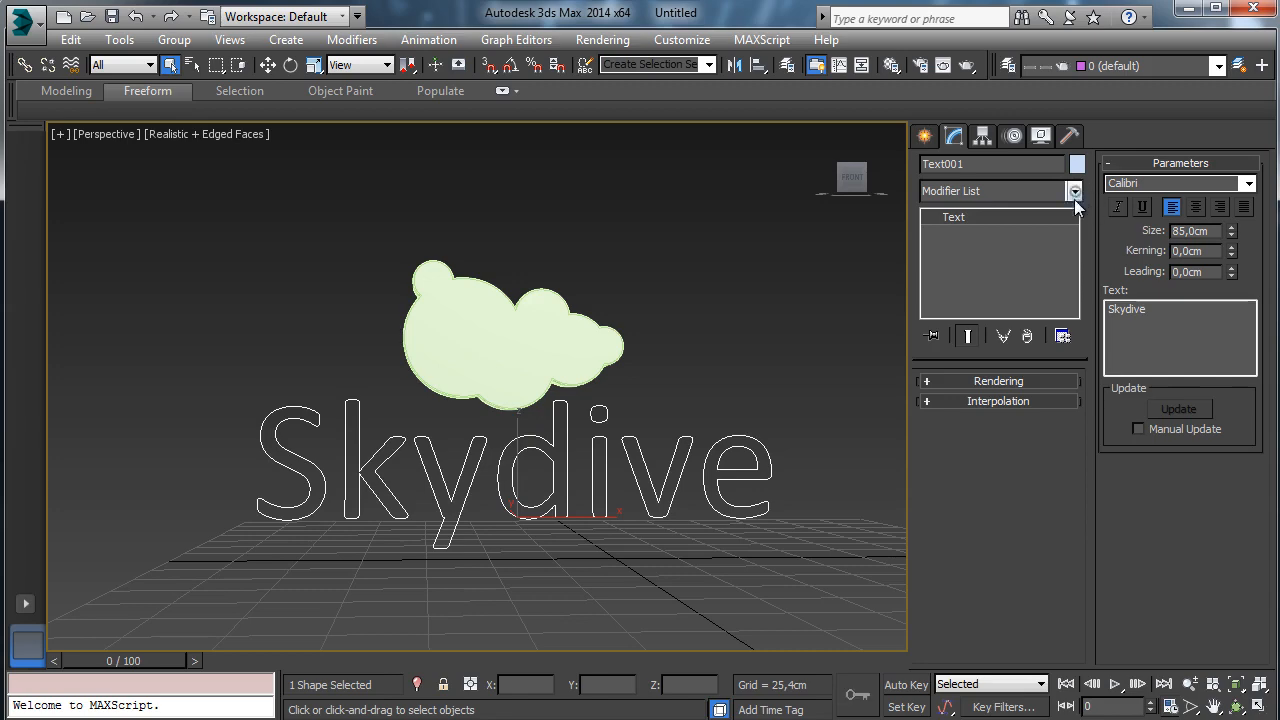
left_click(1074, 193)
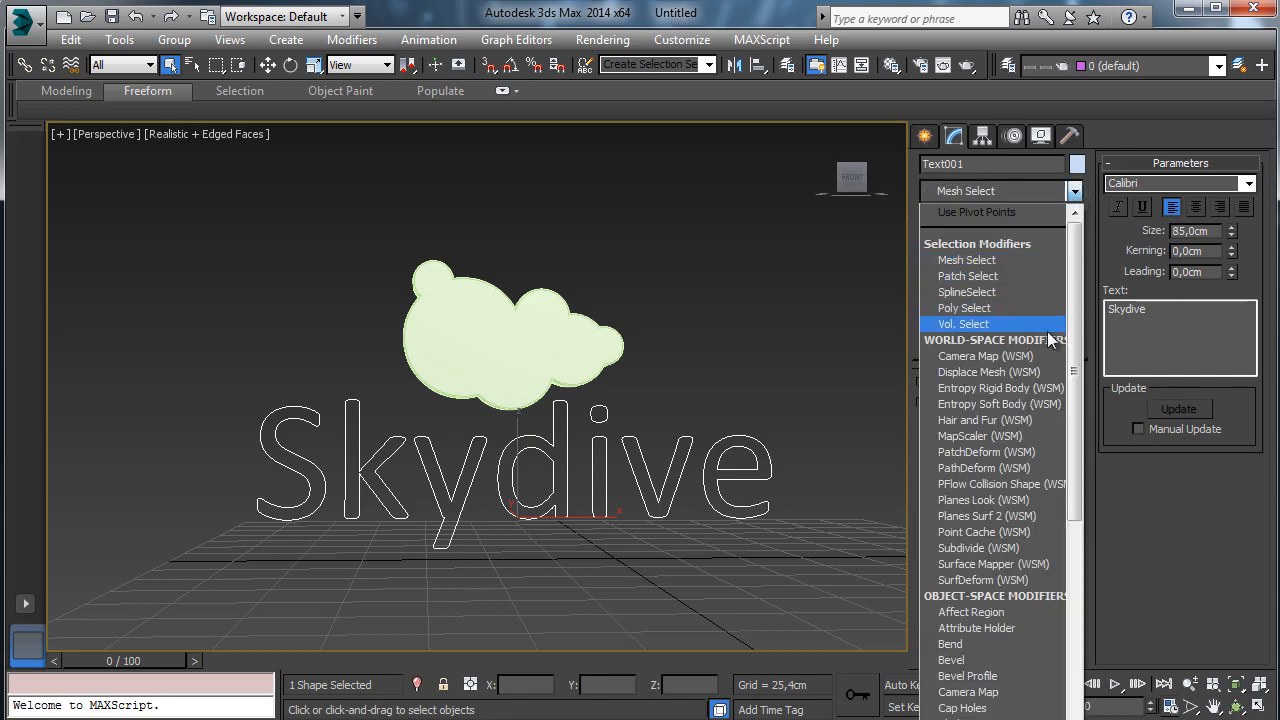
left_click(1000, 660)
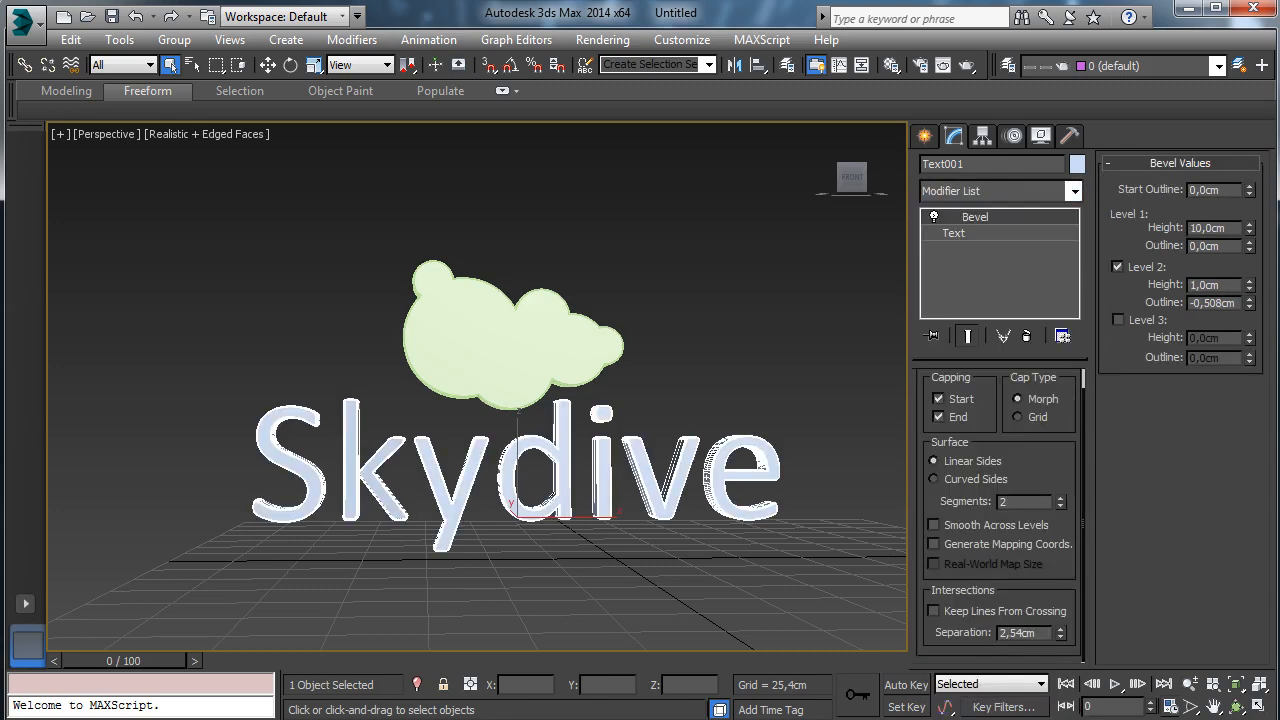
left_click(1233, 708)
left_click_drag(529, 469, 583, 396)
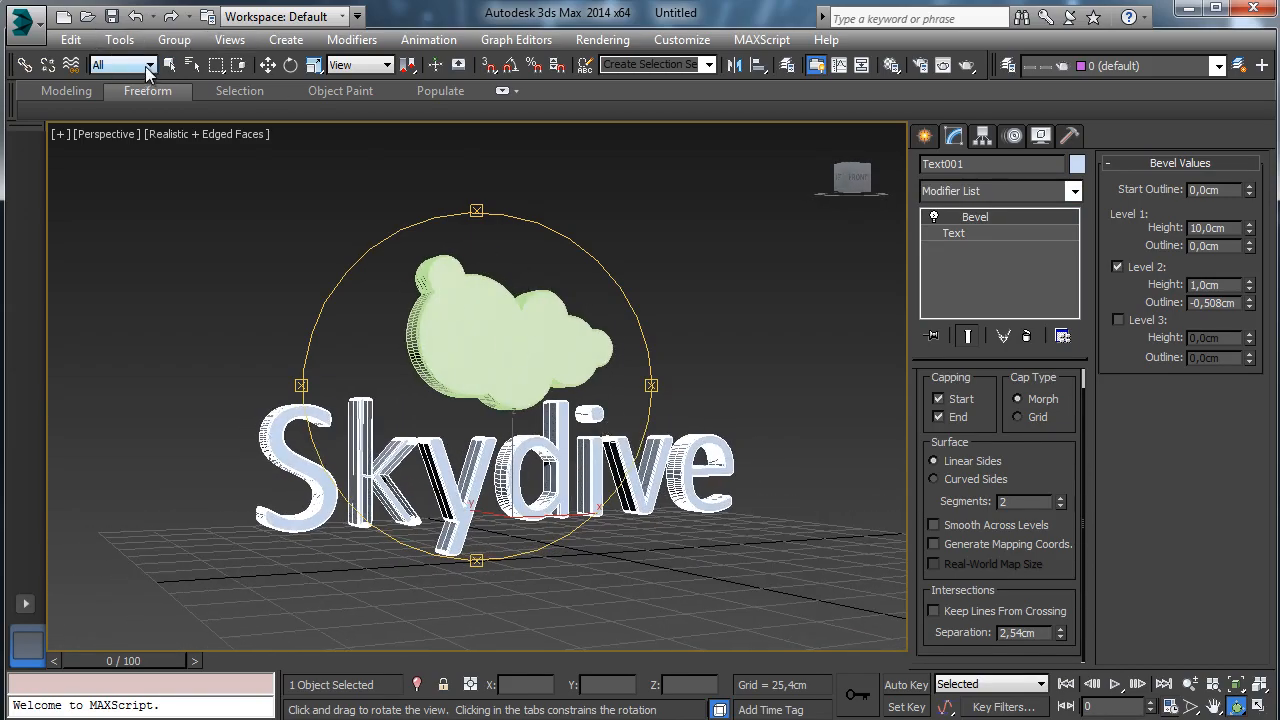
left_click(170, 64)
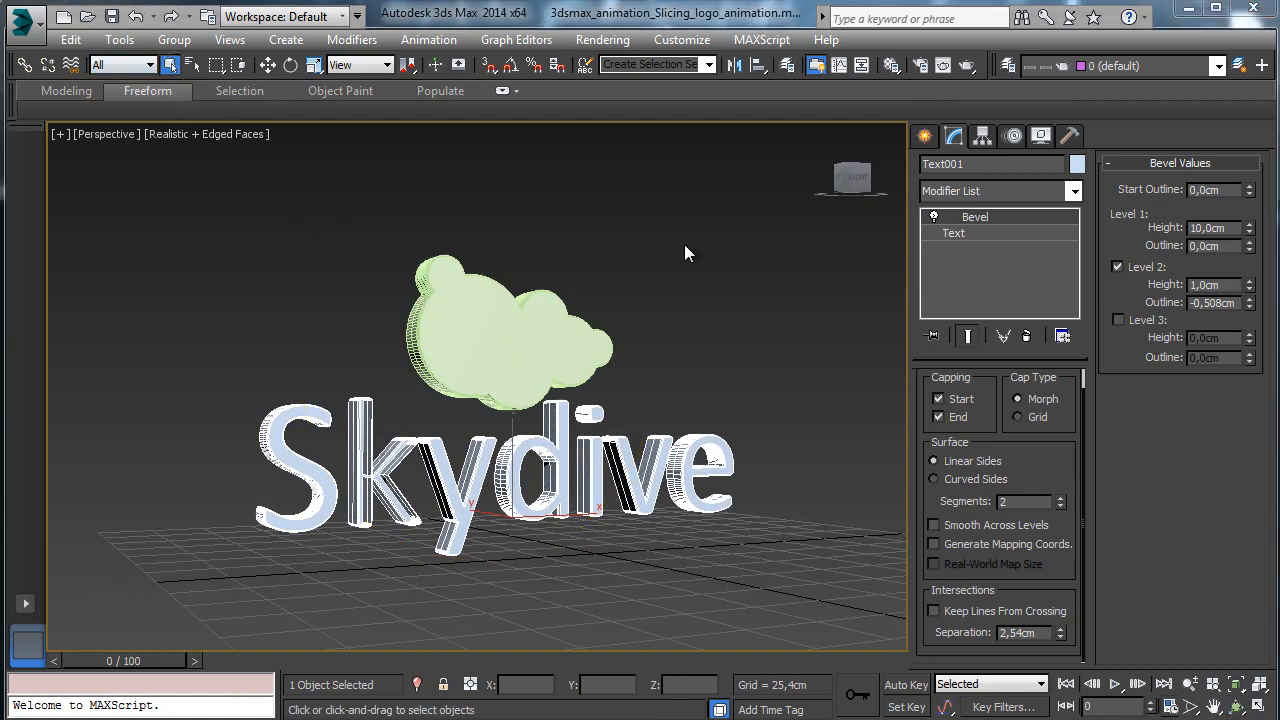
left_click(724, 262)
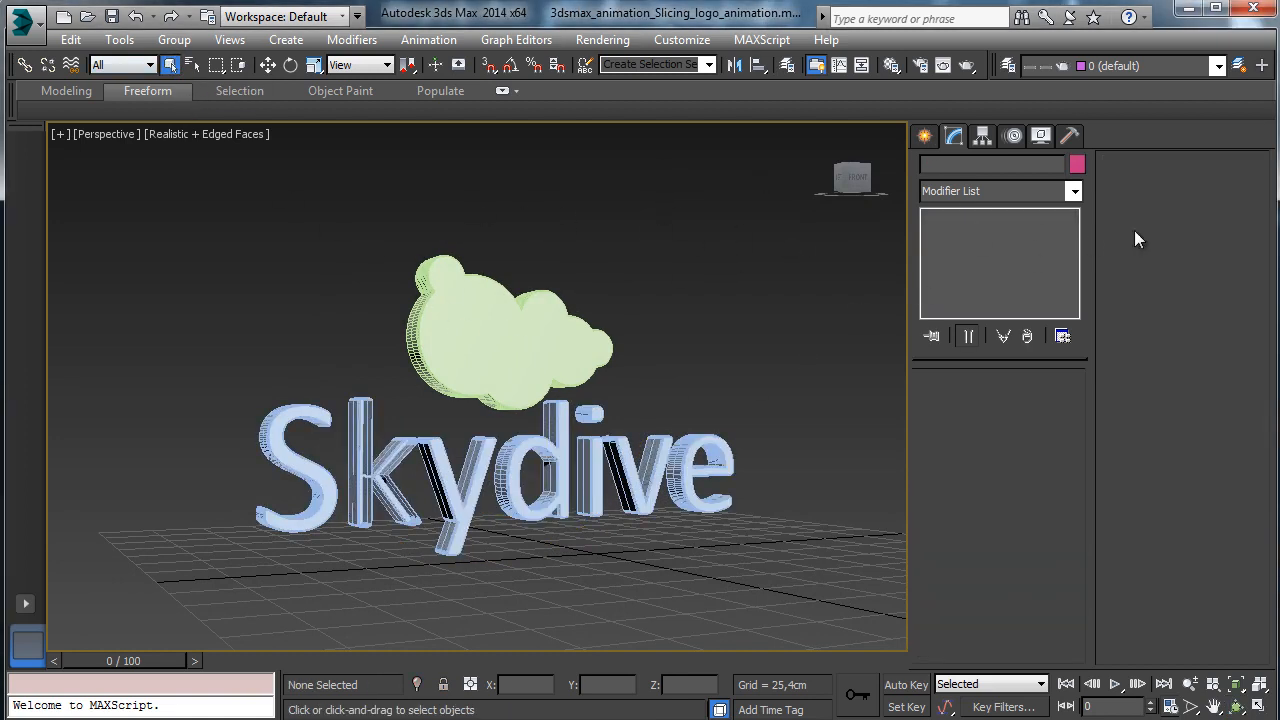
left_click(1213, 706)
left_click_drag(668, 442, 645, 408)
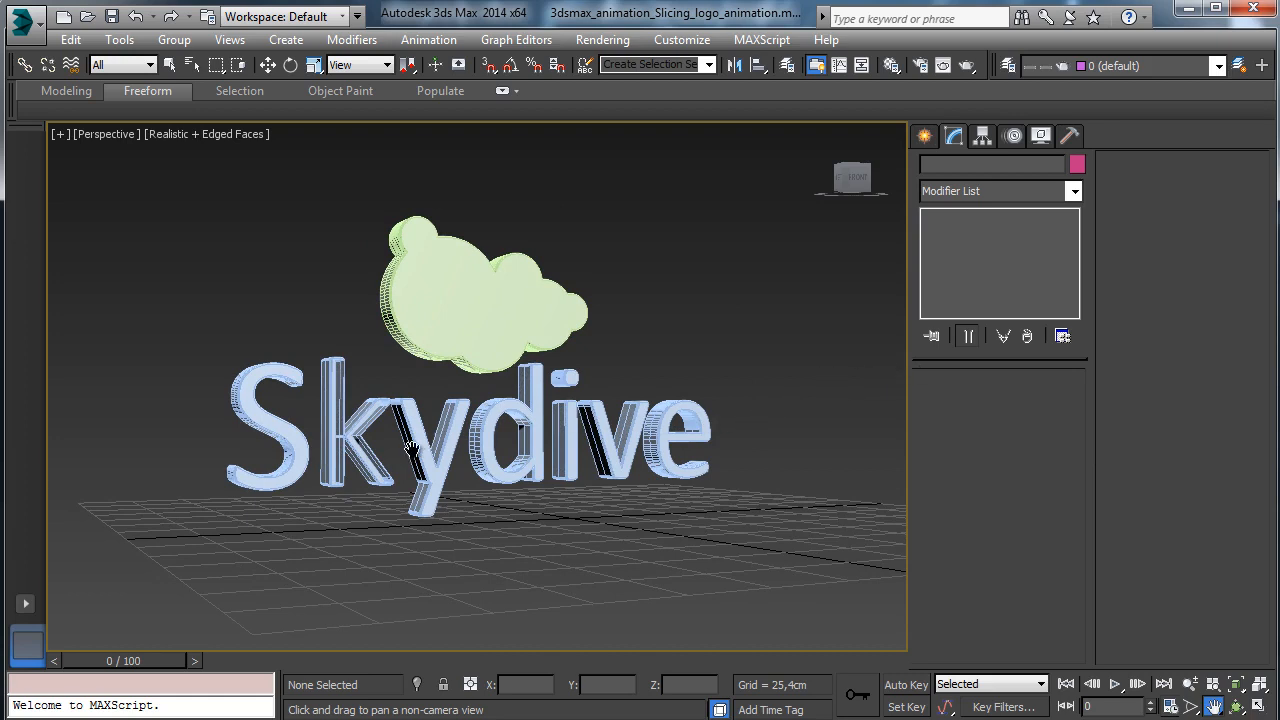
Select the cloud and open the Material Editor to look up the material types for the first slot.
left_click(169, 64)
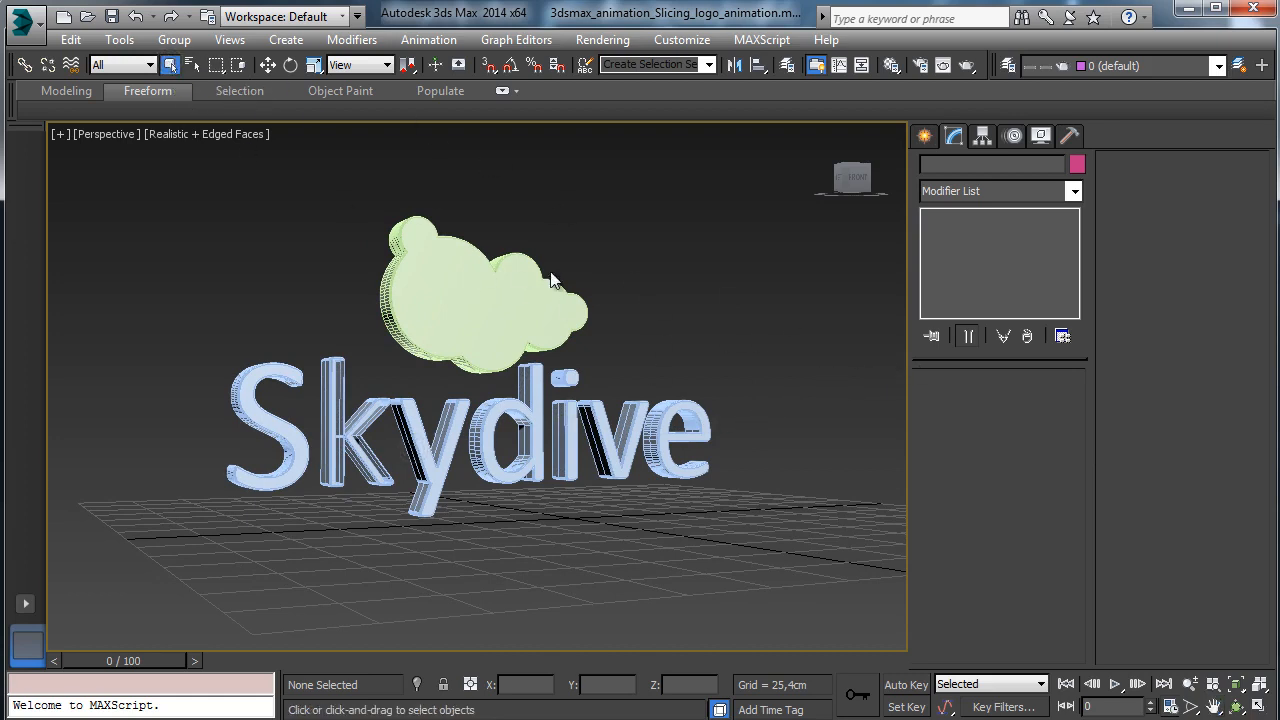
left_click(482, 297)
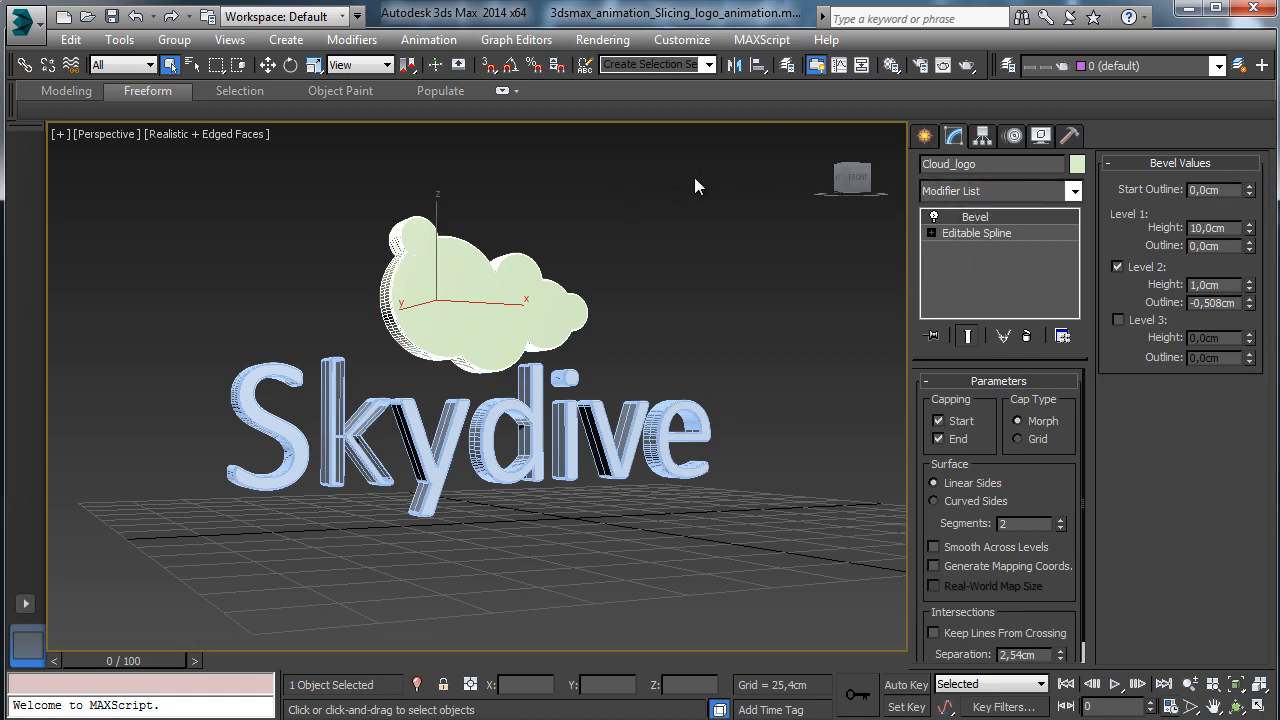
left_click(889, 66)
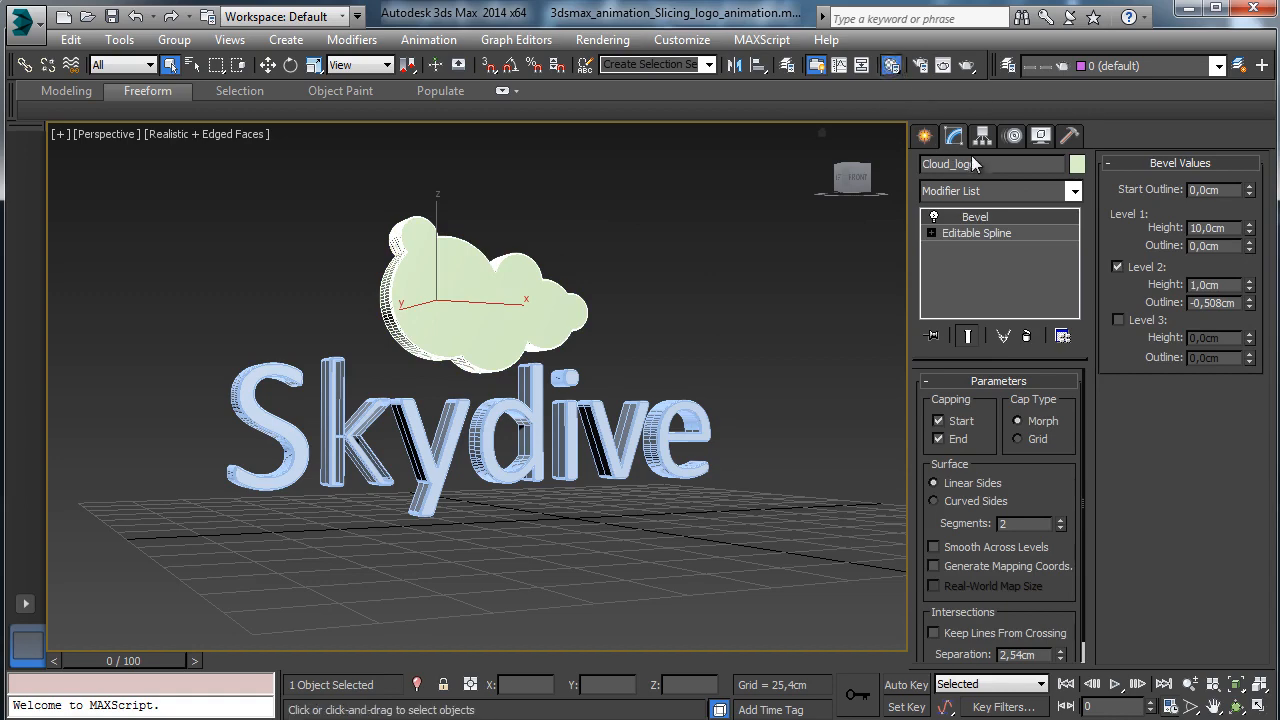
left_click_drag(395, 111, 1013, 33)
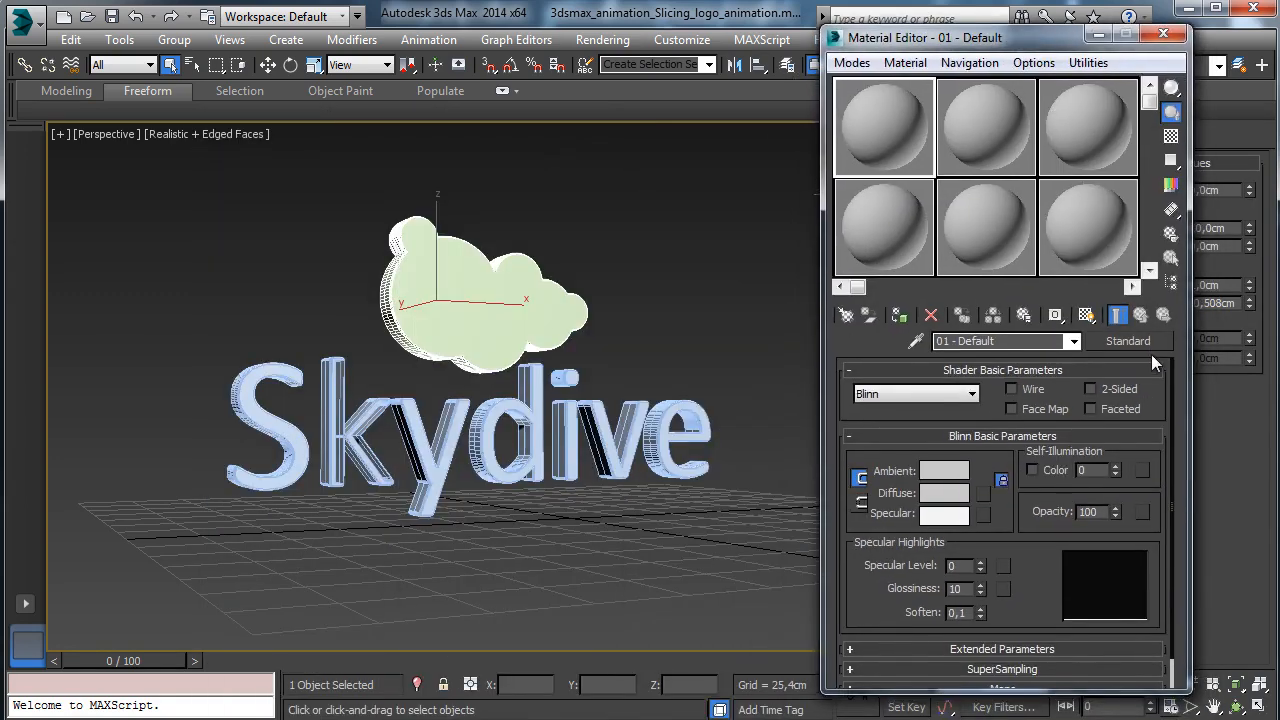
left_click(1128, 341)
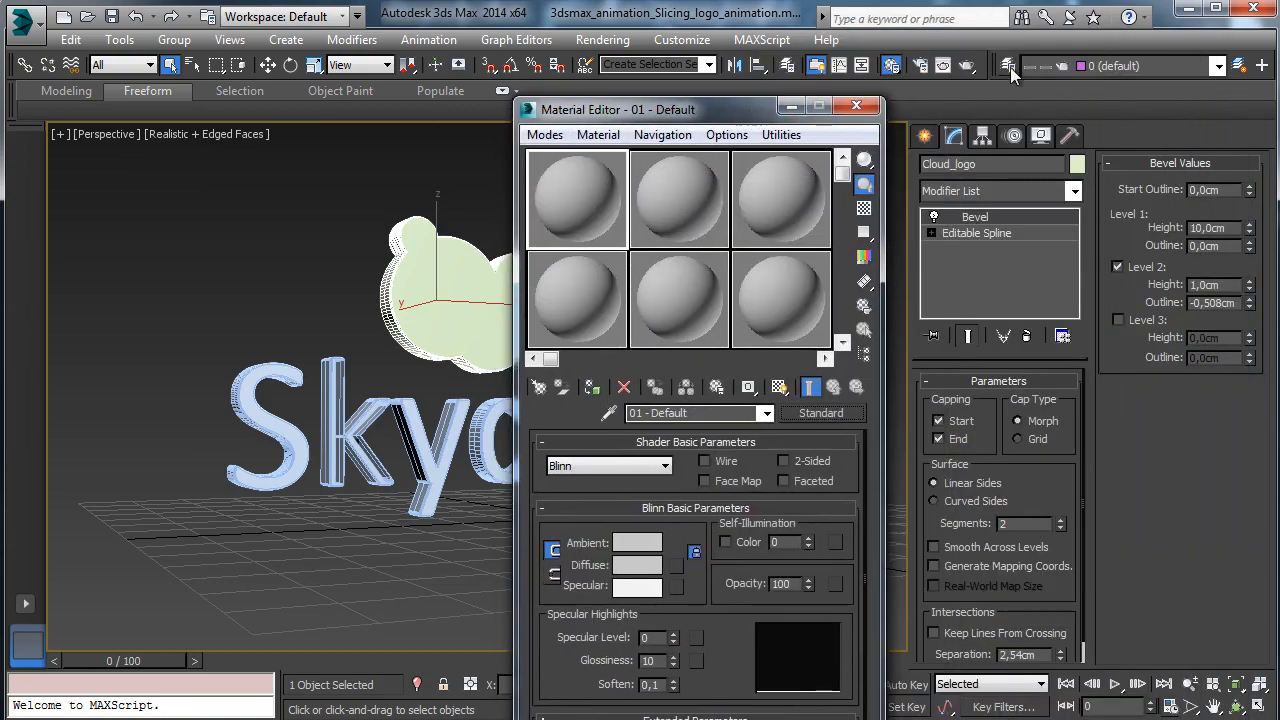
Assign NVIDIA mental ray as the production renderer in the render setup.
left_click(917, 65)
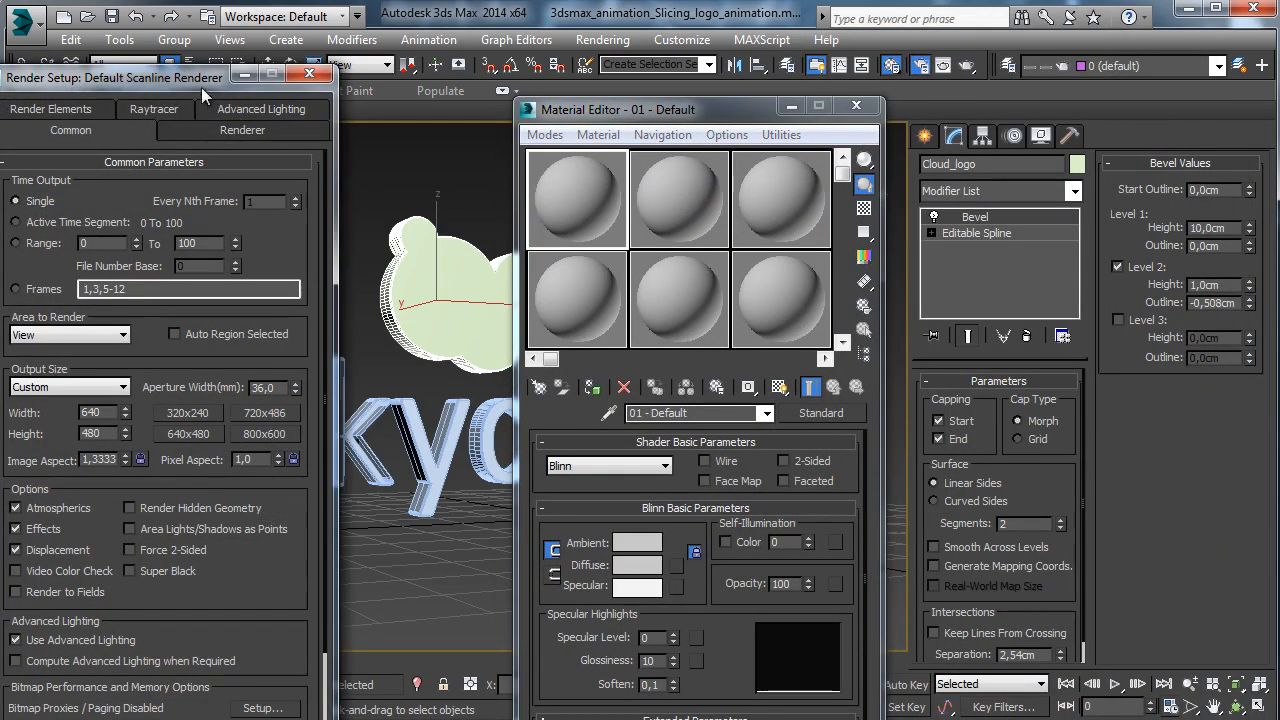
left_click_drag(185, 77, 299, 14)
left_click_drag(298, 719, 298, 667)
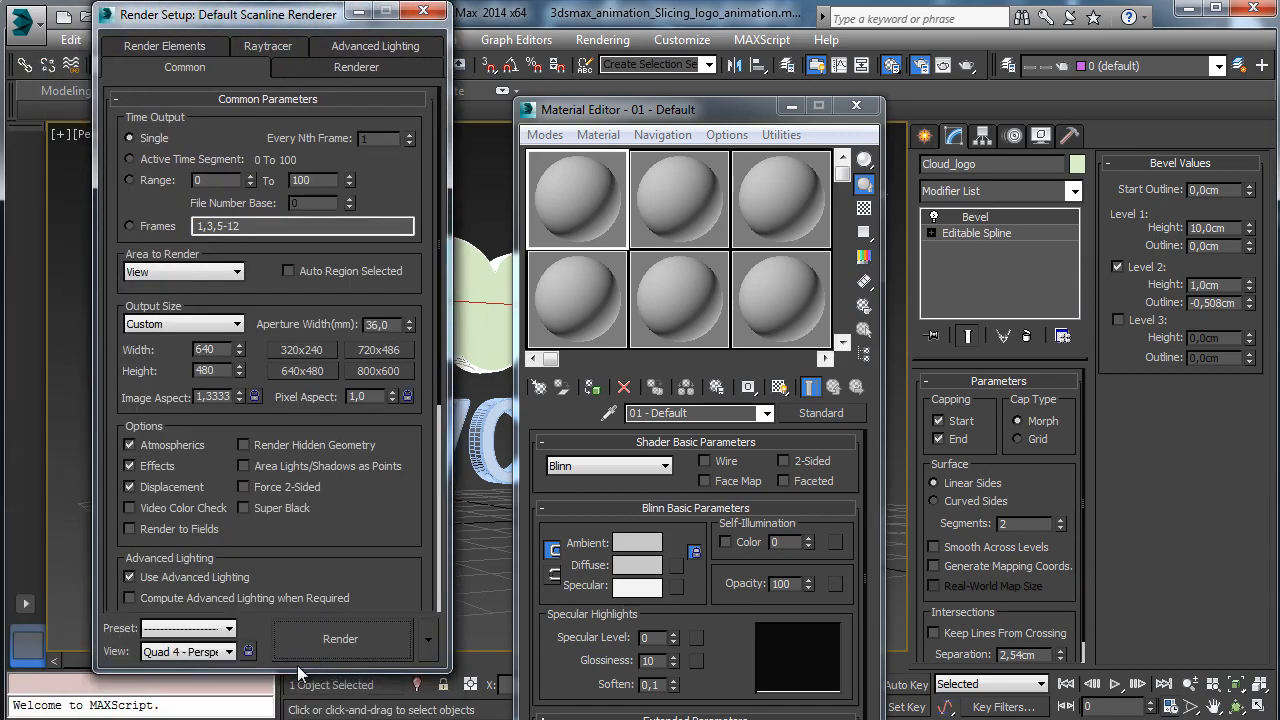
scroll(355, 541, "down", 5)
scroll(366, 593, "down", 2)
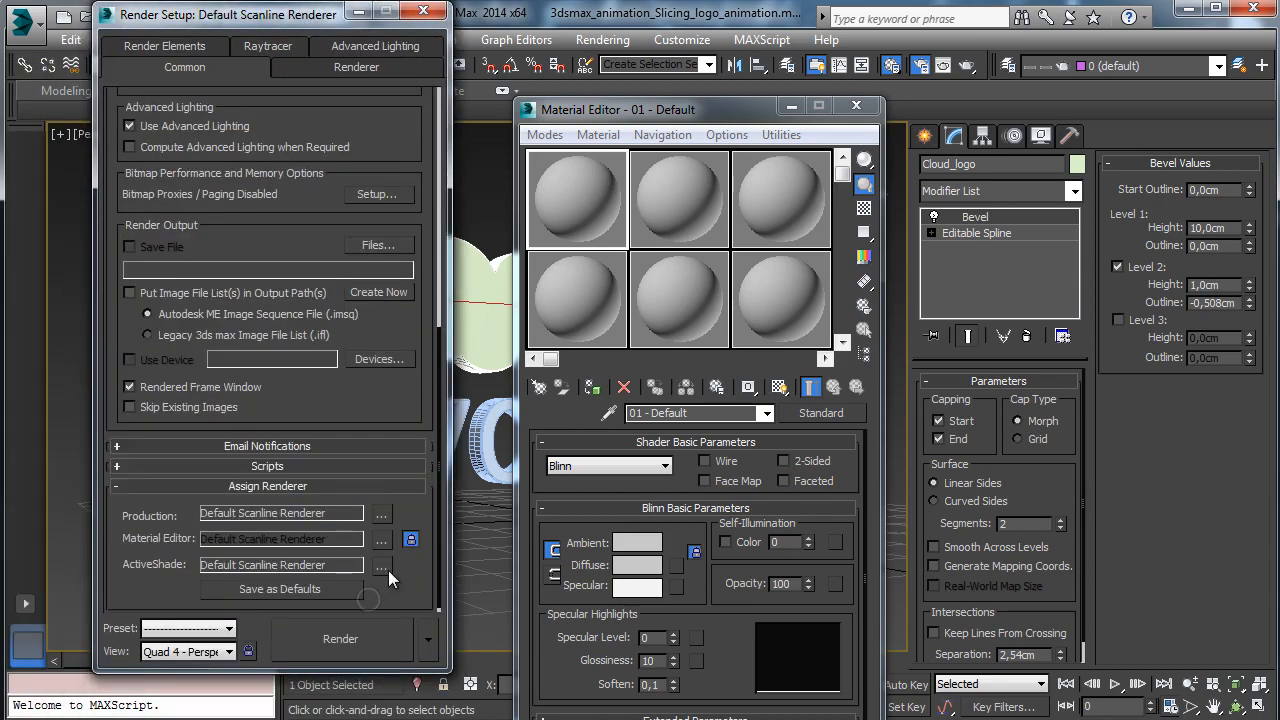
left_click(381, 513)
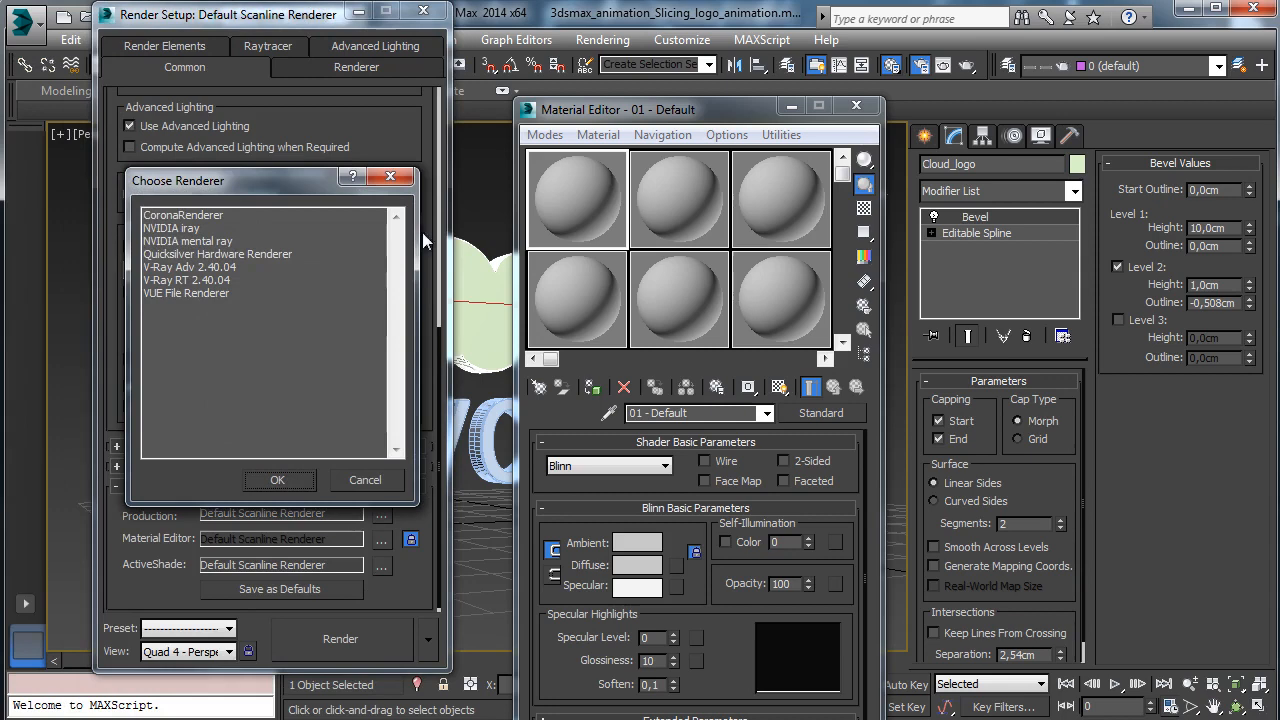
left_click(193, 241)
left_click(277, 480)
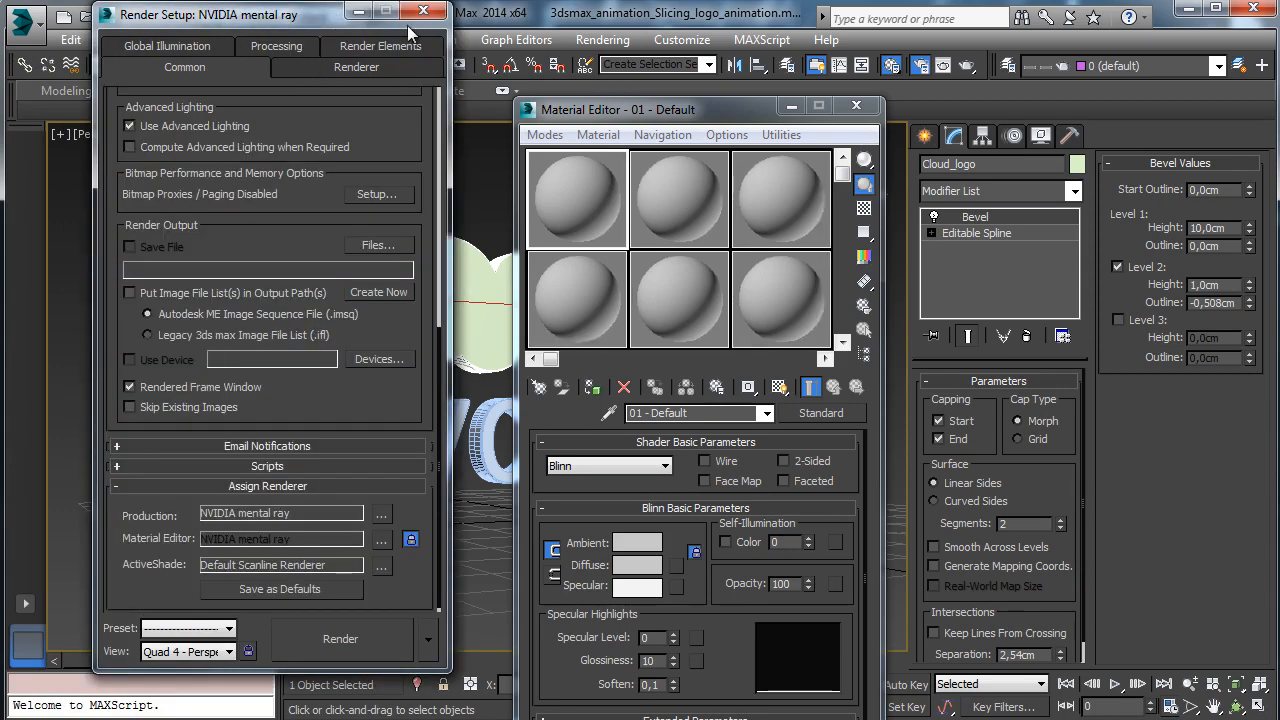
Close the render setup, name the first slot's material Cloud, and assign it to the selected cloud.
left_click(423, 10)
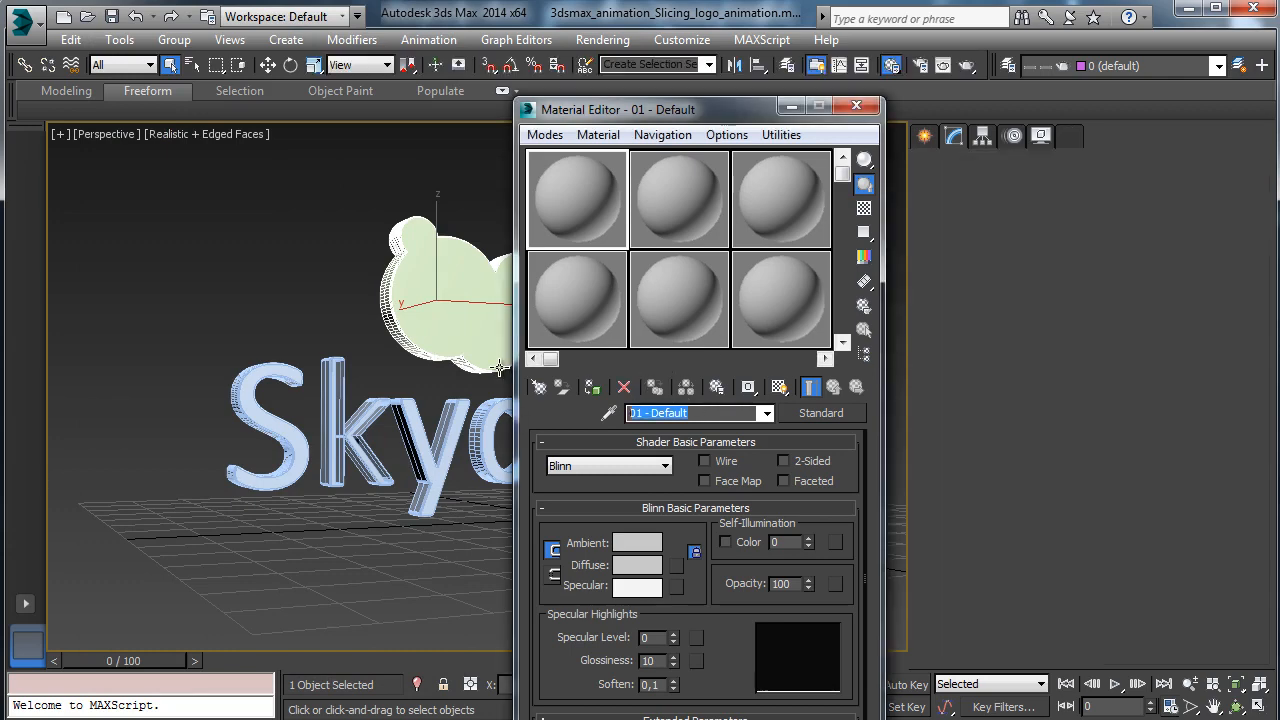
type("Cloud")
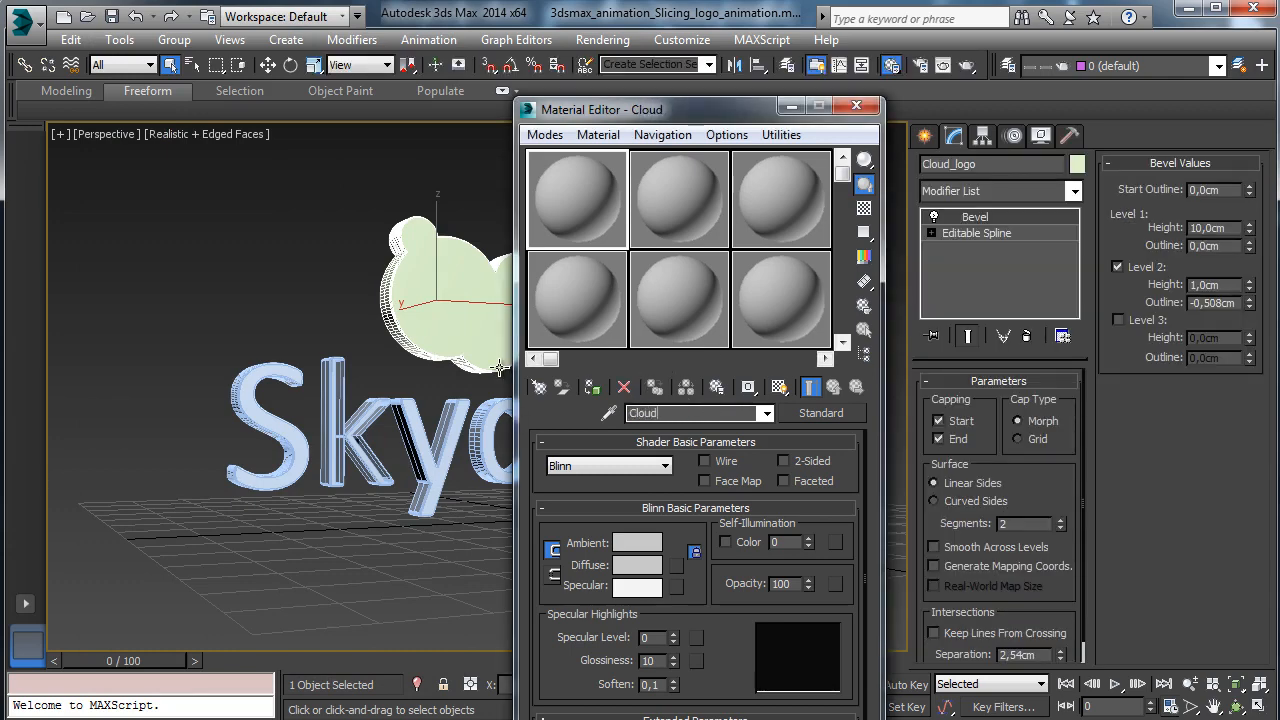
left_click(593, 389)
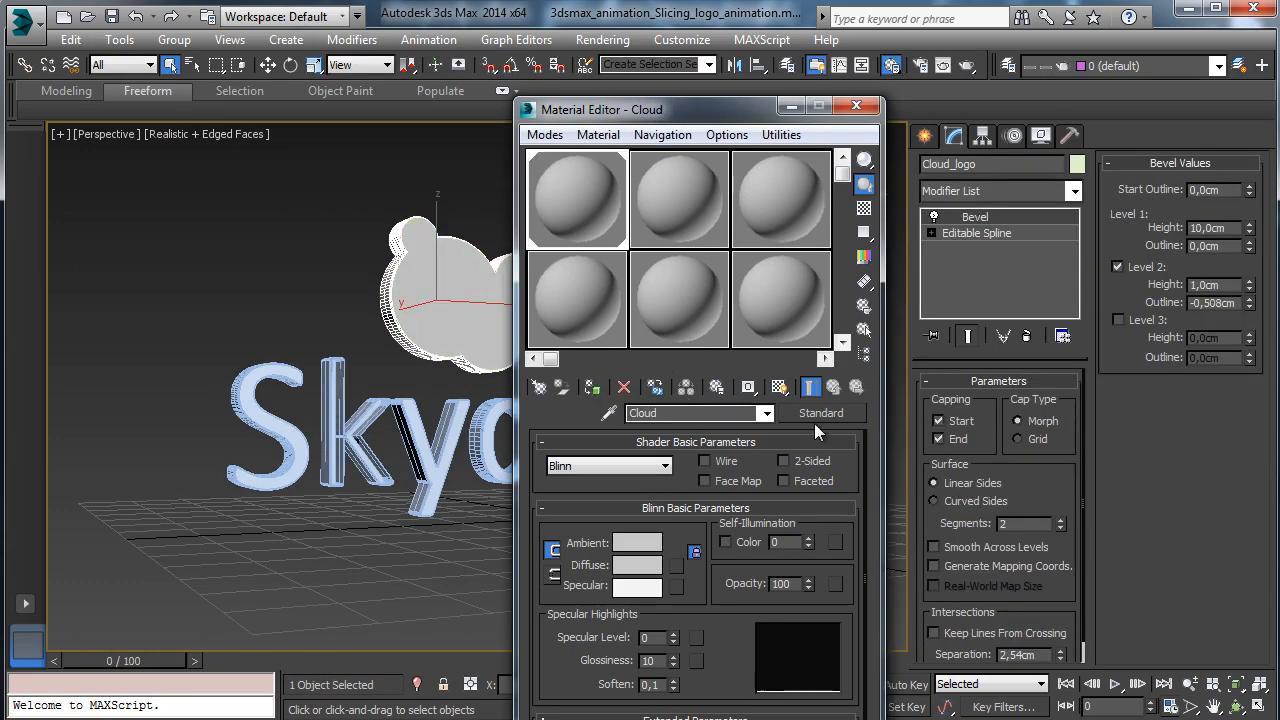
Change the Cloud material's type from Standard to the mental ray Arch & Design material.
left_click(821, 414)
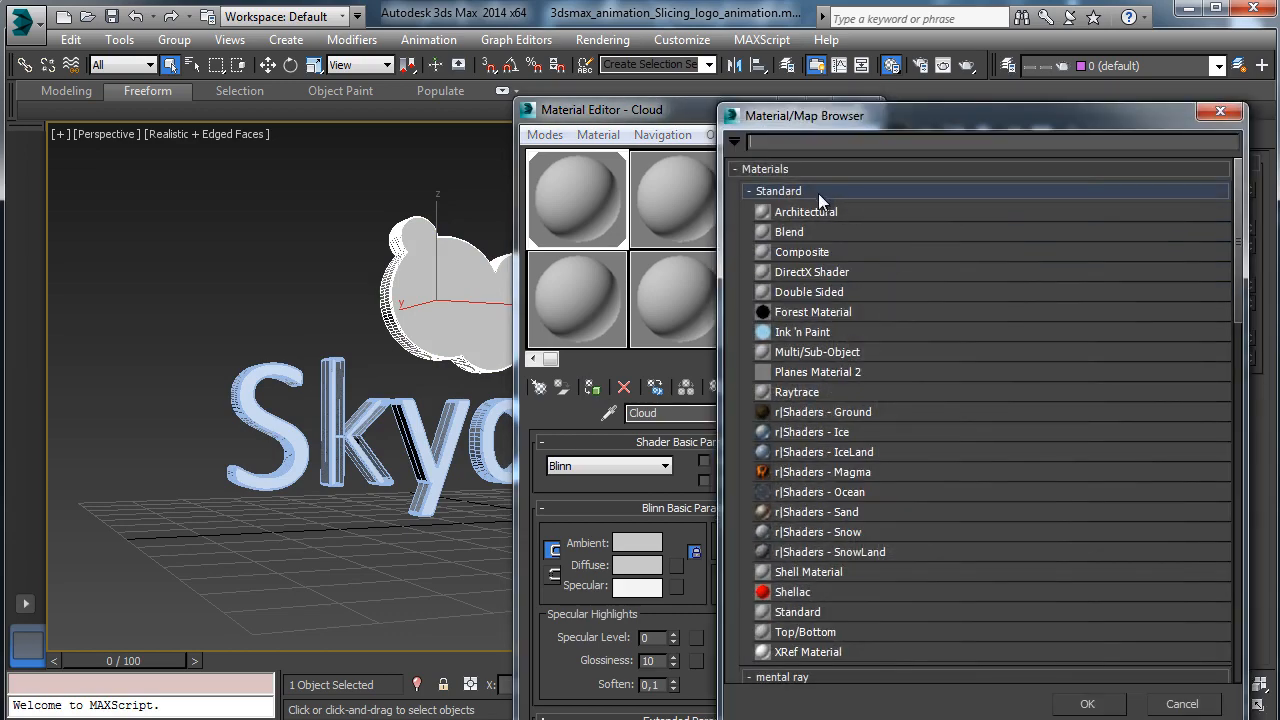
left_click(806, 190)
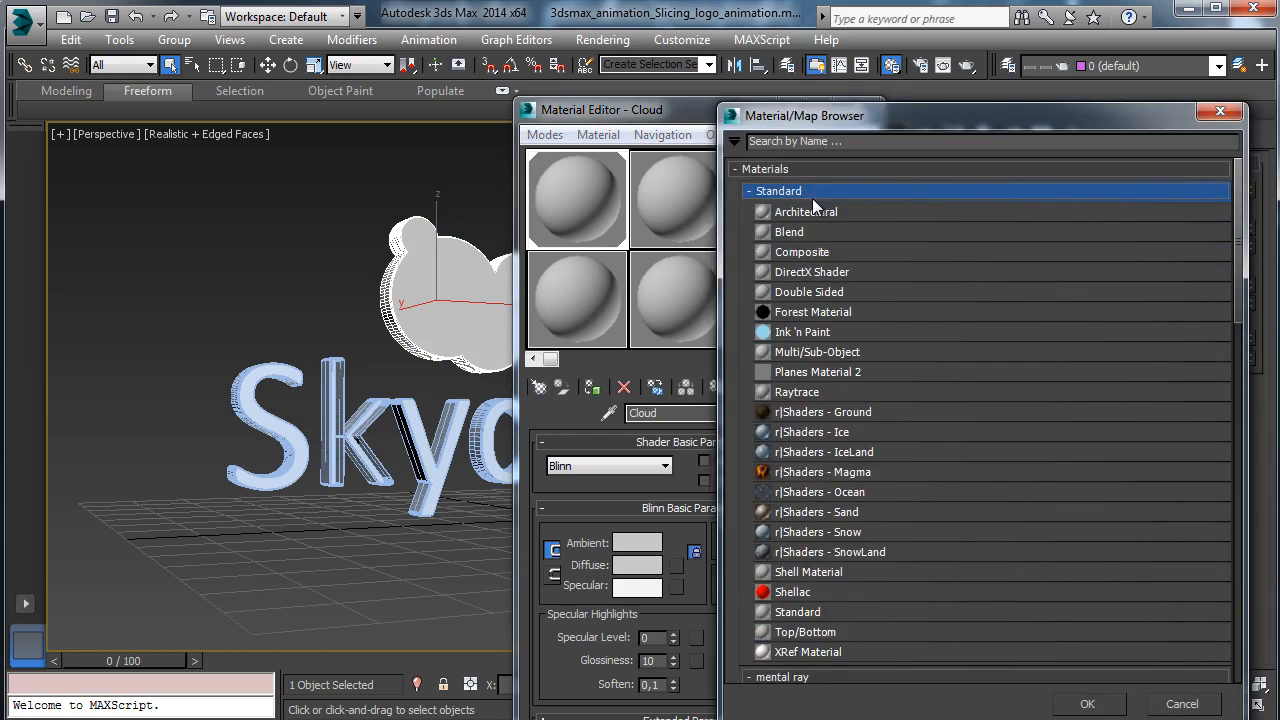
left_click(812, 196)
double_click(813, 238)
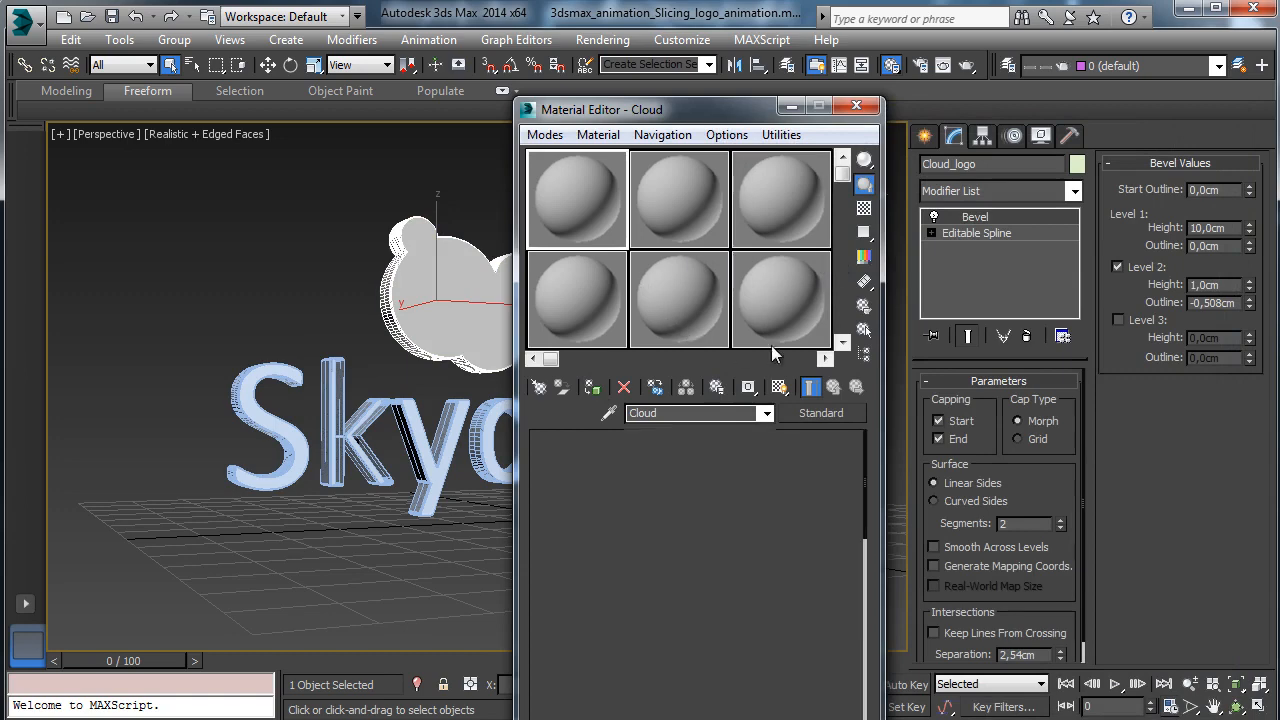
left_click_drag(688, 112, 838, 57)
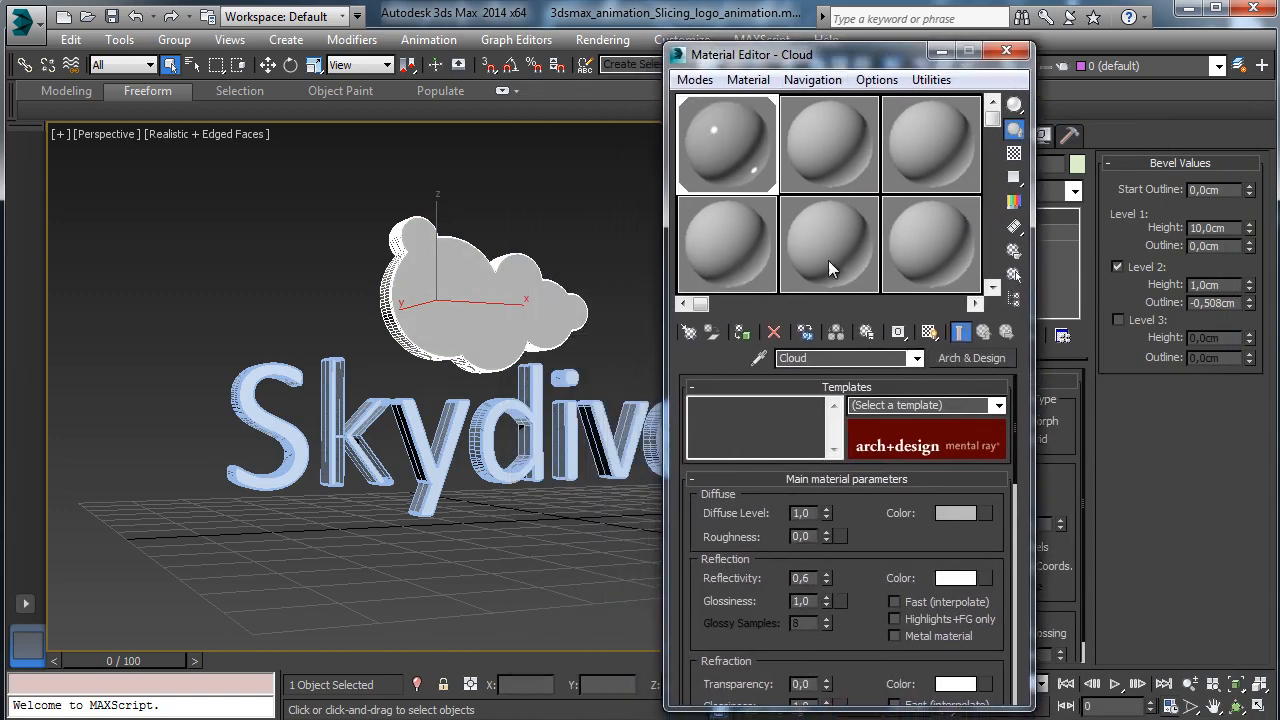
Set the Cloud material's diffuse color to near-white, about 0.905 per channel, and its reflectivity to 0.5.
left_click(964, 508)
left_click_drag(504, 99, 504, 160)
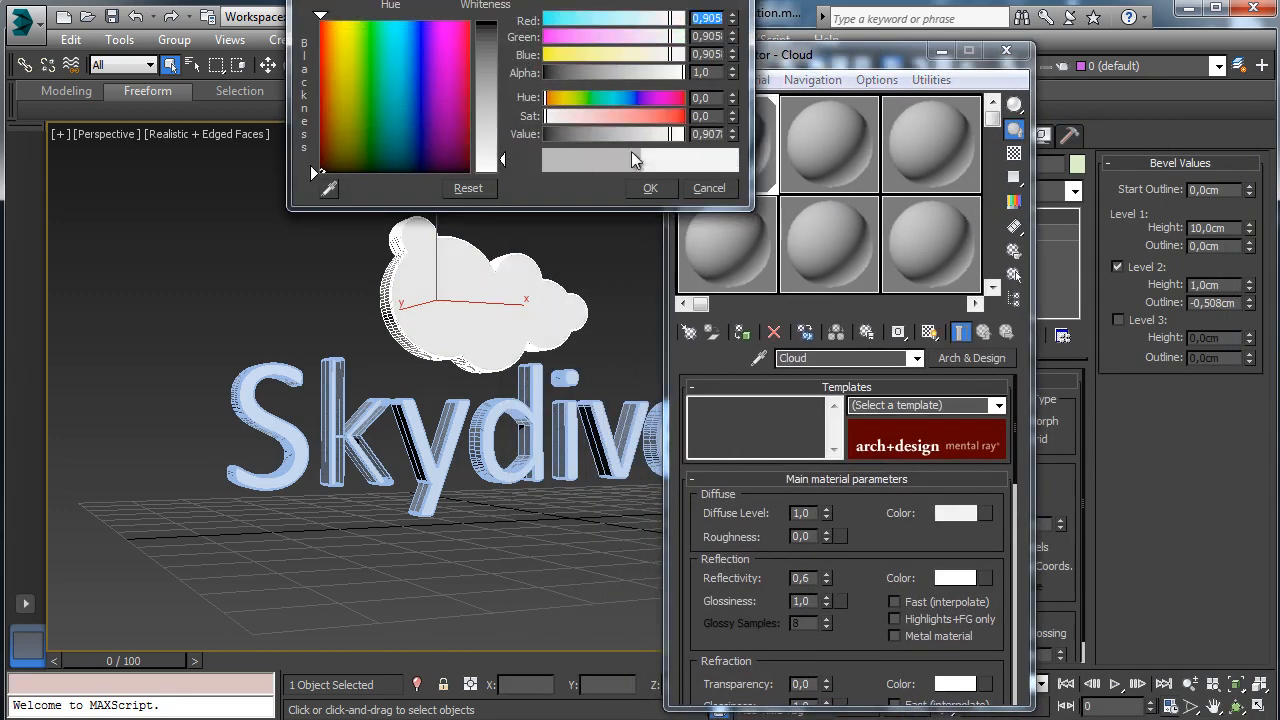
left_click(655, 188)
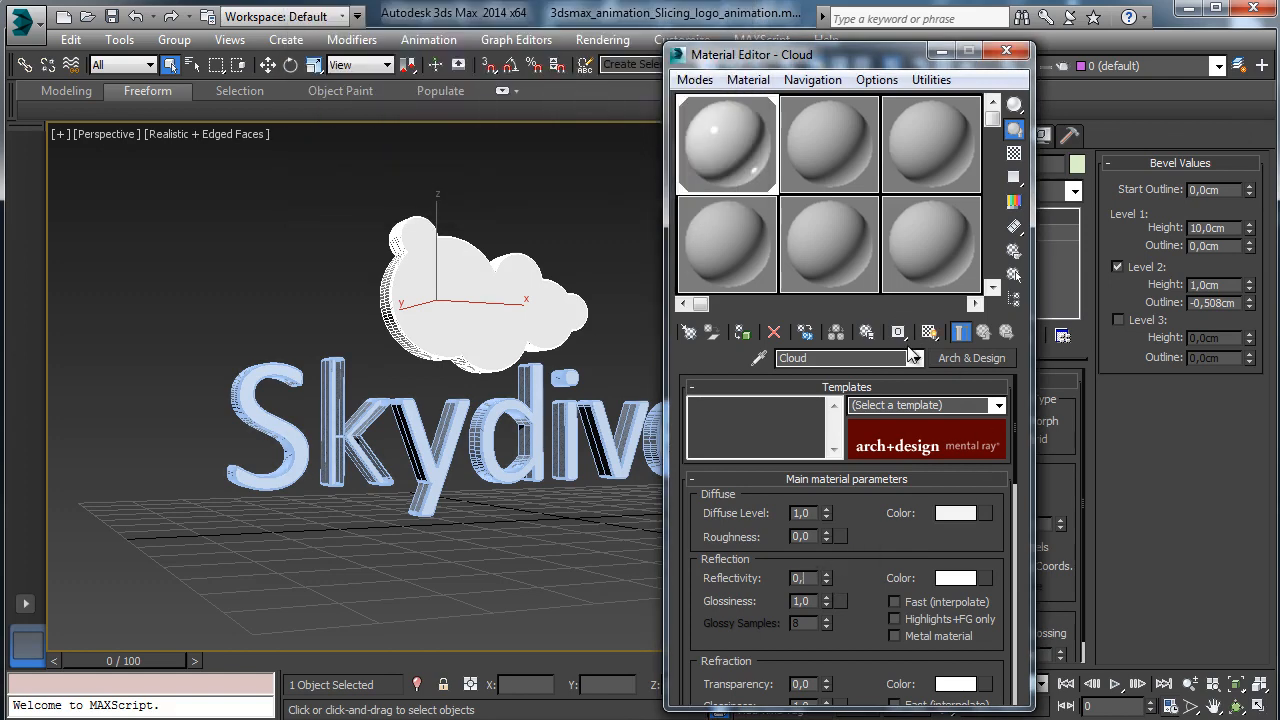
type("5")
key("Return")
Show the patterned background behind the Cloud material sample and lower the reflection glossiness below 1.0.
left_click(1014, 153)
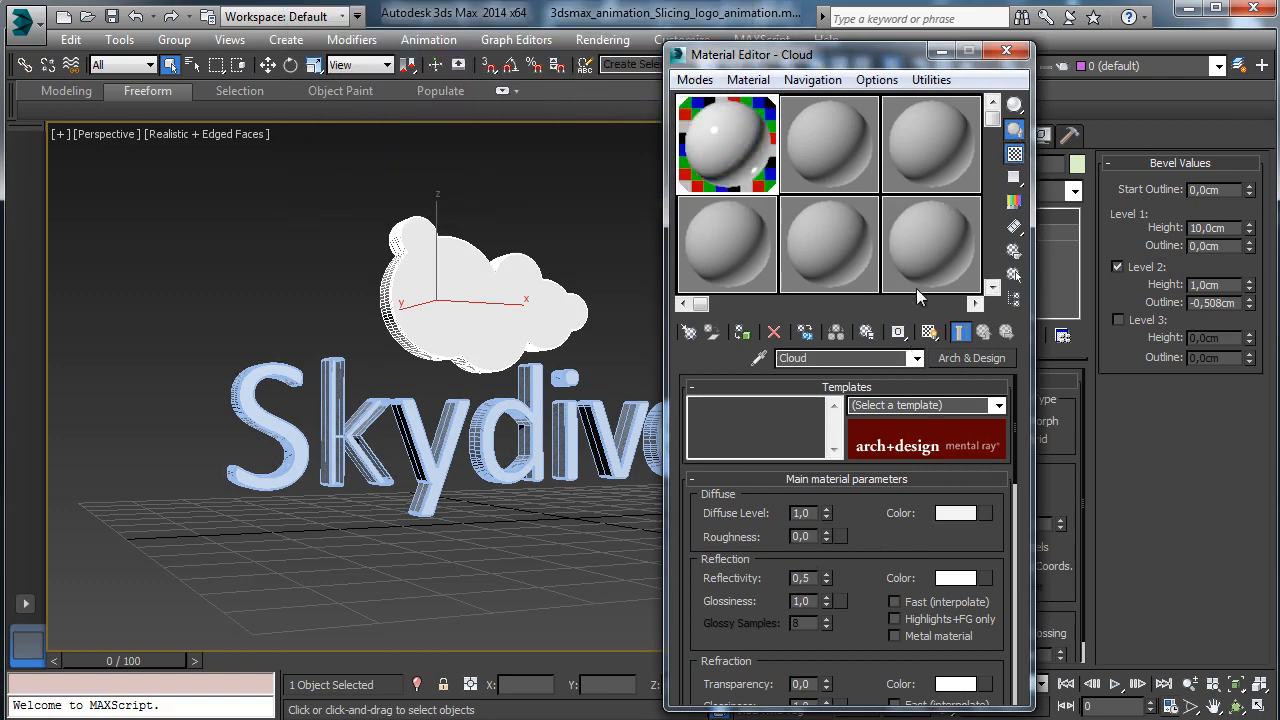
left_click_drag(826, 600, 828, 618)
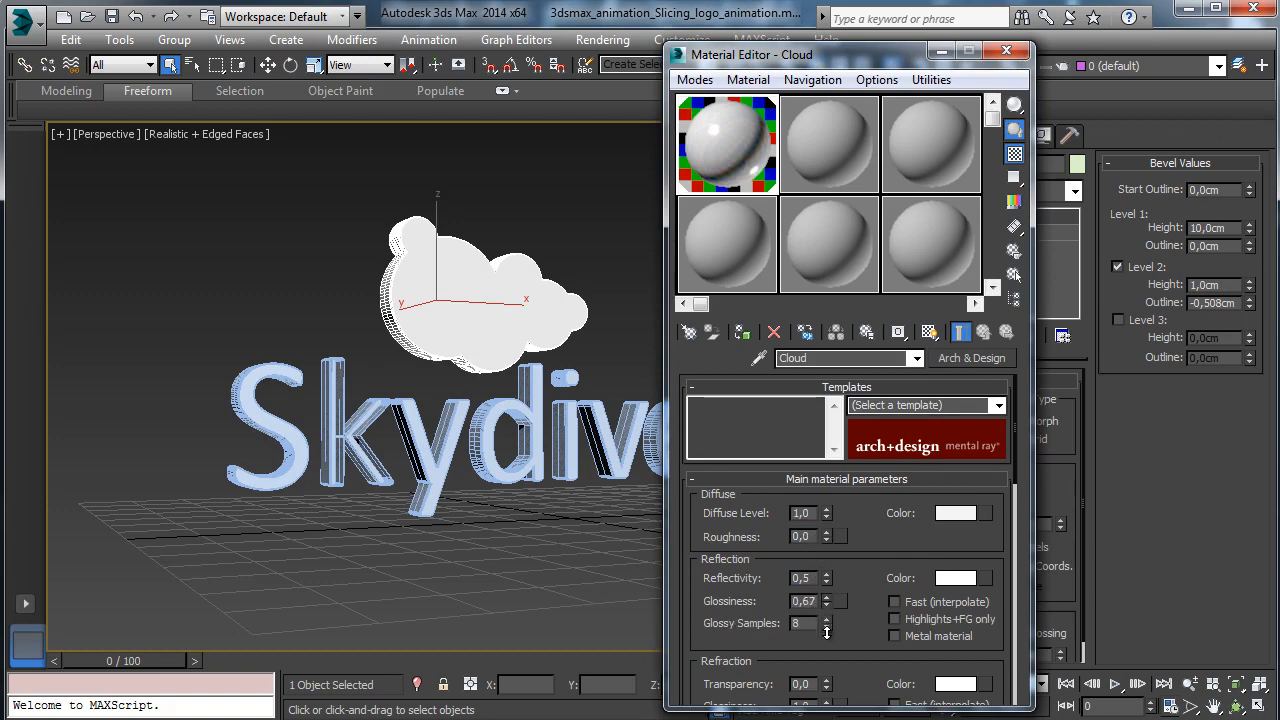
left_click_drag(826, 626, 826, 638)
Set the Cloud material's IOR to 1.65 and its BRDF to By IOR (fresnel reflections).
scroll(1000, 401, "down", 3)
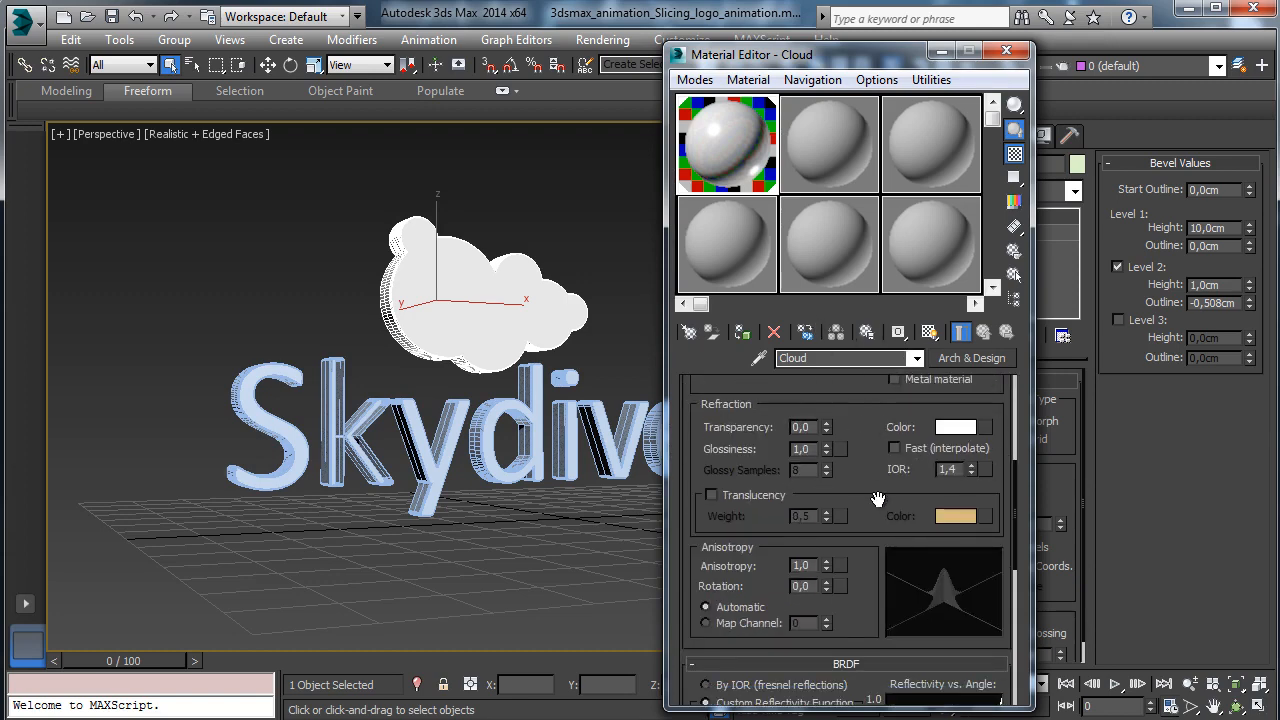
left_click_drag(878, 500, 883, 458)
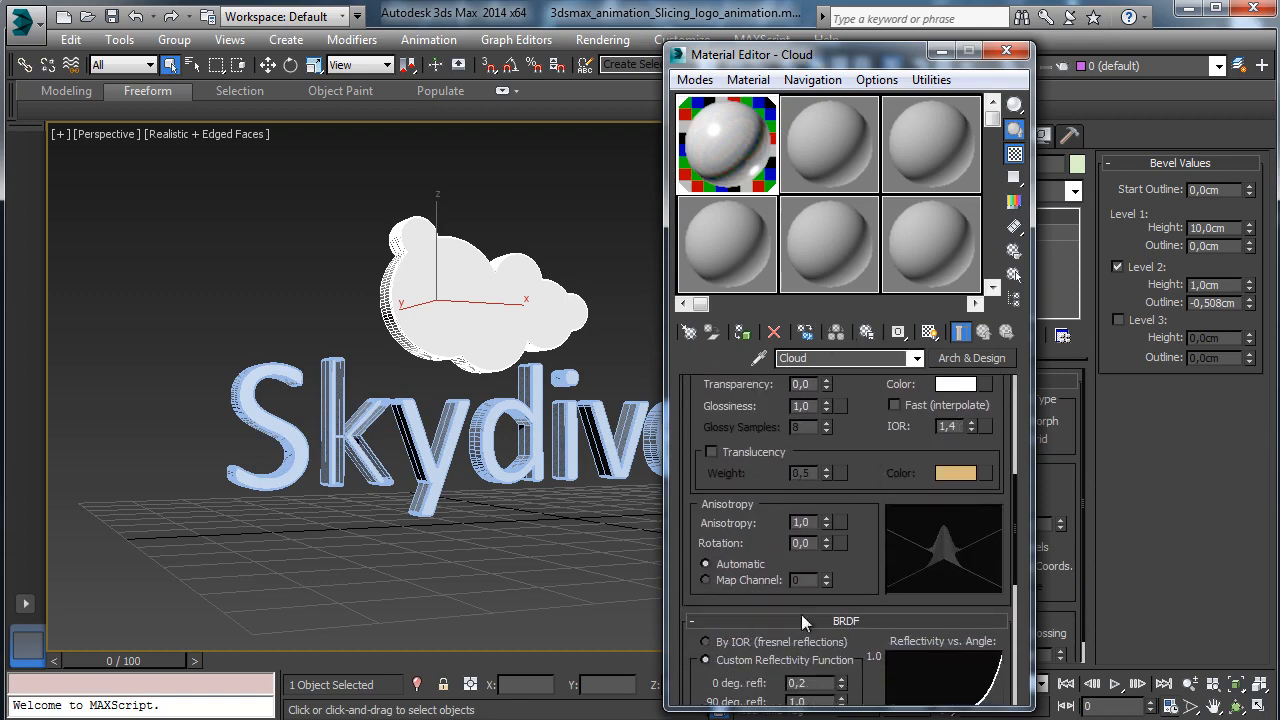
left_click_drag(923, 438, 970, 505)
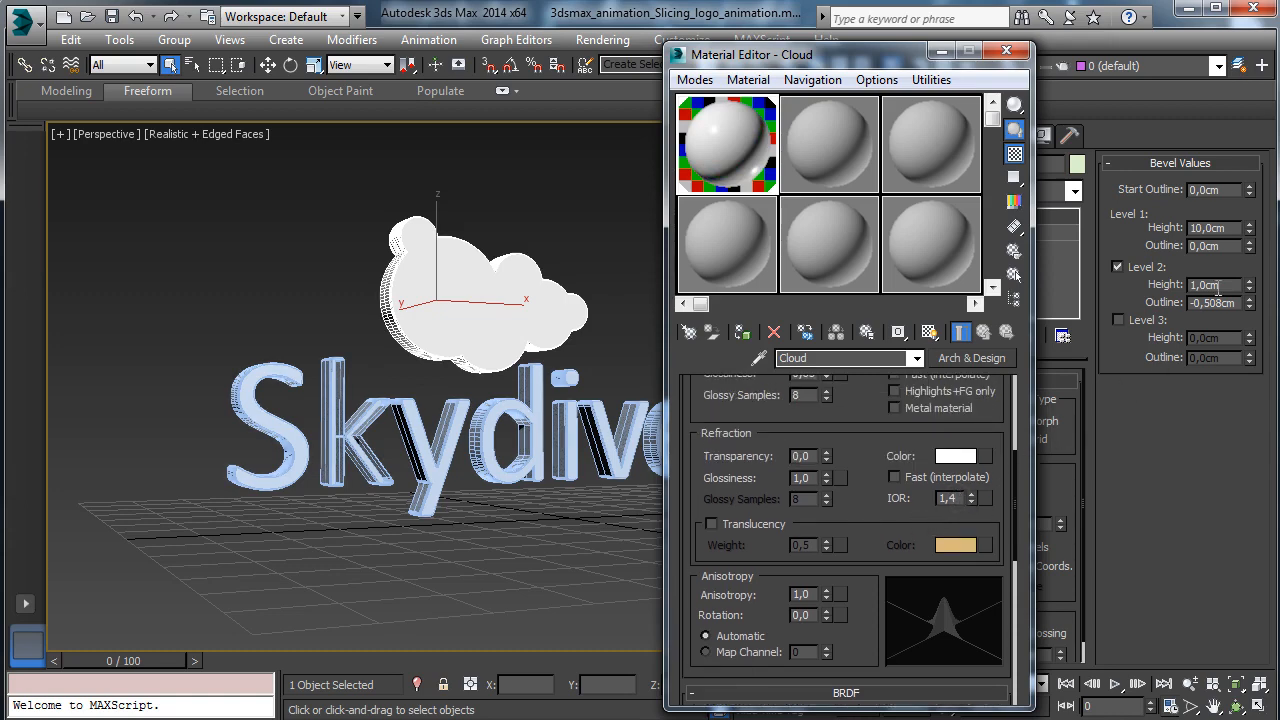
key("BackSpace")
type("65")
key("Return")
scroll(855, 417, "down", 2)
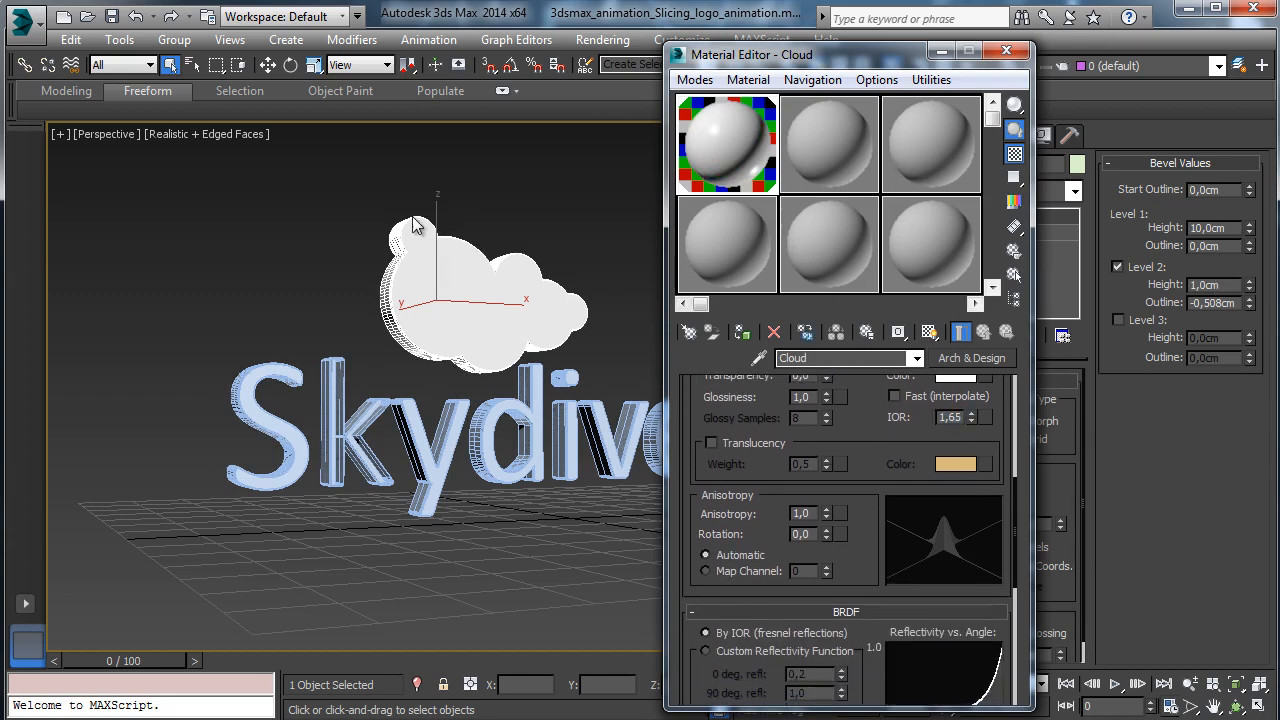
Select the Skydive text and name the second slot's material Text.
left_click(522, 415)
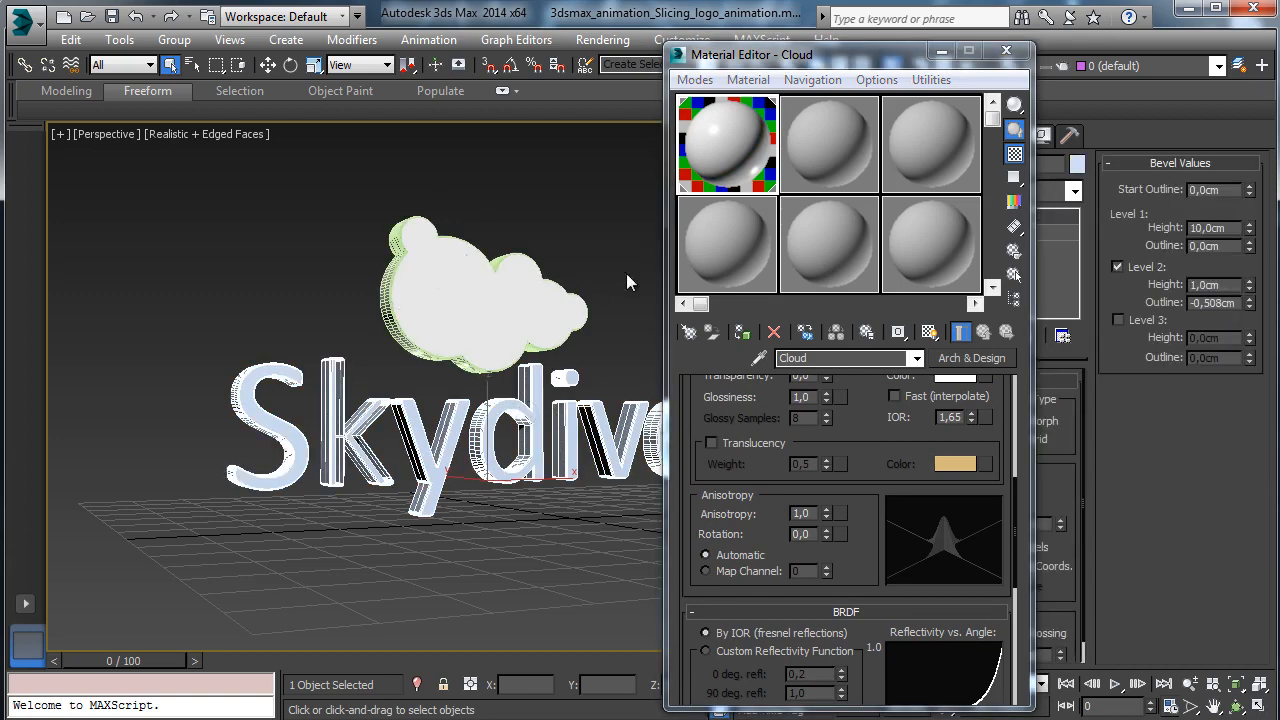
left_click(815, 151)
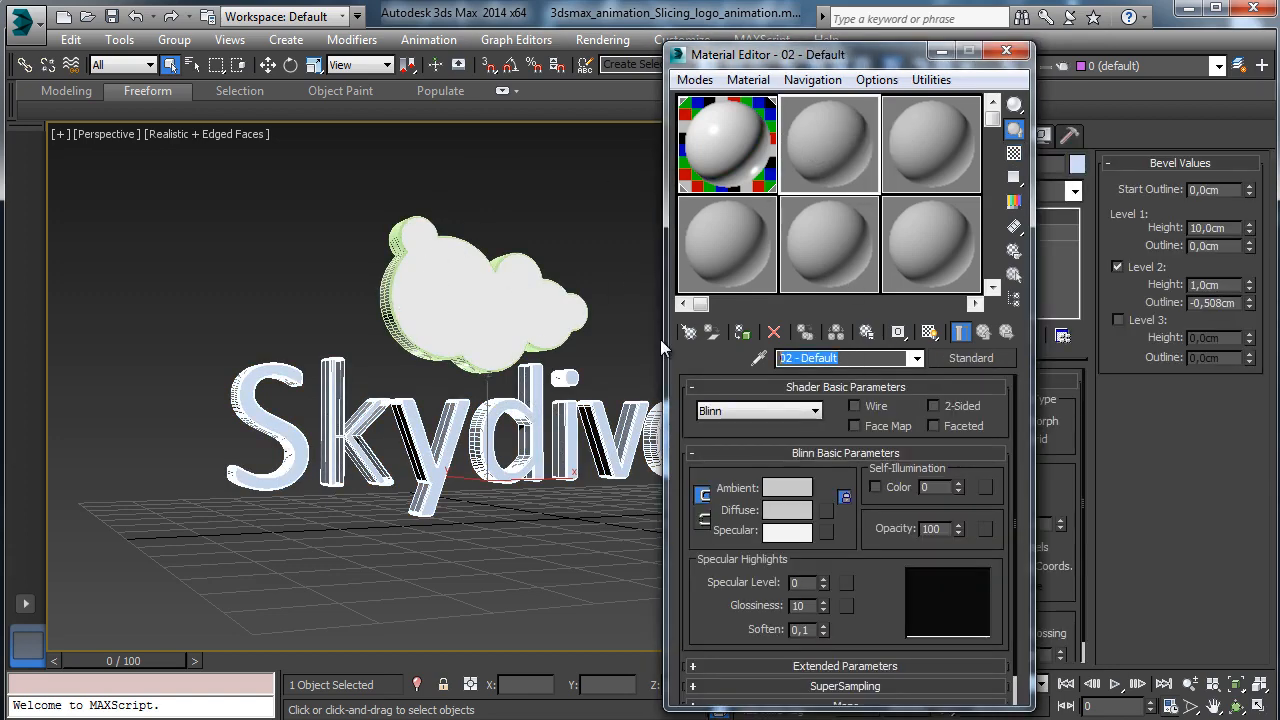
type("Text")
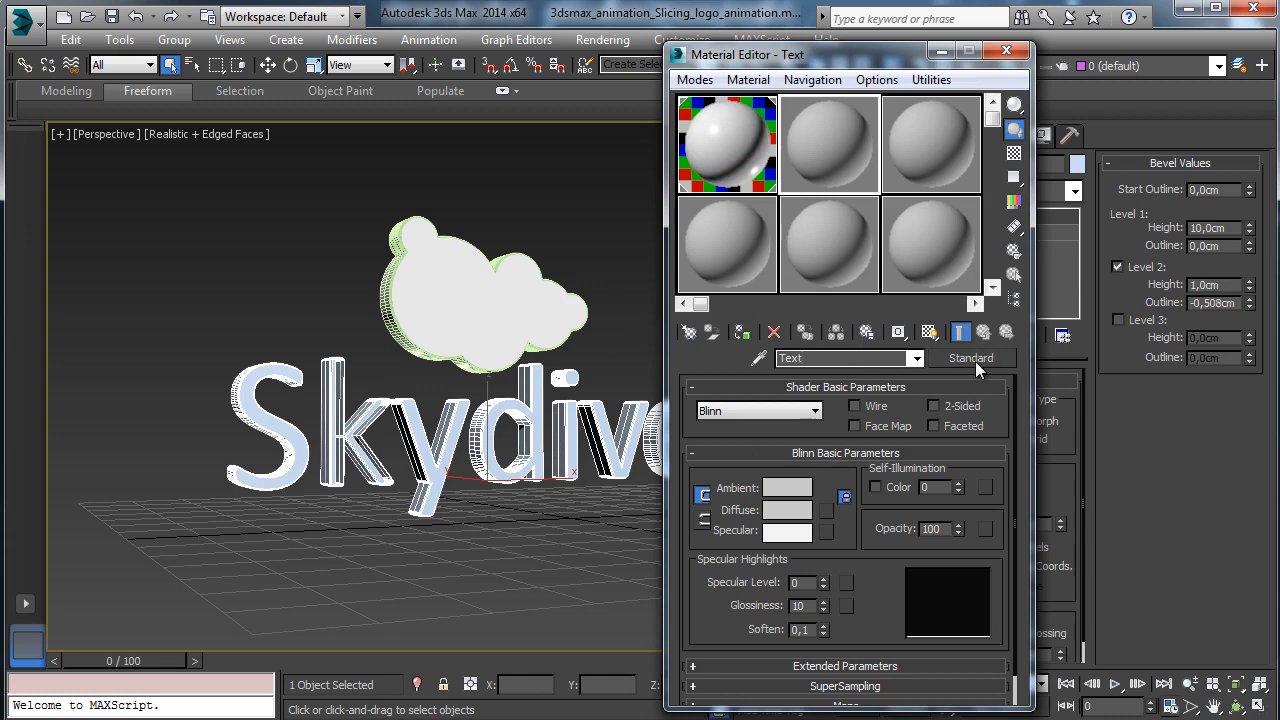
left_click(1237, 706)
left_click_drag(432, 410, 465, 414)
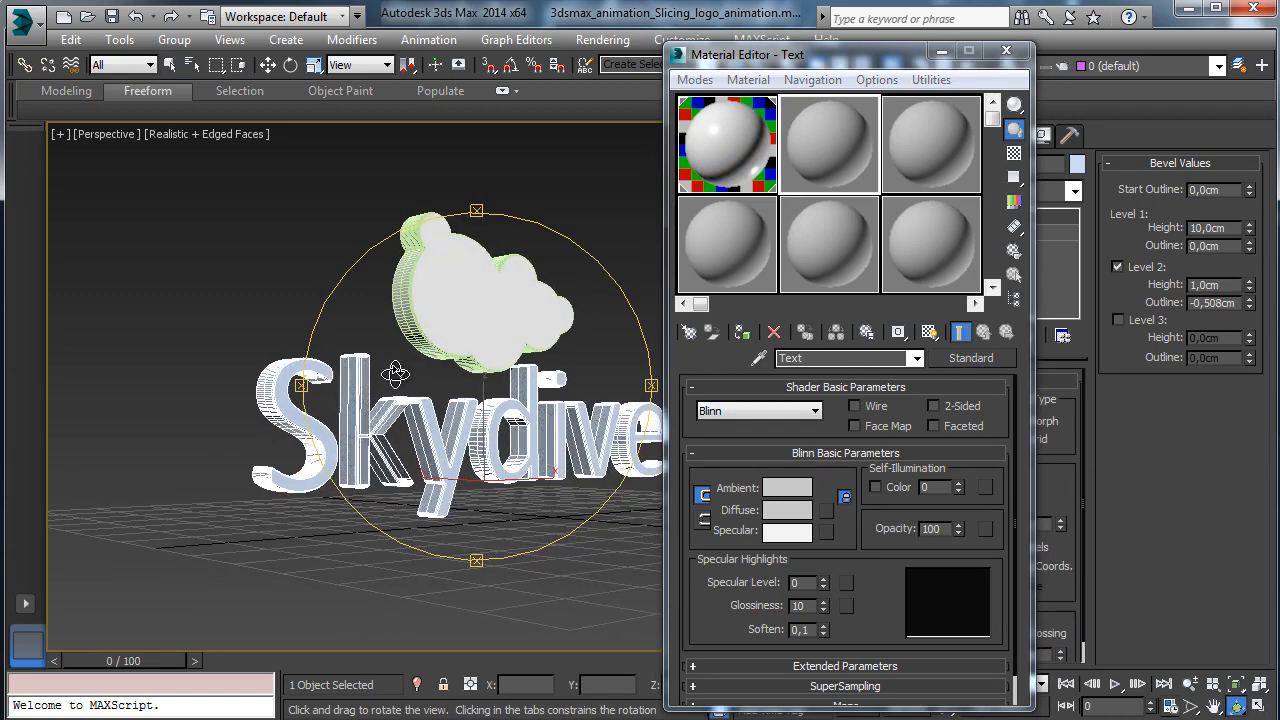
left_click_drag(493, 452, 511, 472)
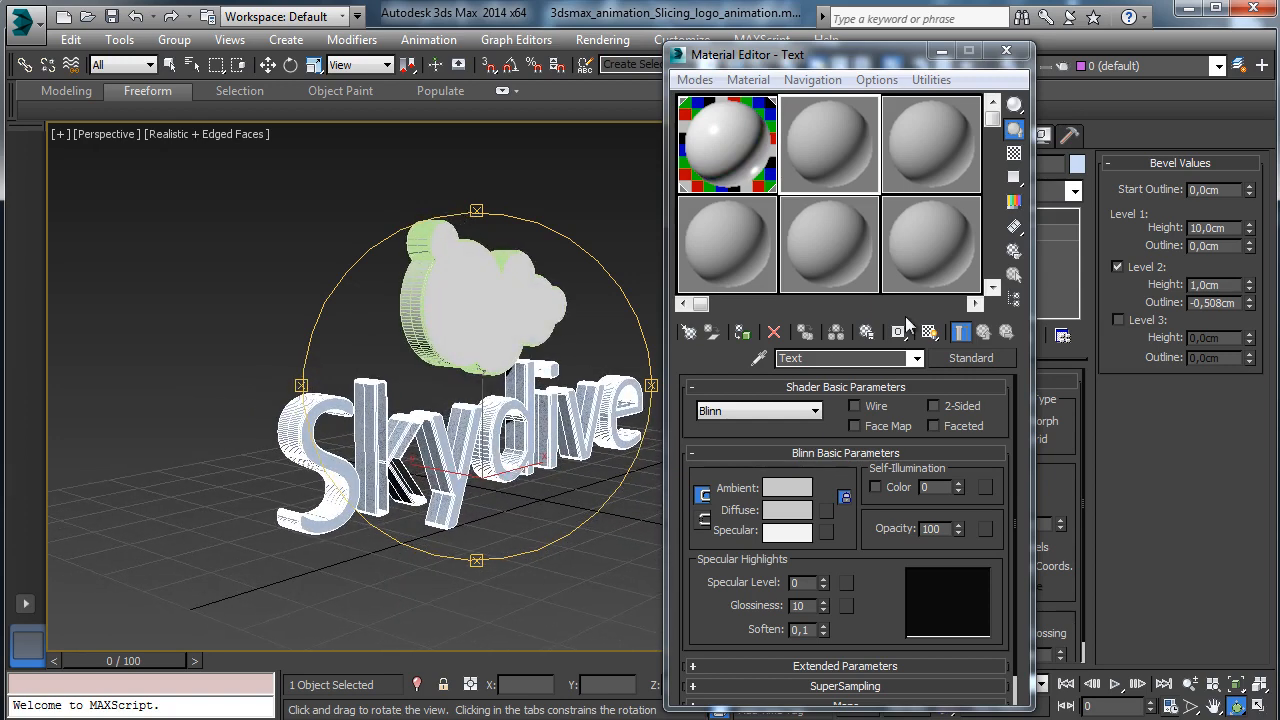
Assign the Text material to the Skydive text and convert it to Blend, keeping the old material as a sub-material.
left_click(968, 358)
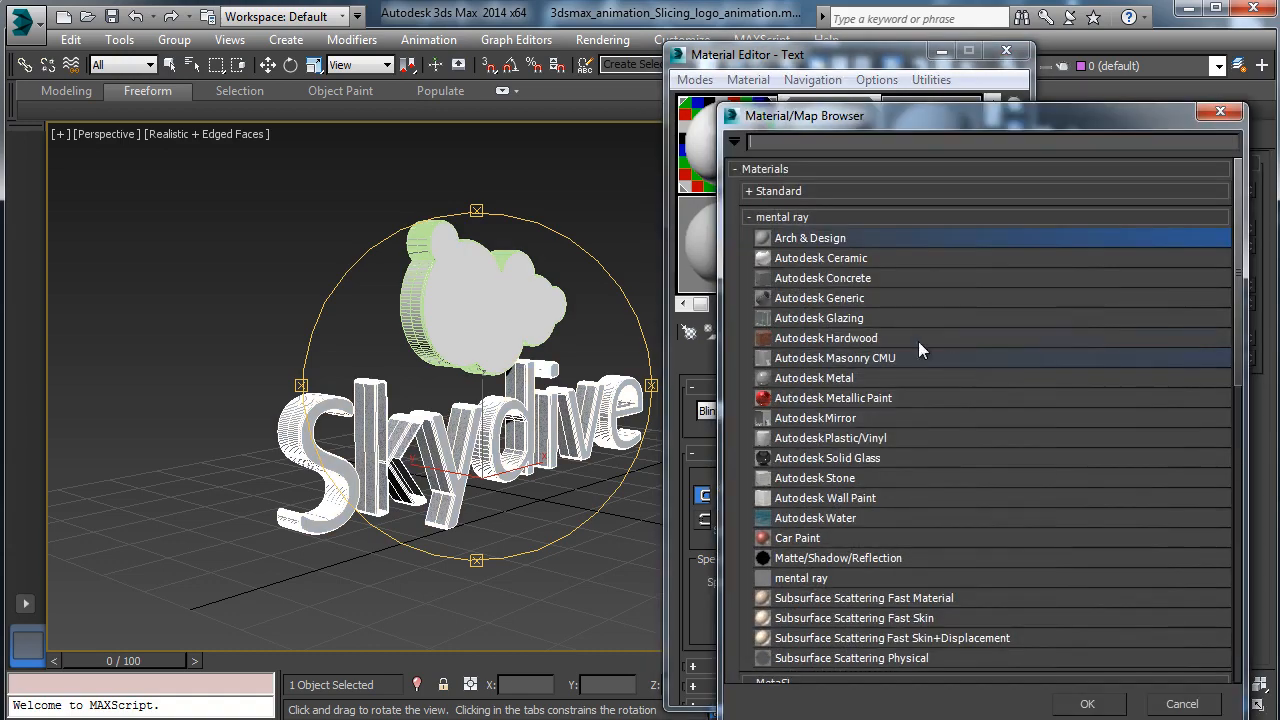
left_click(817, 216)
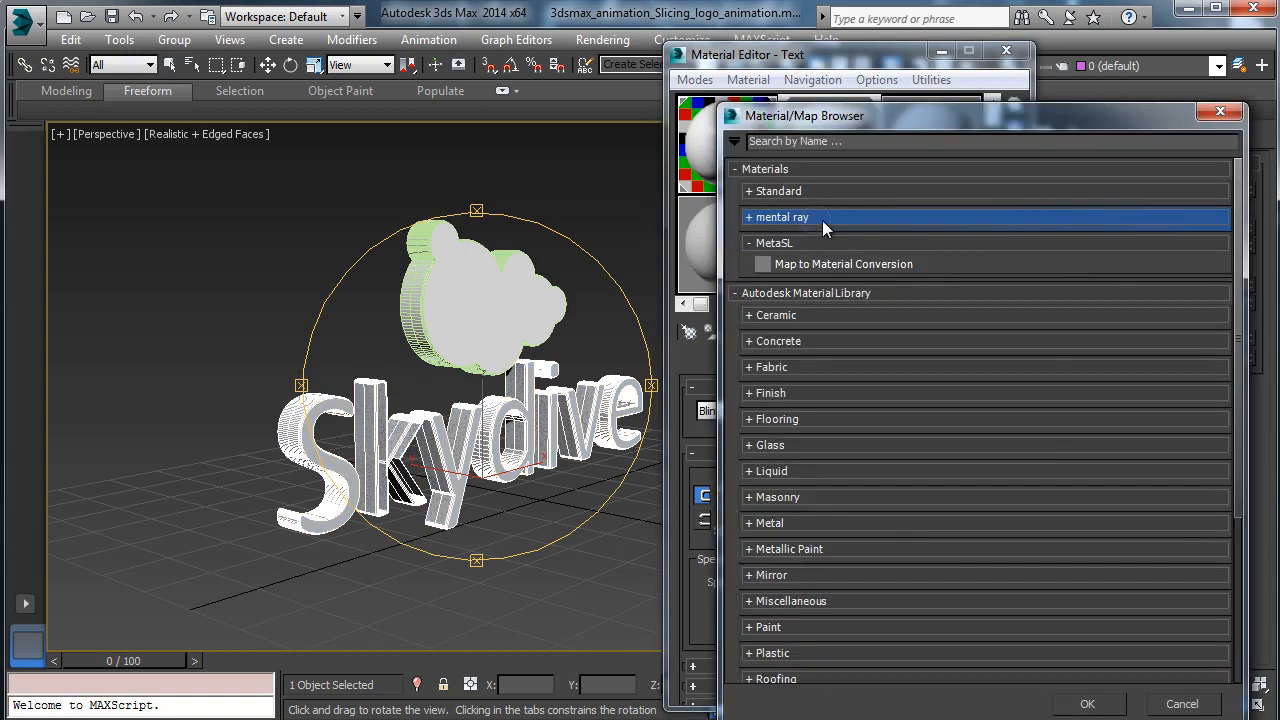
left_click(803, 191)
double_click(797, 231)
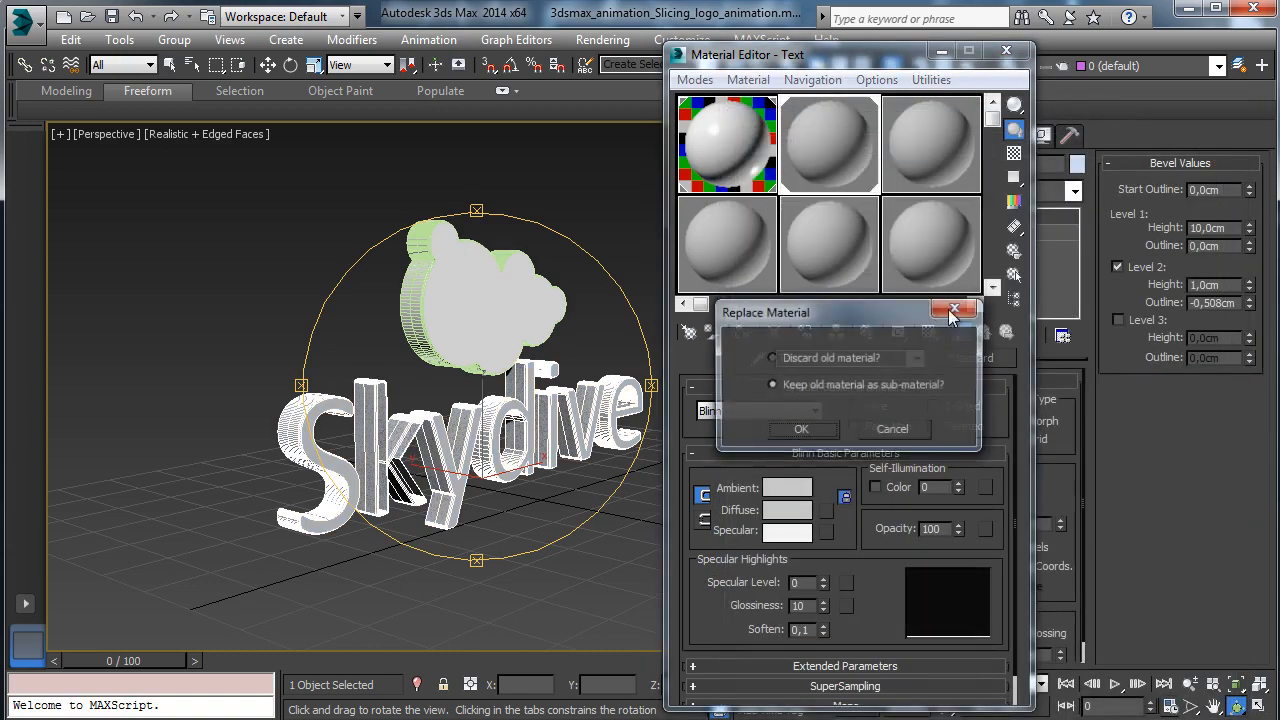
left_click(821, 430)
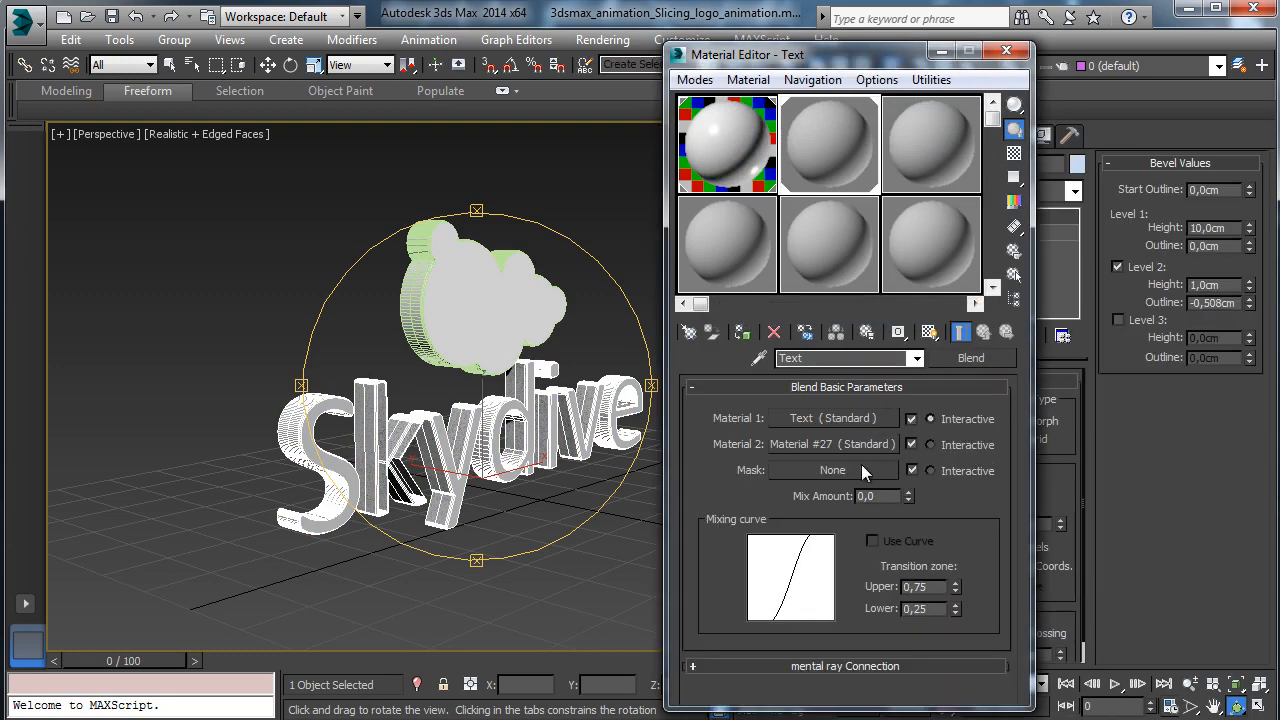
Use a Gradient Ramp map as the Blend material's mask and show that map in the viewport.
left_click(861, 470)
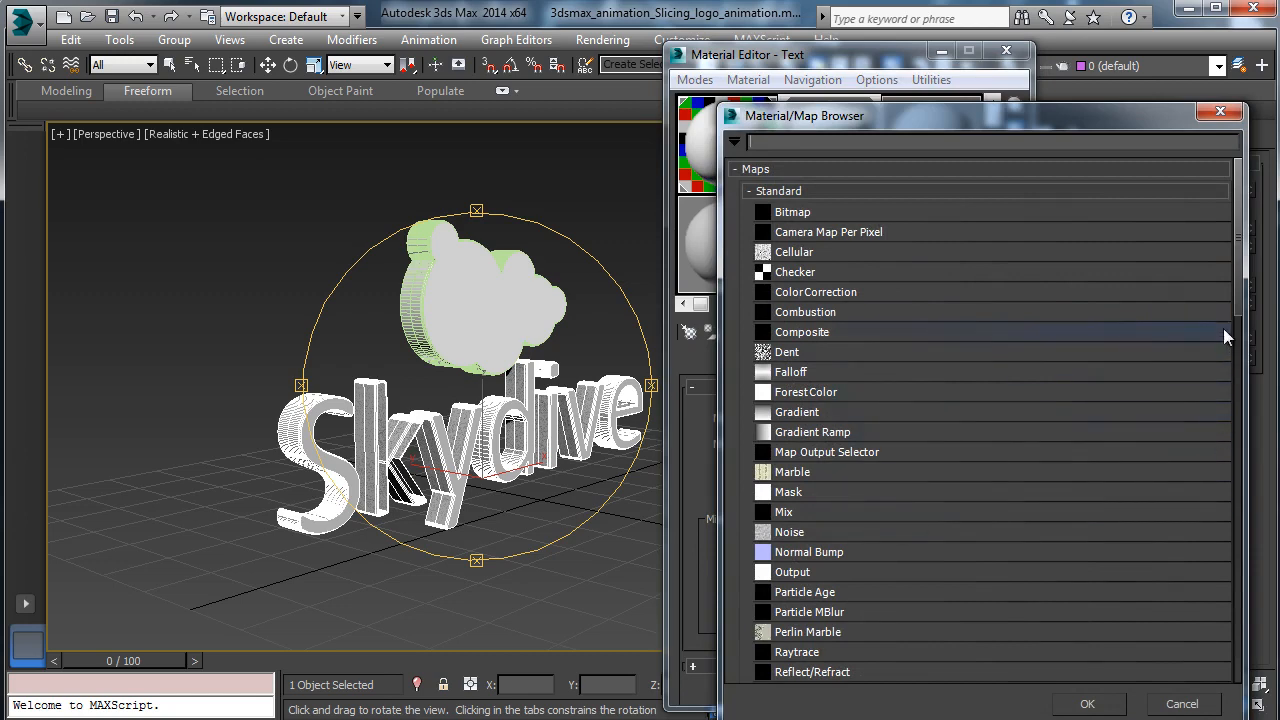
scroll(1225, 320, "down", 3)
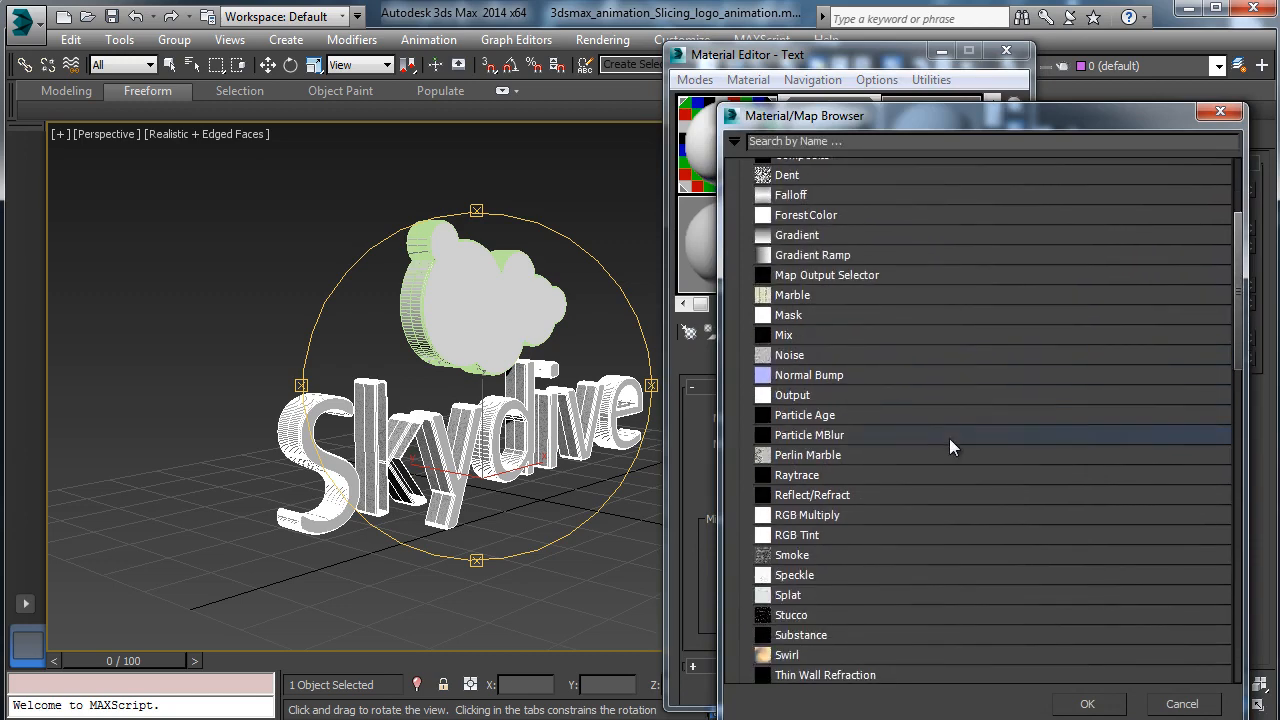
double_click(826, 255)
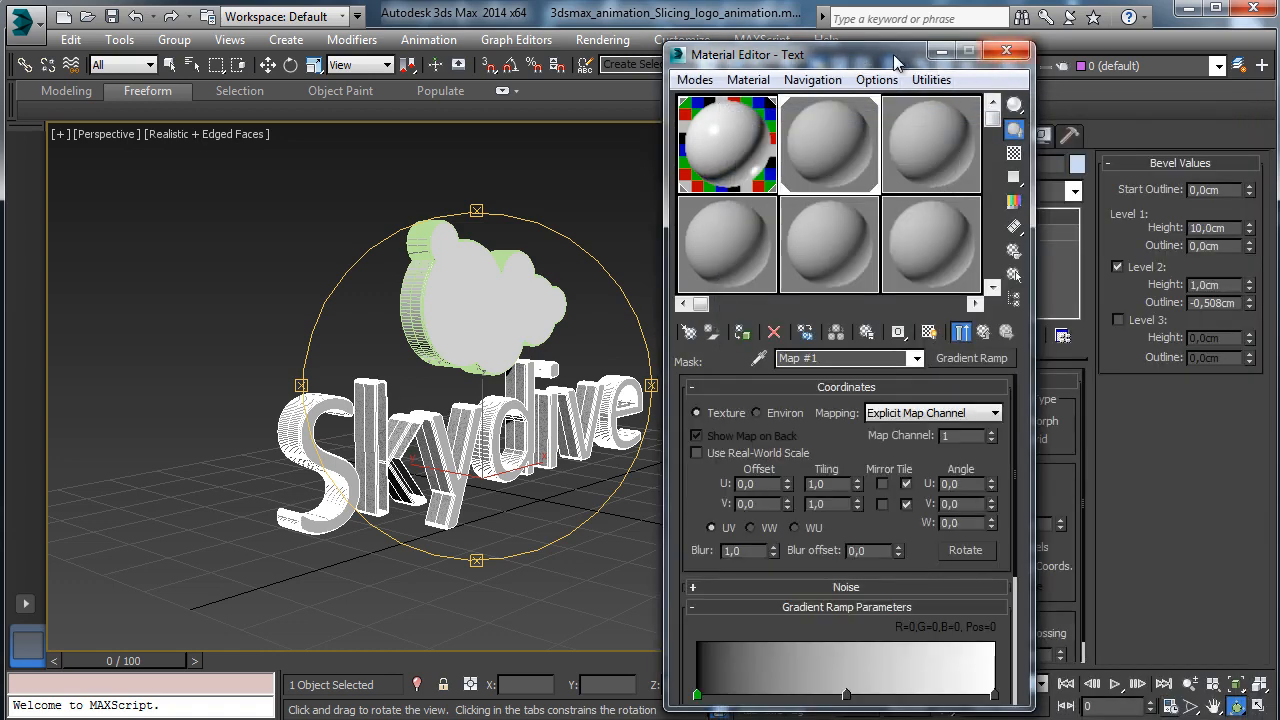
left_click_drag(893, 54, 796, 46)
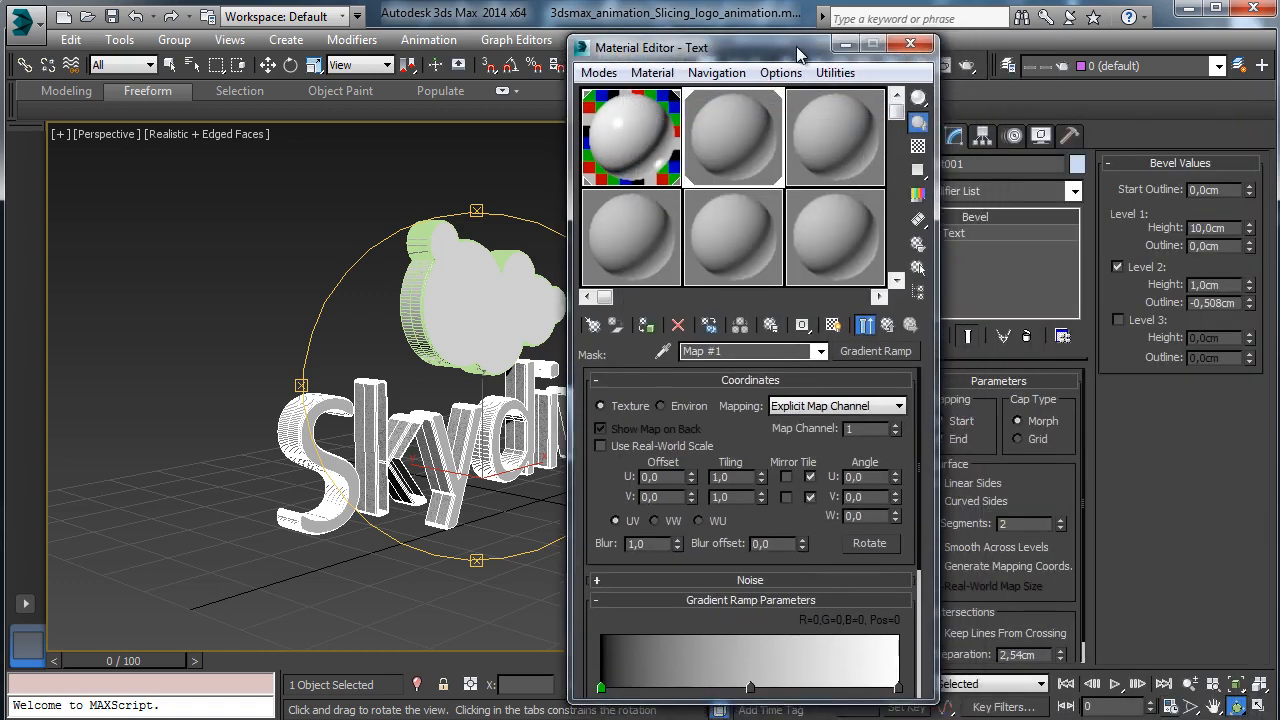
left_click(833, 325)
Minimize the Material Editor and add a UVW Map modifier to the Skydive text.
left_click(1190, 684)
left_click_drag(465, 427, 464, 400)
left_click(847, 45)
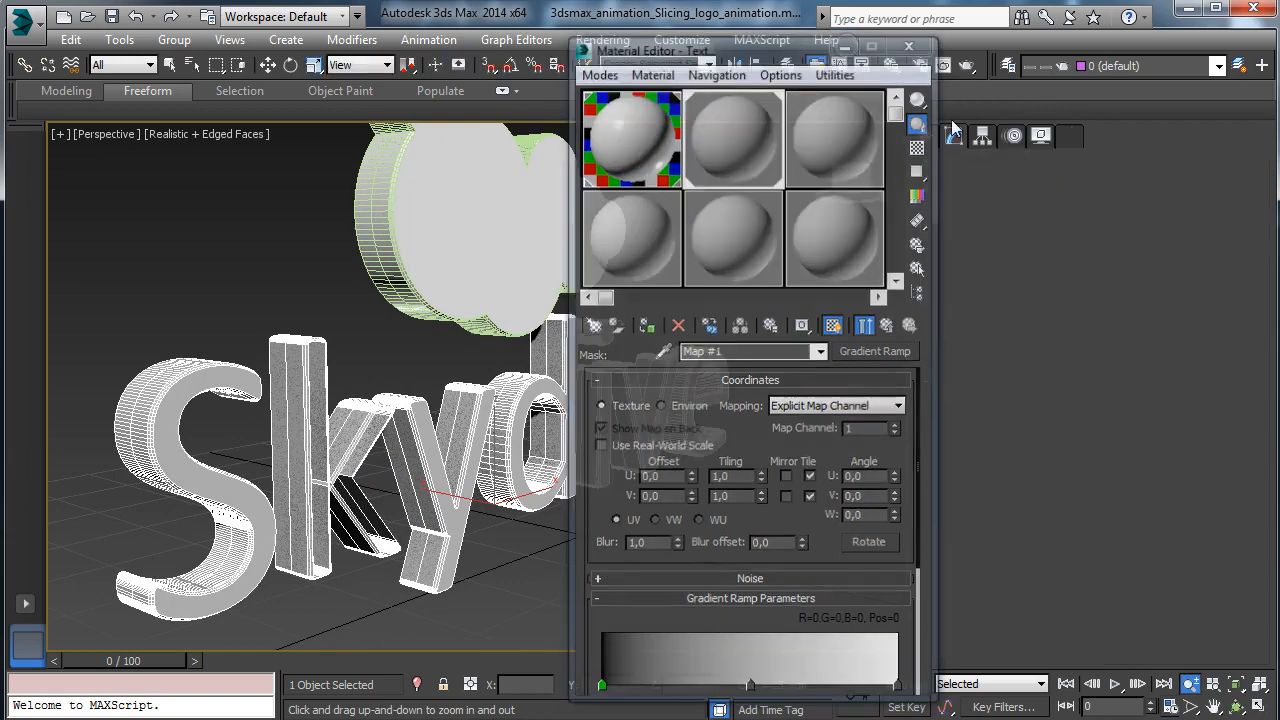
left_click(1076, 190)
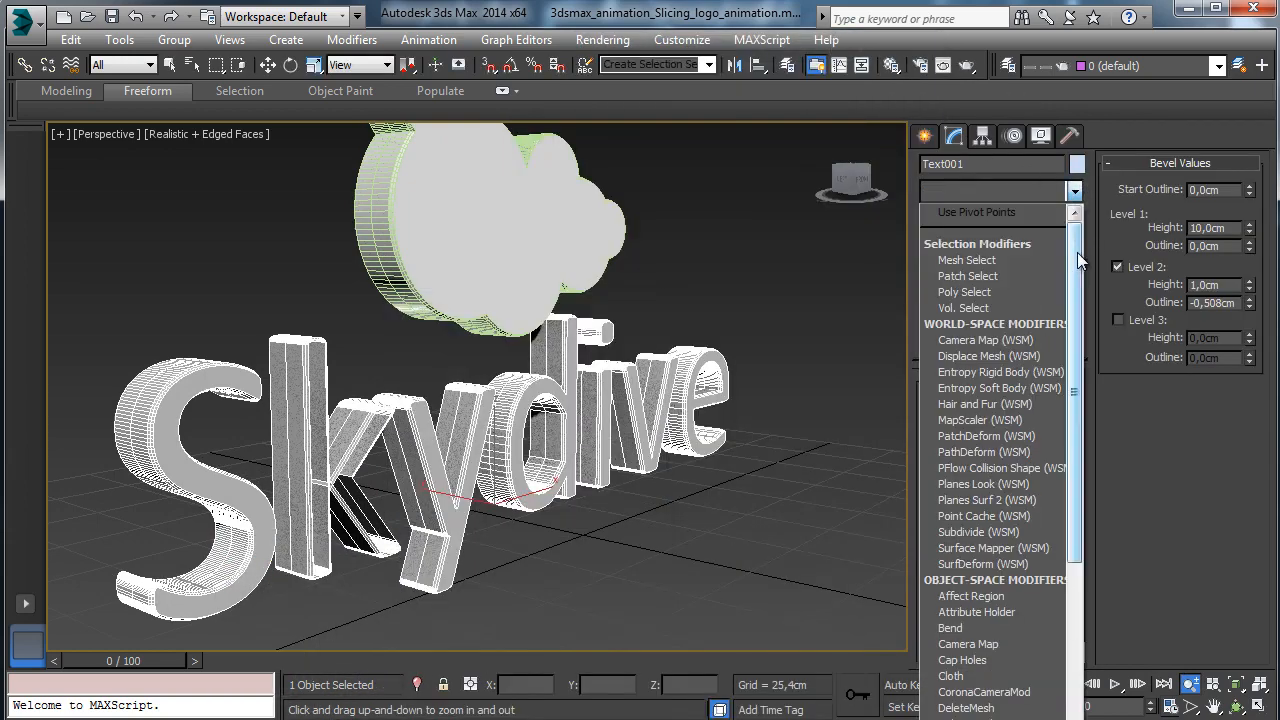
left_click_drag(1075, 225, 1078, 706)
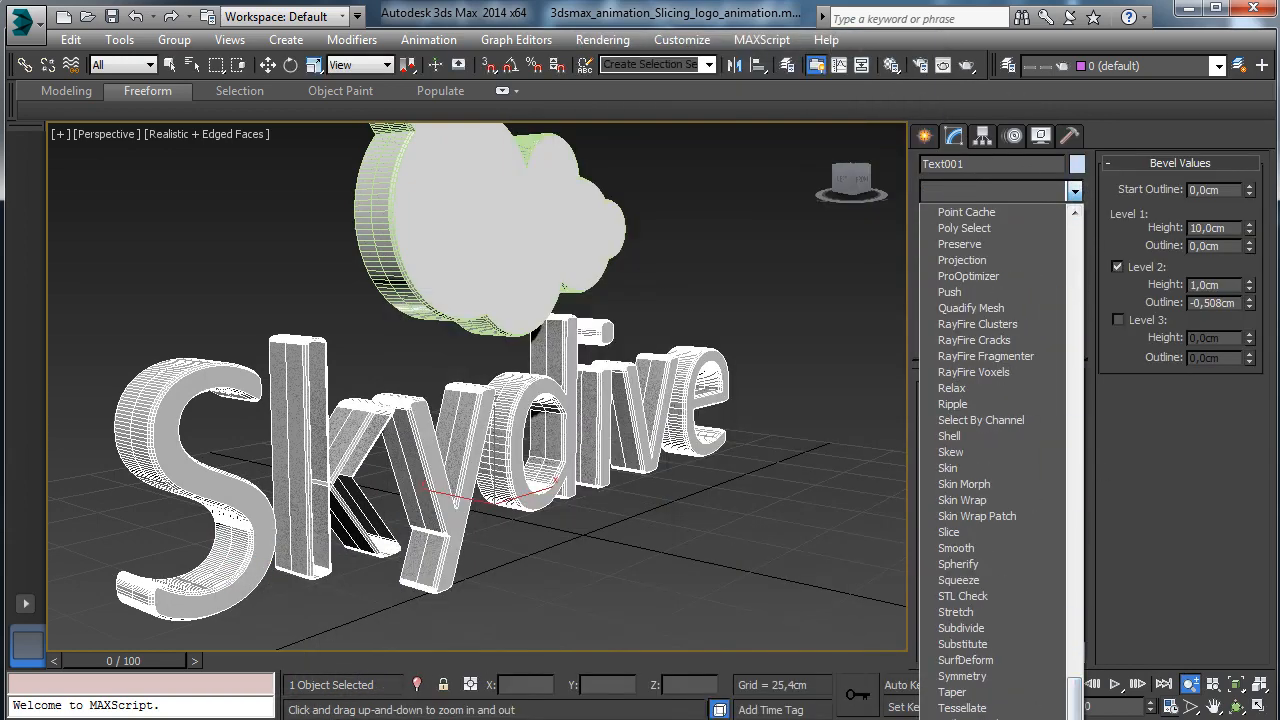
left_click(966, 718)
Align the text's UVW mapping to the X axis, fit it to the object, and bring back the Material Editor.
left_click_drag(1062, 529, 1031, 279)
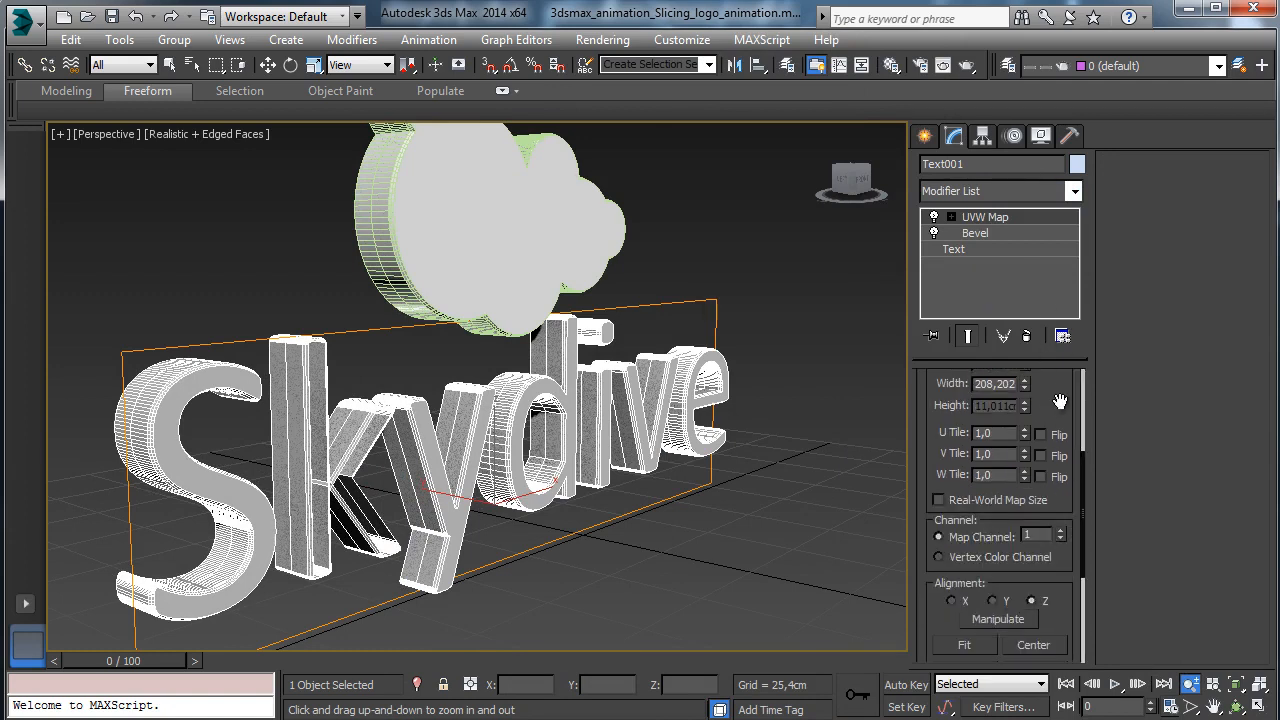
left_click_drag(1050, 444, 1048, 510)
left_click_drag(1048, 423, 1048, 362)
scroll(1048, 362, "down", 3)
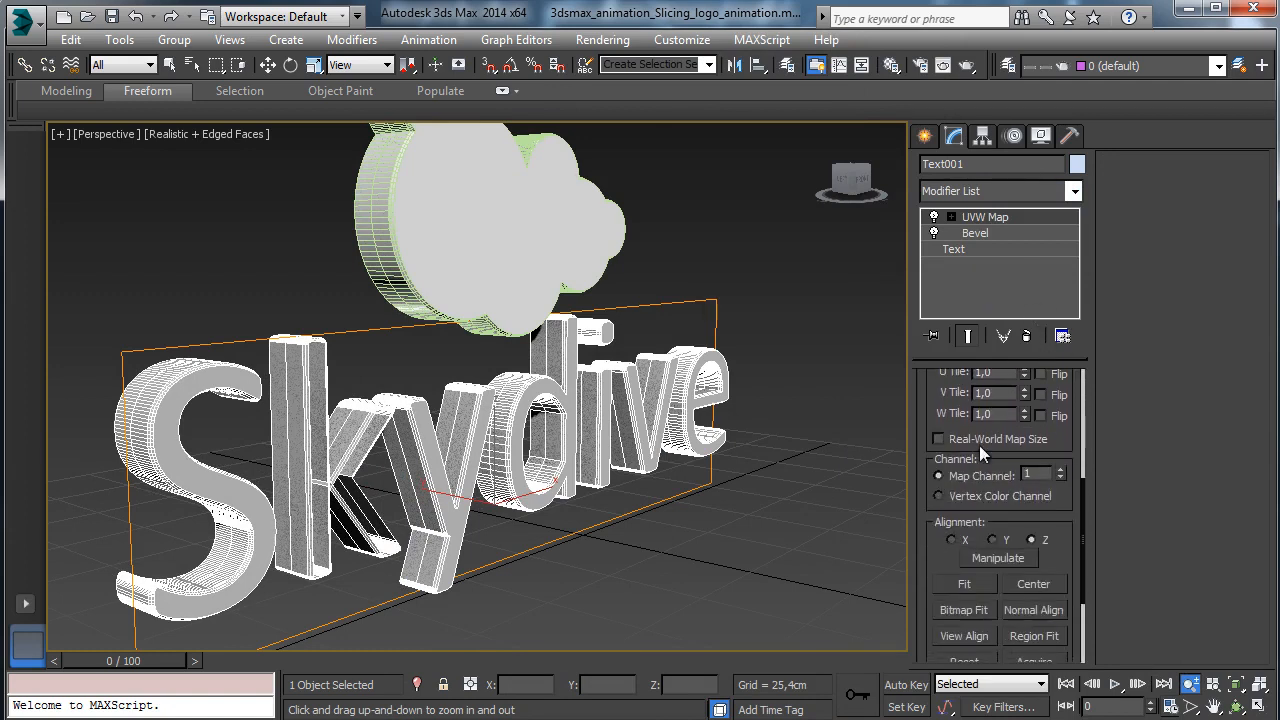
left_click(954, 540)
left_click(963, 585)
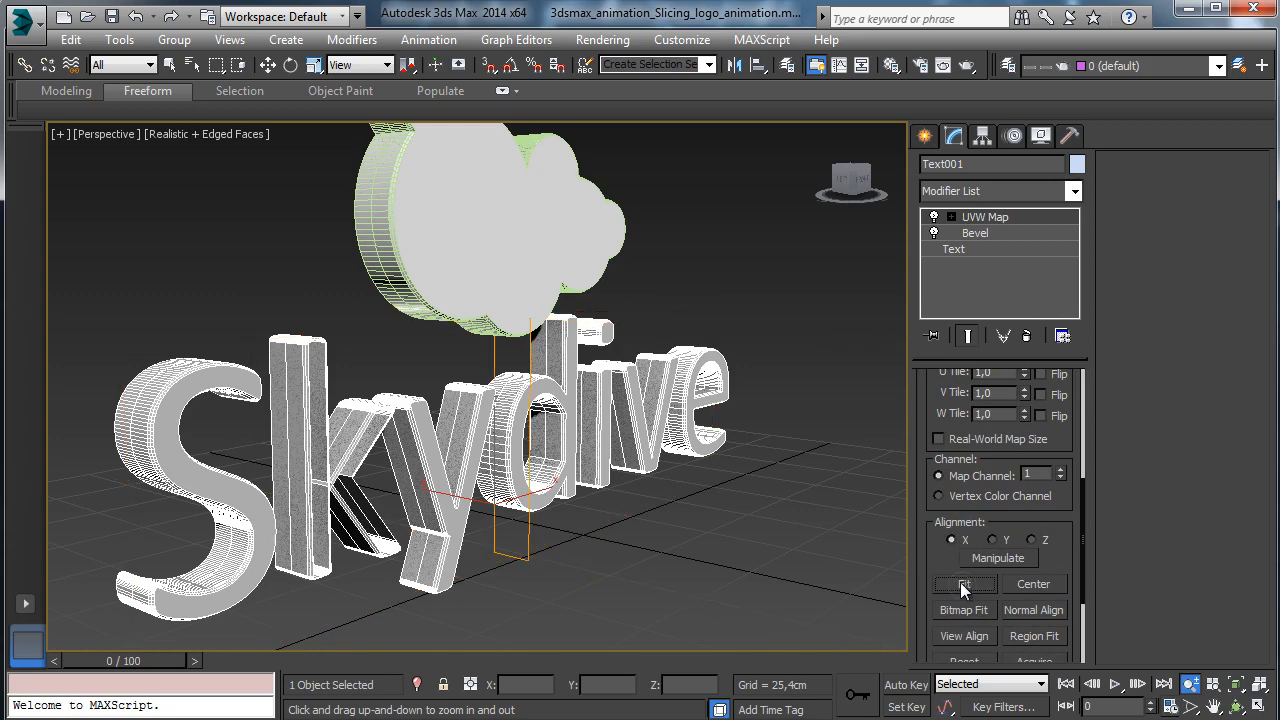
left_click(917, 65)
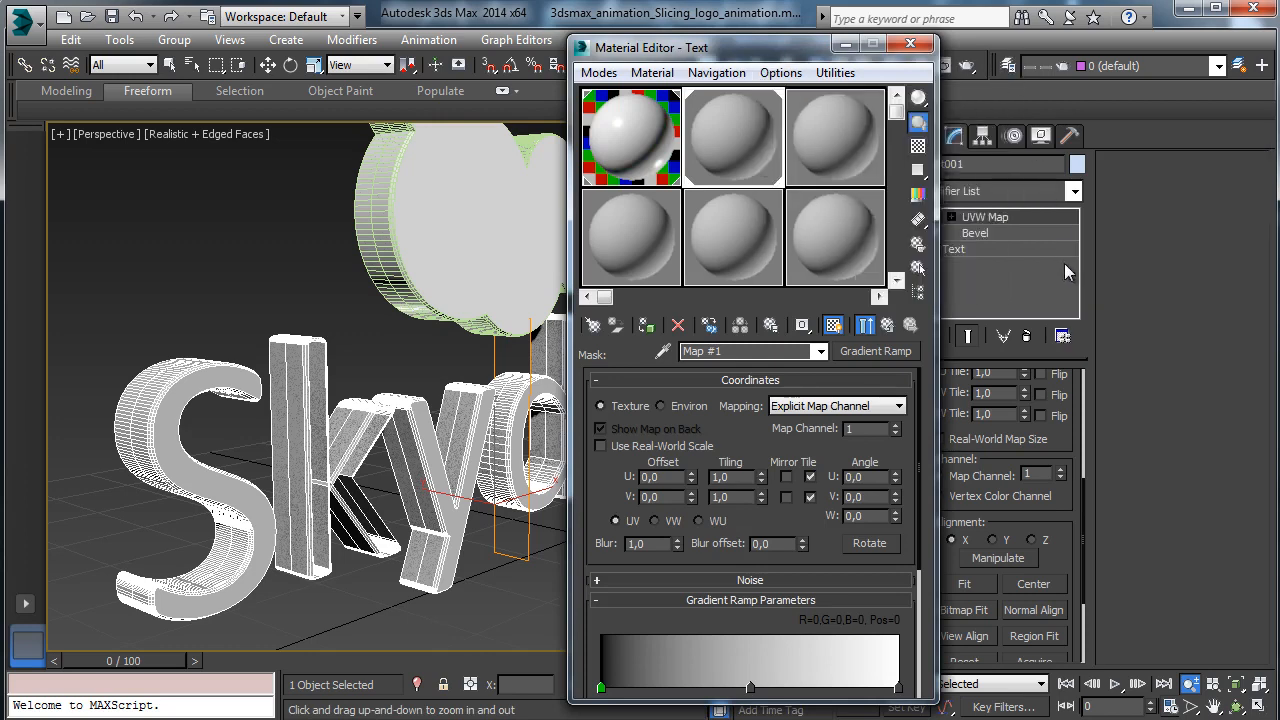
Set the Gradient Ramp mask's map channel to 2 and switch the perspective viewport's shading to Shaded.
left_click_drag(793, 54, 1094, 46)
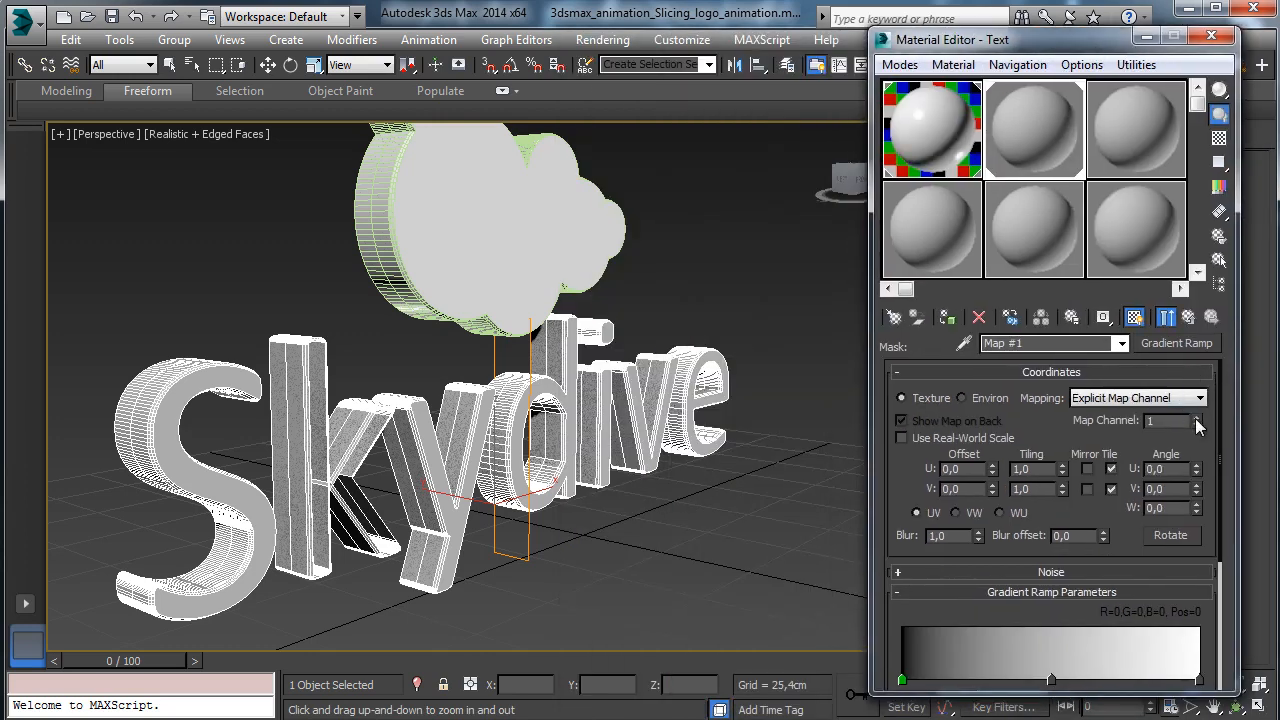
left_click(1196, 417)
left_click(234, 139)
left_click(262, 180)
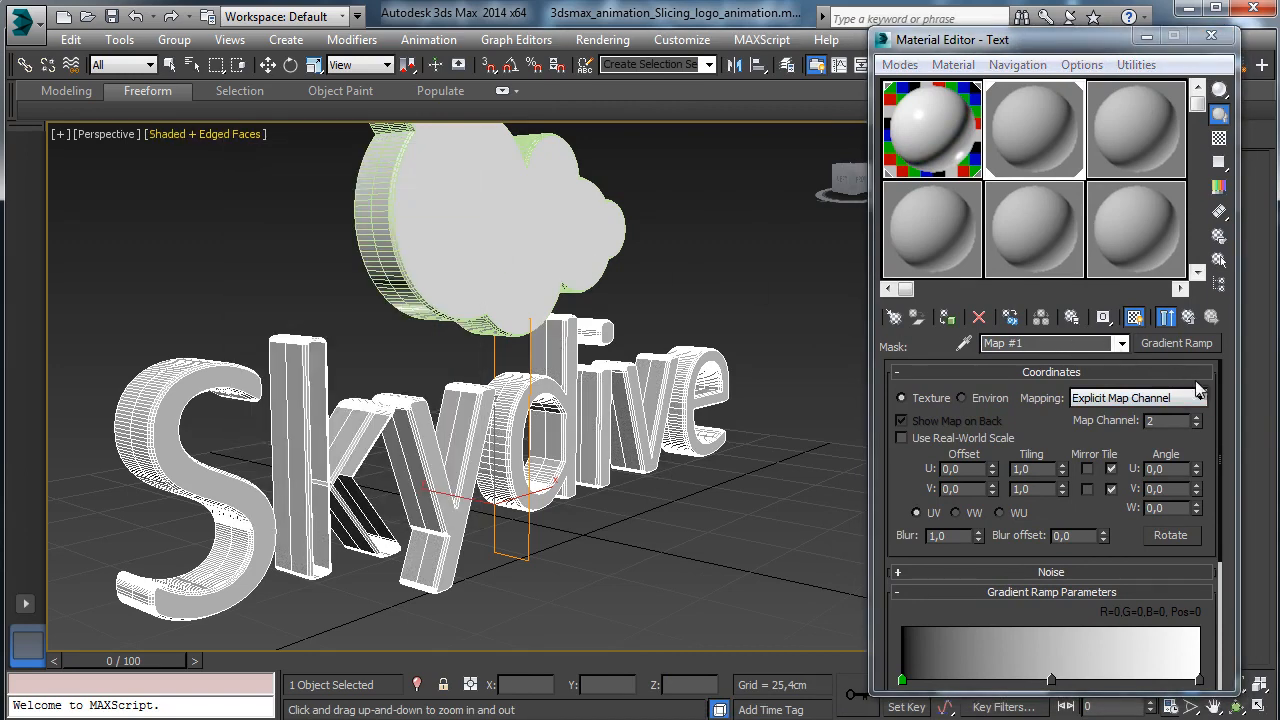
left_click(1051, 680)
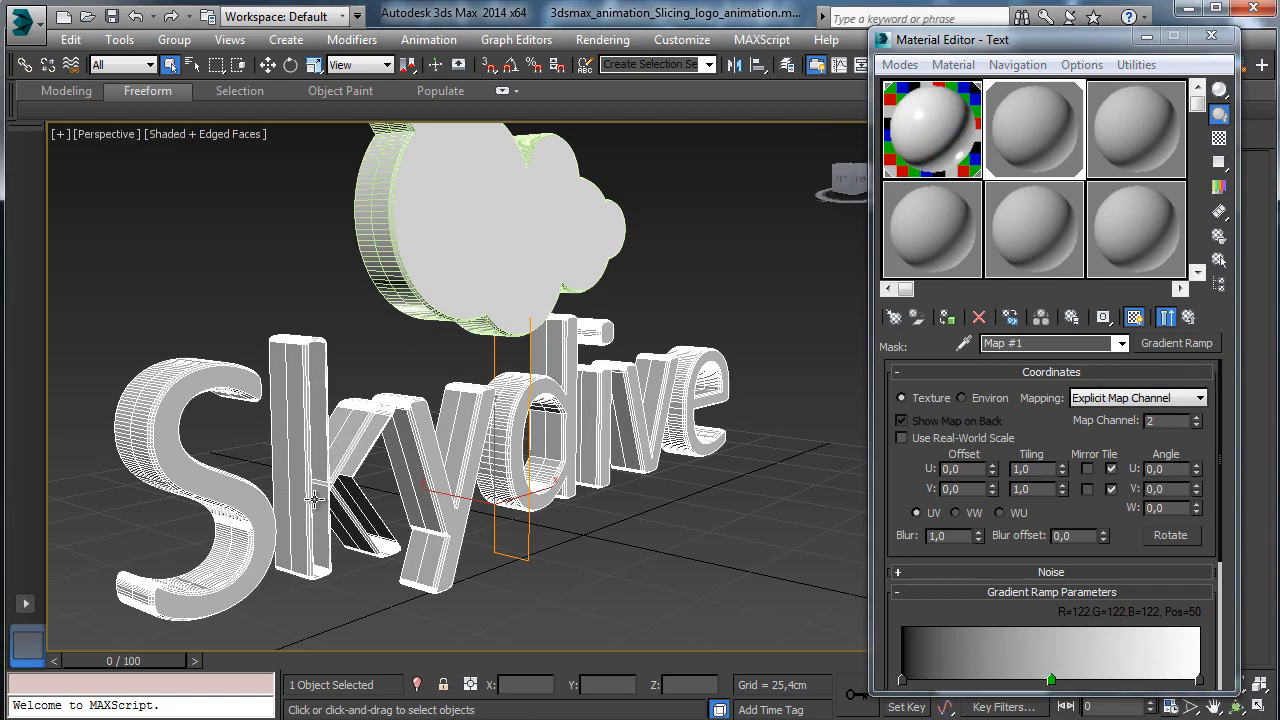
Enable Generate Mapping Coords. and Keep Lines From Crossing in the Skydive text's Bevel modifier.
left_click(1146, 38)
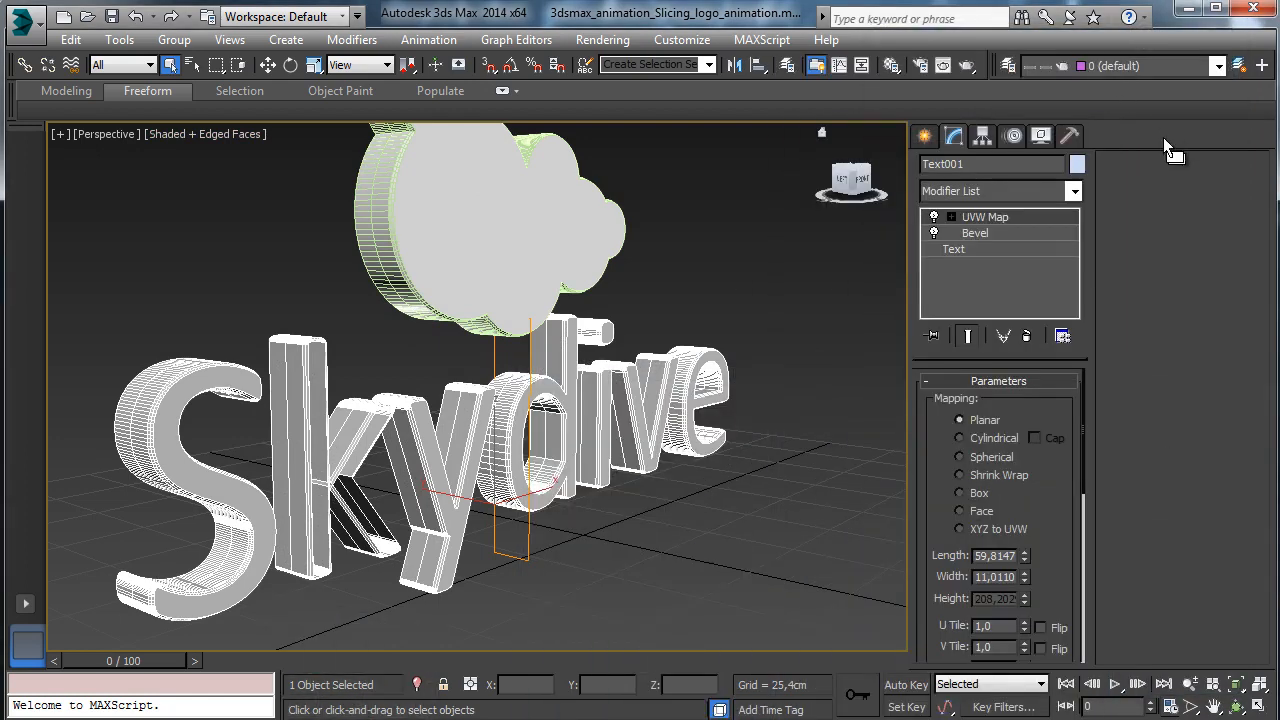
left_click(997, 237)
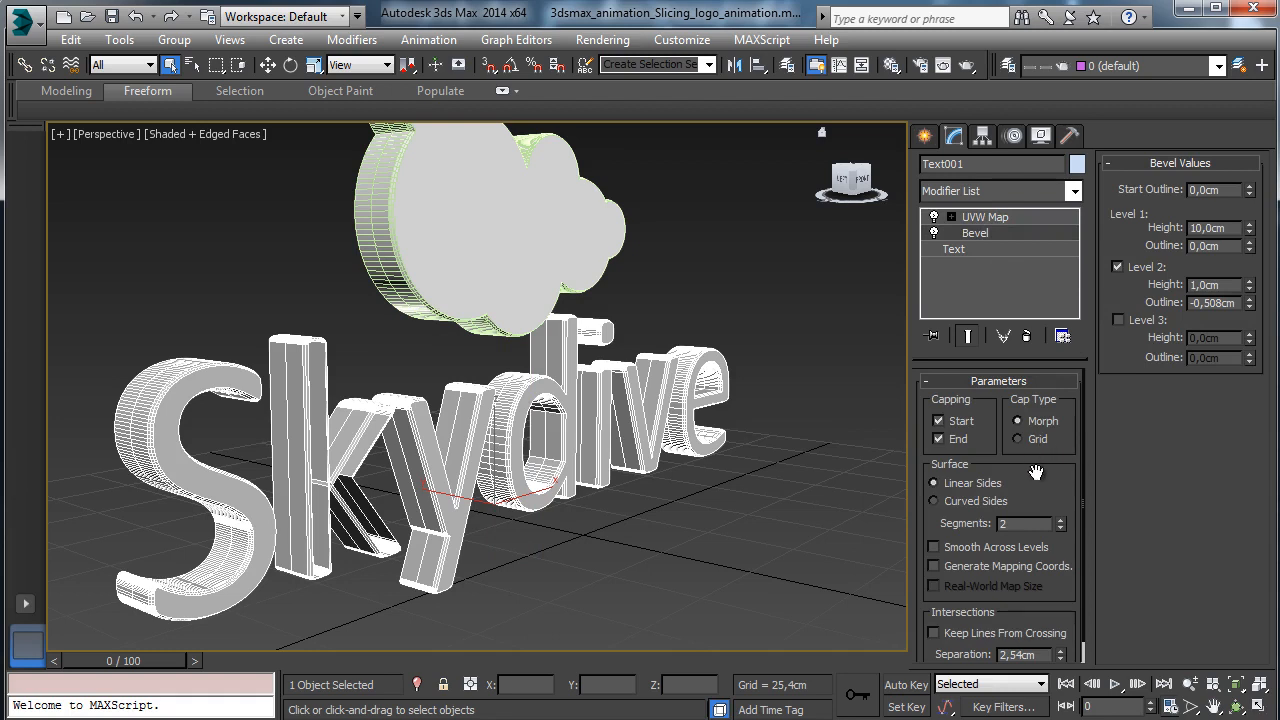
scroll(1040, 470, "down", 1)
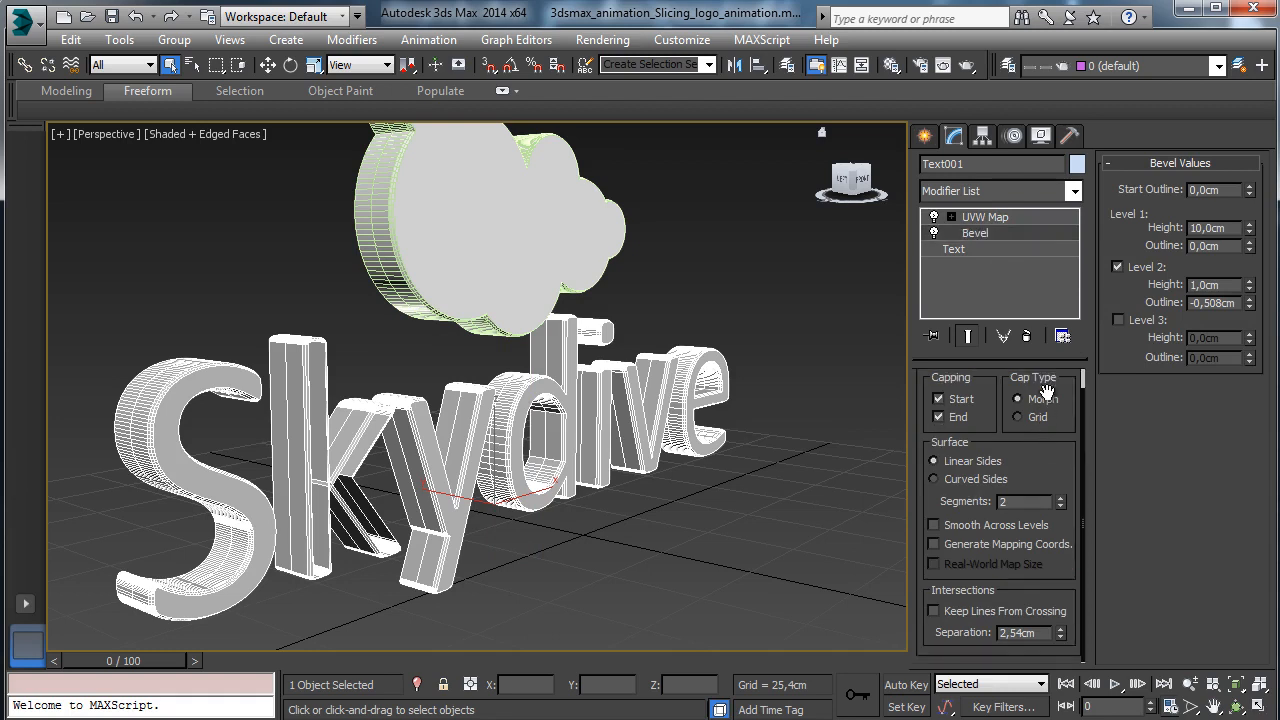
left_click(935, 544)
left_click(956, 610)
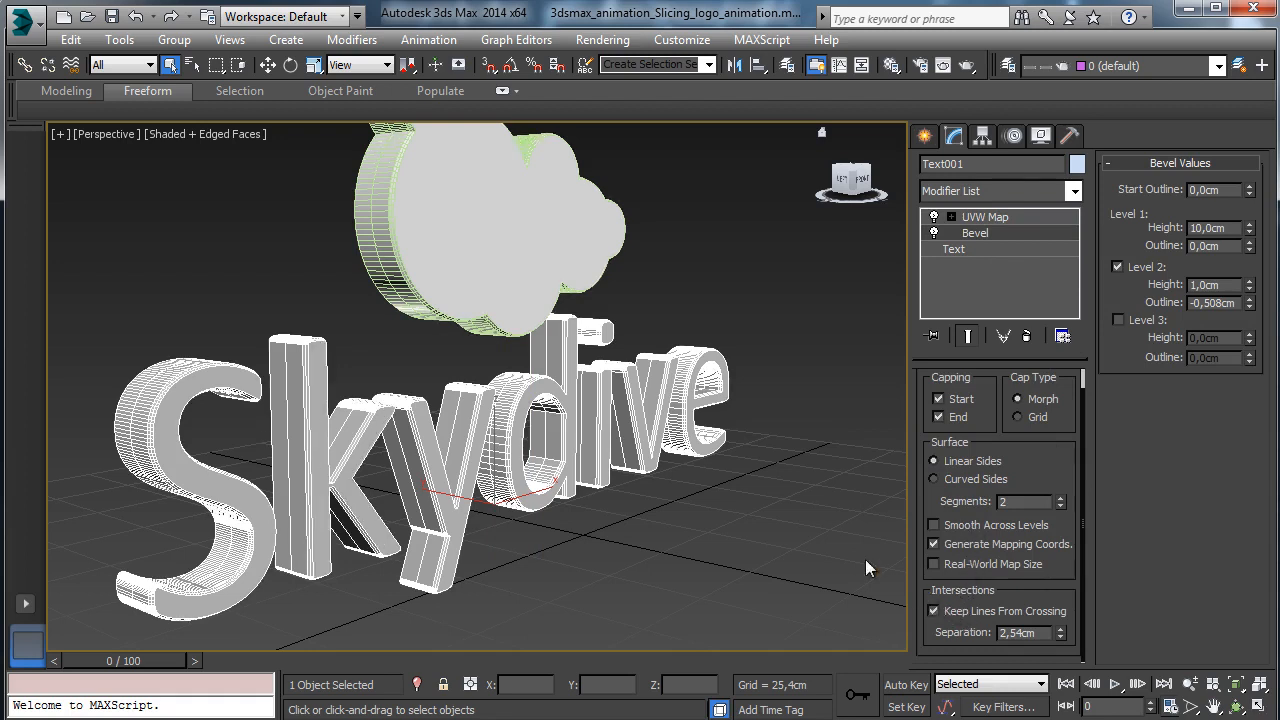
Return to the text's UVW Map modifier, set the Gradient Ramp's map channel to 1 and toggle its display in the viewport.
left_click(1016, 218)
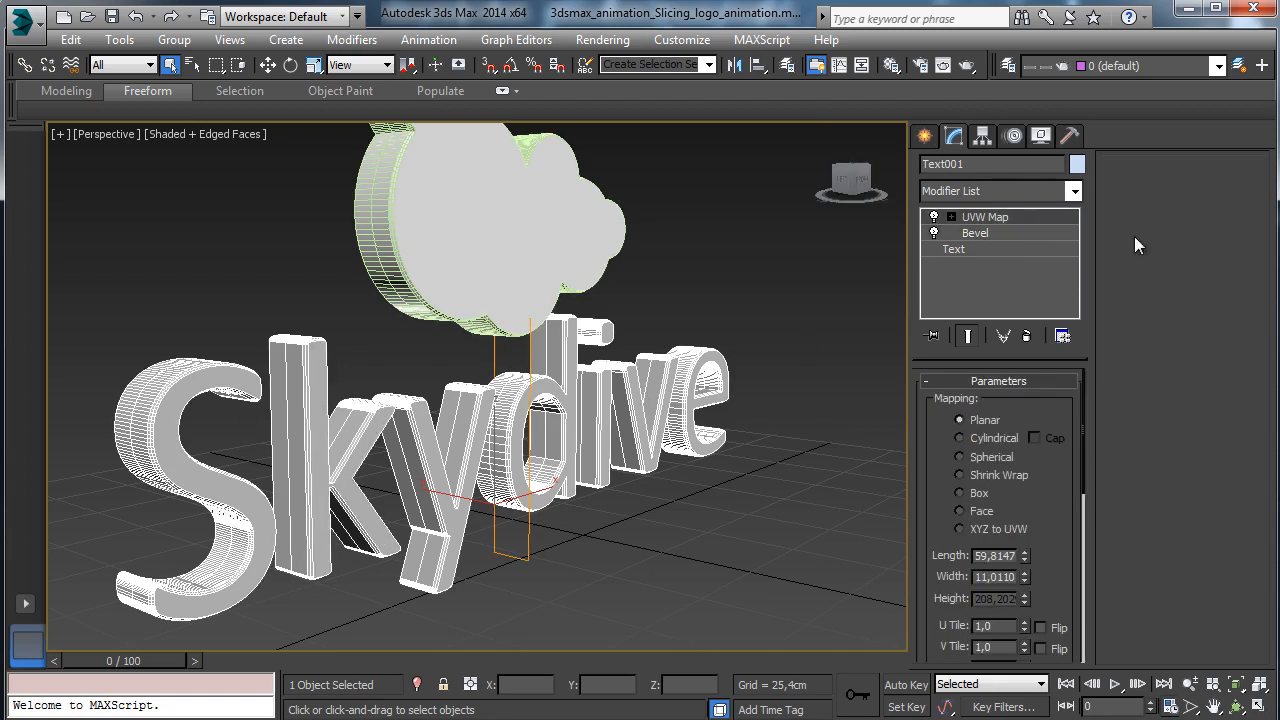
left_click(888, 65)
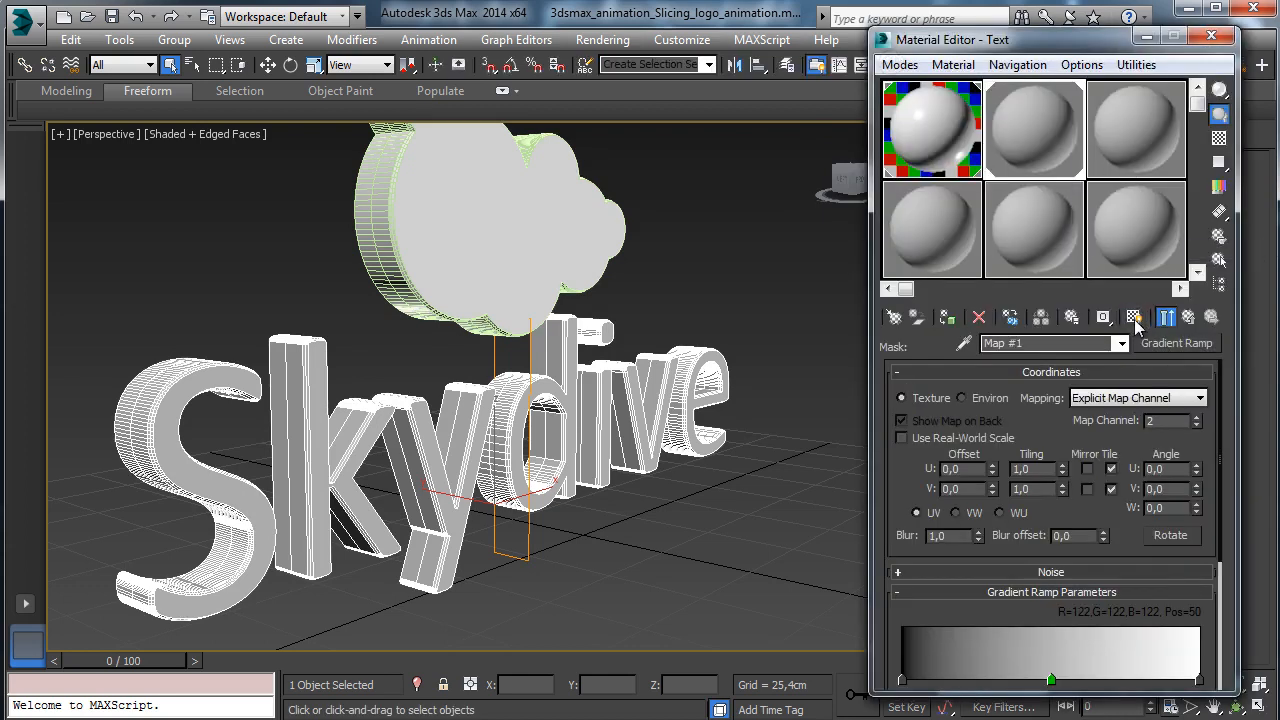
left_click(1196, 425)
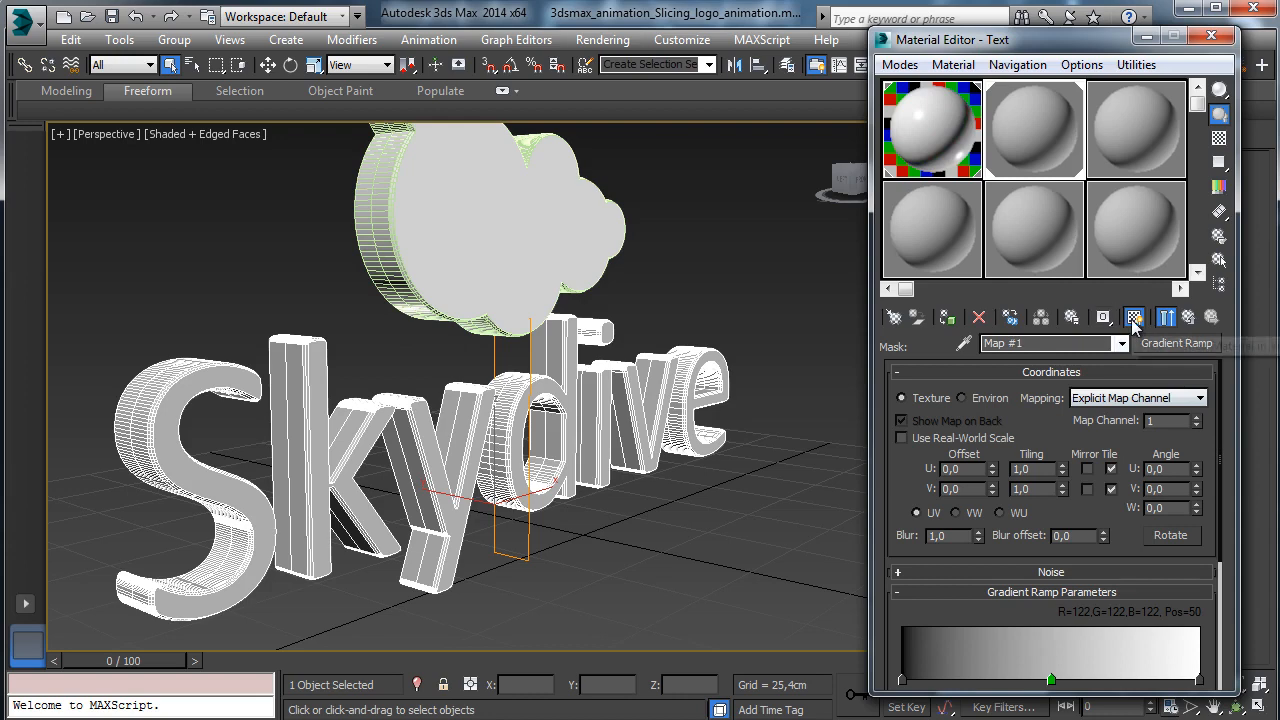
left_click(1136, 316)
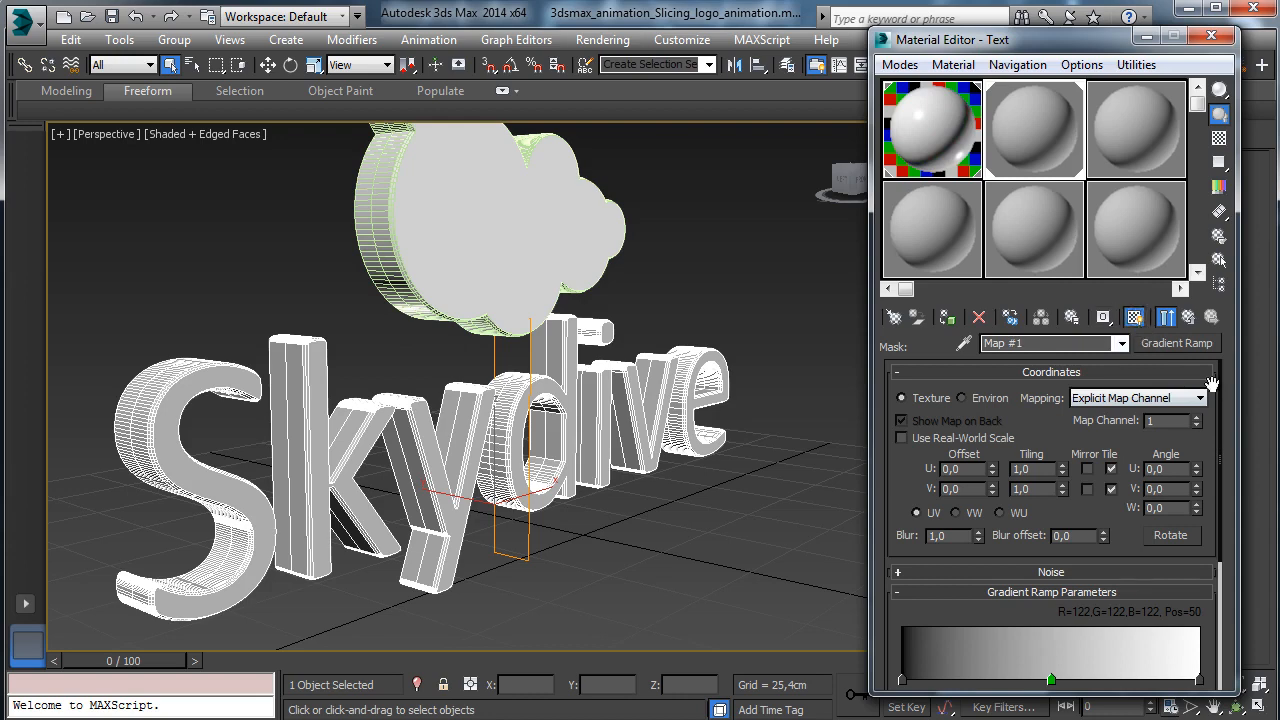
Copy the Text material's Gradient Ramp mask and paste it as an instance into the diffuse map of the 09 - Default material.
left_click(1133, 142)
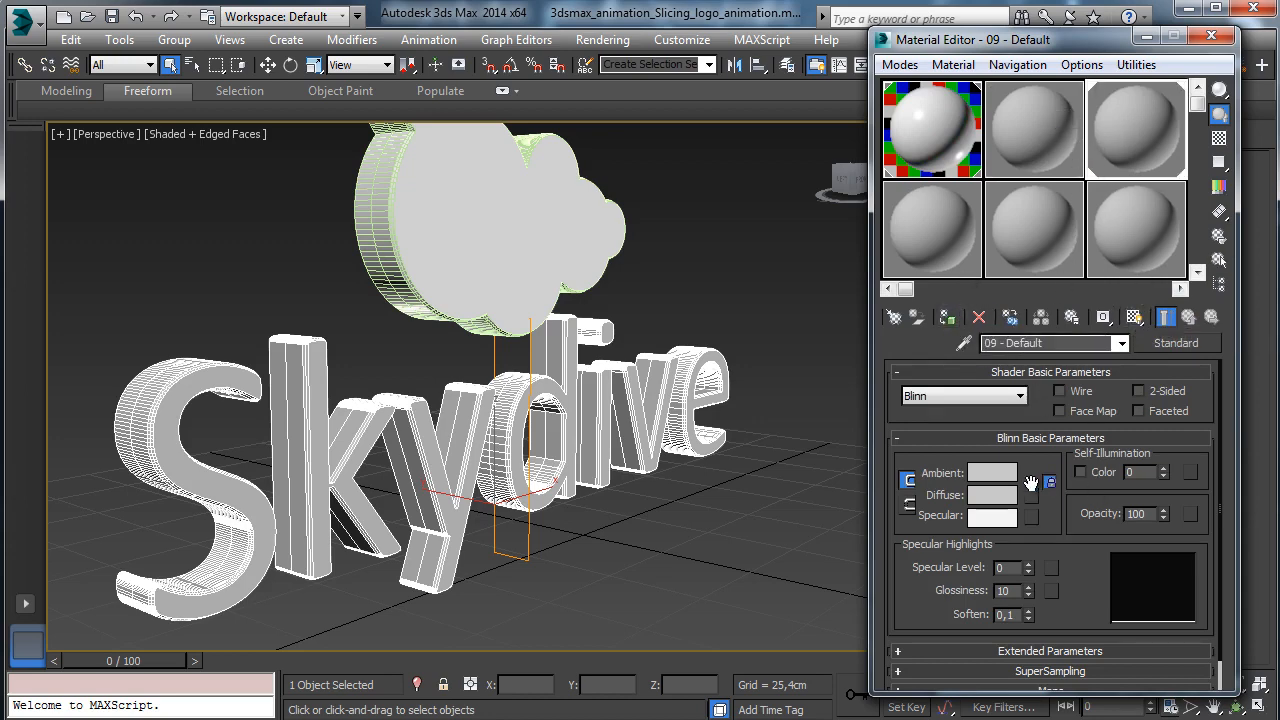
left_click(1044, 163)
right_click(1195, 345)
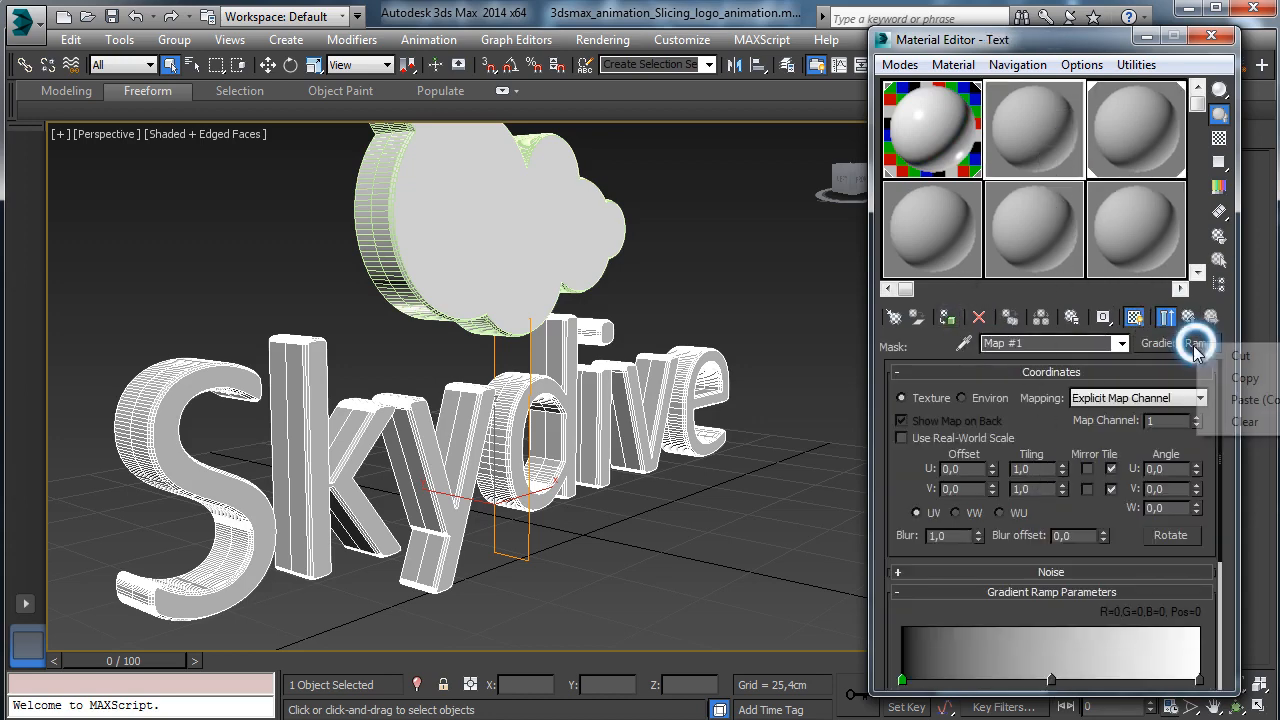
left_click(1243, 378)
left_click(1128, 148)
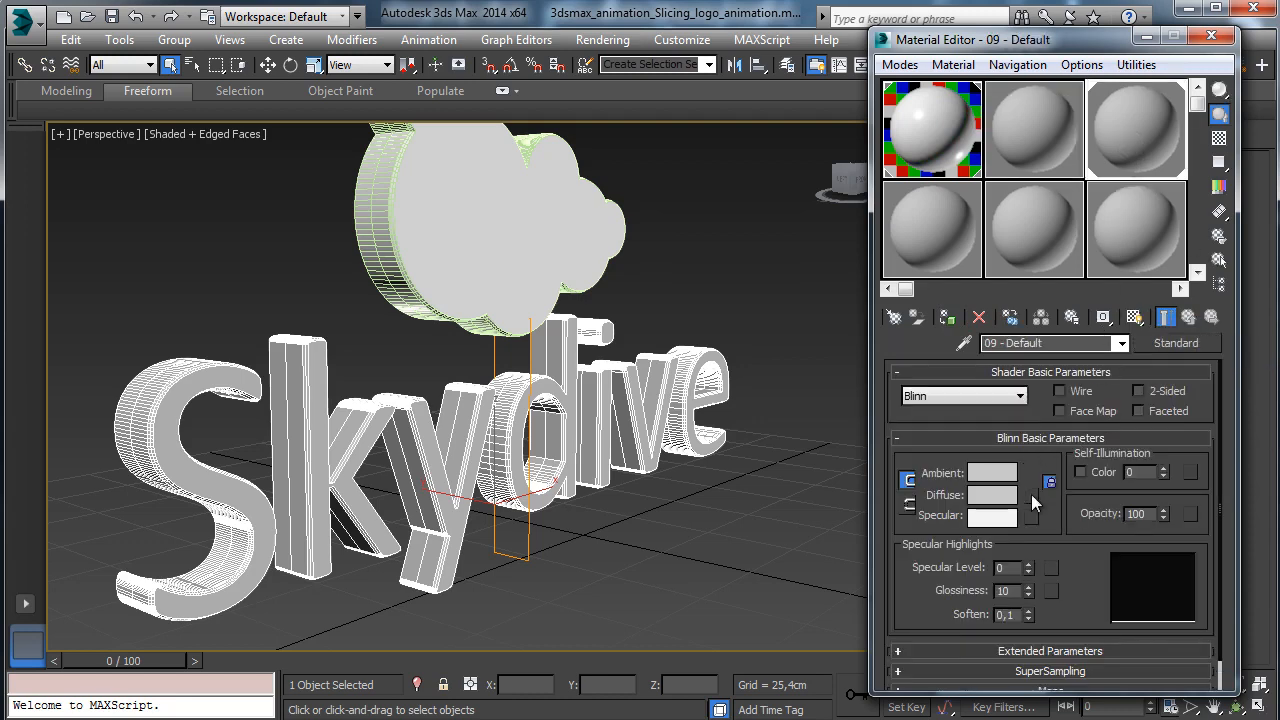
right_click(1033, 502)
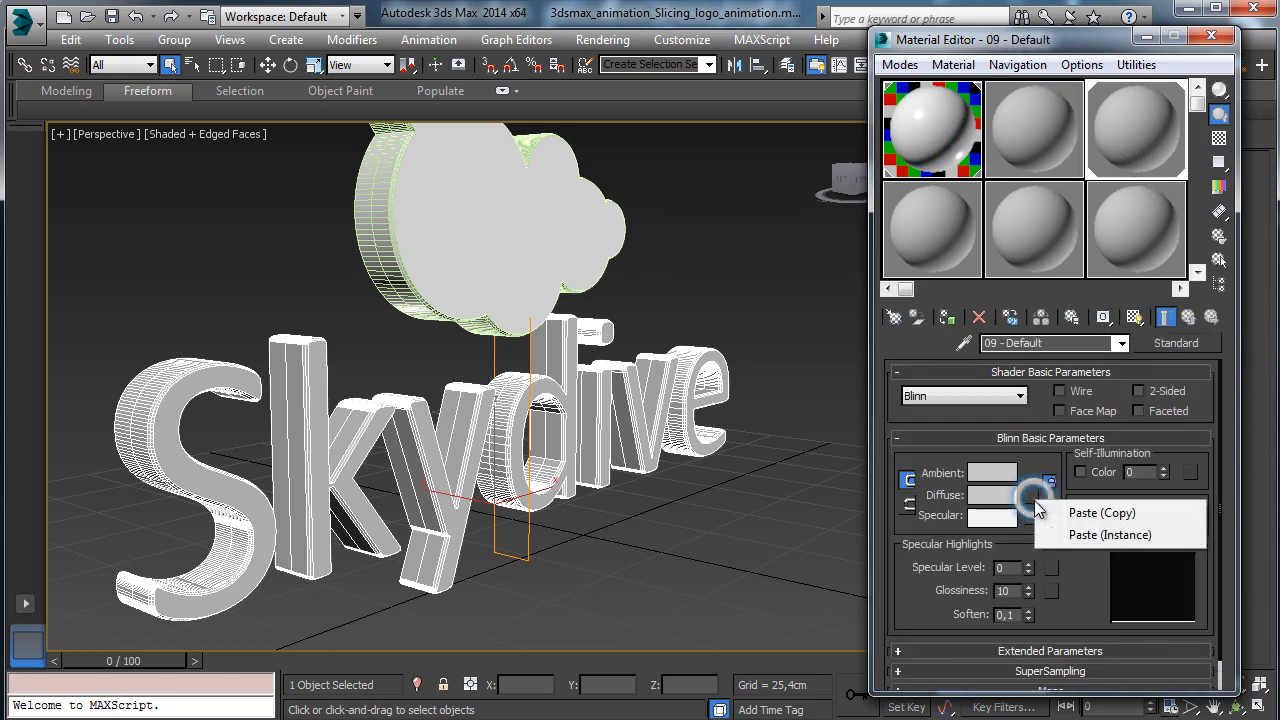
left_click(1087, 533)
Close the Material Editor, render a single frame of the perspective view as a test, and put the render windows away.
left_click(1213, 38)
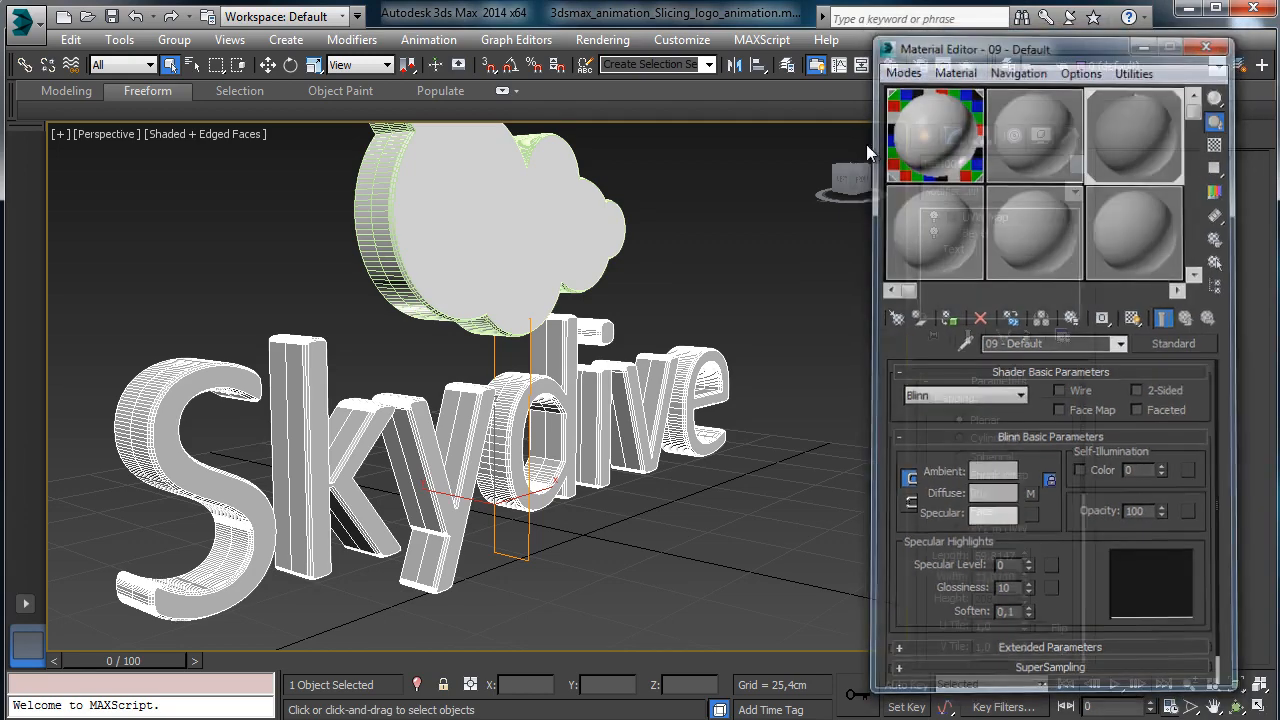
key("F10")
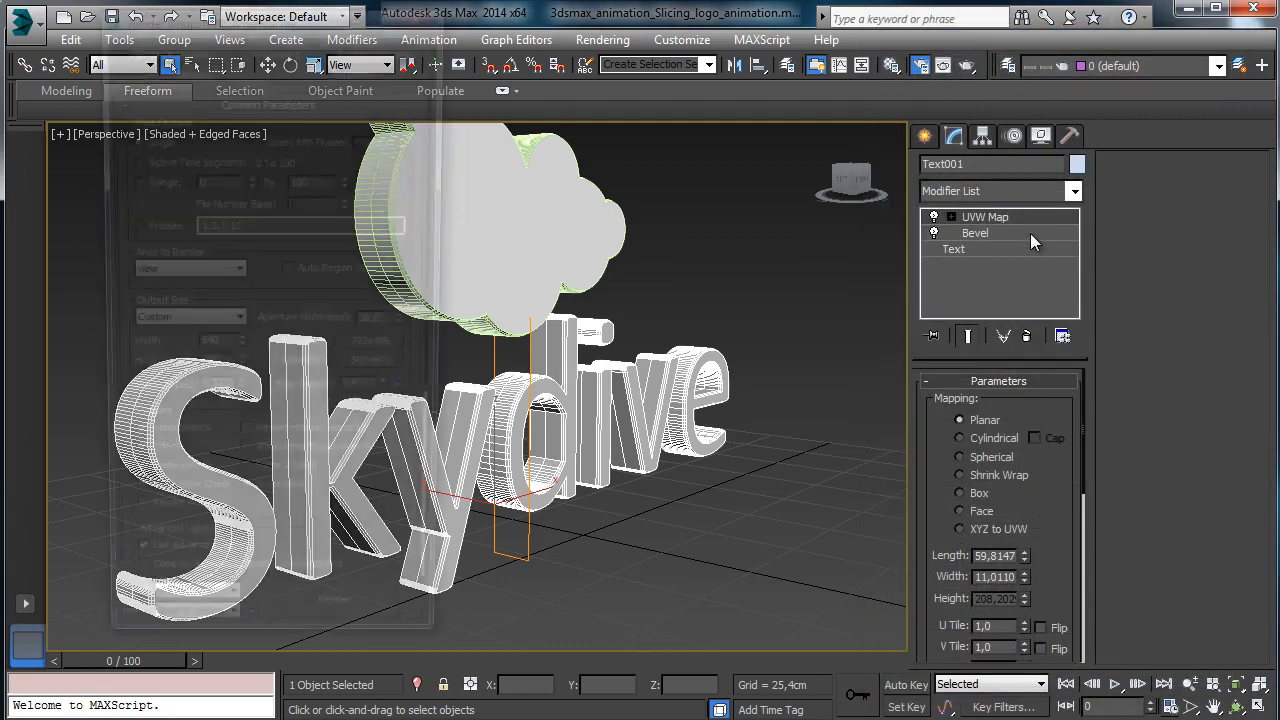
left_click_drag(230, 21, 1017, 43)
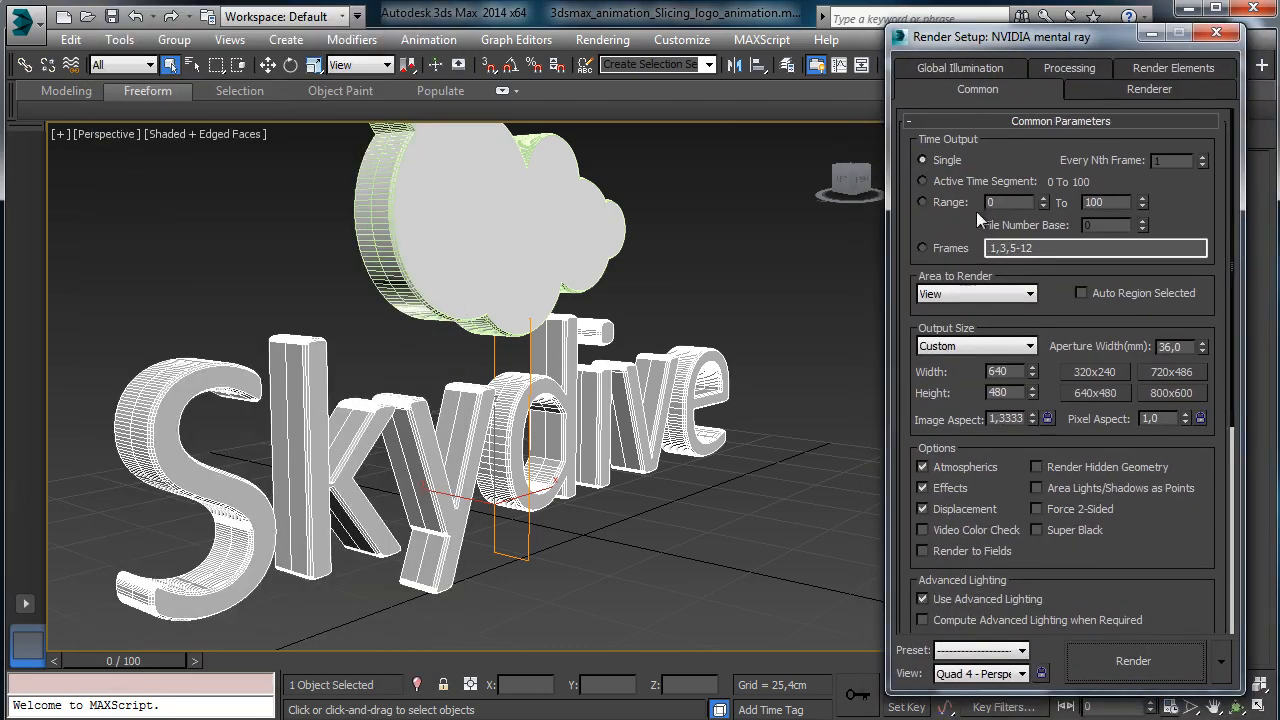
left_click(1120, 662)
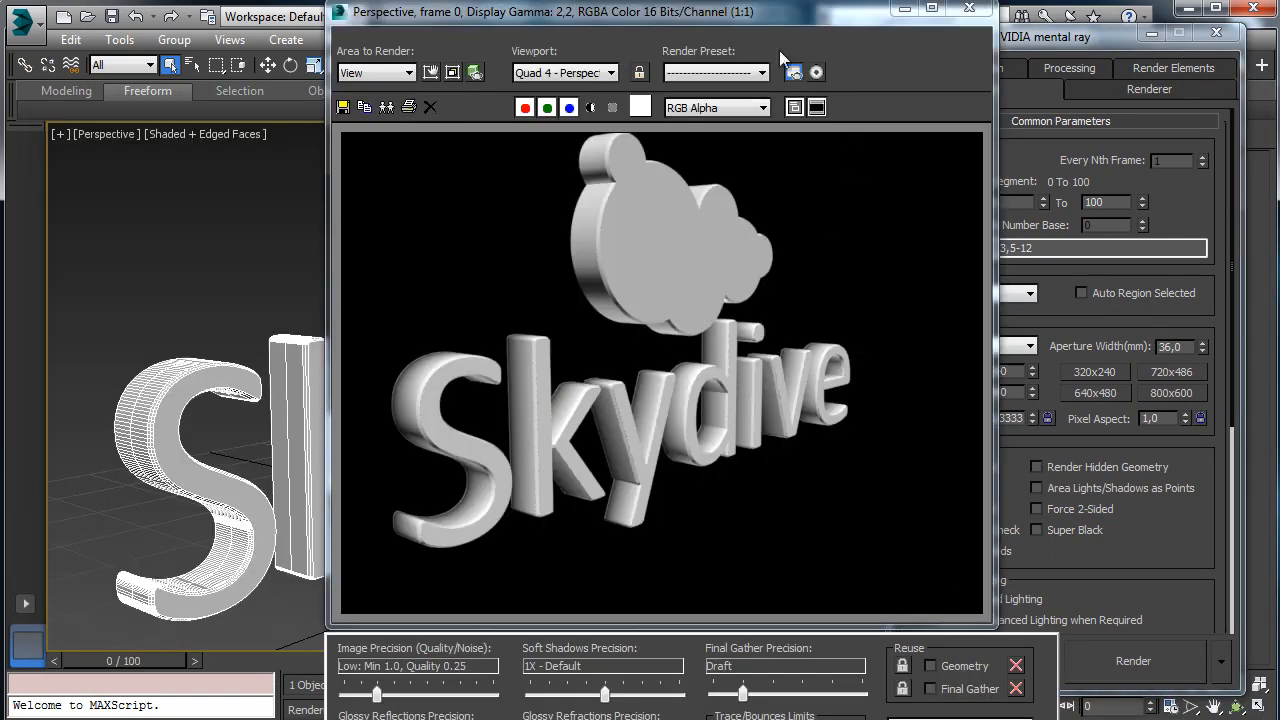
left_click(905, 9)
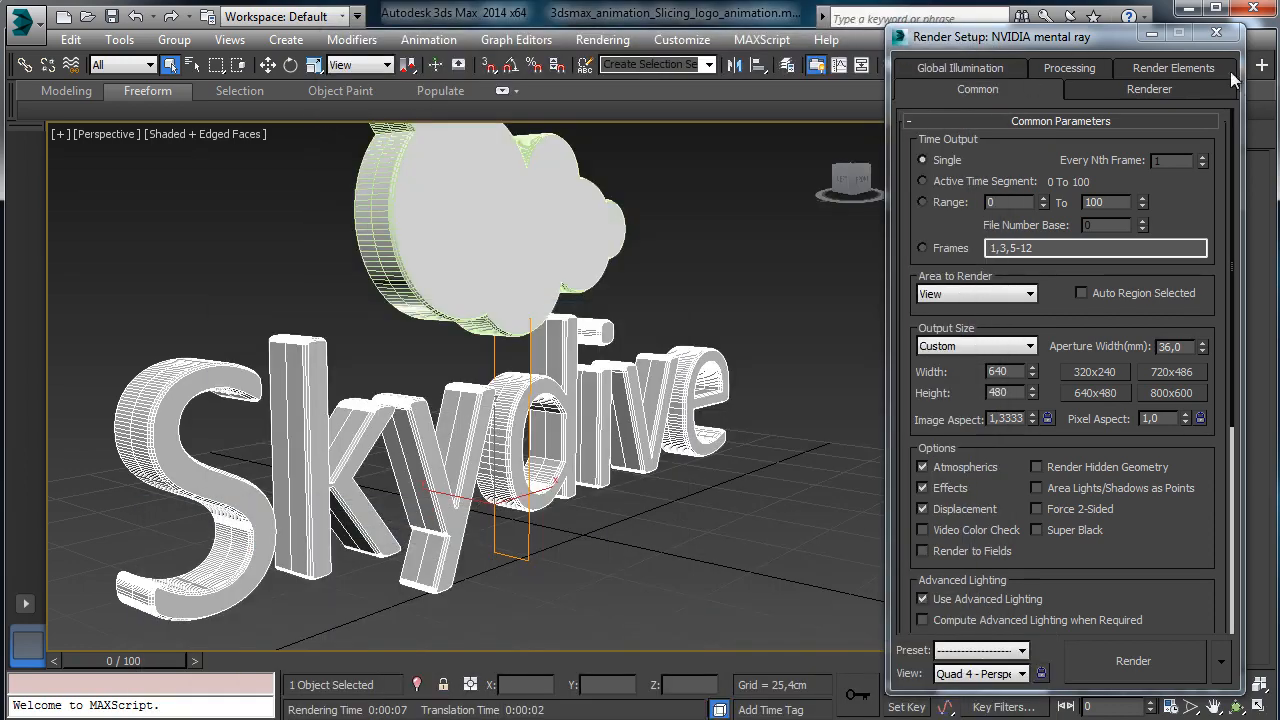
left_click(1216, 32)
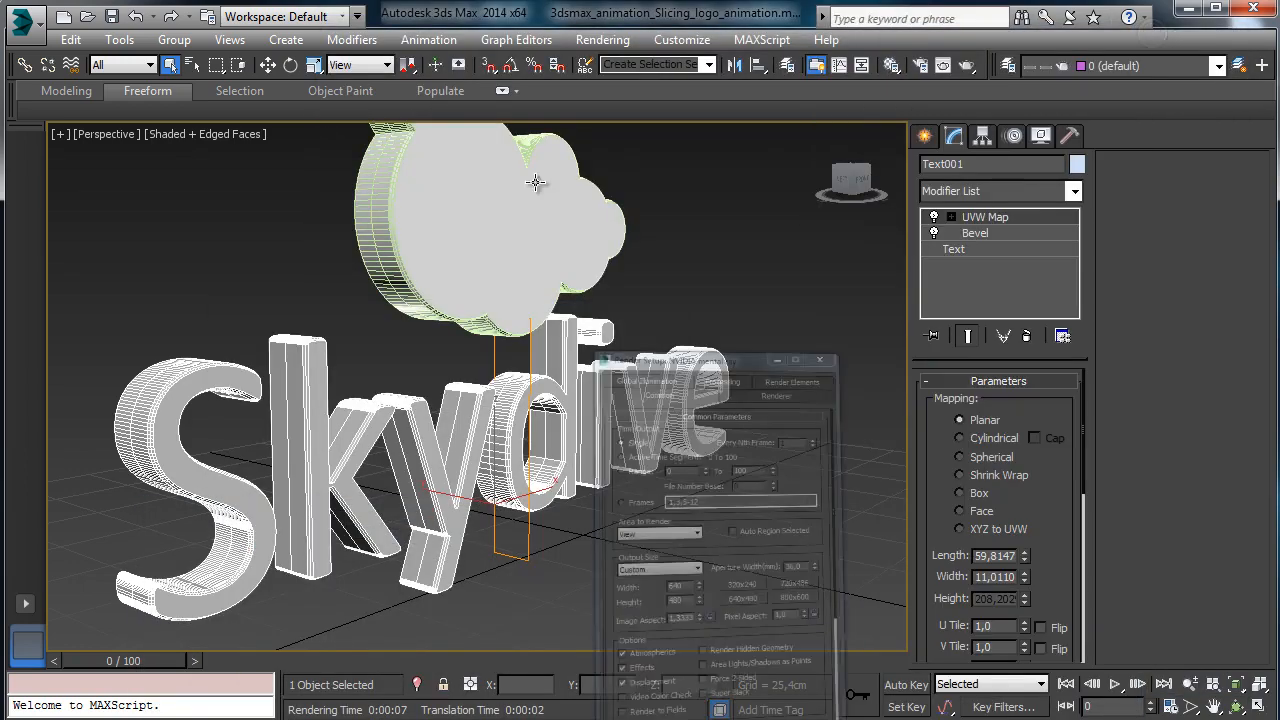
Reopen the Material Editor and inspect the Cloud material's diffuse color.
left_click(891, 65)
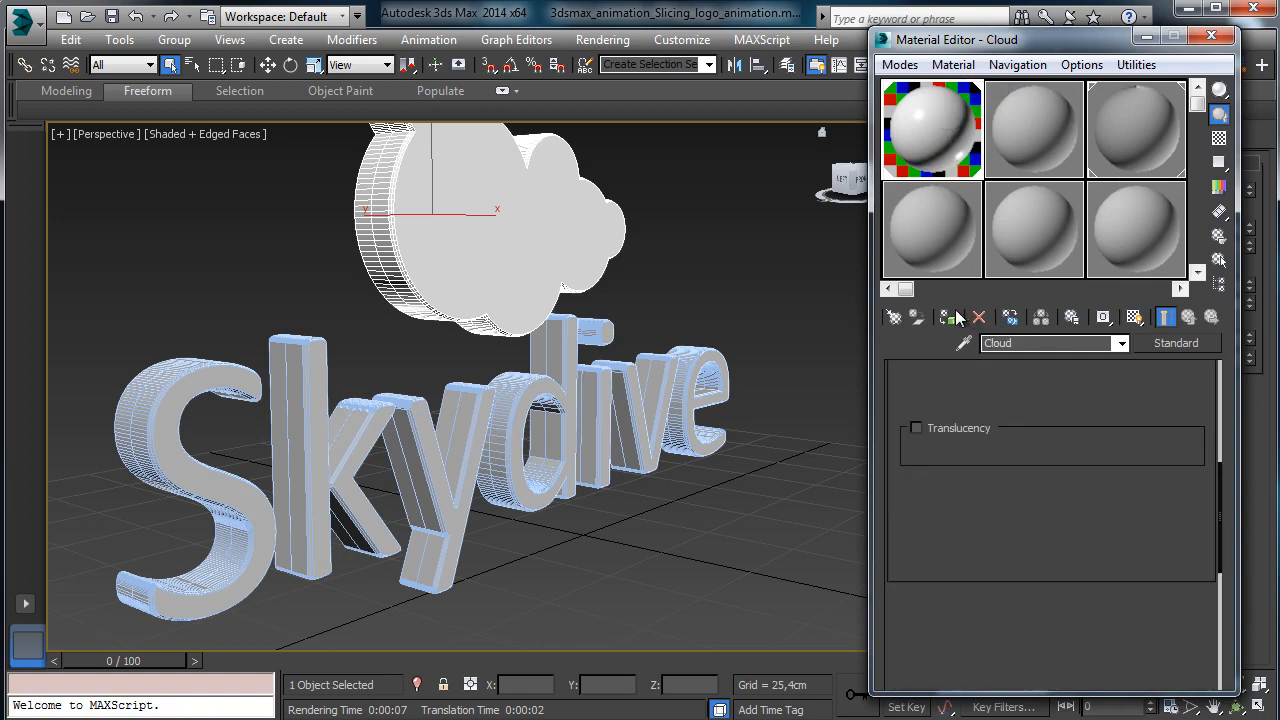
scroll(1075, 440, "up", 5)
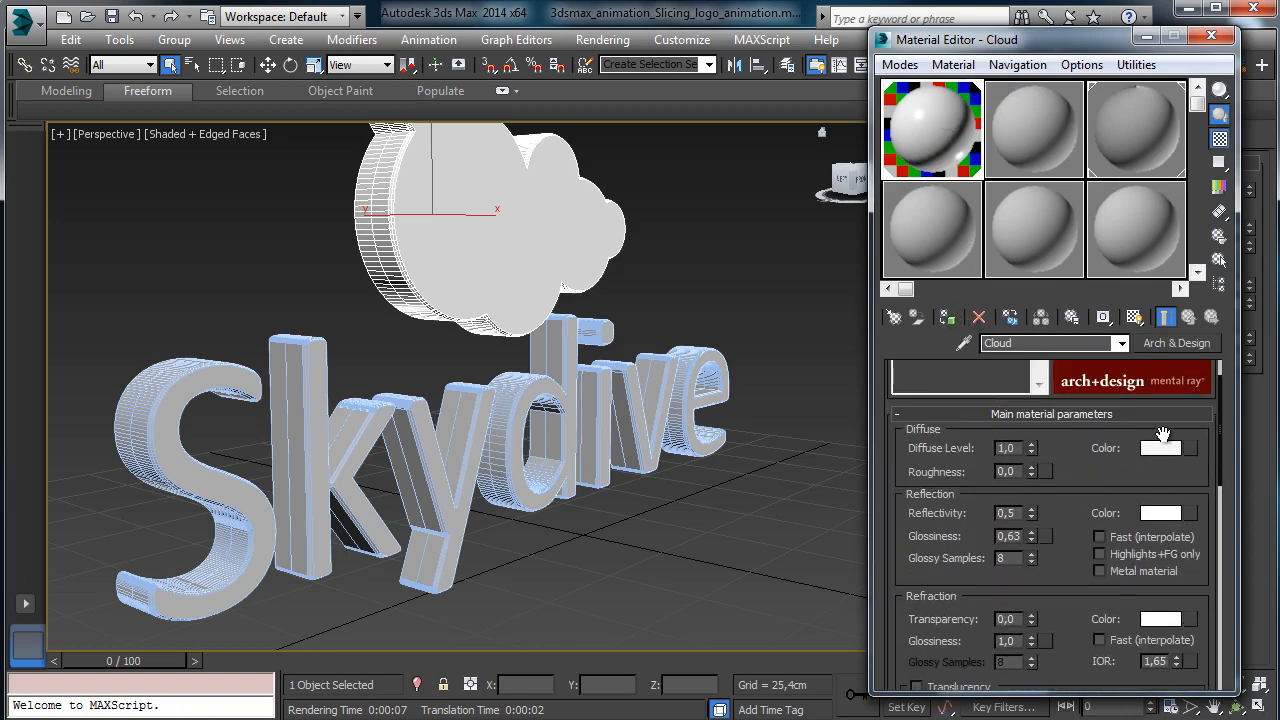
left_click(1160, 446)
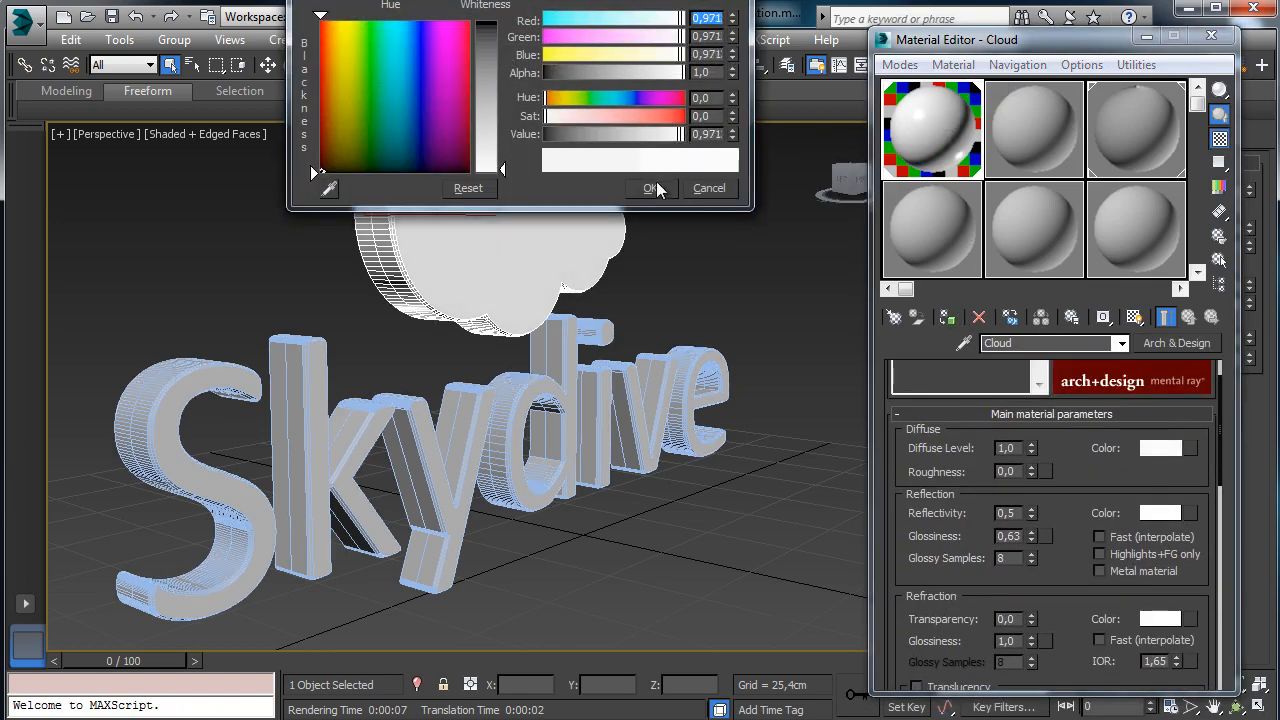
left_click(652, 187)
Open the Gradient Ramp map in the diffuse slot of the 09 - Default material.
left_click(1038, 148)
left_click(1152, 139)
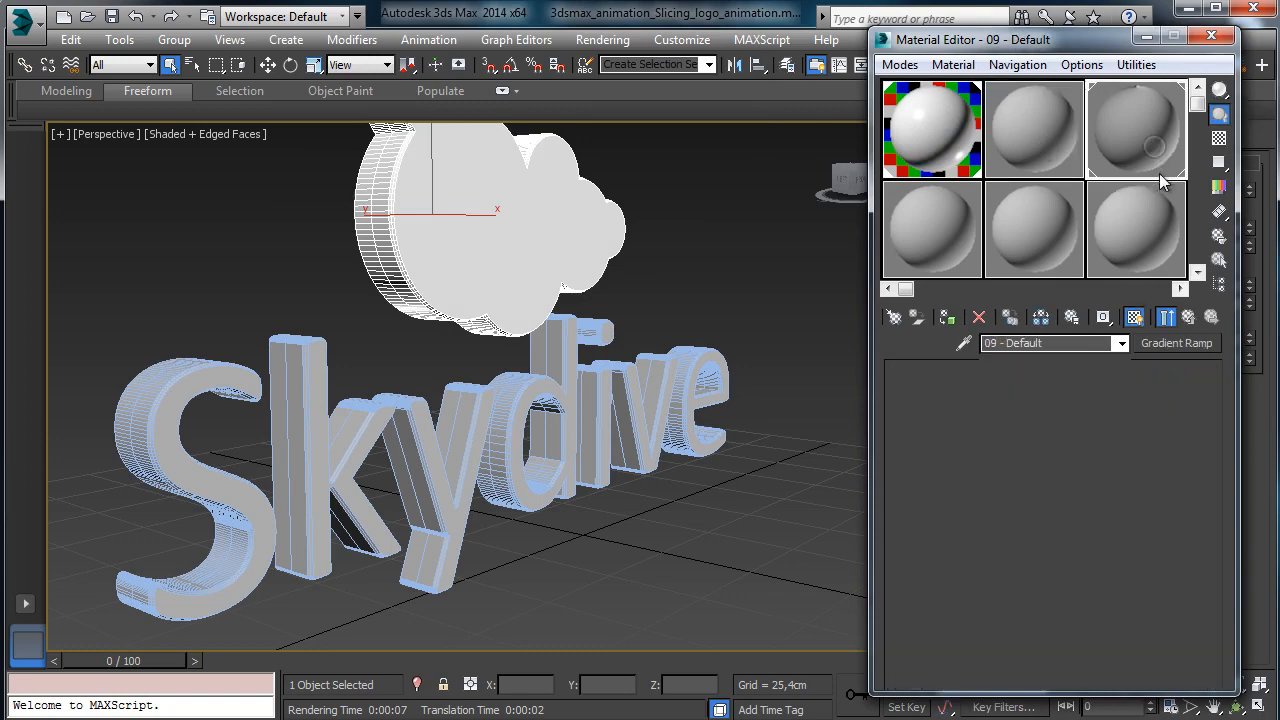
left_click(1030, 496)
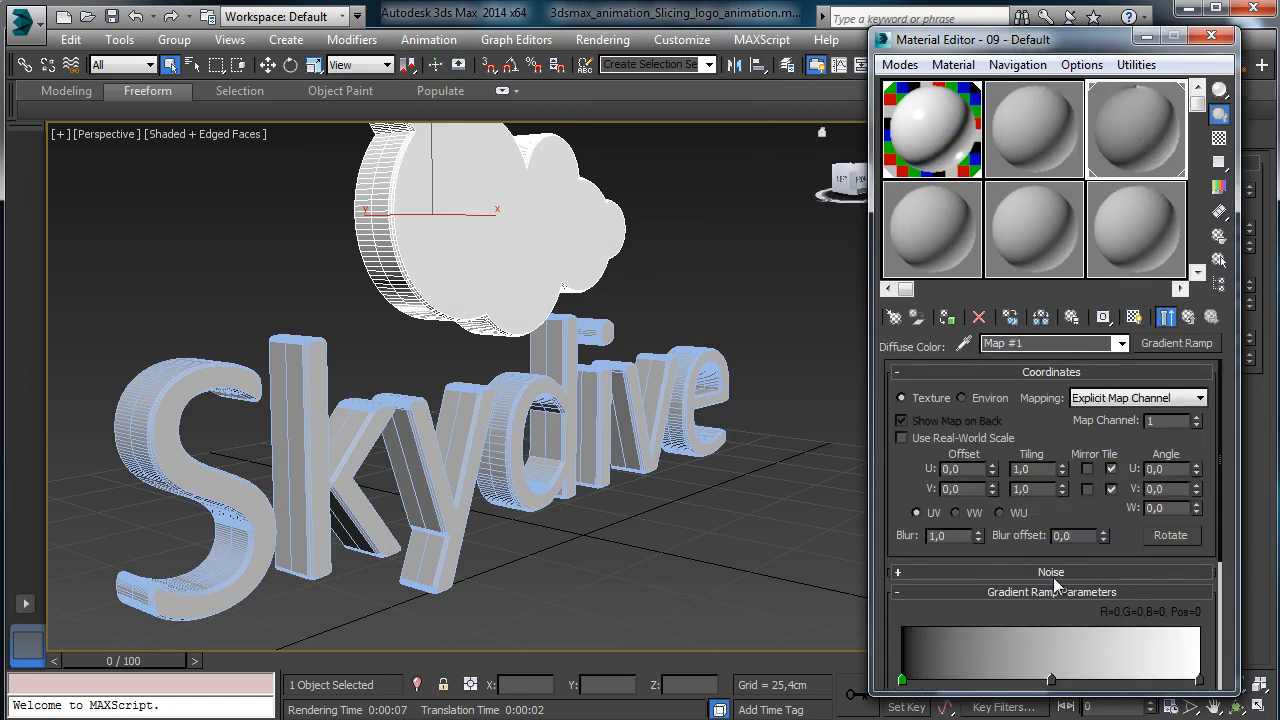
scroll(1056, 568, "down", 2)
Color the middle flag of the gradient ramp light blue with red 0, green 159 and blue 255.
double_click(1052, 610)
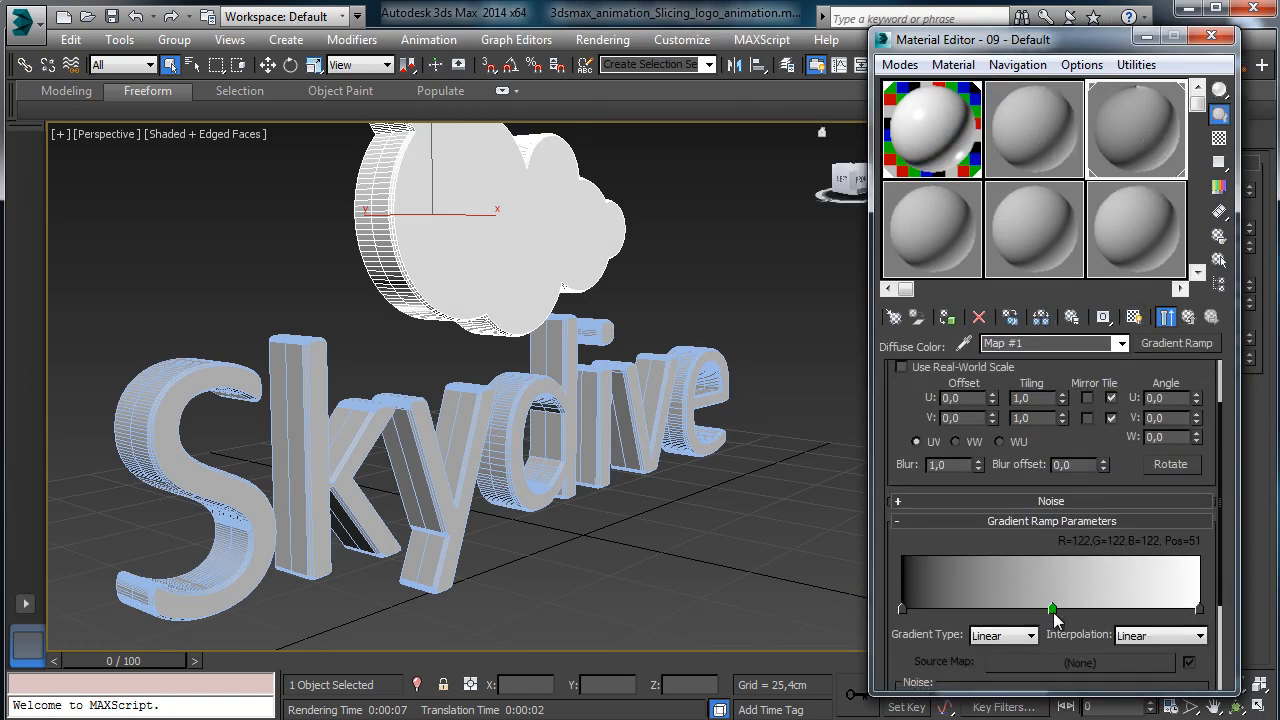
left_click(335, 34)
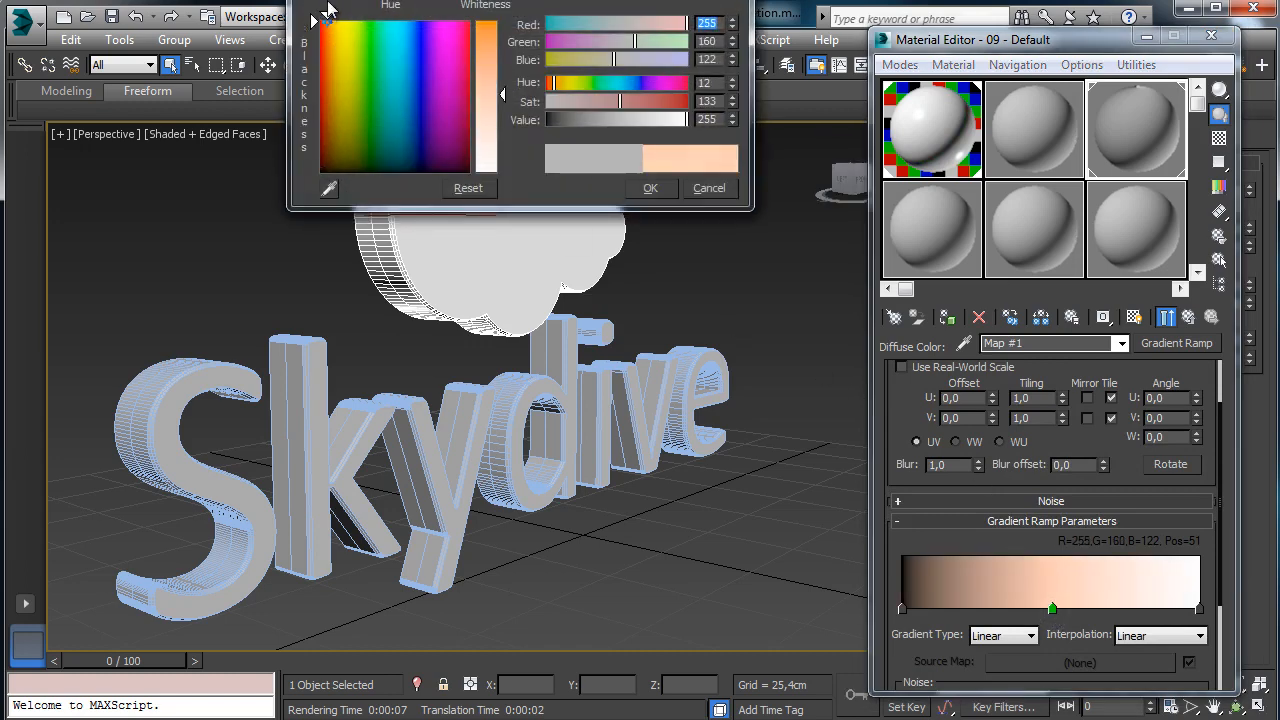
left_click_drag(335, 34, 410, 10)
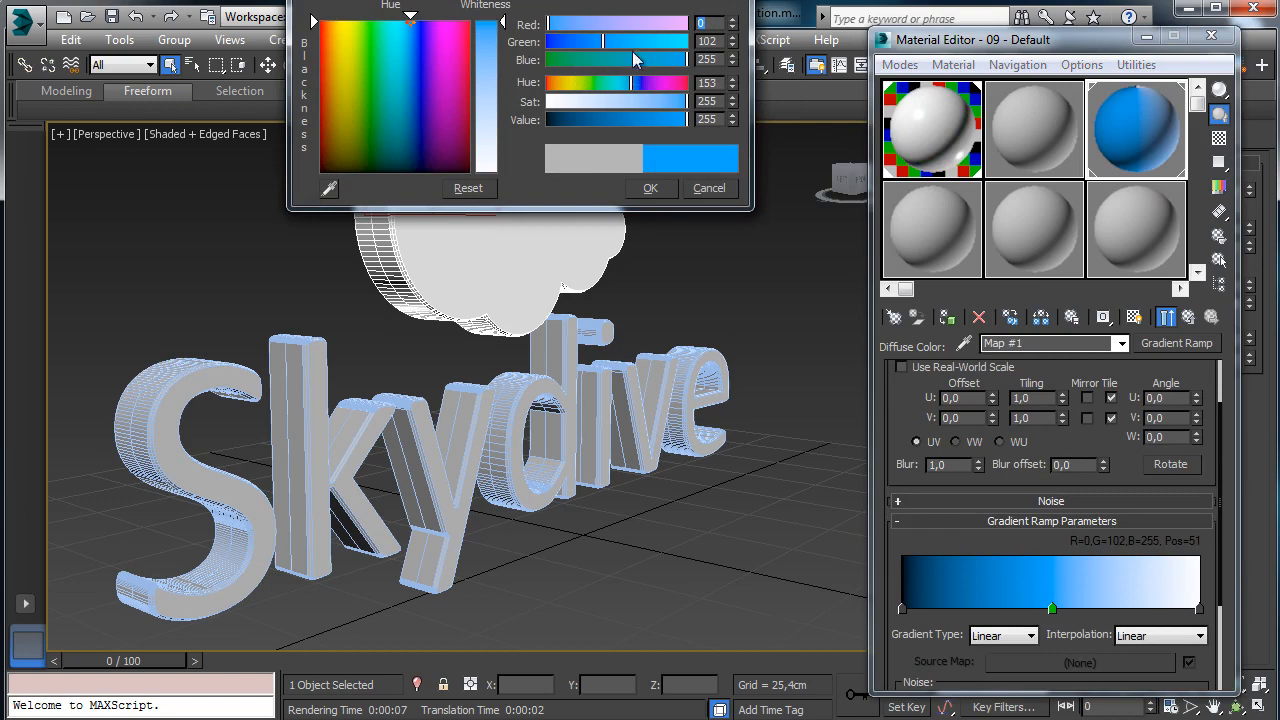
left_click_drag(634, 38, 637, 40)
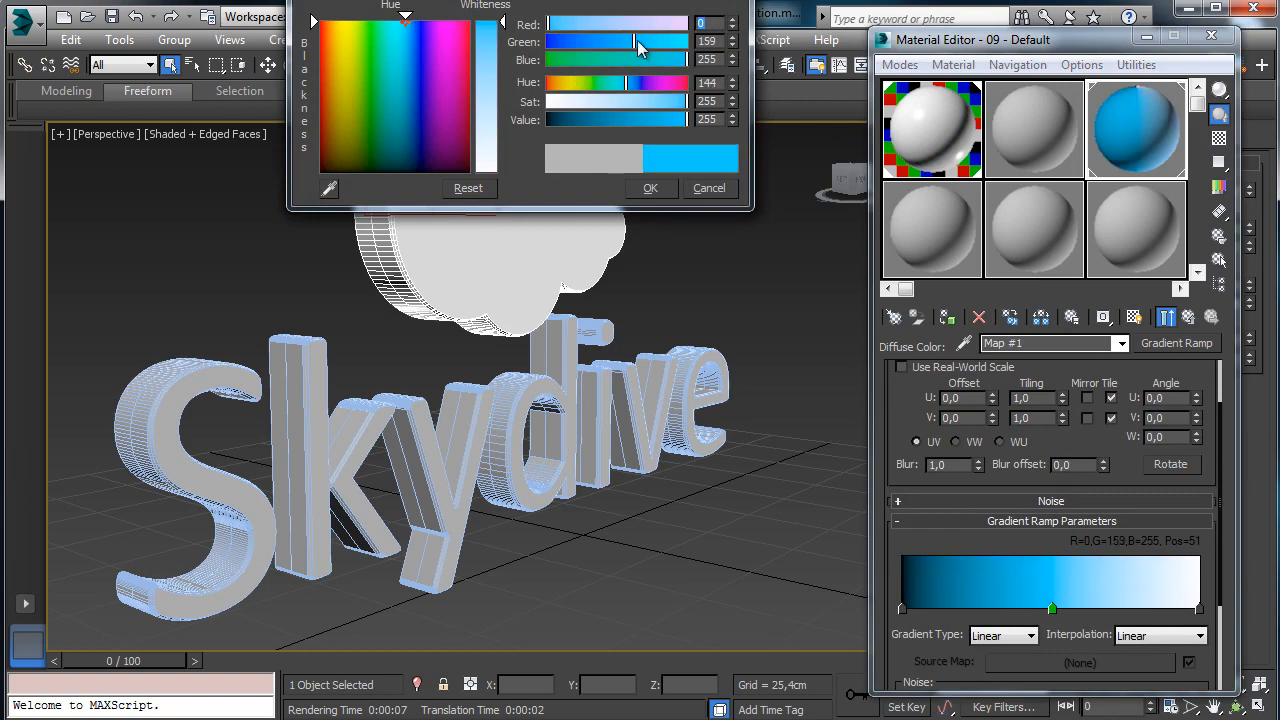
left_click(648, 190)
Make the gradient ramp black at both end flags and pure white at the middle flag.
double_click(901, 608)
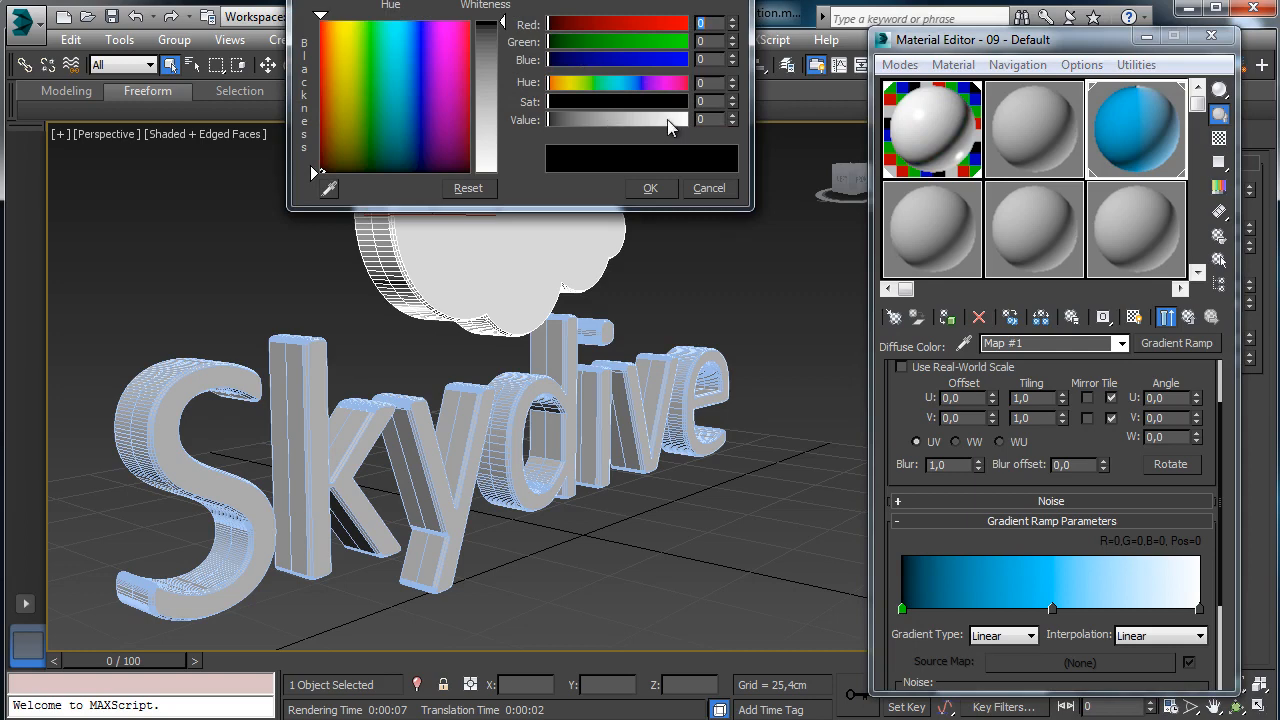
left_click_drag(667, 119, 474, 123)
left_click(646, 189)
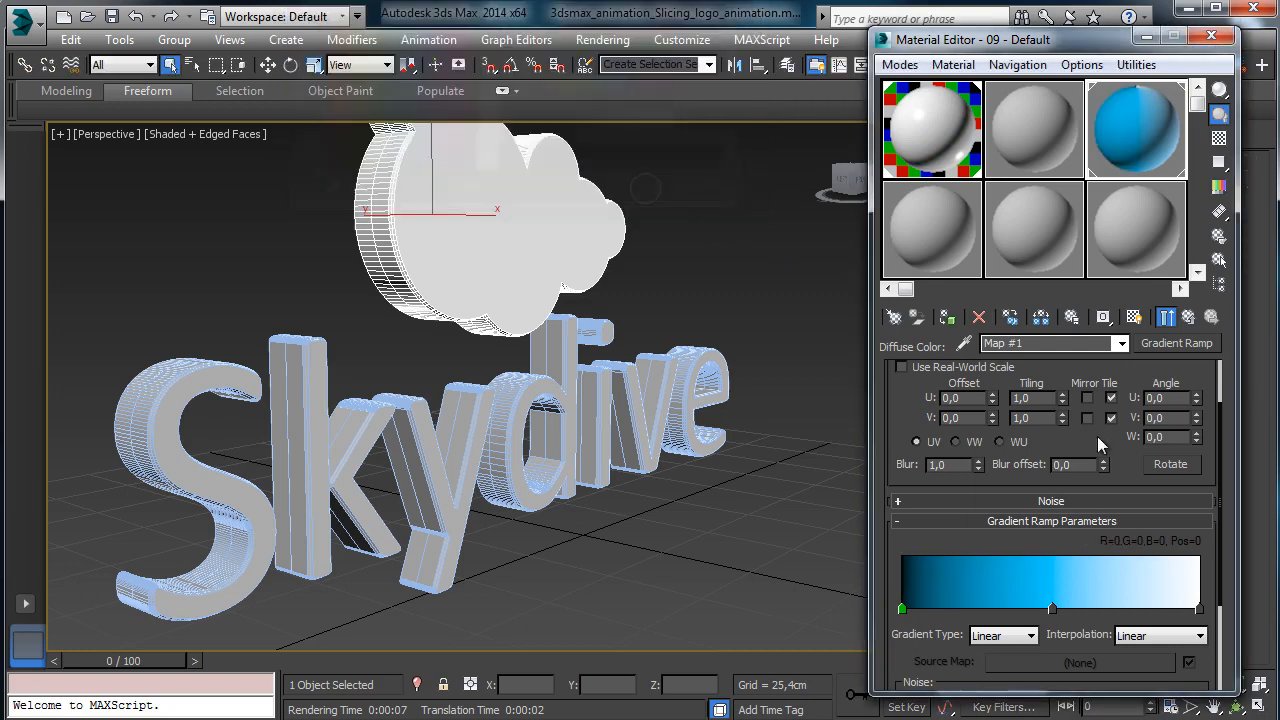
double_click(1052, 607)
left_click_drag(593, 100, 548, 102)
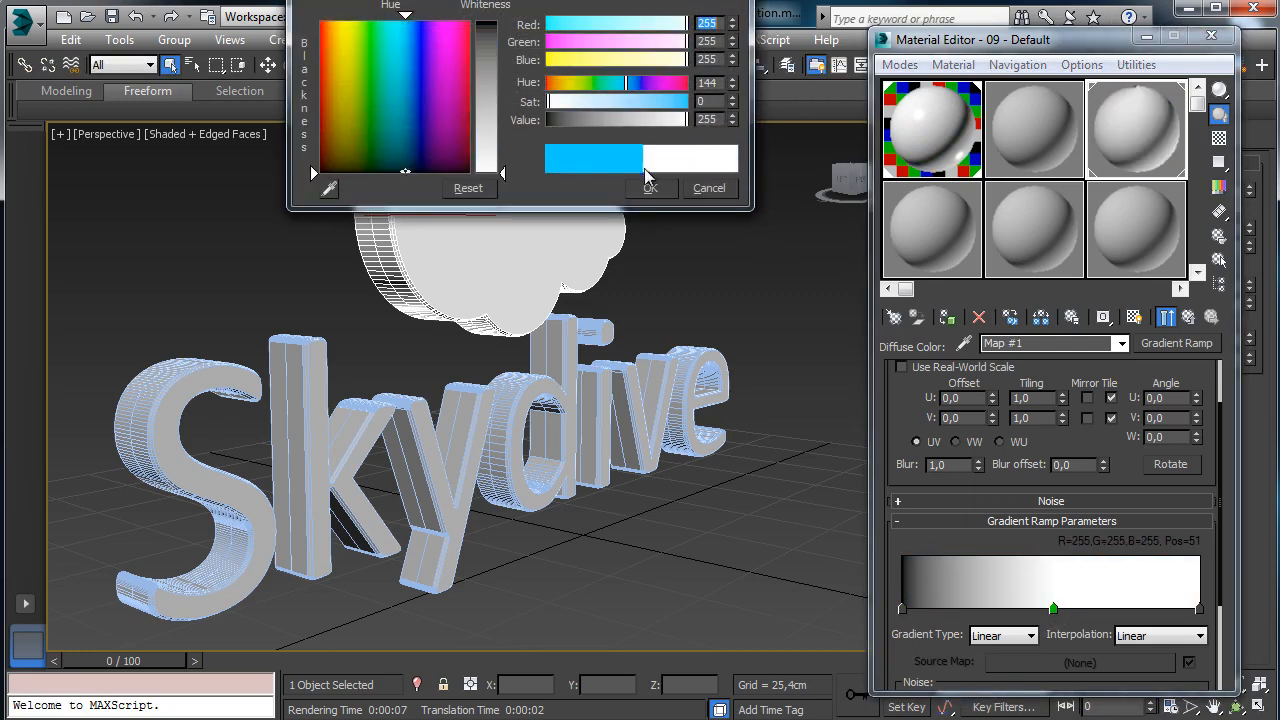
left_click(650, 188)
left_click(1200, 608)
double_click(1200, 609)
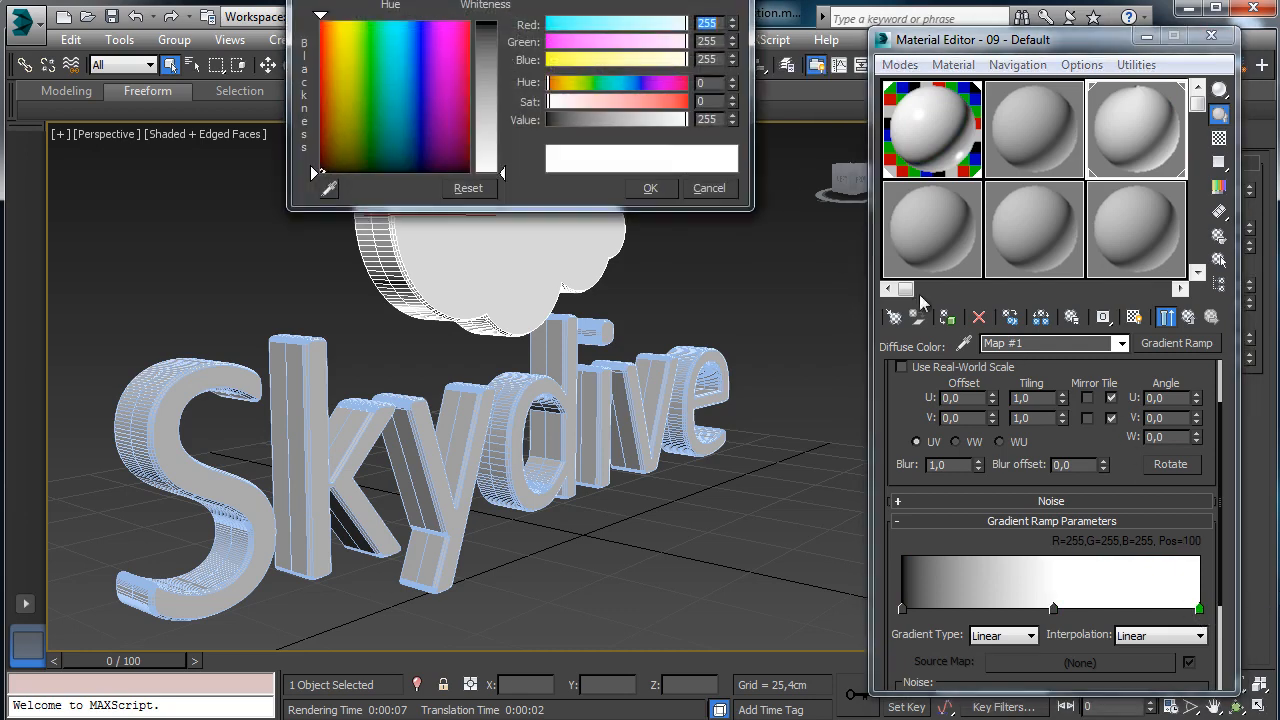
left_click_drag(636, 122, 548, 120)
left_click(650, 188)
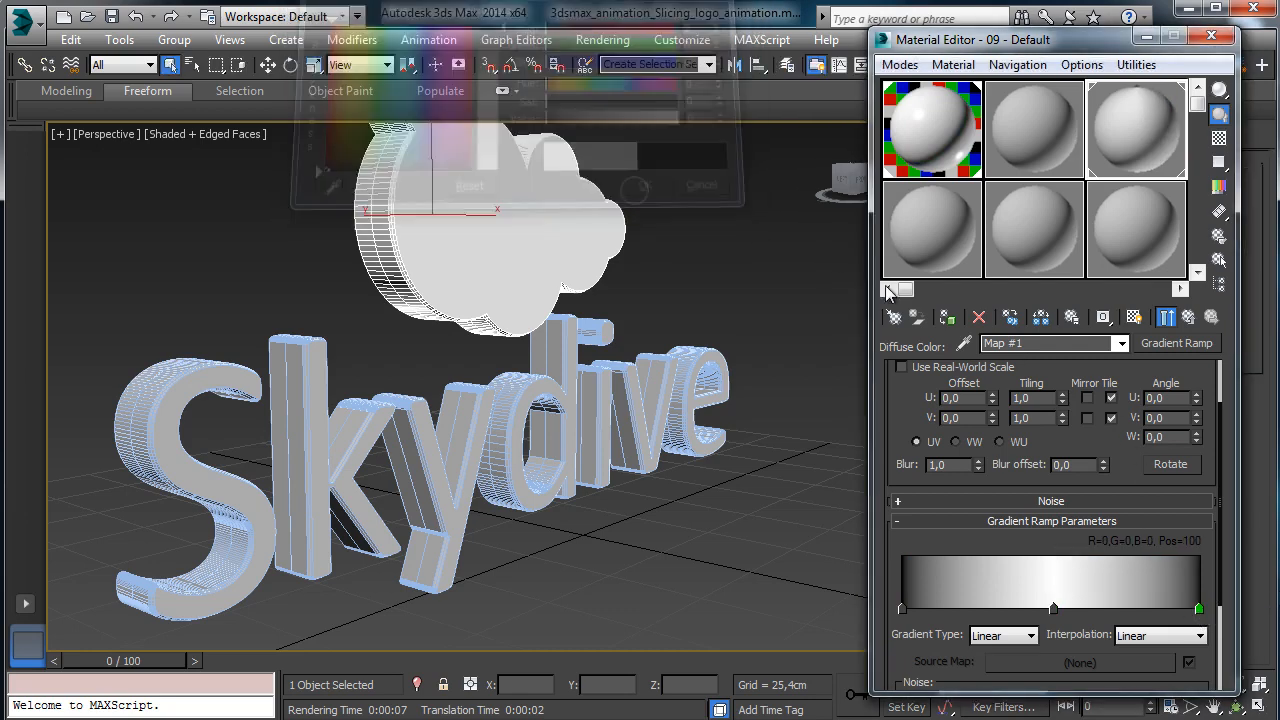
Add flags on both sides of the gradient ramp's center and color the one at position 64 black.
left_click(1029, 609)
mouse_move(1055, 609)
left_mouse_down()
mouse_move(1071, 609)
mouse_move(1036, 609)
left_mouse_up()
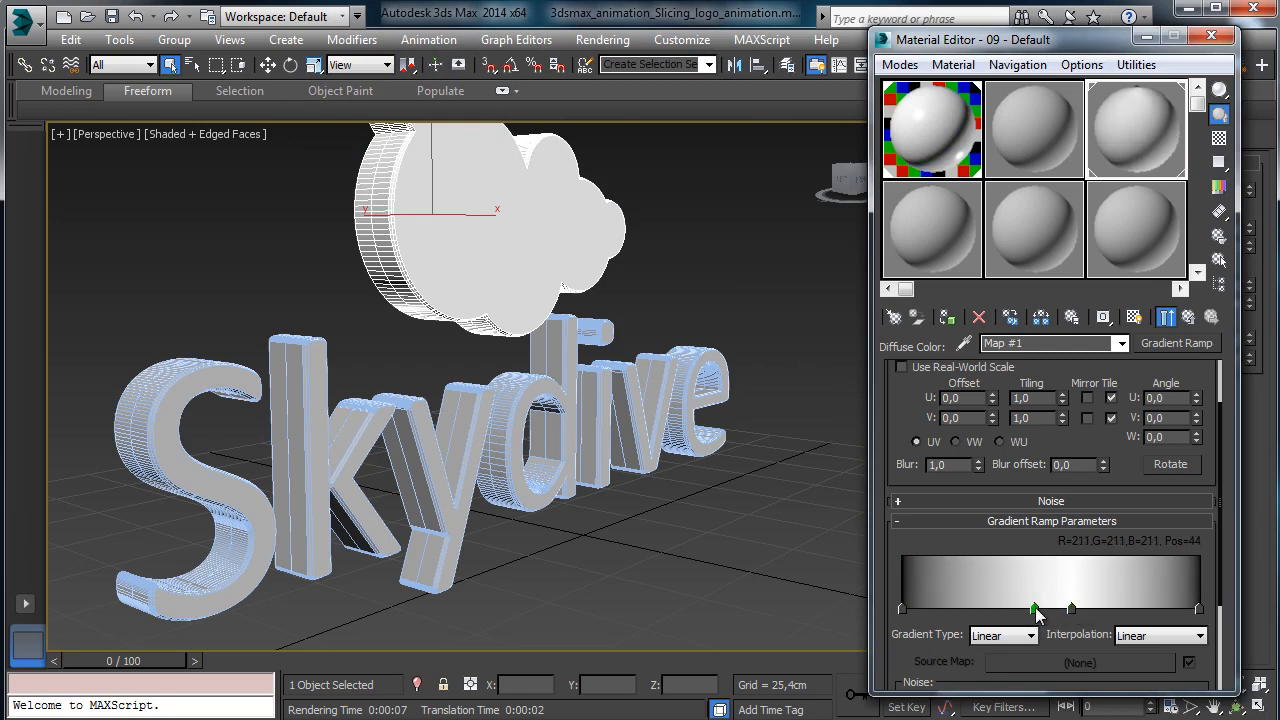
left_click(1016, 609)
left_click(1093, 609)
double_click(1093, 609)
left_click(548, 120)
left_click(650, 188)
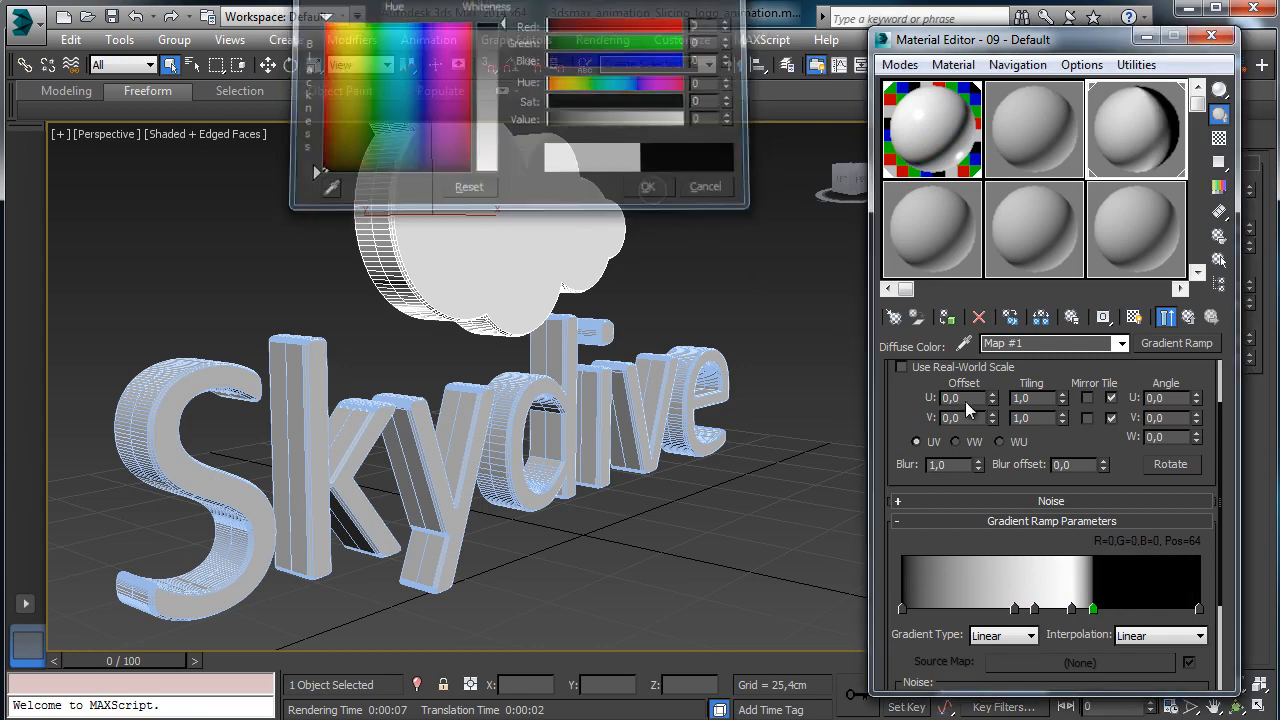
Color the ramp flag at position 38 black and move the black flags inward, one to position 59, for a narrow white band.
left_click(1016, 610)
double_click(1017, 610)
left_click(462, 124)
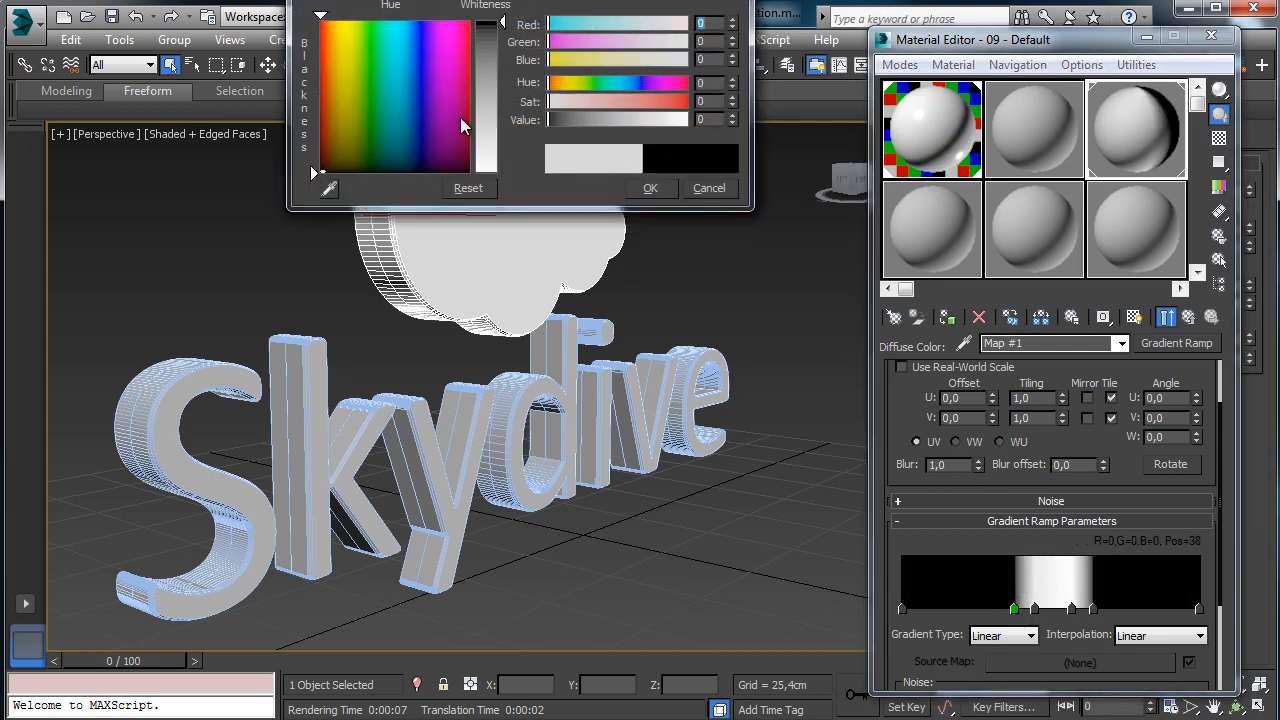
left_click(650, 188)
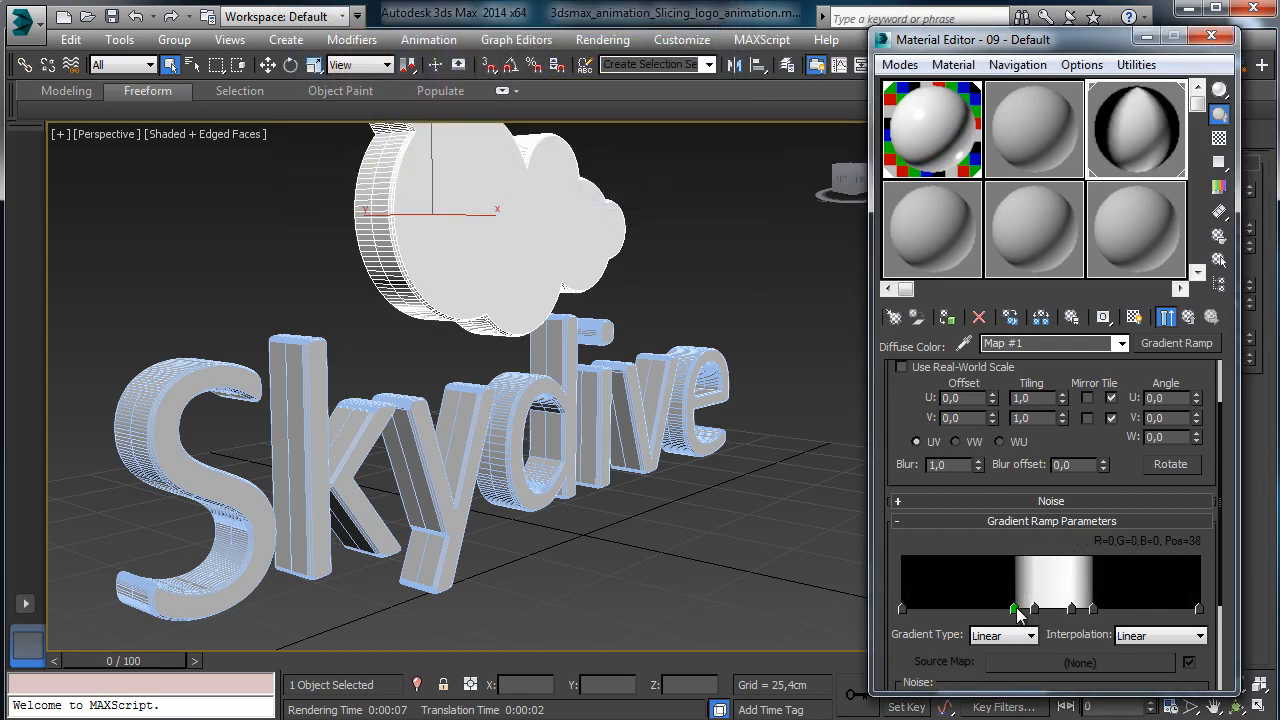
left_click_drag(1017, 609, 1075, 610)
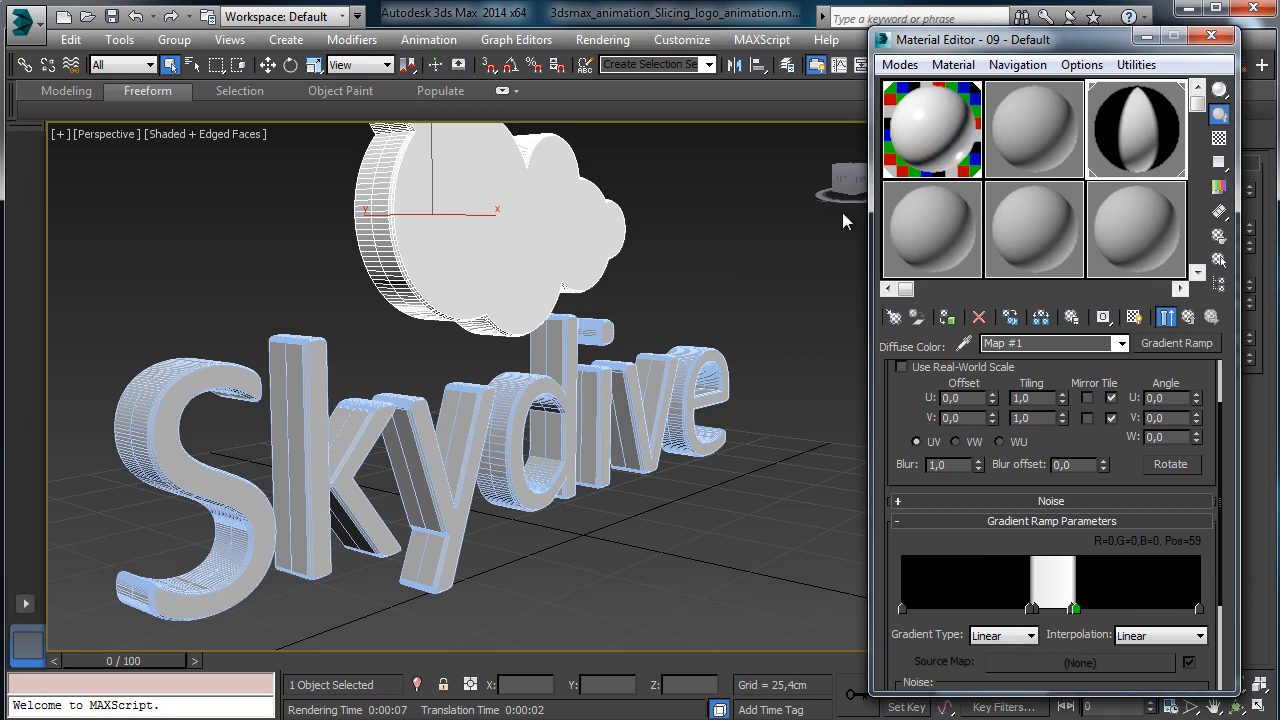
Render the perspective view to check the gradient stripe on the lettering.
left_click_drag(1110, 45, 1096, 91)
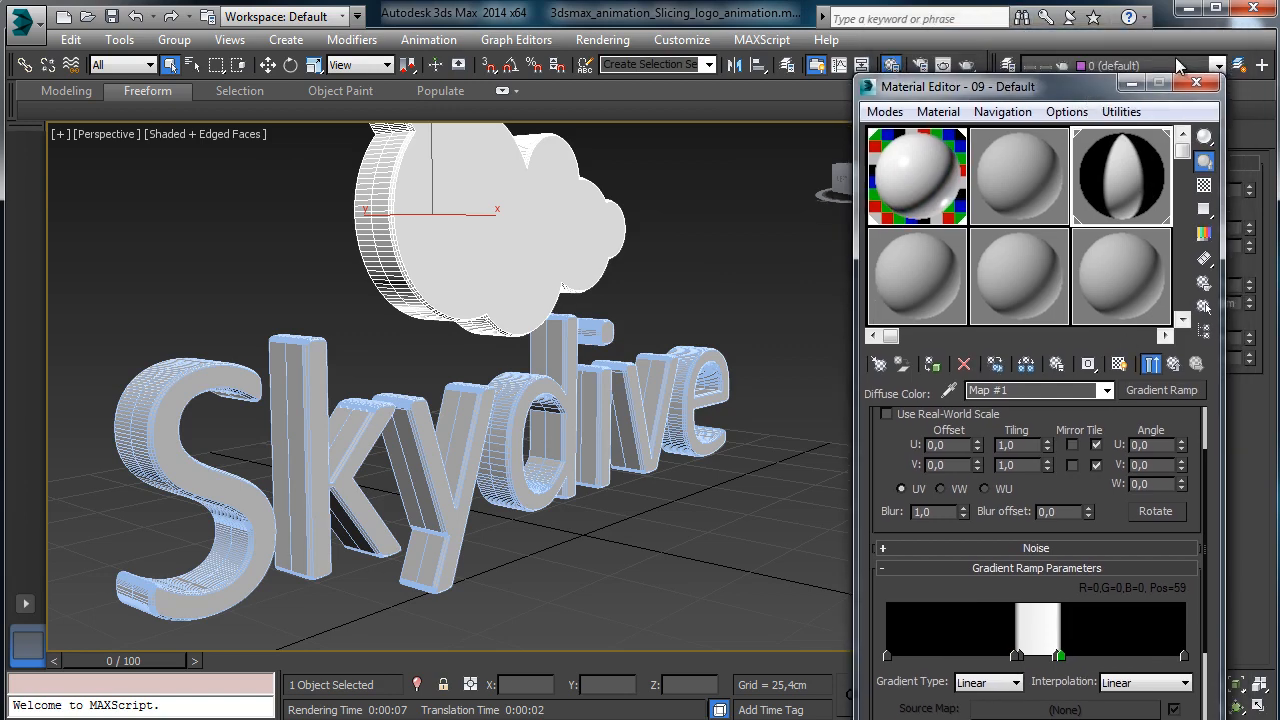
left_click(966, 66)
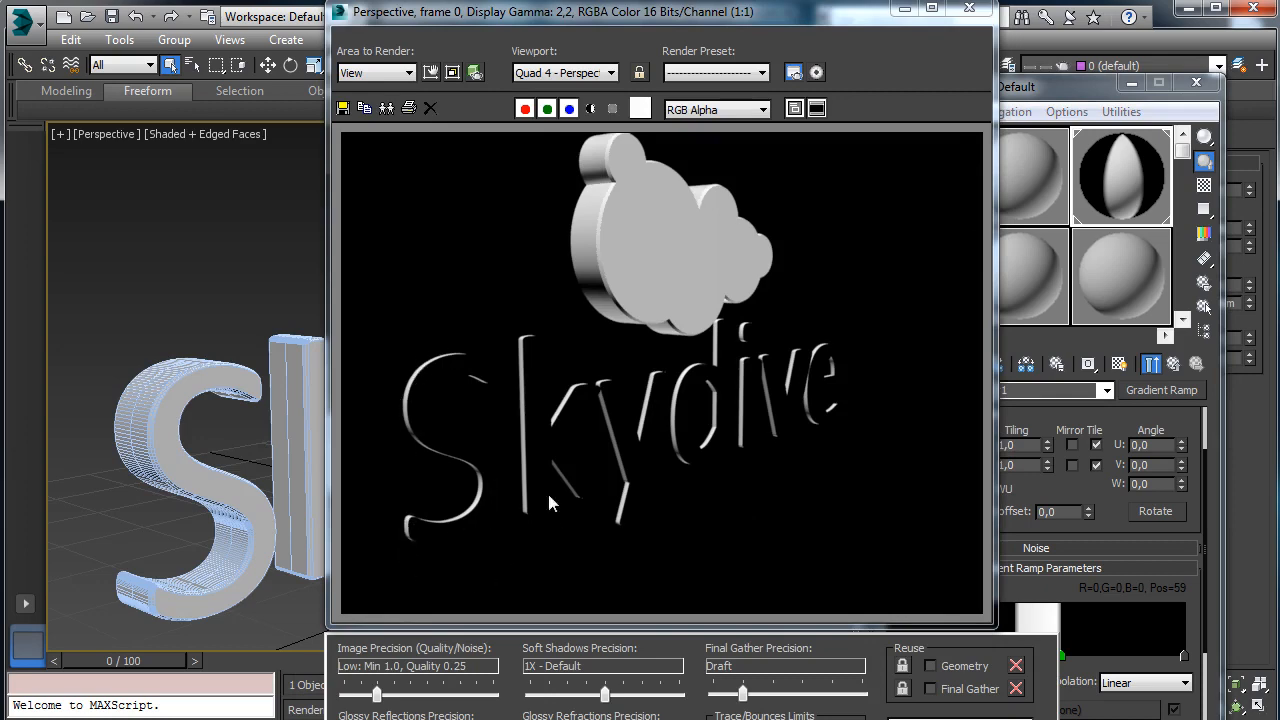
left_click(969, 8)
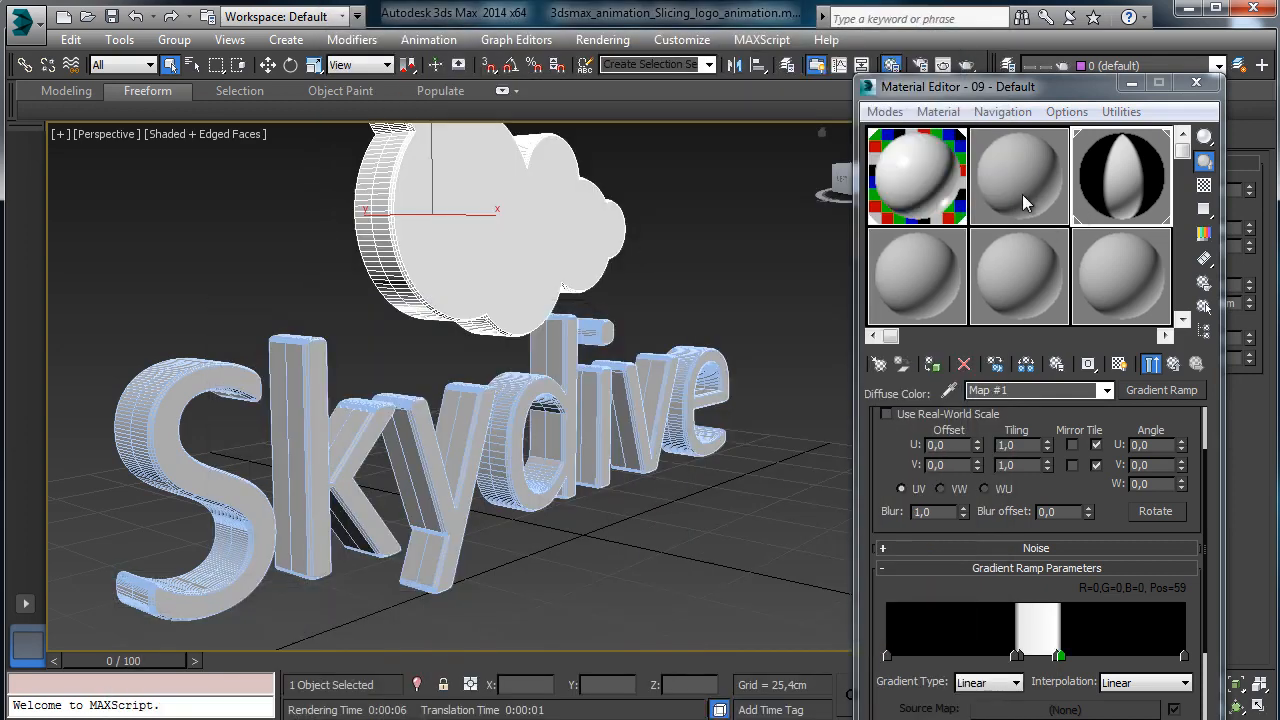
Assign the Text blend material to the Skydive lettering and darken Material 1's diffuse color to value 9.
left_click(931, 364)
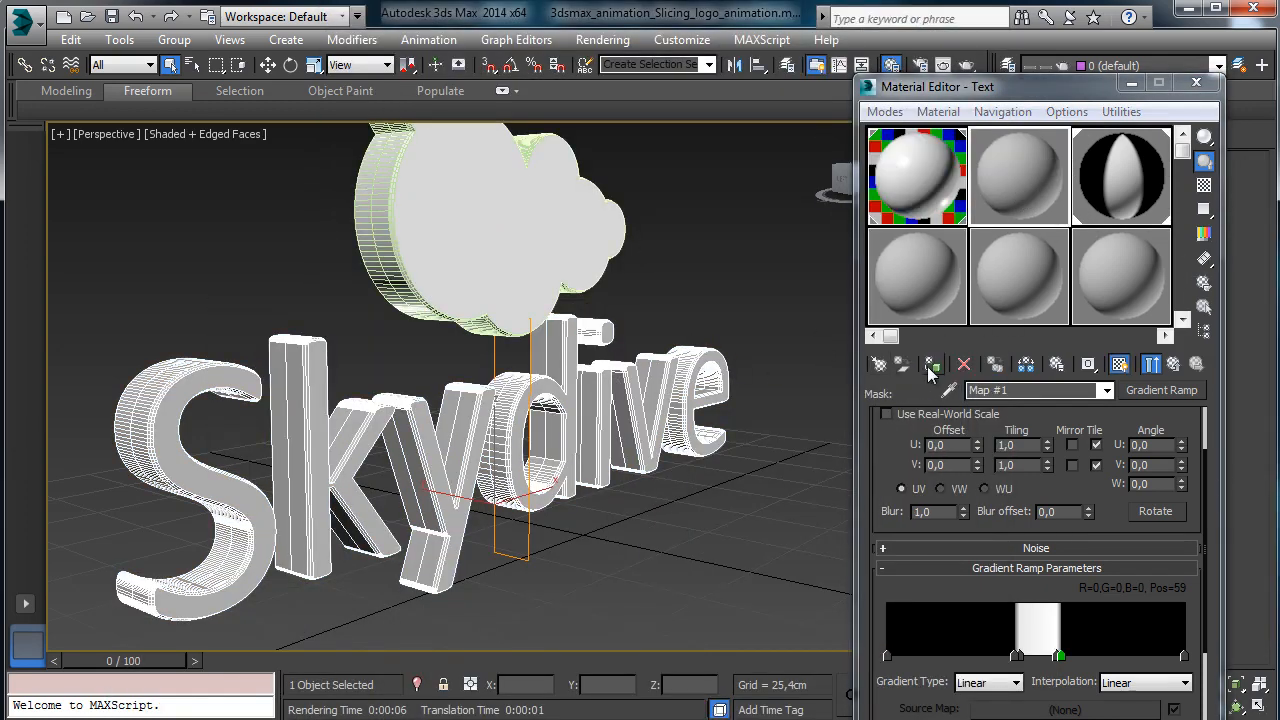
left_click(1173, 364)
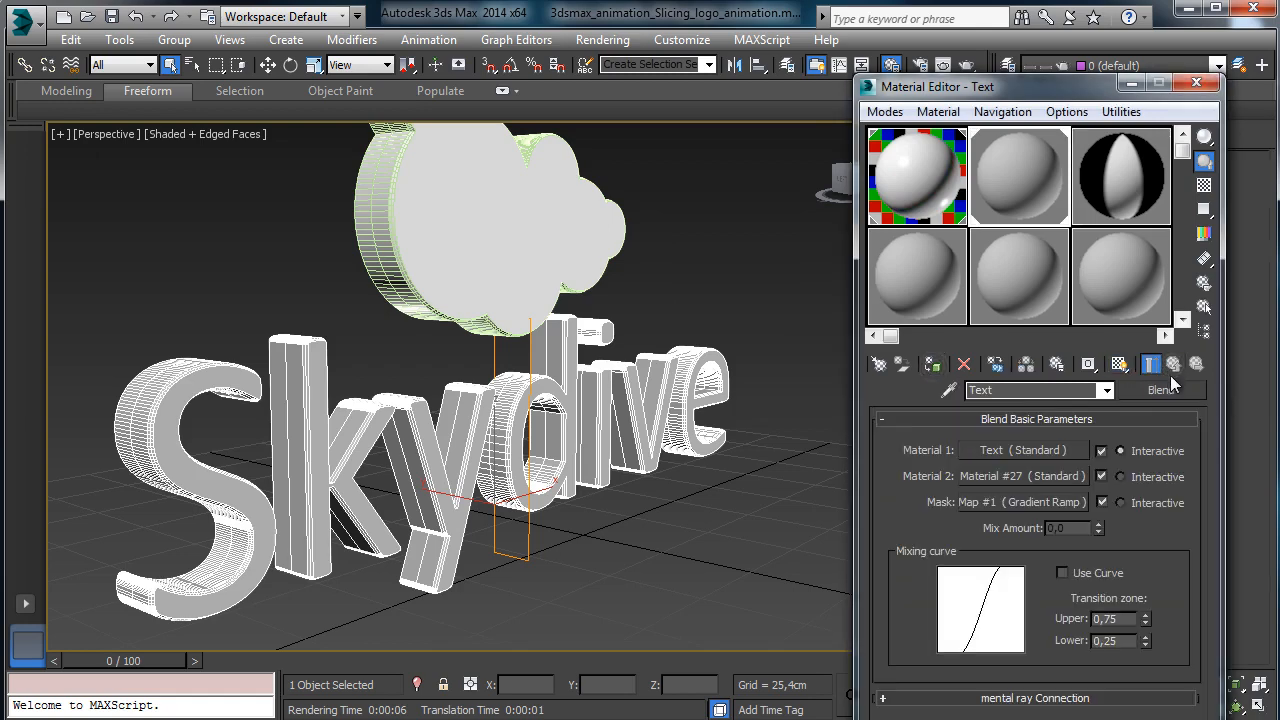
left_click(1060, 450)
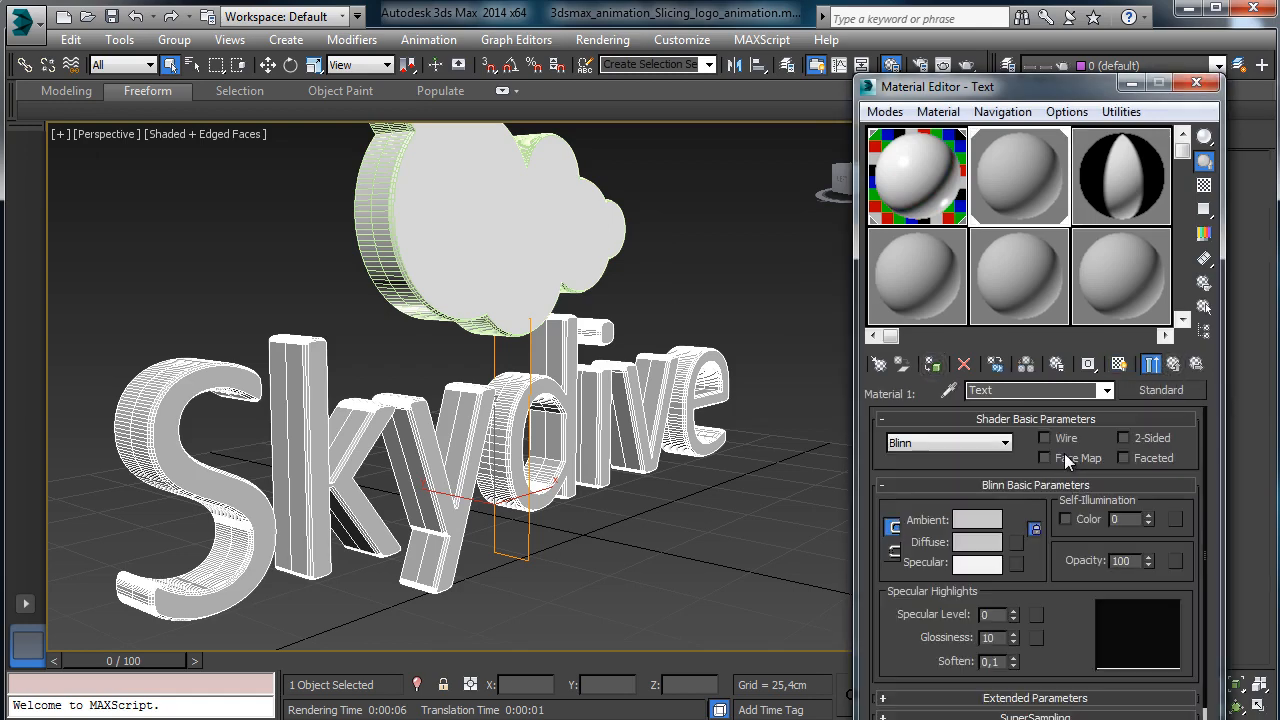
left_click(980, 541)
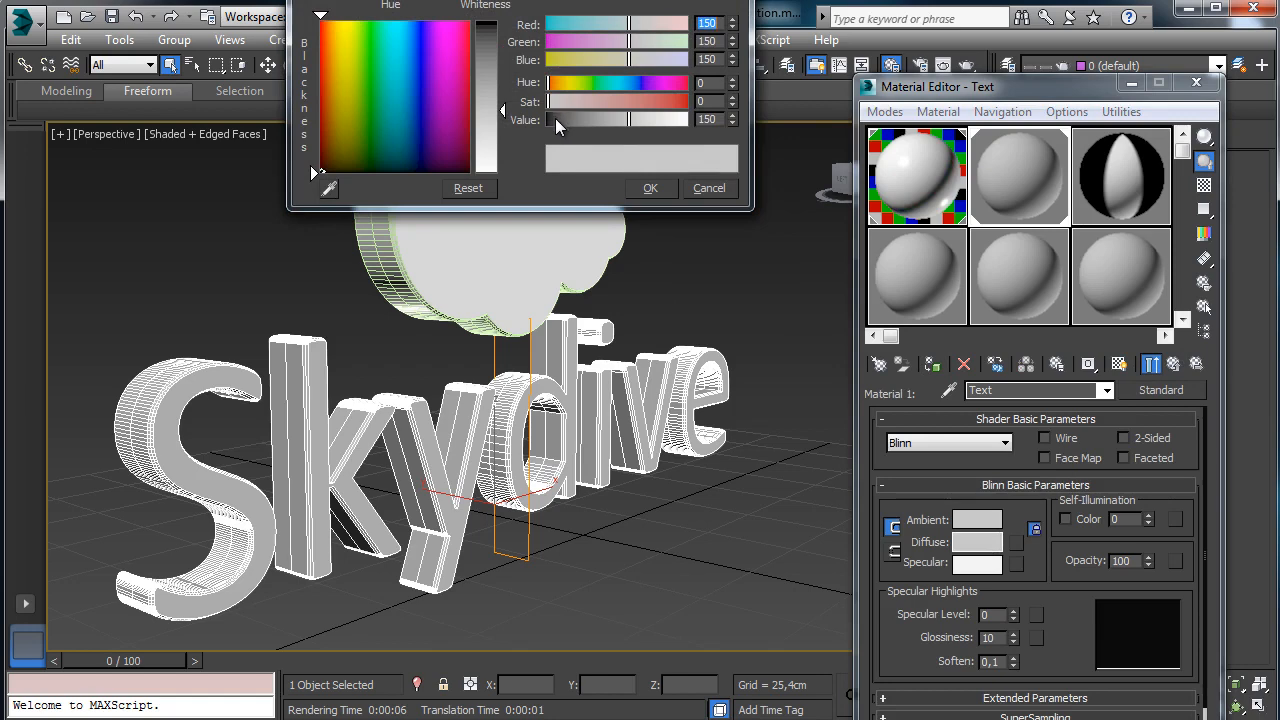
left_click_drag(557, 120, 550, 120)
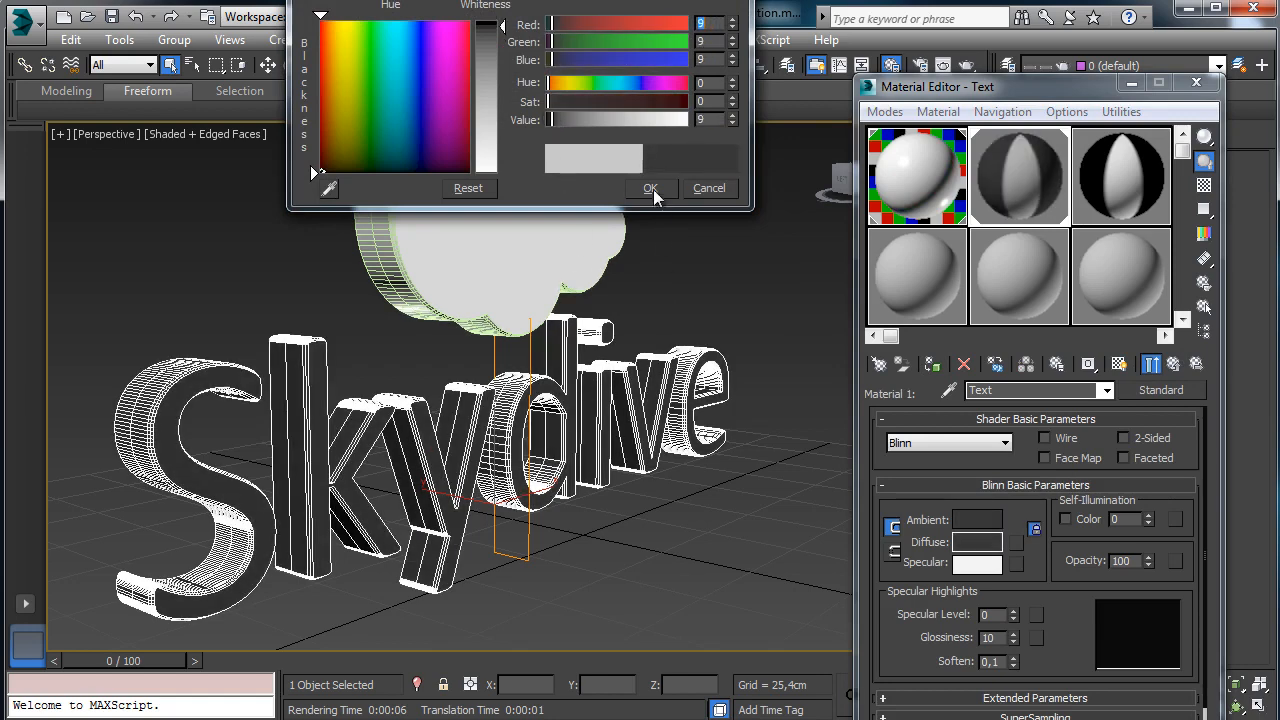
left_click(651, 189)
Color Material 2's diffuse light blue with red 7, green 120 and blue 247, and test-render the perspective view.
left_click(1173, 364)
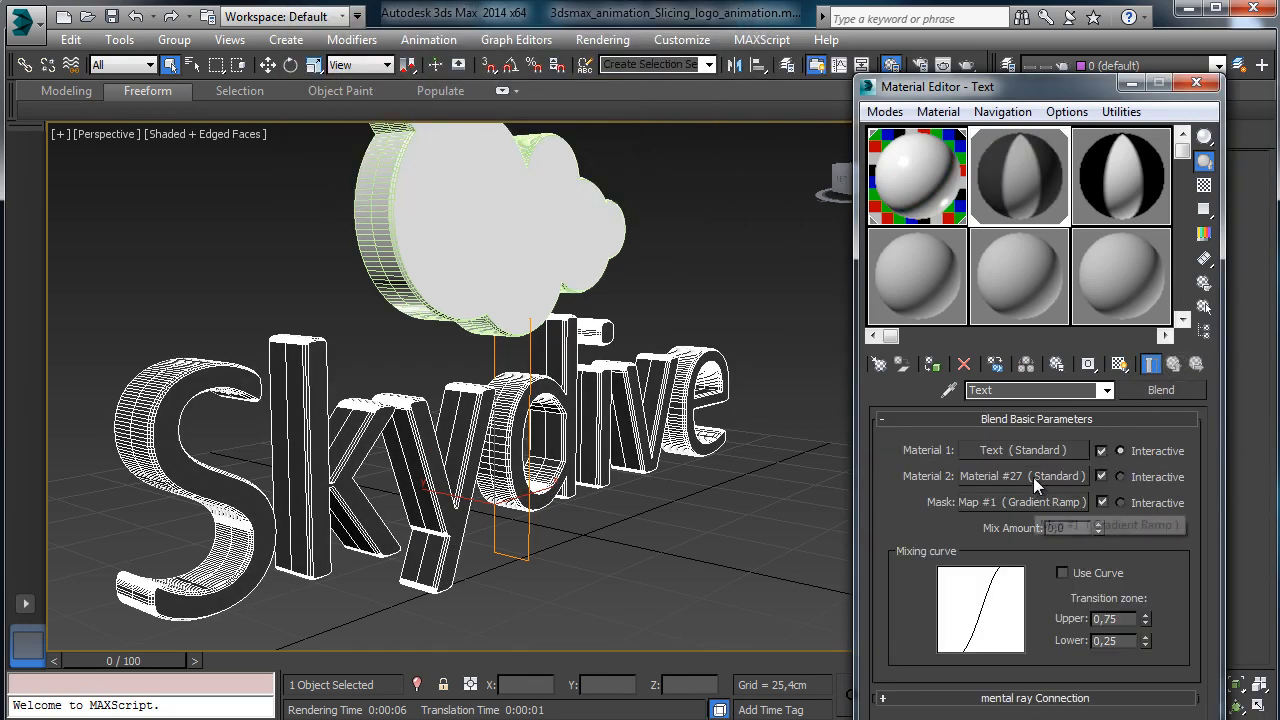
left_click(1033, 477)
left_click(978, 541)
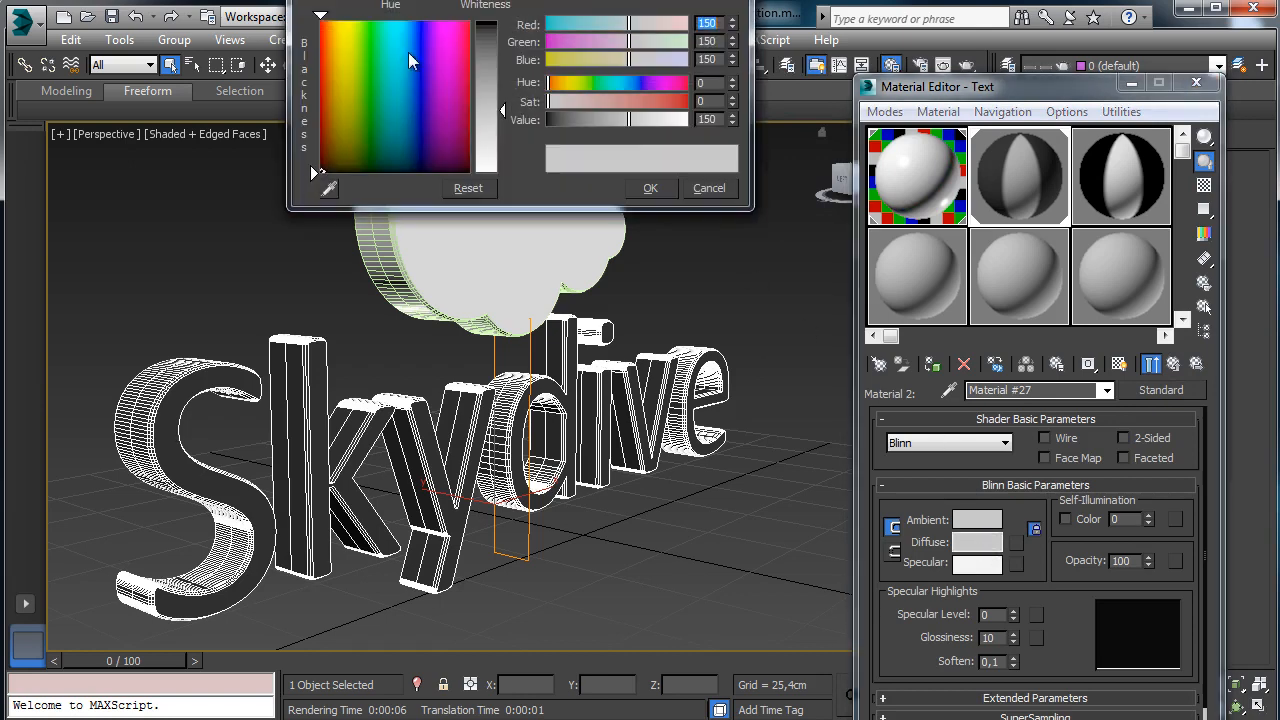
left_click(410, 37)
left_click_drag(495, 44, 513, 47)
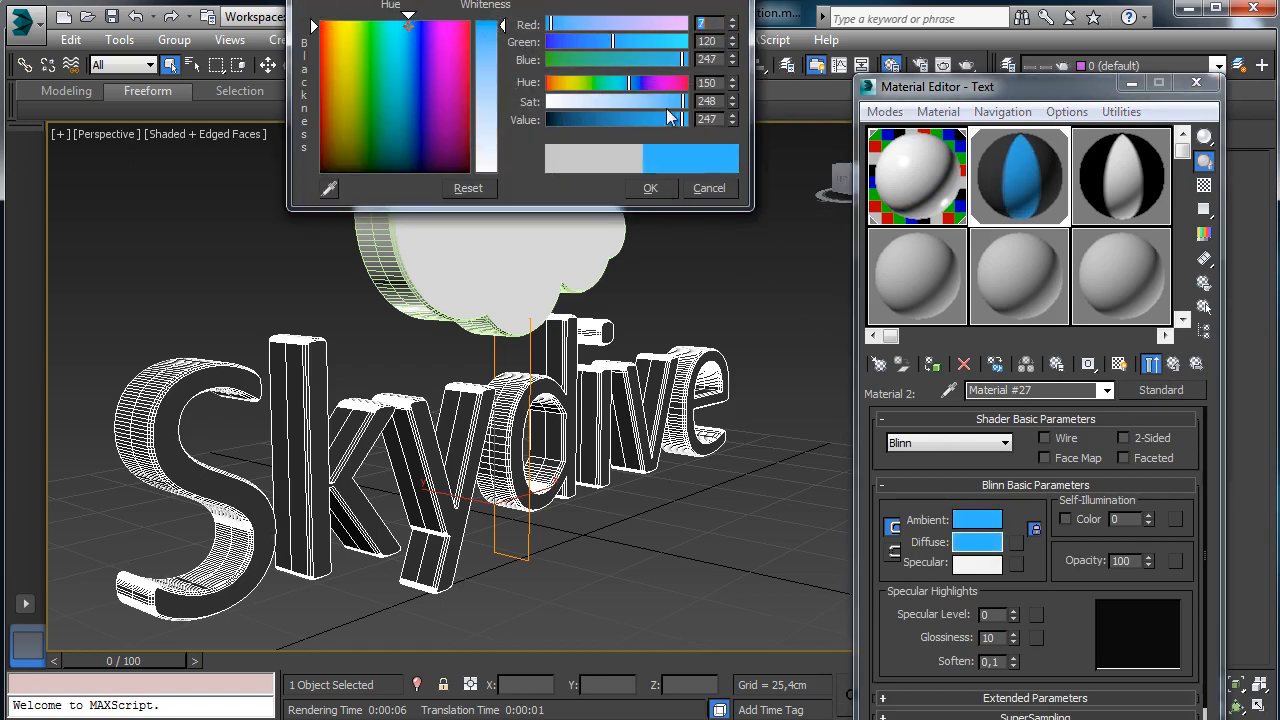
left_click(650, 188)
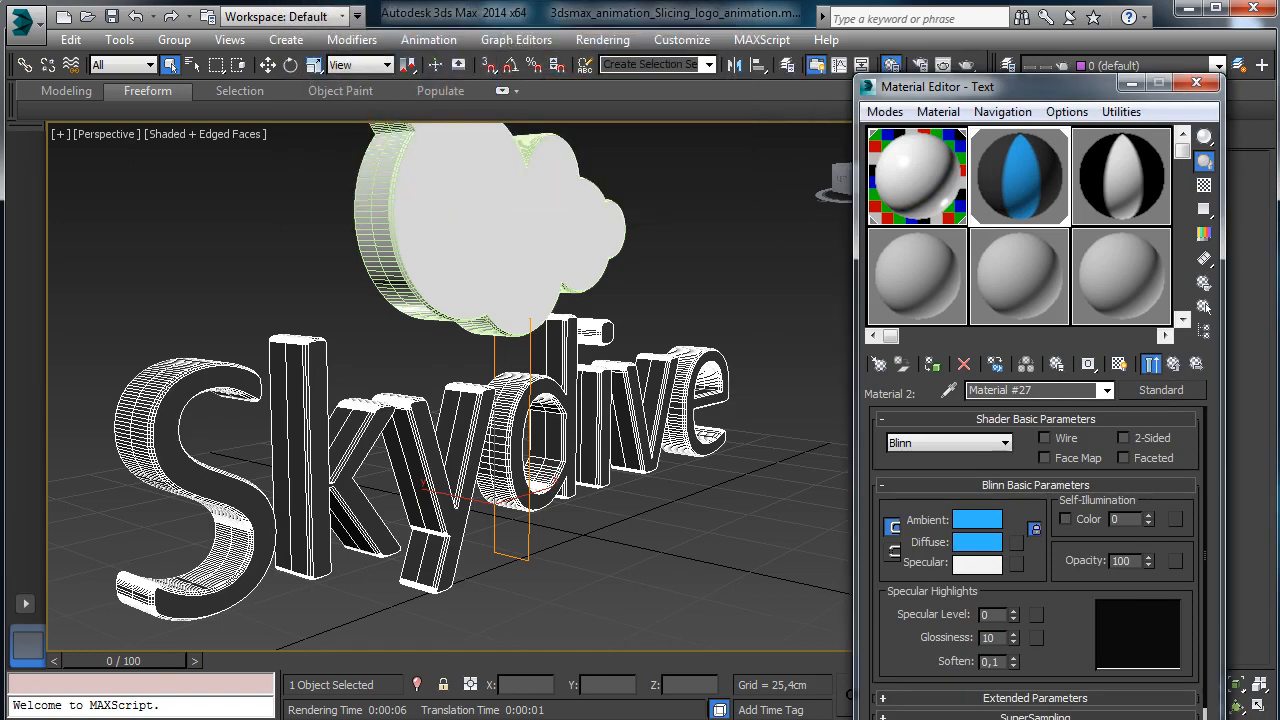
left_click(980, 66)
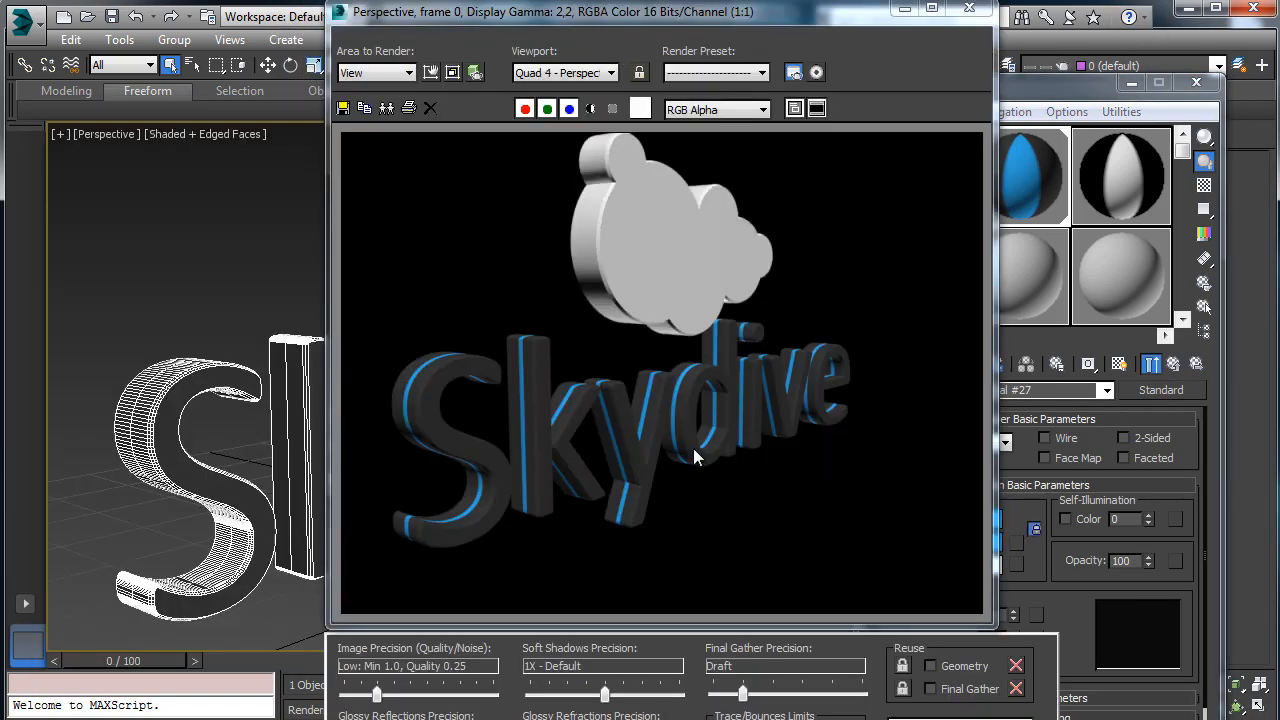
left_click(905, 9)
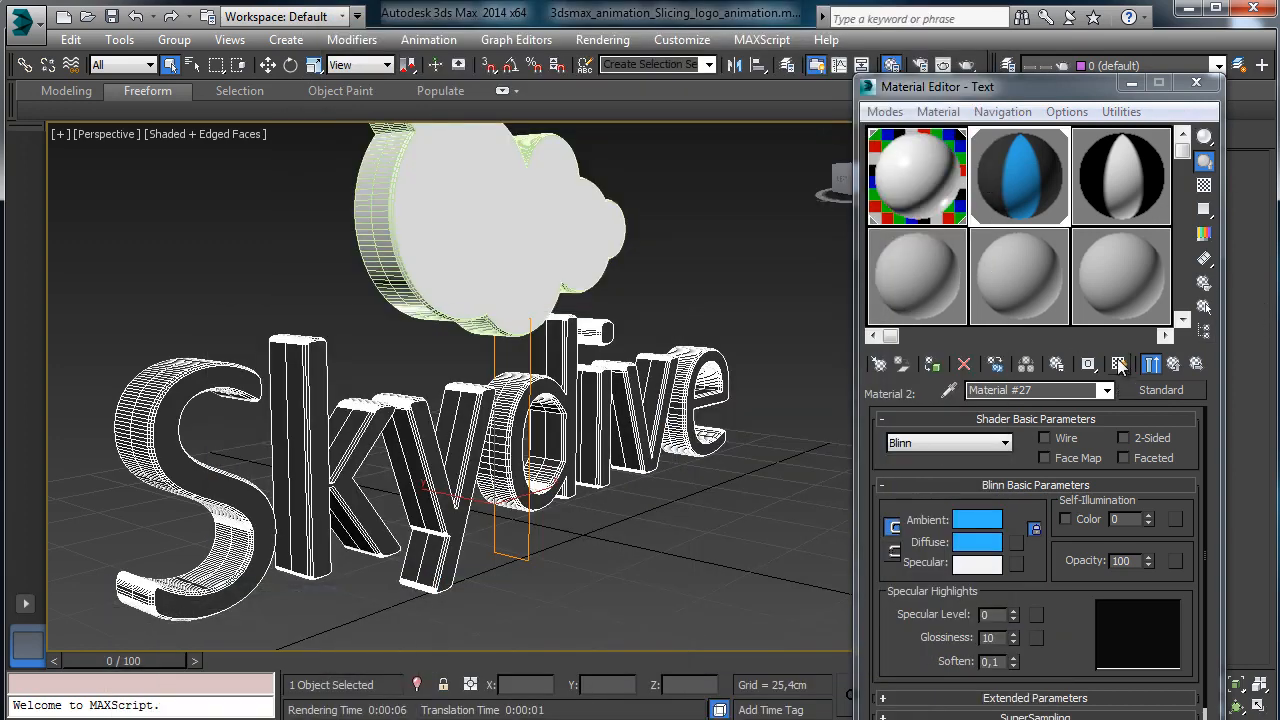
Rename Material 2 of the Text blend to Blu light.
left_click(1151, 364)
left_click(1057, 450)
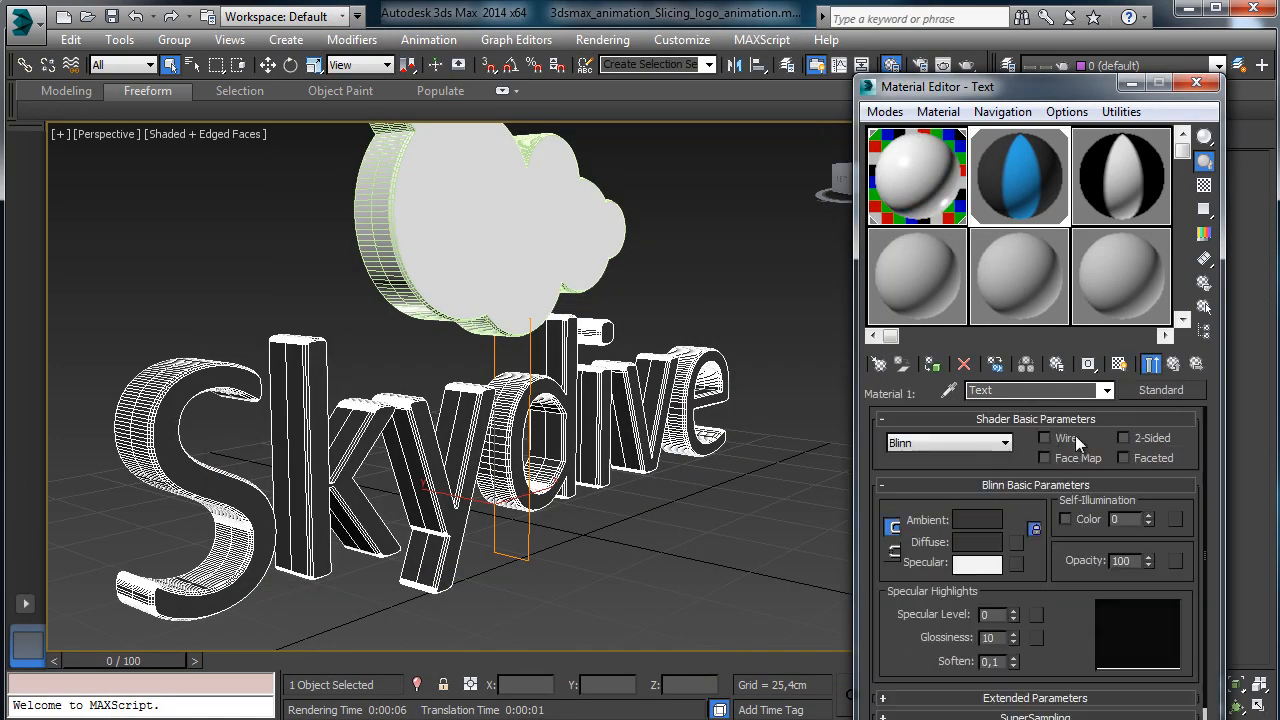
left_click_drag(1022, 92, 984, 50)
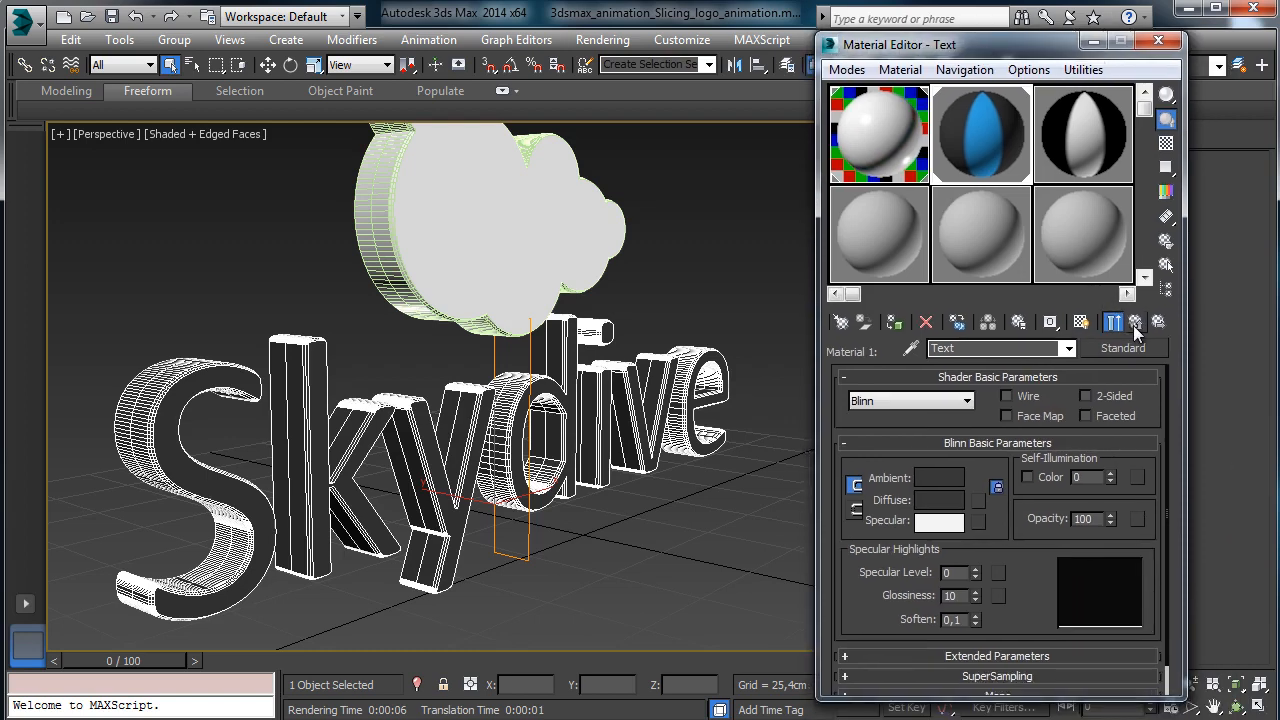
left_click(1113, 321)
left_click(990, 436)
left_click_drag(1013, 348, 847, 343)
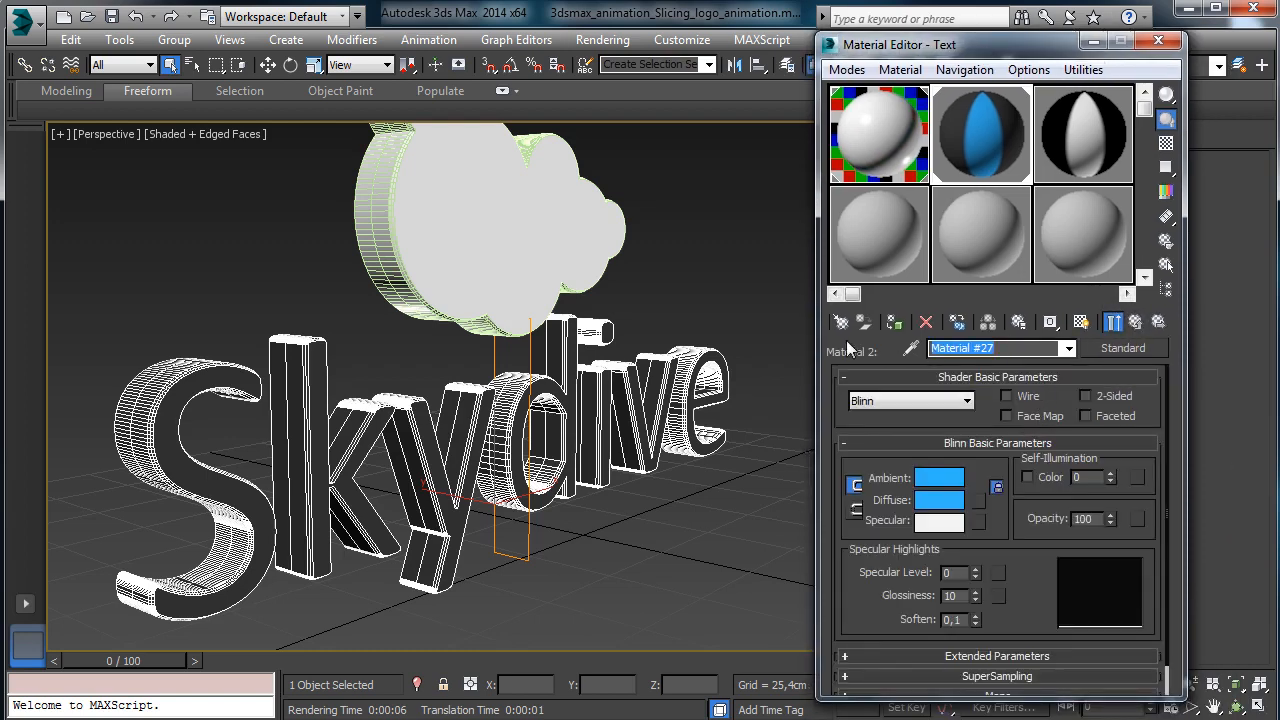
type("Blu light")
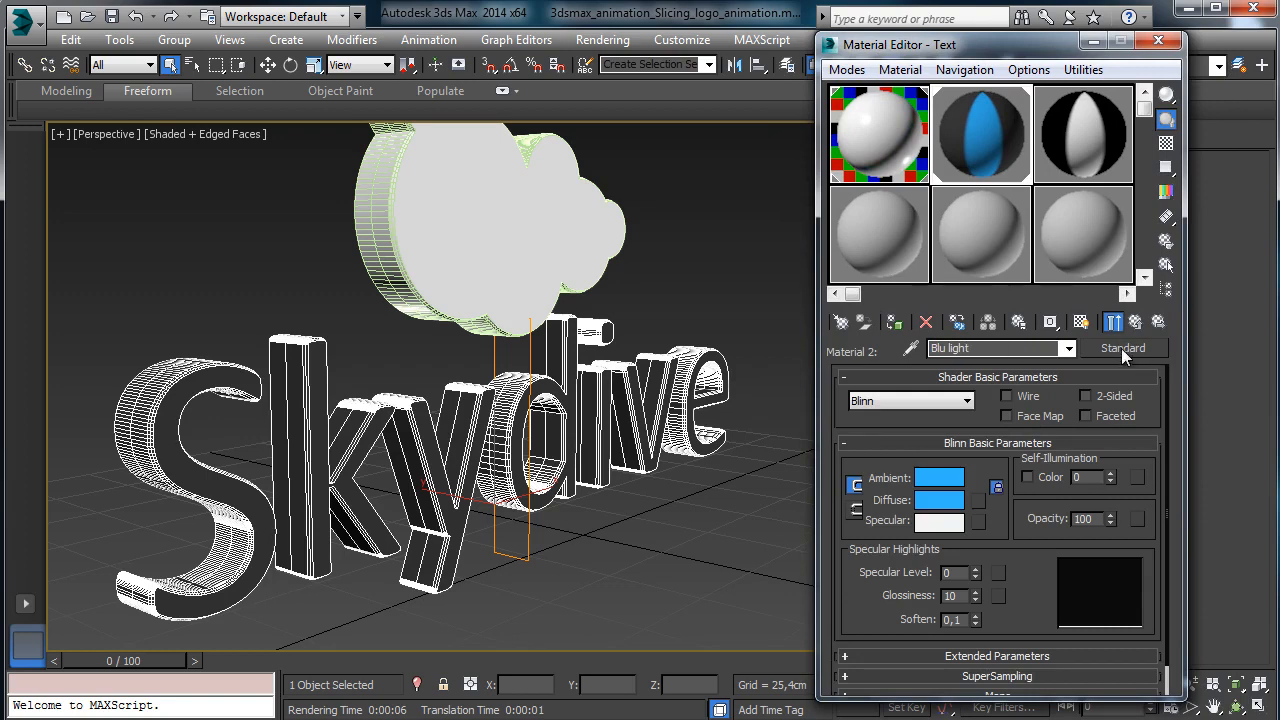
Copy Blu light's diffuse color and change the material's type to mental ray Arch & Design.
right_click(945, 506)
left_click(985, 516)
left_click(1102, 350)
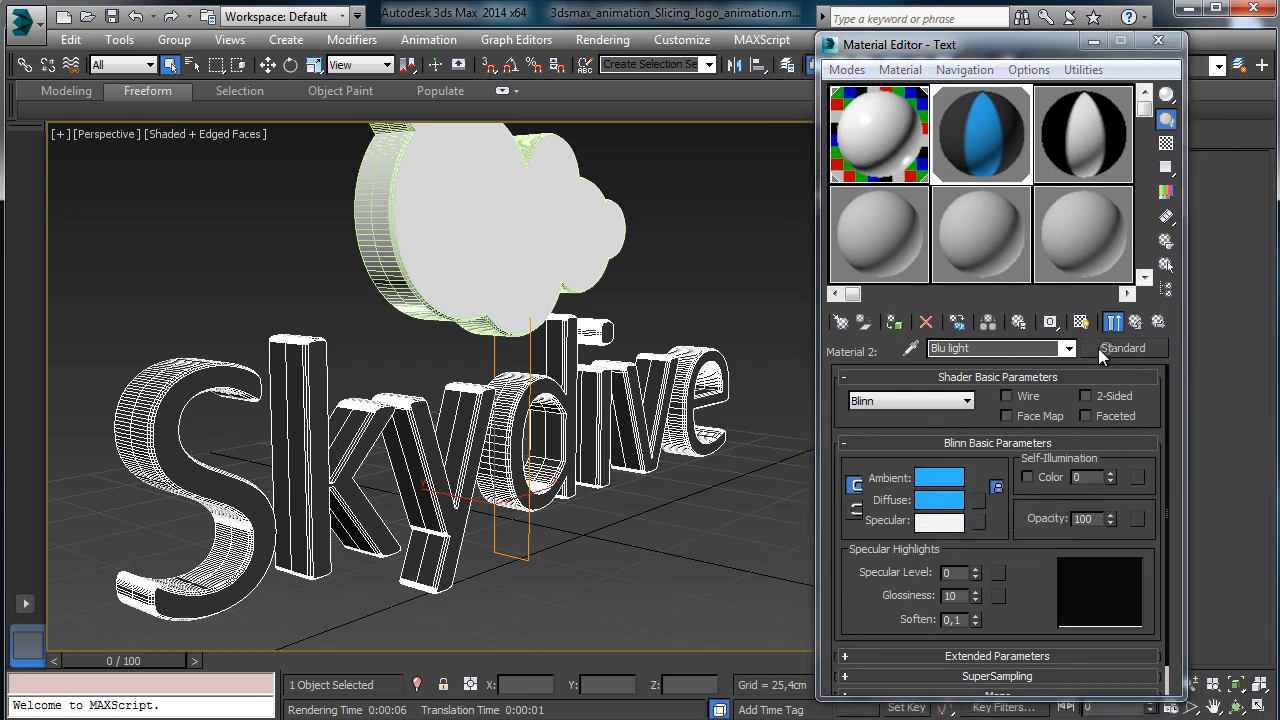
left_click(803, 505)
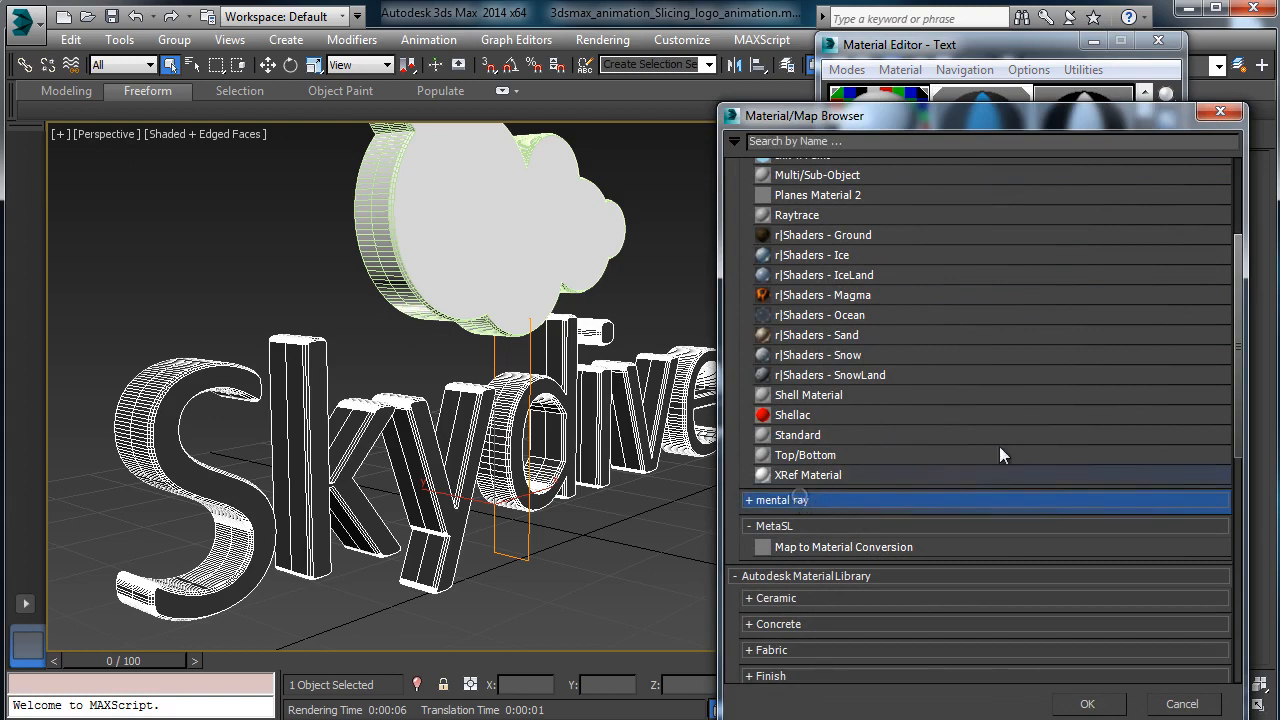
left_click(780, 503)
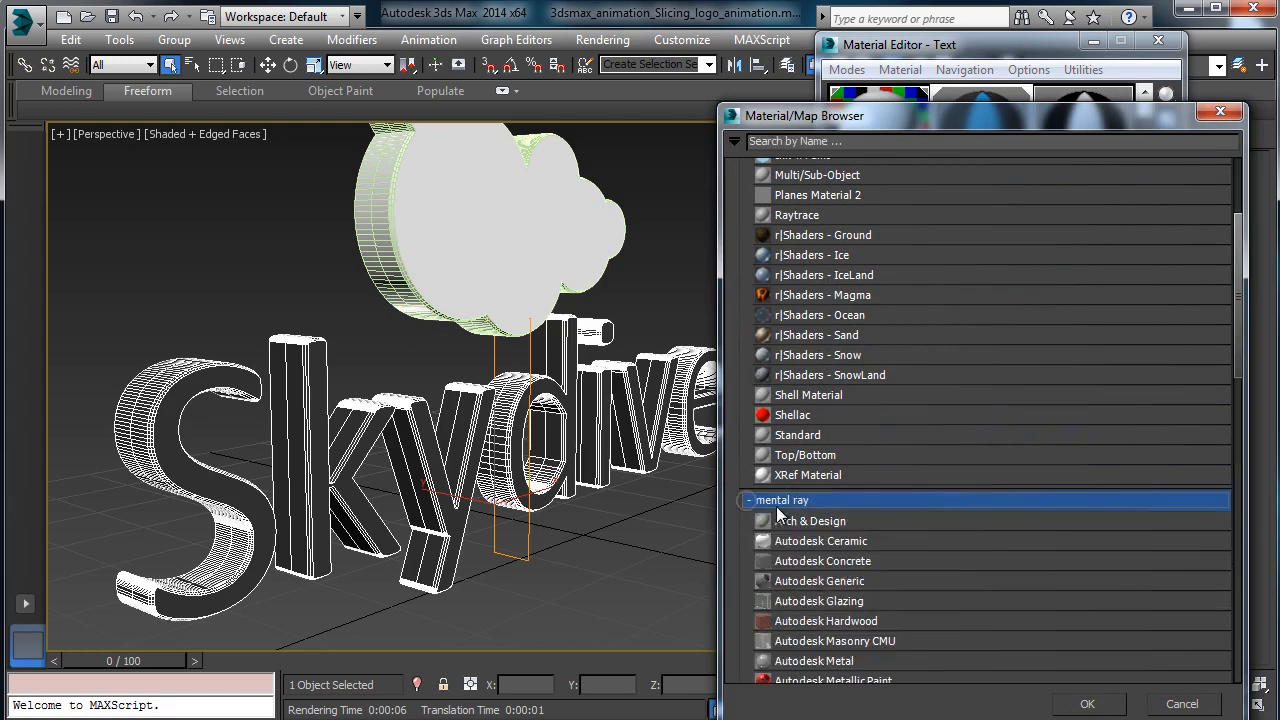
double_click(800, 524)
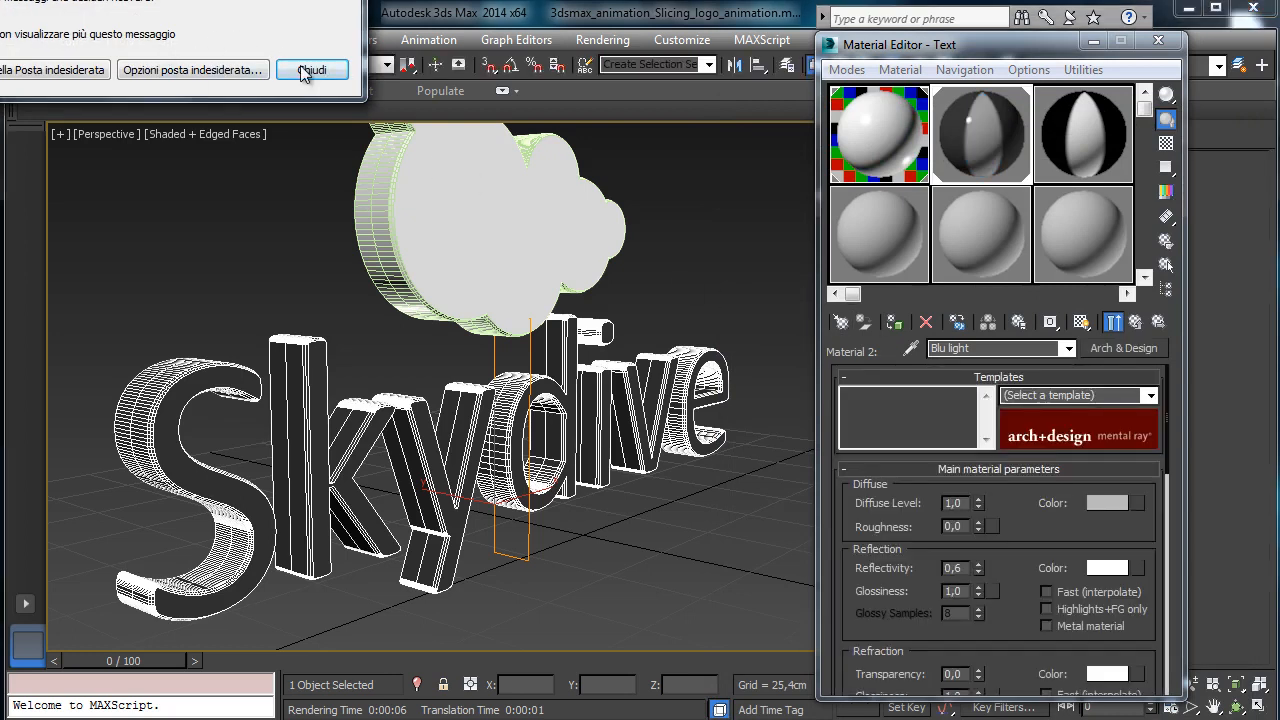
Paste the copied light blue as the diffuse color of the Arch & Design material.
left_click(310, 70)
right_click(1101, 503)
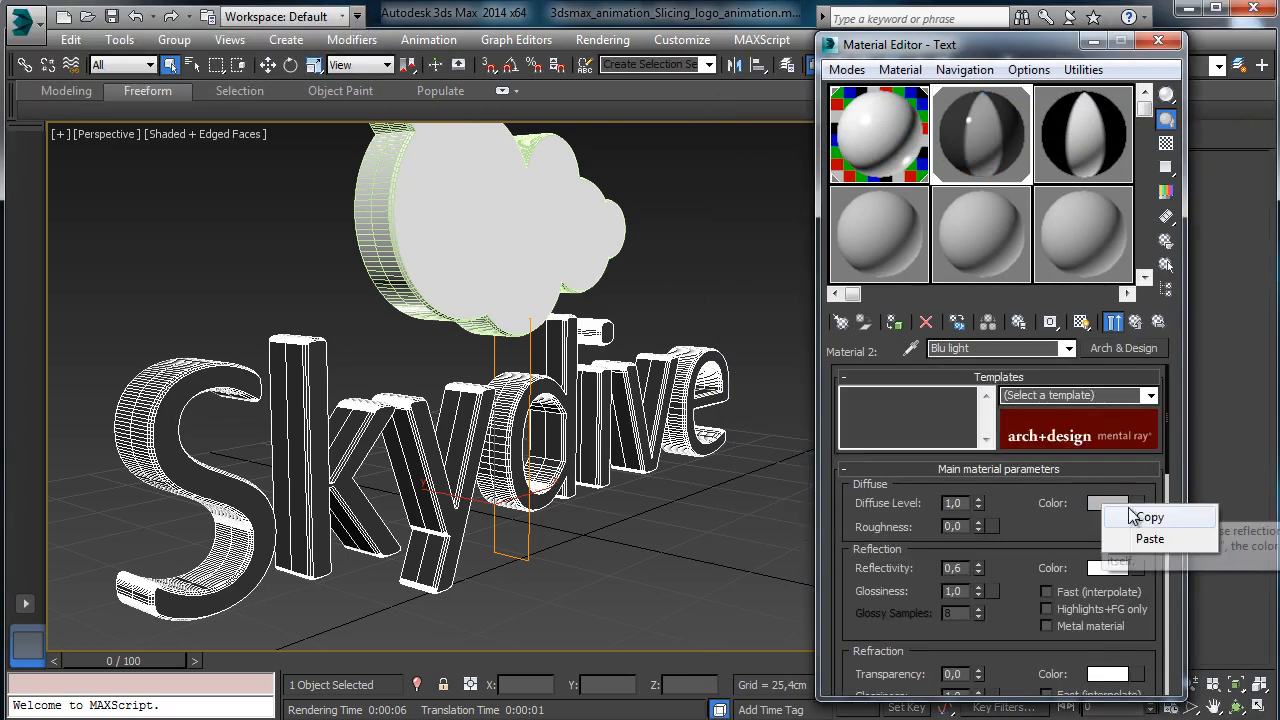
left_click(1151, 537)
Enable Self Illumination (Glow) on Blu light, paste the light blue as its filter color, and let the glow illuminate the scene.
left_click_drag(1034, 530, 1010, 415)
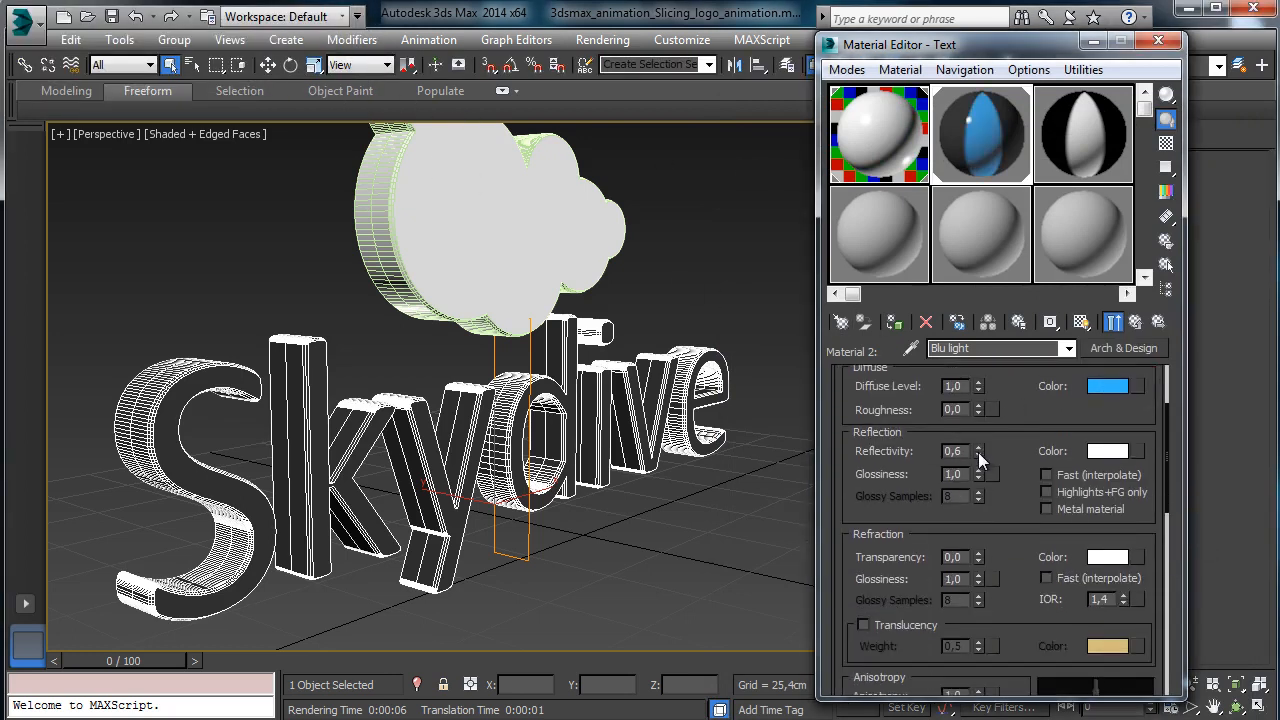
left_click_drag(1010, 501, 1012, 233)
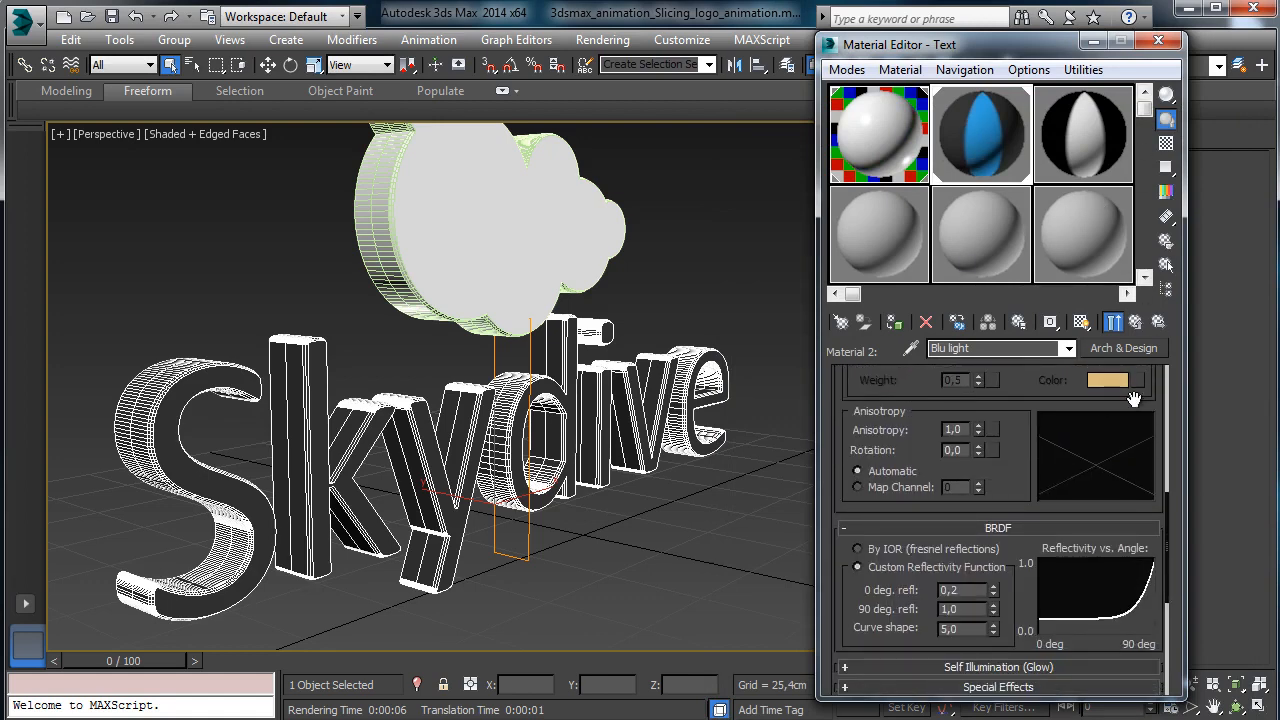
left_click_drag(1016, 438, 1022, 306)
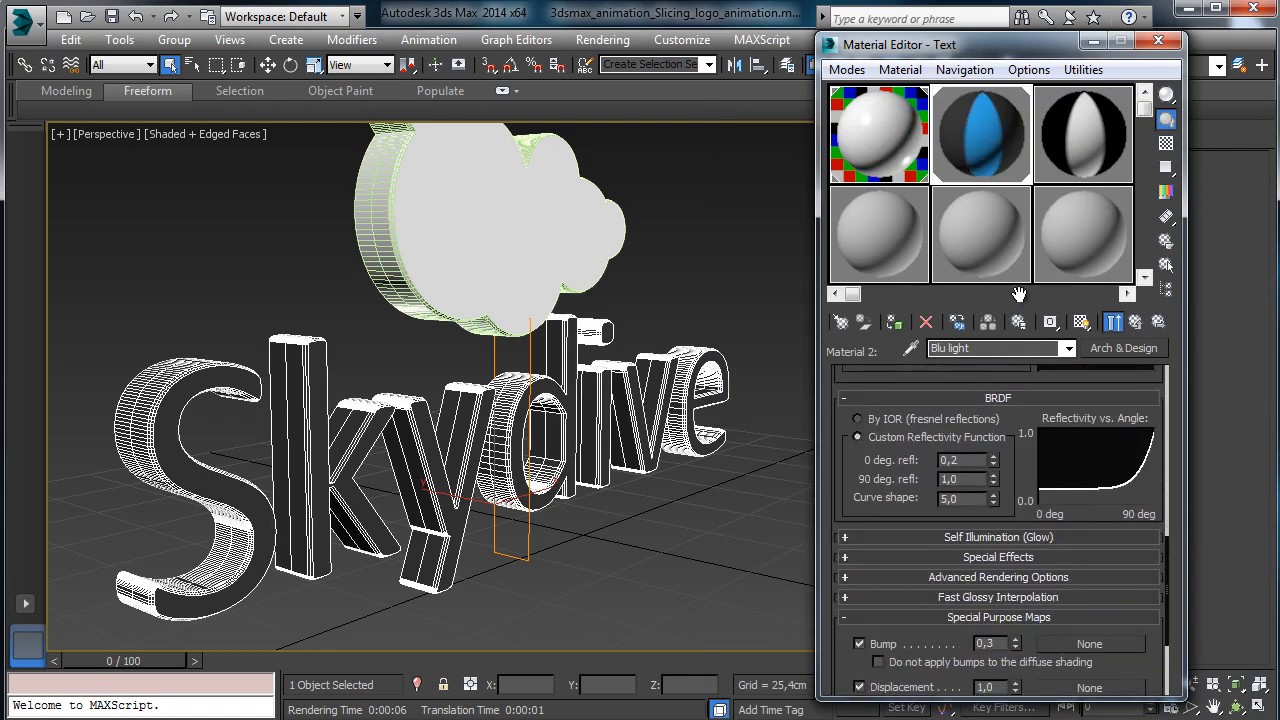
left_click(962, 545)
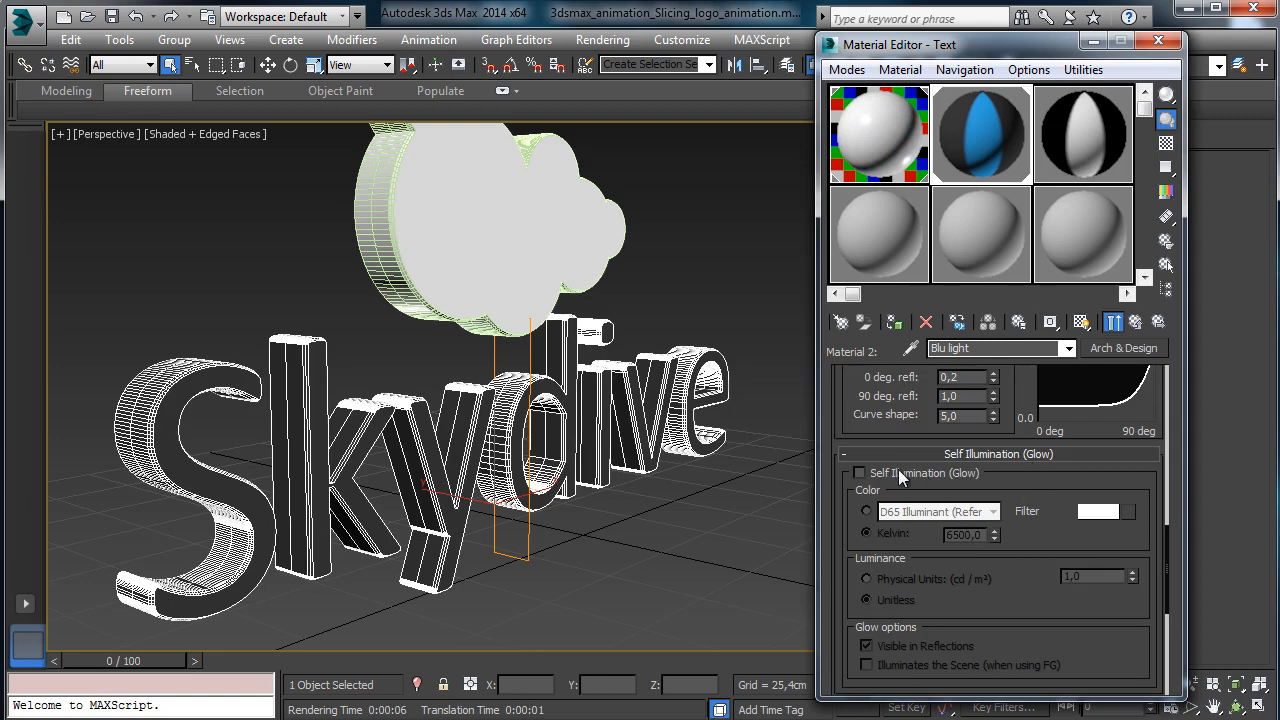
left_click(899, 477)
left_click(1093, 513)
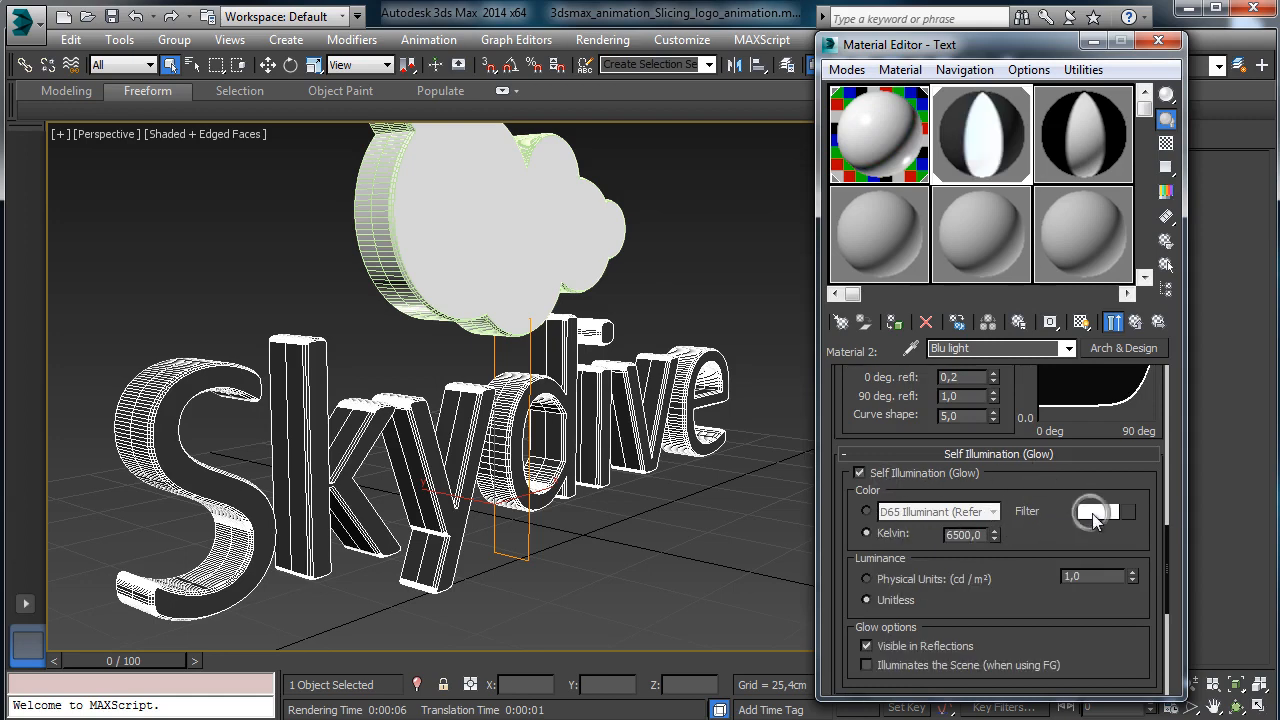
right_click(1093, 516)
left_click(1130, 550)
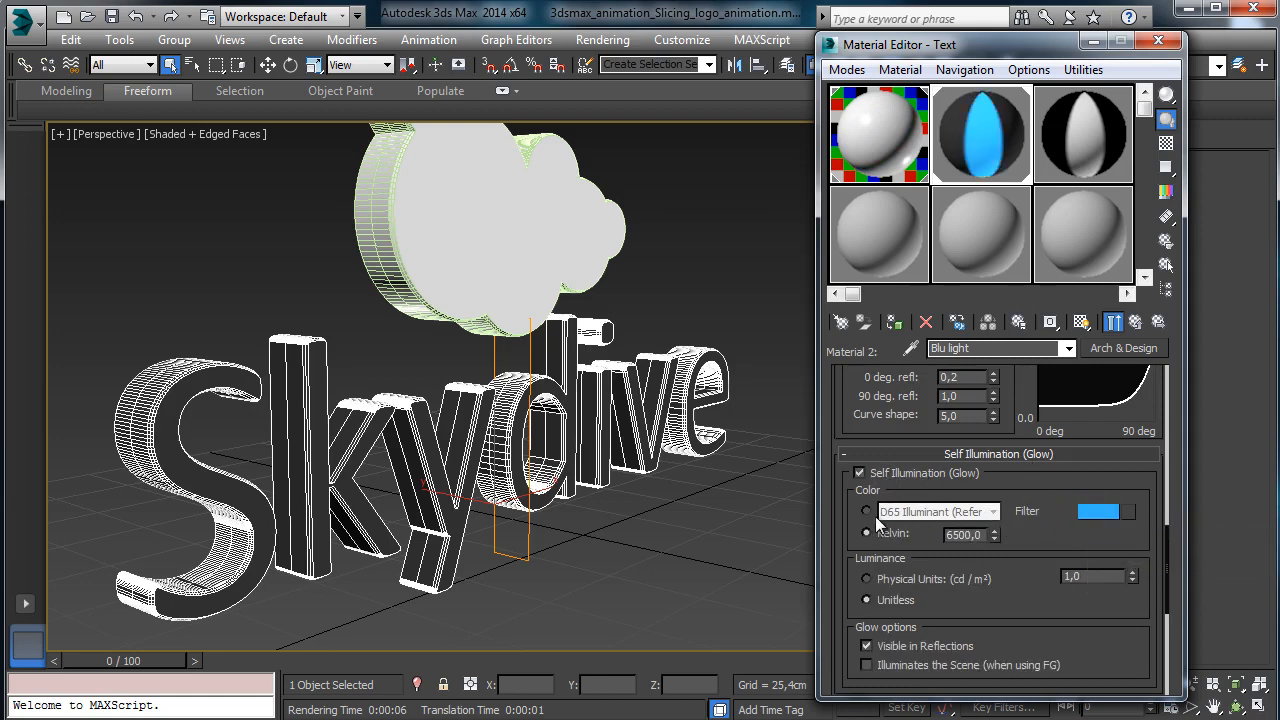
left_click_drag(1060, 554, 1060, 414)
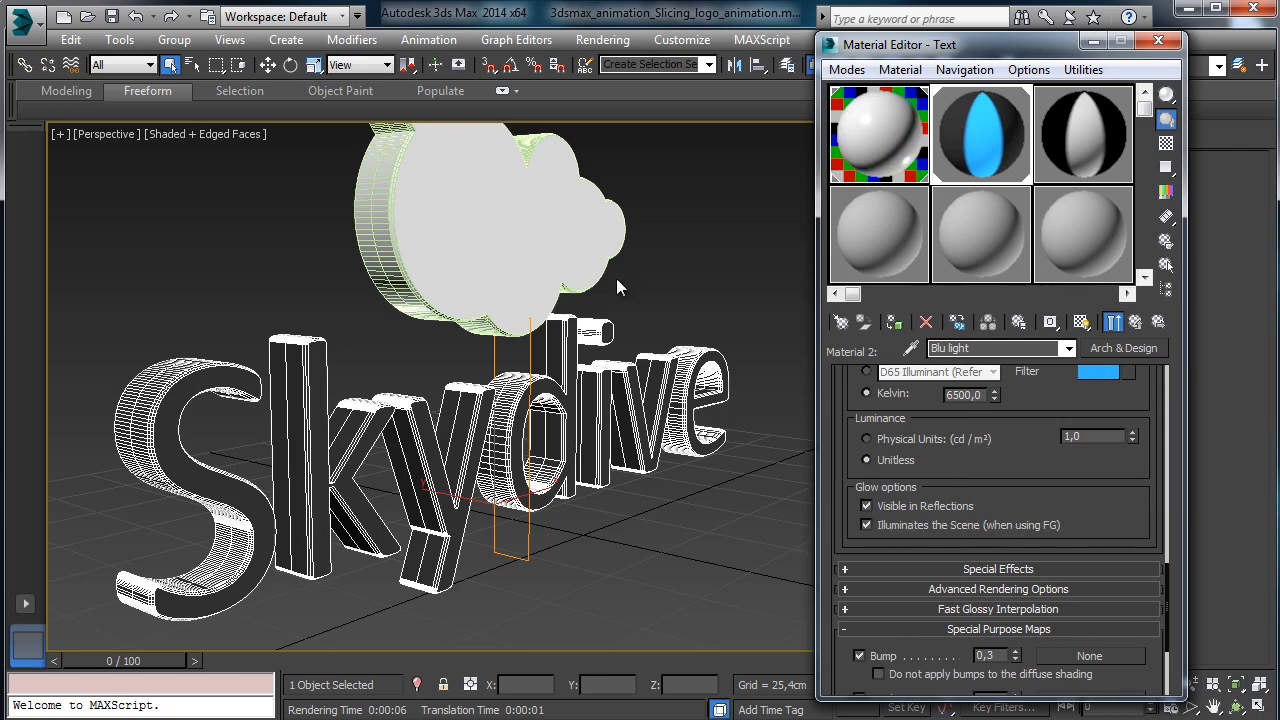
Render the perspective view to check the glowing blue stripe on the text.
left_click_drag(1040, 45, 1012, 150)
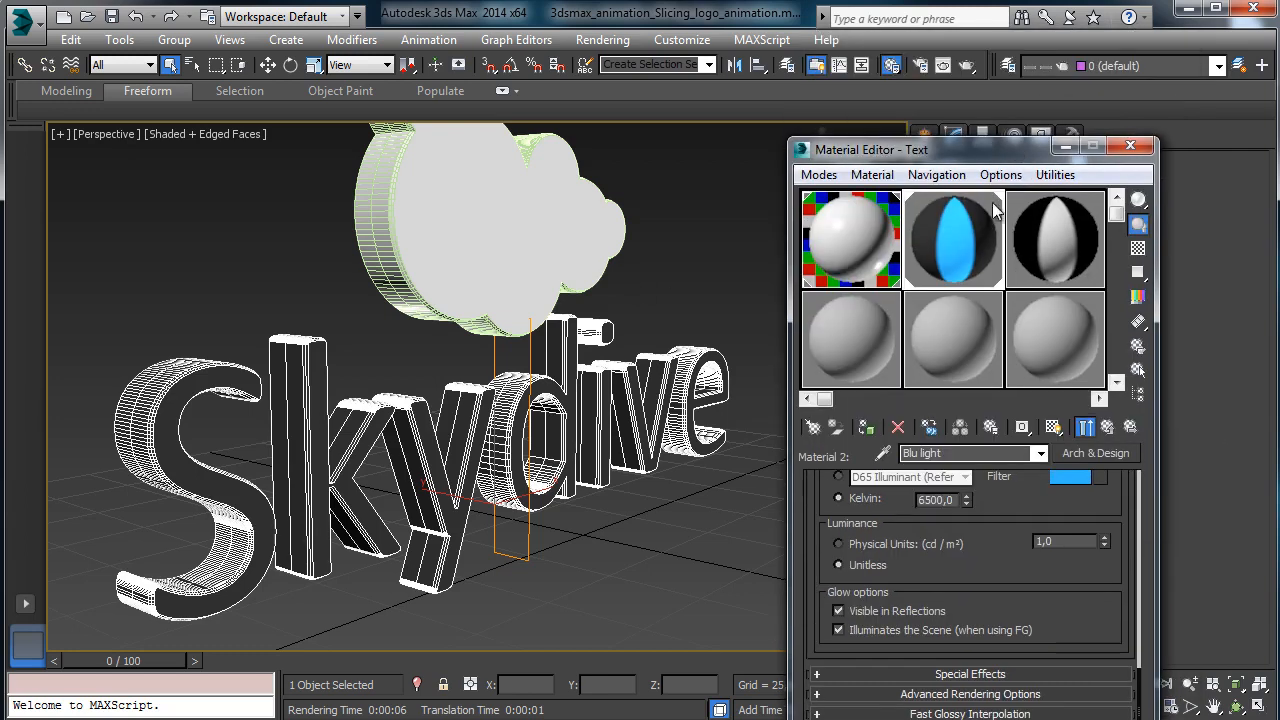
left_click(966, 65)
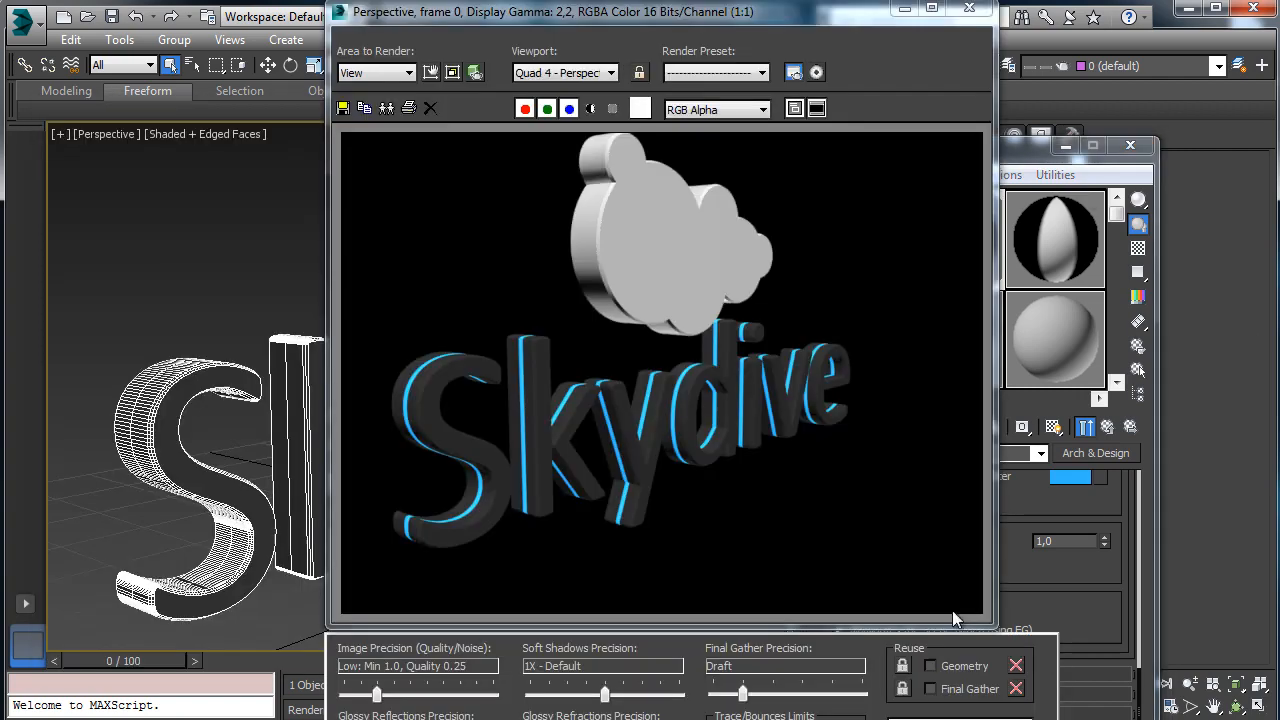
left_click(904, 8)
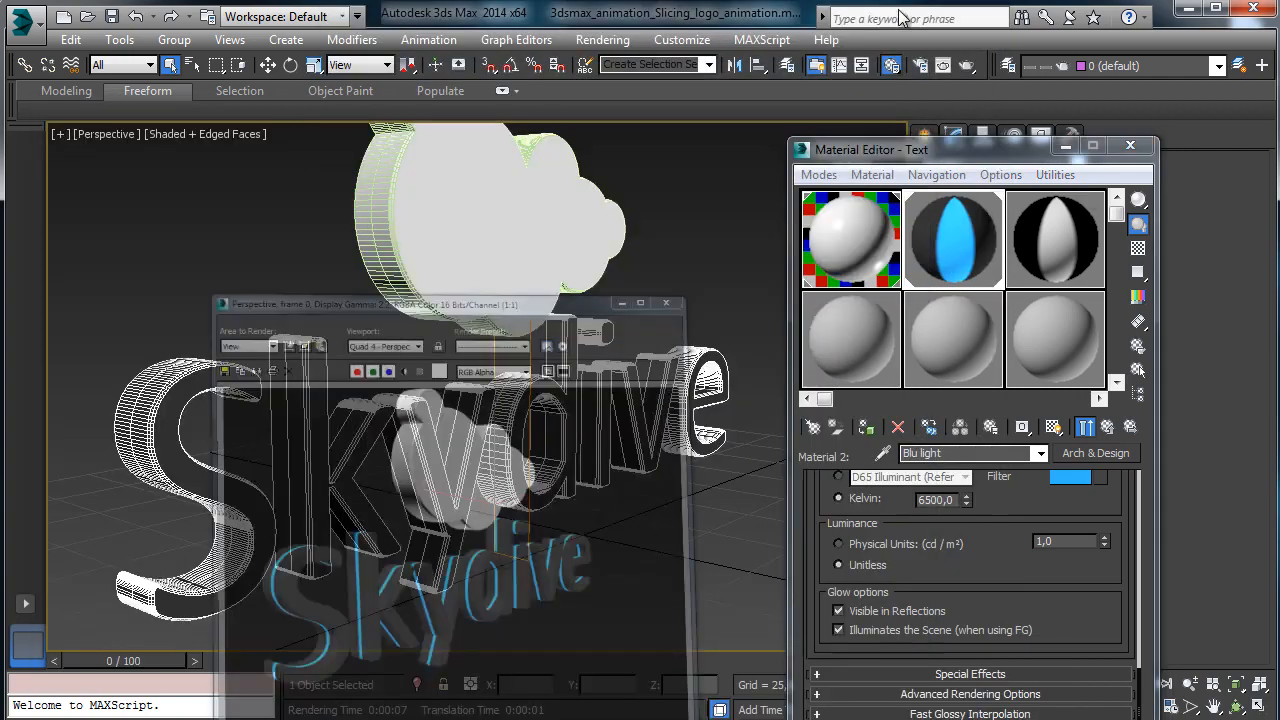
left_click_drag(1035, 587, 1064, 669)
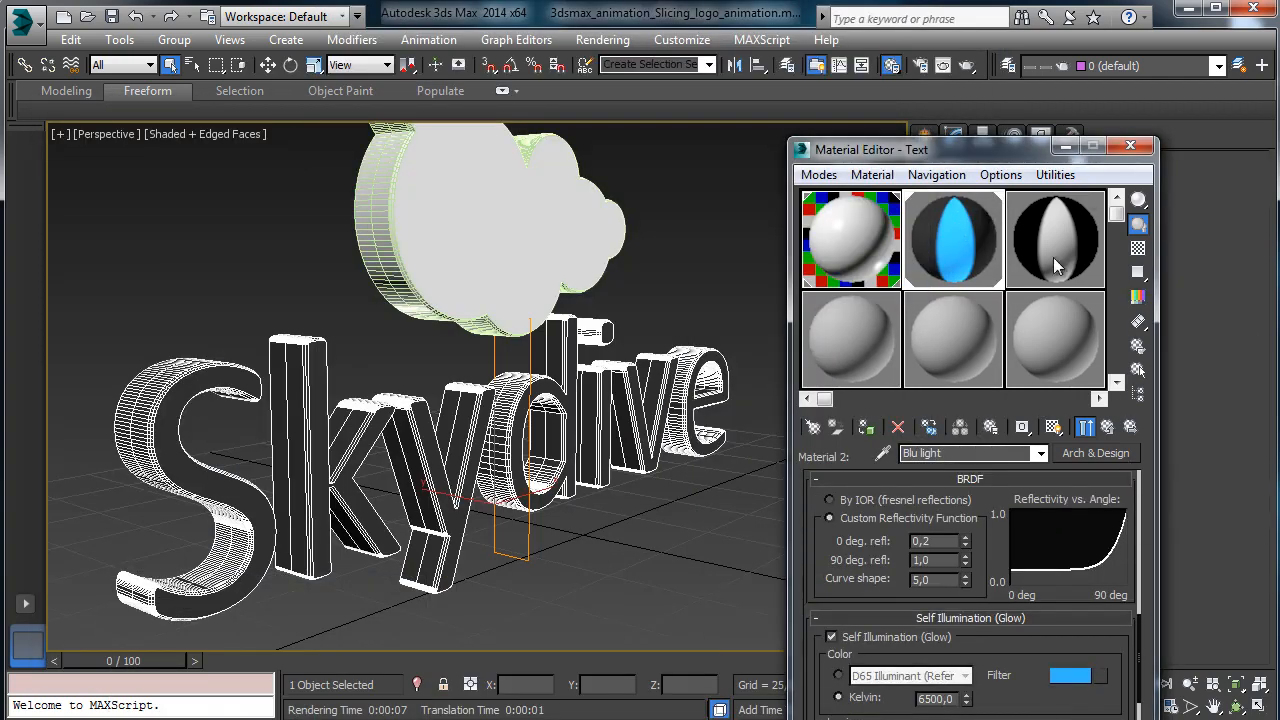
Go back to the Text blend and change its Material 1 to the mental ray Arch & Design type.
left_click_drag(998, 153, 1040, 53)
left_click(1147, 327)
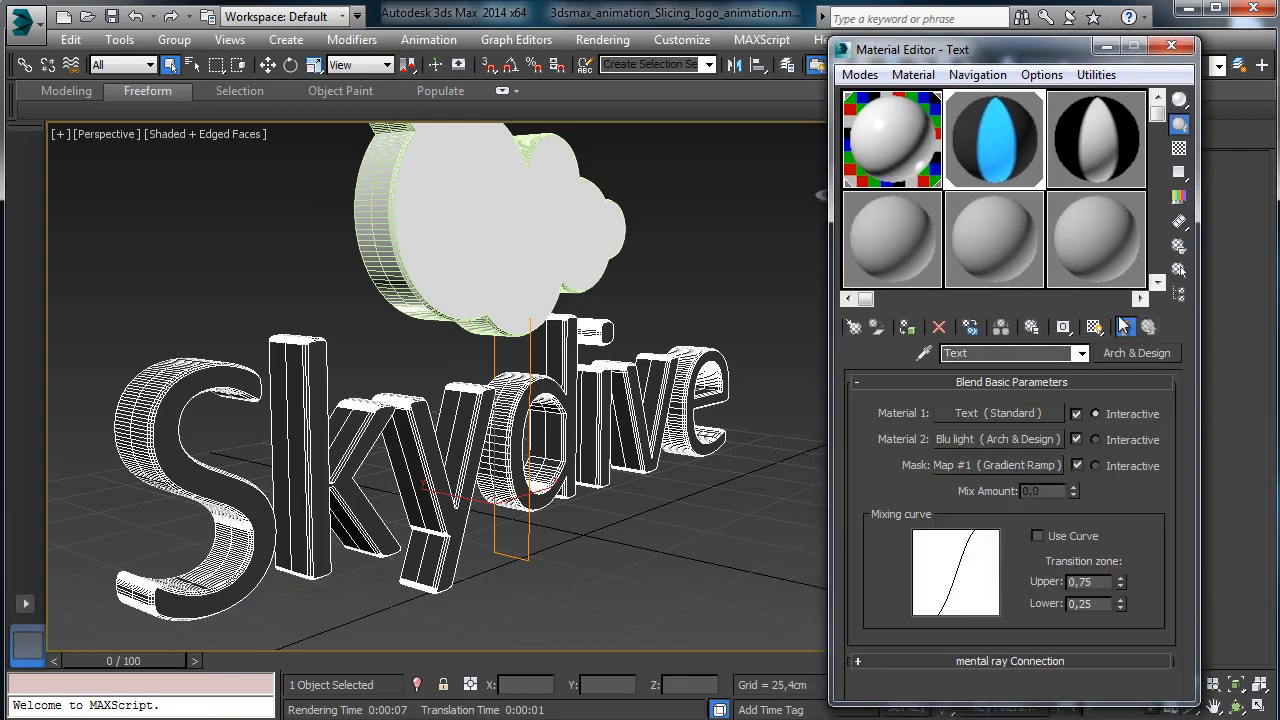
left_click(1053, 414)
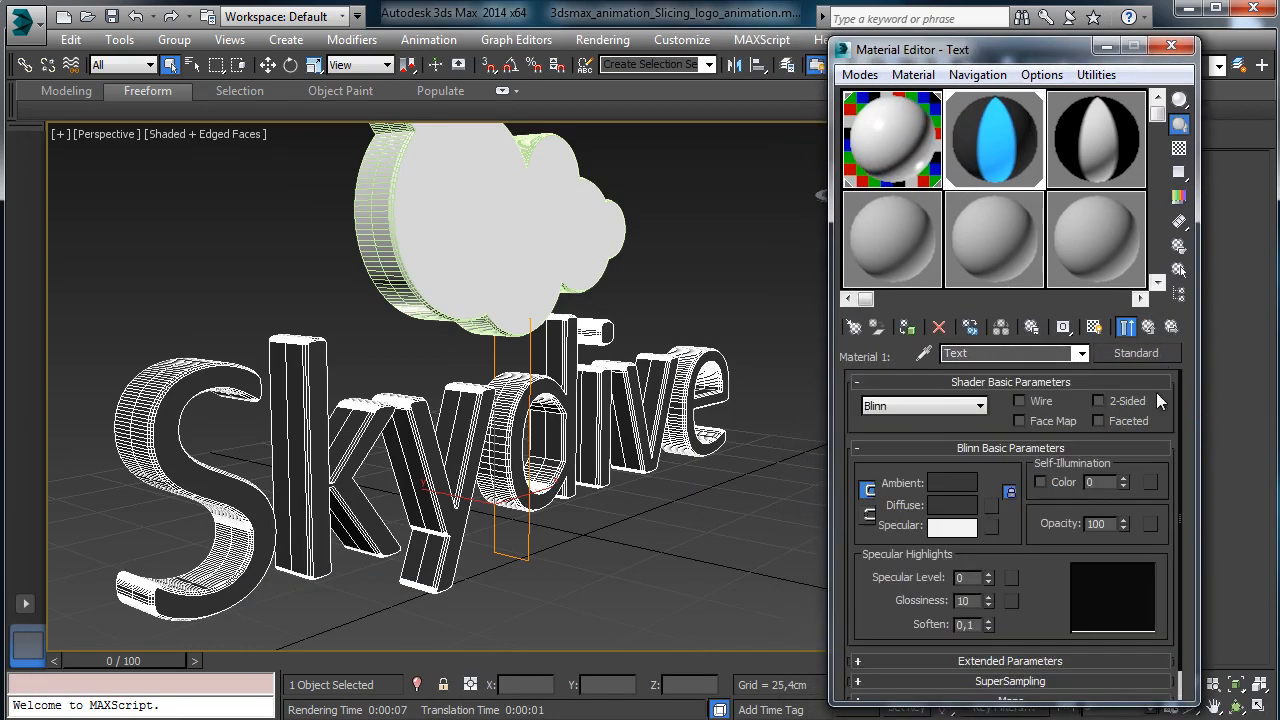
left_click(1138, 355)
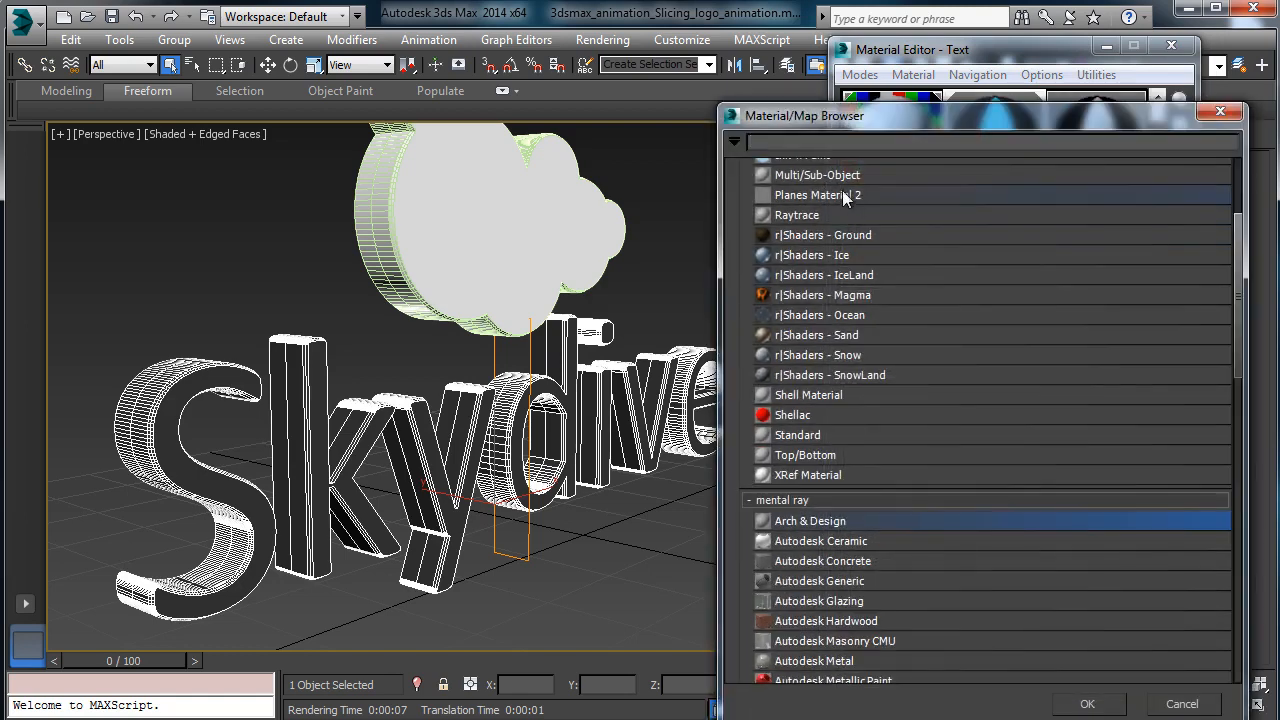
double_click(837, 519)
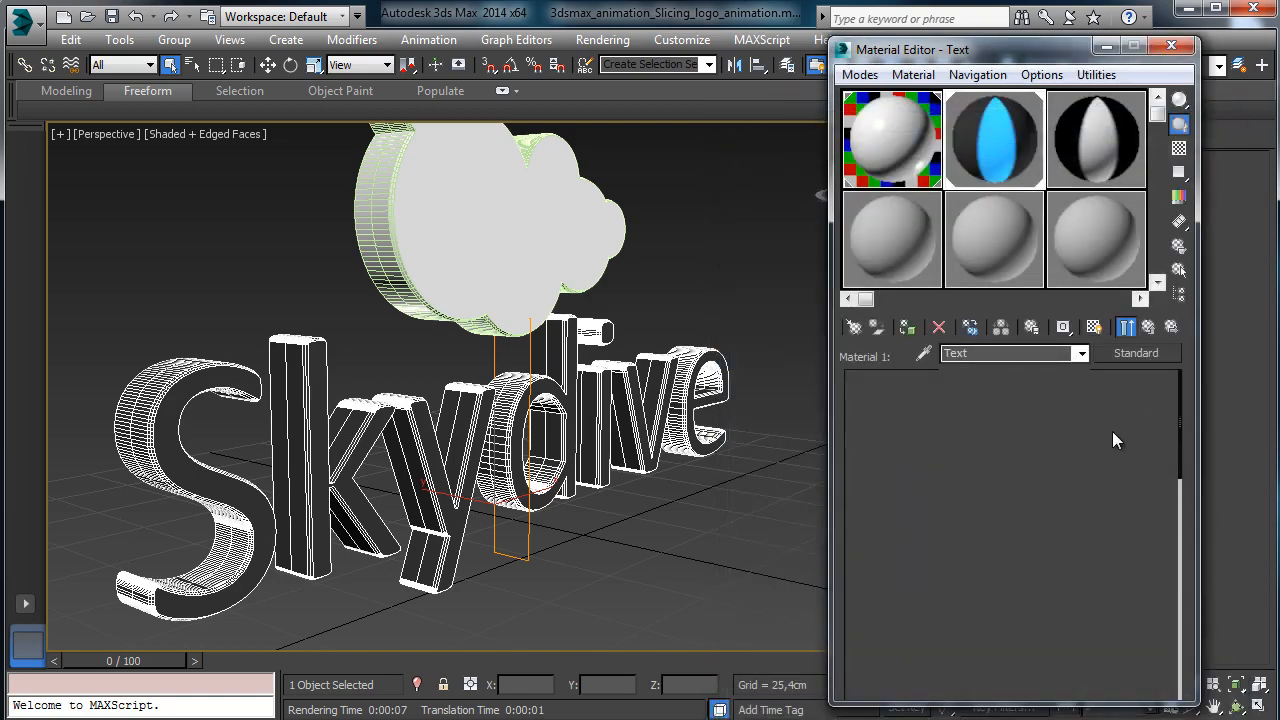
Set Material 1's diffuse color to a near-black grey with a value of 0,003.
left_click(1120, 509)
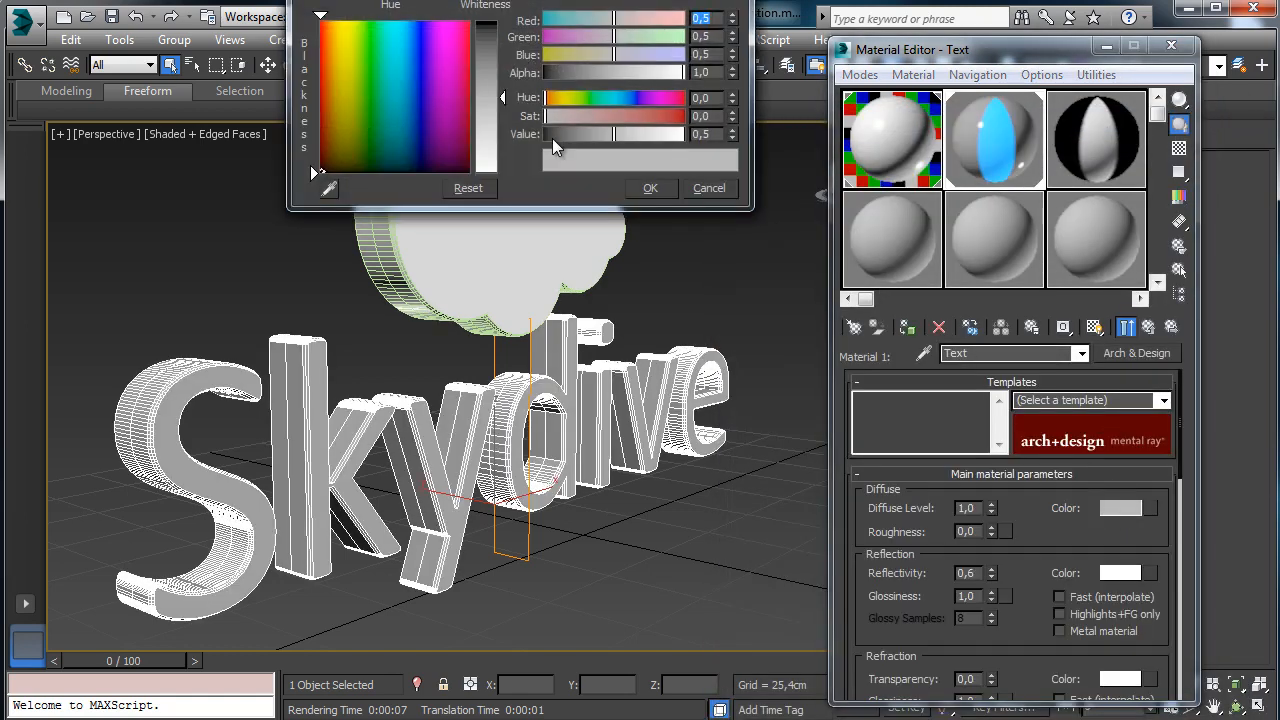
left_click_drag(551, 136, 541, 136)
left_click(733, 132)
left_click(733, 132)
left_click(733, 132)
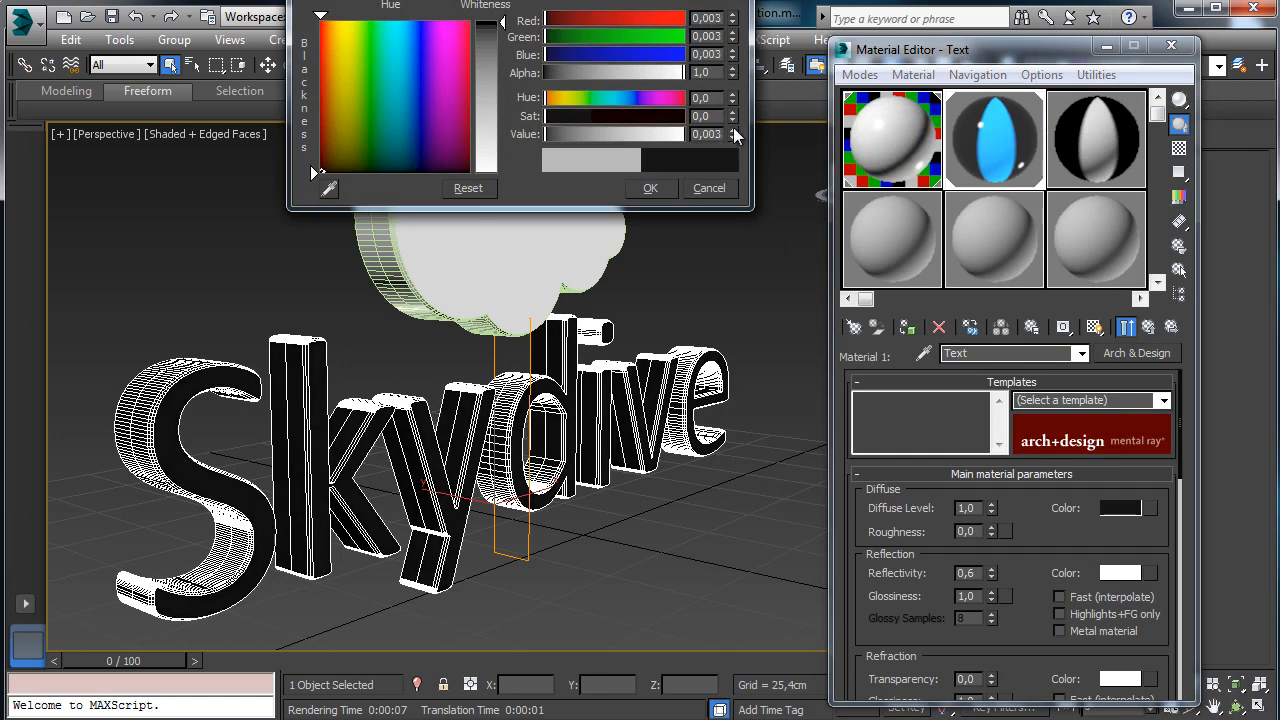
left_click(650, 188)
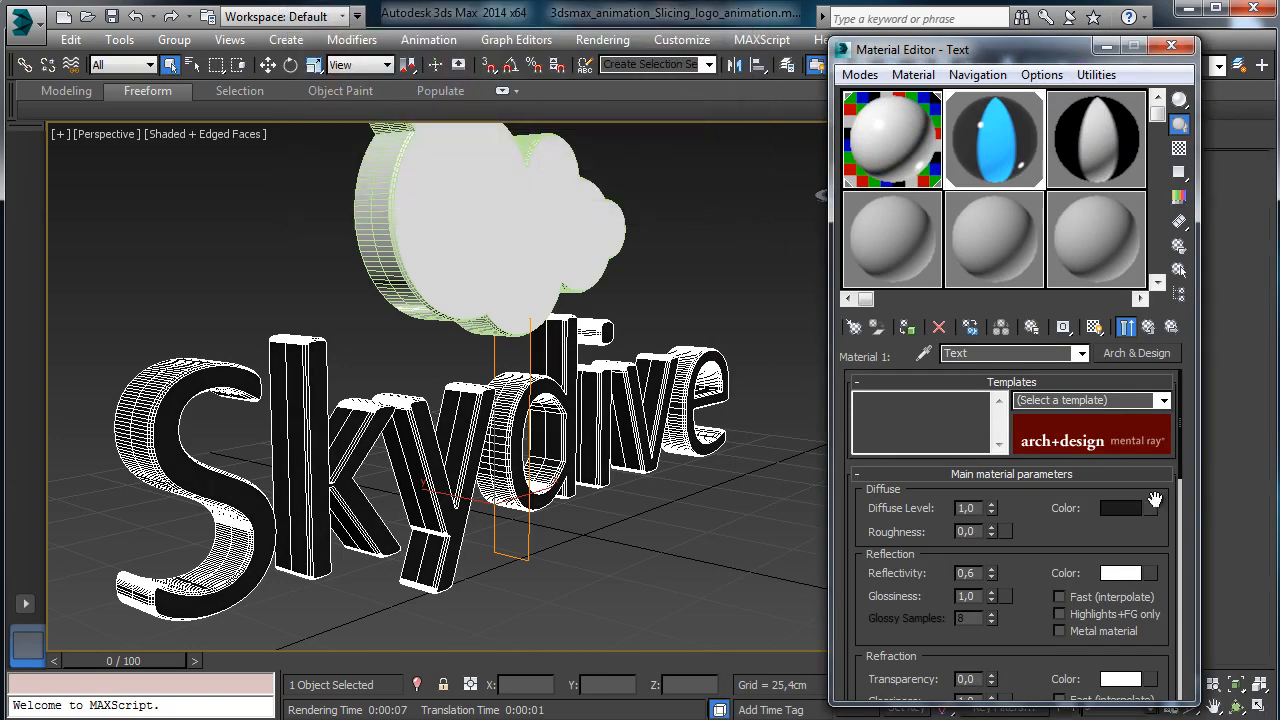
Set Material 1's reflectivity to 0,4 and its reflection glossiness to 0,4.
key("BackSpace")
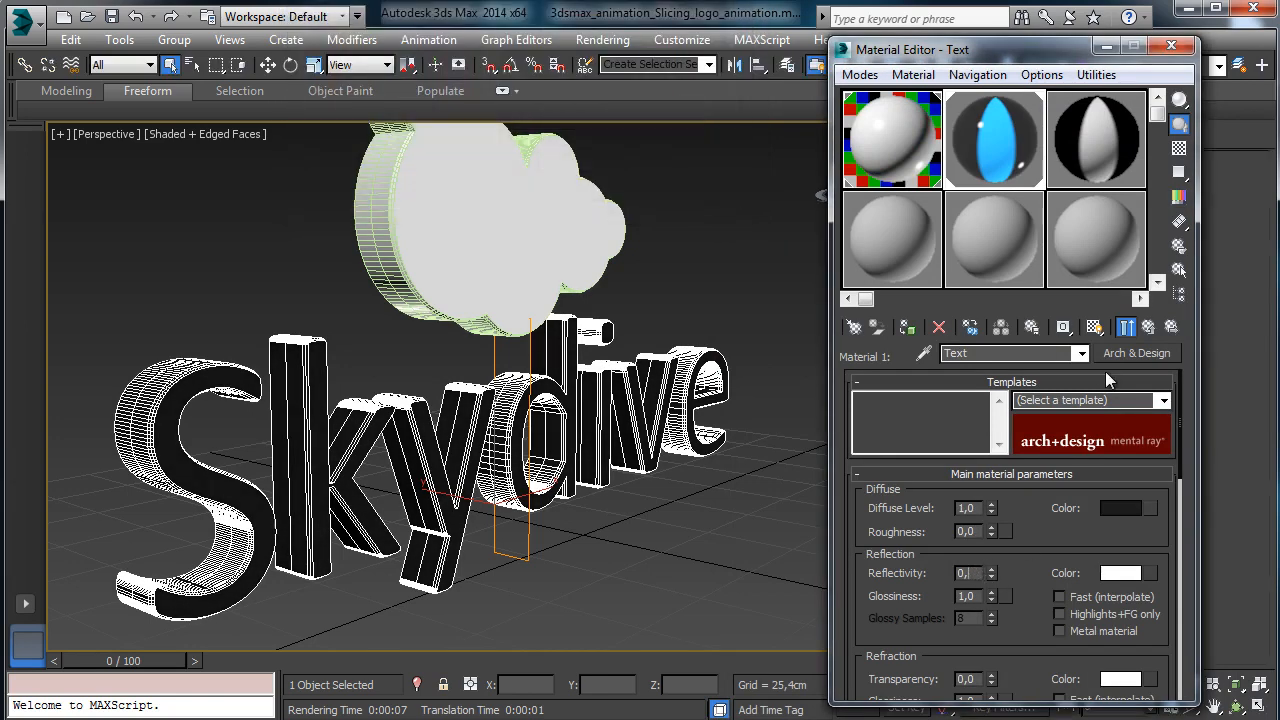
type("4")
key("Return")
key("Tab")
type("0,")
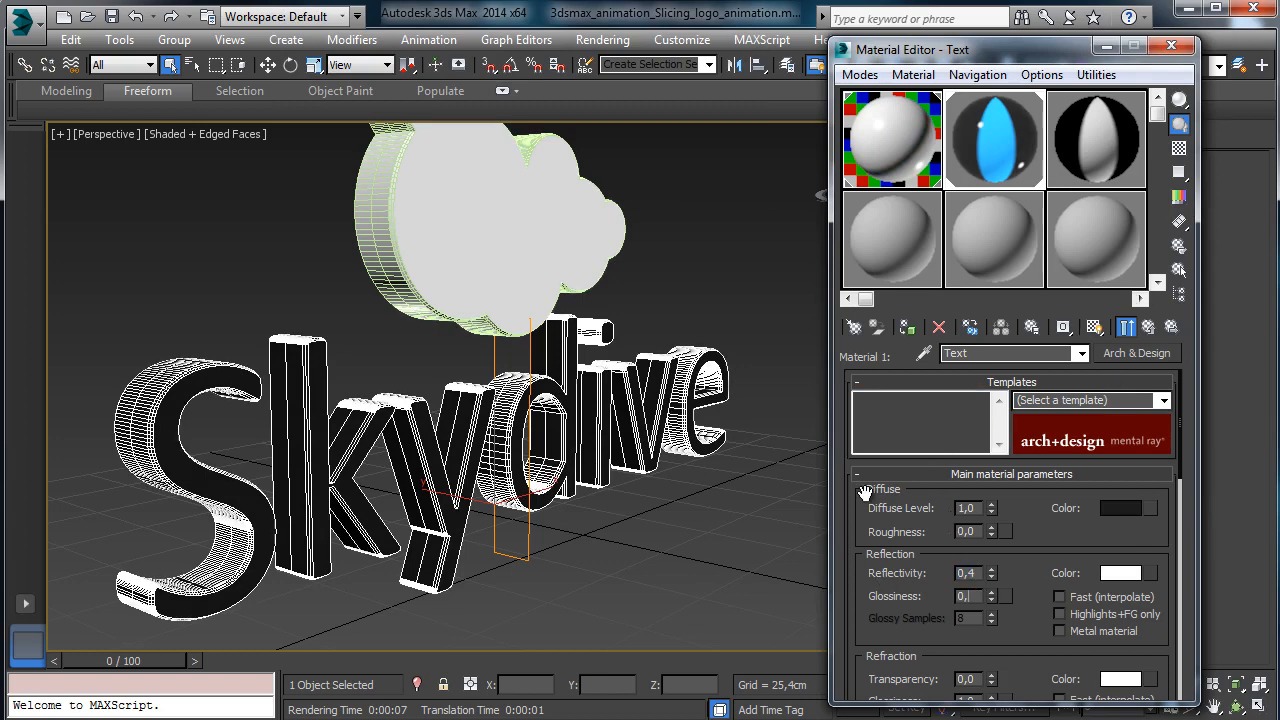
type("4")
key("Return")
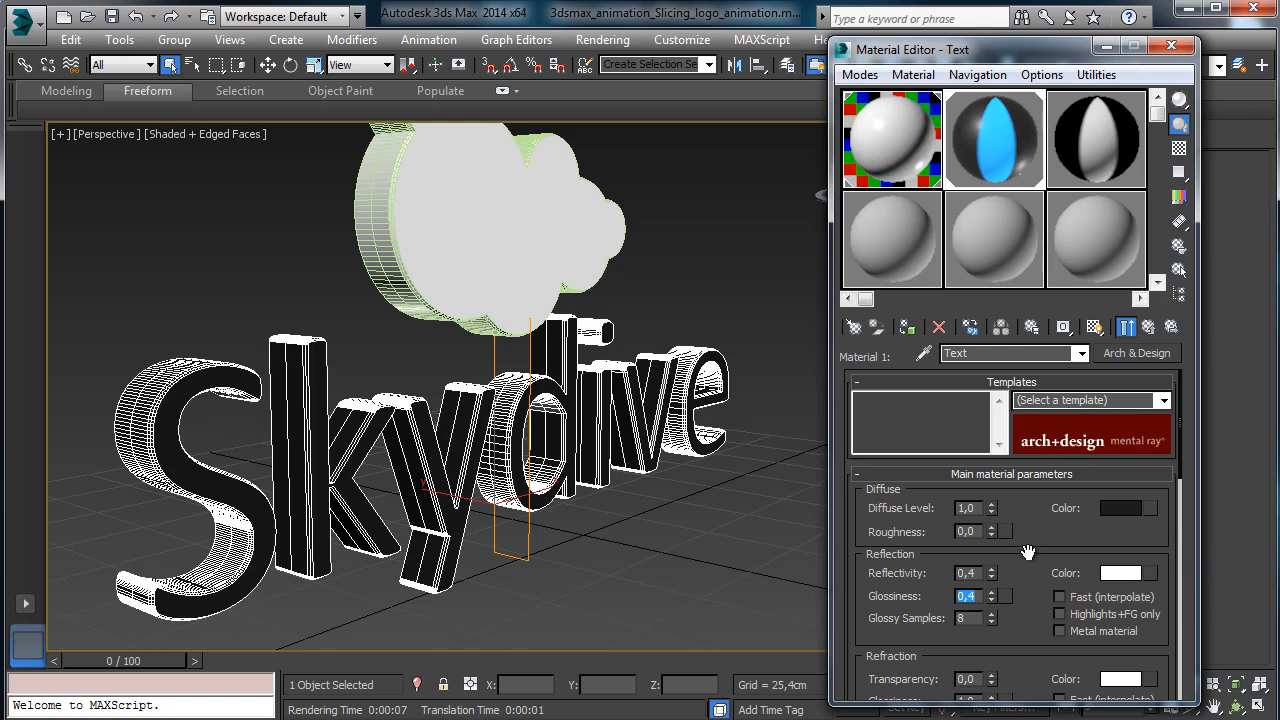
Open the map selection for Material 1's reflection color.
scroll(1025, 480, "down", 3)
scroll(1030, 490, "down", 3)
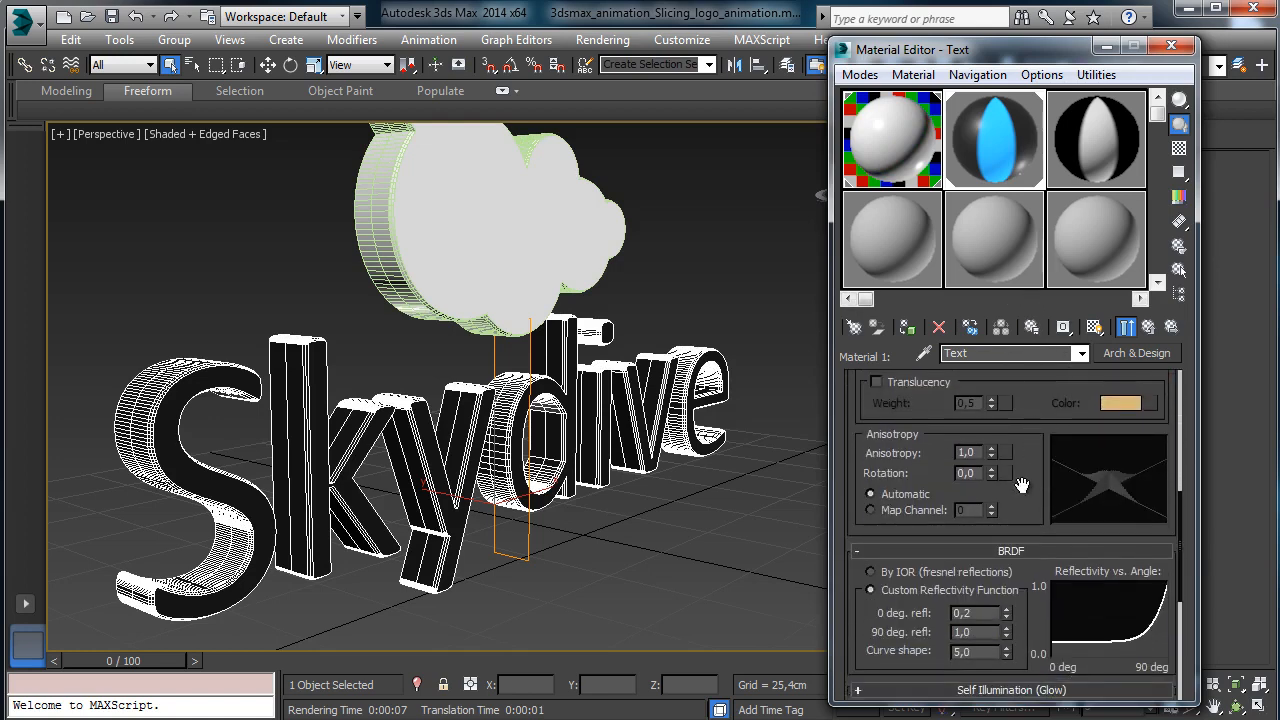
scroll(1025, 480, "up", 6)
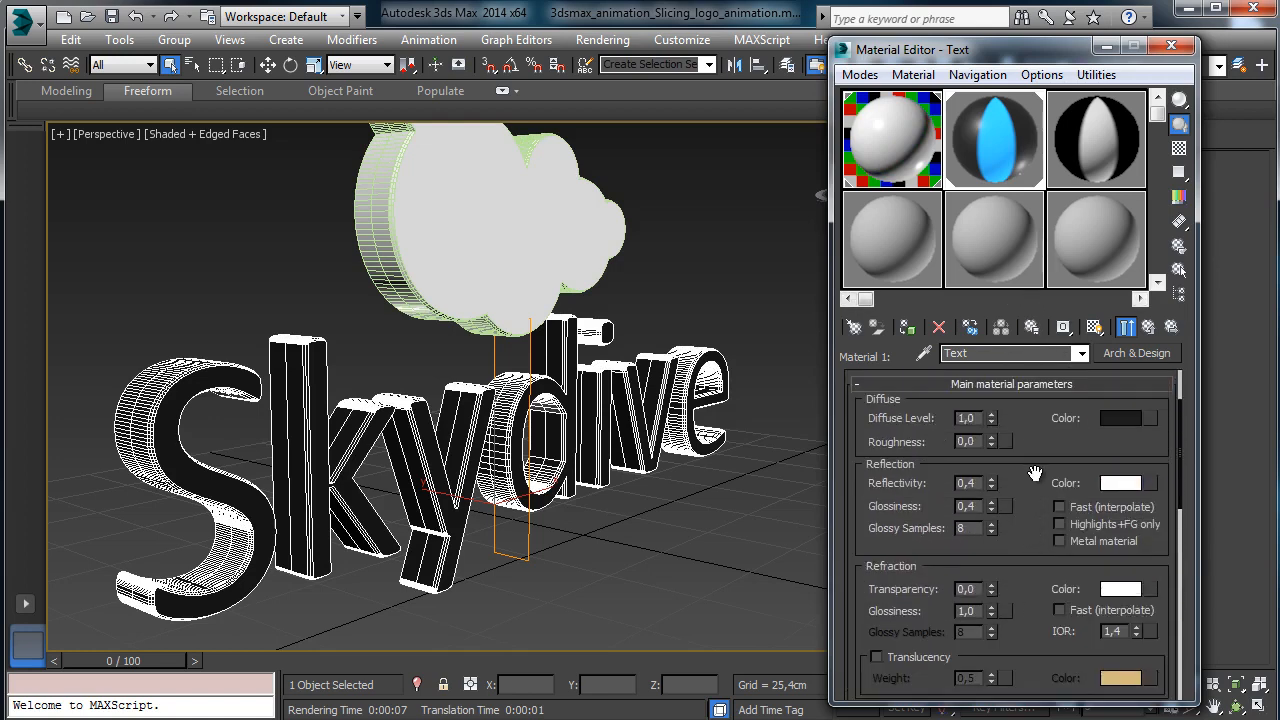
left_click(1150, 484)
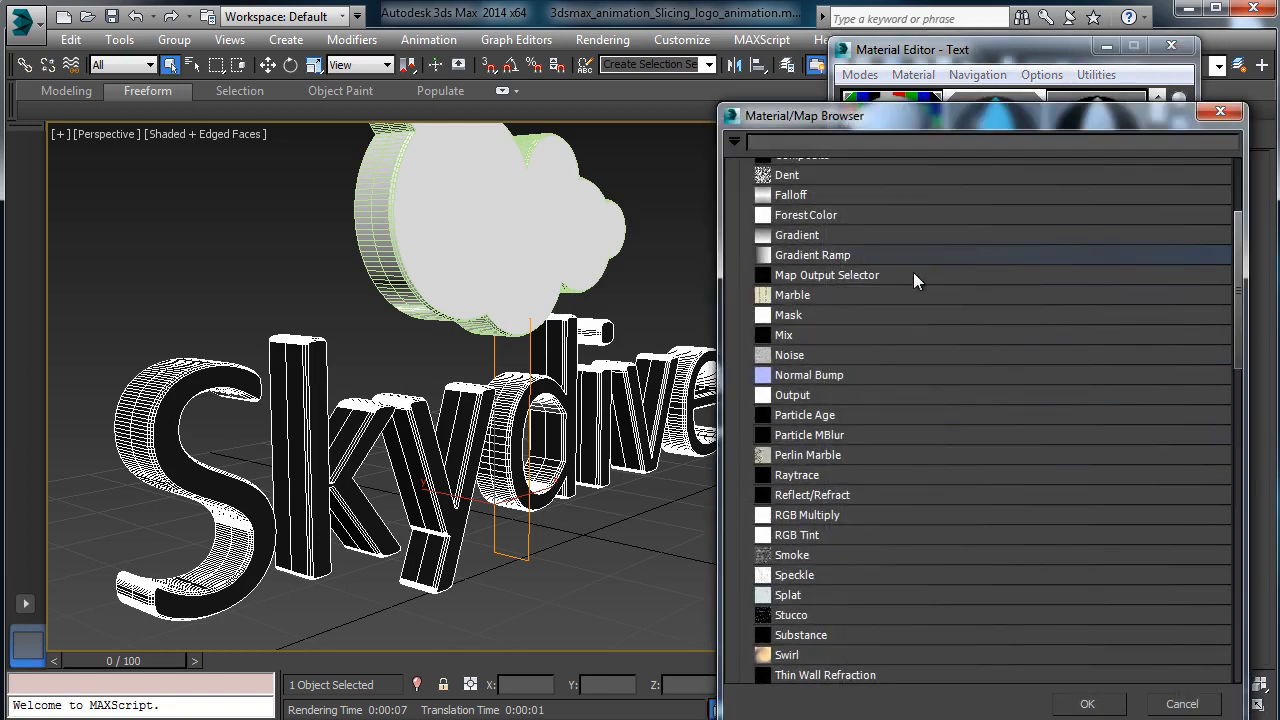
Assign a Cellular map to the Text material's reflection colour and set its fractal iterations to 6,0.
left_click_drag(1238, 349, 1225, 268)
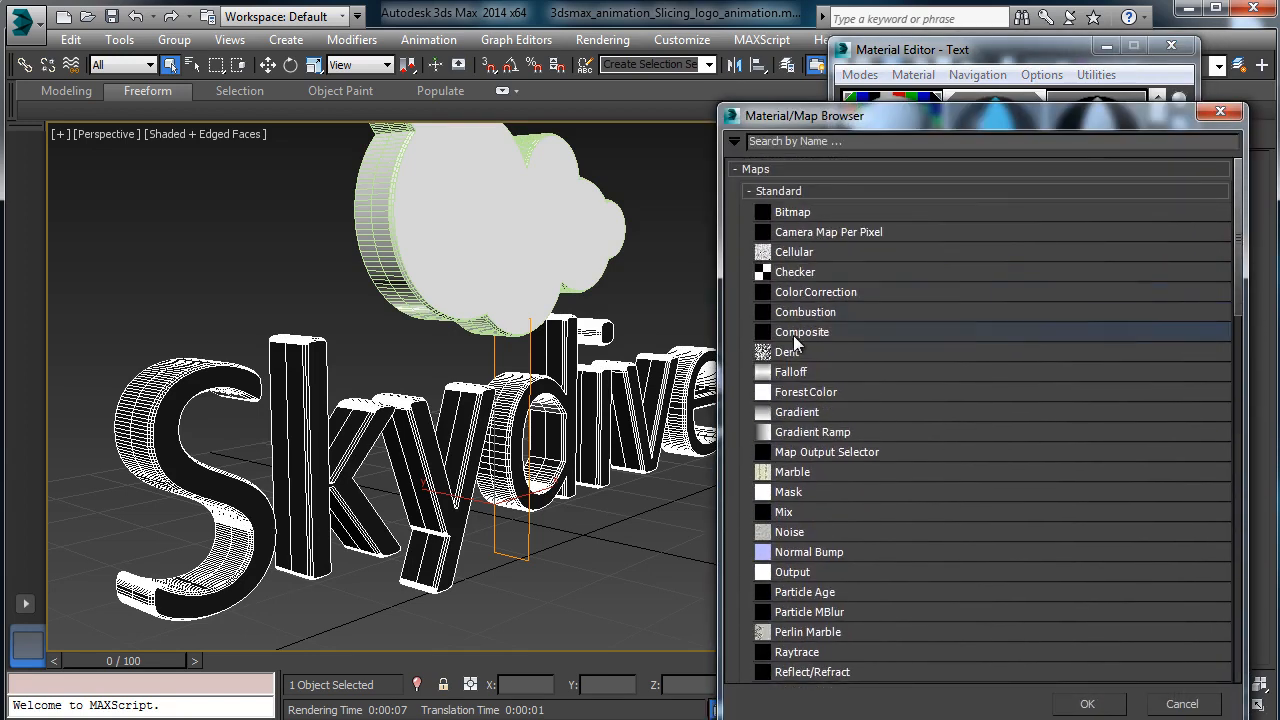
left_click(794, 254)
left_click(1087, 703)
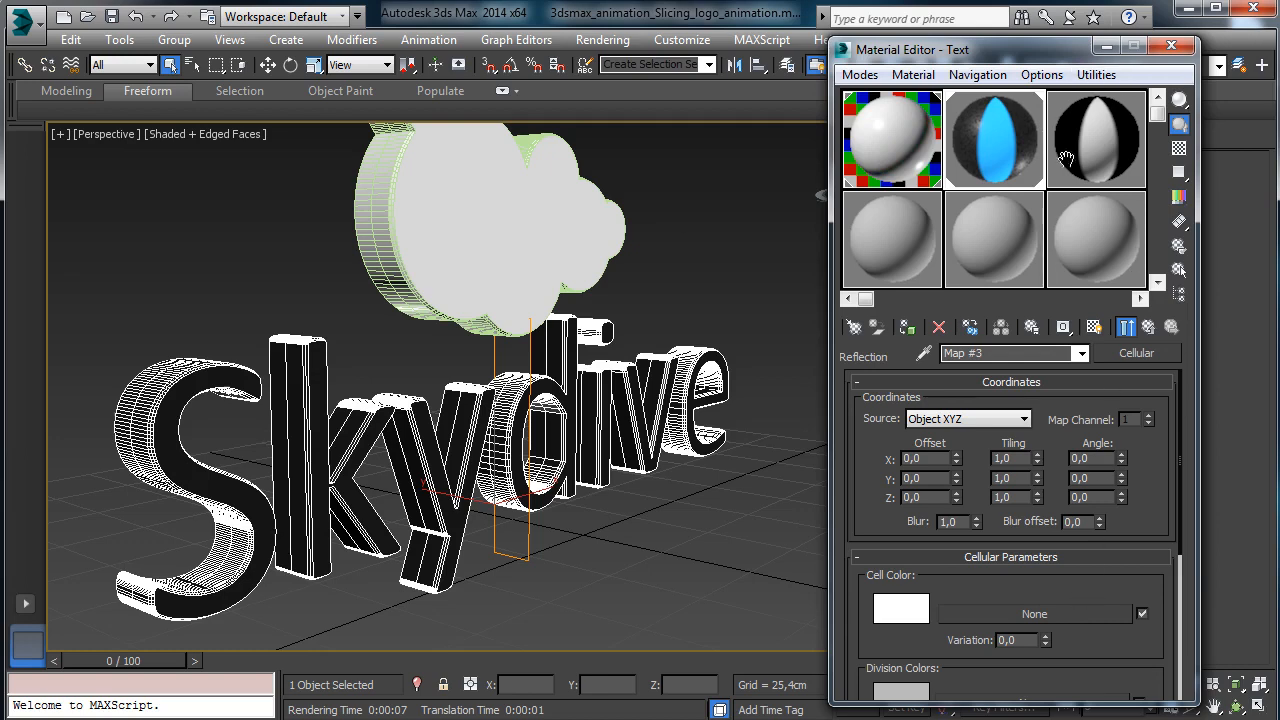
scroll(1080, 652, "down", 4)
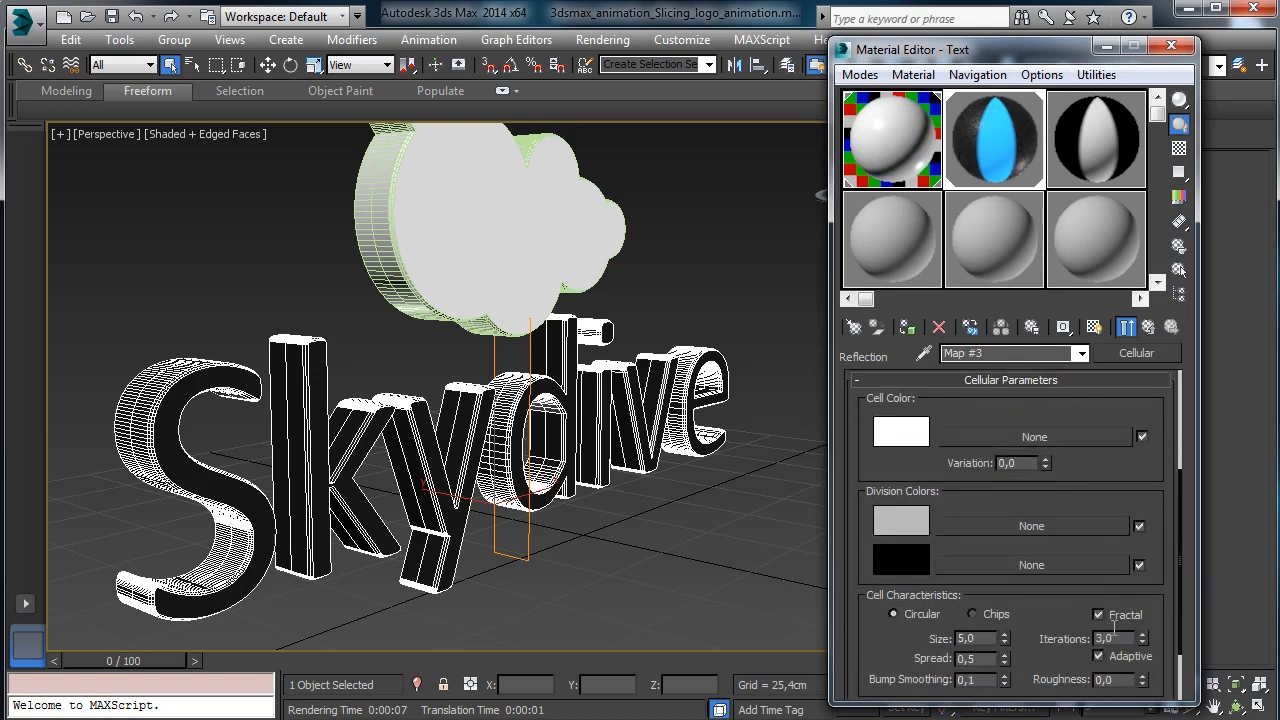
double_click(1117, 639)
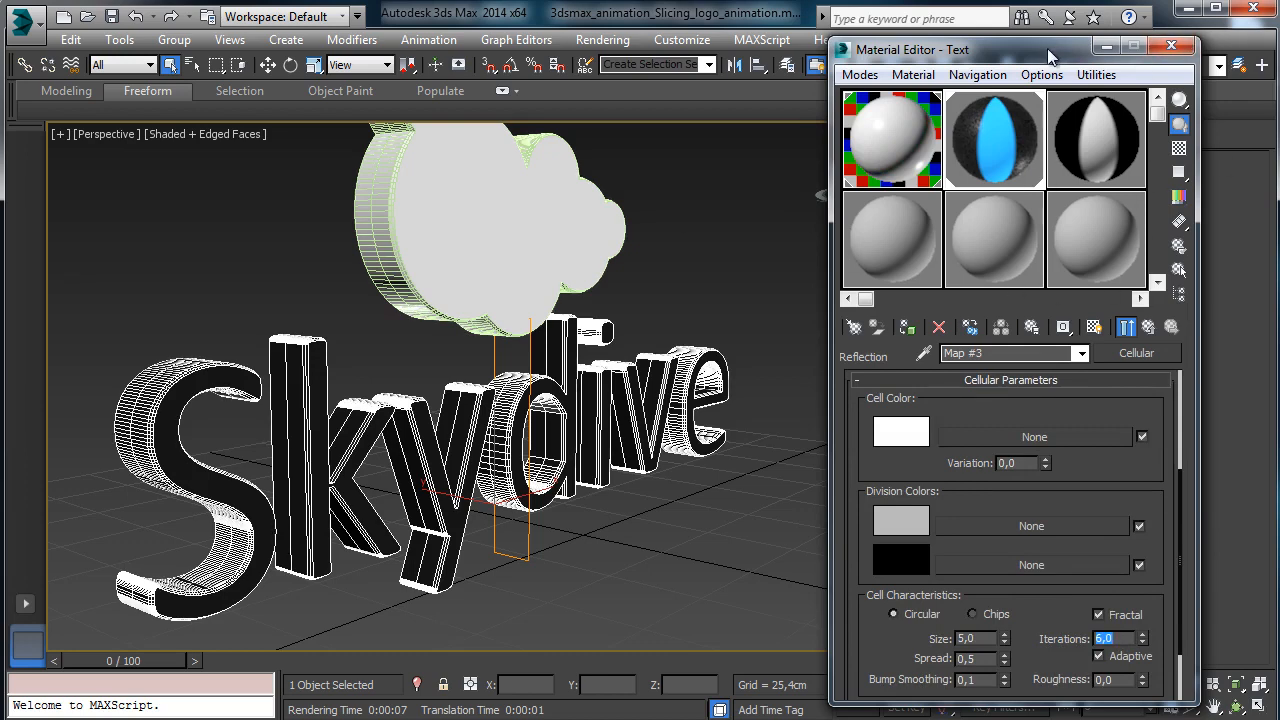
Set the Cellular map's size to 0,25, test-rendering the perspective view before and after the change.
left_click_drag(1060, 50, 1010, 100)
left_click(967, 65)
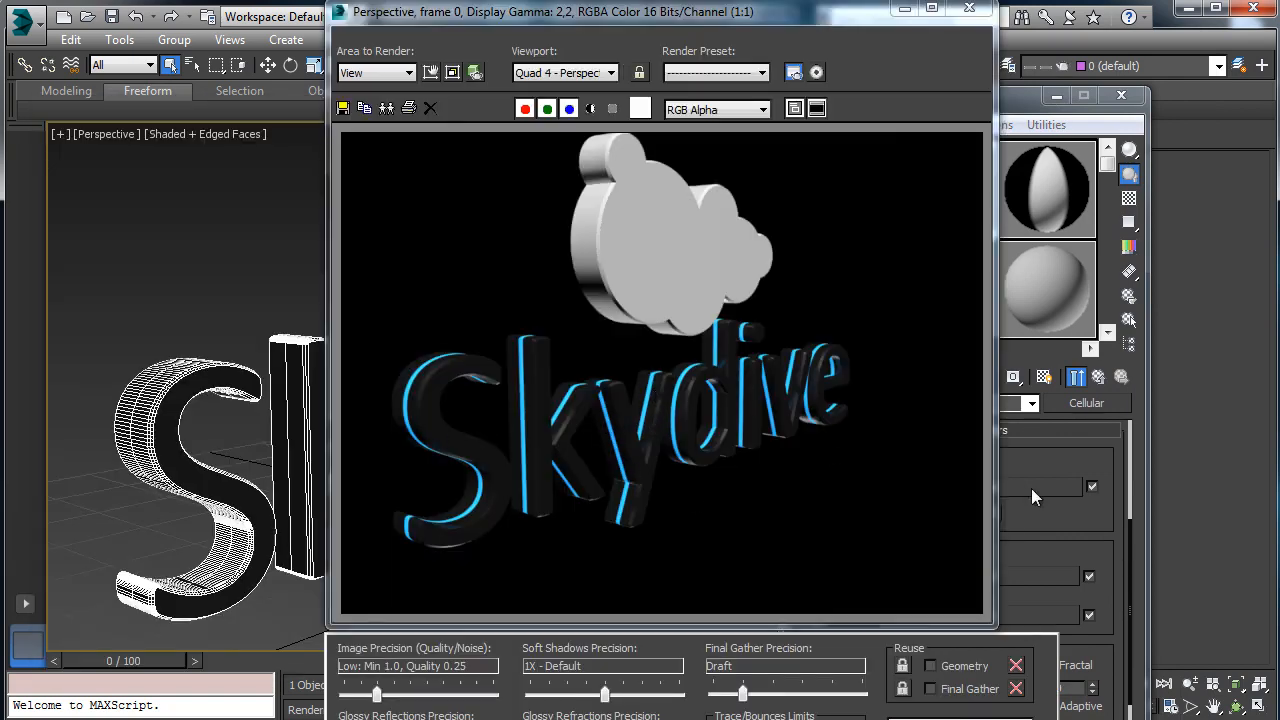
left_click(1031, 488)
left_click(925, 687)
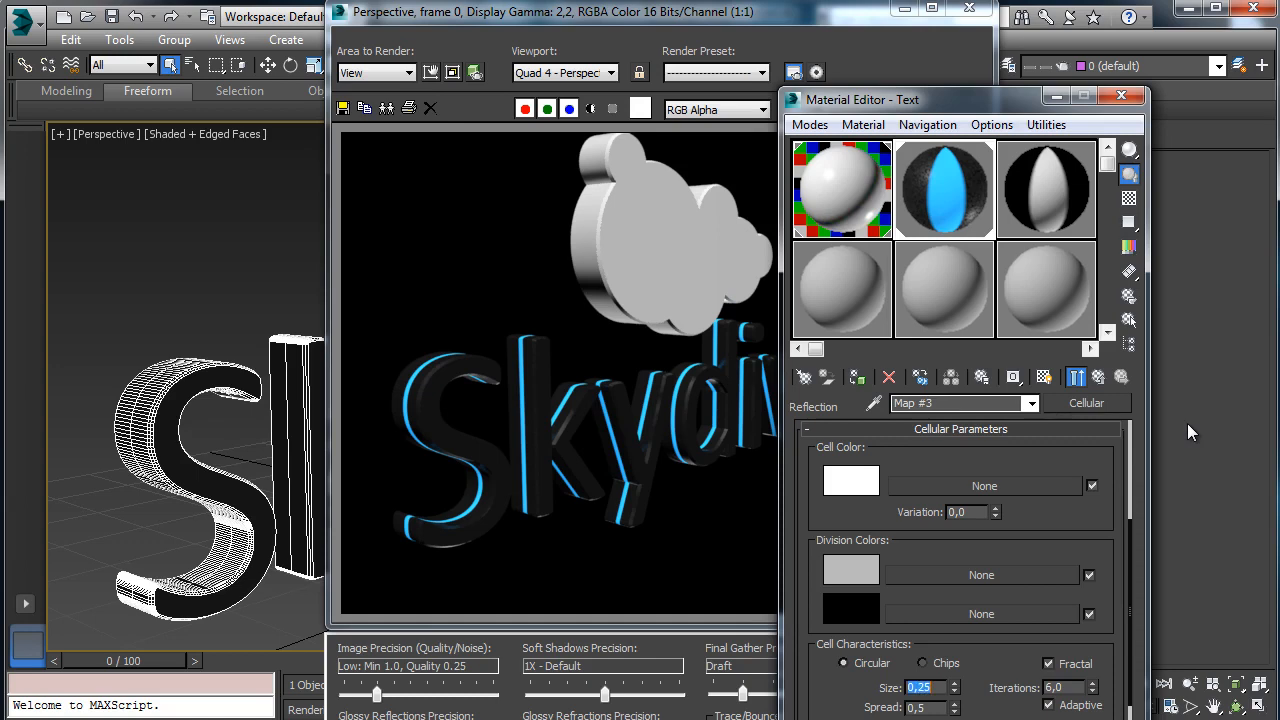
key("shift+q")
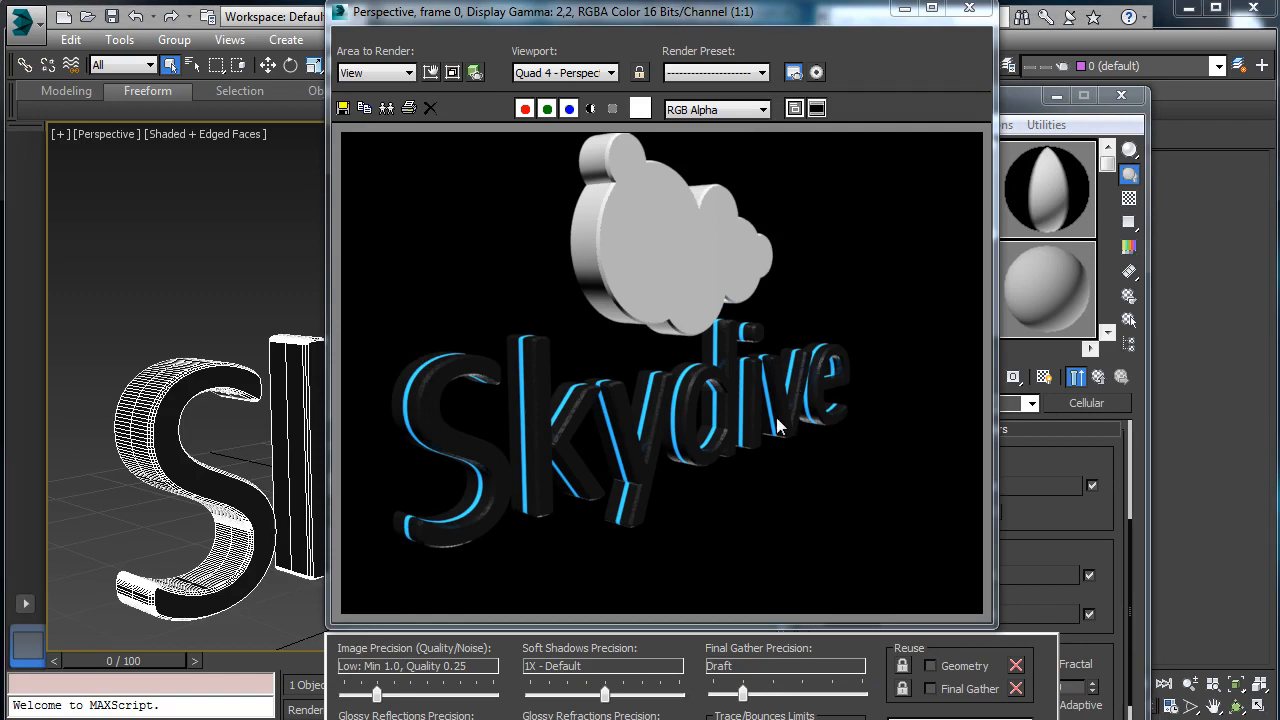
left_click(906, 9)
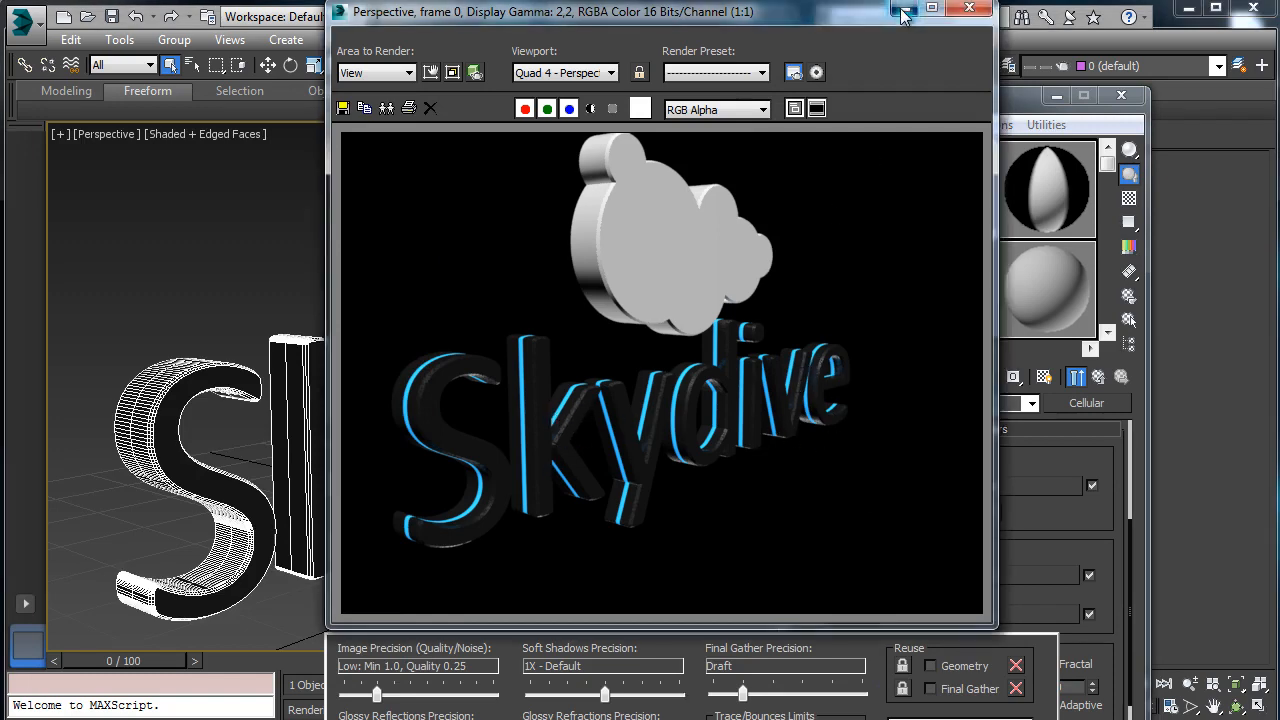
Copy the Cellular reflection map into the Bump slot of the Text material's special purpose maps.
right_click(1079, 409)
left_click(1100, 434)
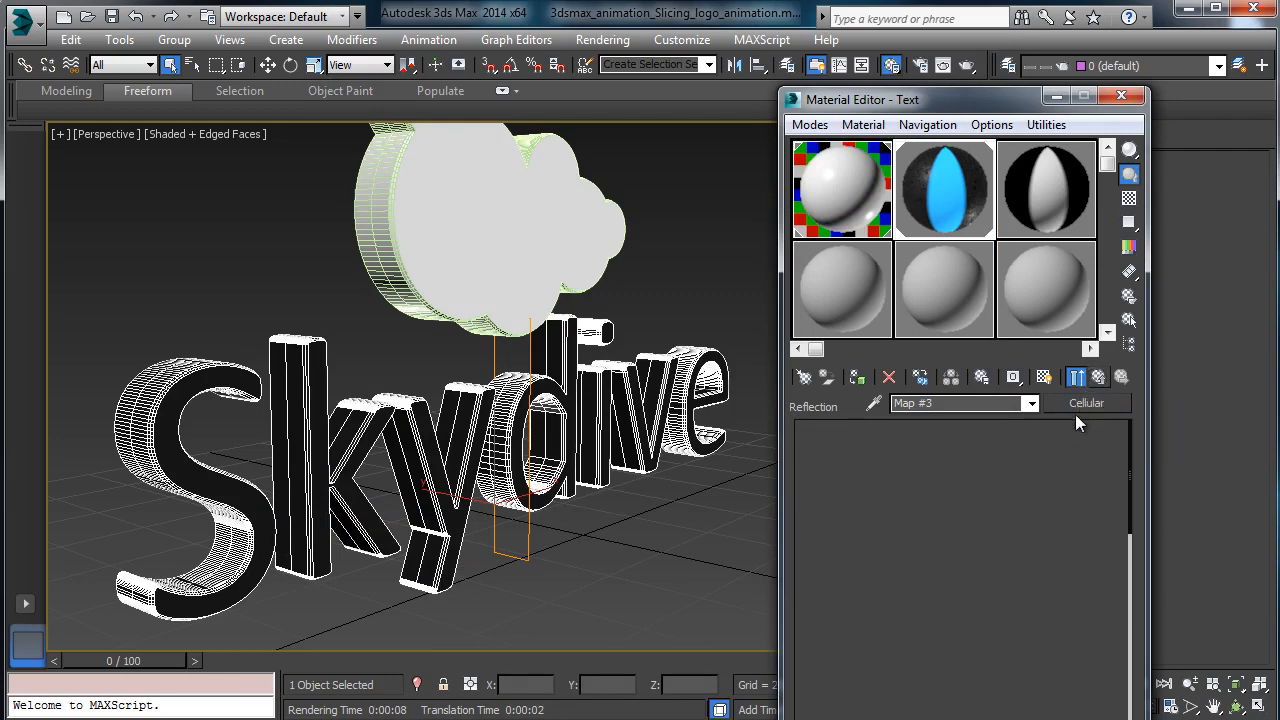
scroll(992, 600, "down", 10)
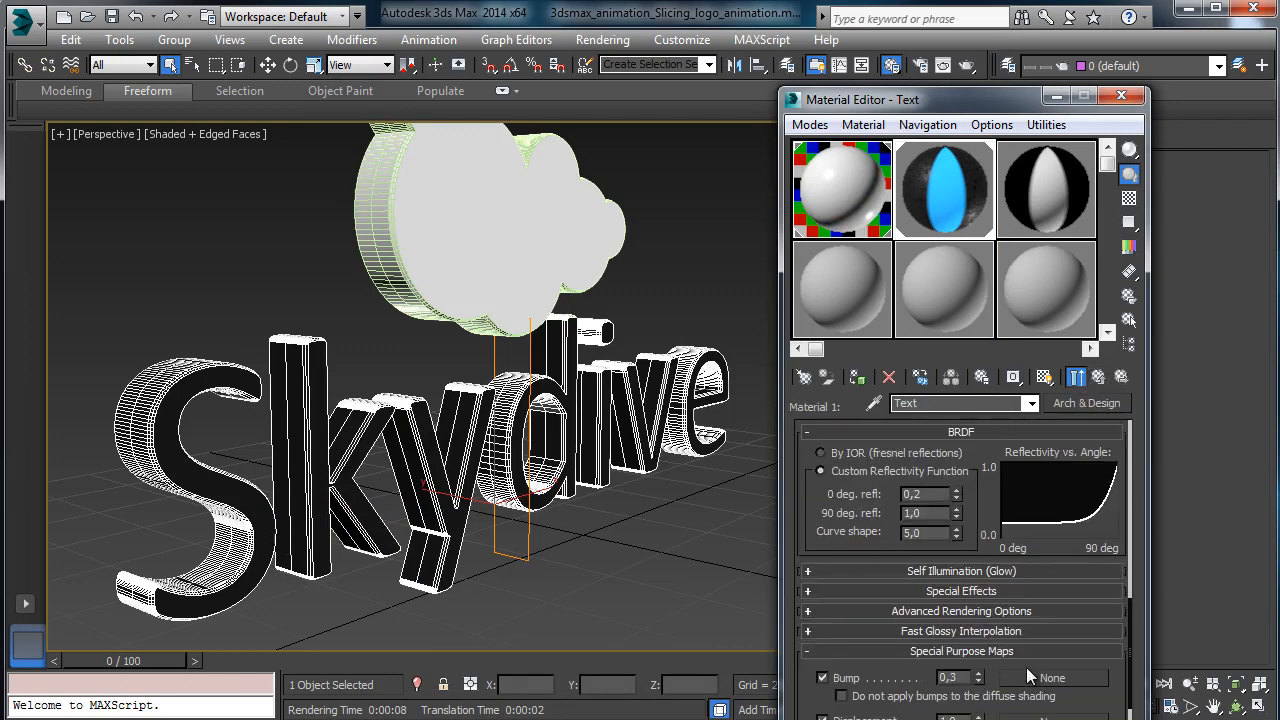
right_click(1030, 677)
left_click(1058, 689)
Assign a Composite map to the Text material's diffuse colour and add a second layer to it.
scroll(955, 637, "up", 5)
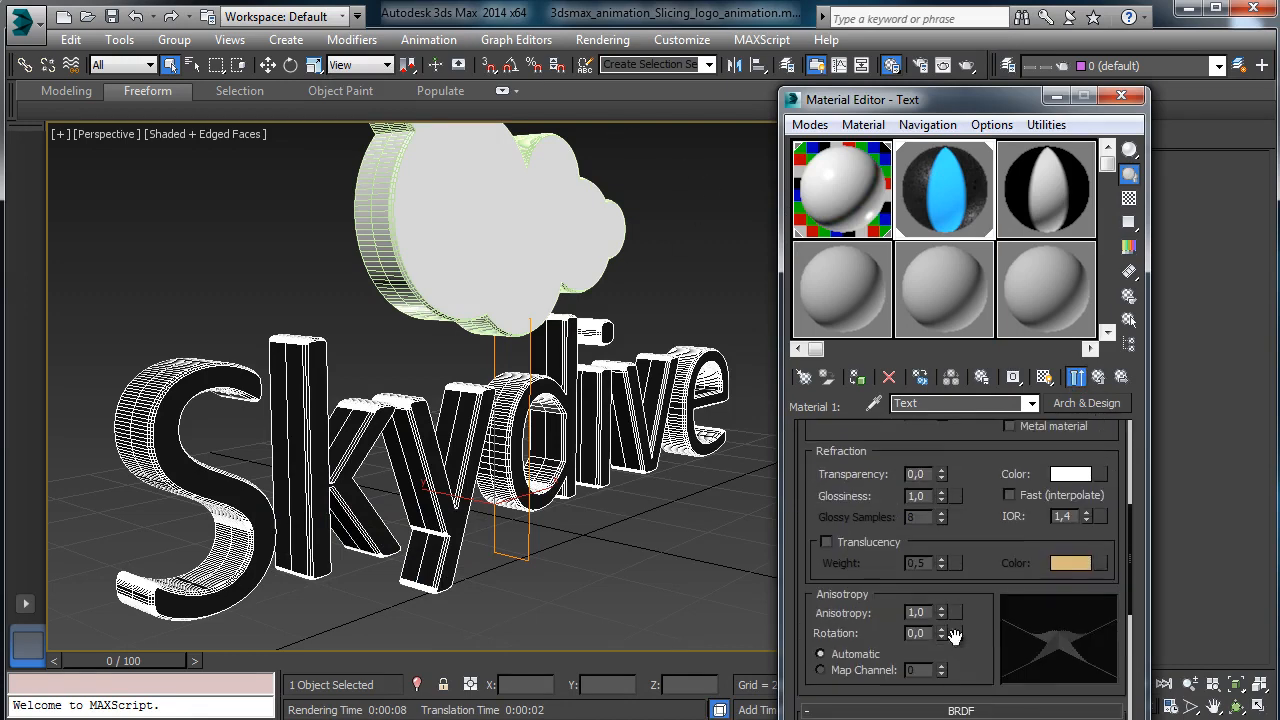
scroll(962, 459, "up", 5)
left_click_drag(1050, 557, 1101, 594)
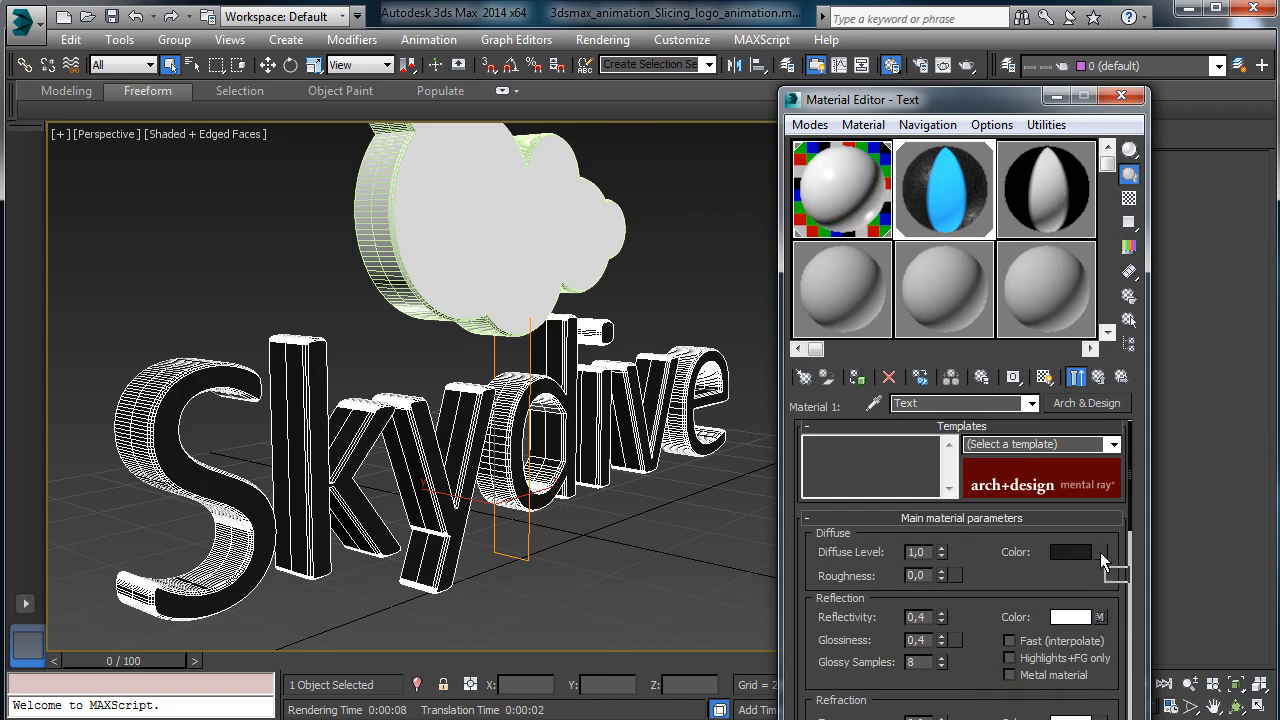
right_click(1065, 554)
left_click(1112, 568)
left_click(1104, 552)
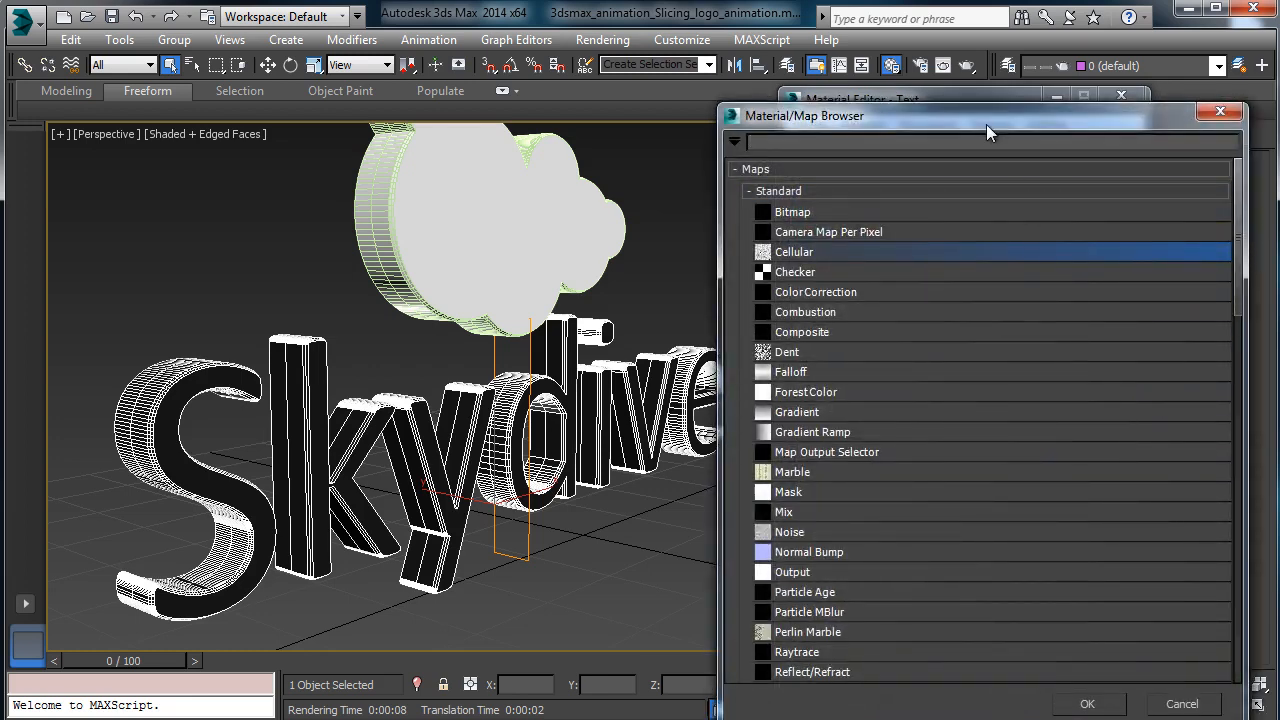
left_click_drag(986, 124, 846, 59)
left_click(670, 264)
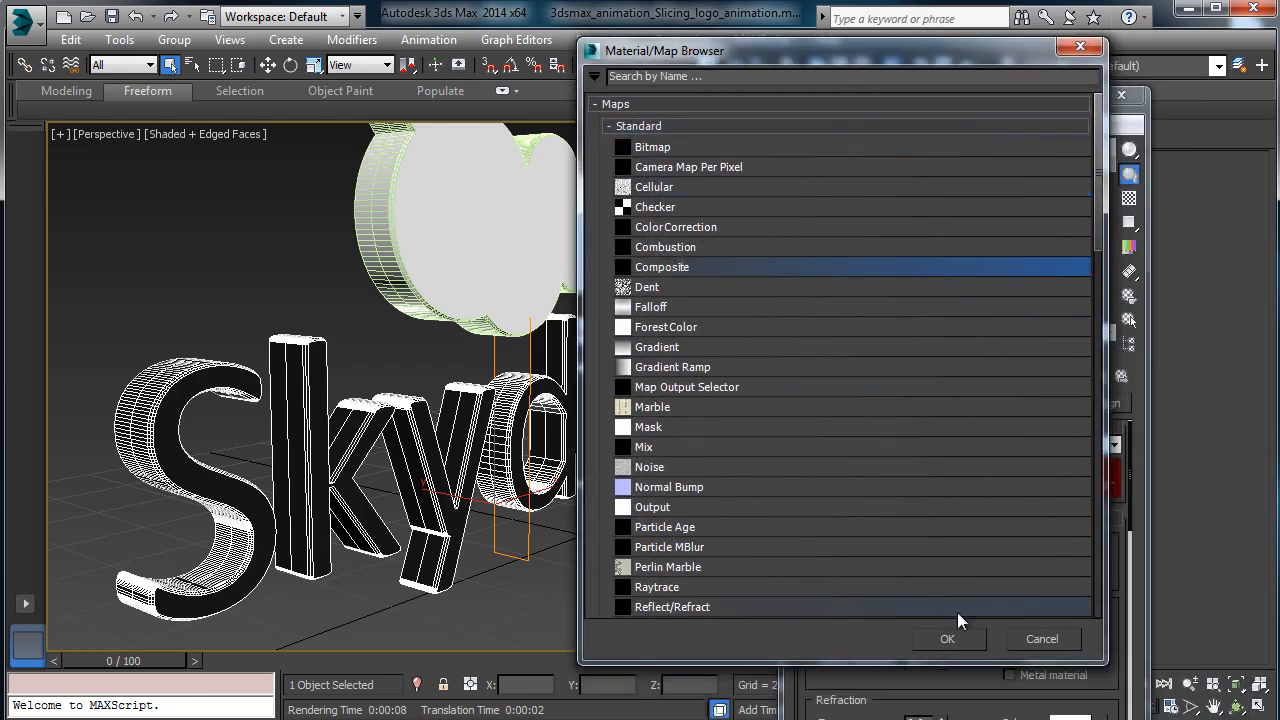
left_click(947, 639)
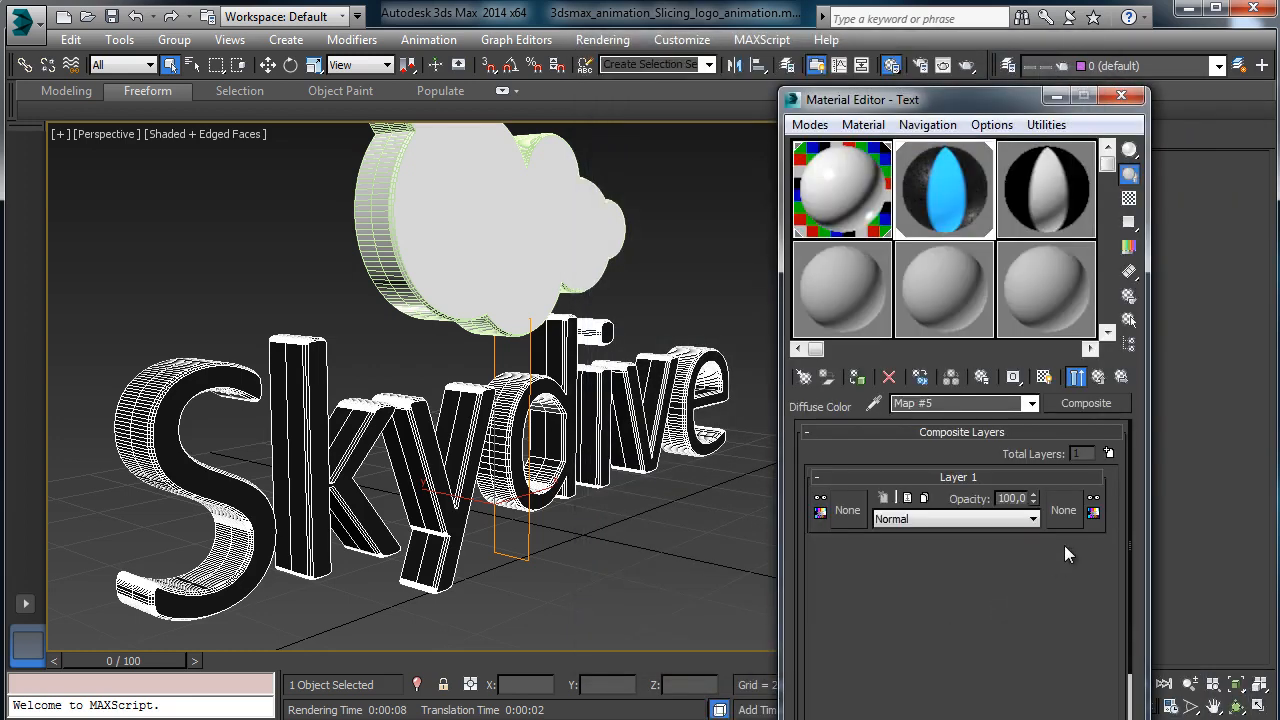
left_click(1088, 454)
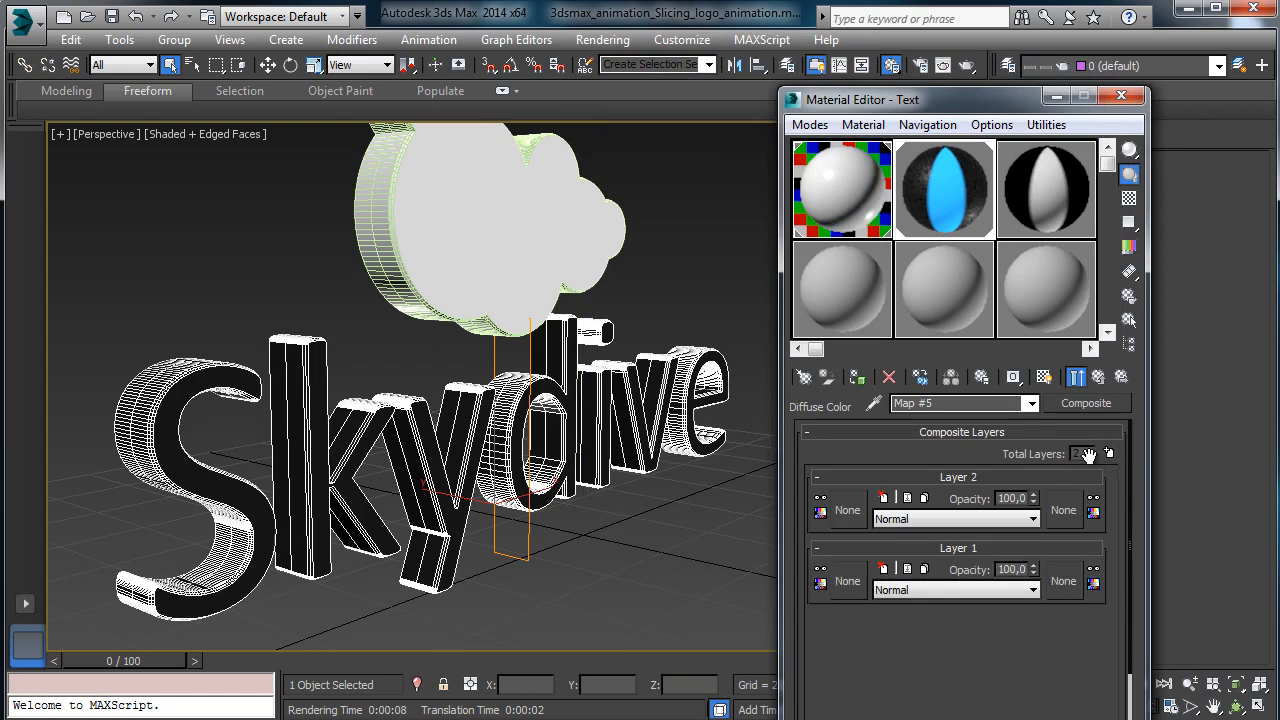
Assign a Gradient Ramp map to Layer 1 of the diffuse Composite map.
left_click(846, 582)
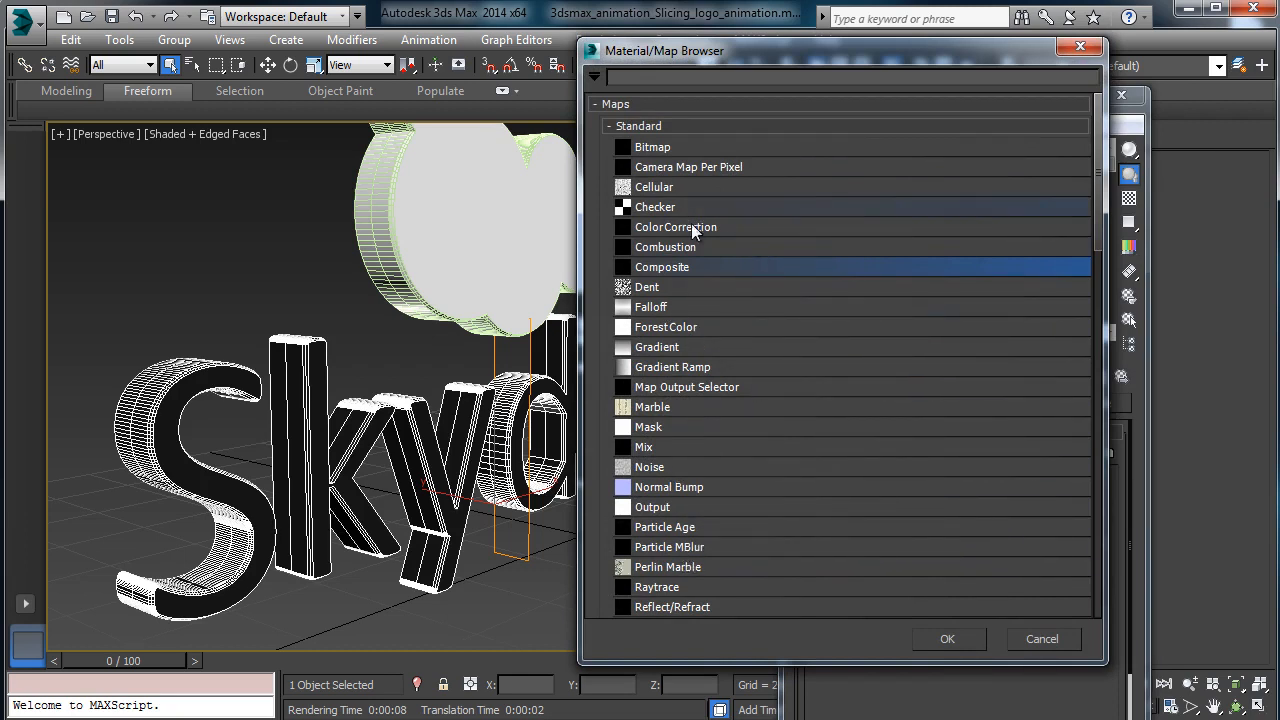
double_click(703, 365)
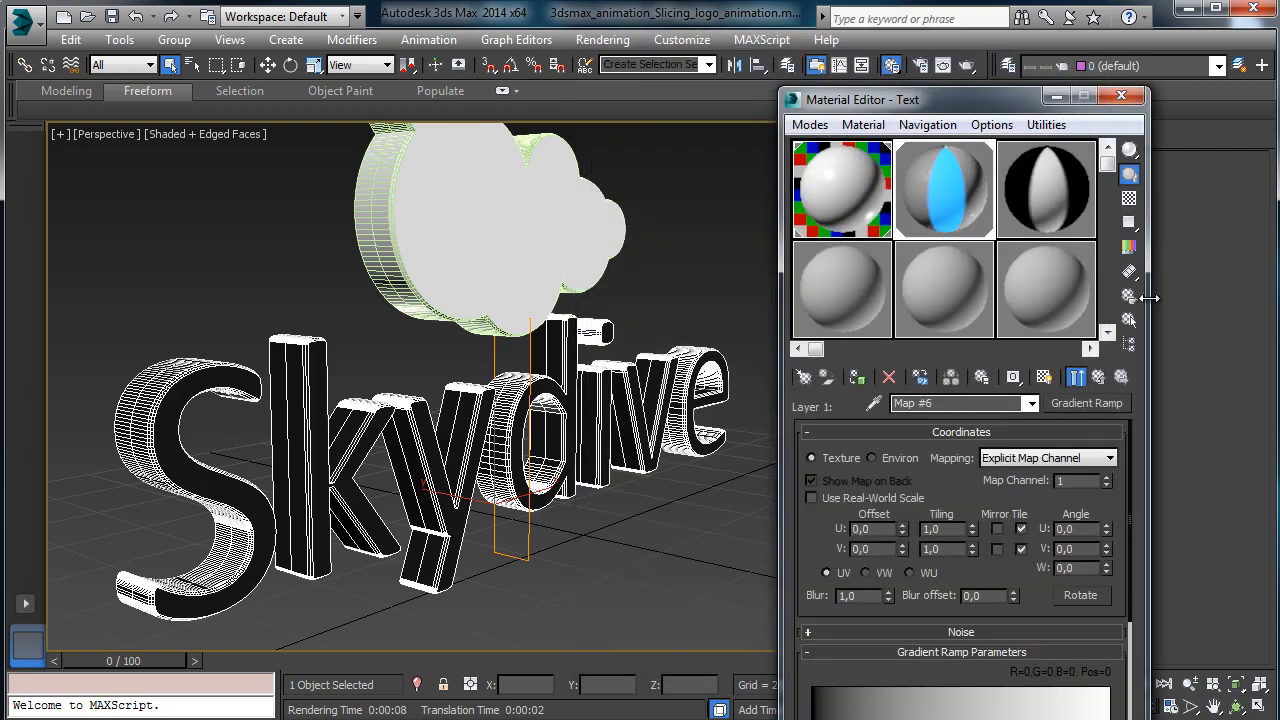
scroll(947, 485, "down", 2)
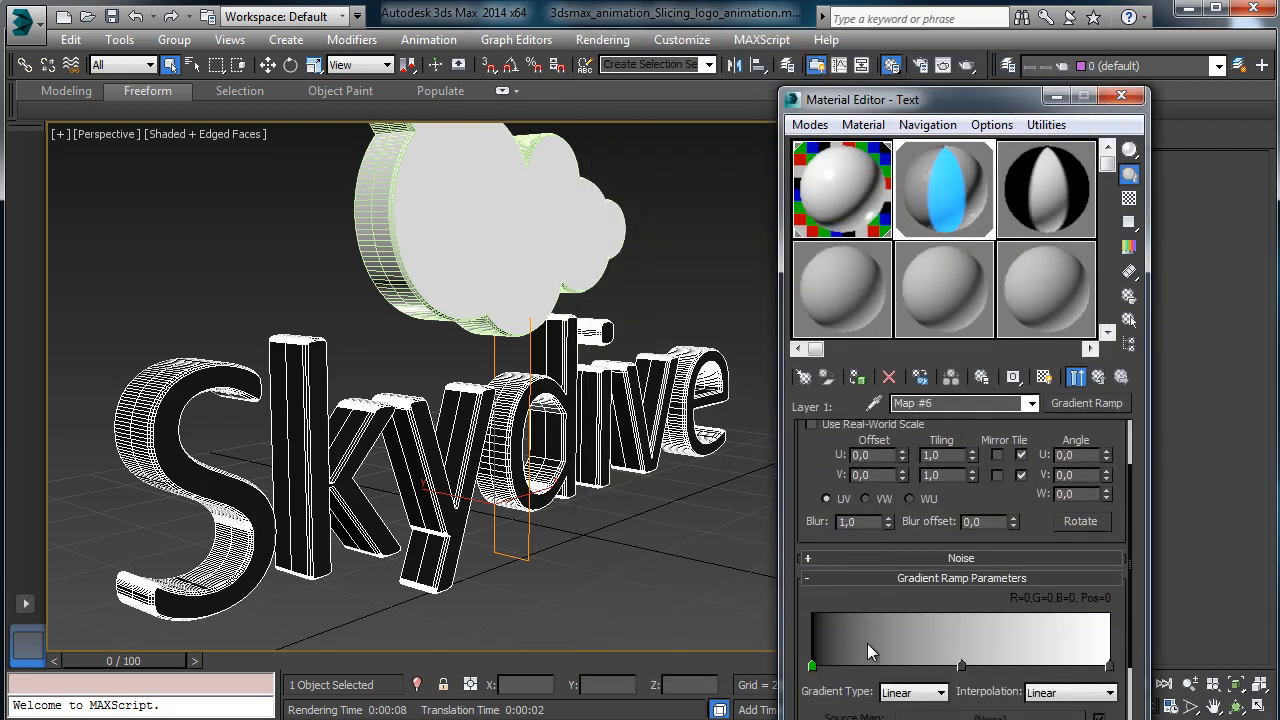
Set the gradient ramp's middle flag at position 50 to a near-black grey with a colour value of 2.
left_click(961, 666)
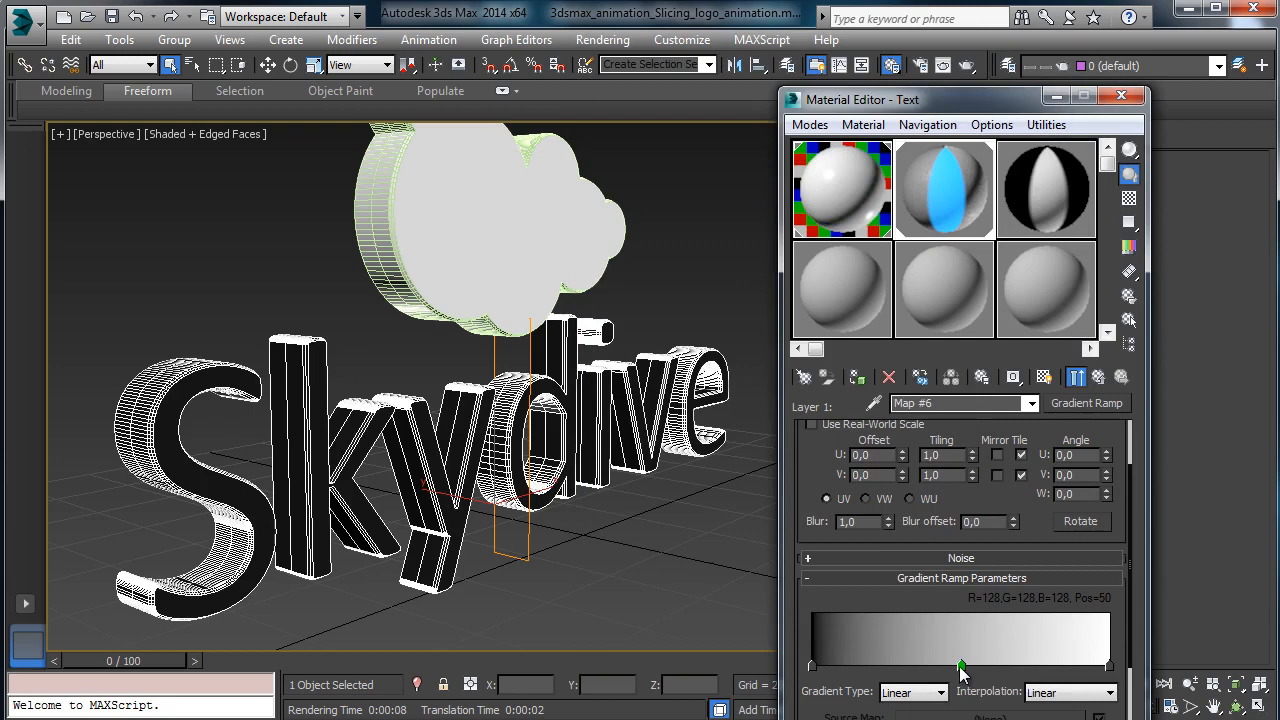
right_click(961, 667)
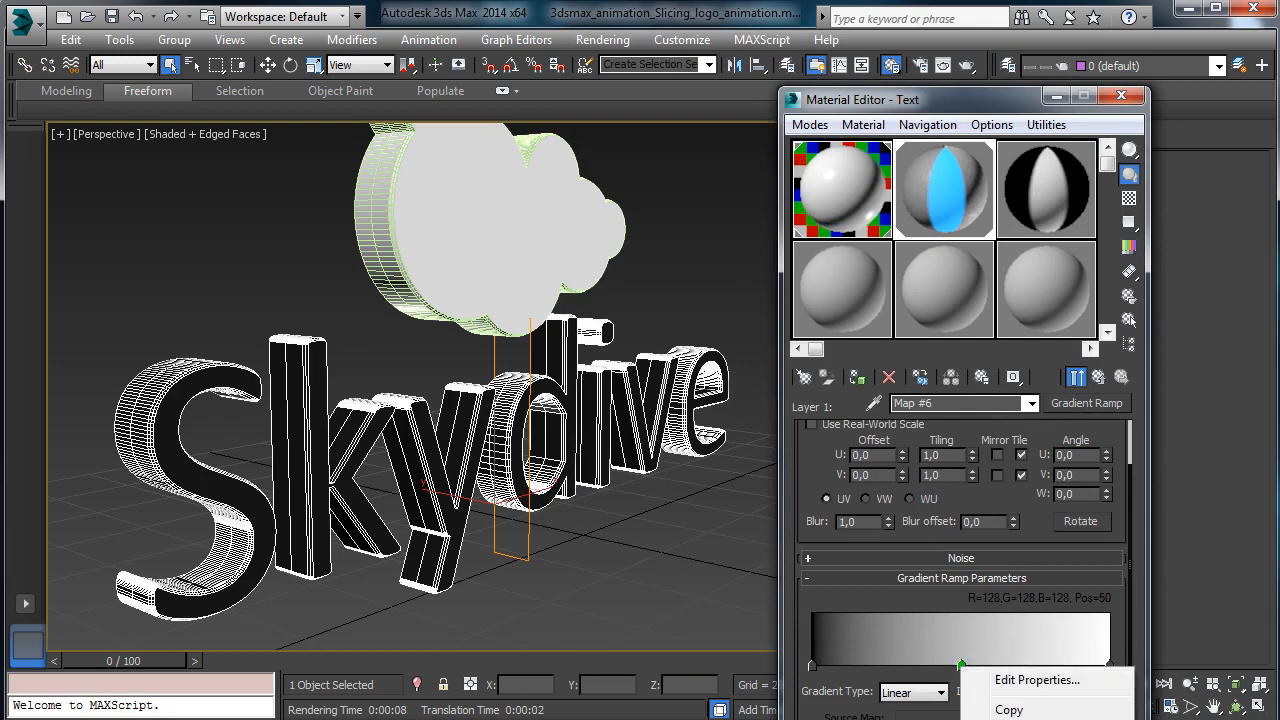
left_click(1003, 700)
double_click(961, 666)
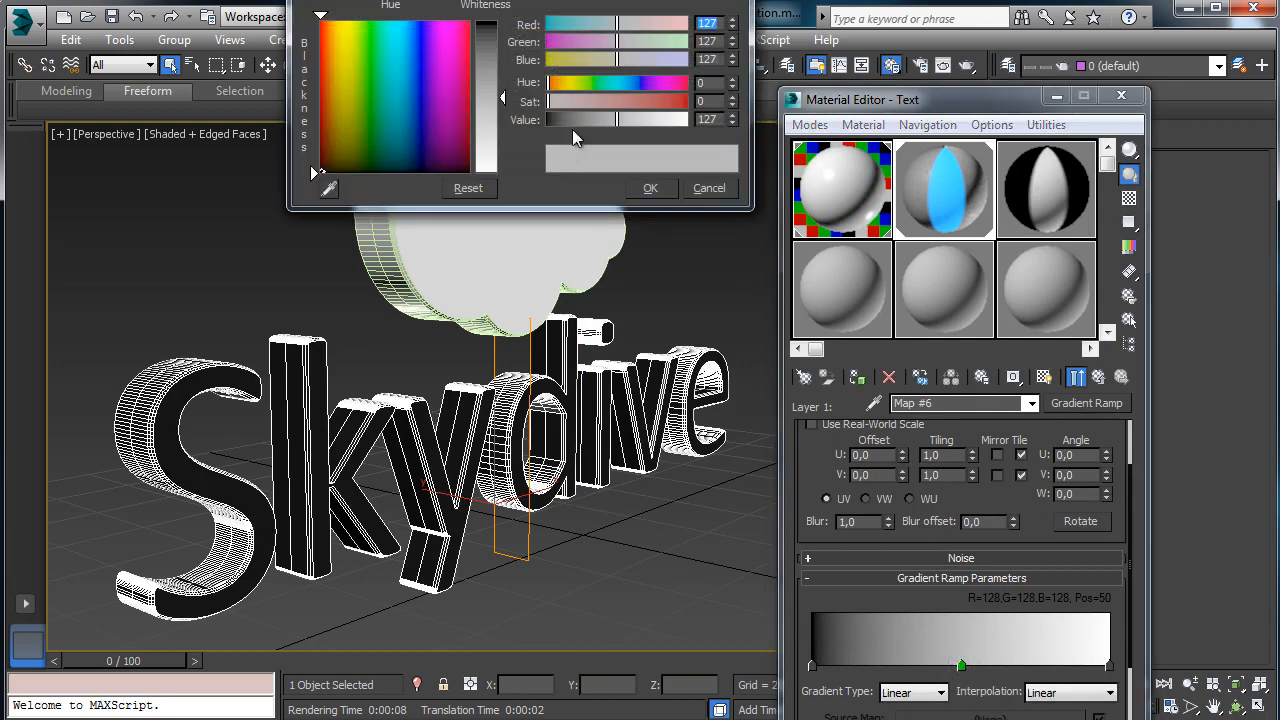
left_click_drag(572, 121, 515, 117)
left_click(733, 116)
left_click(733, 116)
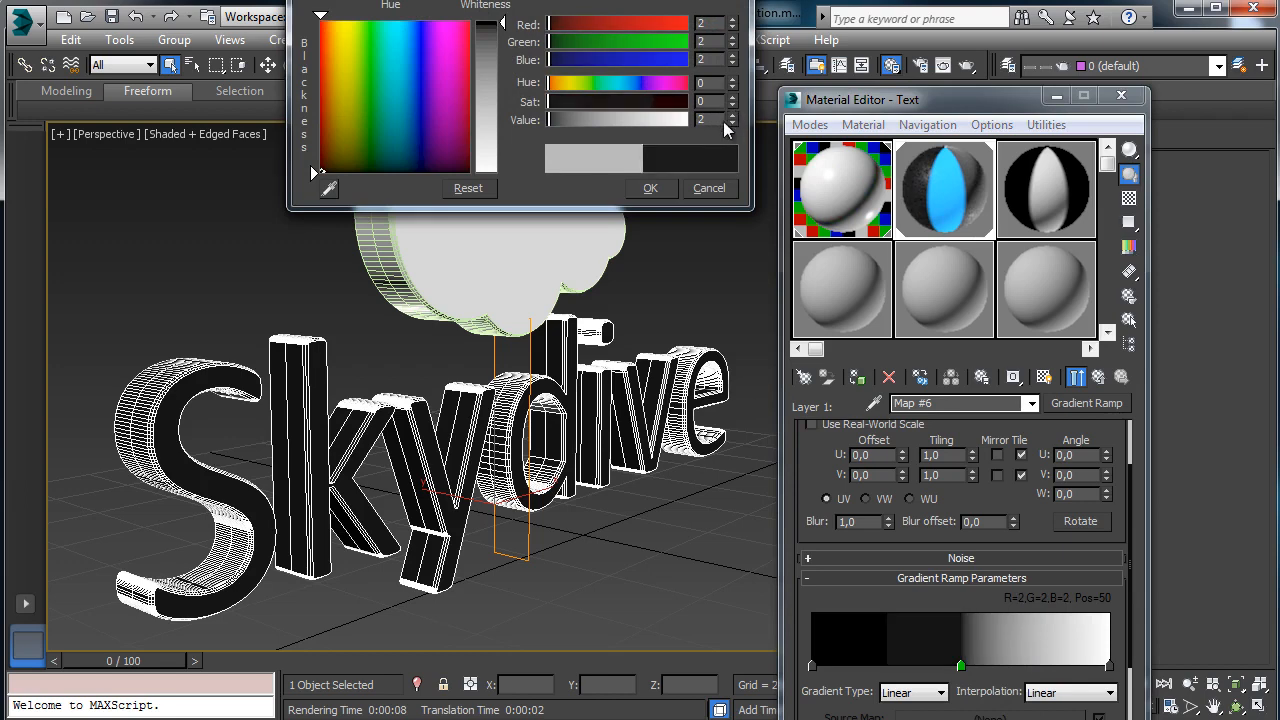
left_click(650, 188)
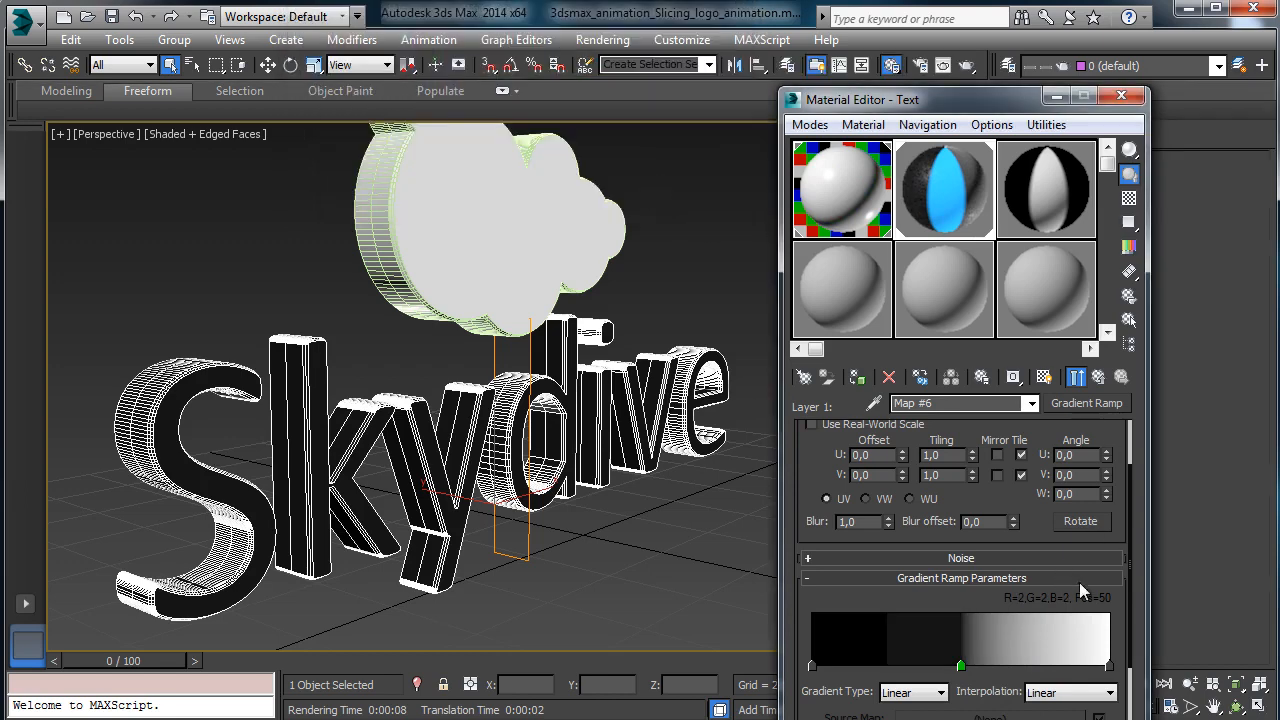
Set the gradient ramp's end flag at position 100 to a dark blue with hue 150 and value 9 (R 1, G 5, B 9).
left_click(1108, 666)
double_click(1108, 666)
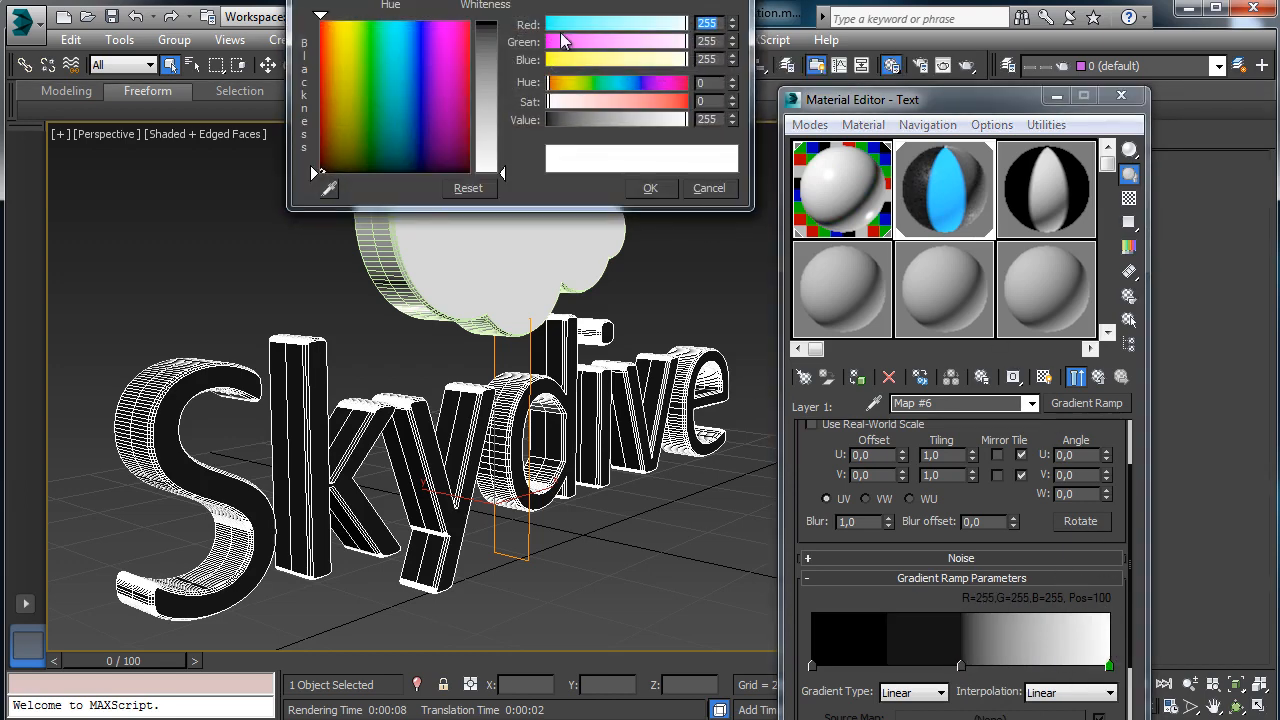
left_click(408, 25)
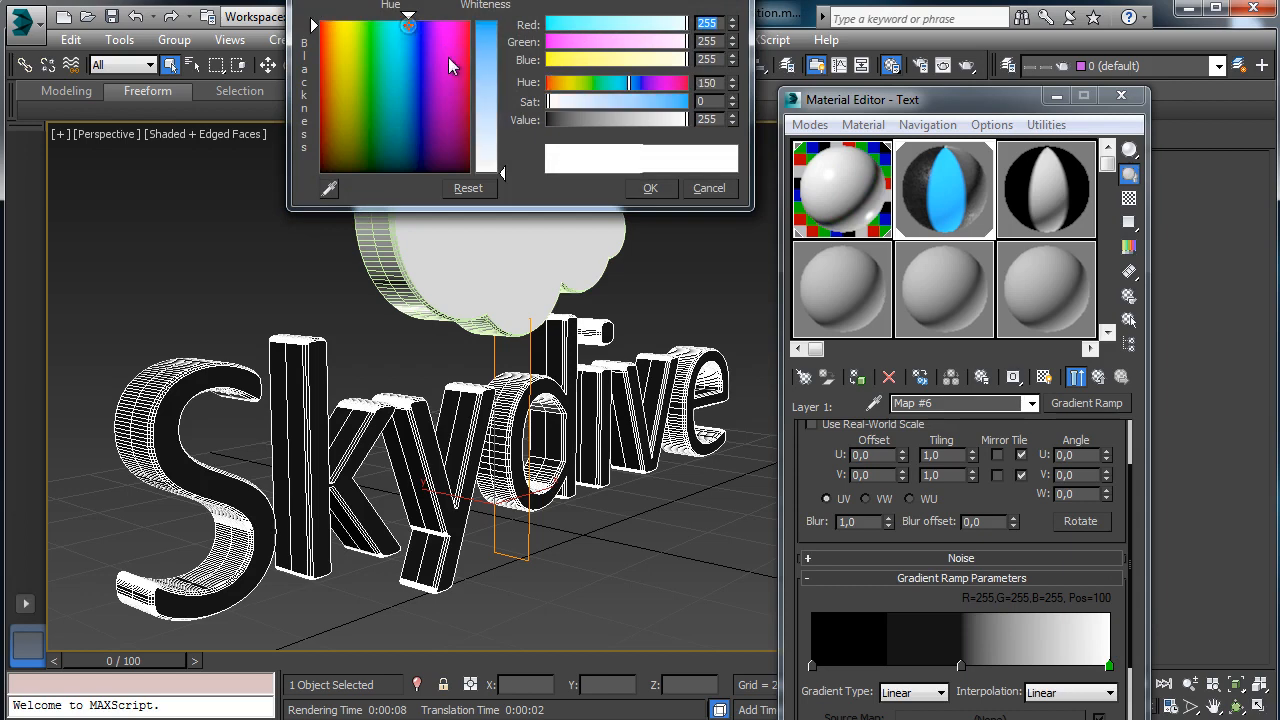
left_click(646, 189)
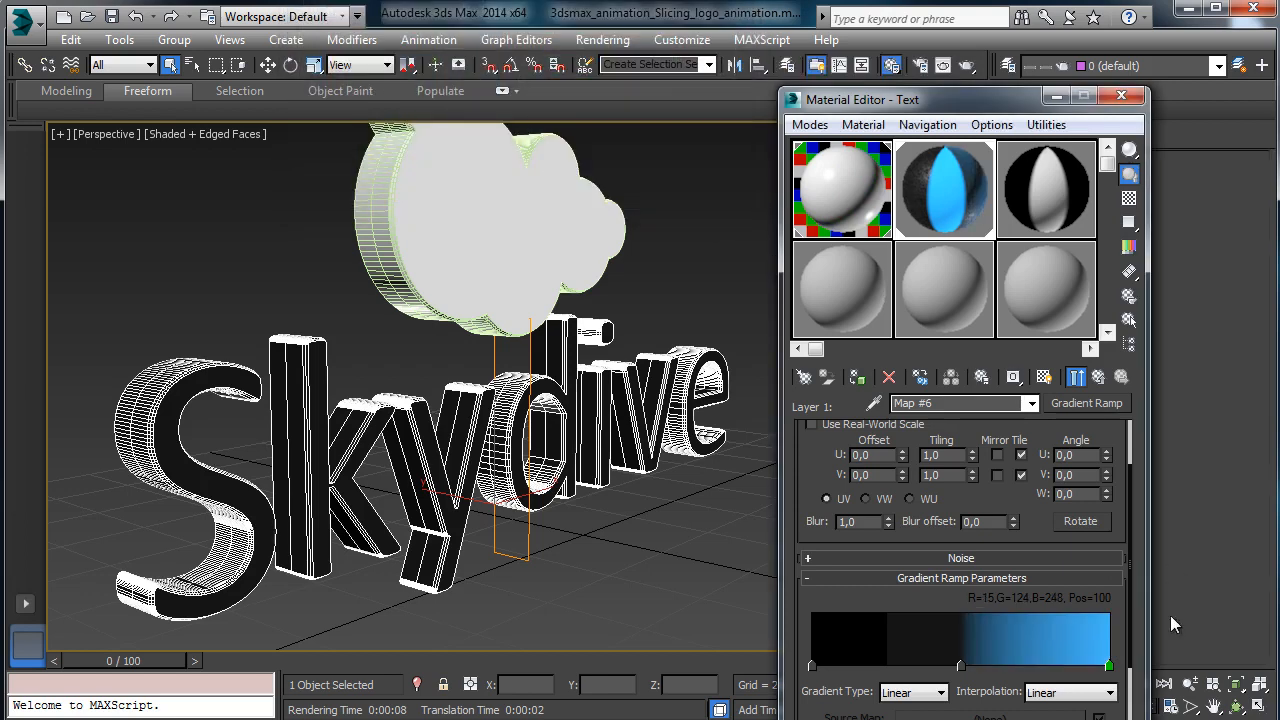
double_click(1109, 667)
left_click_drag(562, 120, 550, 121)
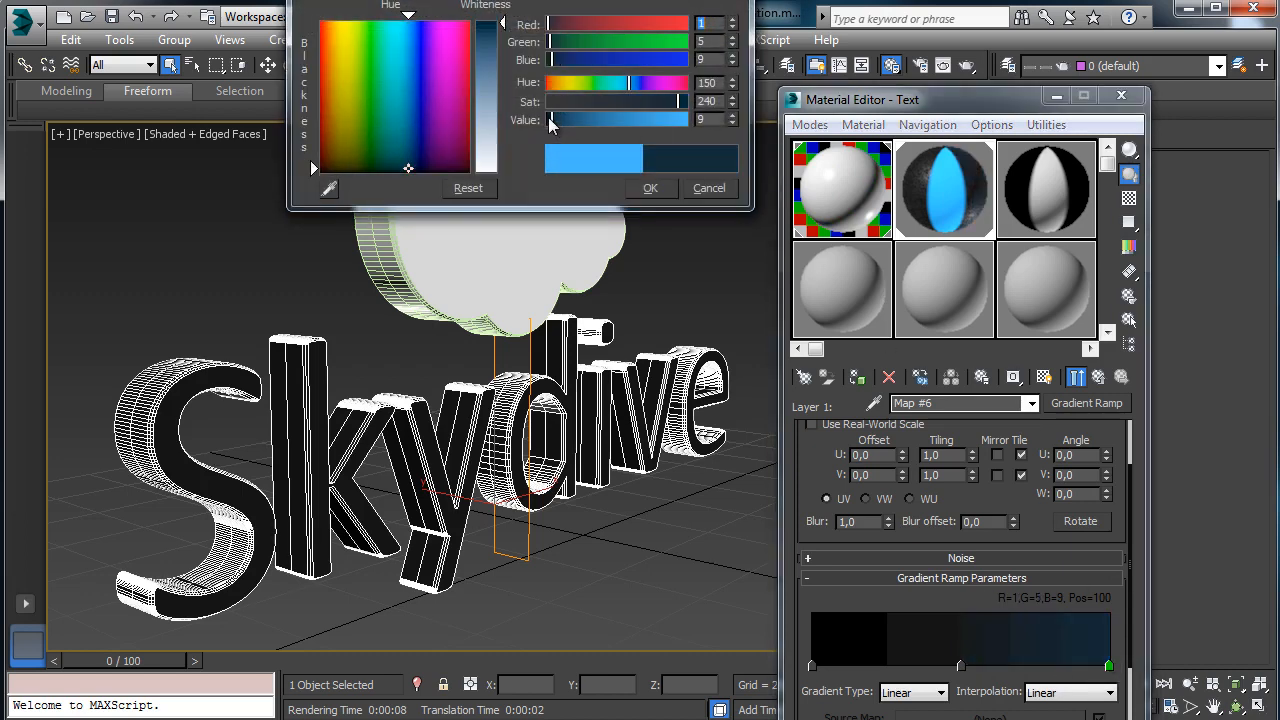
left_click(650, 189)
Add another UVW Map modifier on top of the Text001 object's modifier stack.
left_click_drag(1020, 104, 746, 395)
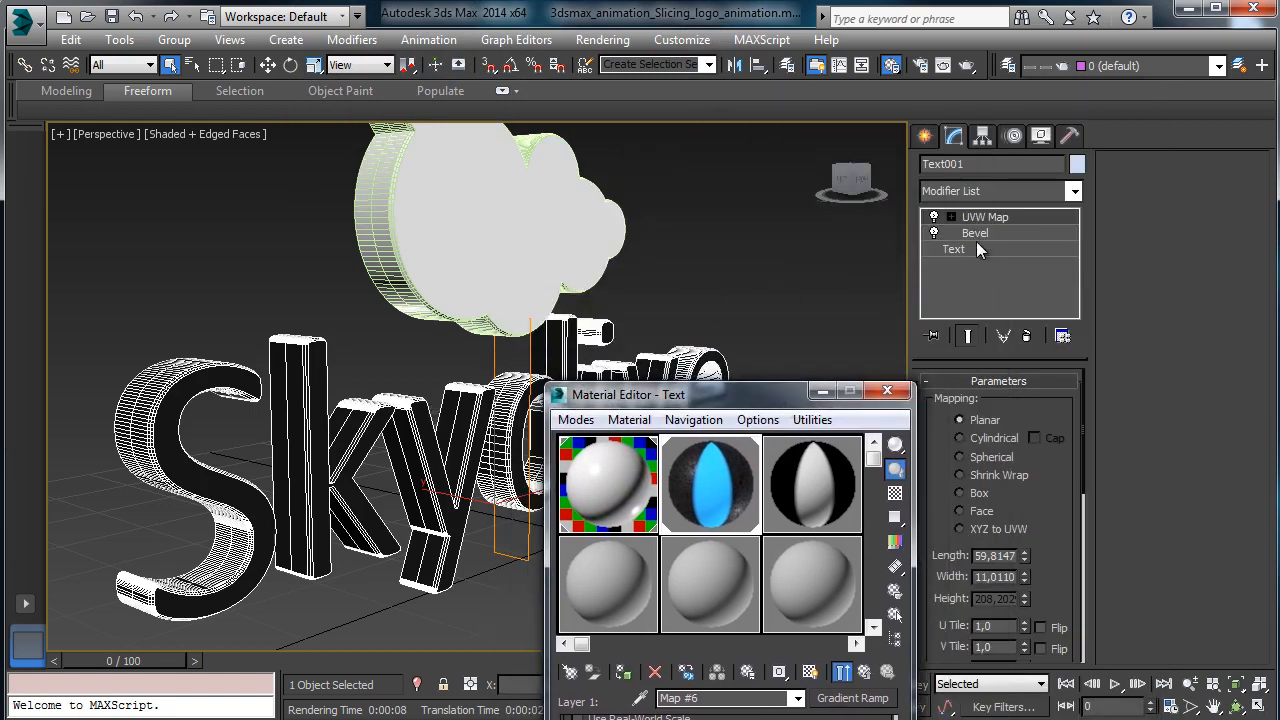
left_click(1073, 191)
scroll(1000, 450, "down", 15)
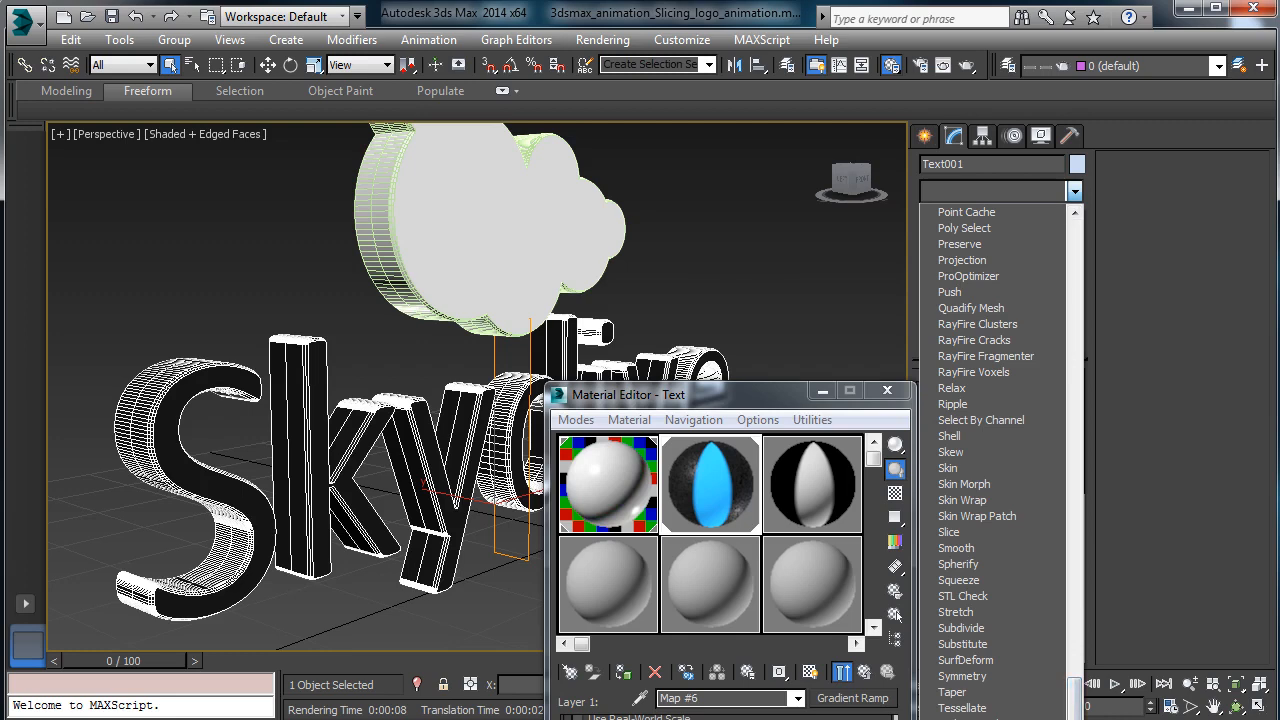
key("Return")
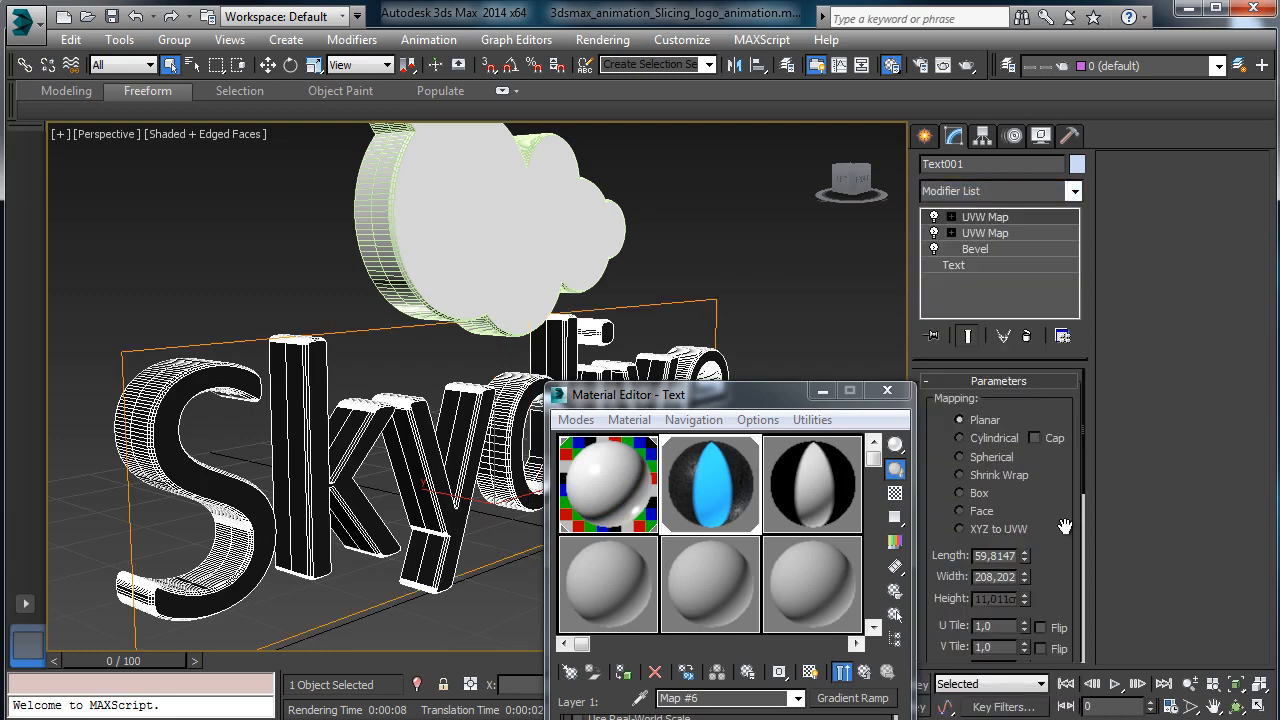
Check the map channels of the new UVW Map modifier and the Layer 1 gradient ramp, and test-render the perspective view.
scroll(1058, 530, "down", 3)
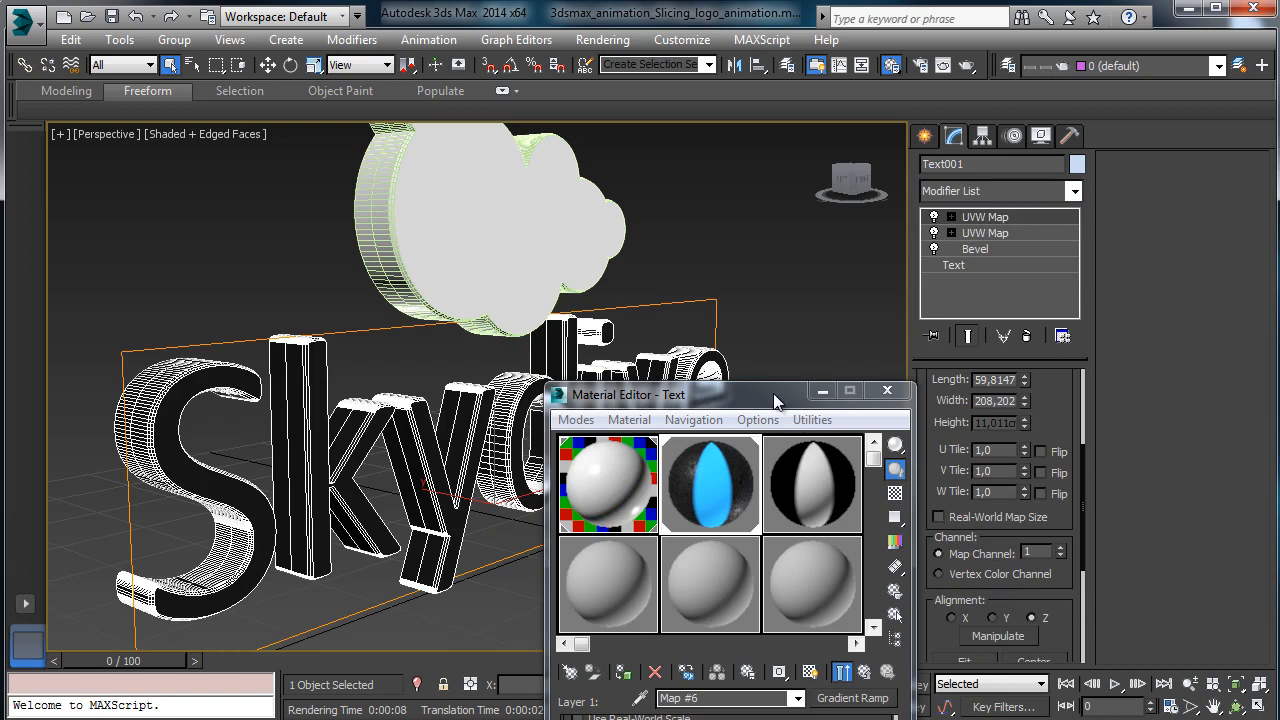
left_click_drag(773, 393, 893, 158)
scroll(1125, 425, "up", 3)
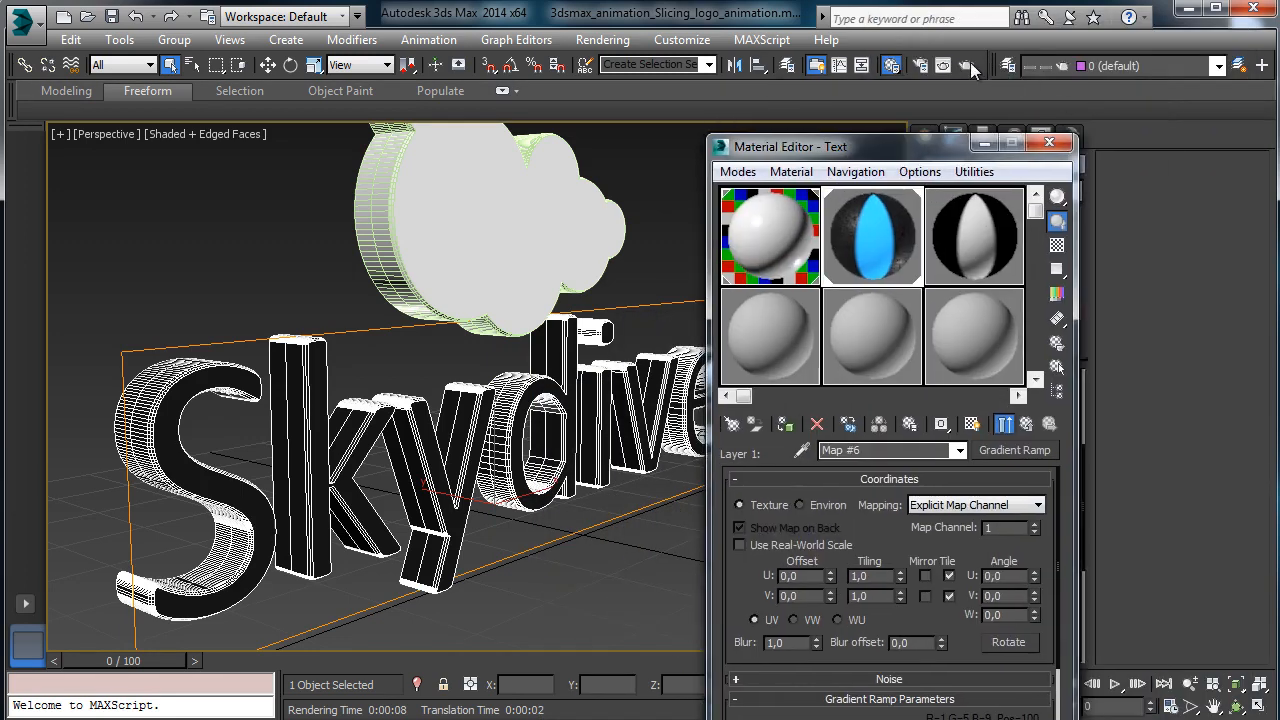
left_click(967, 65)
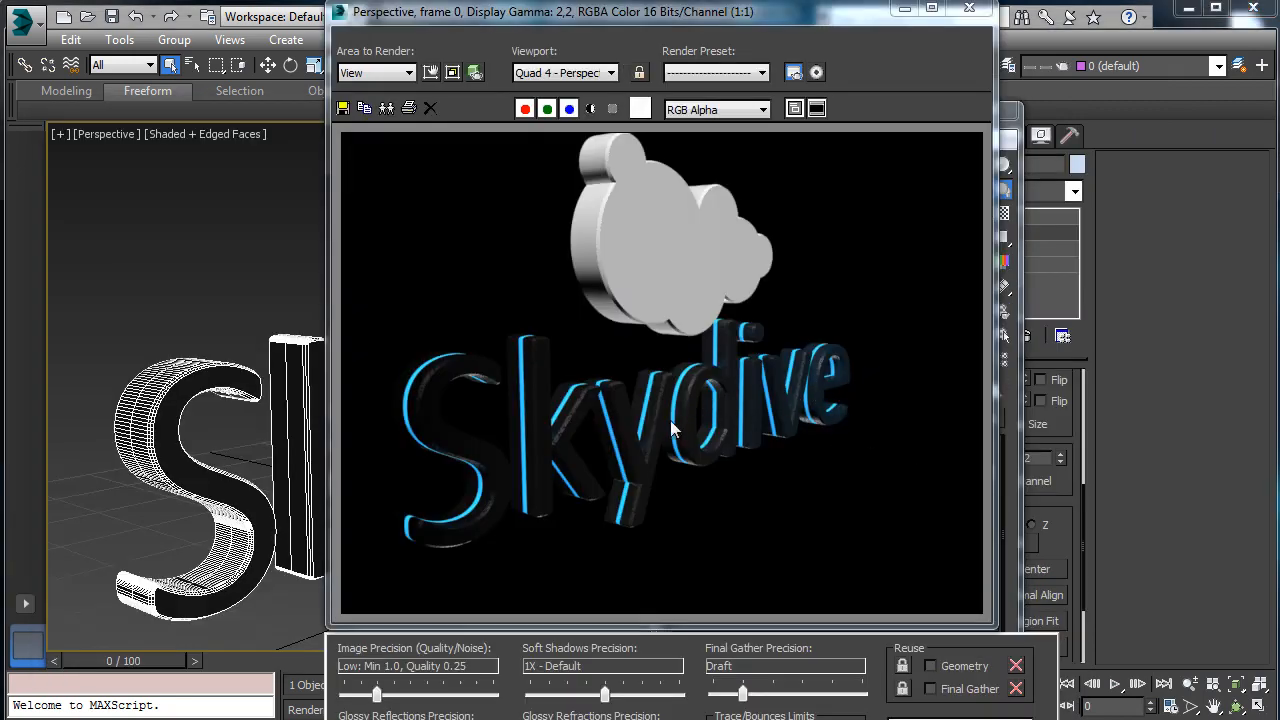
left_click(904, 10)
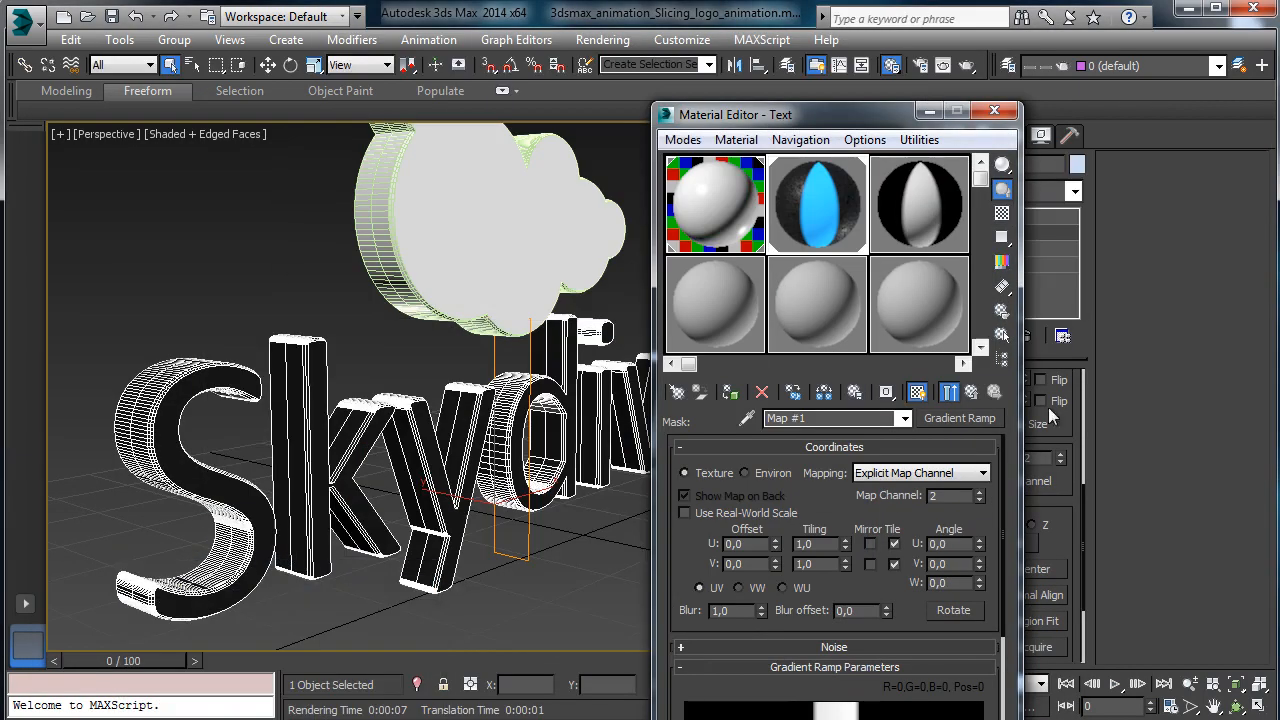
Set the W angle to 90 on the Layer 1 gradient ramp in Material 1's diffuse composite map.
left_click(972, 398)
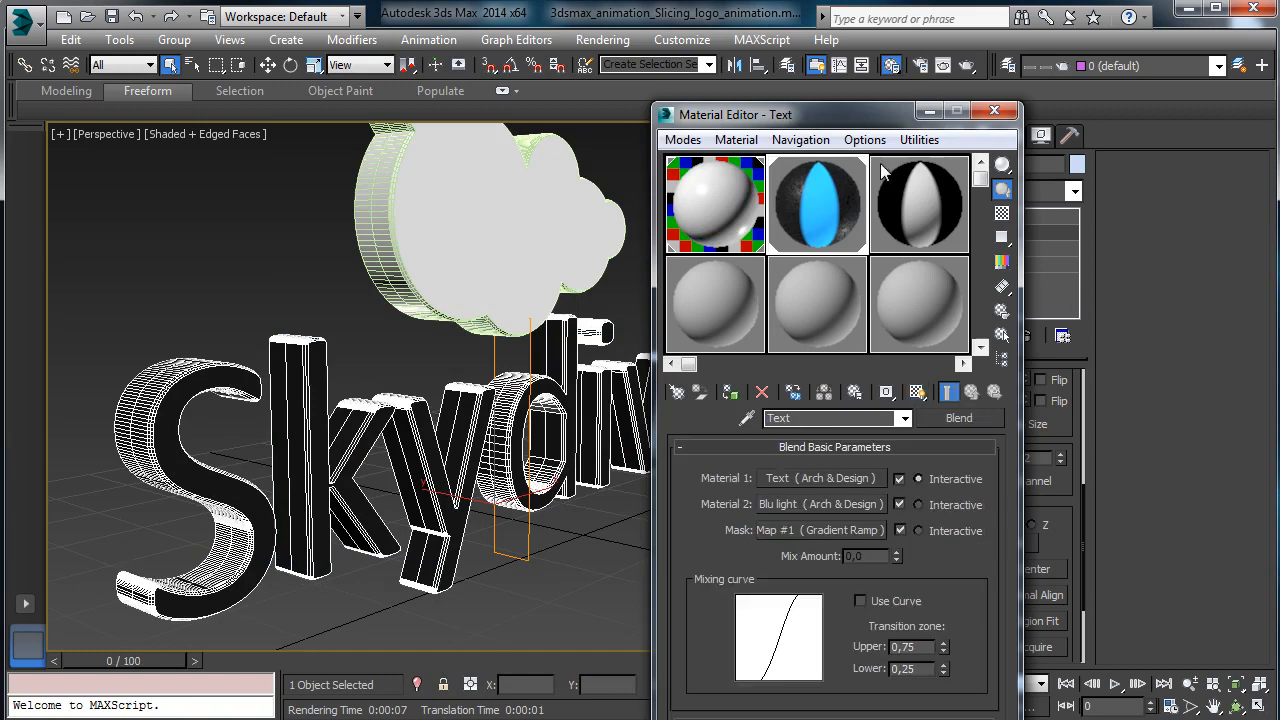
left_click_drag(849, 113, 904, 54)
left_click(865, 420)
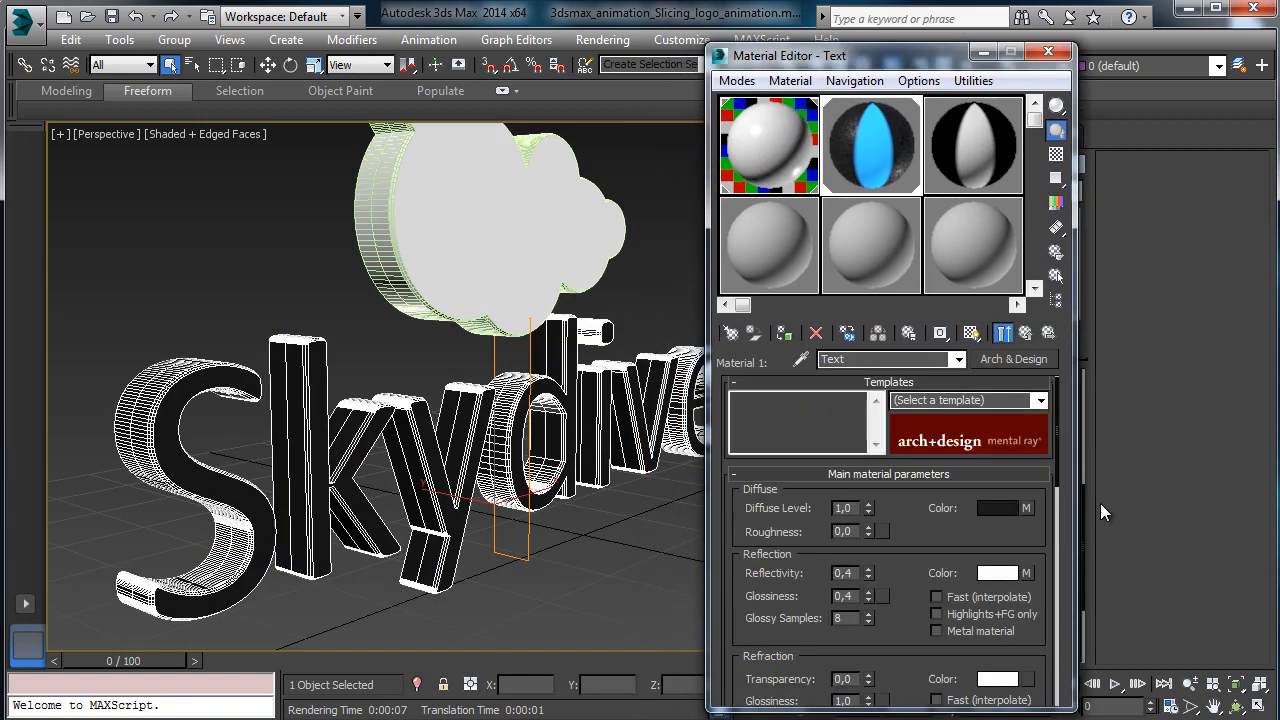
left_click(1028, 507)
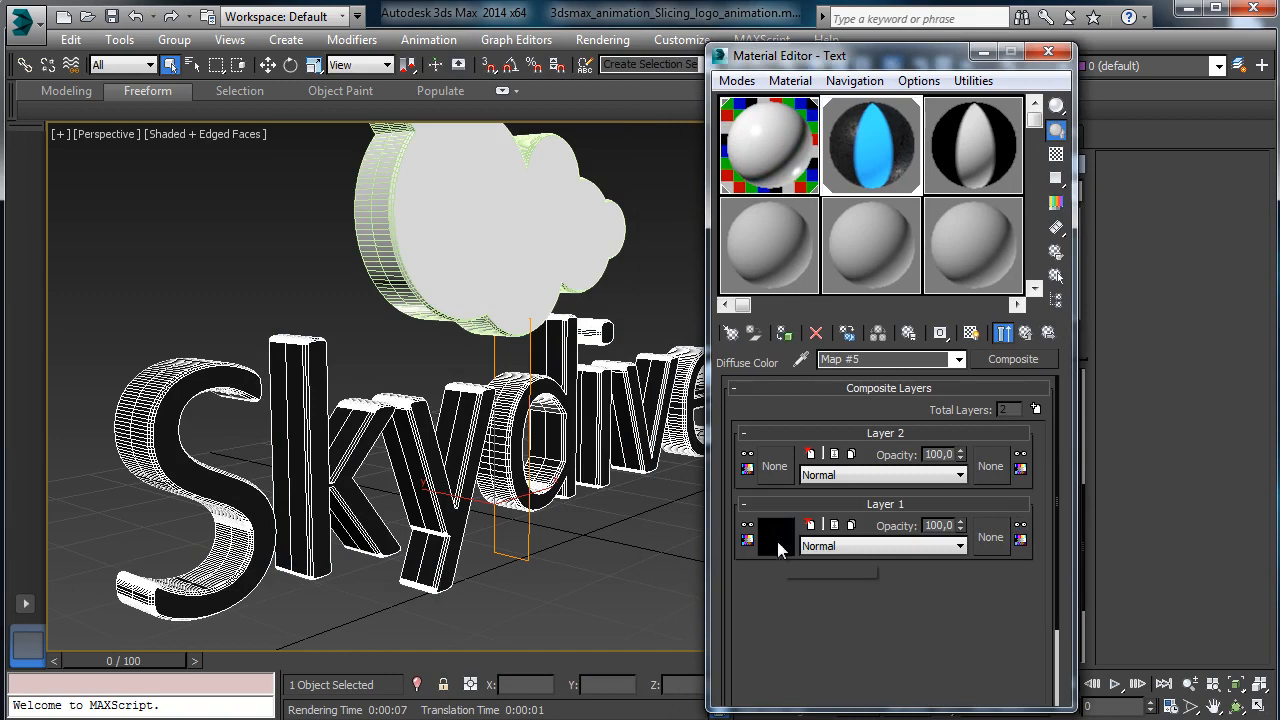
left_click(777, 538)
left_click_drag(960, 515, 958, 432)
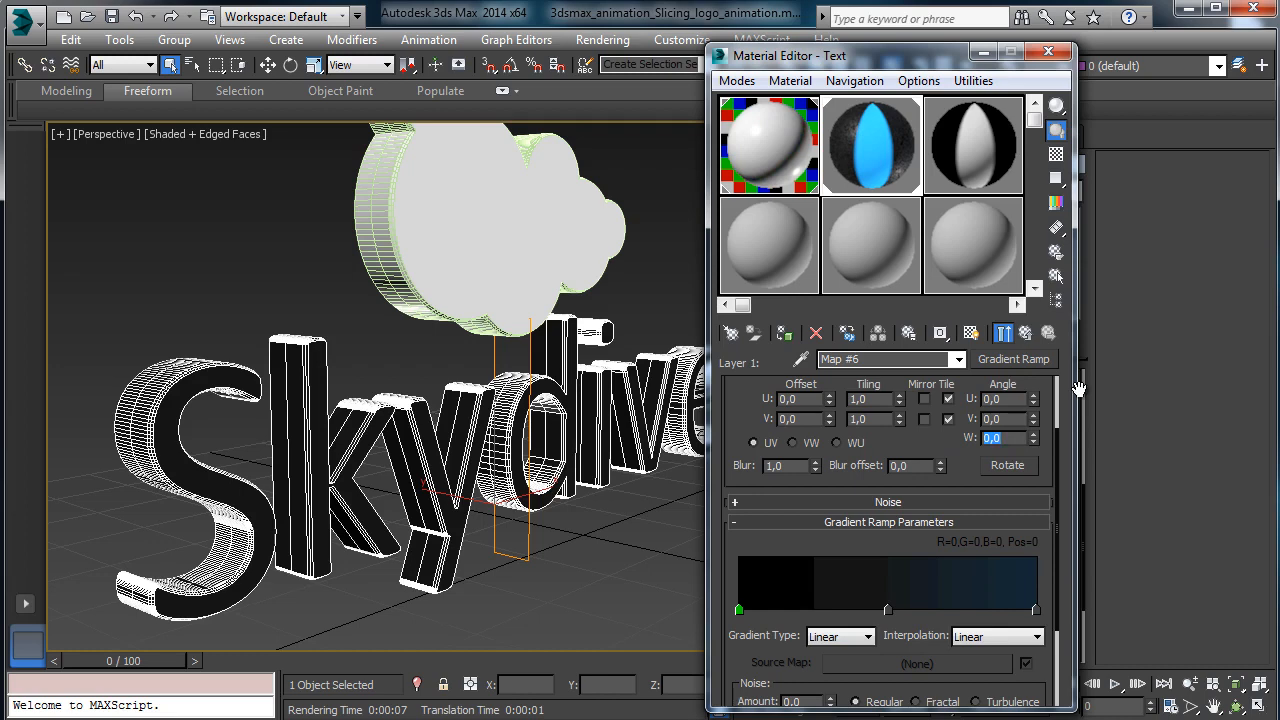
Darken the gradient ramp's end flag at position 100 to a colour value of 5 (R 1, G 3, B 5).
double_click(1036, 612)
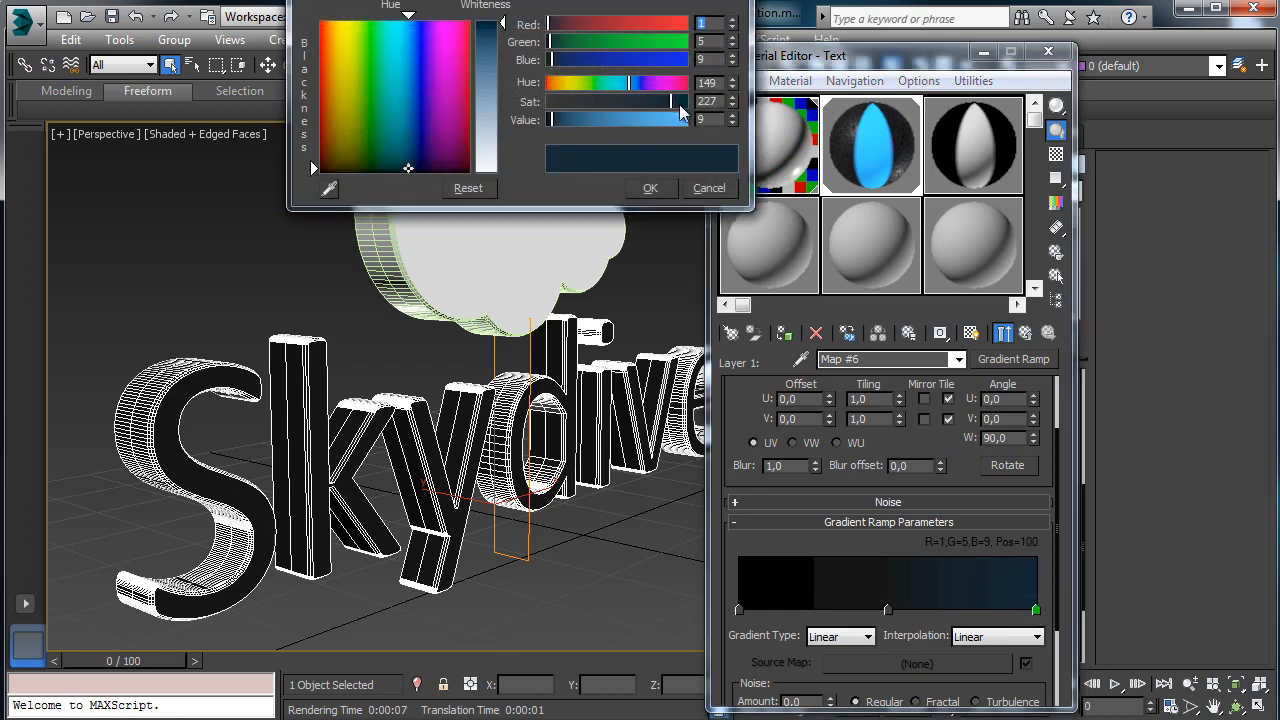
left_click(730, 124)
left_click(730, 124)
left_click(730, 124)
left_click(730, 124)
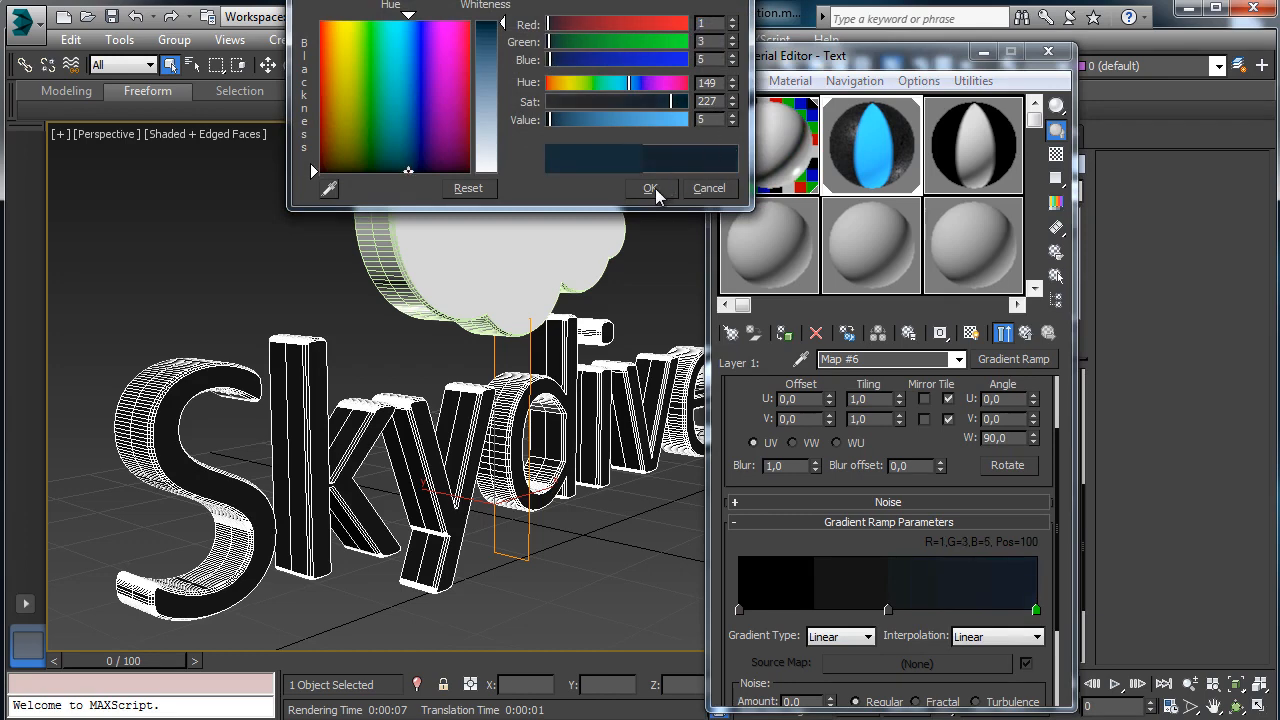
left_click(652, 189)
Test-render the perspective view to check the rotated gradient on the text.
left_click_drag(790, 56, 761, 115)
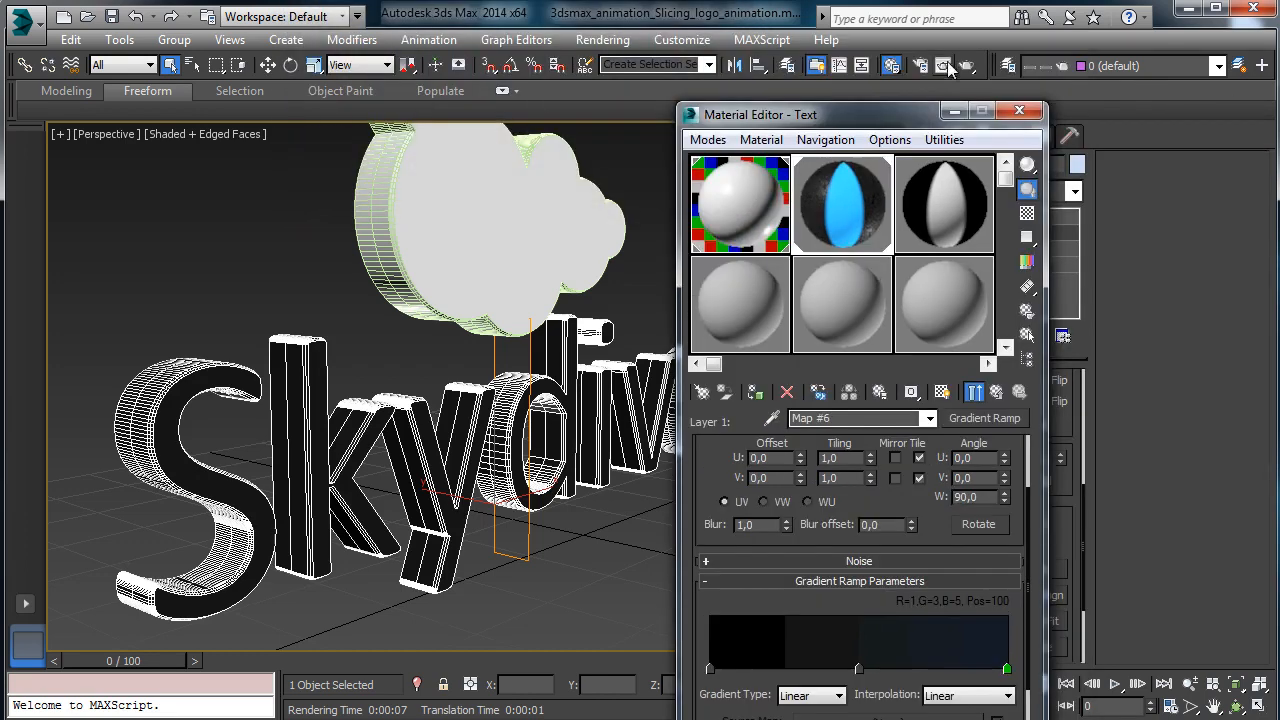
key("shift+q")
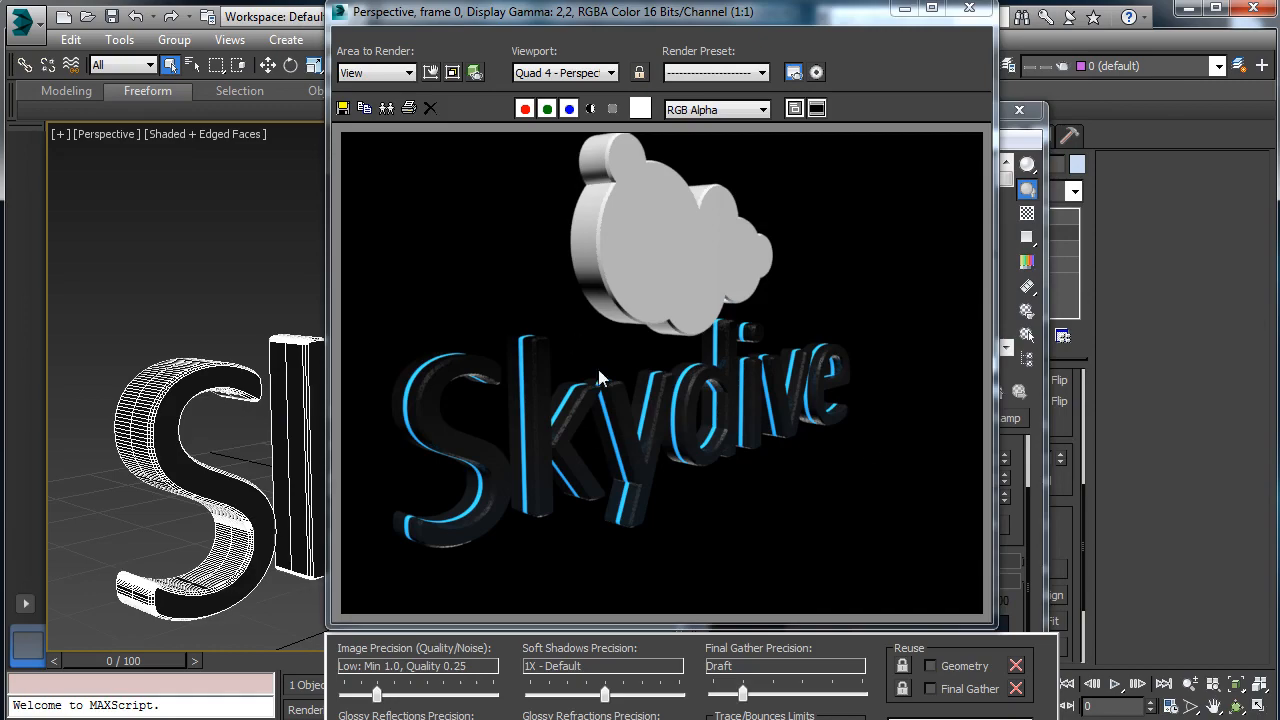
left_click(904, 8)
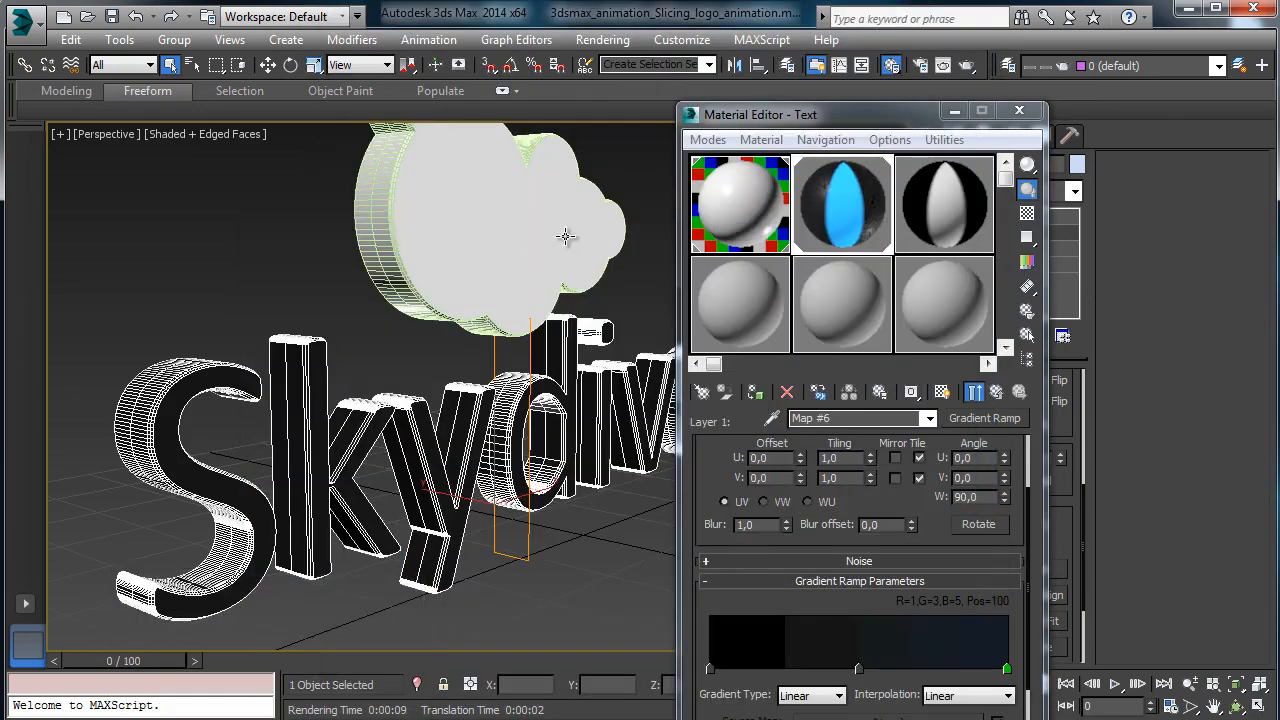
Close the Material Editor and center the Cloud_logo object's pivot on the object.
left_click(459, 301)
left_click(1237, 706)
left_click_drag(519, 360, 444, 357)
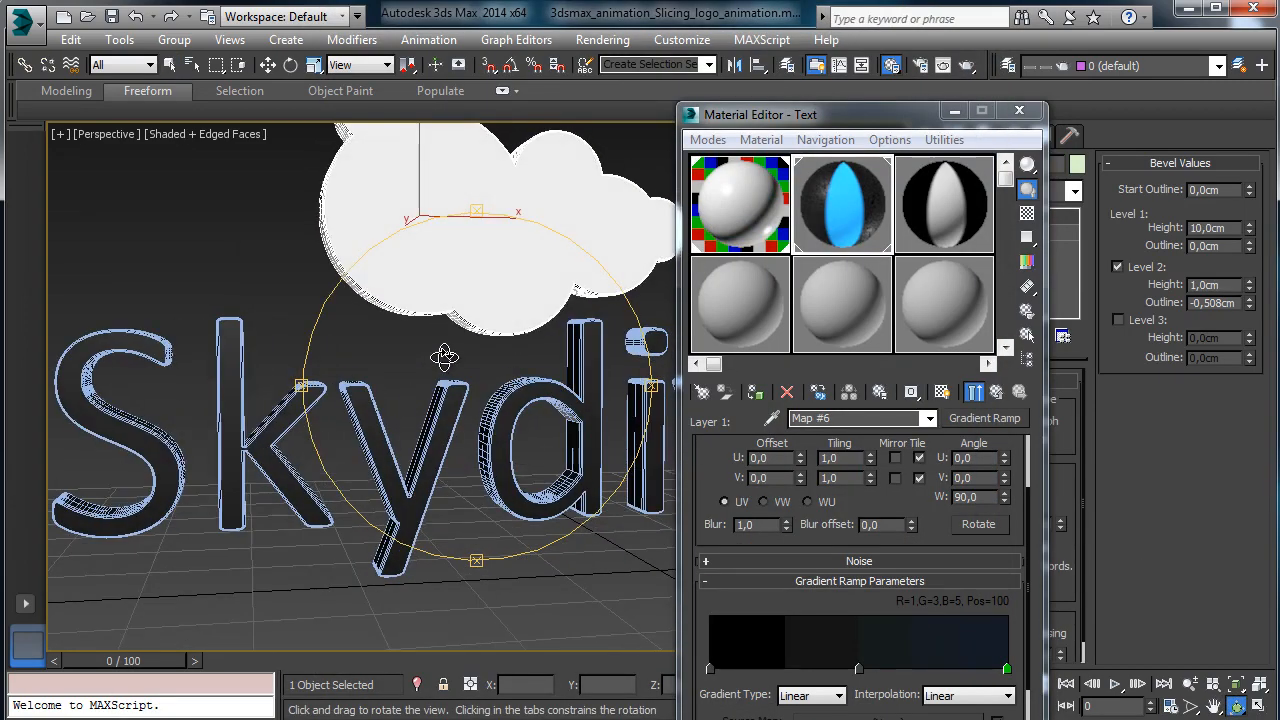
left_click(1019, 110)
left_click(314, 65)
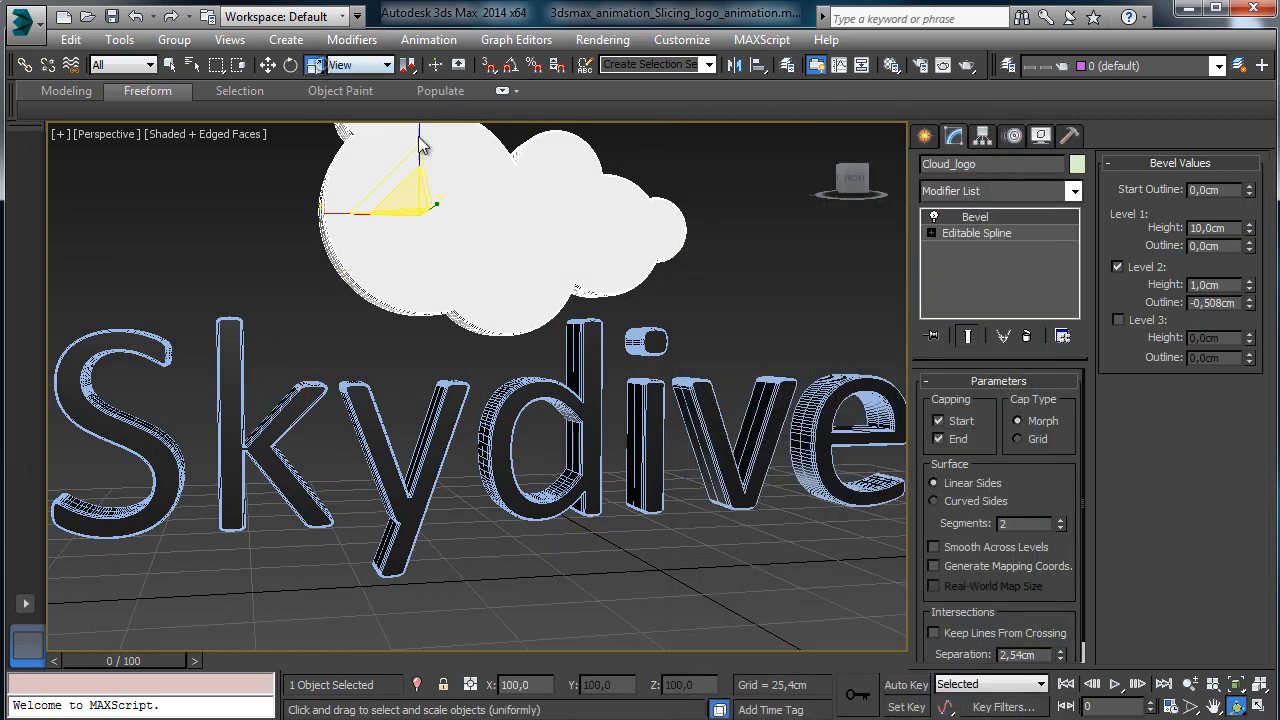
left_click(982, 135)
left_click(1021, 262)
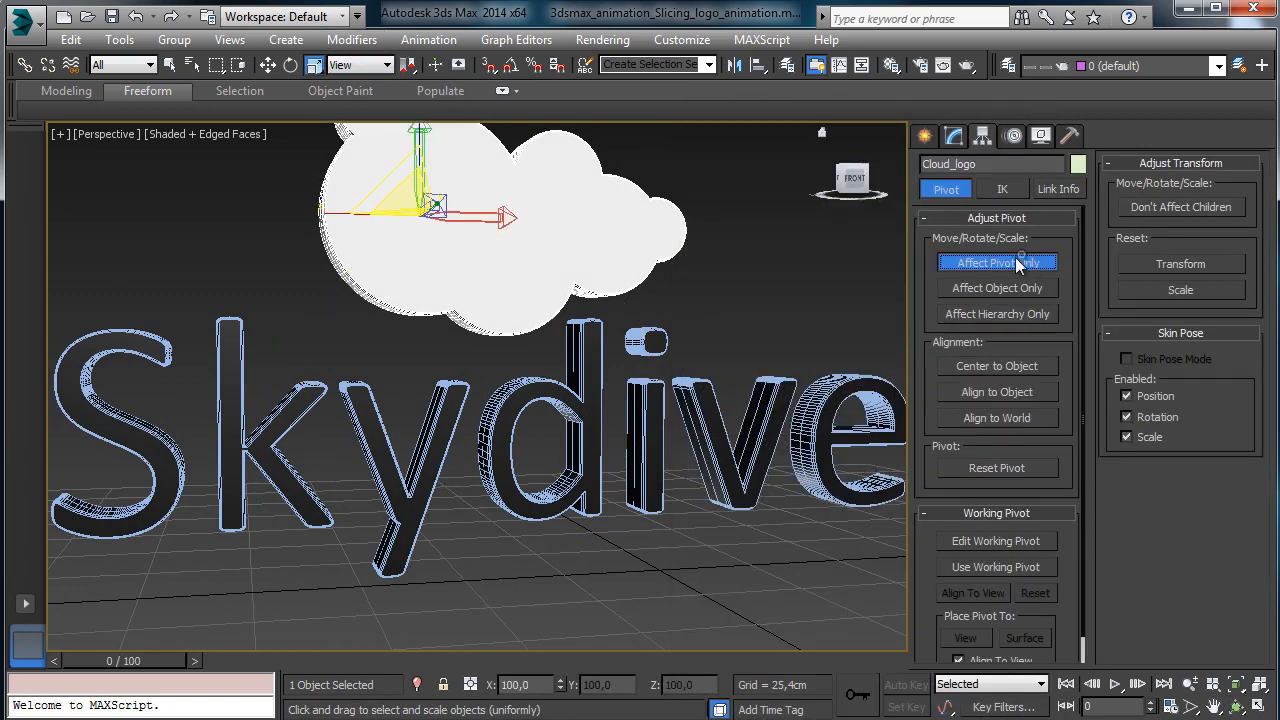
left_click(985, 366)
left_click(988, 262)
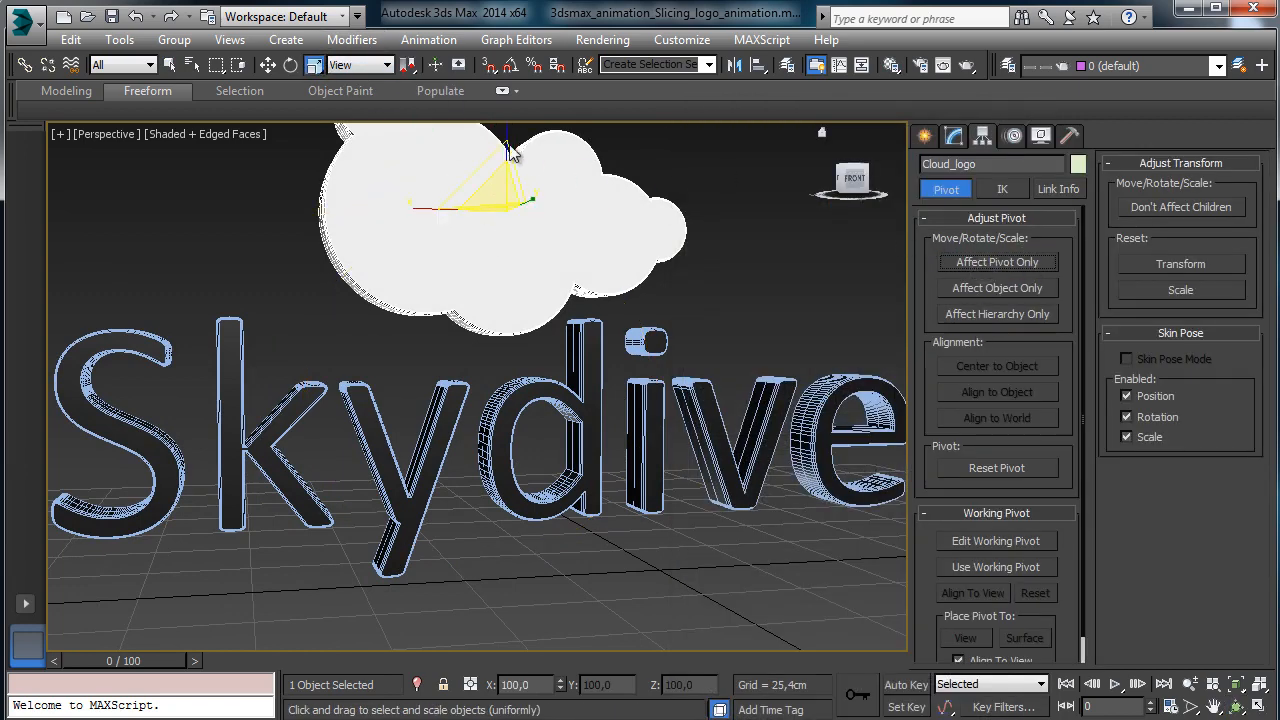
Scale the cloud uniformly to about 58 percent and move it down to just above the letters k and y.
left_click_drag(499, 190, 508, 263)
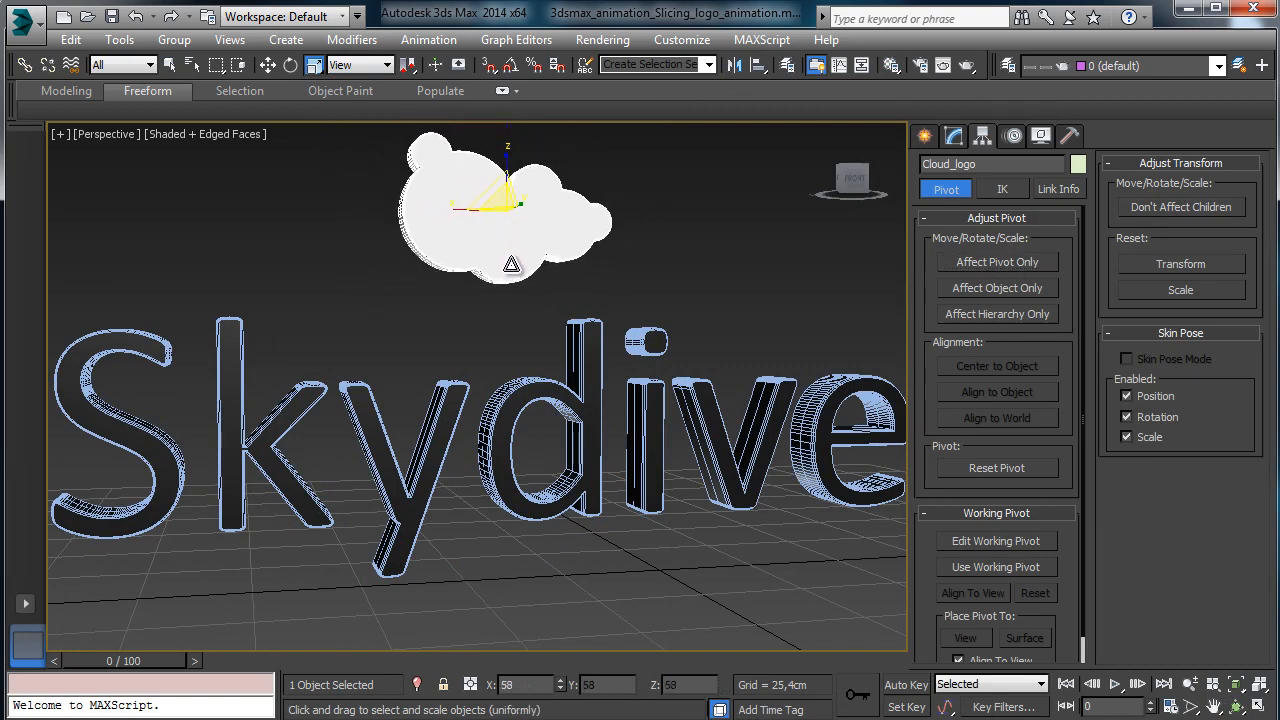
left_click(268, 65)
left_click_drag(538, 192, 424, 292)
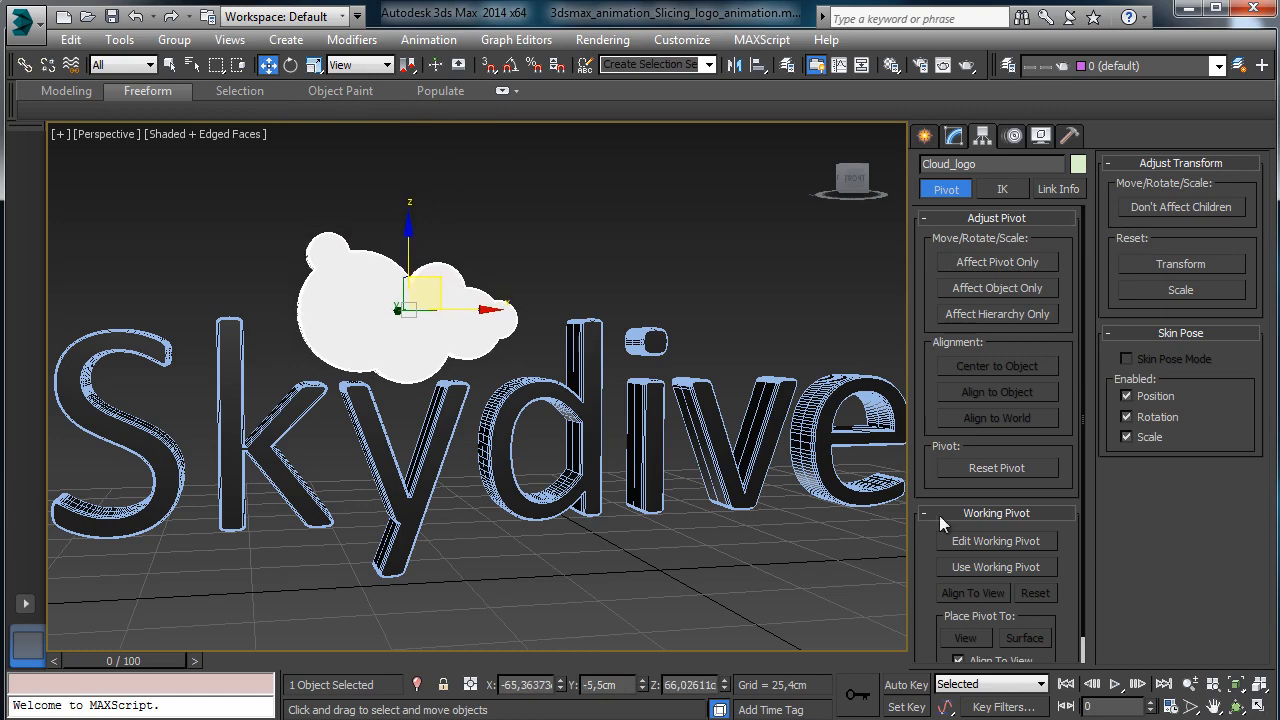
Restore the four-viewport layout, frame the cloud in the front view and enlarge the perspective viewport.
left_click(1256, 706)
left_click(1236, 706)
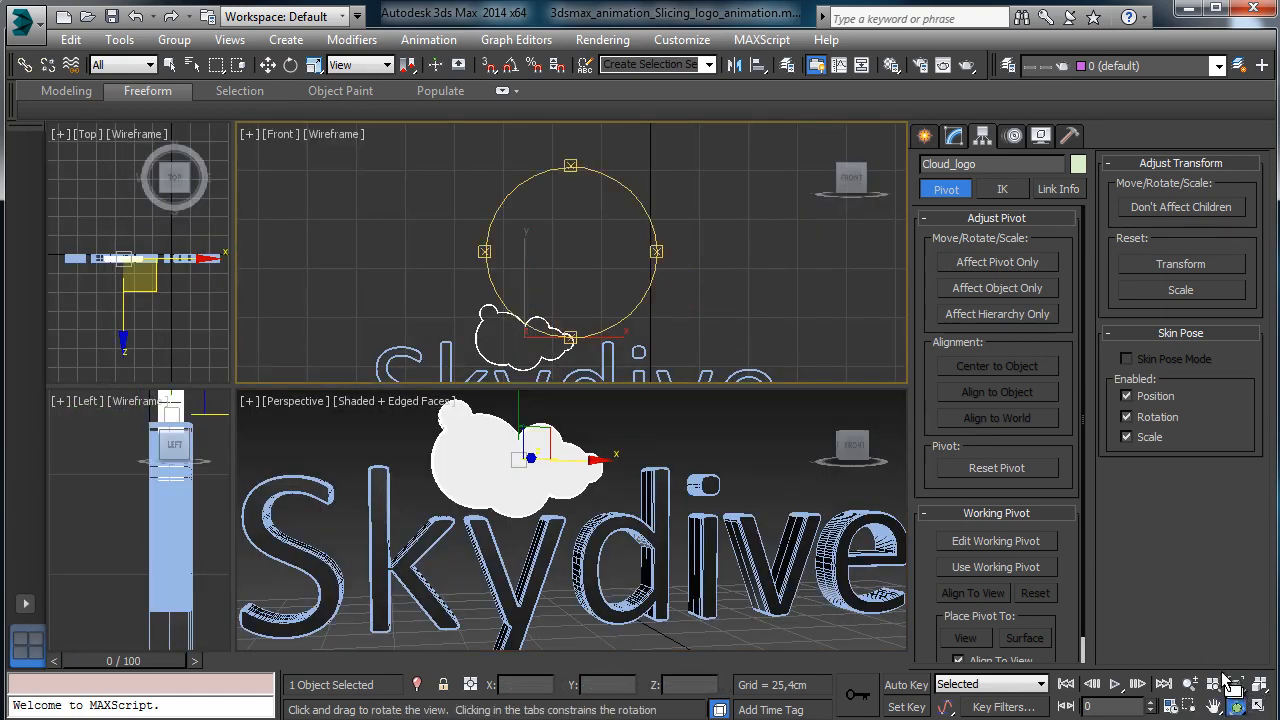
left_click(1236, 684)
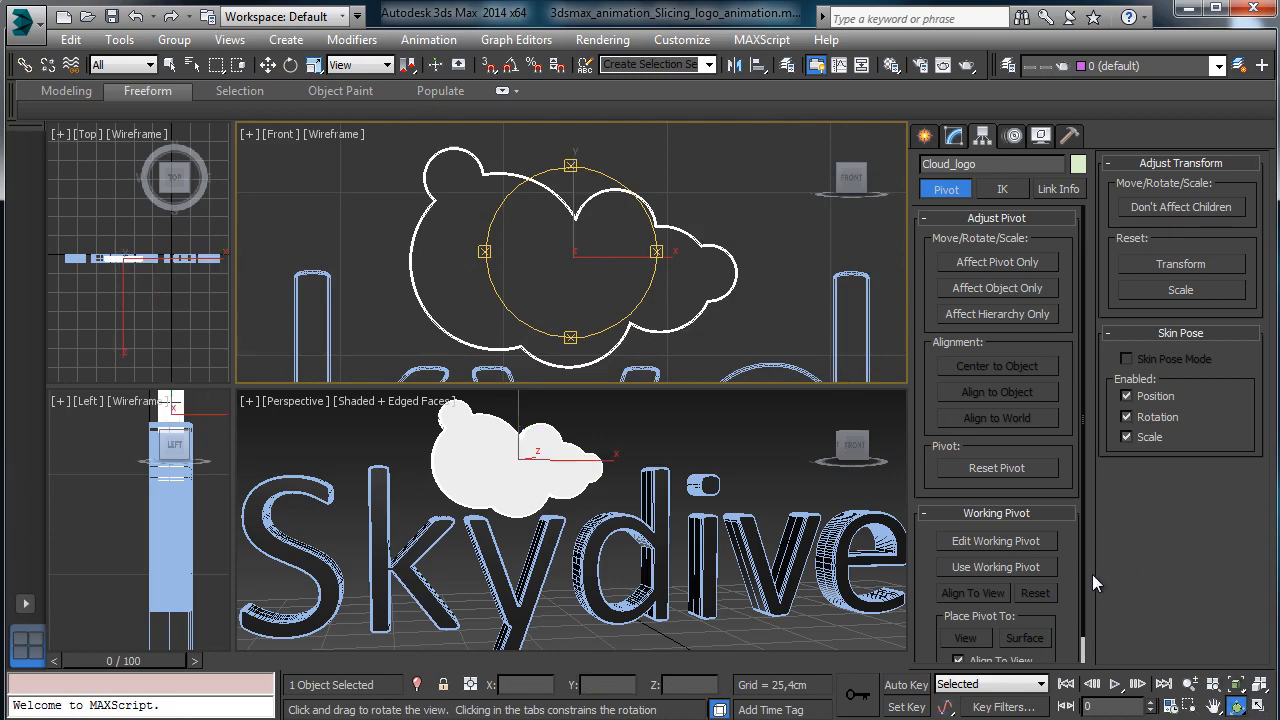
right_click(699, 499)
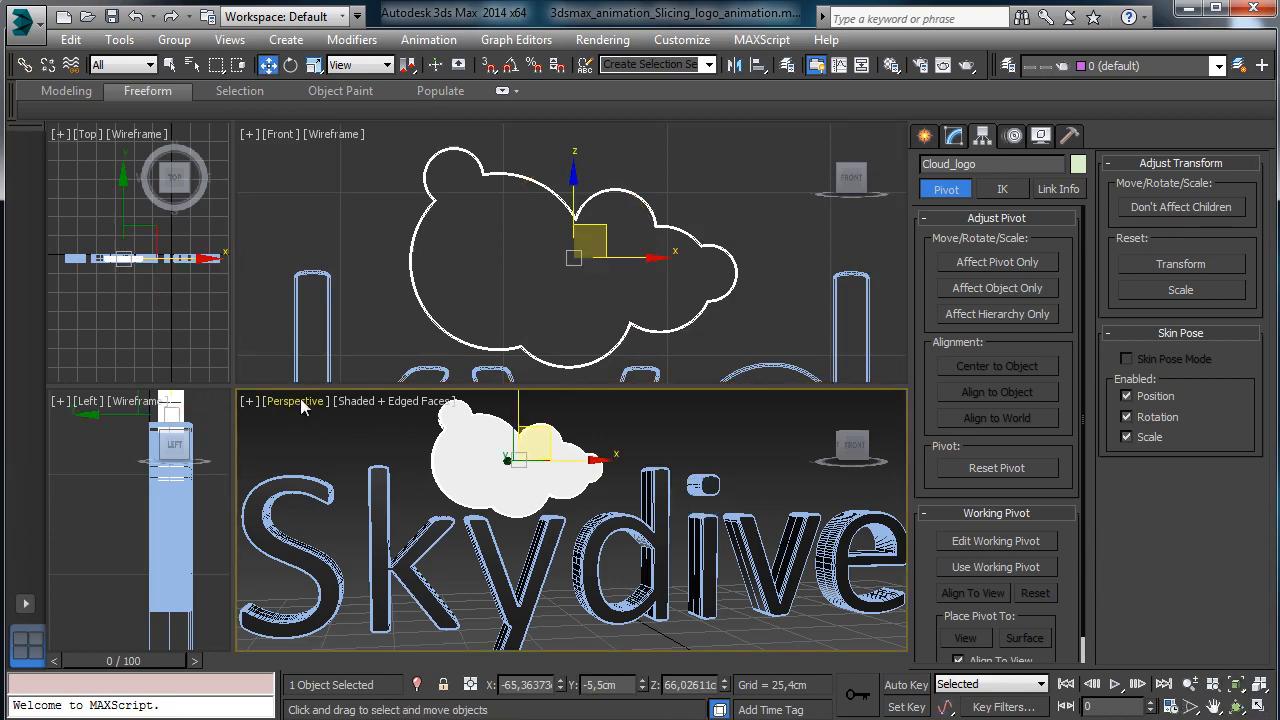
left_click_drag(331, 382, 331, 275)
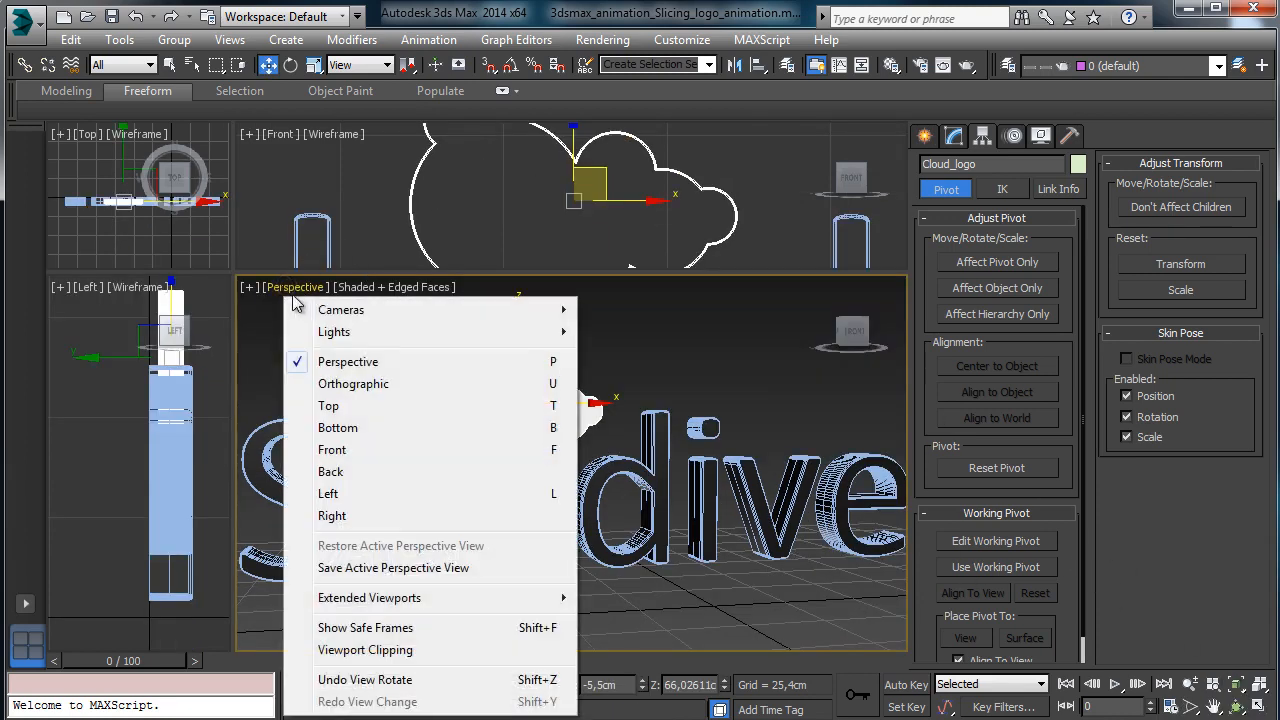
Show safe frames in the perspective view and fit the whole Skydive logo inside them.
left_click(286, 287)
left_click(392, 290)
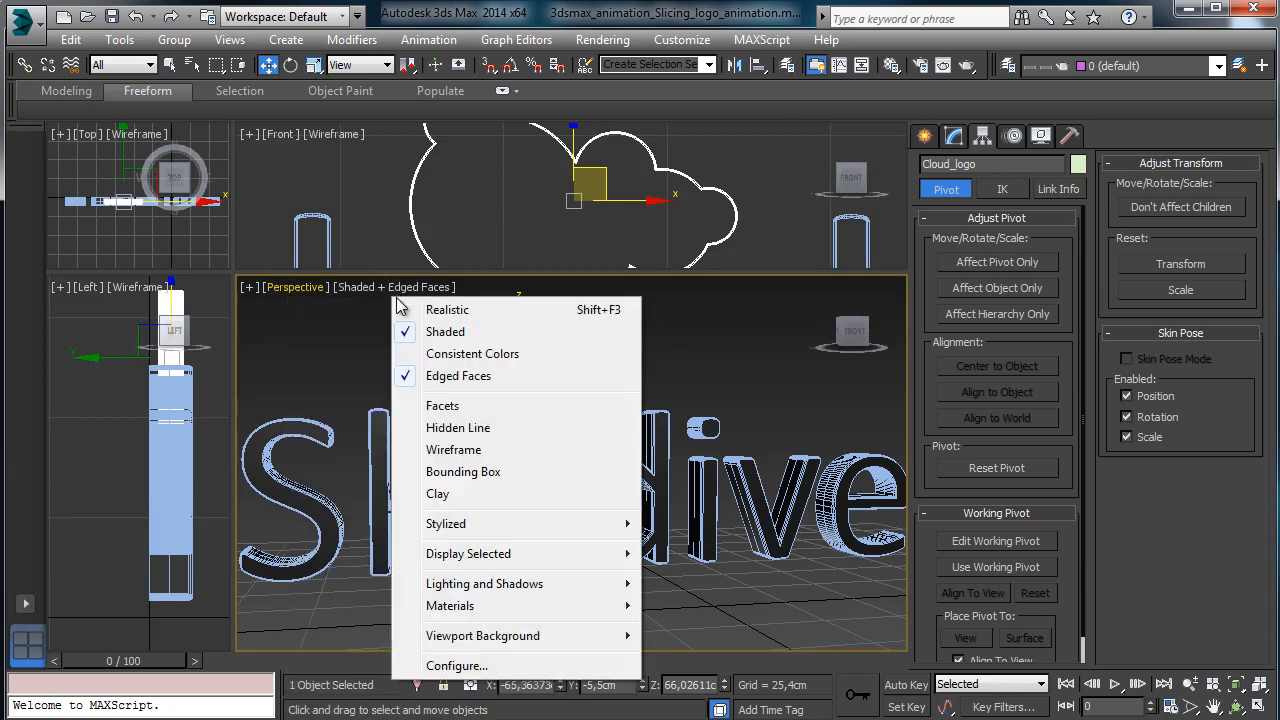
left_click(301, 305)
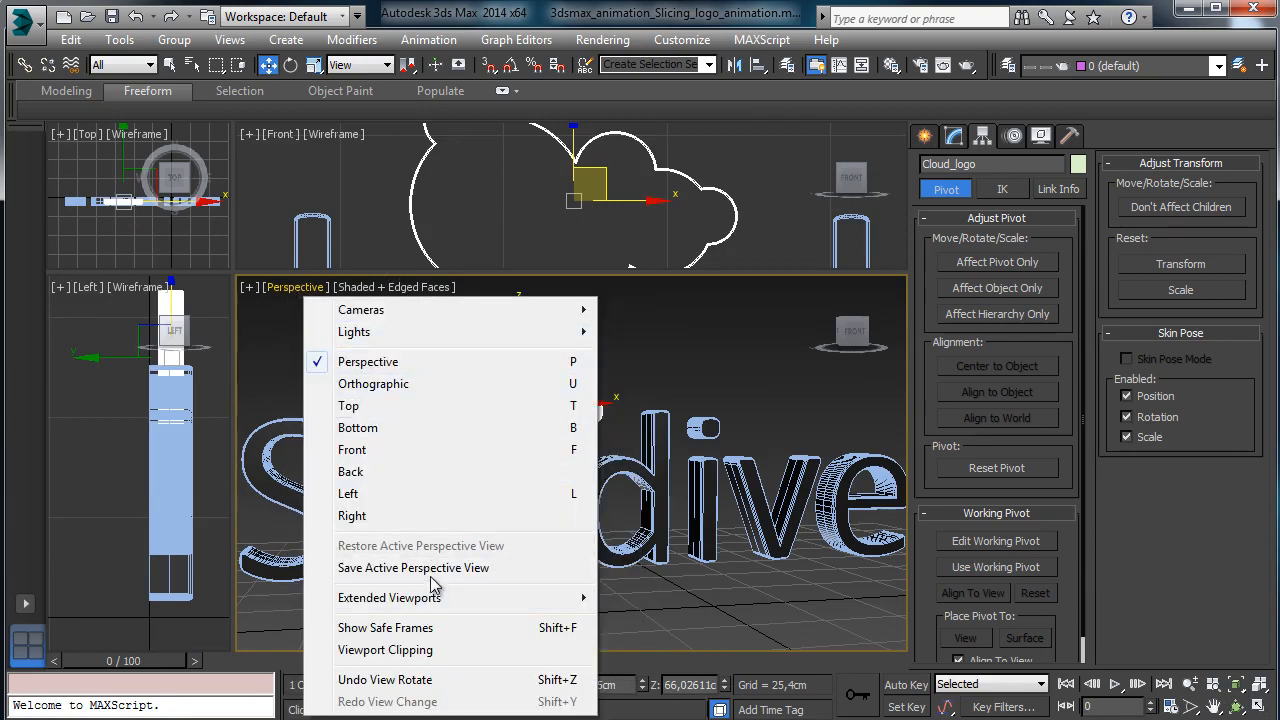
left_click(392, 627)
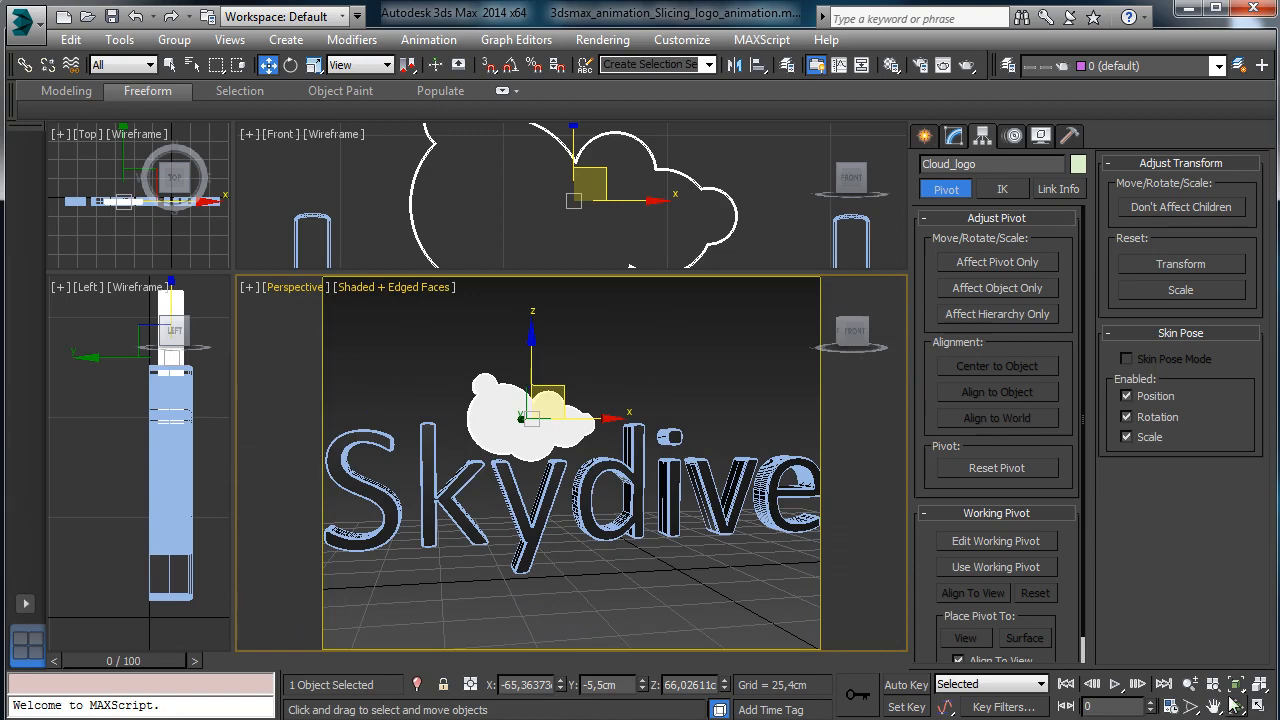
left_click_drag(556, 460, 603, 477)
left_click(1215, 706)
Create a standard Skylight on the ground in front of the text's last letter and open its parameters.
left_click(925, 136)
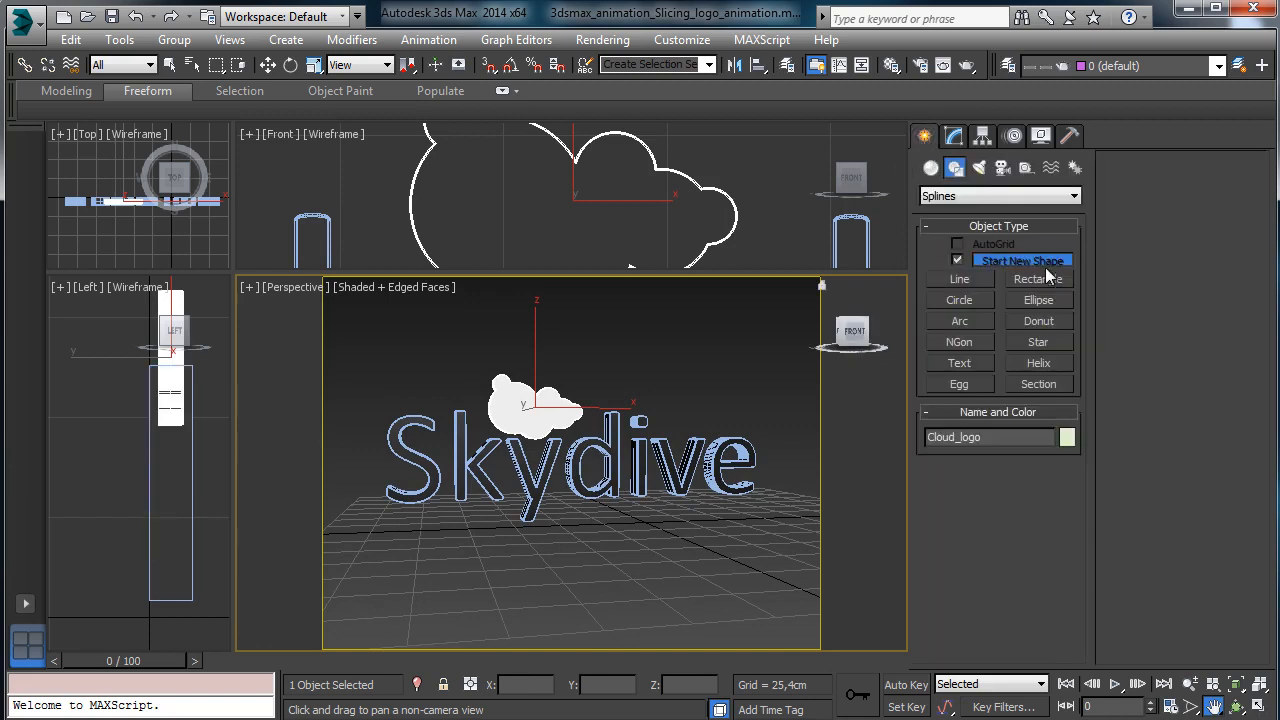
left_click(979, 168)
left_click(981, 197)
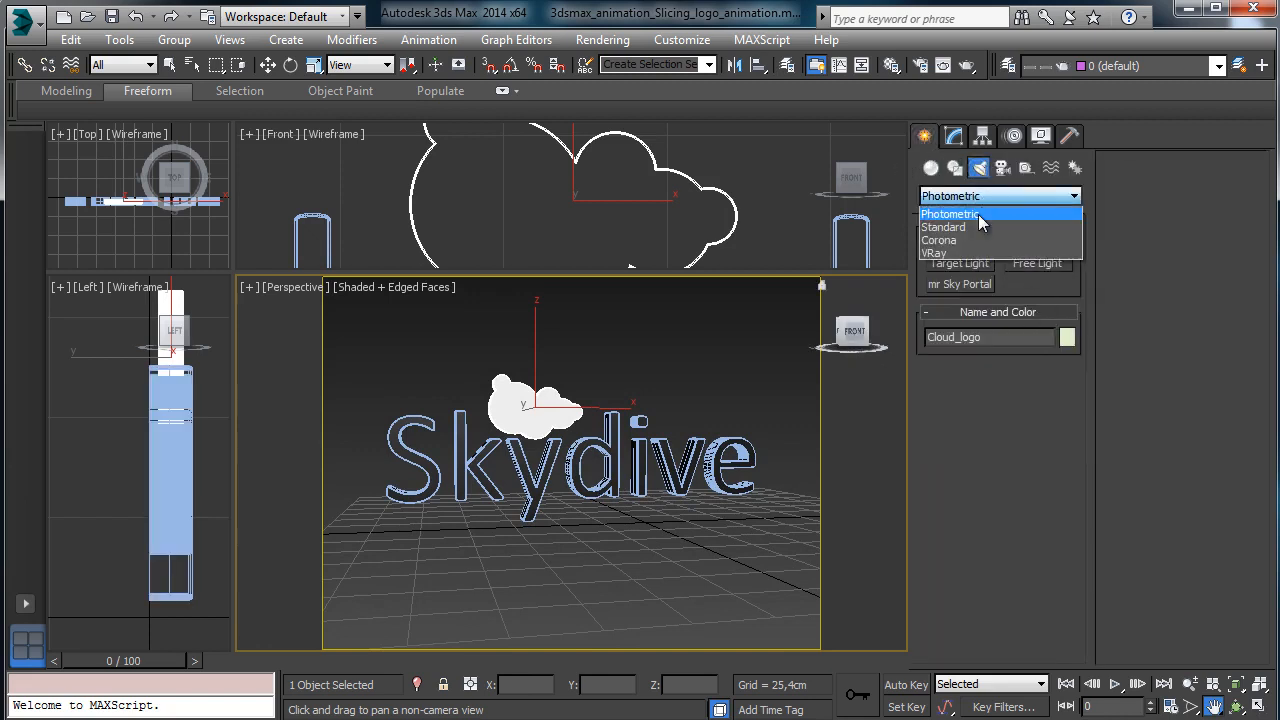
left_click(978, 226)
left_click(1040, 303)
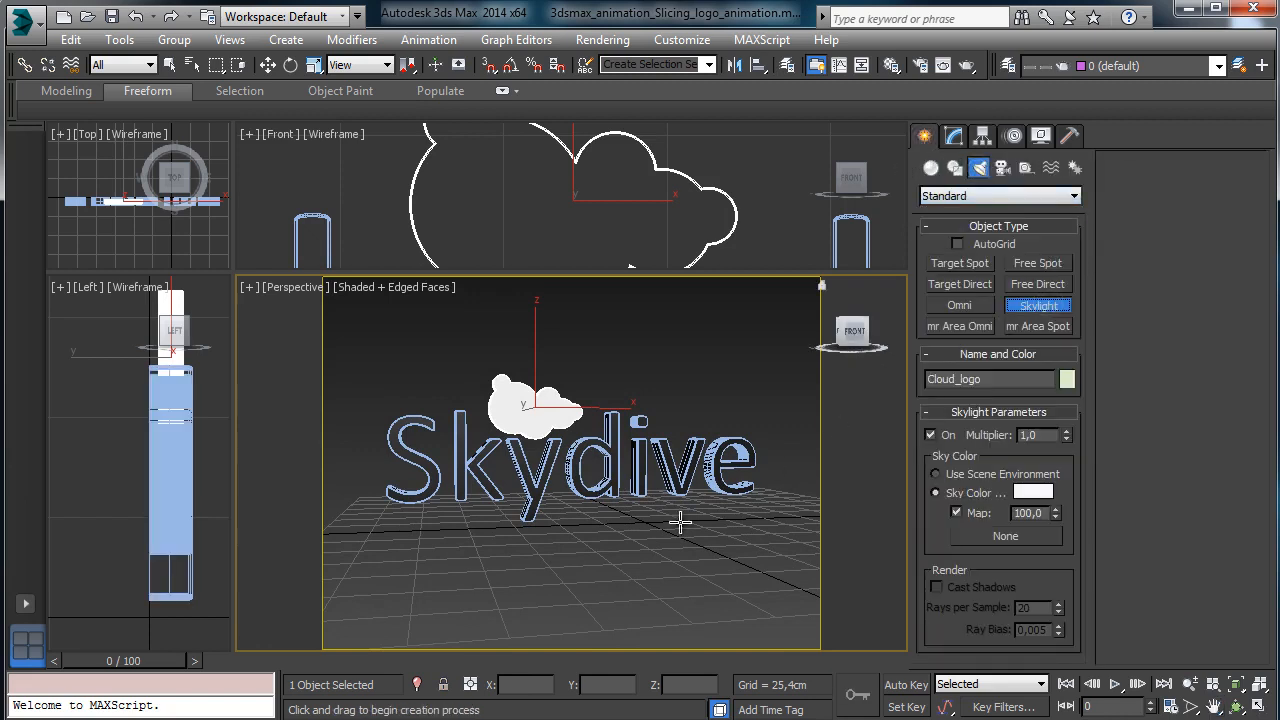
left_click(755, 537)
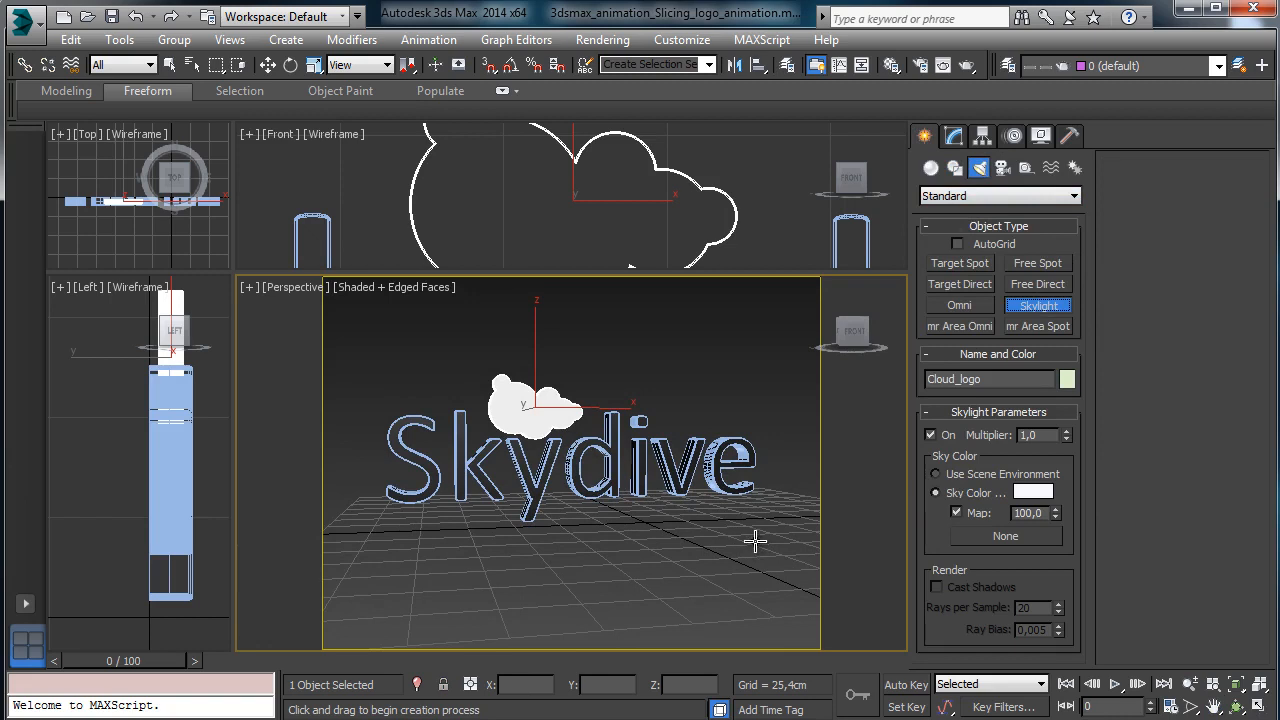
left_click(953, 135)
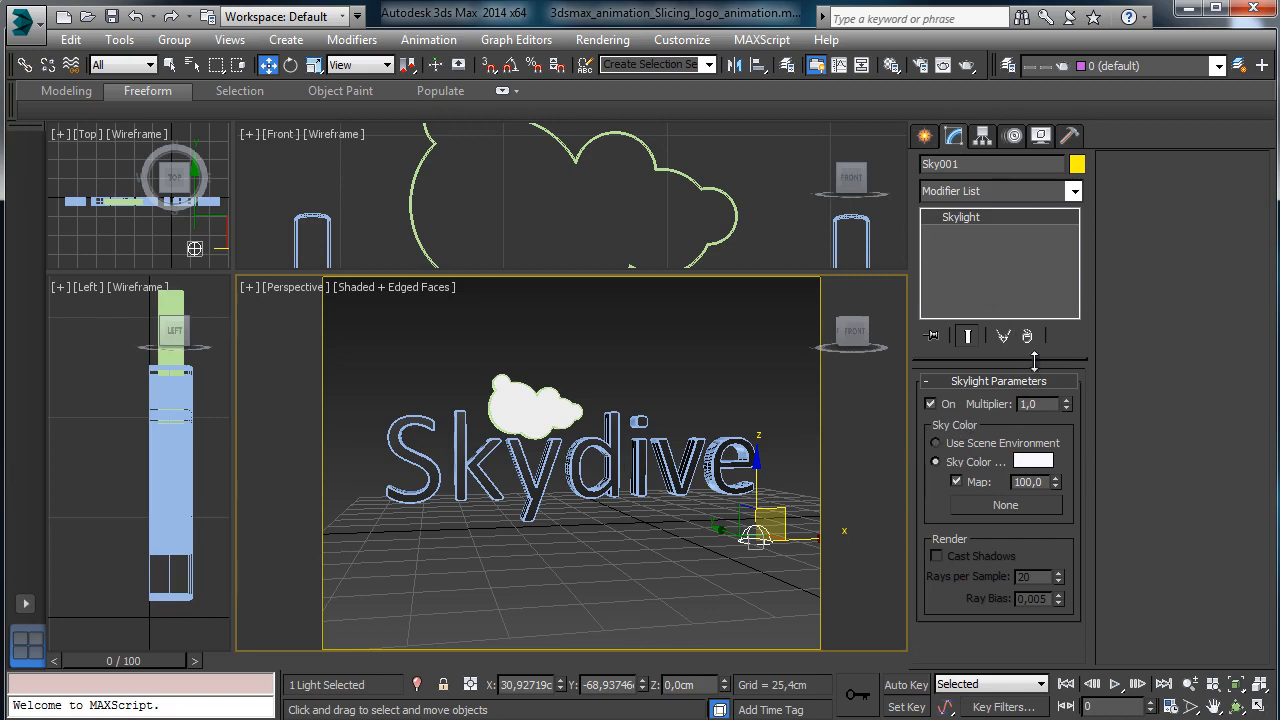
Create an mr Area Spot light in the front view, from above and right of the logo, aimed down across the text.
left_click(924, 137)
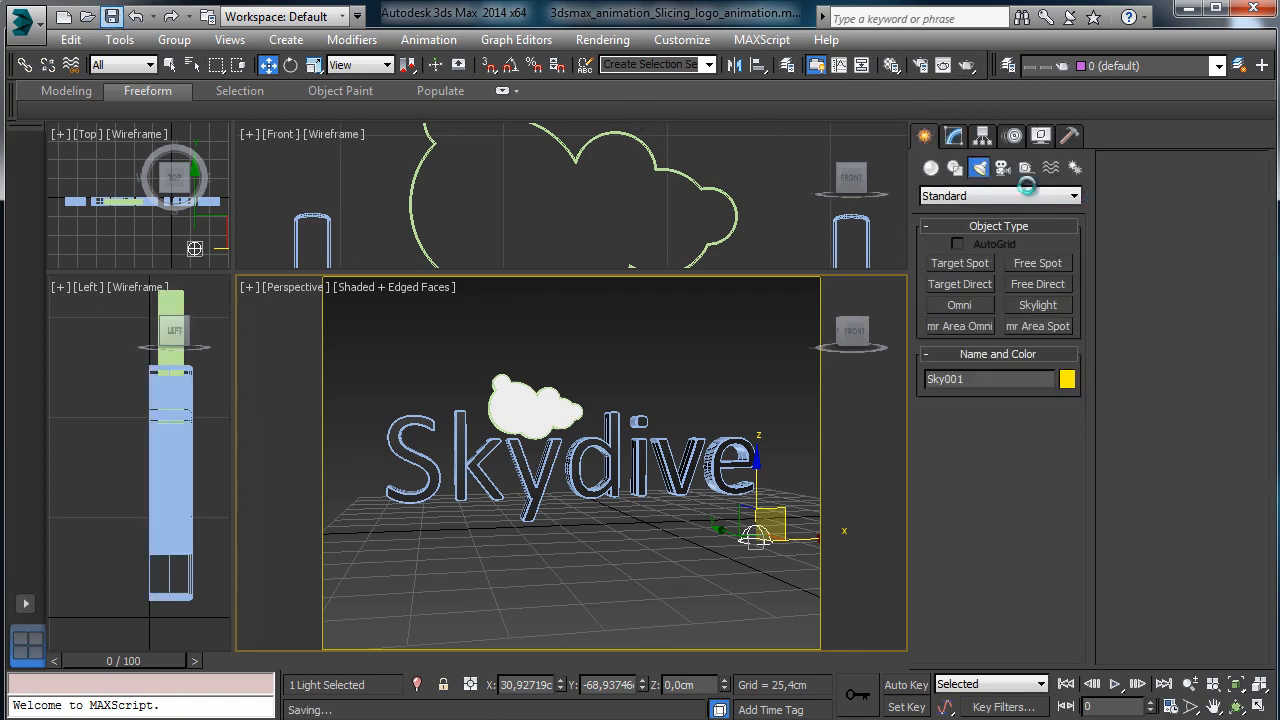
left_click(967, 197)
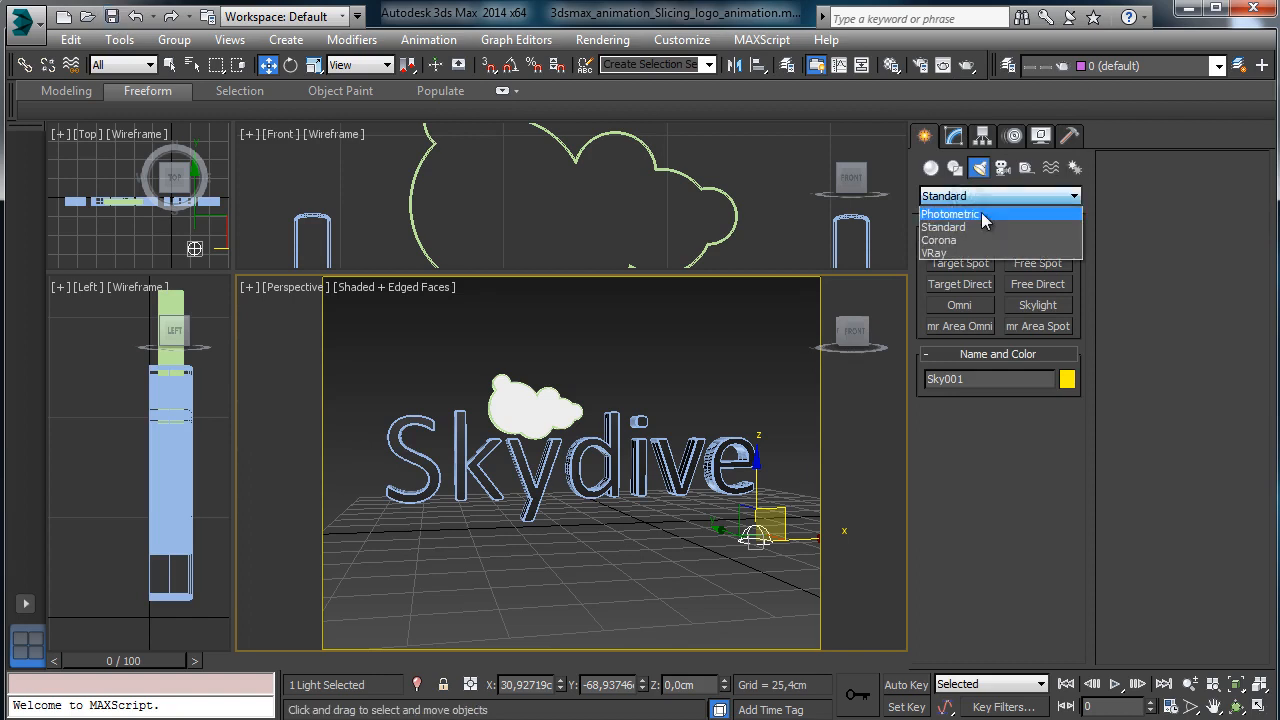
left_click(979, 226)
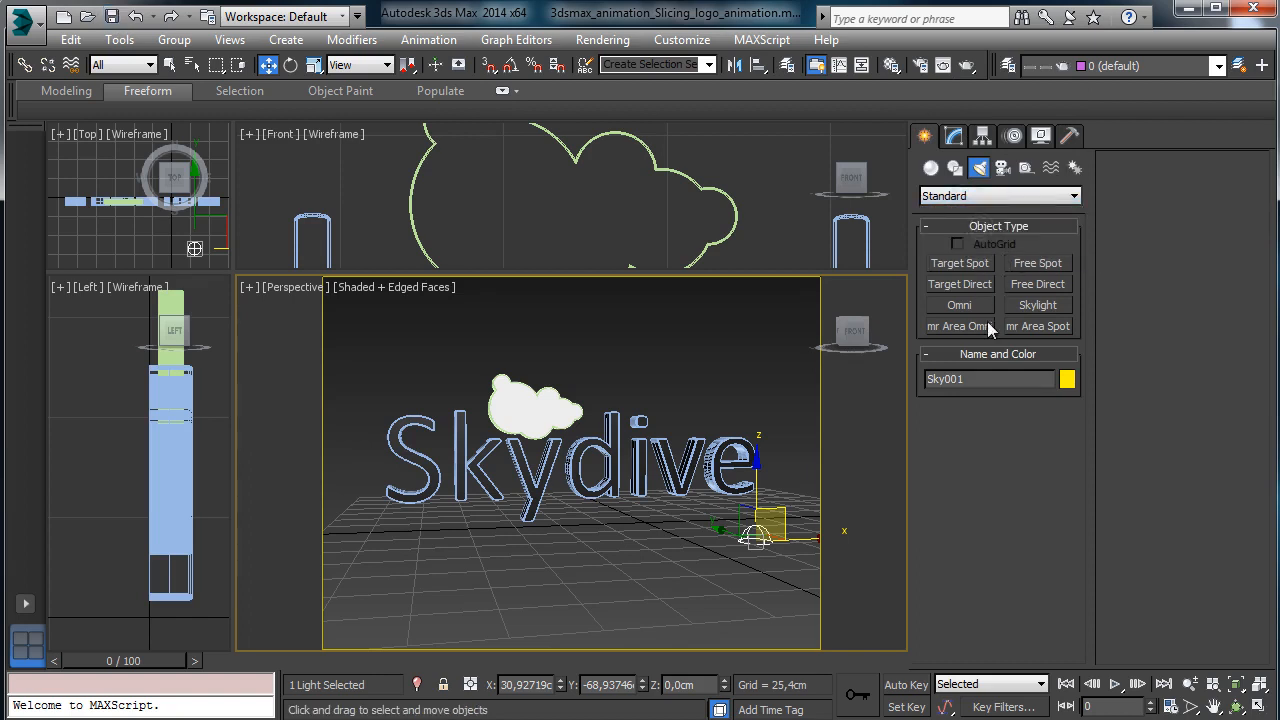
left_click(1051, 326)
left_click(1190, 684)
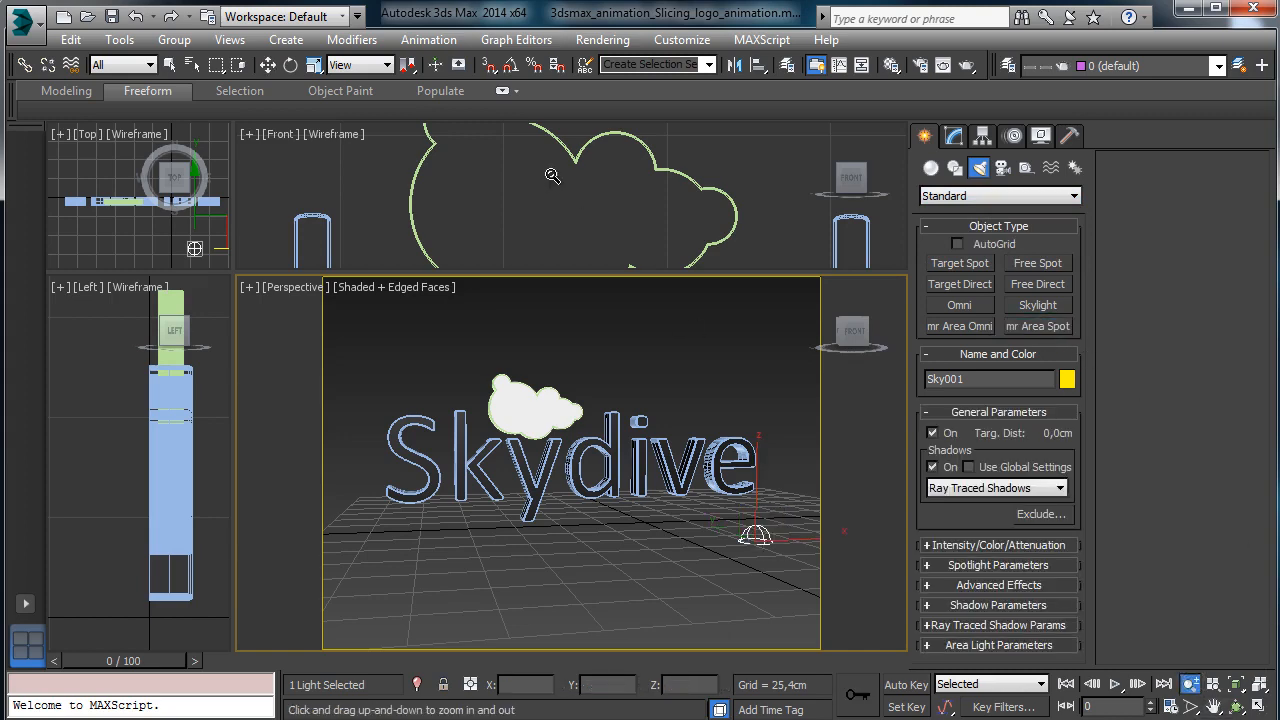
left_click_drag(552, 175, 573, 415)
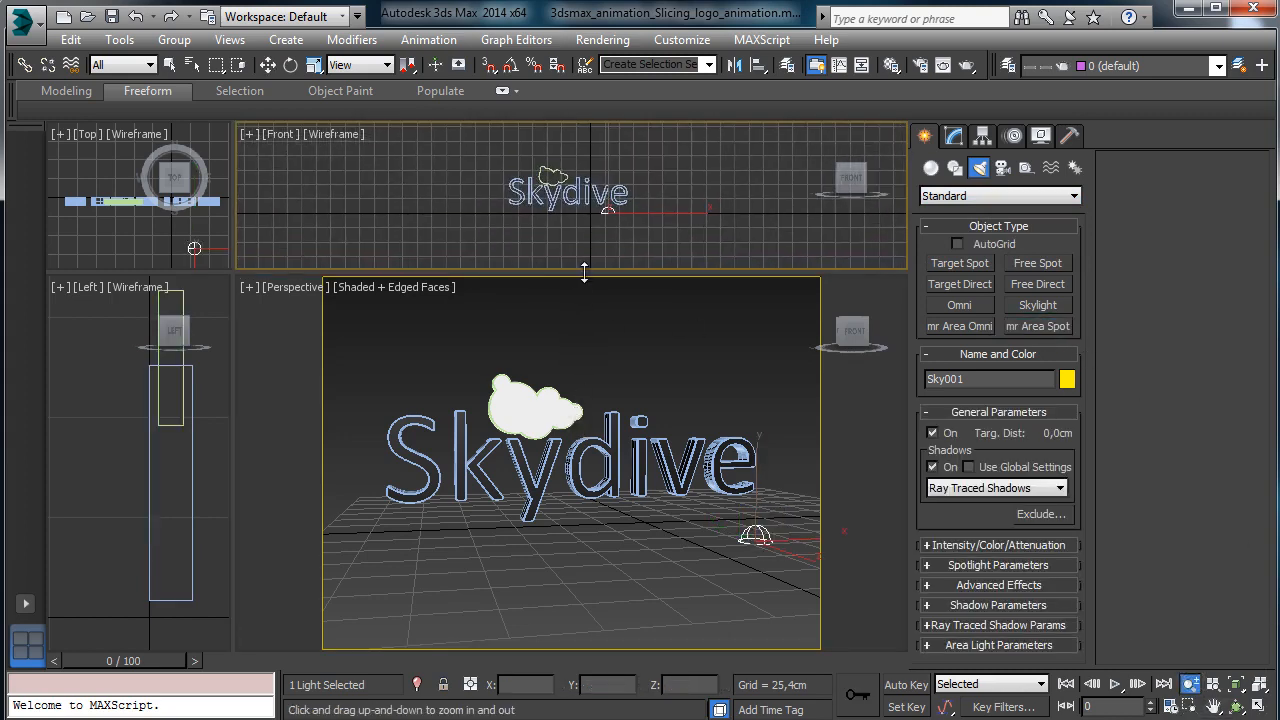
left_click_drag(584, 272, 584, 445)
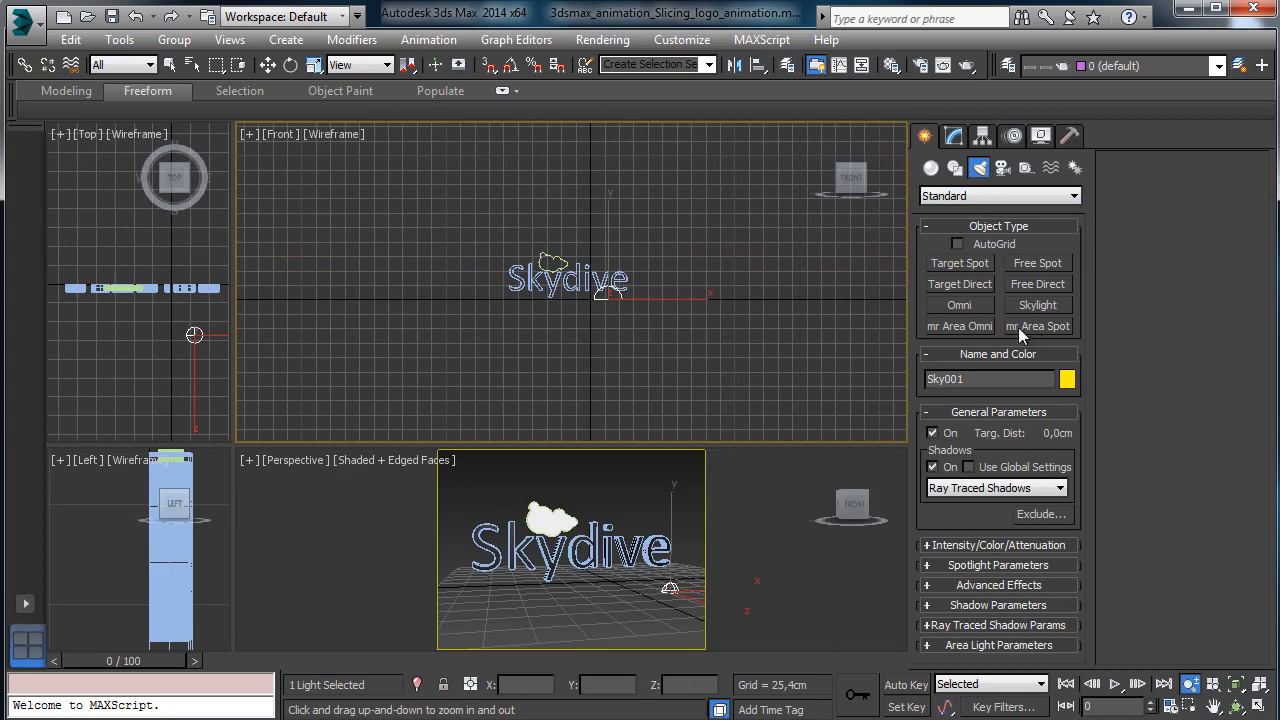
left_click(1020, 327)
left_click_drag(727, 190, 598, 352)
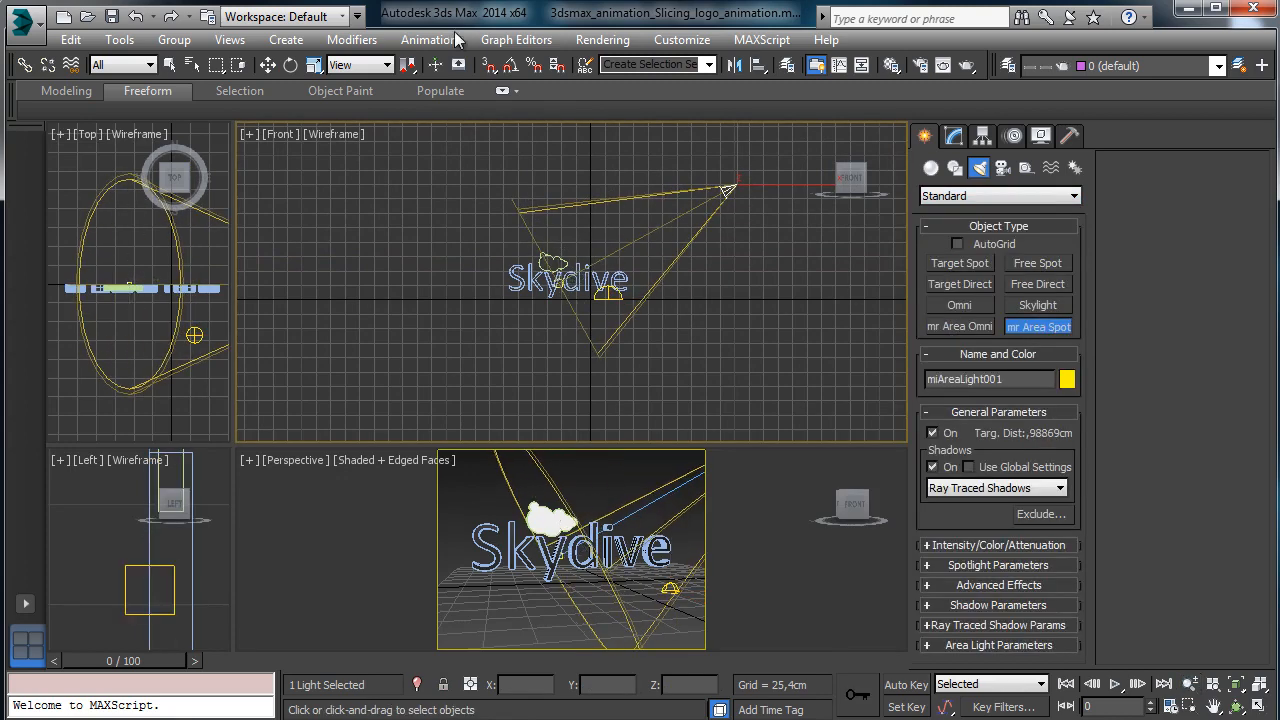
Move the area spotlight in the front view to about X 300 and Z 109 cm, then activate the top view.
left_click(268, 65)
left_click_drag(765, 157, 790, 207)
right_click(155, 258)
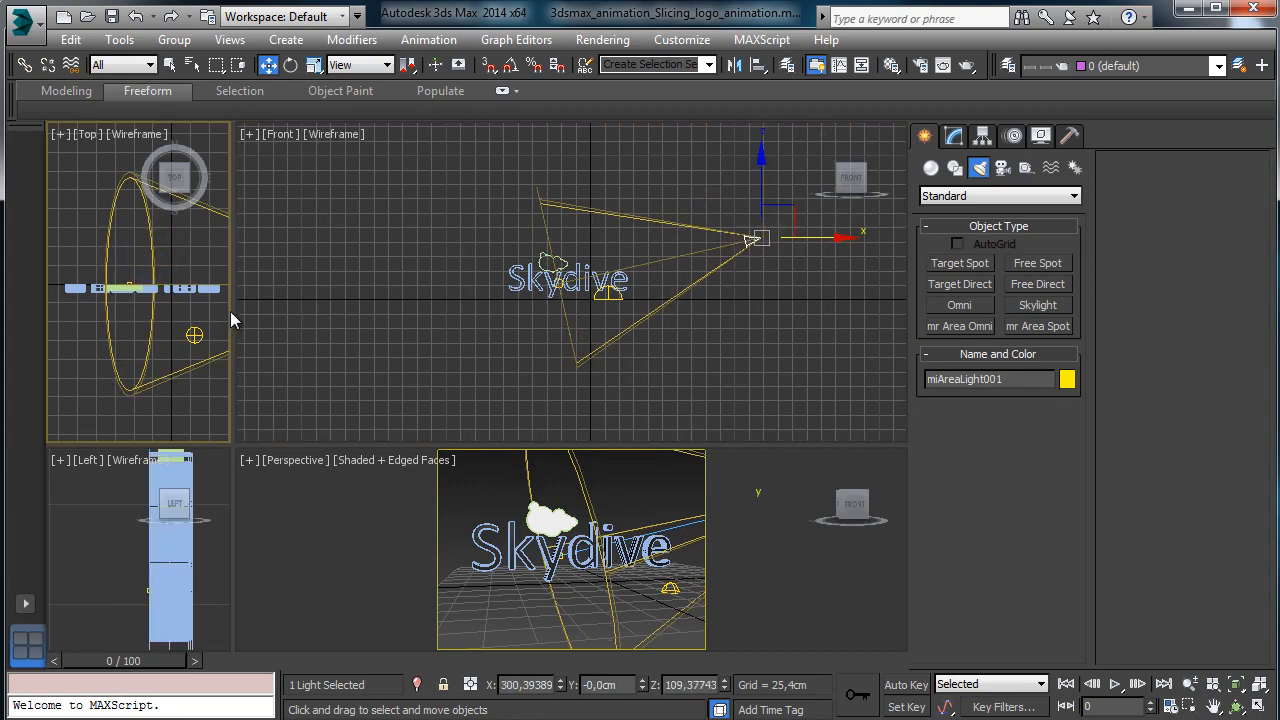
Move the area spotlight in the top view in front of the text, to about X 287 and Y -144 cm.
left_click_drag(234, 444, 388, 408)
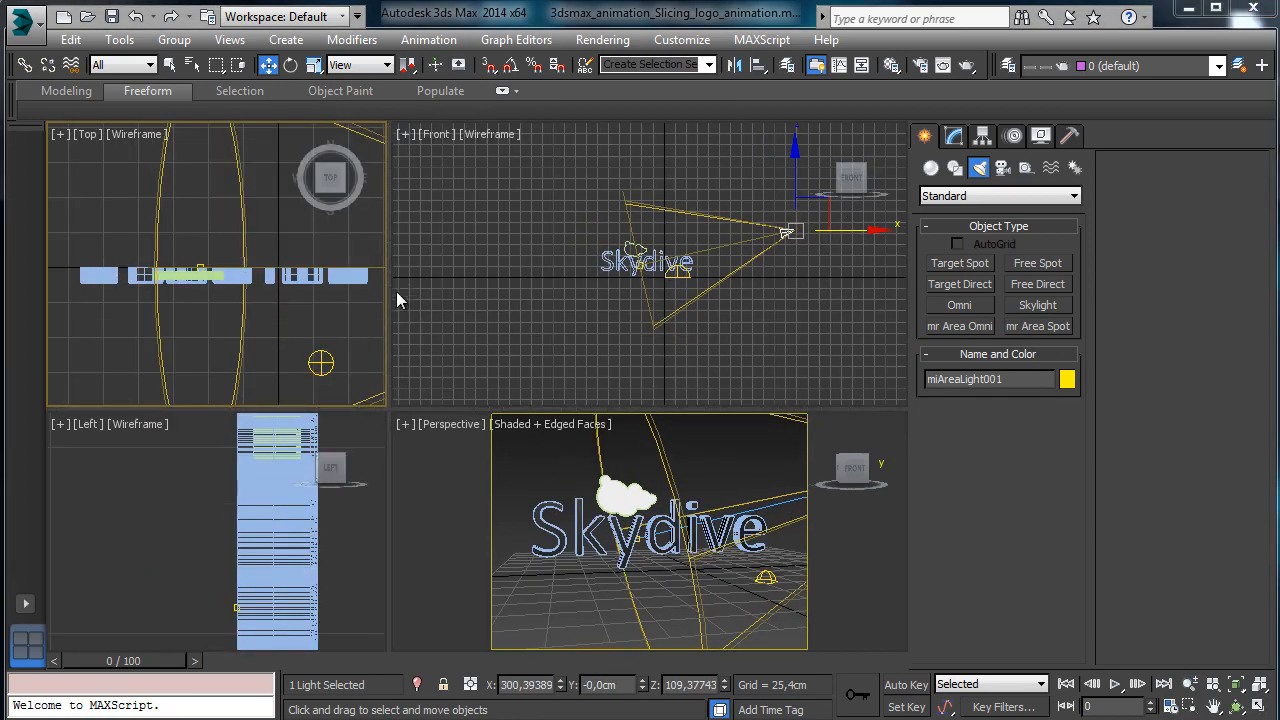
left_click(1259, 684)
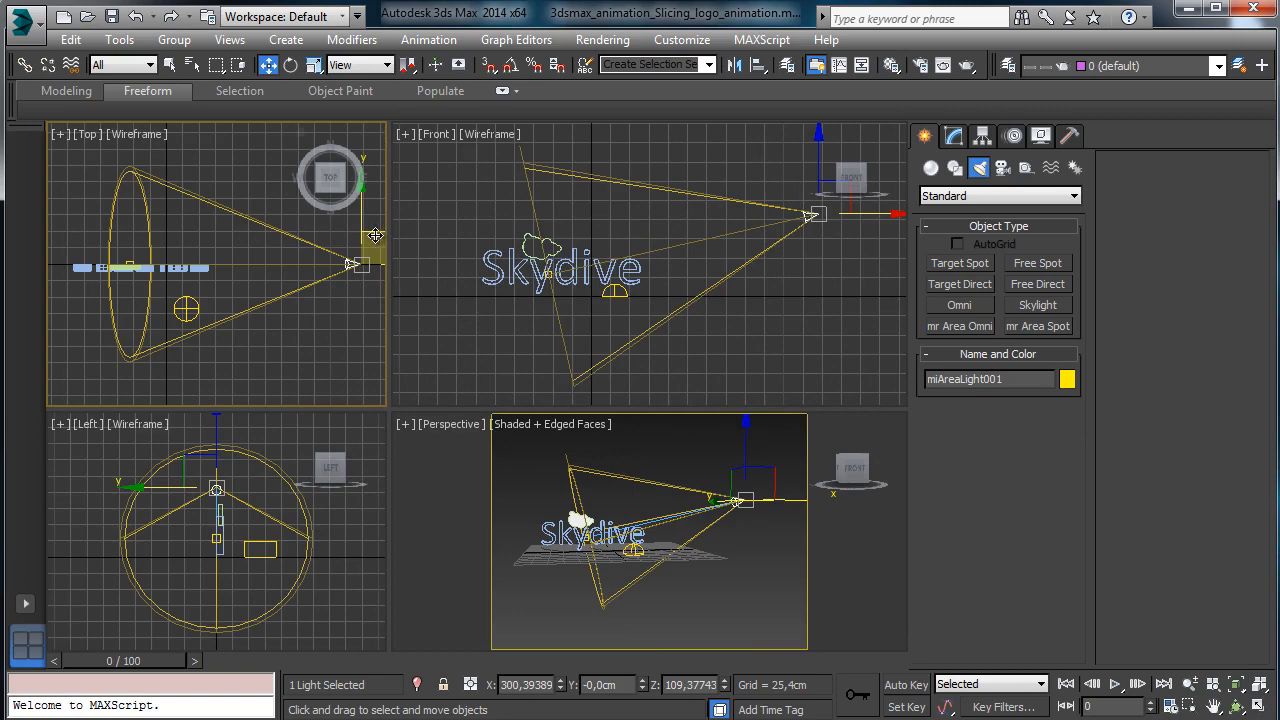
left_click_drag(375, 235, 363, 325)
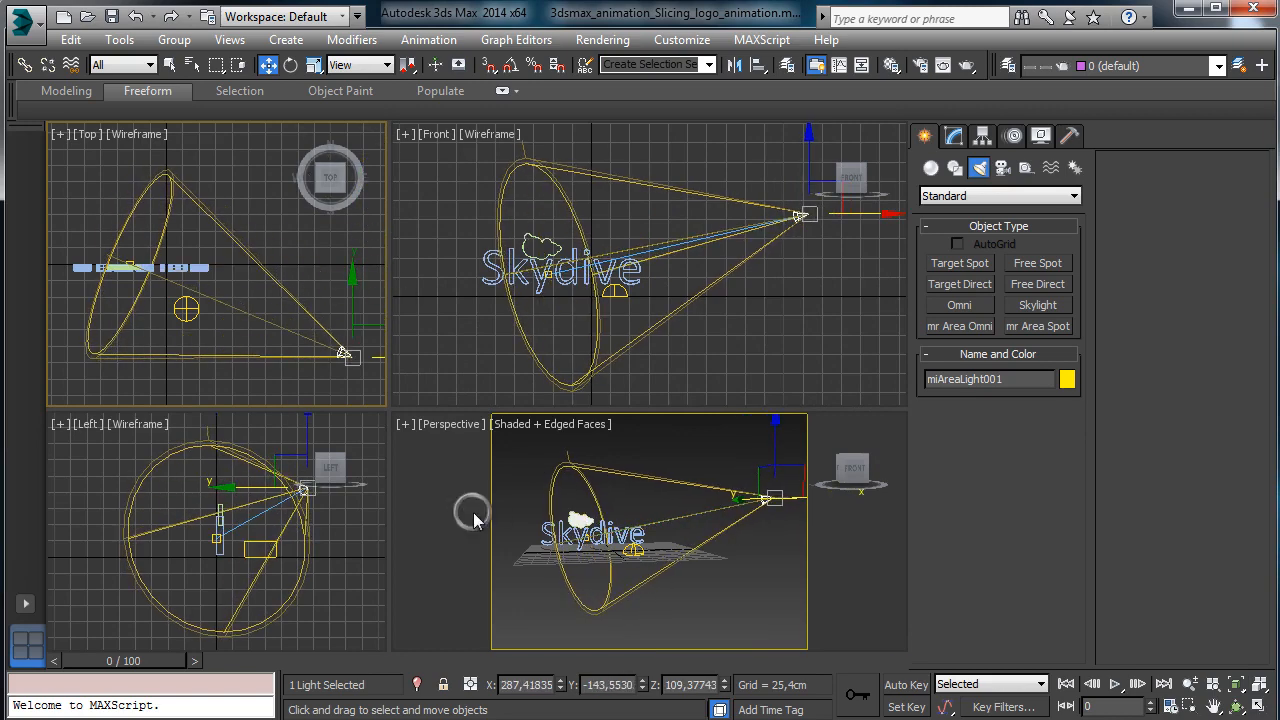
Create a standard Free camera in the front view at the middle of the Skydive text.
left_click(1003, 168)
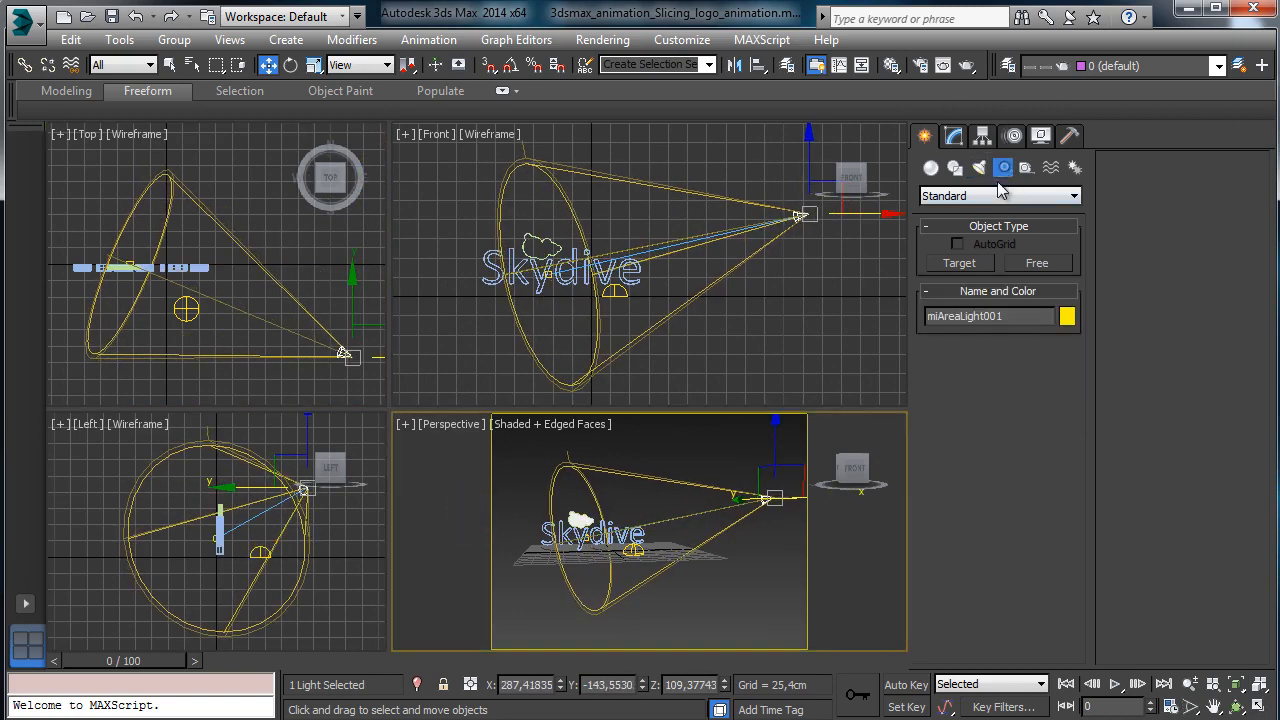
left_click(1035, 265)
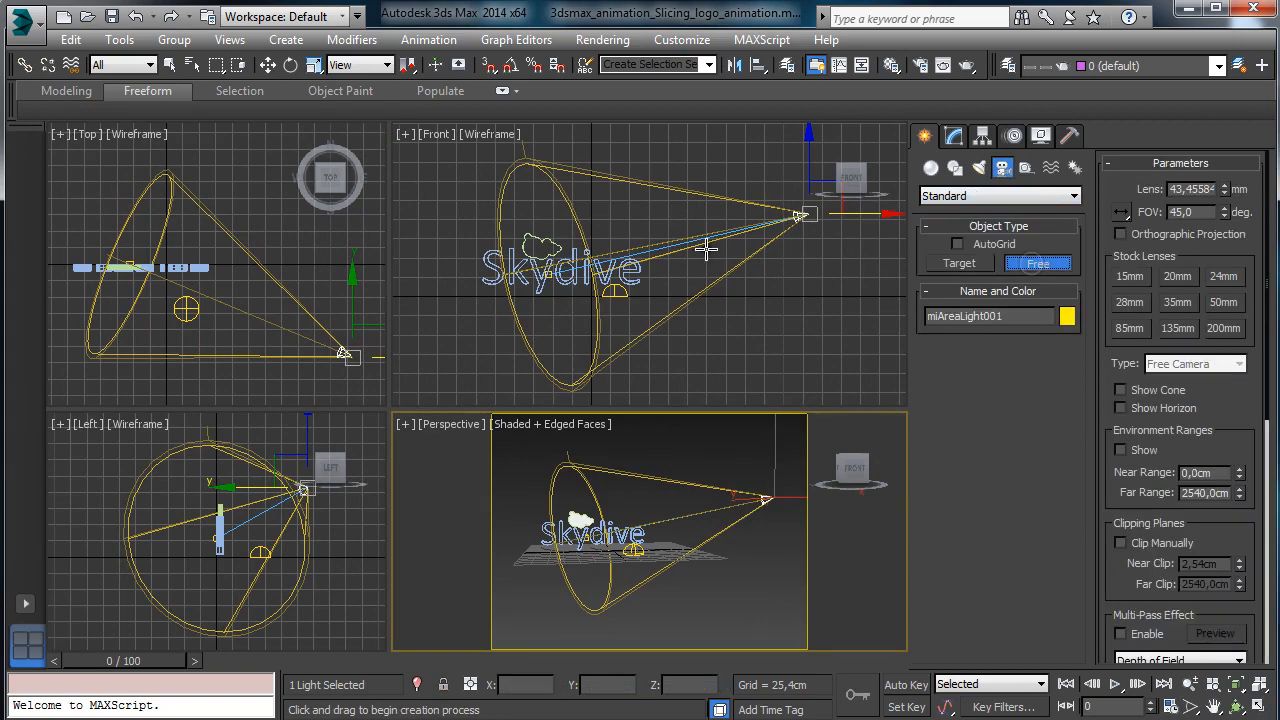
left_click(563, 268)
left_click(268, 64)
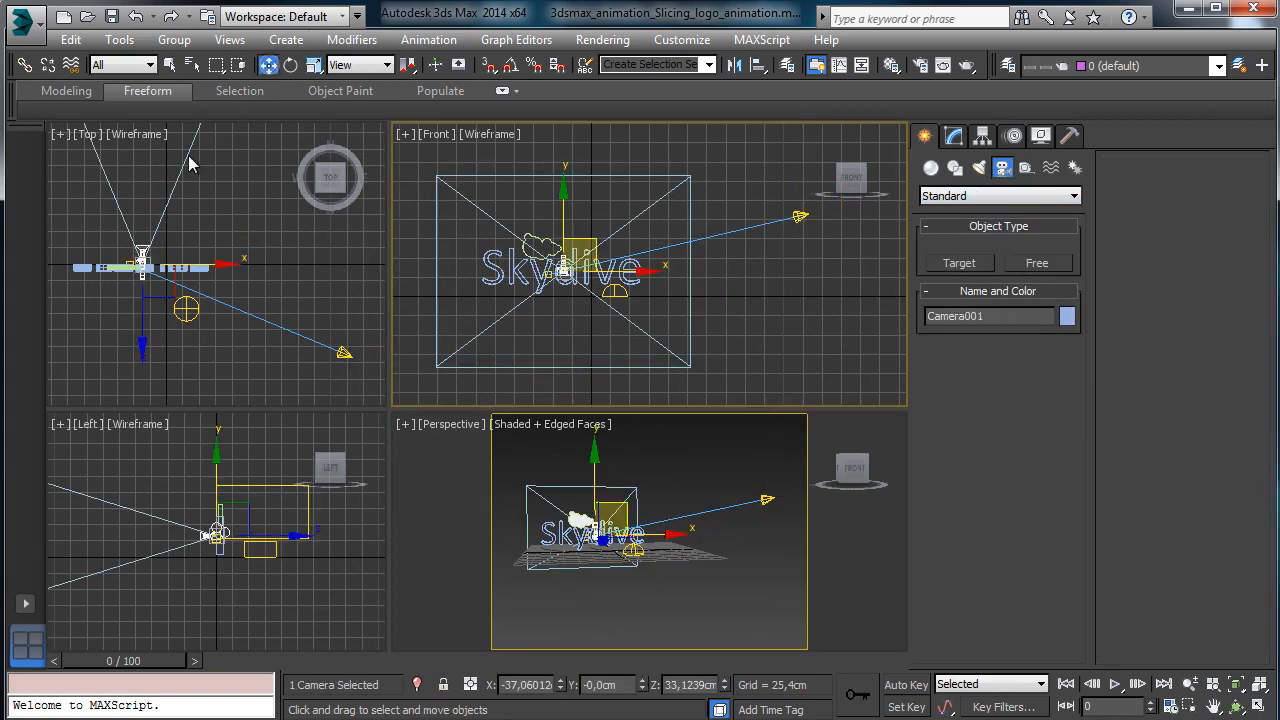
Pull the camera back in the top view to about Y -256 cm so it stands in front of the text.
left_click(163, 174)
left_click(138, 212)
left_click(143, 252)
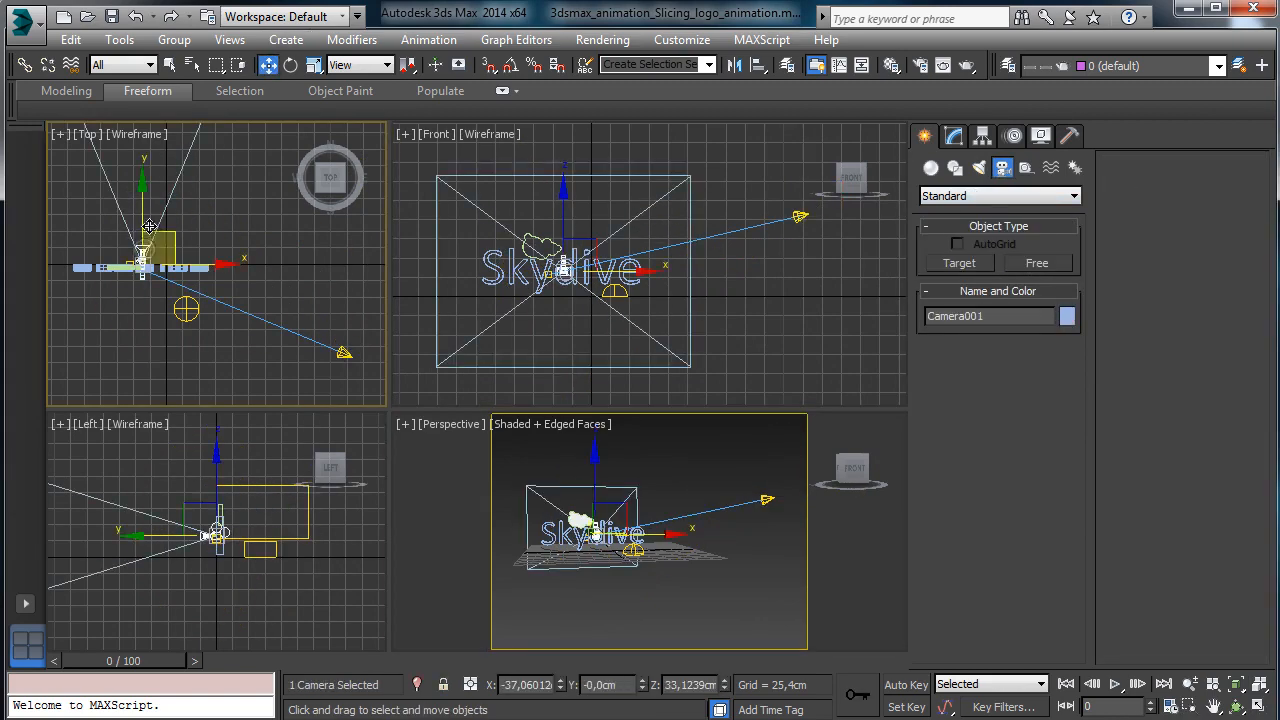
left_click_drag(141, 218, 152, 381)
Switch the perspective viewport to the new camera's view and set its lens to about 31.5 mm to frame the whole logo.
right_click(559, 446)
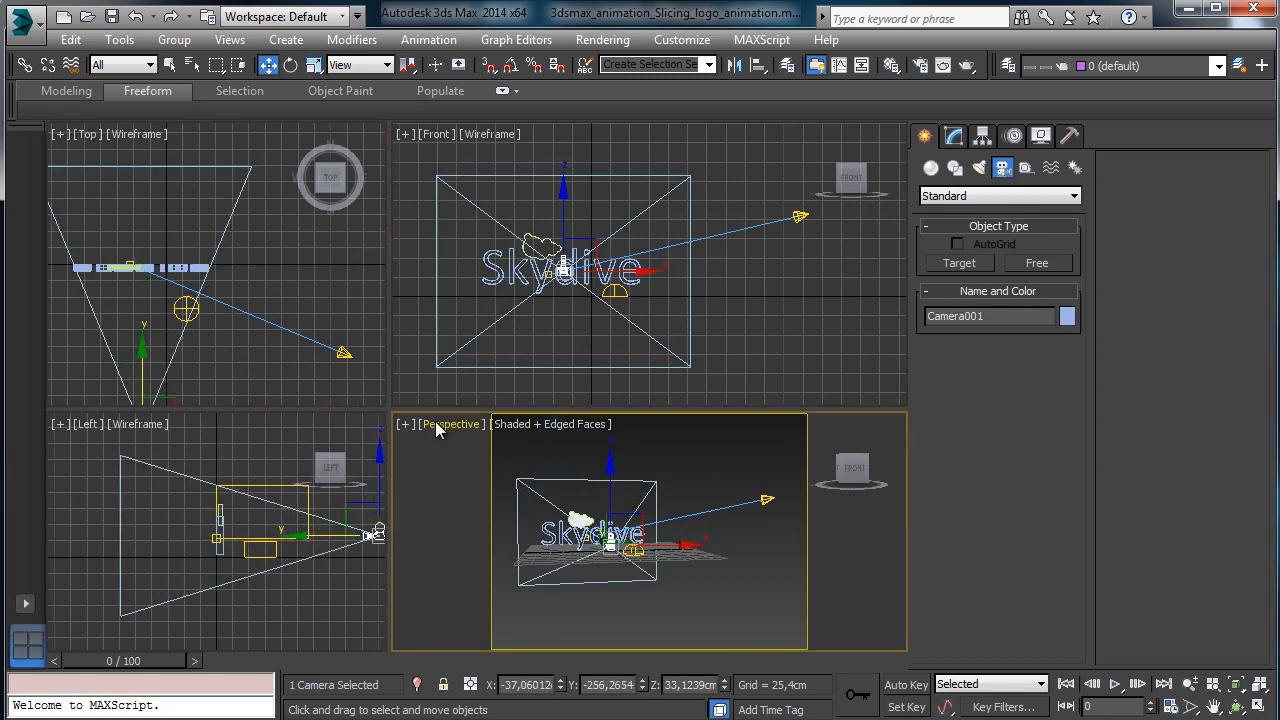
left_click(437, 424)
left_click(805, 449)
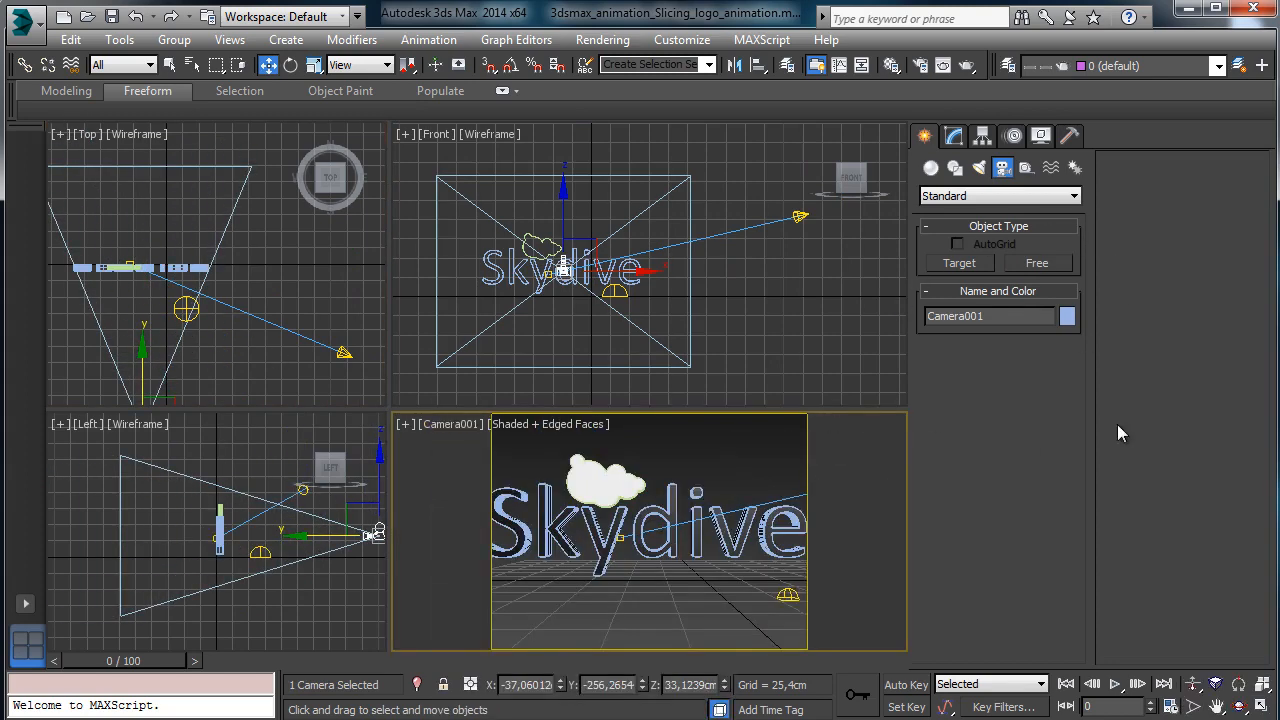
left_click(953, 135)
left_click_drag(1043, 412, 1042, 420)
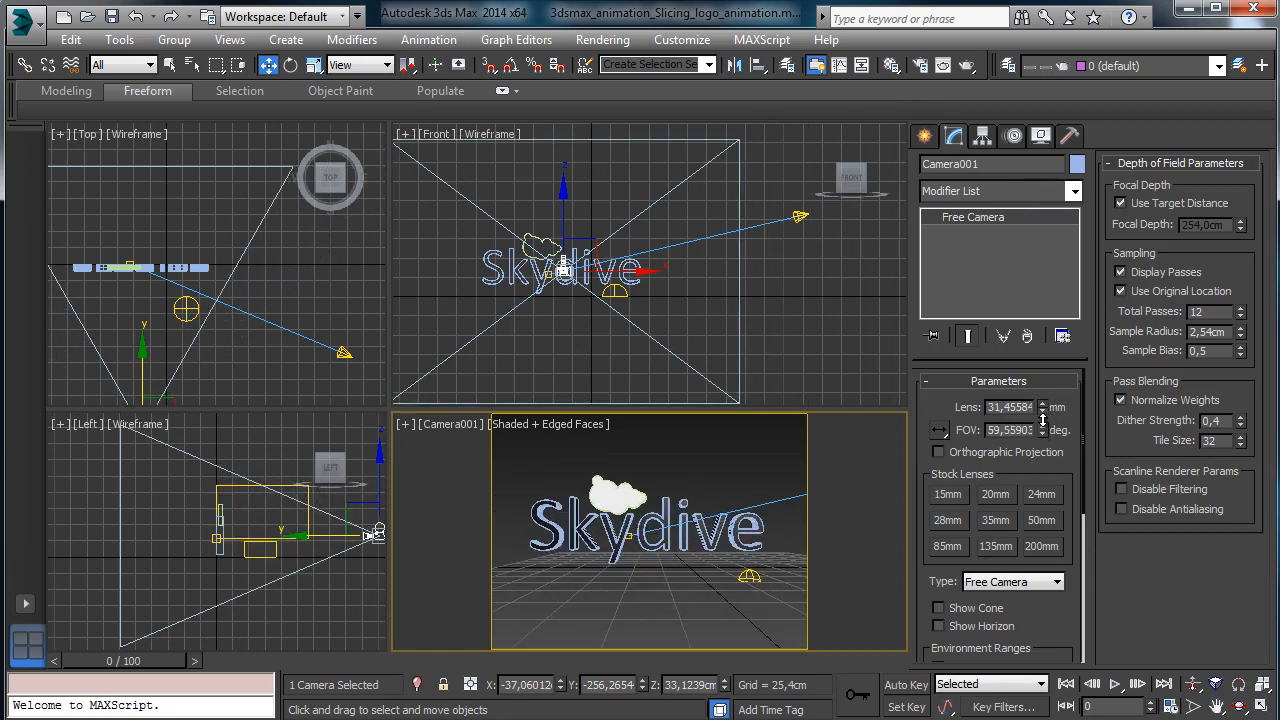
Flatten the camera's perspective in its viewport and set its field of view to about 36 degrees.
left_click(1214, 683)
left_click_drag(718, 560, 662, 541)
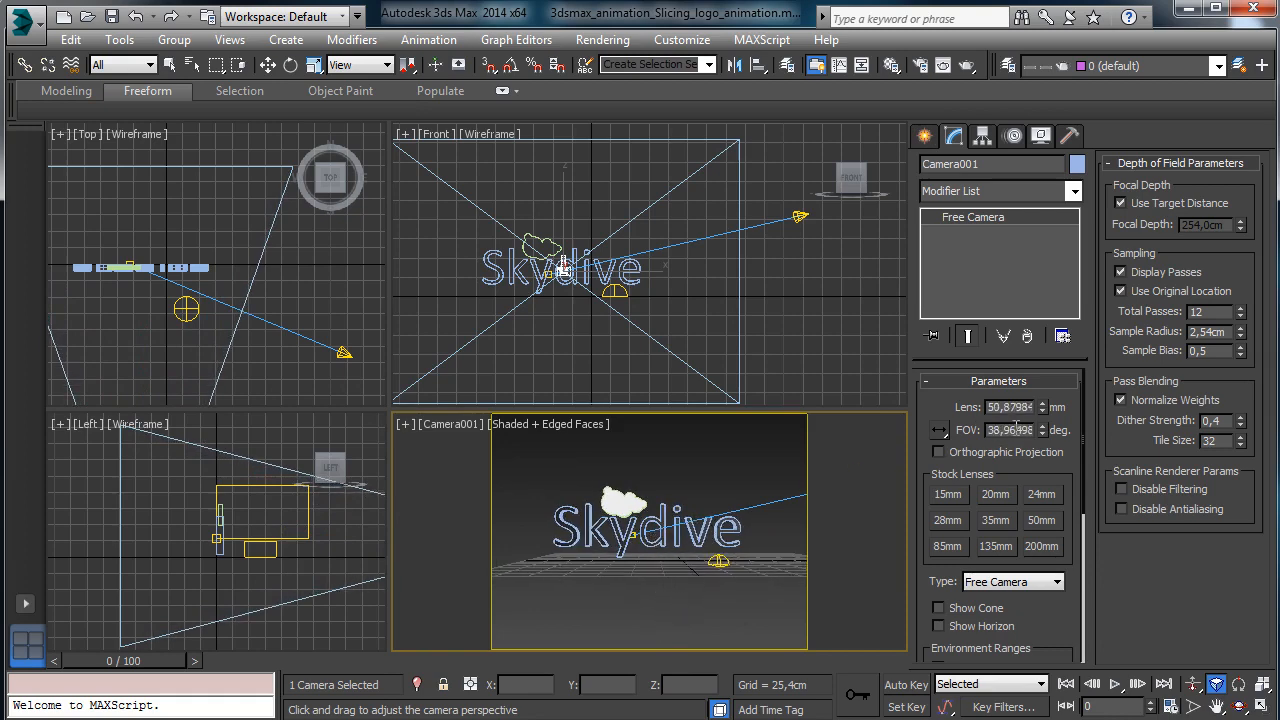
left_click_drag(1043, 432, 1021, 431)
key("Return")
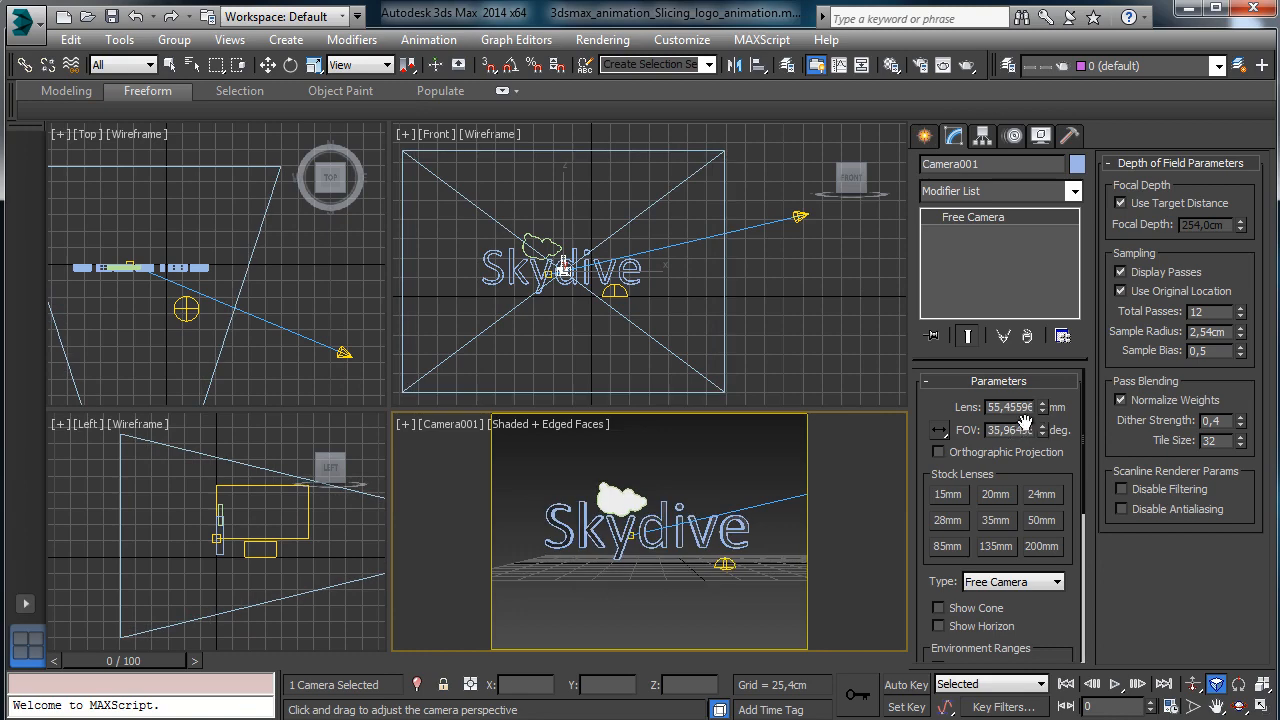
Raise the camera slightly in the front view to about X -36.8 and Z 35.8 cm, and activate the camera view.
left_click(268, 65)
left_click_drag(580, 242, 589, 243)
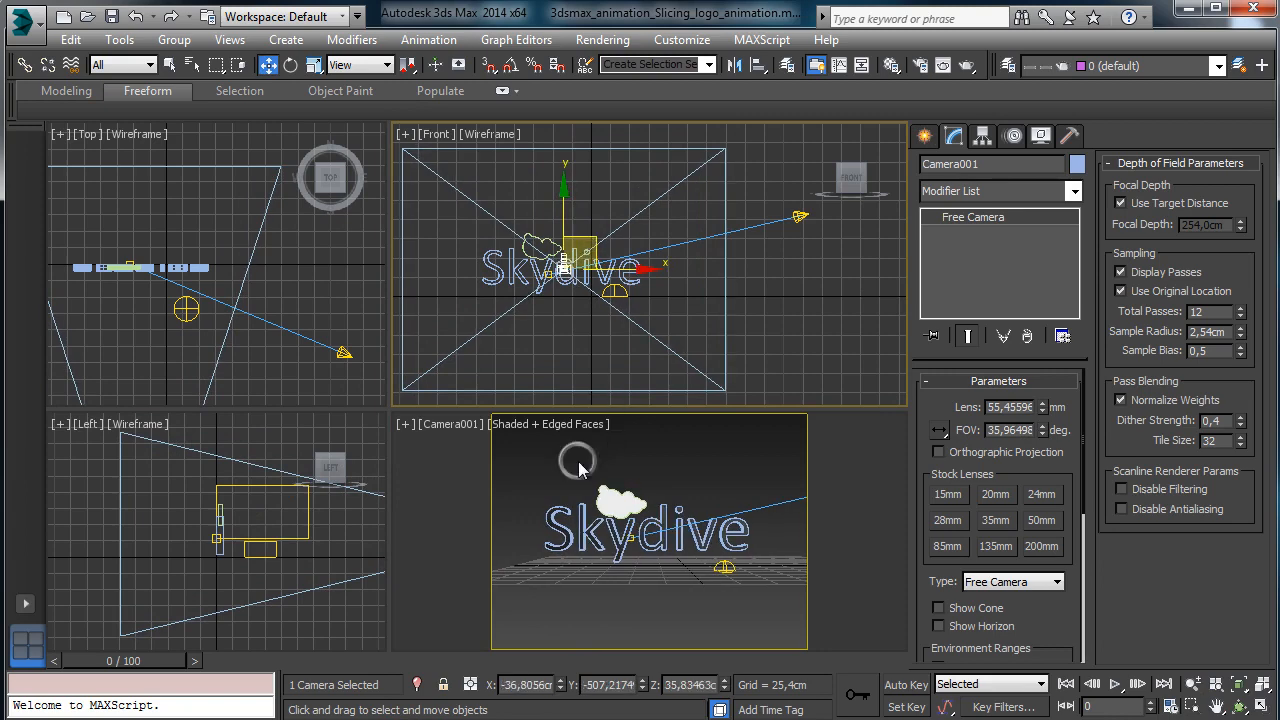
right_click(578, 460)
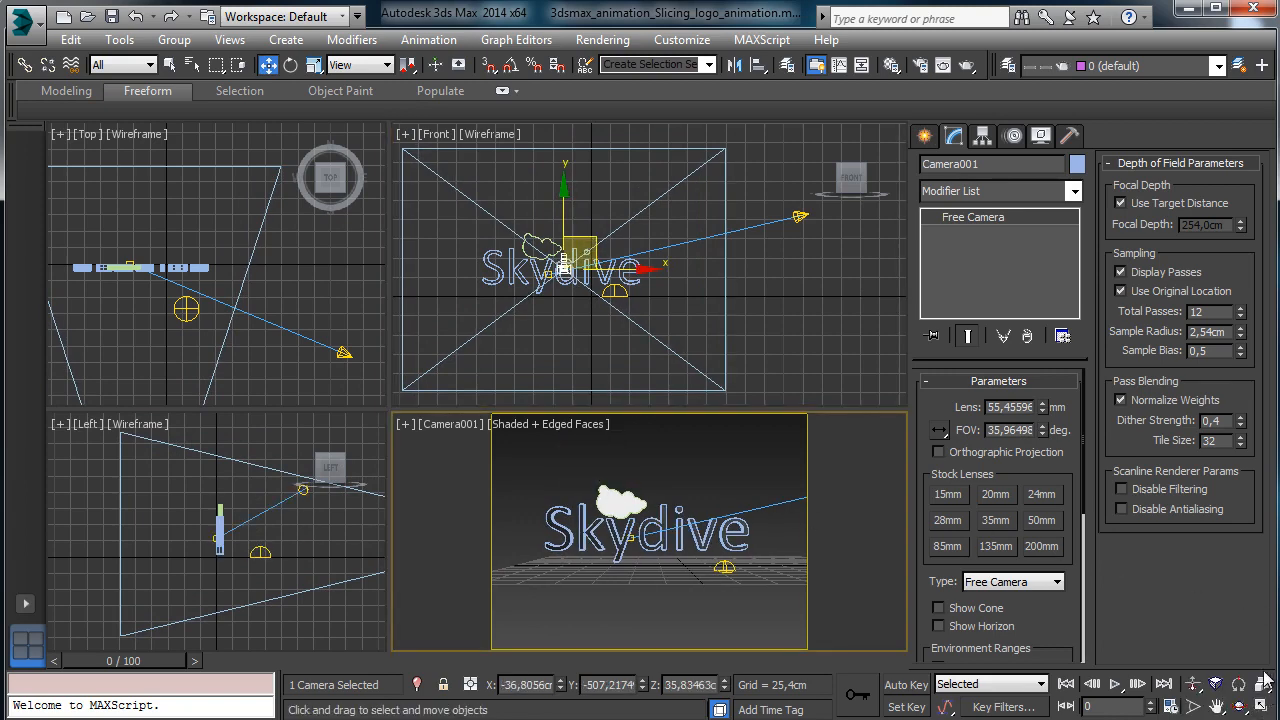
Enlarge the area spotlight's rectangular emitter to a height of about 201 cm and a width of about 212 cm.
left_click(808, 216)
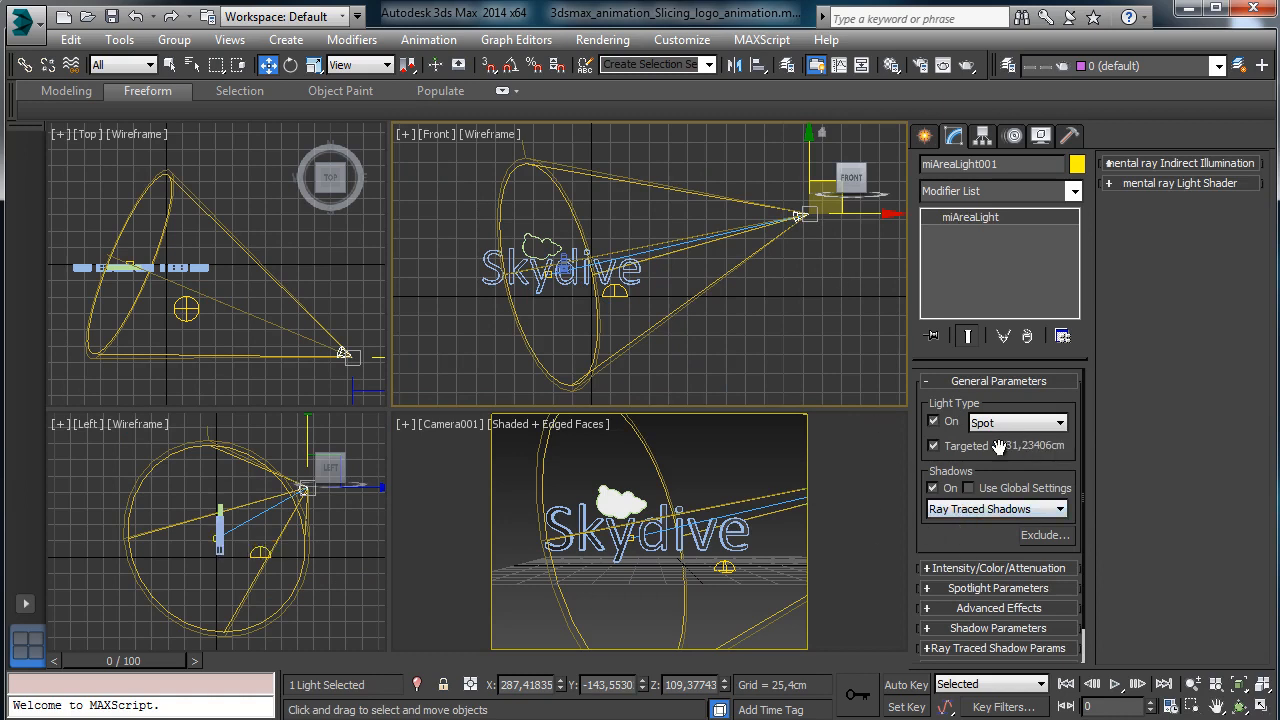
scroll(978, 546, "down", 1)
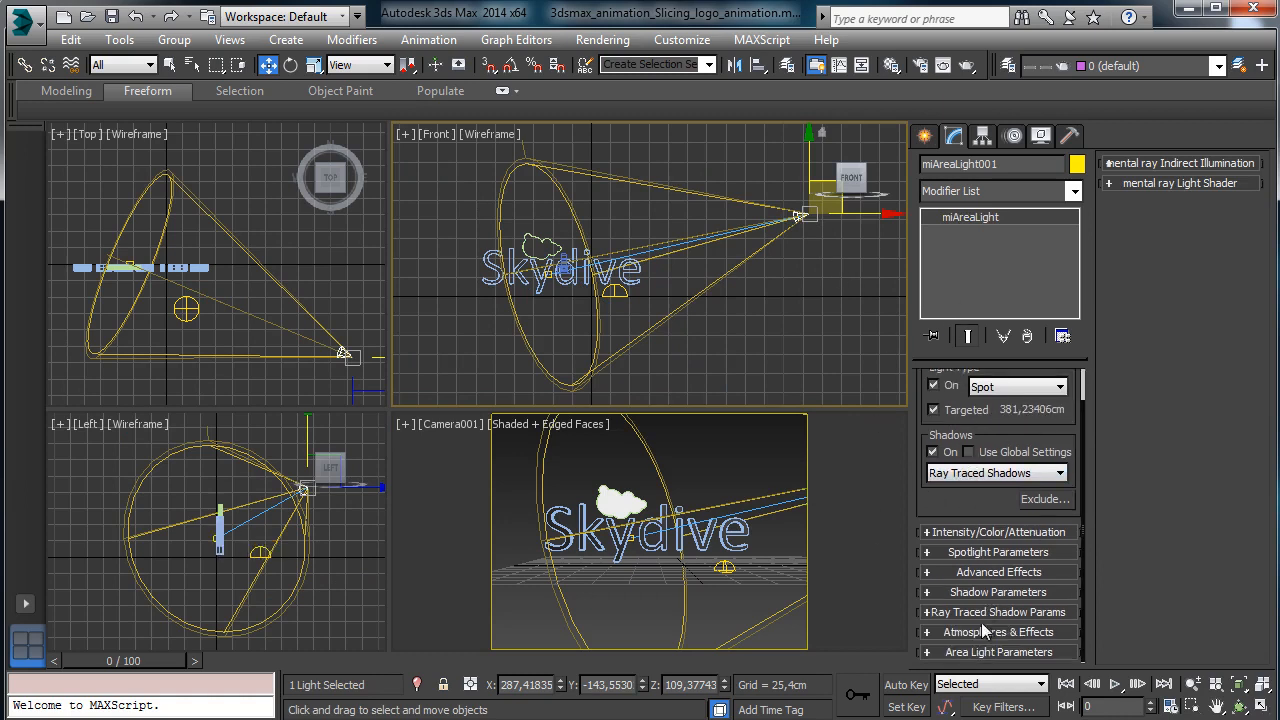
left_click(978, 652)
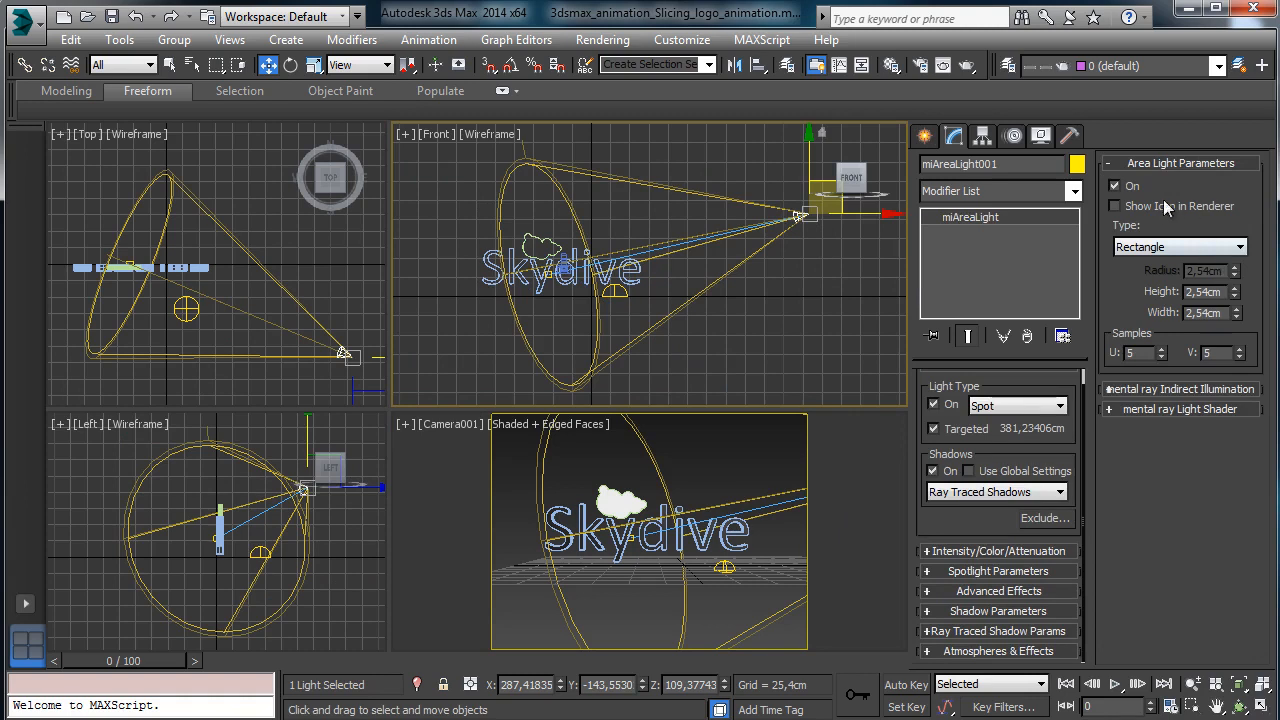
left_click_drag(1235, 293, 1212, 160)
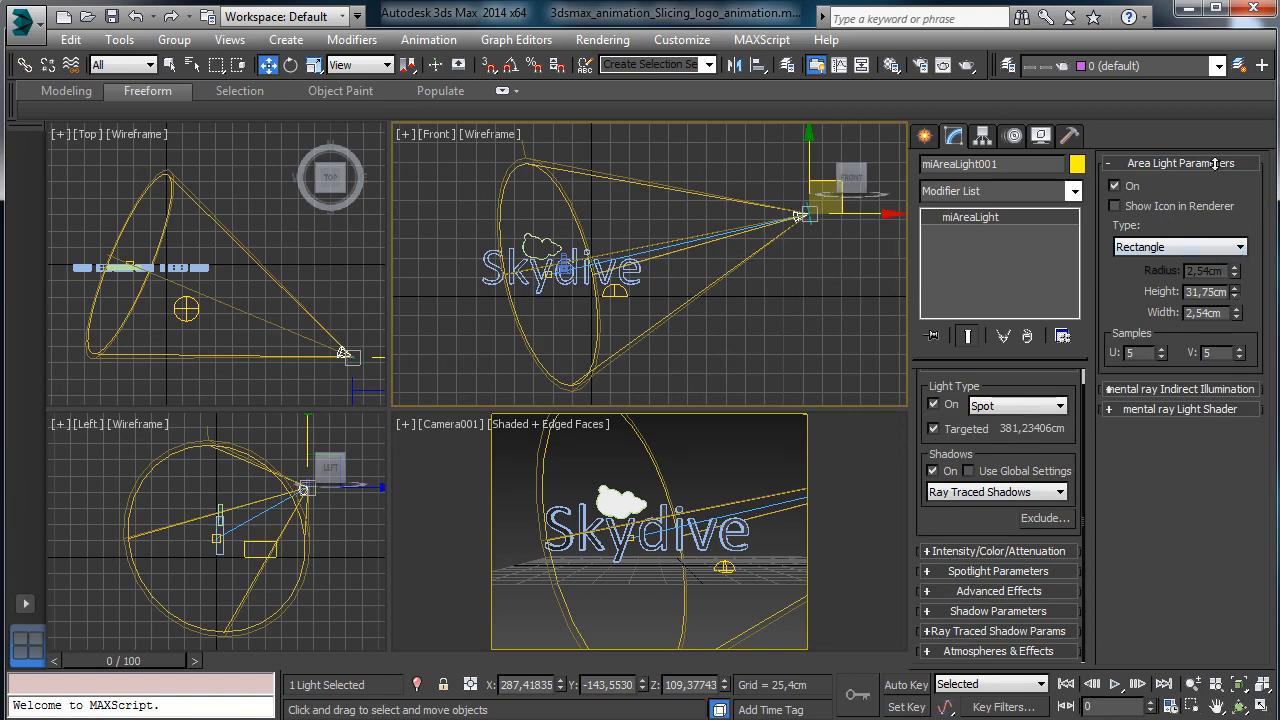
left_click_drag(1236, 292, 1218, 246)
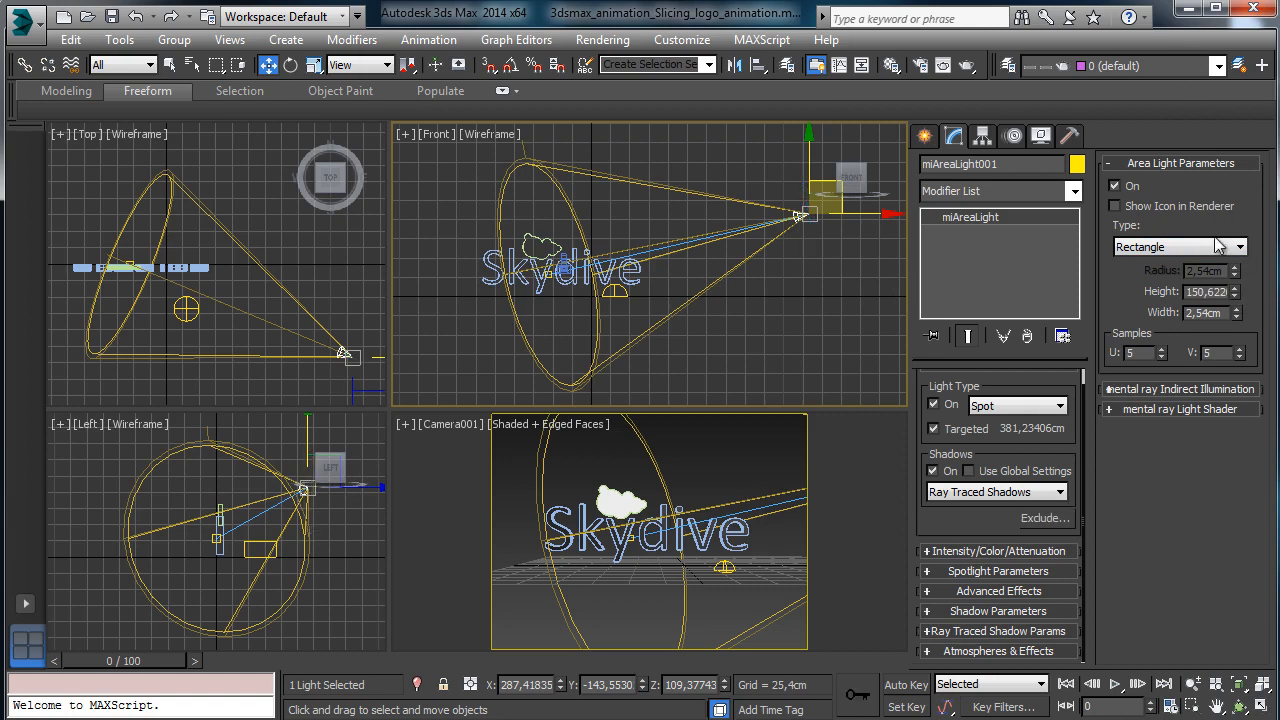
left_click_drag(1236, 292, 1205, 90)
left_click_drag(1238, 316, 1235, 127)
left_click_drag(1237, 314, 1218, 255)
left_click_drag(1237, 316, 1235, 280)
right_click(735, 505)
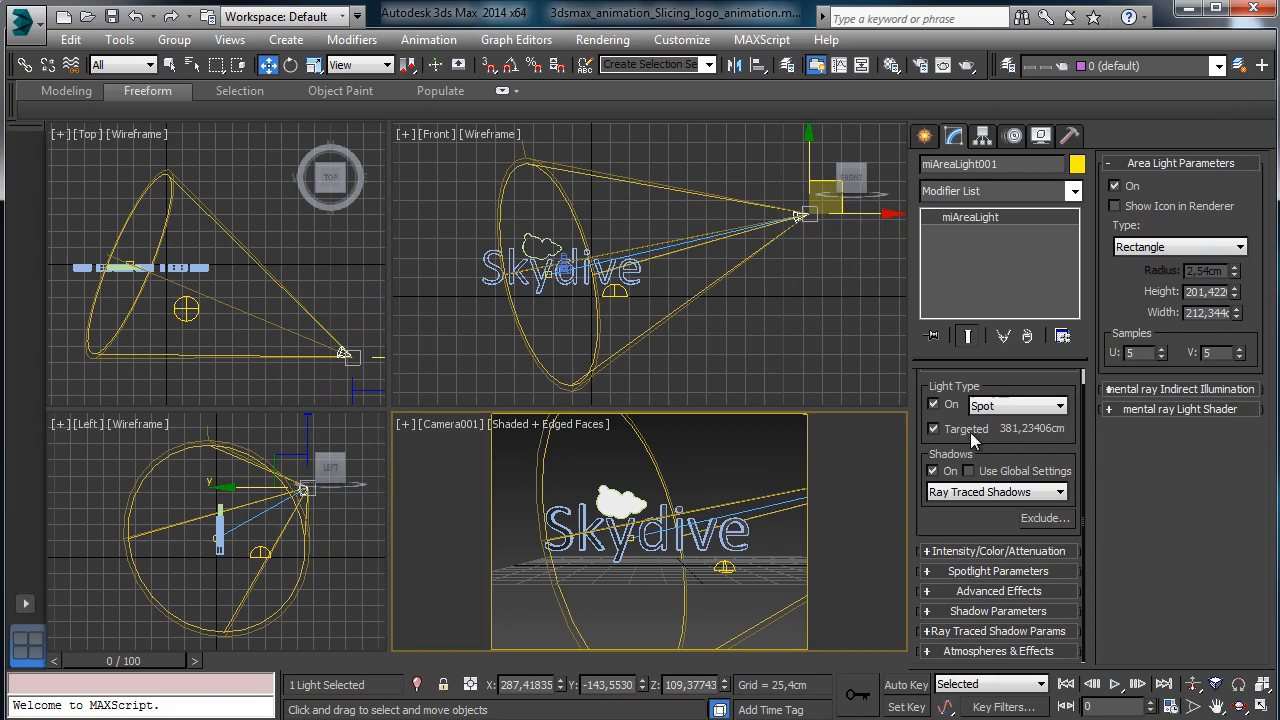
Keep the area spotlight's colour white and set its decay to Inverse Square, starting at about 260 cm.
left_click(961, 552)
left_click(1232, 190)
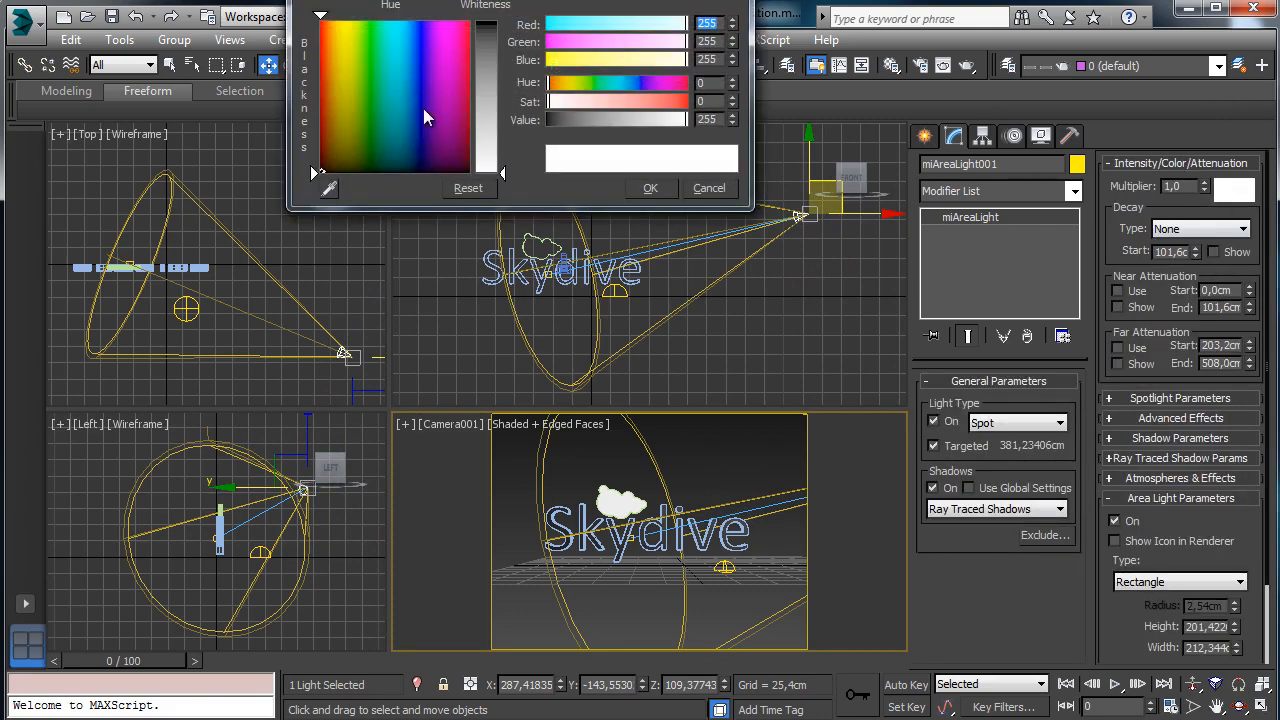
left_click(640, 189)
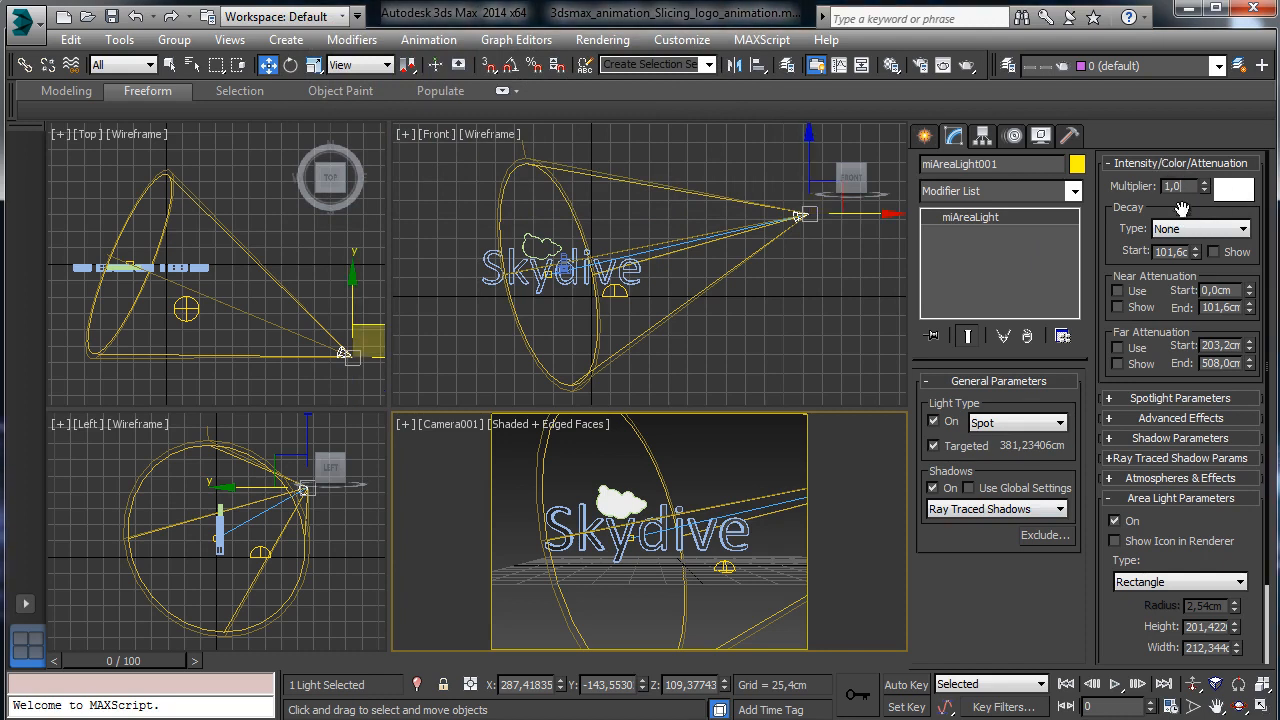
left_click(1200, 229)
left_click(1182, 273)
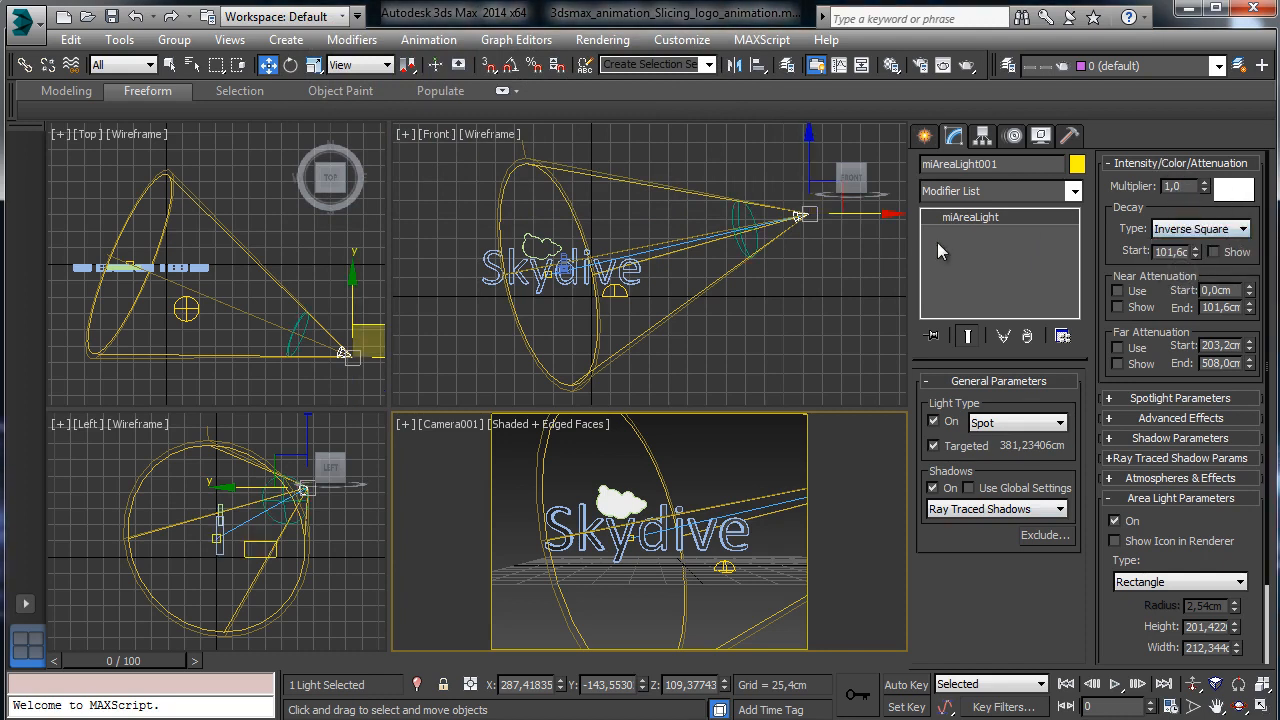
left_click_drag(1199, 250, 1182, 102)
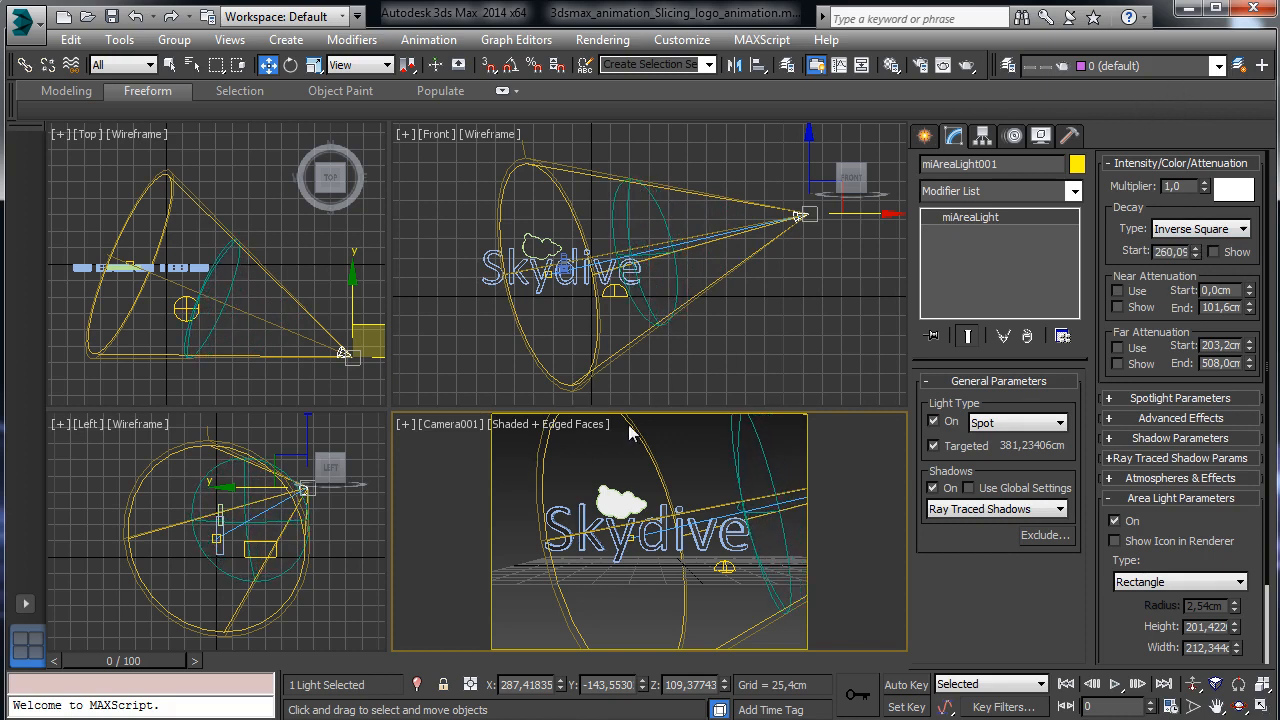
Set the area spotlight's multiplier to 2.0 and test-render the camera view.
left_click(966, 65)
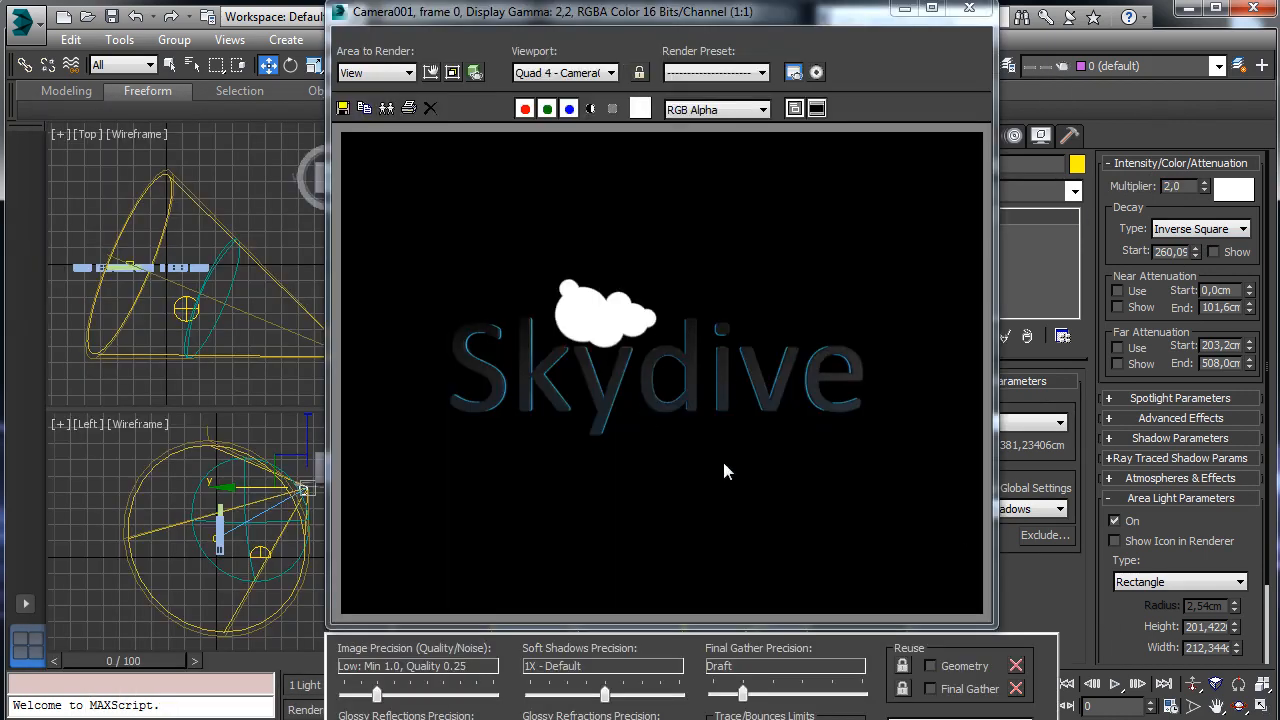
left_click(906, 8)
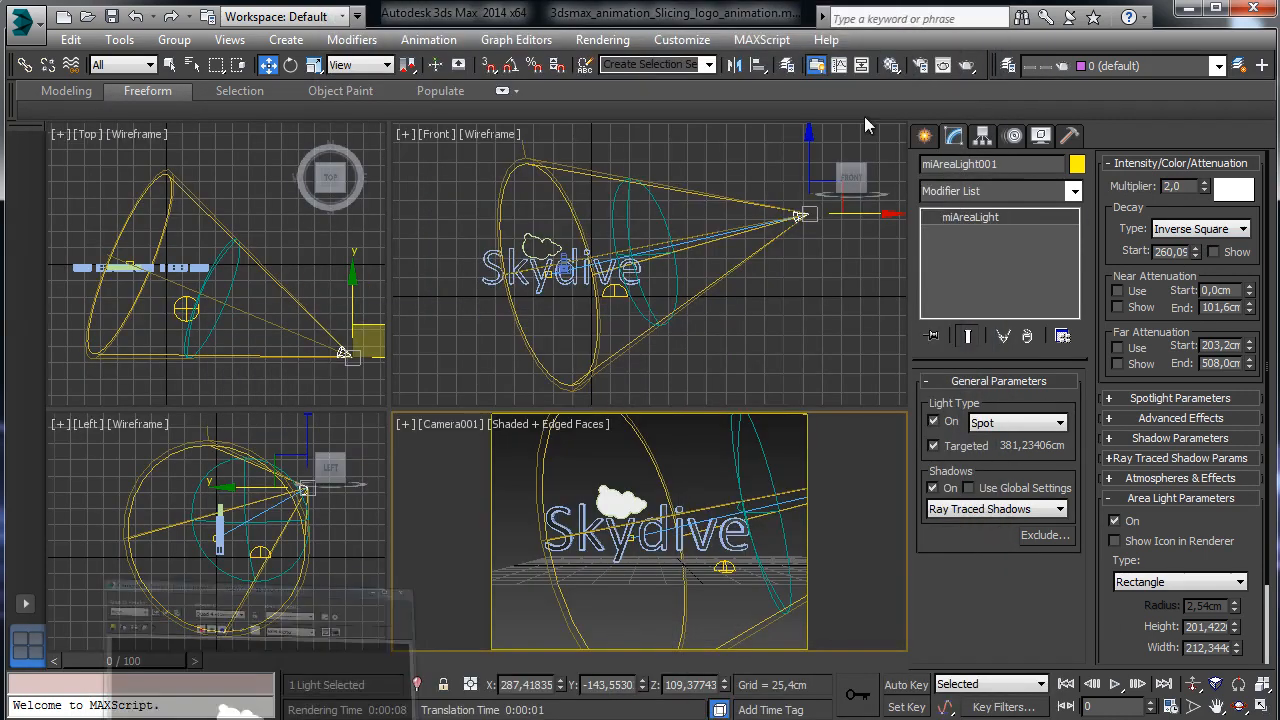
Copy the area spotlight in the top view to the opposite side of the text, at about X -715 and Y -97 cm.
right_click(218, 180)
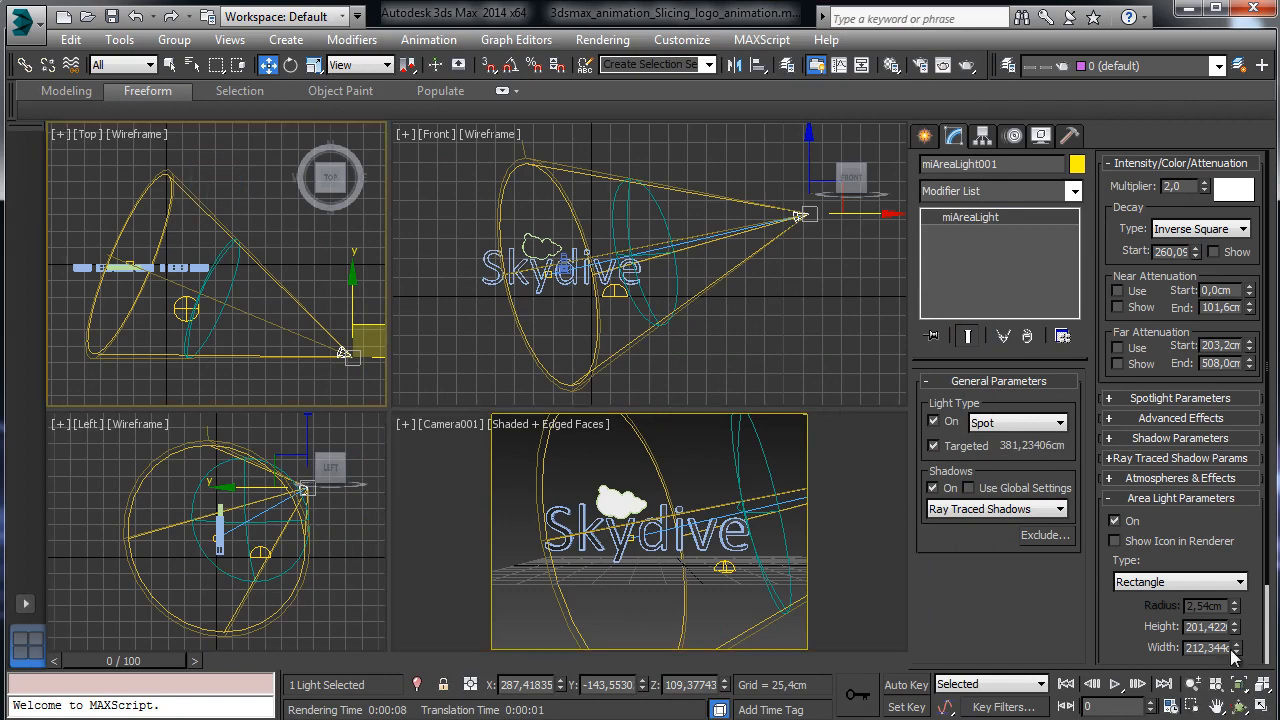
scroll(231, 231, "down", 6)
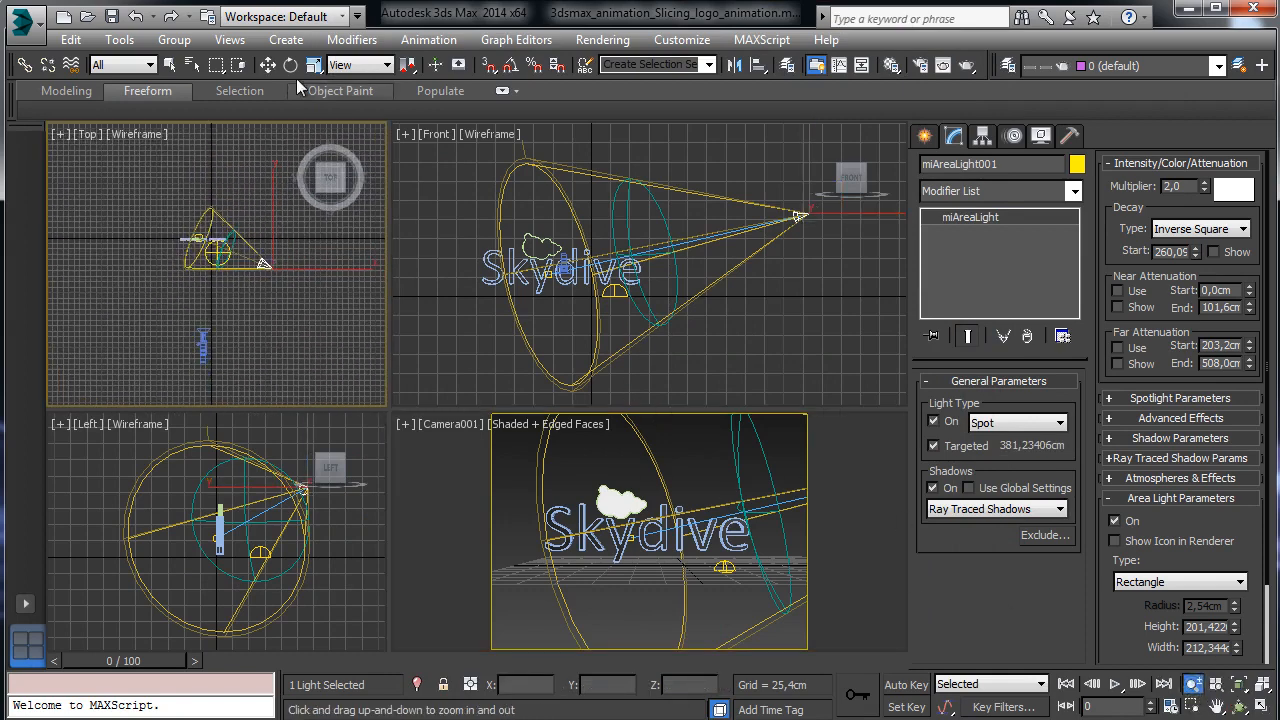
left_click(267, 65)
mouse_move(300, 242)
left_mouse_down("shift")
mouse_move(85, 280)
mouse_move(91, 240)
mouse_move(66, 258)
left_mouse_up("shift")
left_click(641, 456)
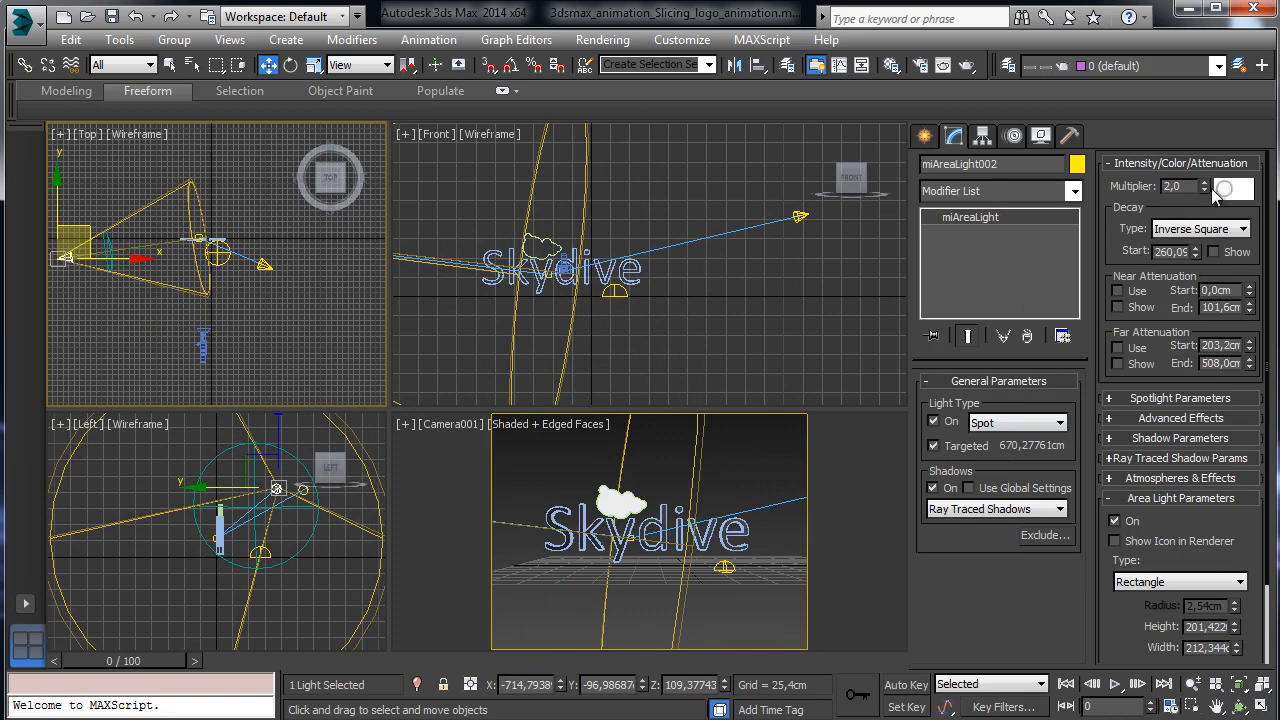
Give the copied area spotlight a light orange colour and set its multiplier to 1.
left_click(1230, 189)
left_click(333, 56)
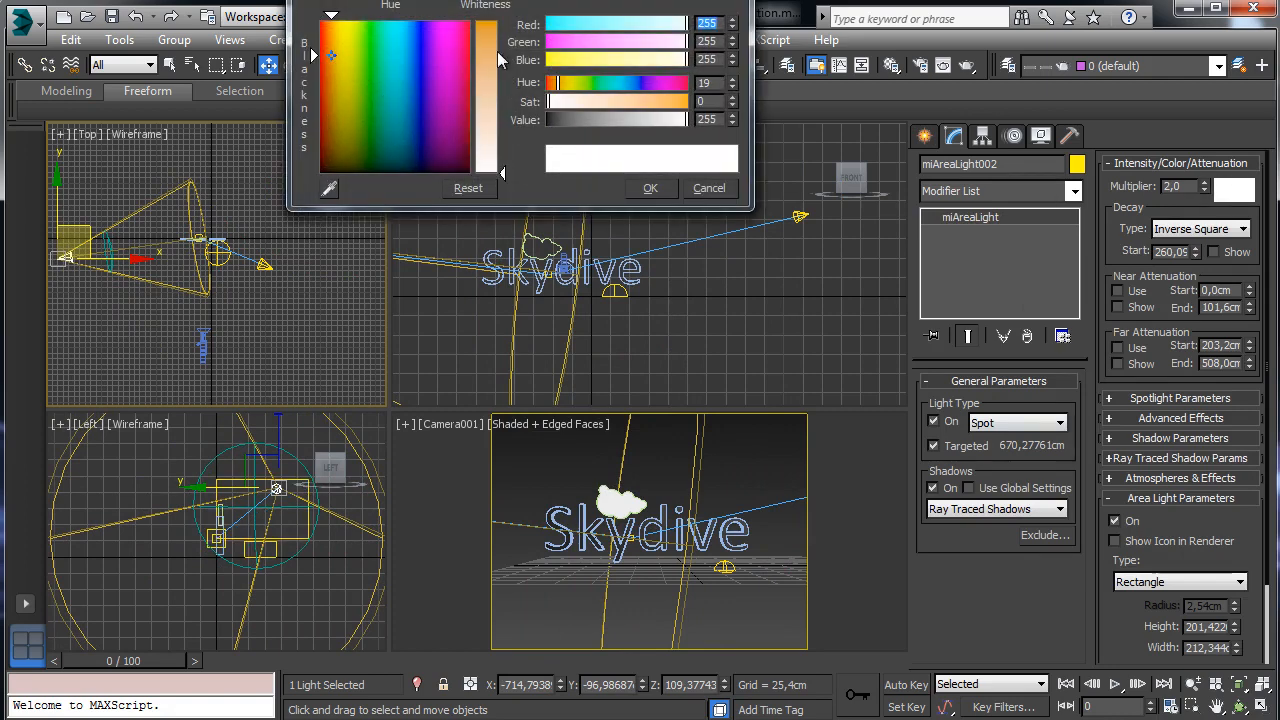
left_click_drag(497, 51, 497, 100)
left_click(650, 188)
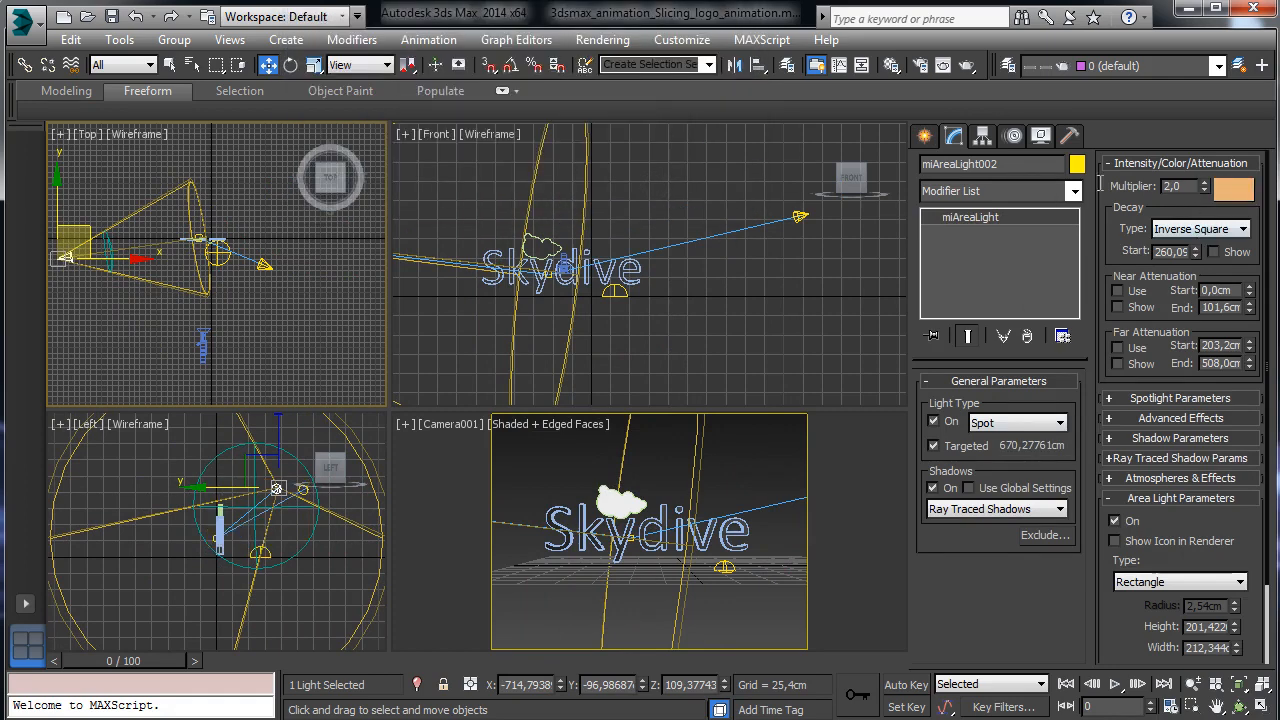
double_click(1172, 186)
type("1")
key("Return")
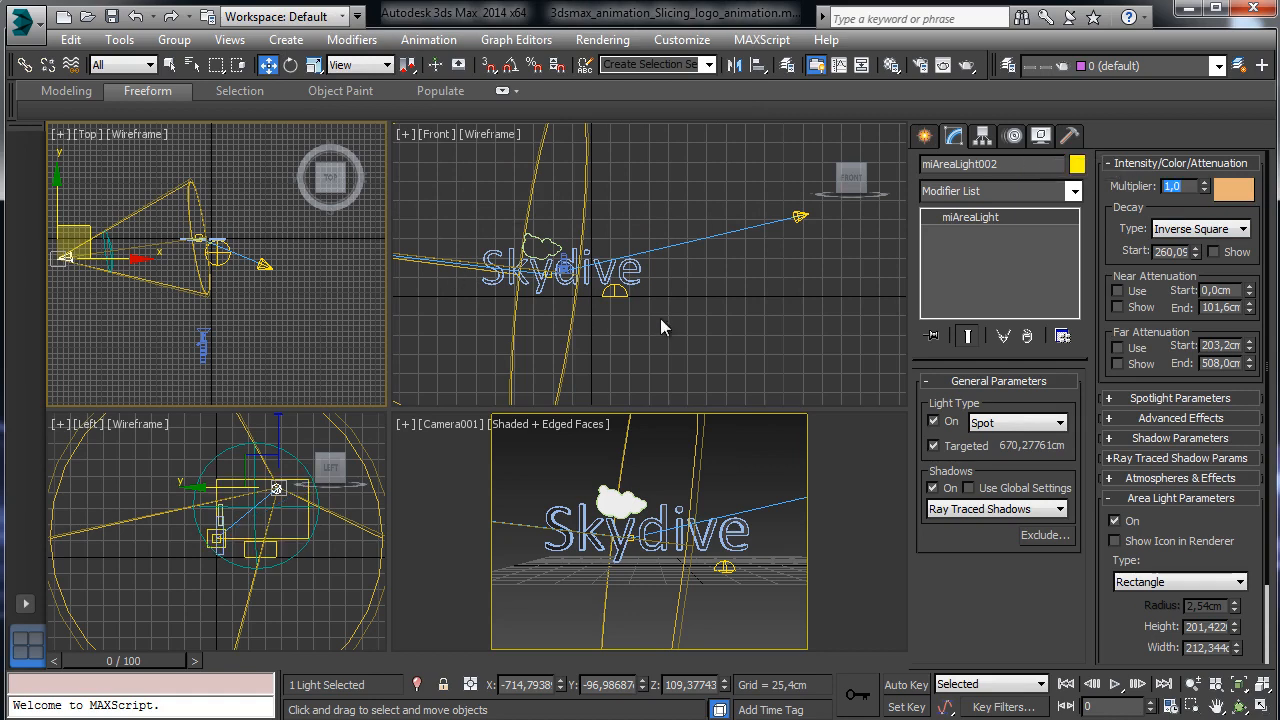
Turn off the skylight and the original area spotlight, and test-render the camera view with only the orange light.
left_click(724, 567)
left_click(945, 404)
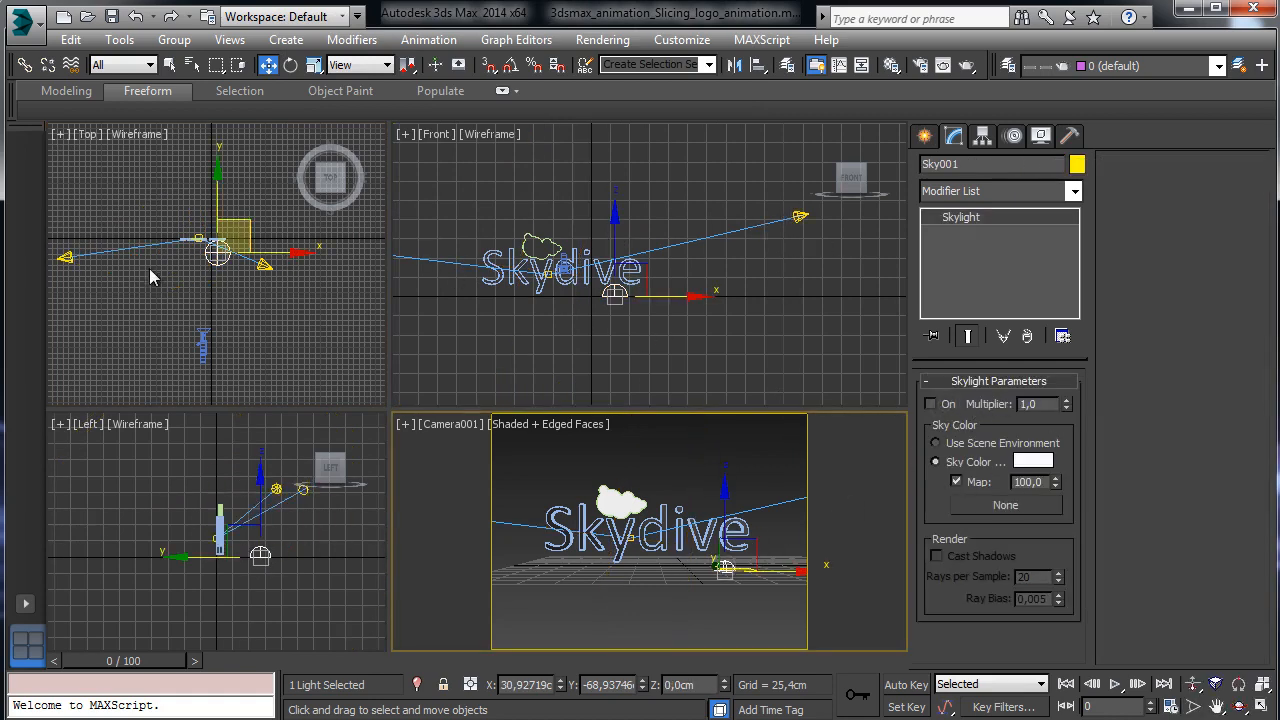
left_click(266, 265)
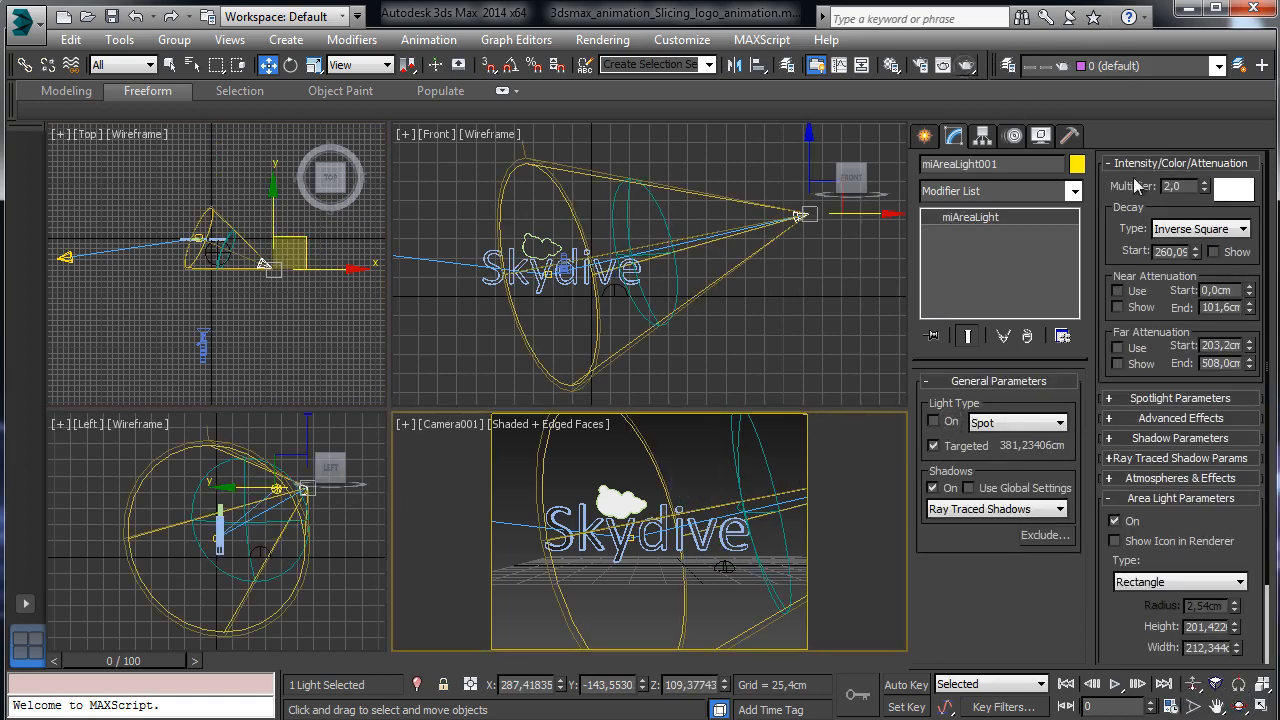
left_click(966, 65)
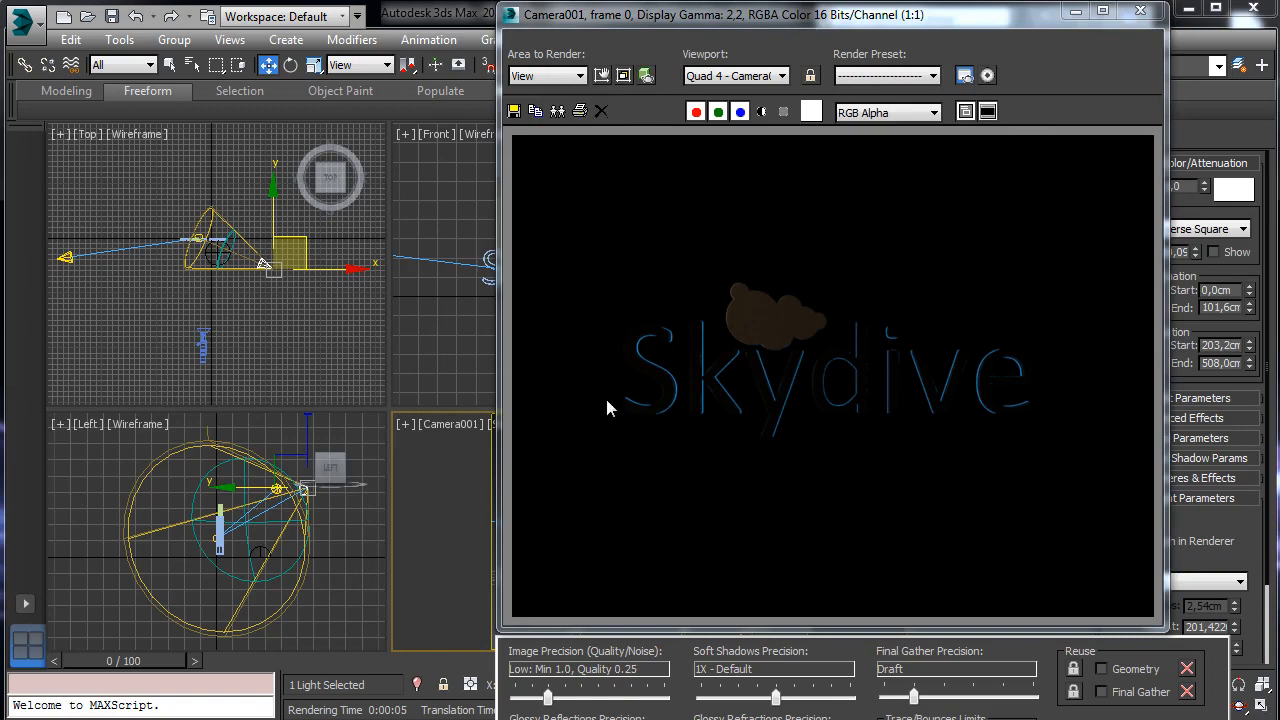
Raise the orange area spotlight's decay start to about 629.4 cm and test-render the camera view.
left_click(64, 259)
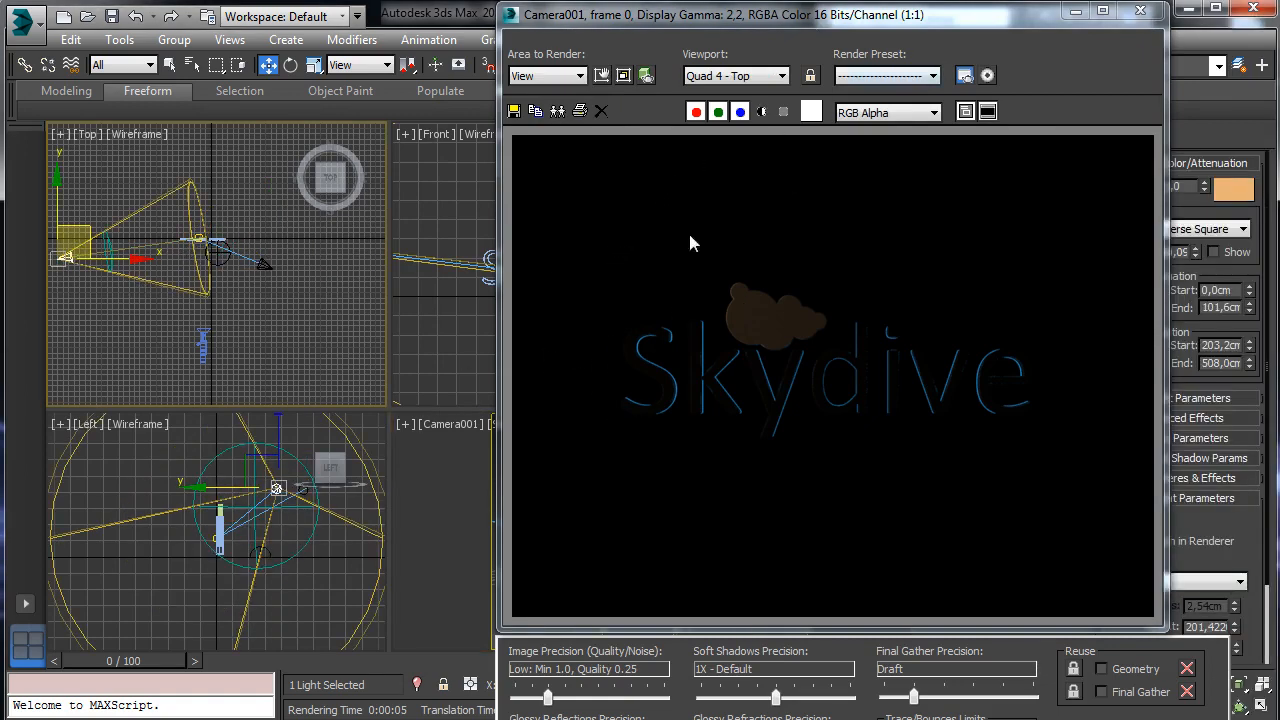
left_click(1140, 11)
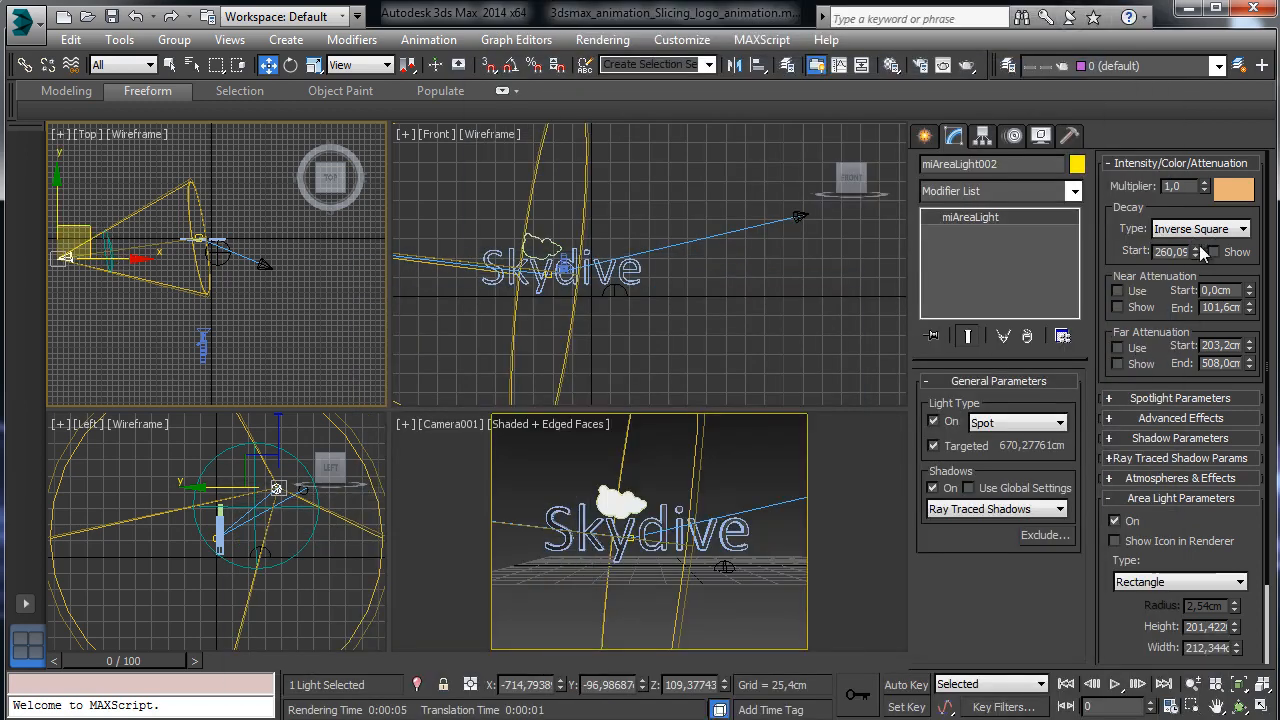
left_click_drag(1195, 250, 1152, 117)
right_click(697, 472)
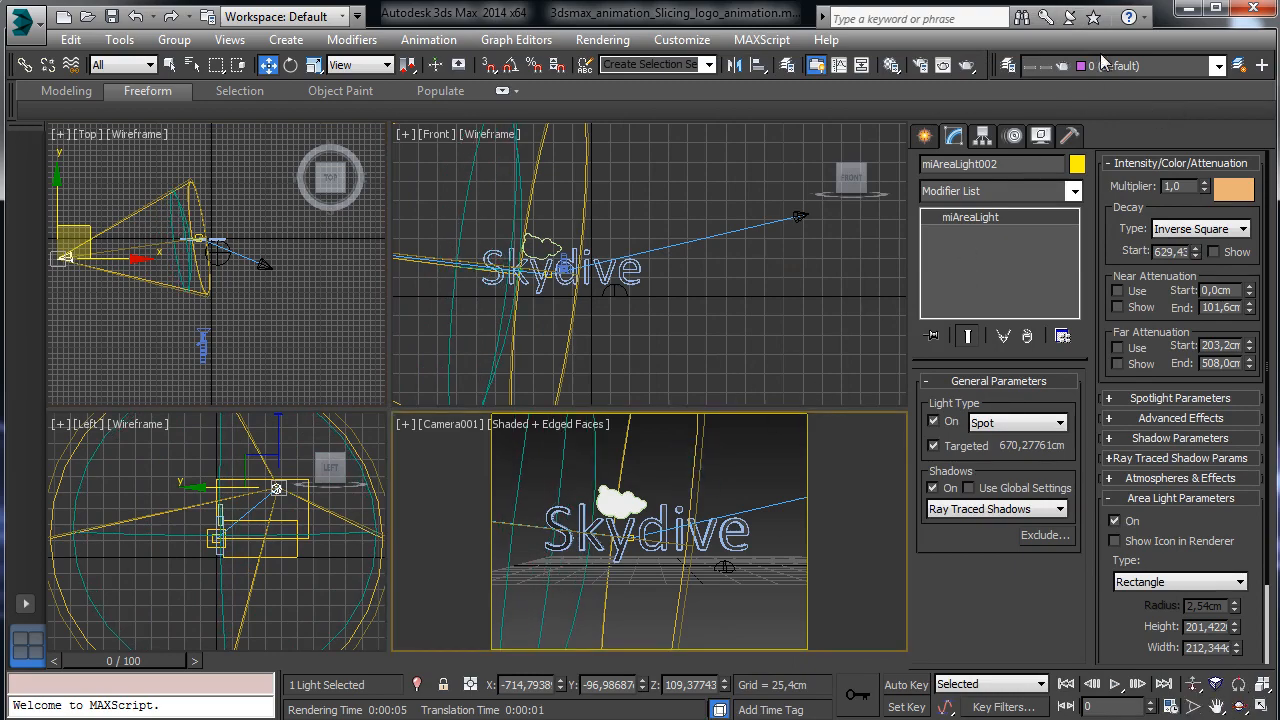
left_click(971, 66)
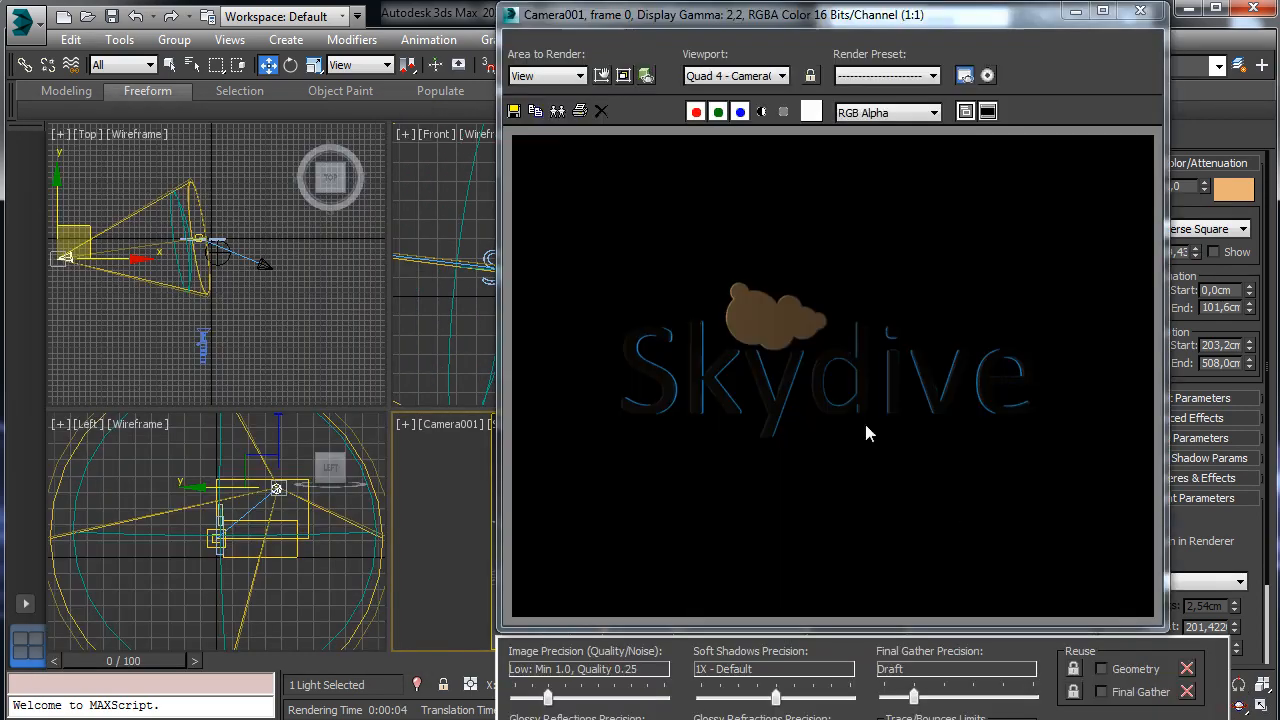
Lighten the orange spotlight's colour to a pale peach (RGB 236, 199, 168) and test-render the camera view.
left_click(1236, 192)
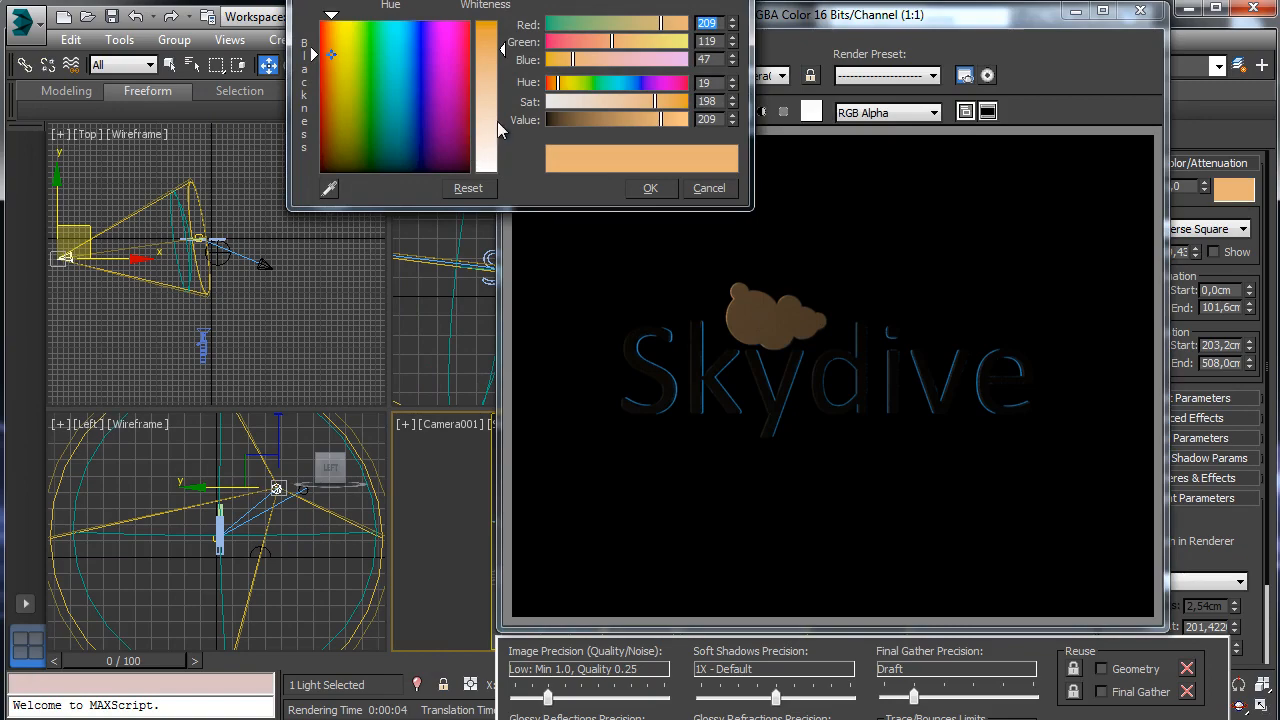
left_click_drag(497, 121, 510, 122)
left_click(650, 188)
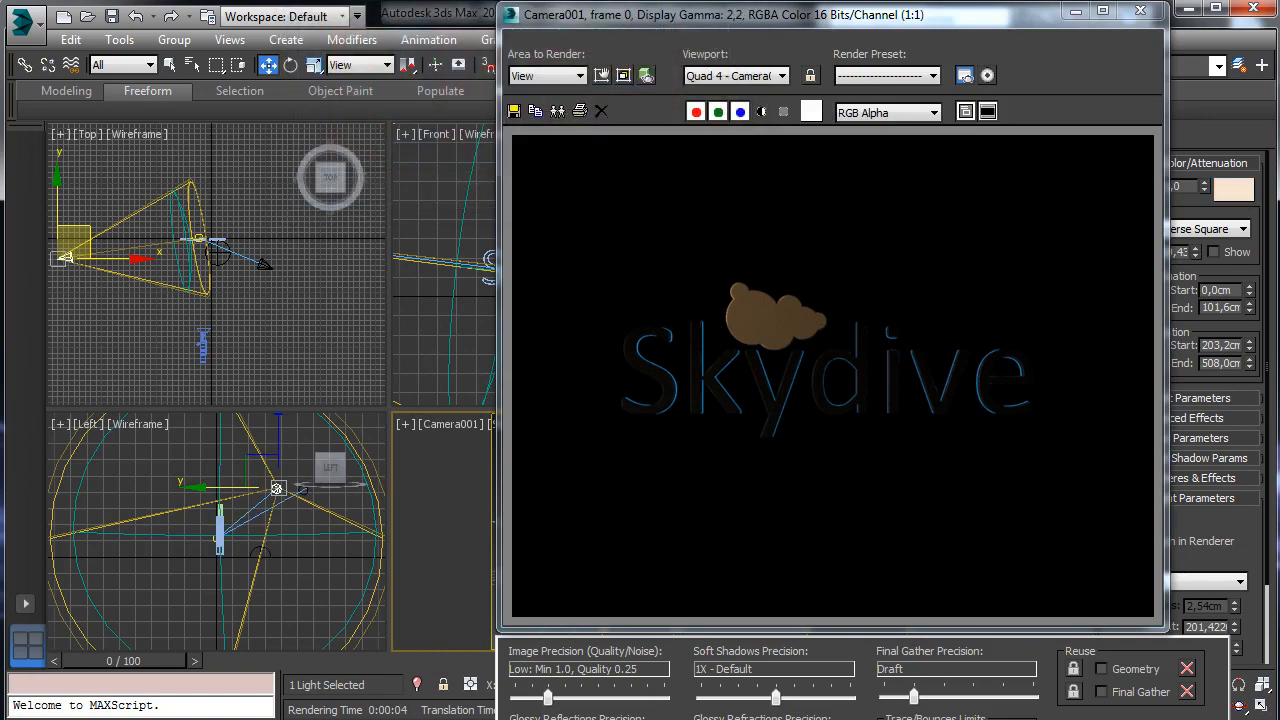
key("shift+q")
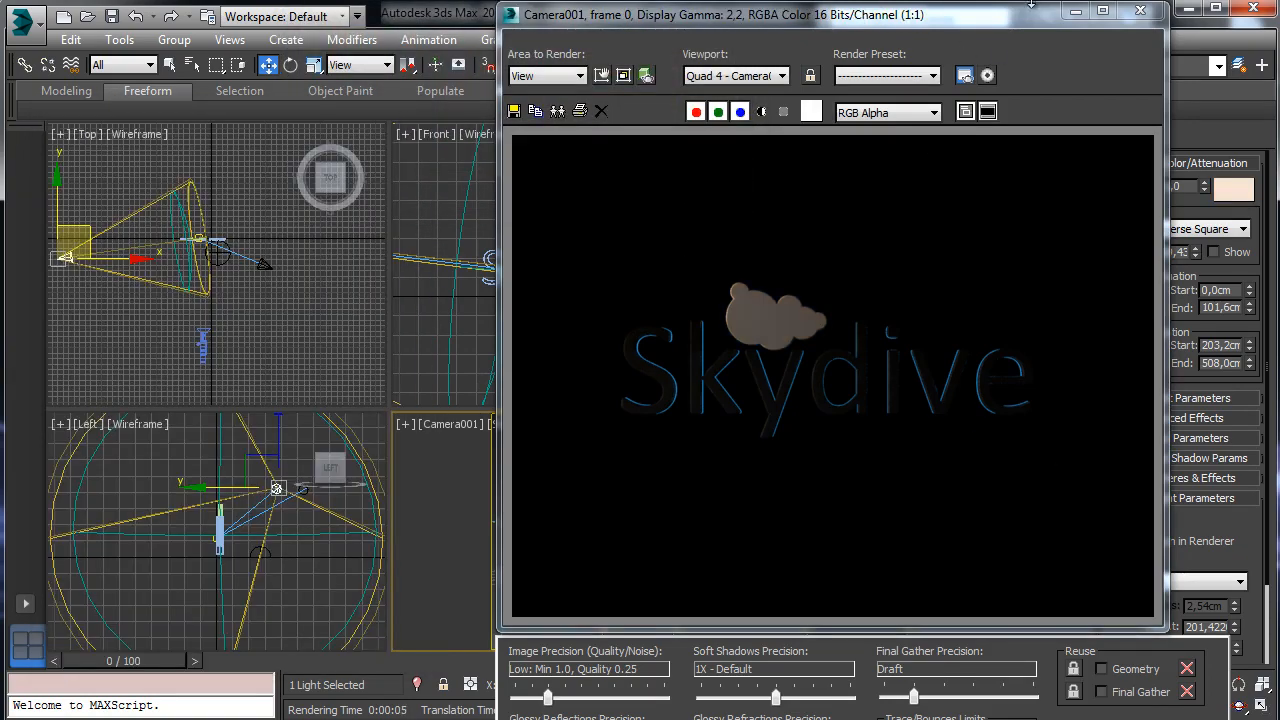
Turn the original area spotlight back on and test-render the camera view with both area spotlights.
left_click(1075, 11)
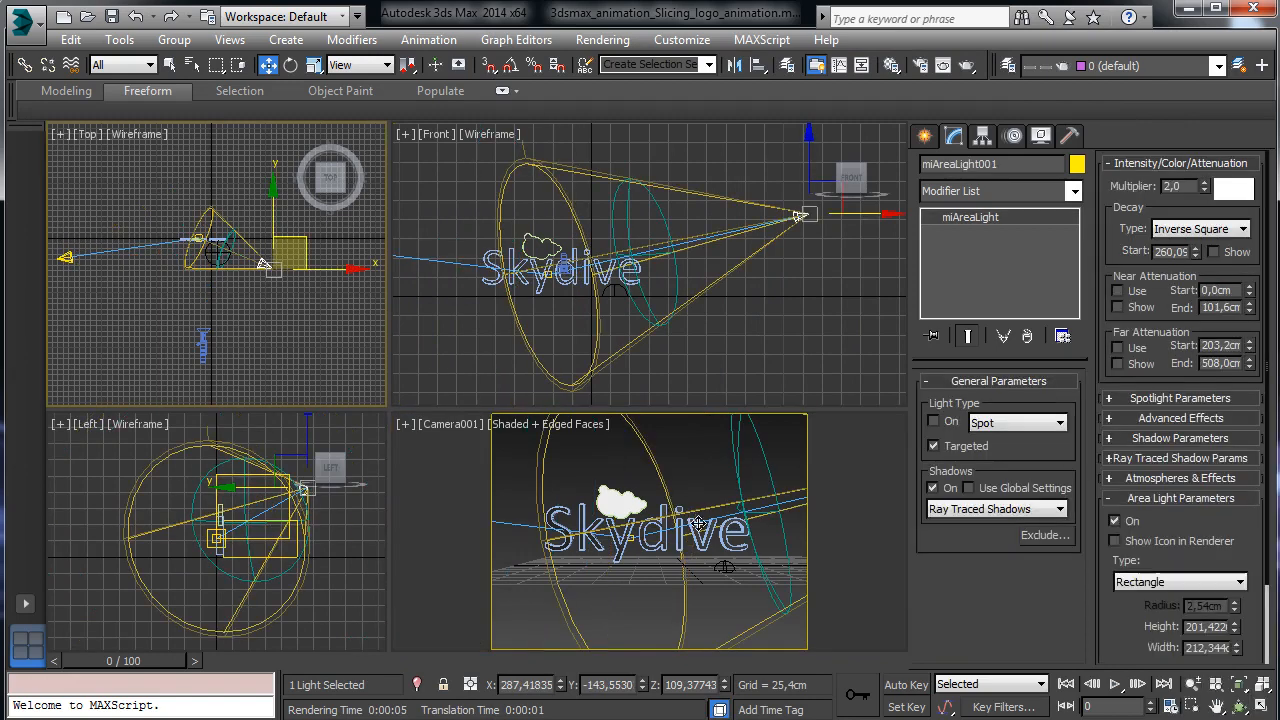
left_click(766, 492)
left_click(934, 421)
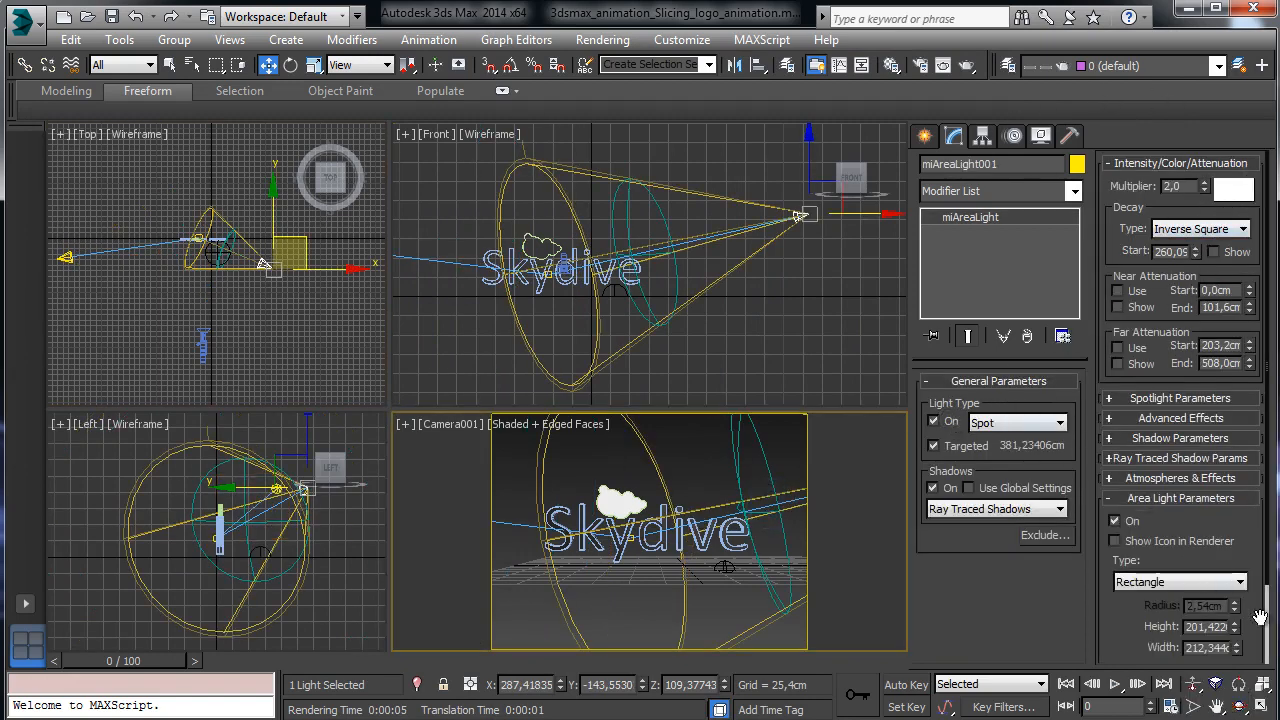
left_click(966, 65)
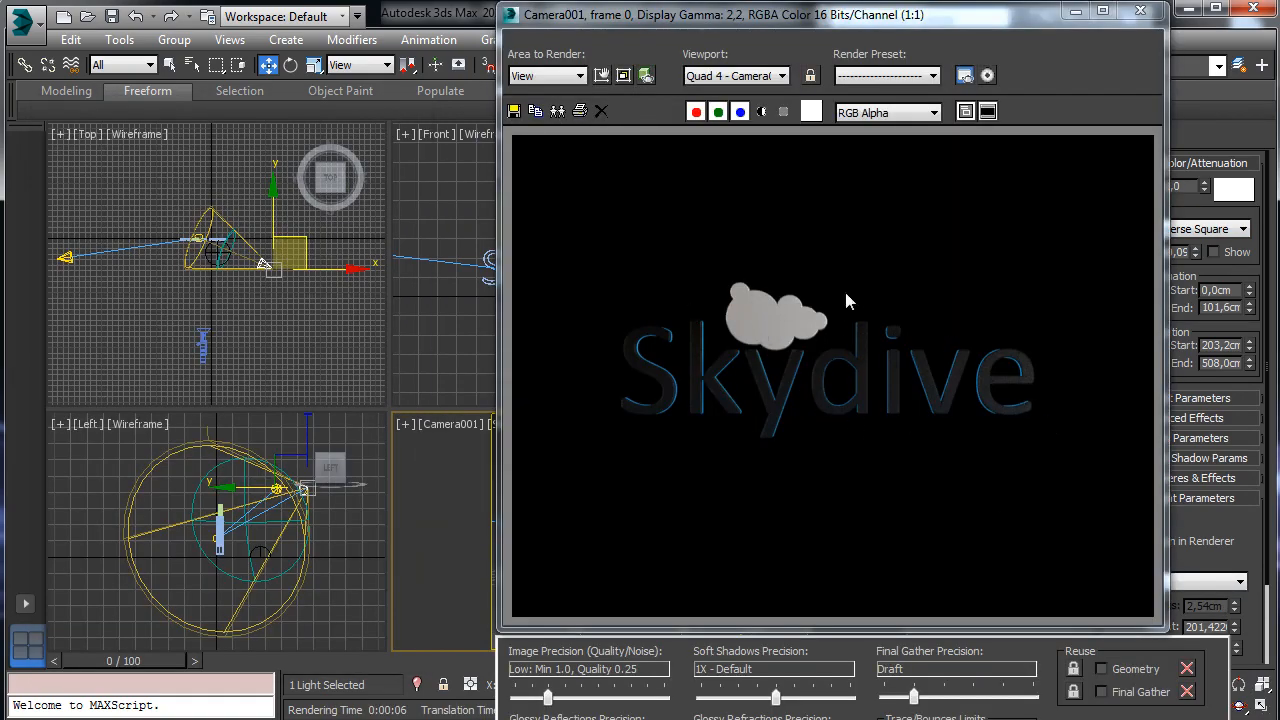
left_click(1075, 10)
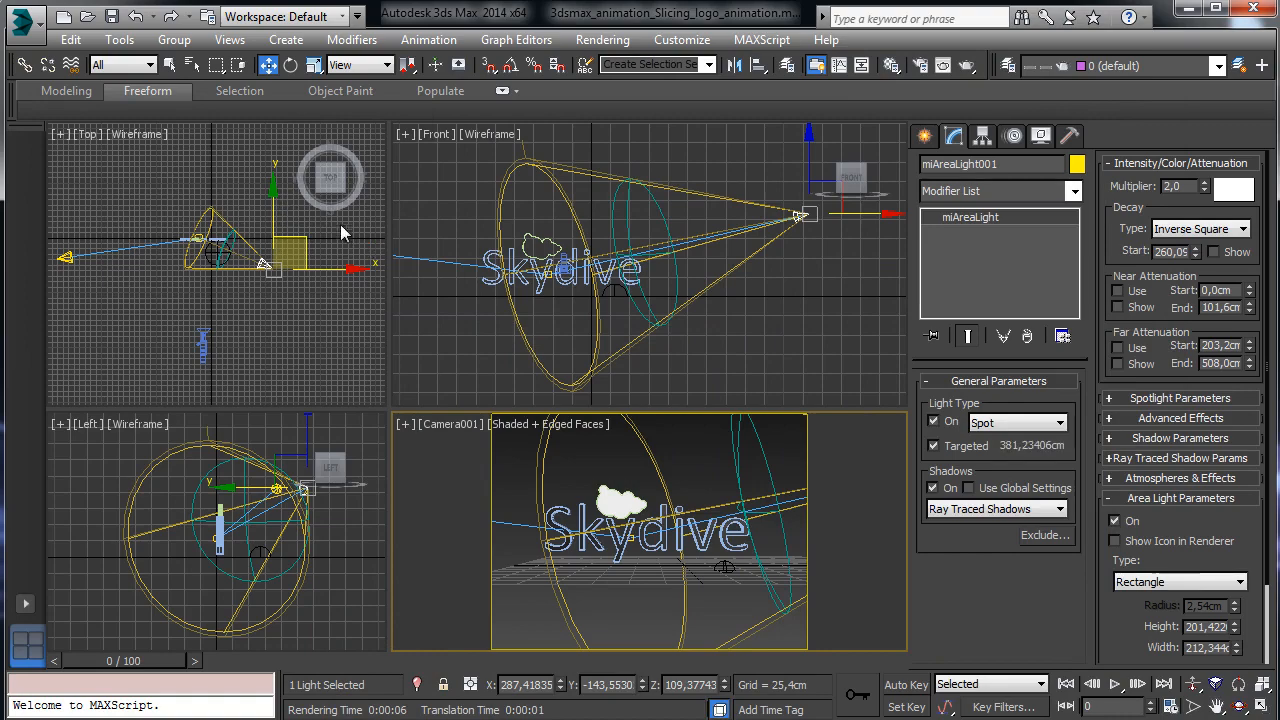
Copy the peach area spotlight behind the text to about X -272, Y 552, Z -82 cm and make the copy's colour white.
left_click(65, 257)
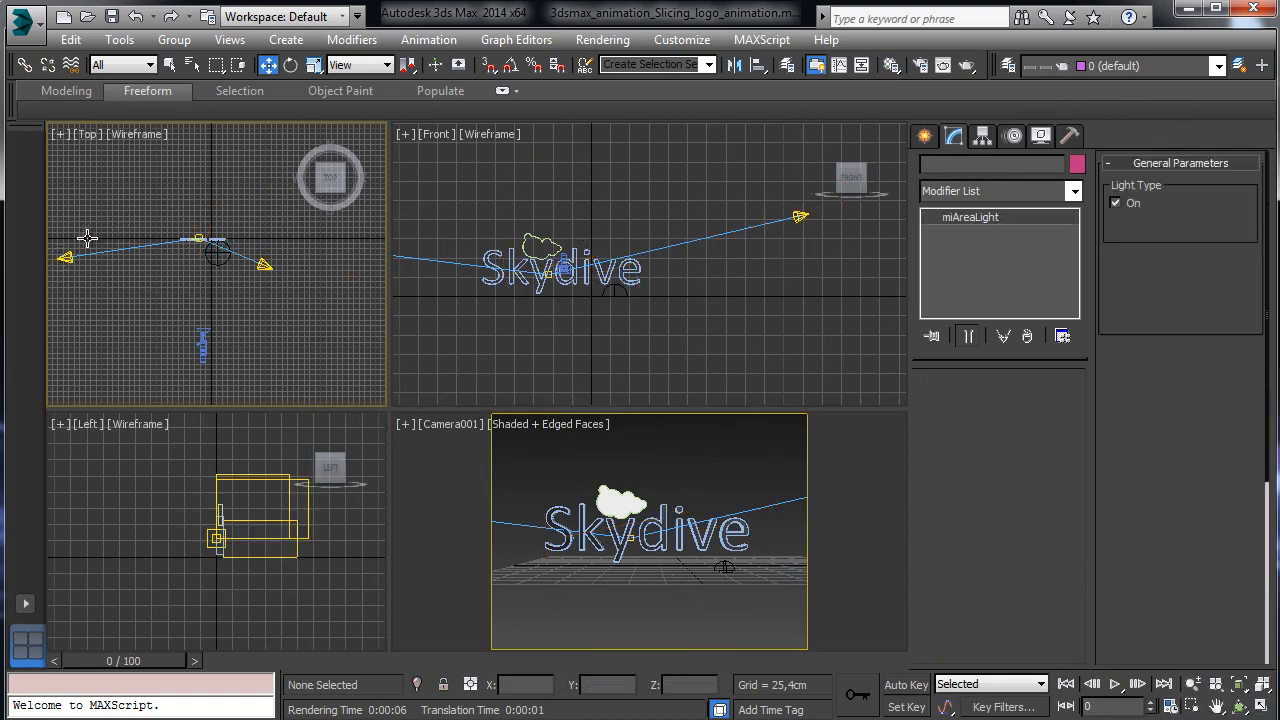
mouse_move(84, 233)
left_mouse_down("shift")
mouse_move(86, 200)
mouse_move(134, 123)
mouse_move(182, 113)
mouse_move(183, 89)
mouse_move(158, 126)
left_mouse_up("shift")
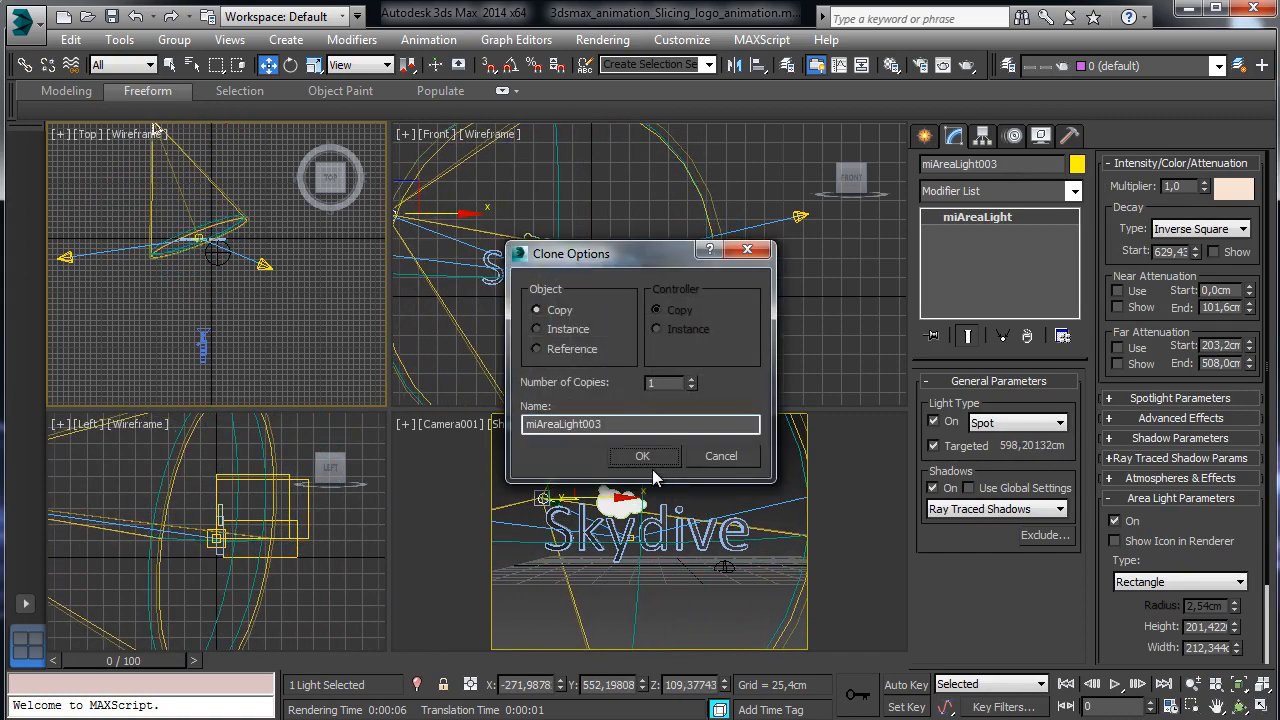
left_click(642, 457)
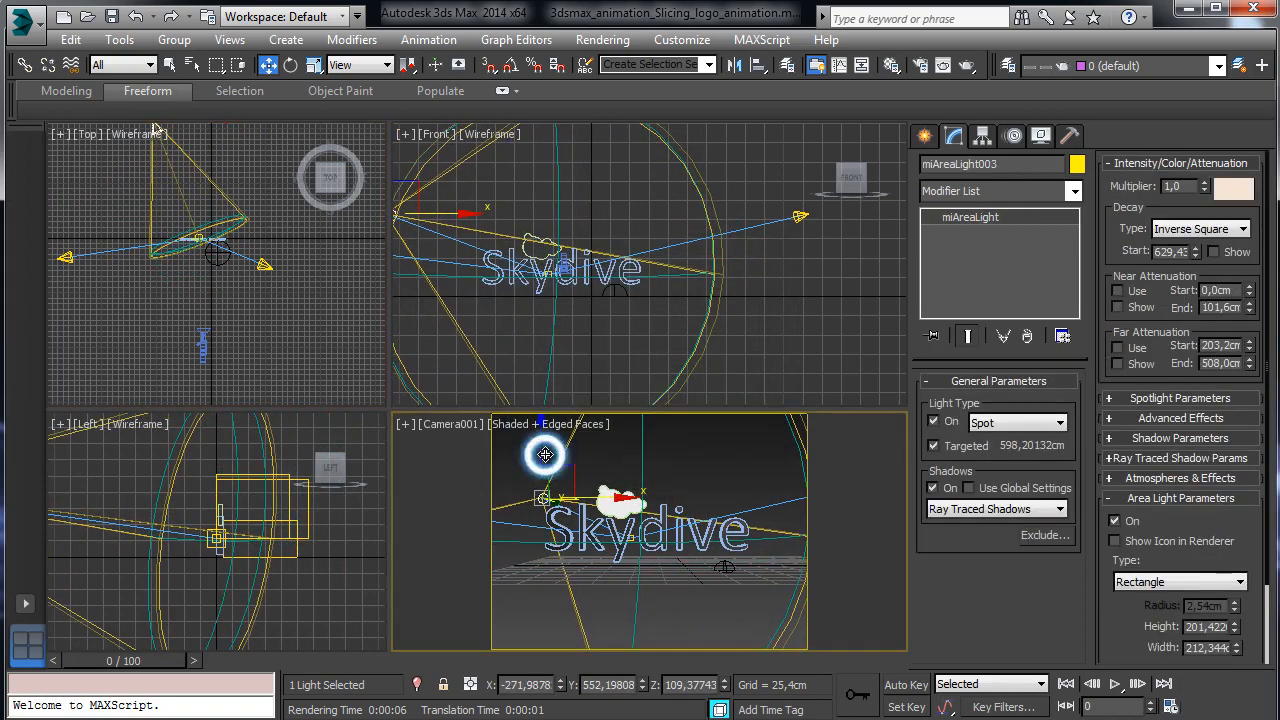
left_click_drag(540, 447, 541, 533)
left_click(1233, 189)
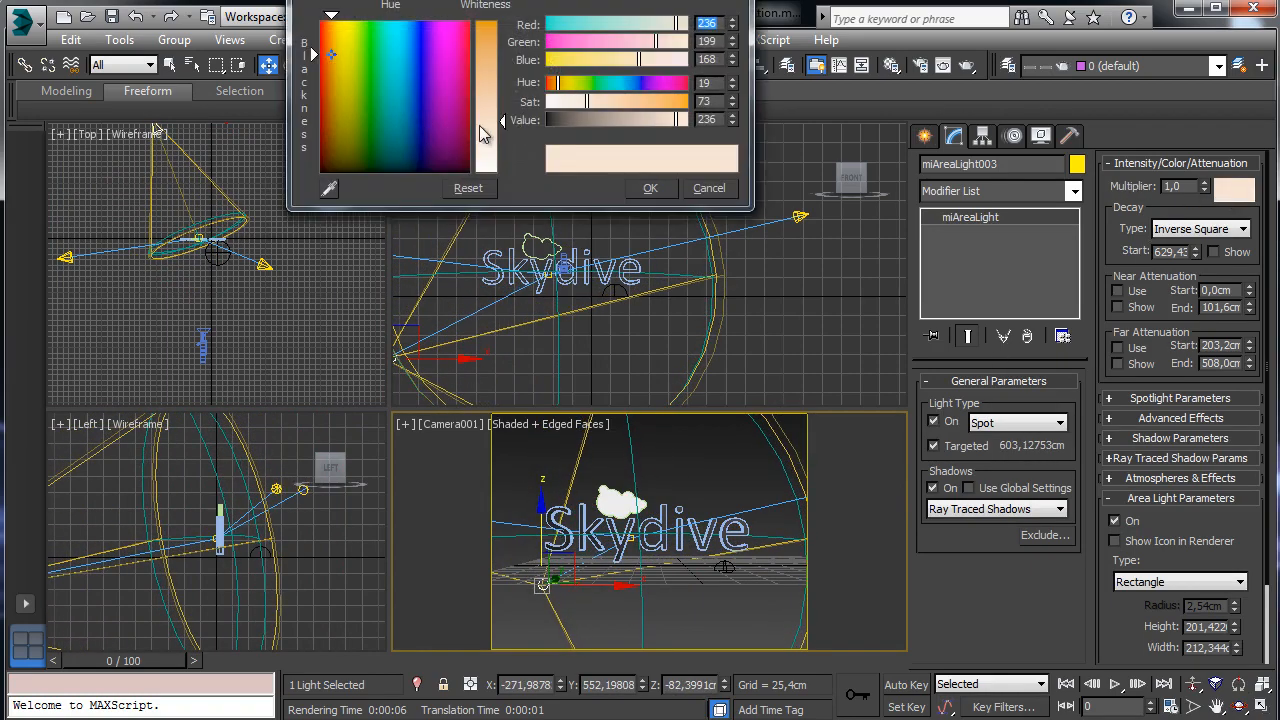
left_click(495, 163)
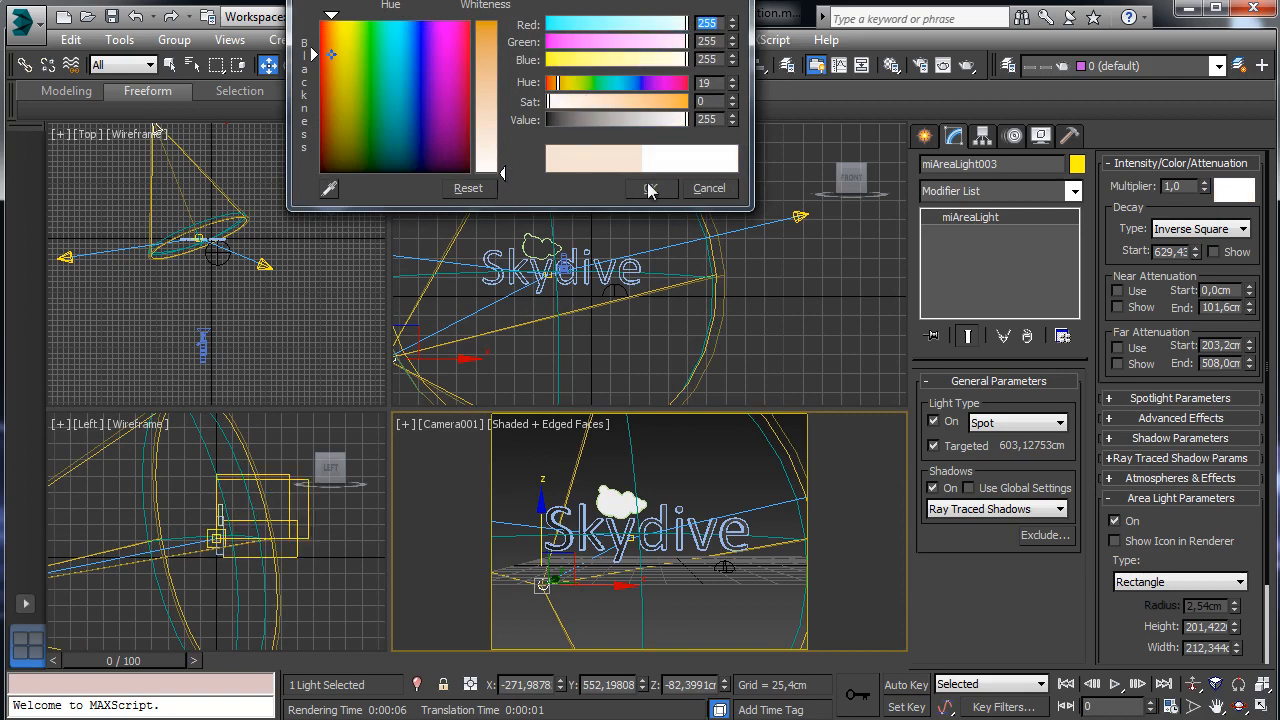
left_click(650, 188)
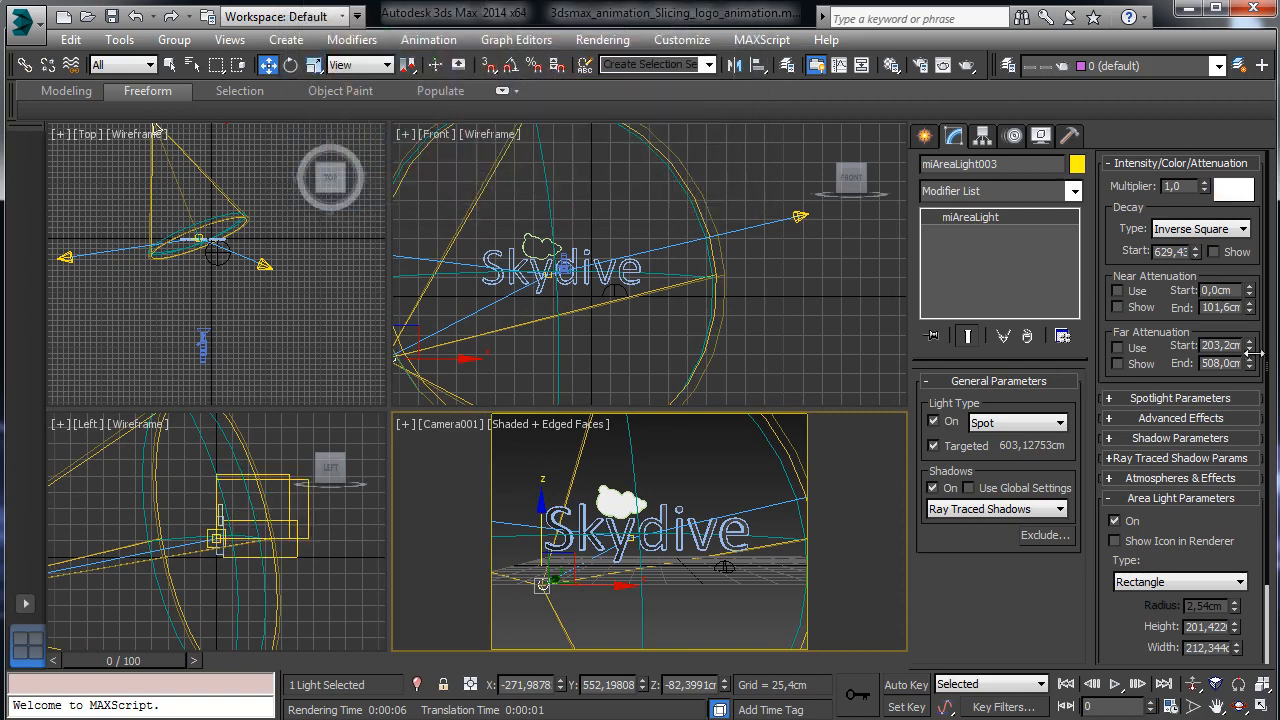
Set the rear spotlight's hotspot to 64.6 and falloff to 66.6, enable Overshoot, and stop it affecting diffuse surfaces.
left_click(1180, 398)
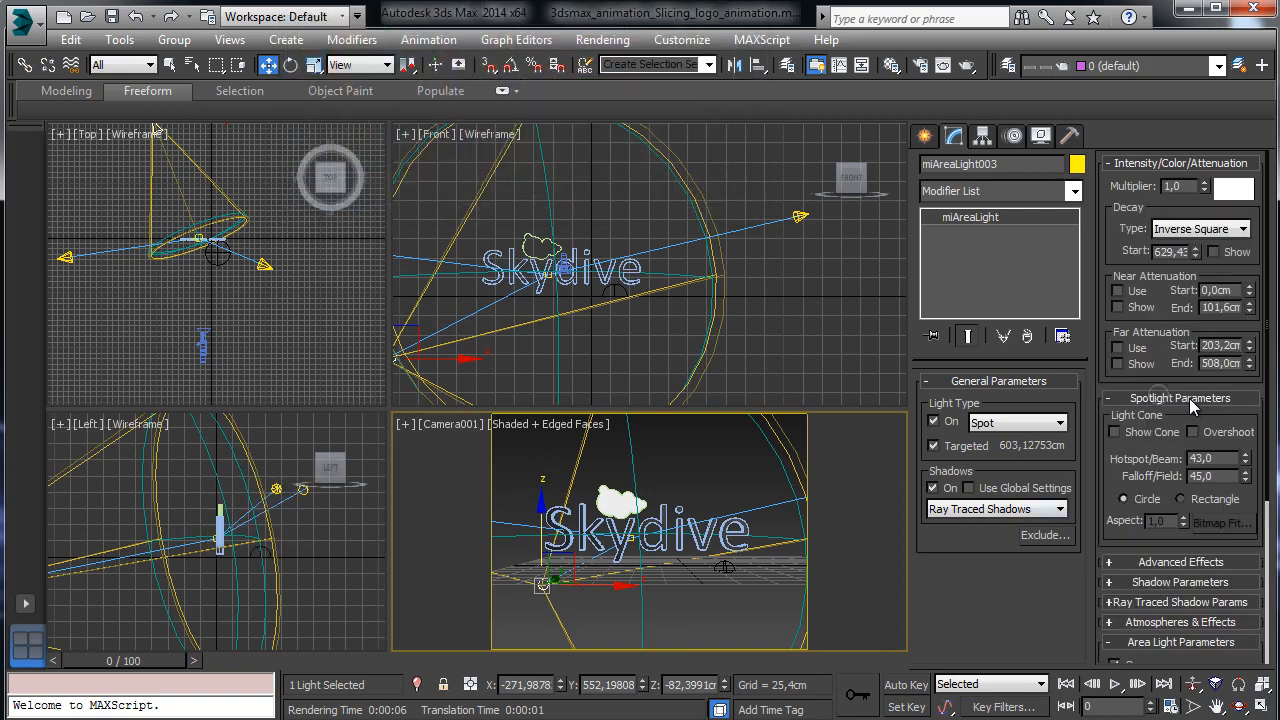
left_click(1168, 562)
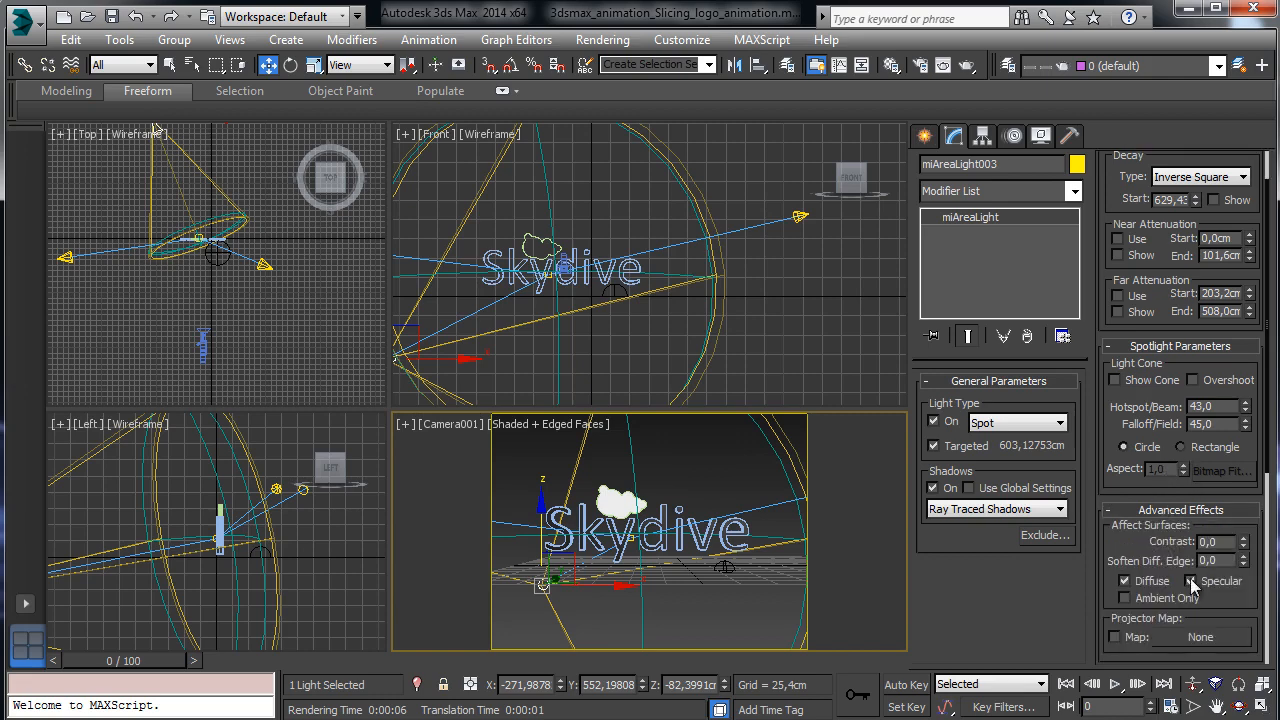
left_click(1219, 382)
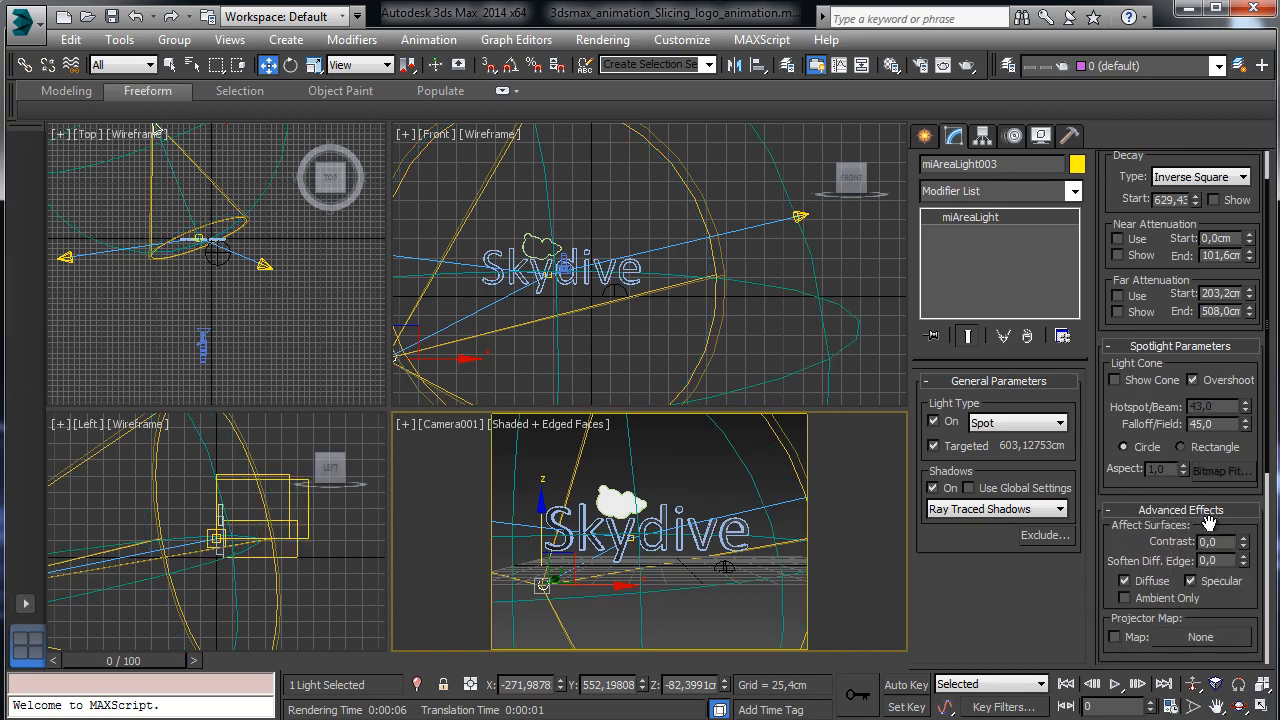
left_click(1234, 385)
left_click_drag(1245, 406, 1213, 203)
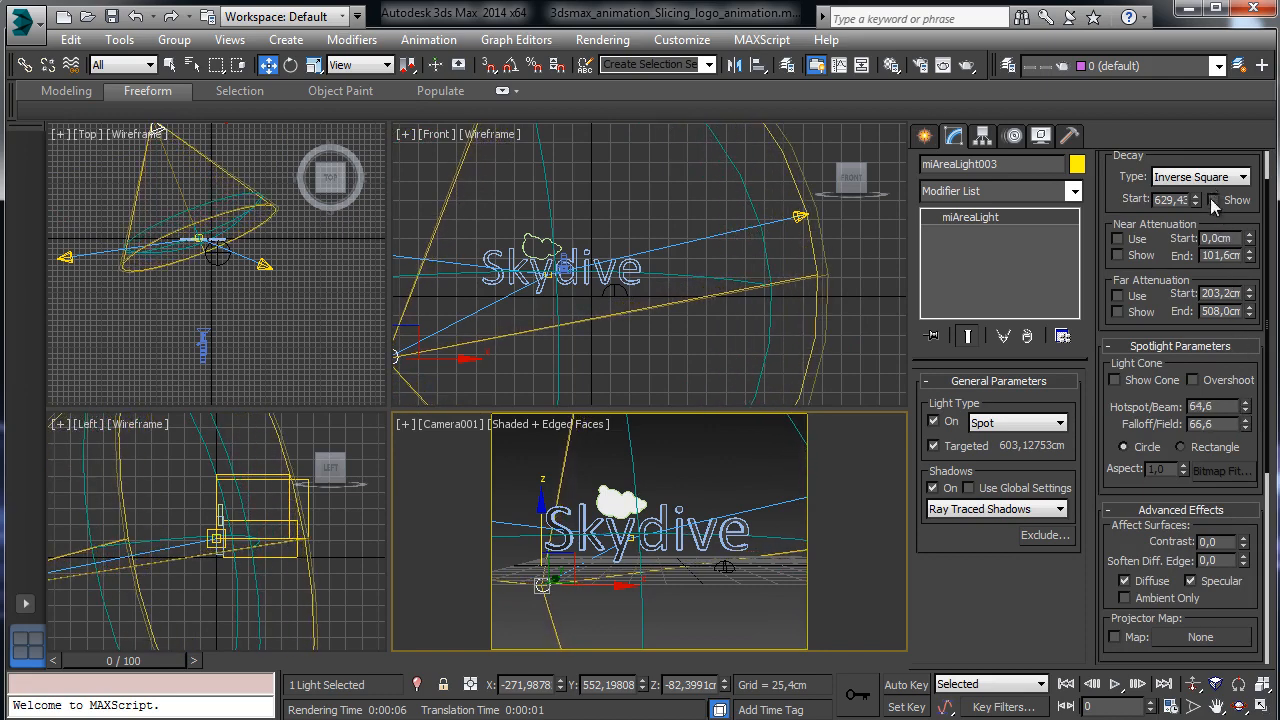
left_click(1226, 385)
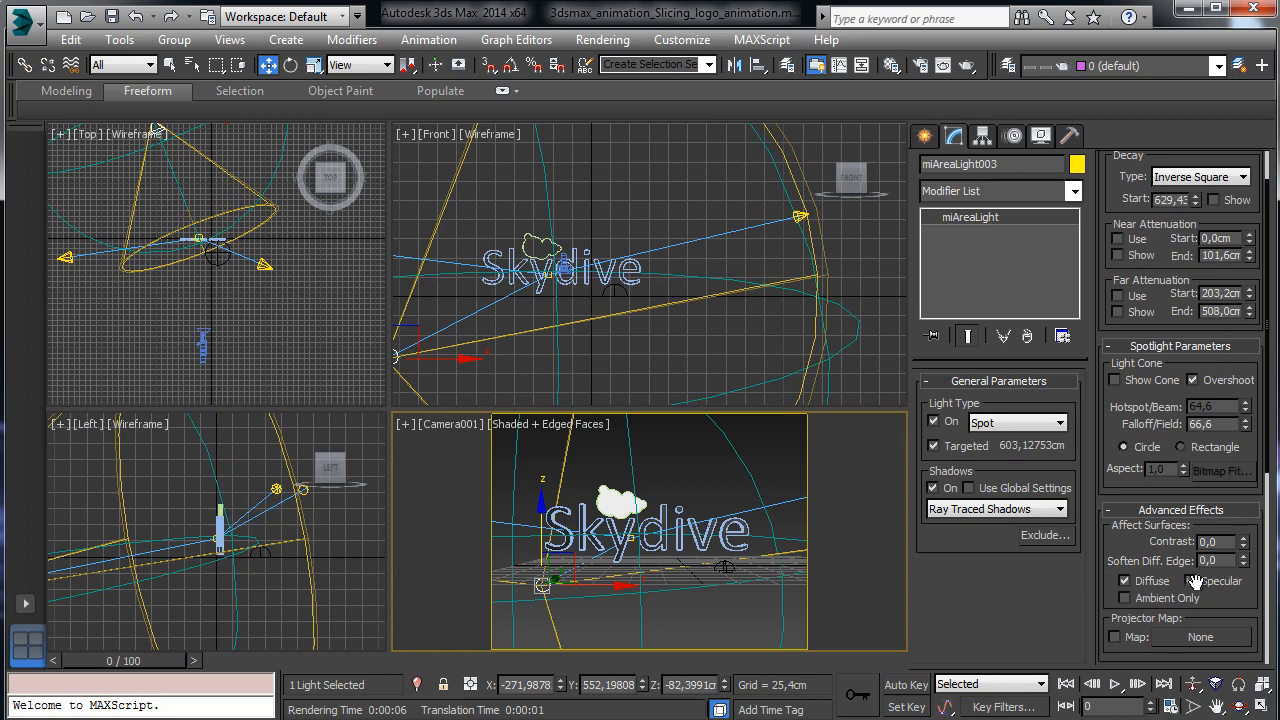
left_click(1148, 581)
left_click_drag(1156, 237, 1140, 611)
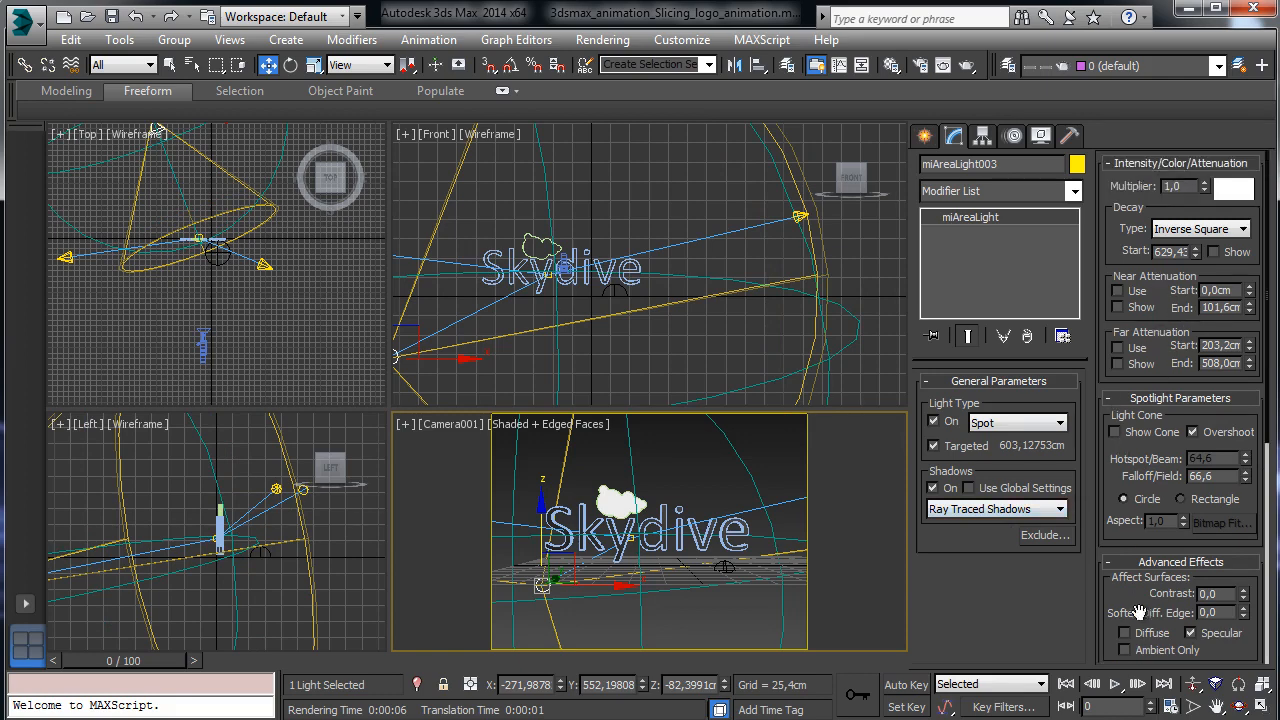
Set the rear spotlight's multiplier to 5 and test-render the camera view.
left_click_drag(1167, 186, 1197, 186)
type("5")
key("Return")
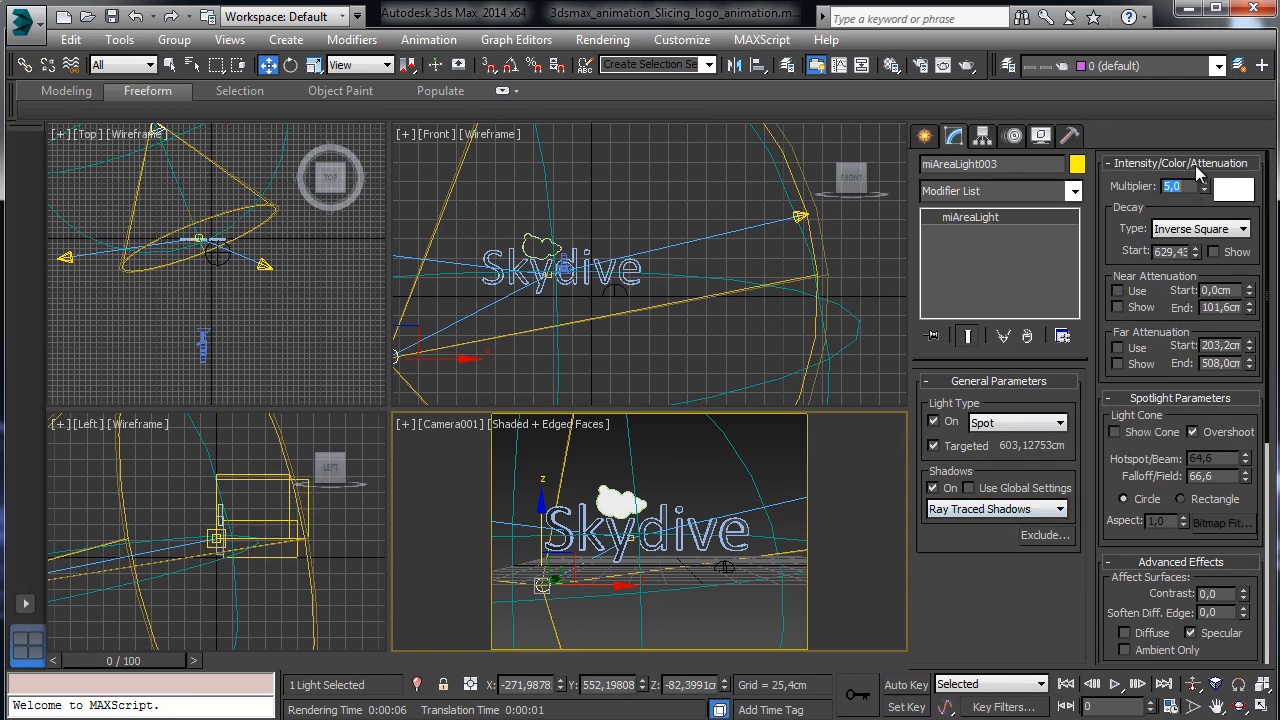
left_click(966, 65)
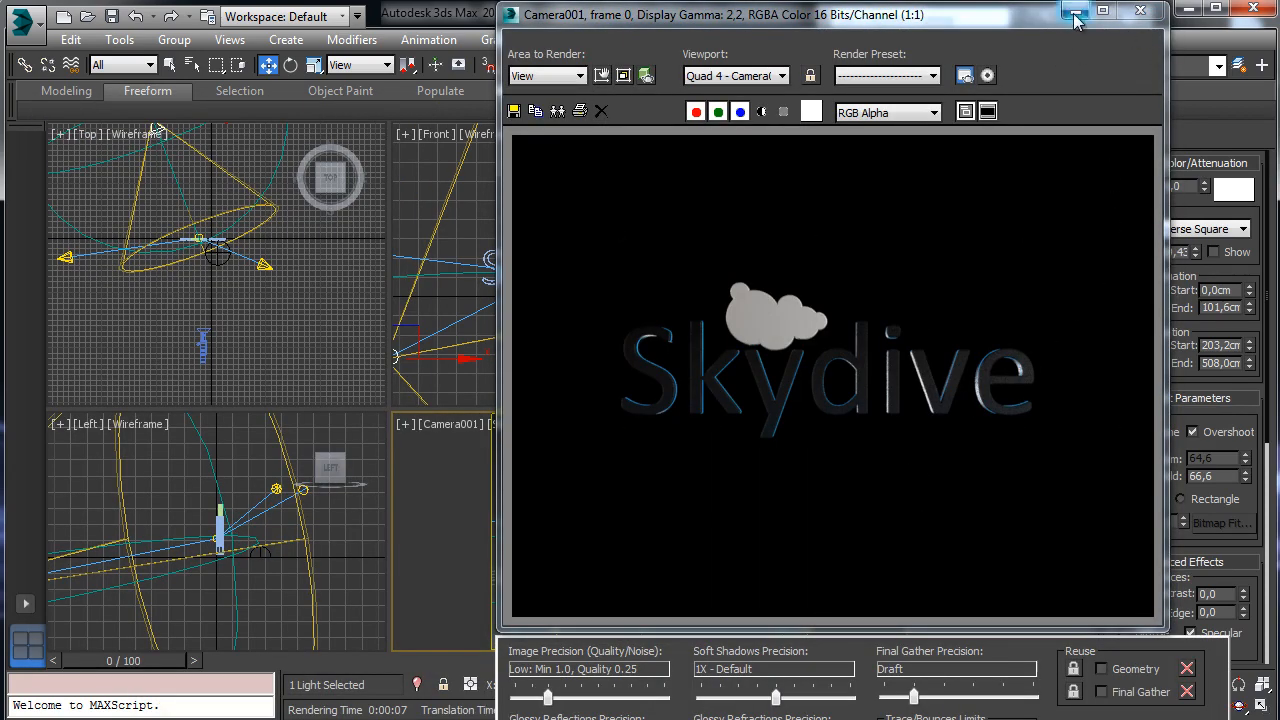
left_click(1140, 11)
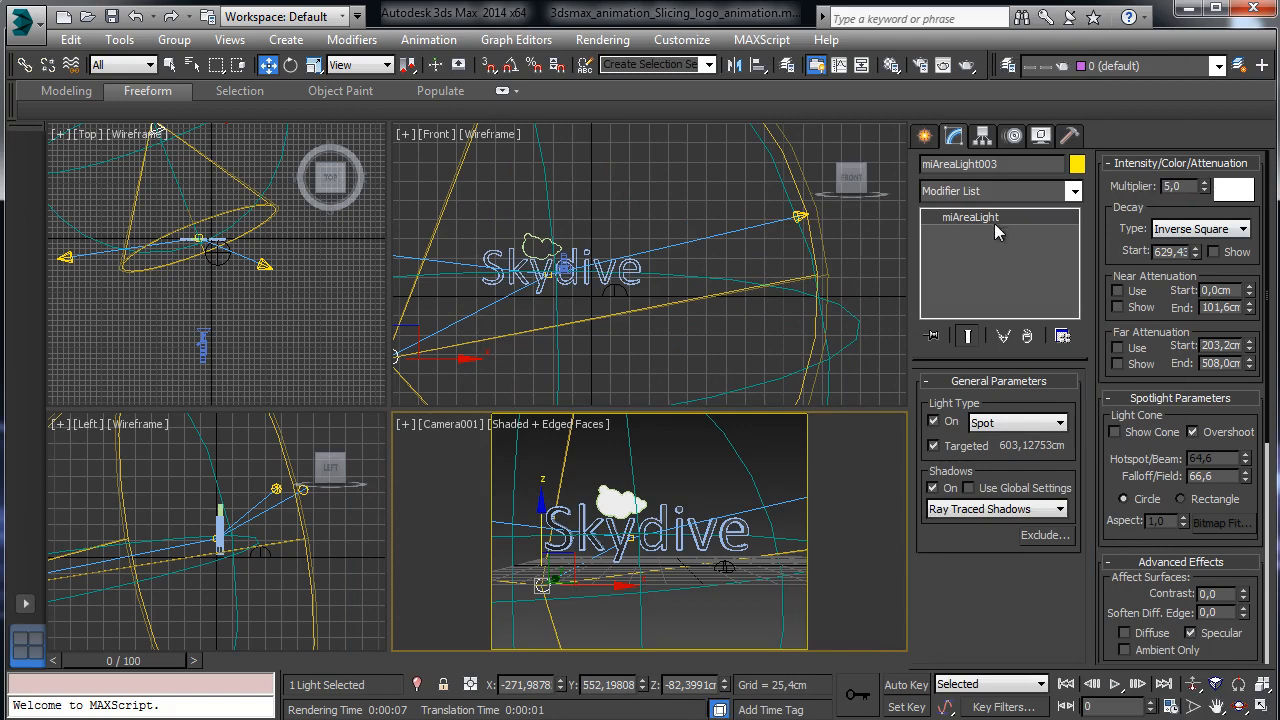
Give the rear spotlight a pale bluish-grey colour and reduce its decay start to about 541.3 cm.
left_click(1227, 192)
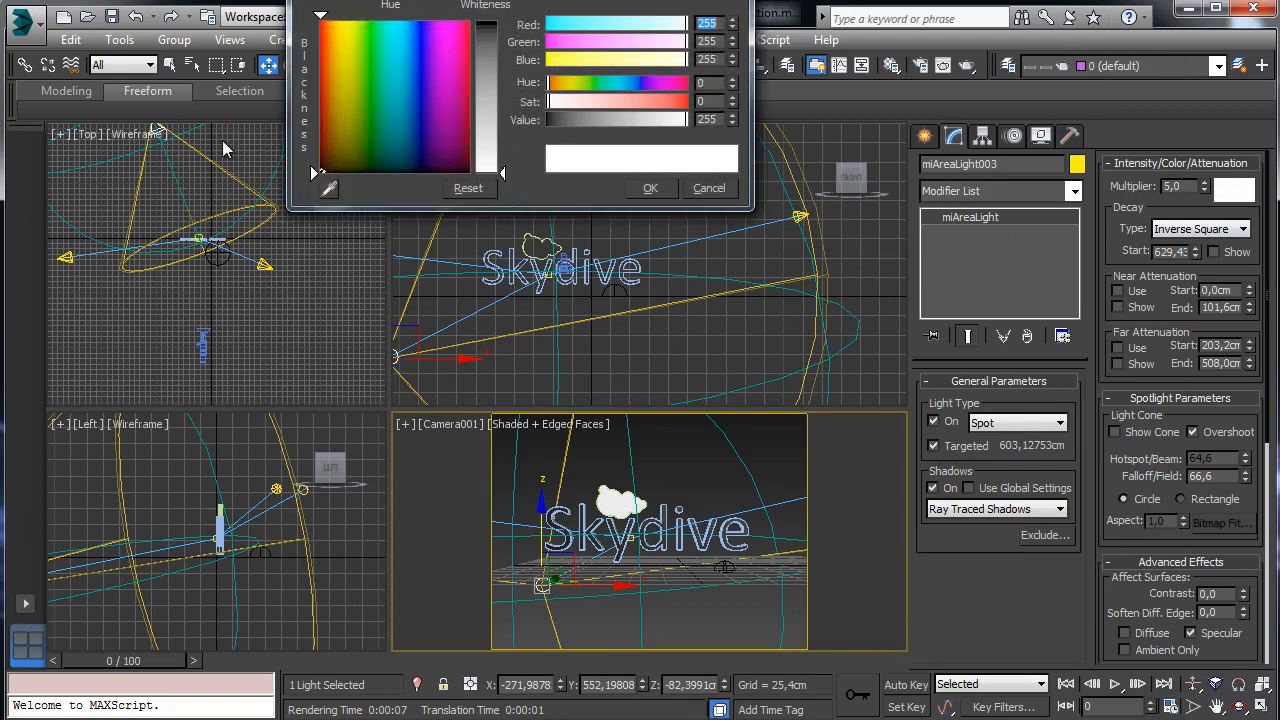
left_click(410, 159)
left_click_drag(495, 160, 503, 112)
left_click(650, 188)
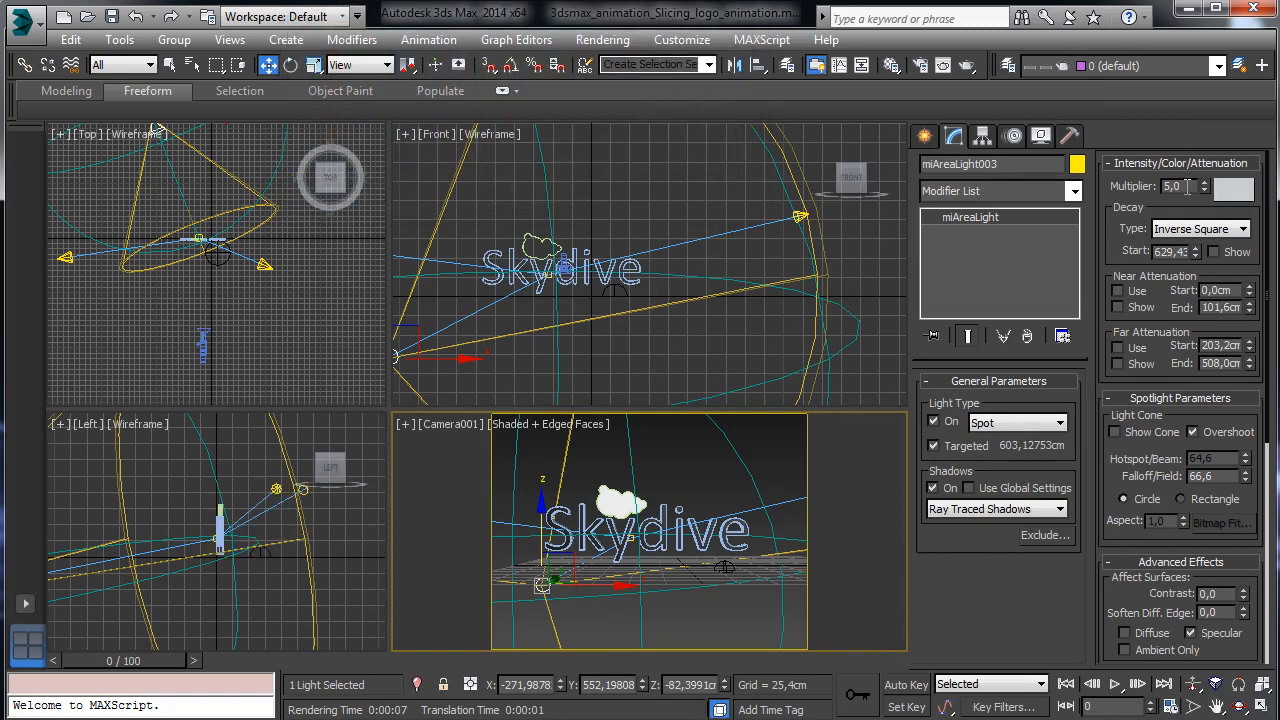
left_click_drag(1197, 256, 1196, 270)
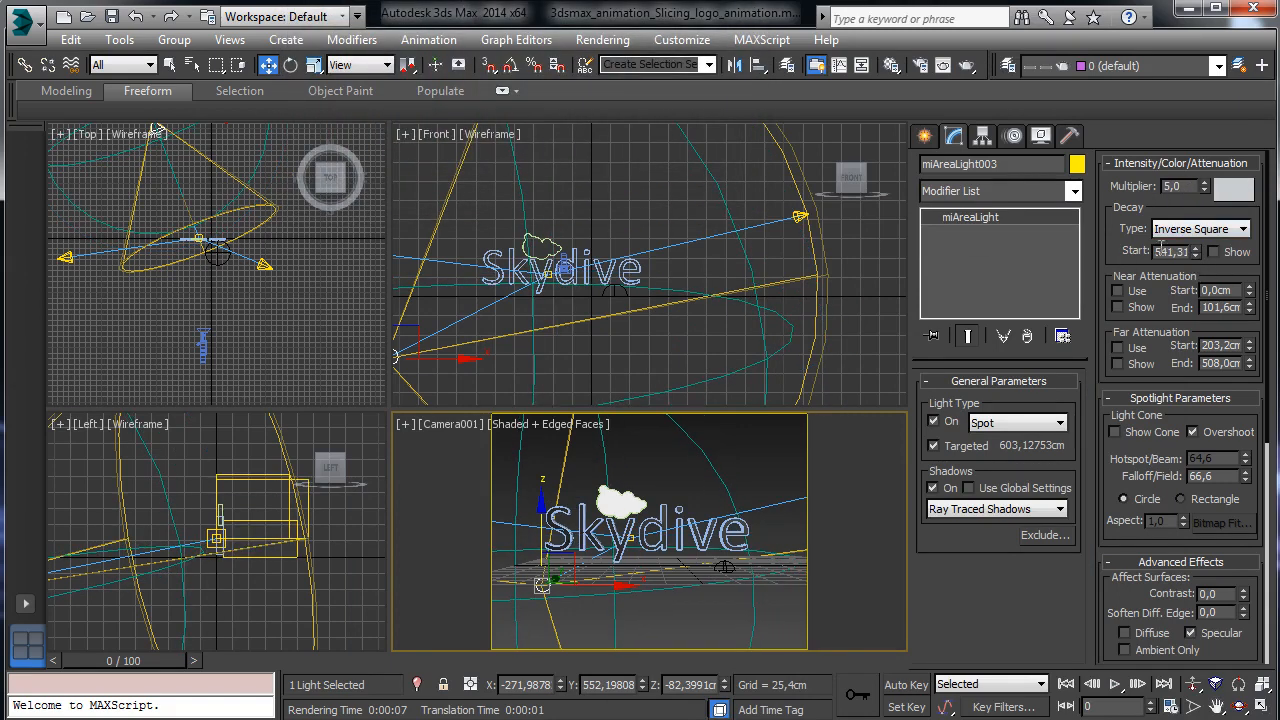
Set the original area spotlight's multiplier to 3.0 and test-render the camera view.
left_click(268, 266)
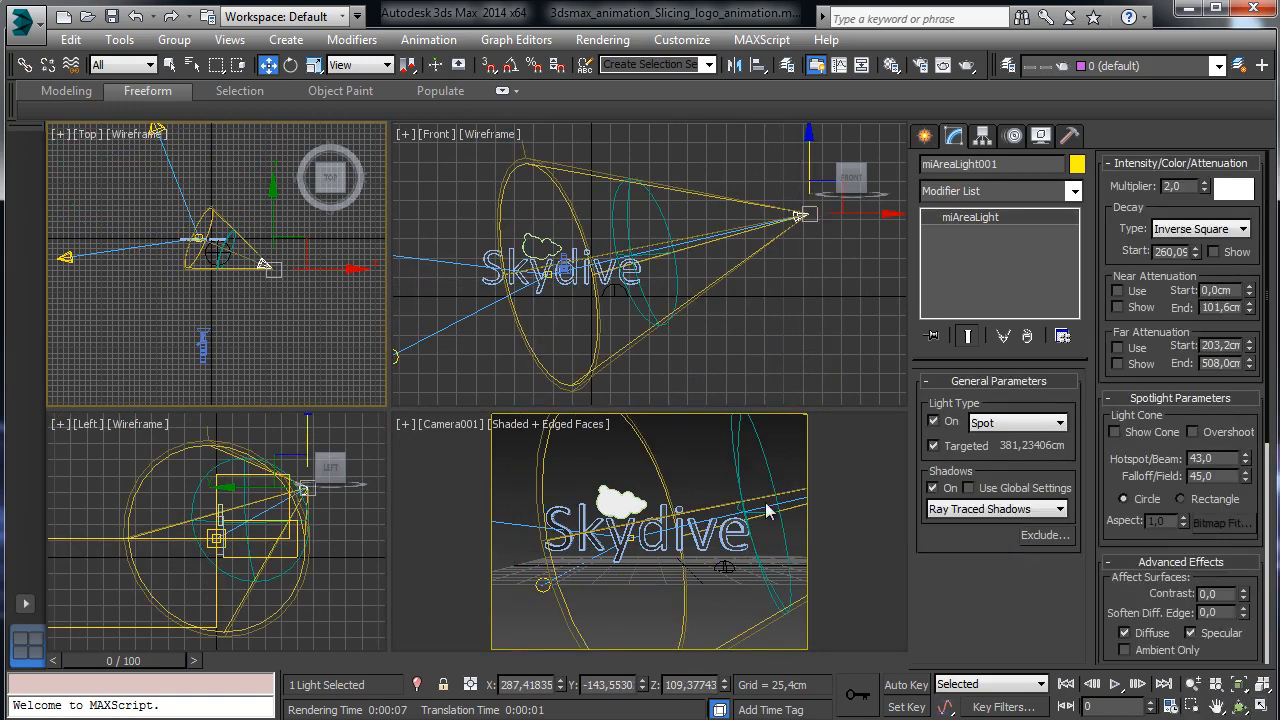
double_click(1178, 186)
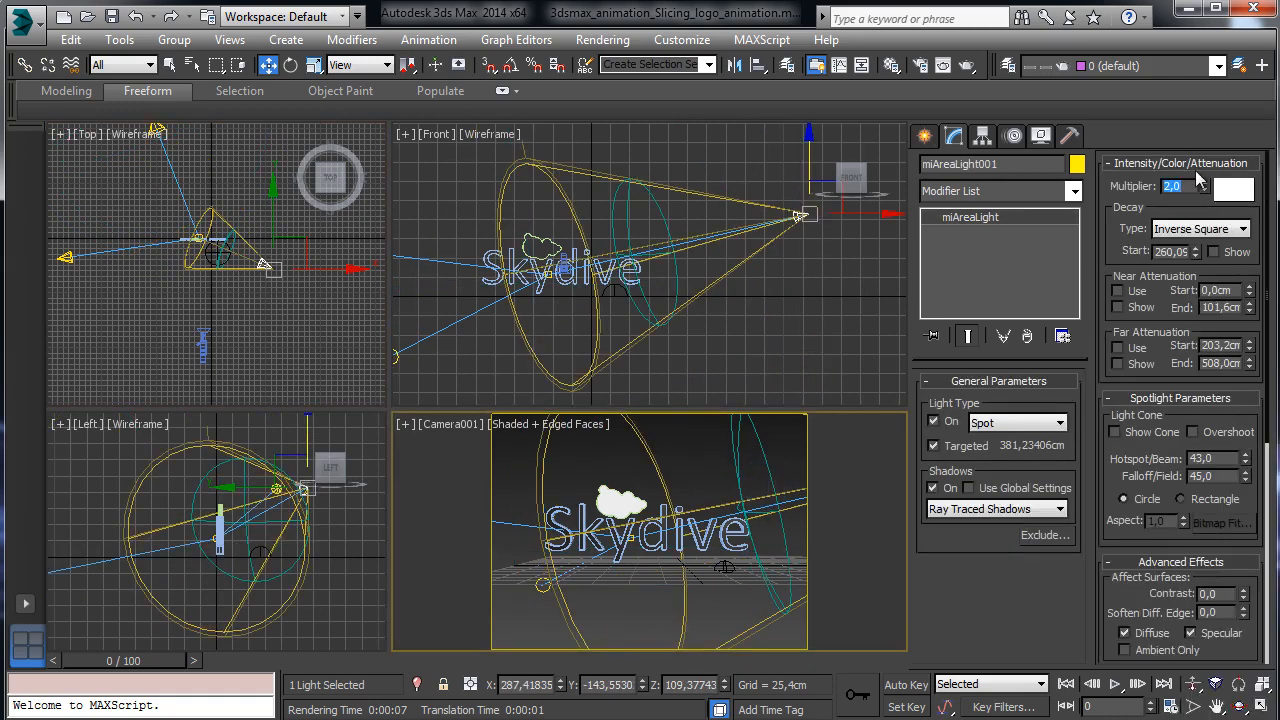
key("Return")
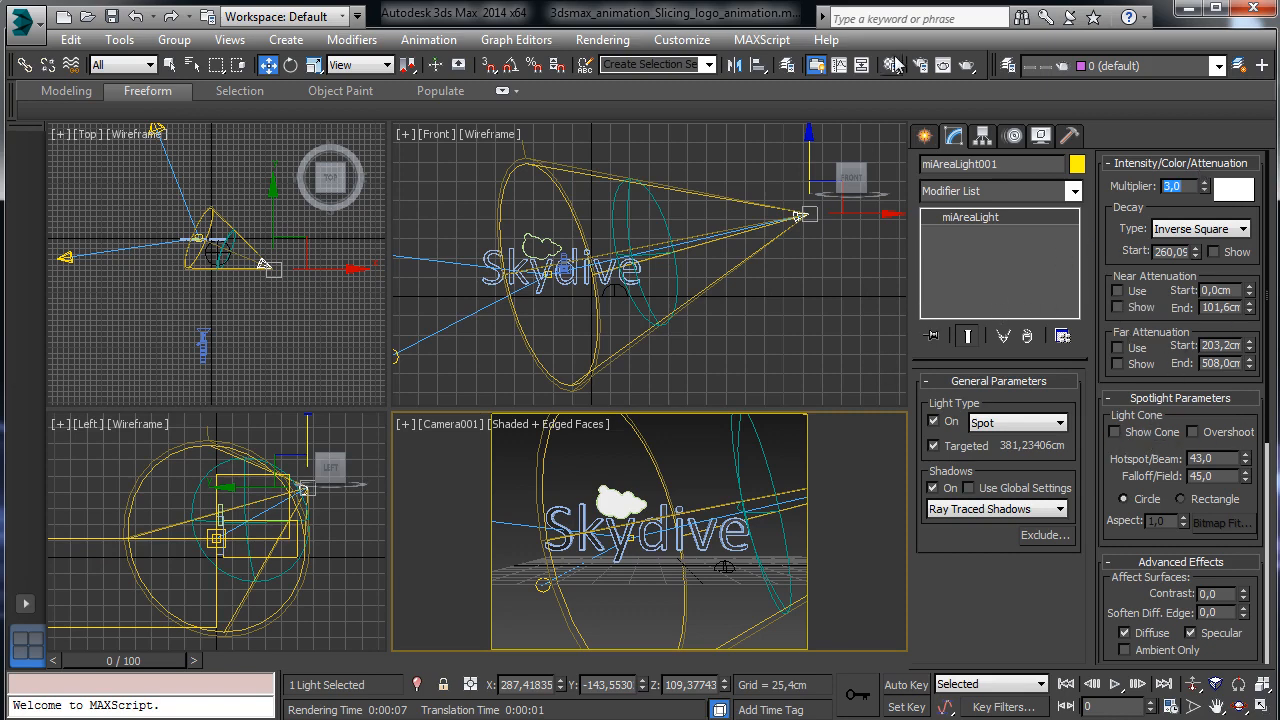
left_click(966, 65)
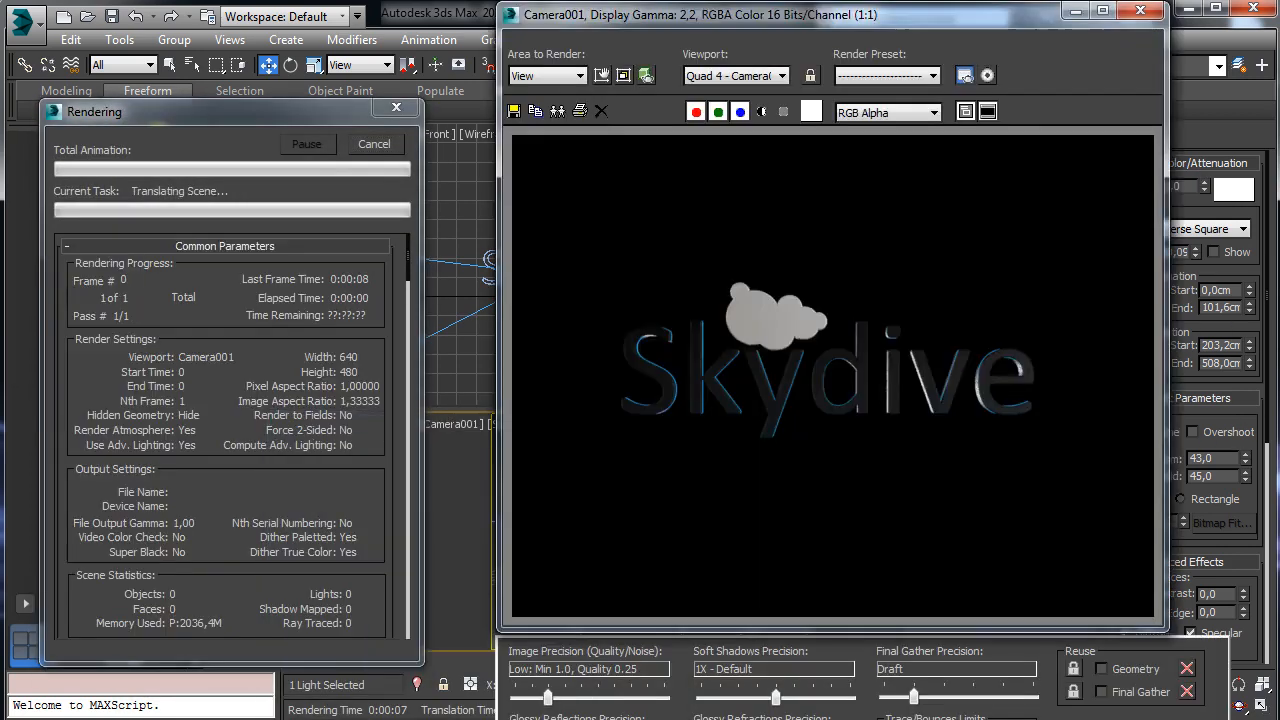
left_click(1074, 12)
Save the scene and create a sphere of about 861 cm radius centred on the Skydive logo in the front view.
key("ctrl+s")
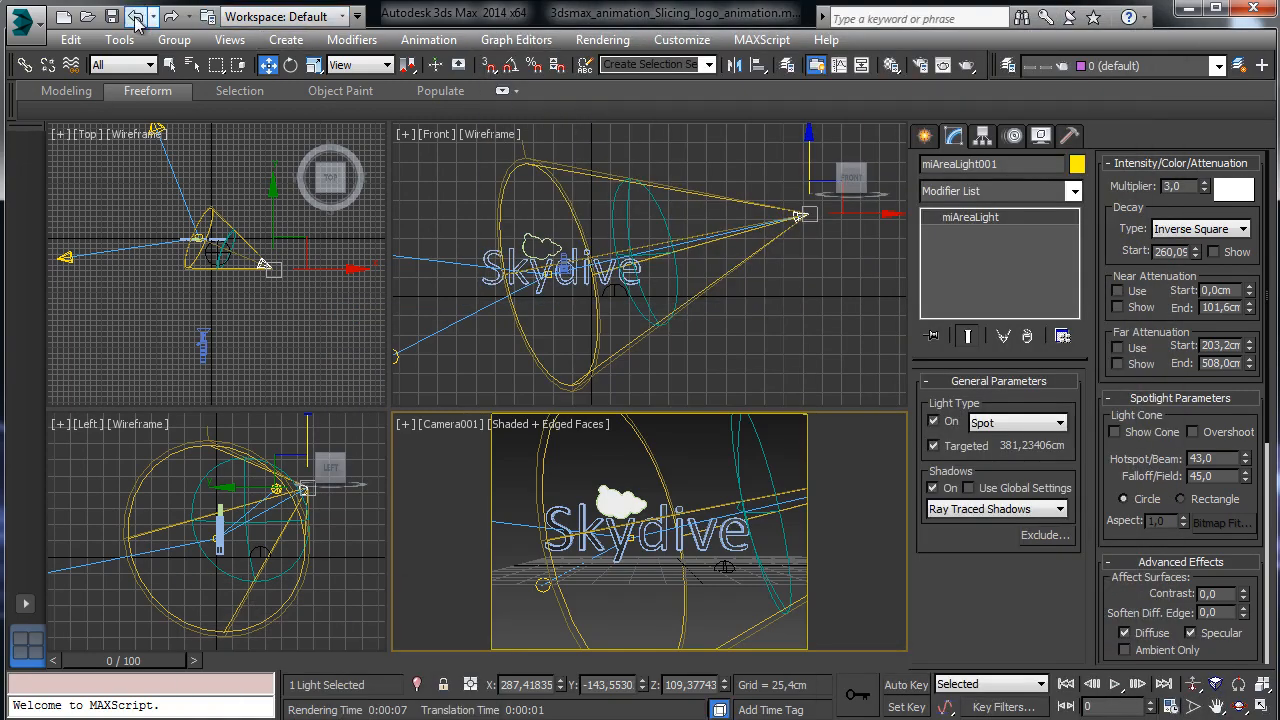
left_click(925, 136)
left_click(980, 196)
left_click(980, 196)
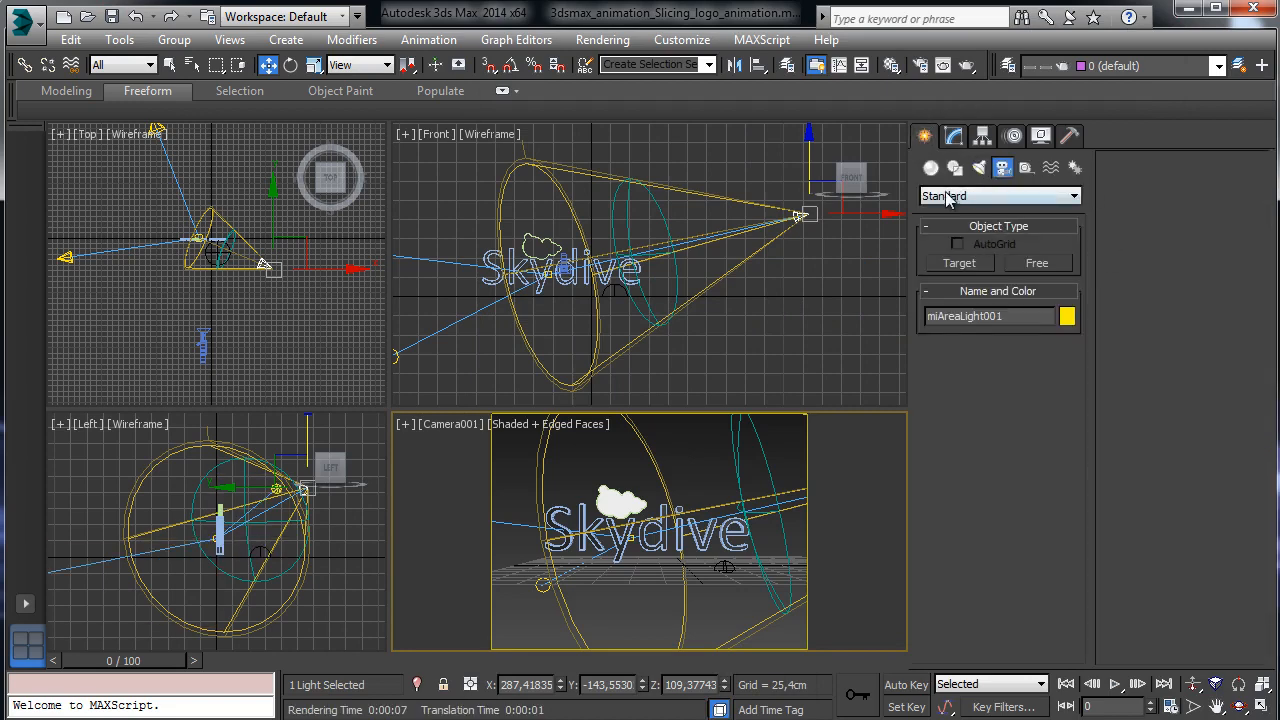
left_click(931, 168)
left_click(963, 197)
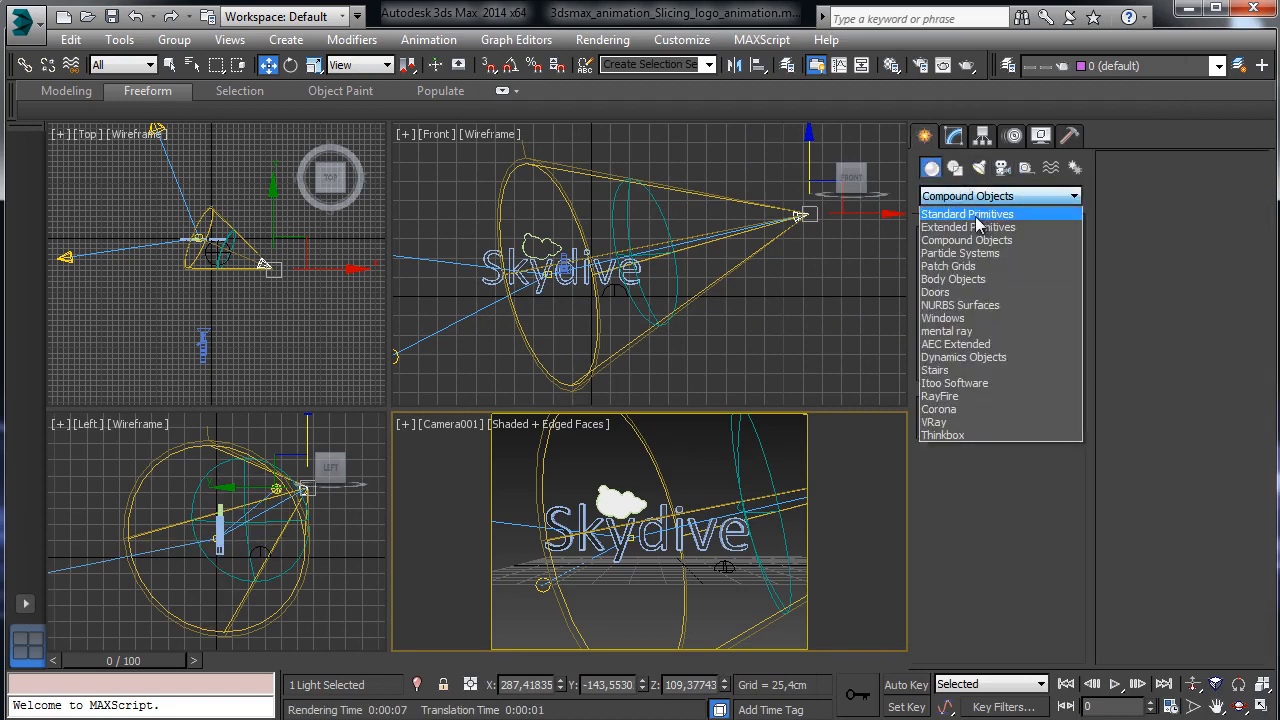
left_click(965, 209)
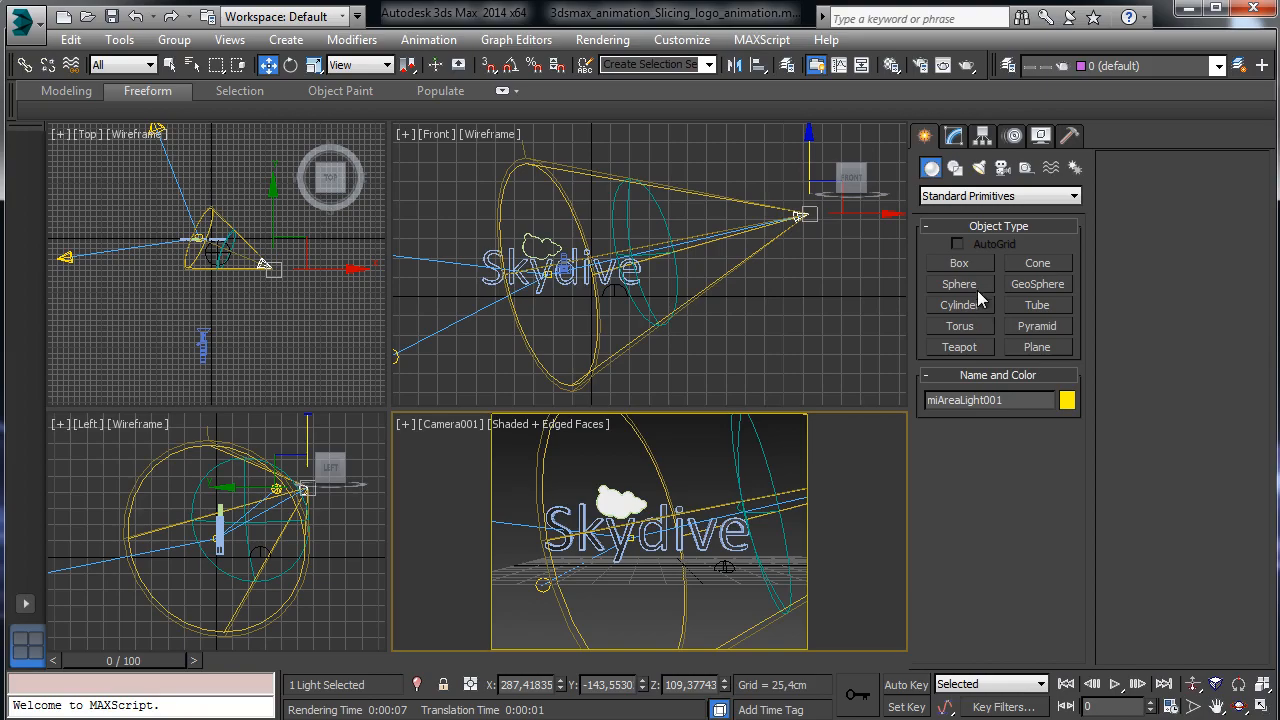
left_click(960, 285)
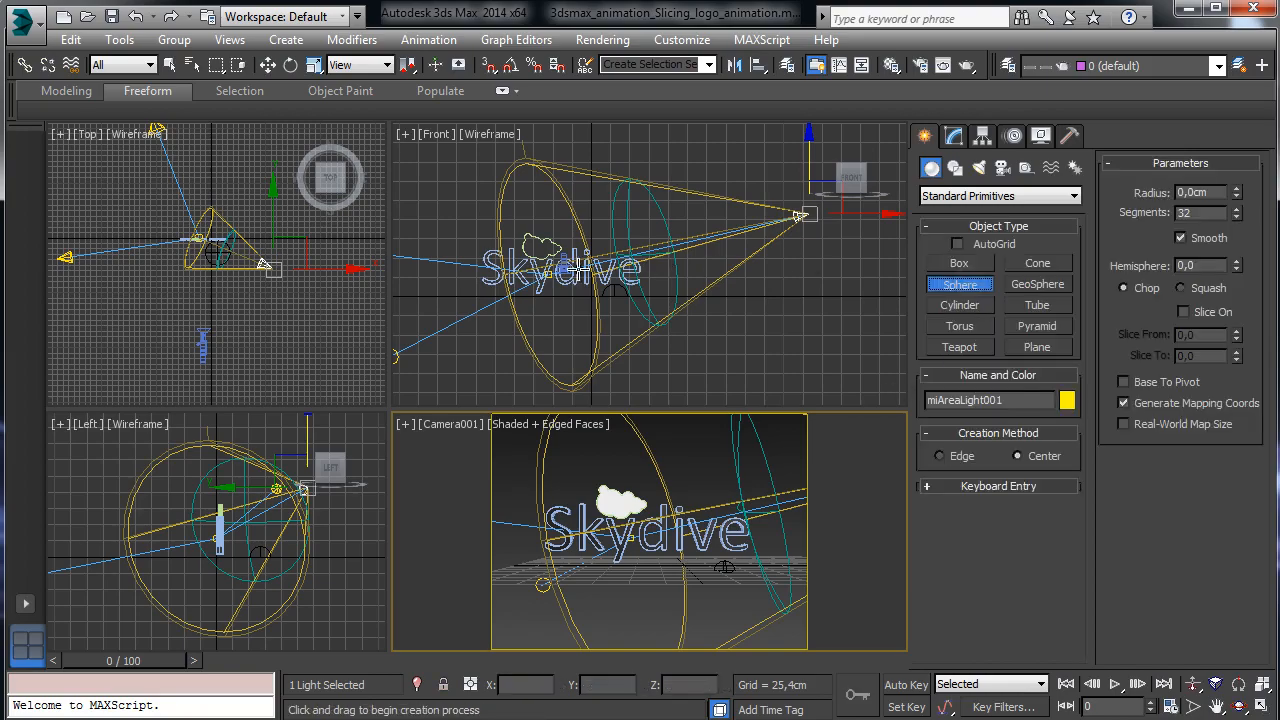
left_click_drag(566, 270, 880, 380)
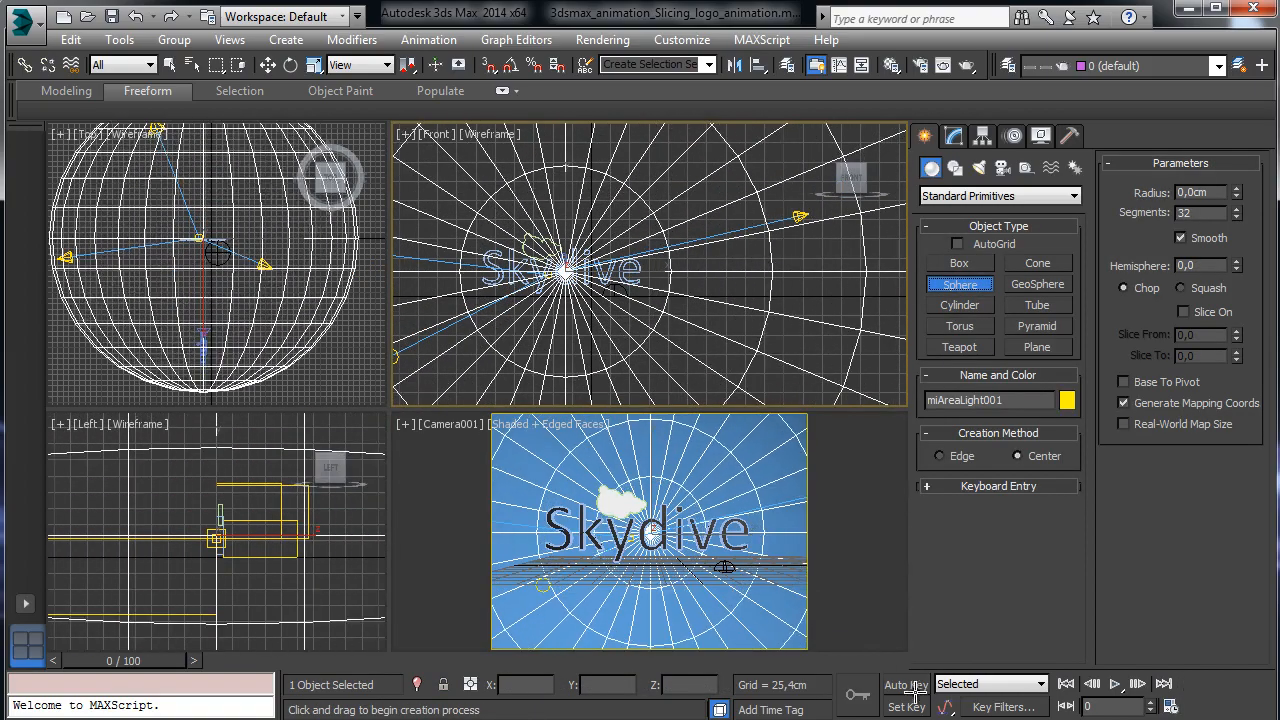
left_click(510, 460)
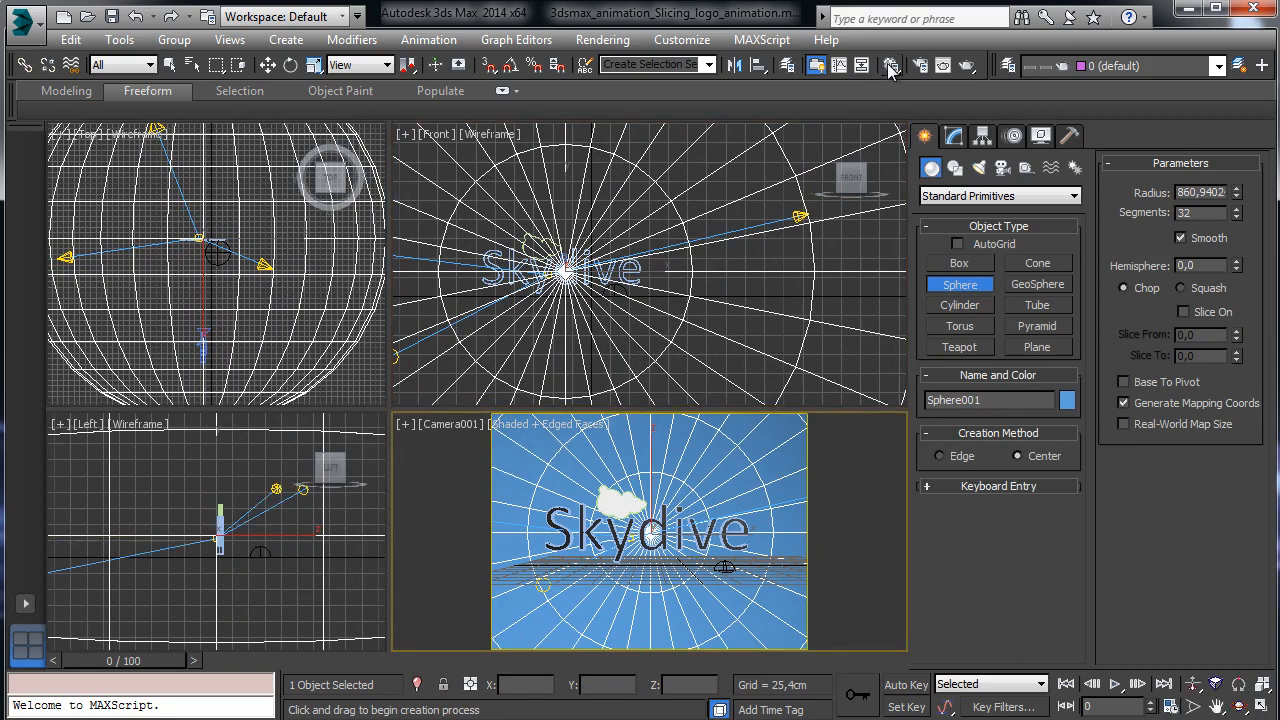
Test-render the camera view with the sphere in the scene and cancel the render partway through.
left_click(968, 65)
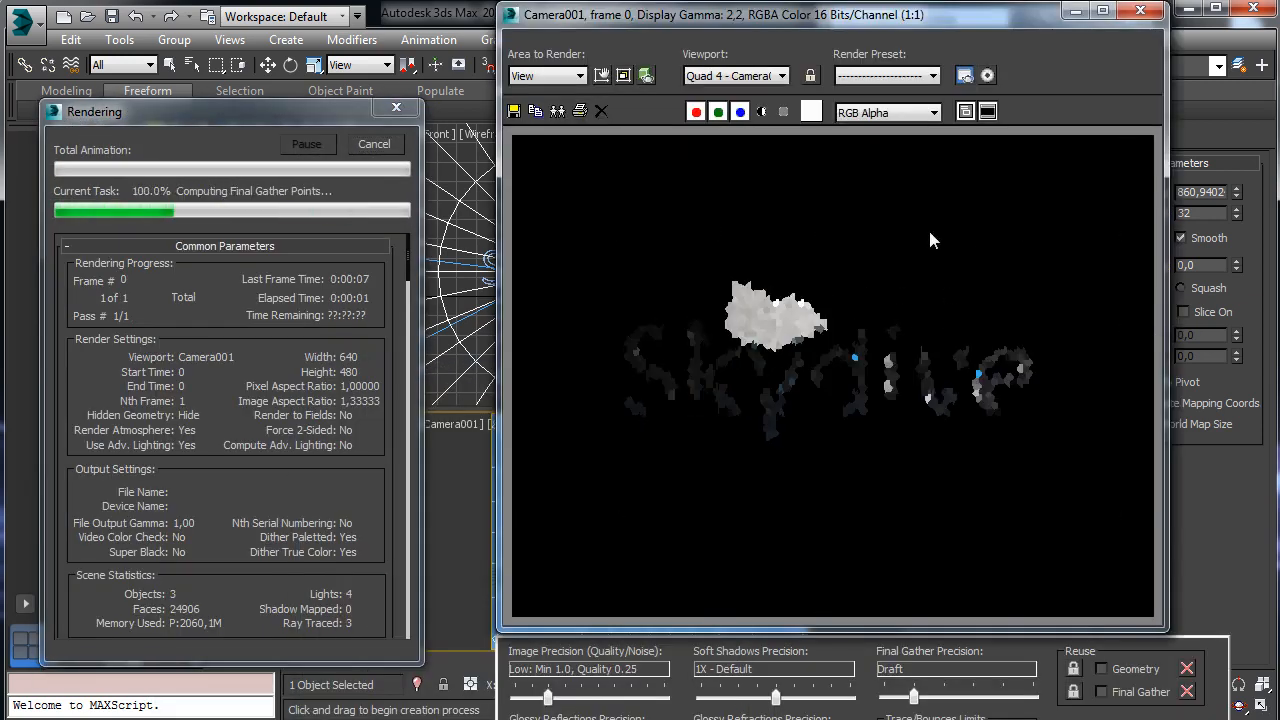
left_click(386, 150)
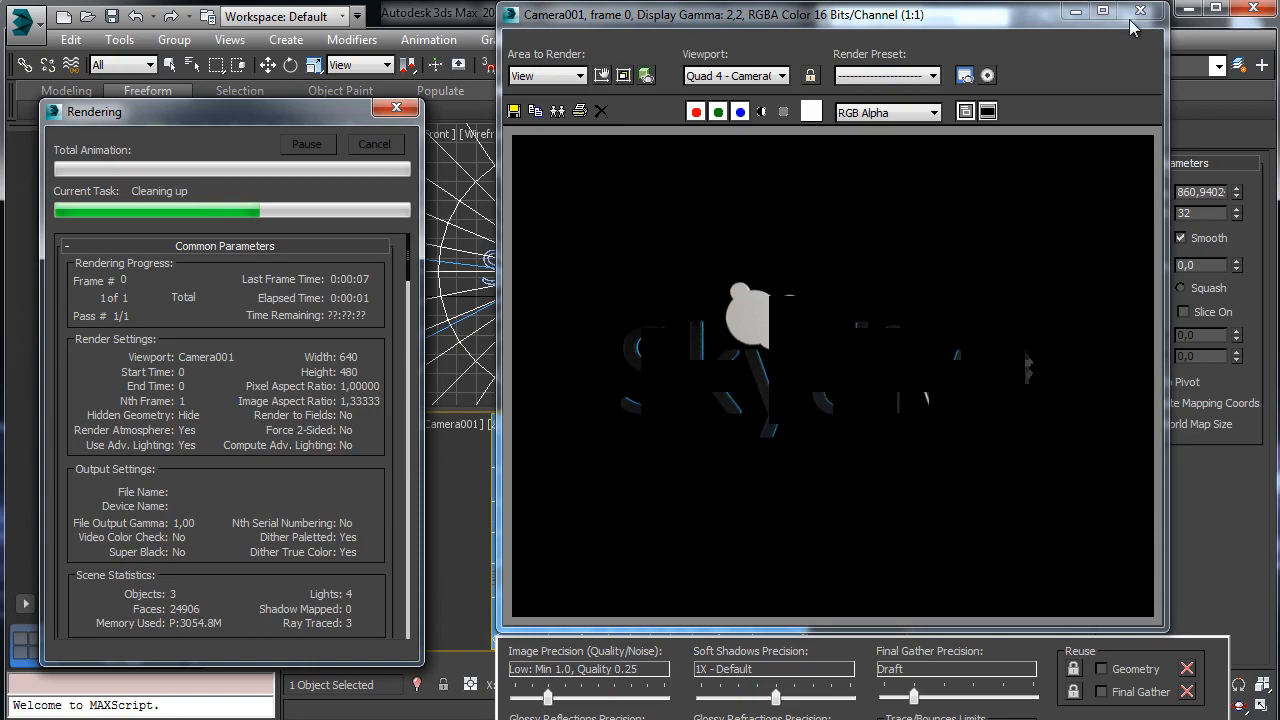
left_click(1075, 12)
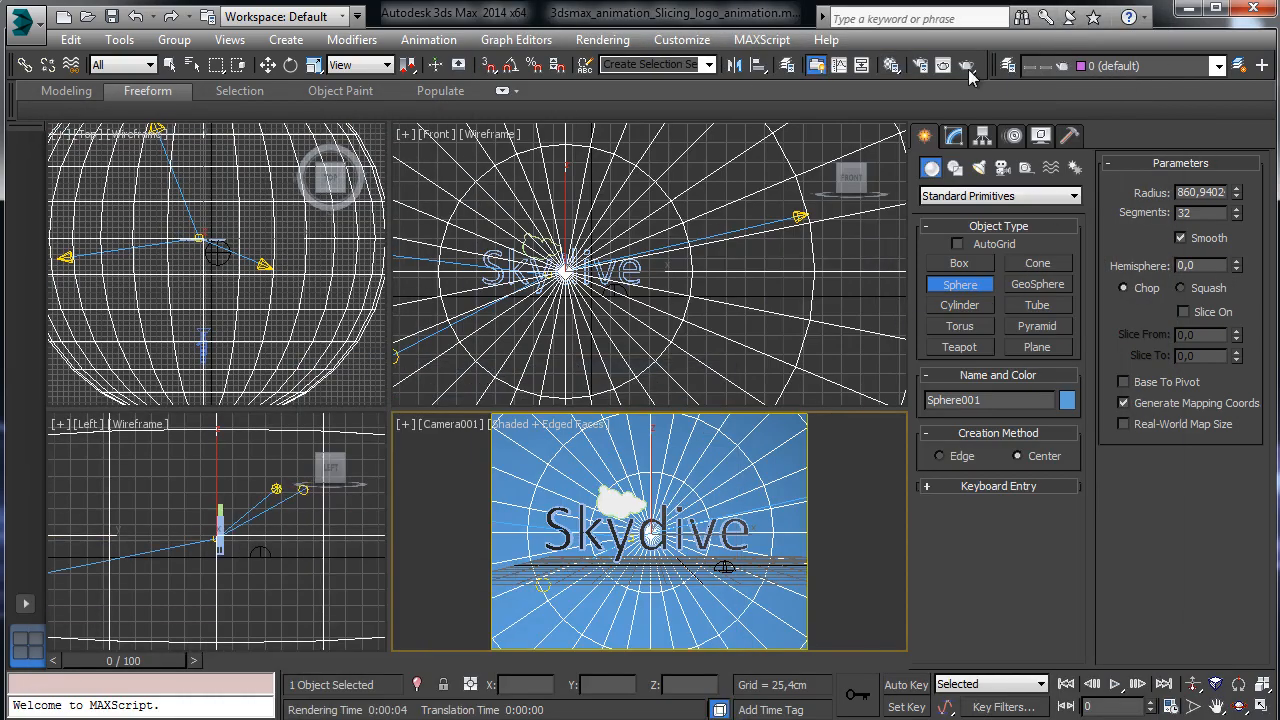
Open the Material Editor beside the viewports and set the new sphere's segments to 80.
left_click(891, 65)
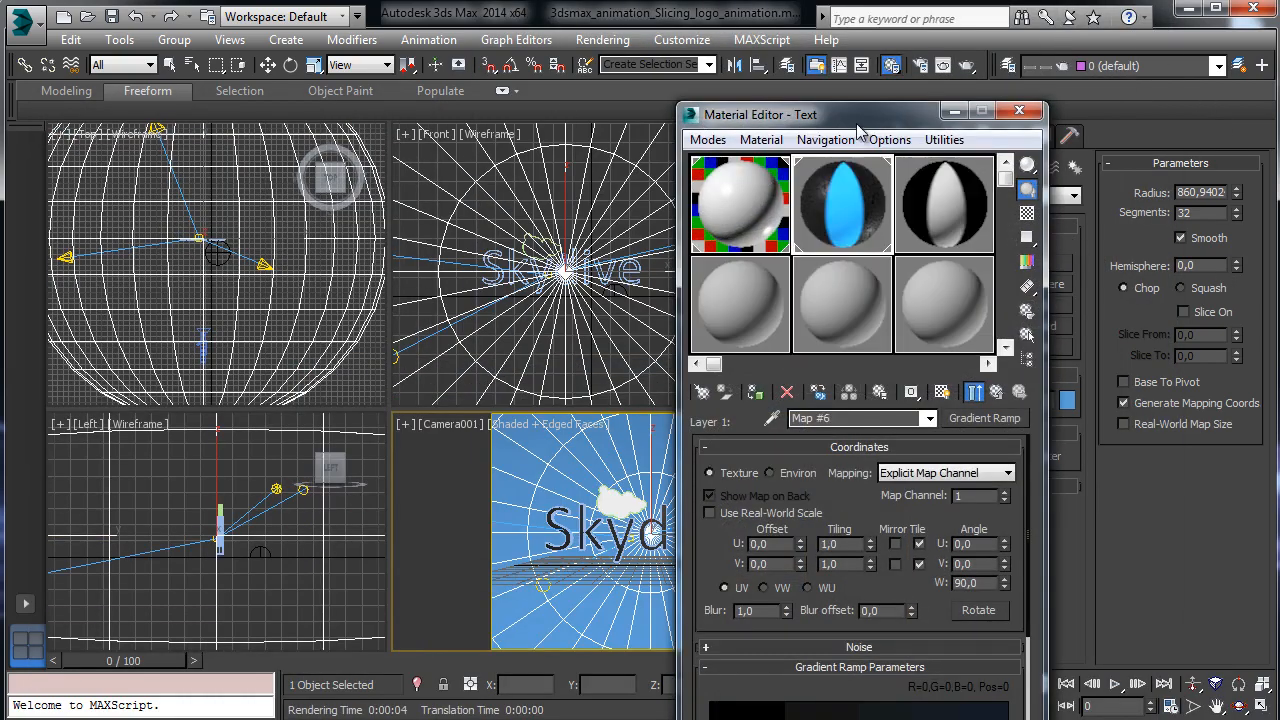
left_click_drag(861, 118, 264, 75)
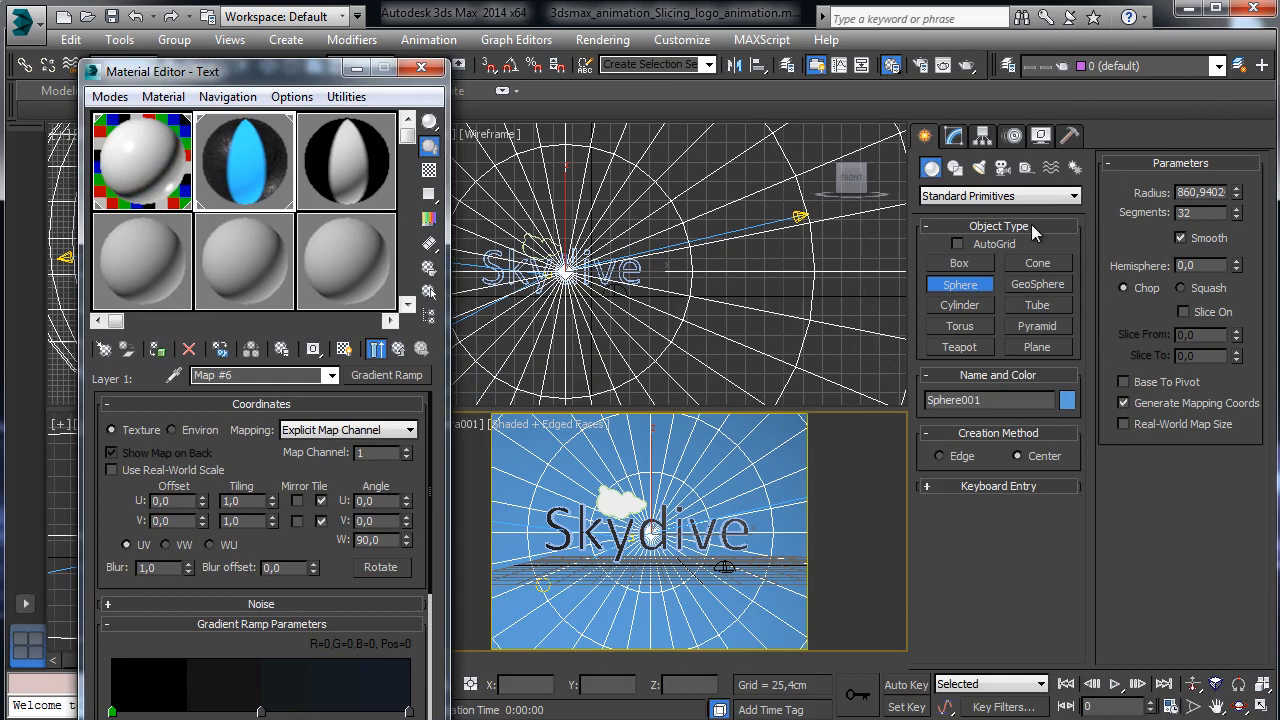
double_click(1200, 214)
type("80")
key("Return")
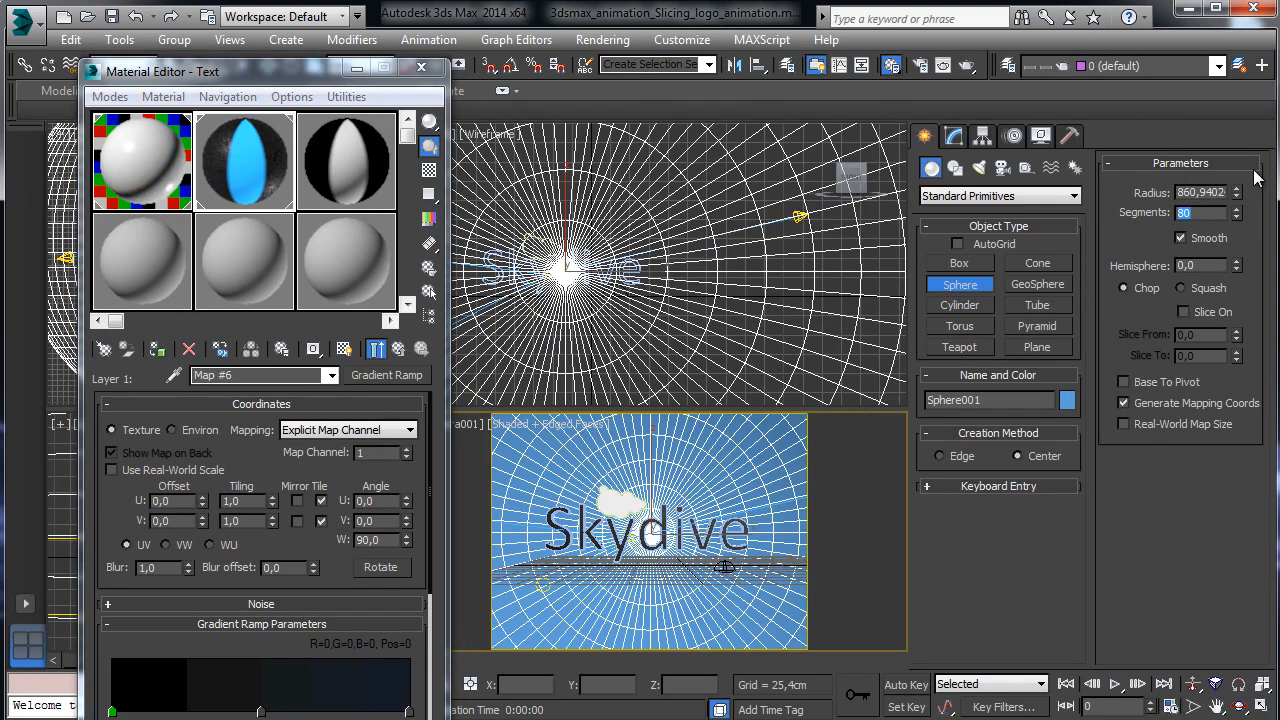
Name an unused material "Environment base" and assign it to the sphere.
left_click(163, 274)
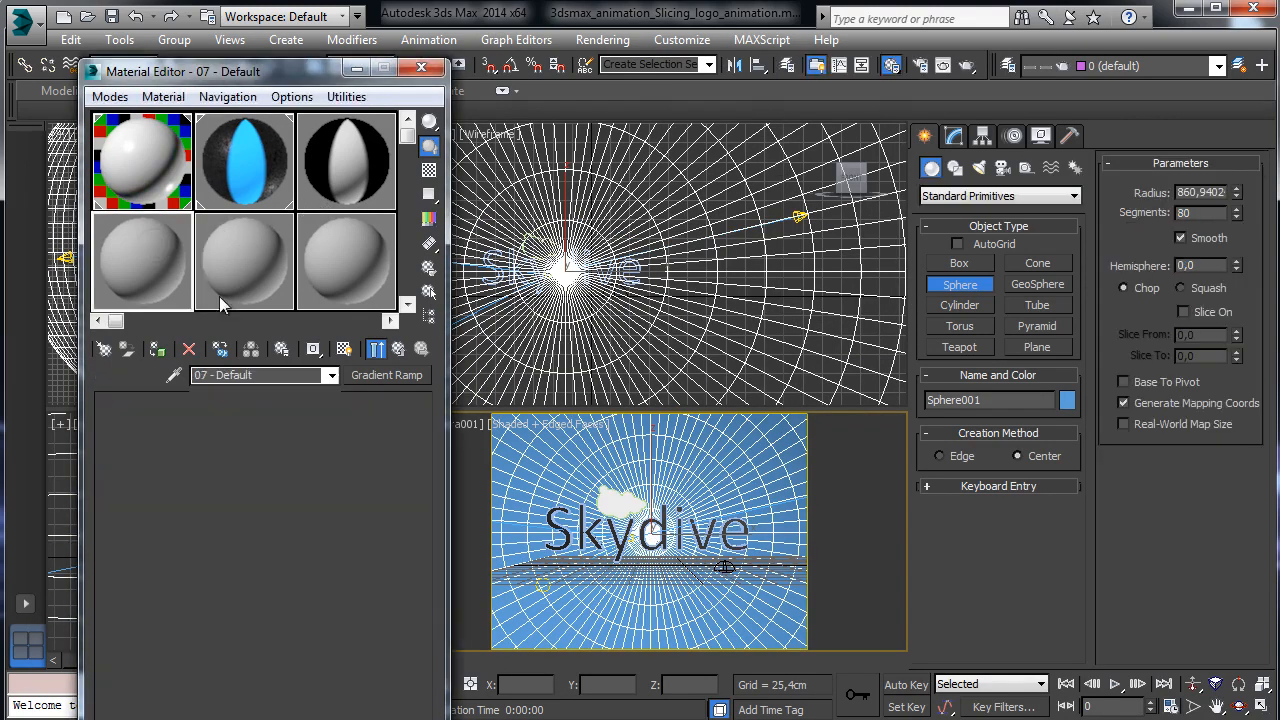
left_click(272, 374)
type("Enviro")
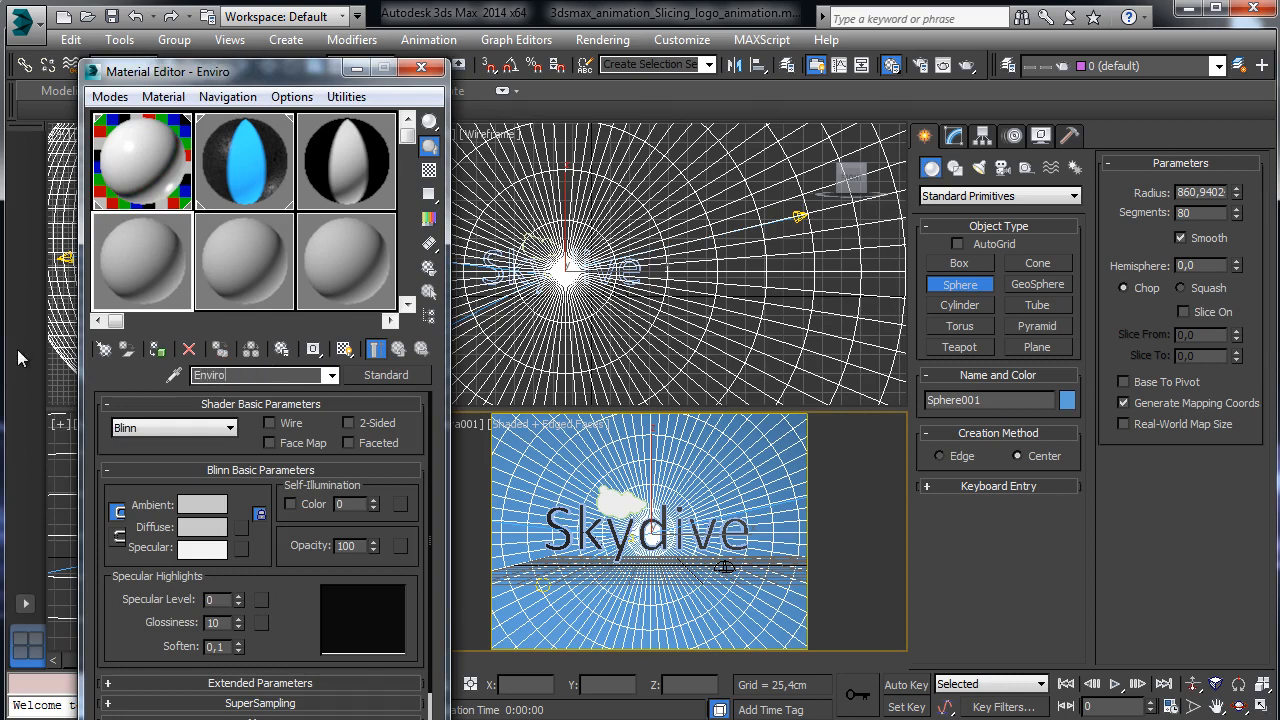
type("nment base7")
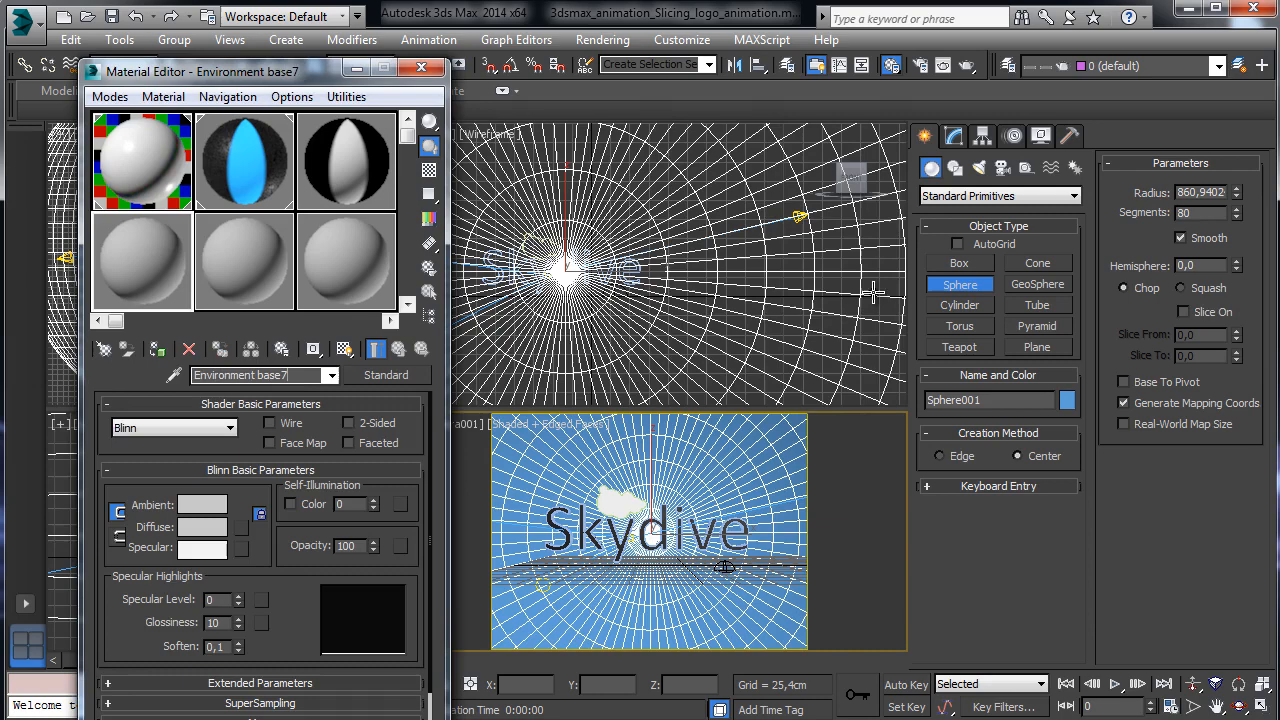
key("BackSpace")
left_click(158, 351)
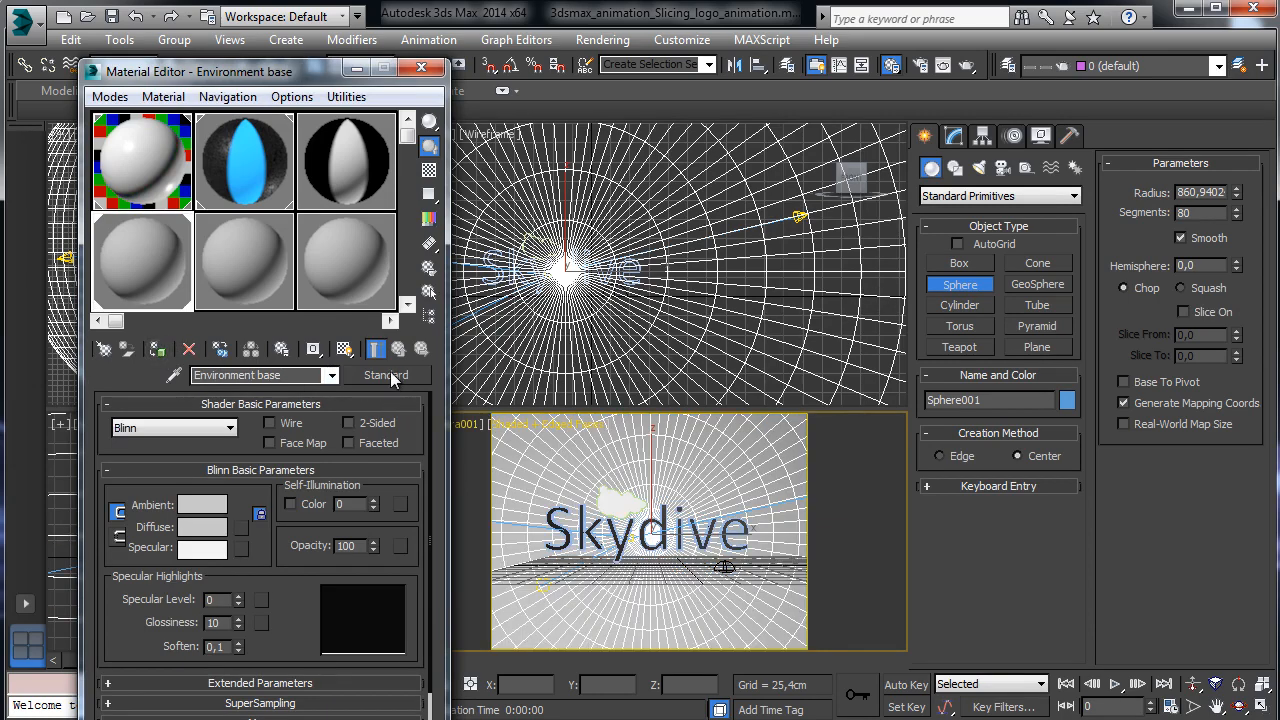
Change the Environment base material to the Arch & Design type and set its reflectivity to 0.
left_click(393, 376)
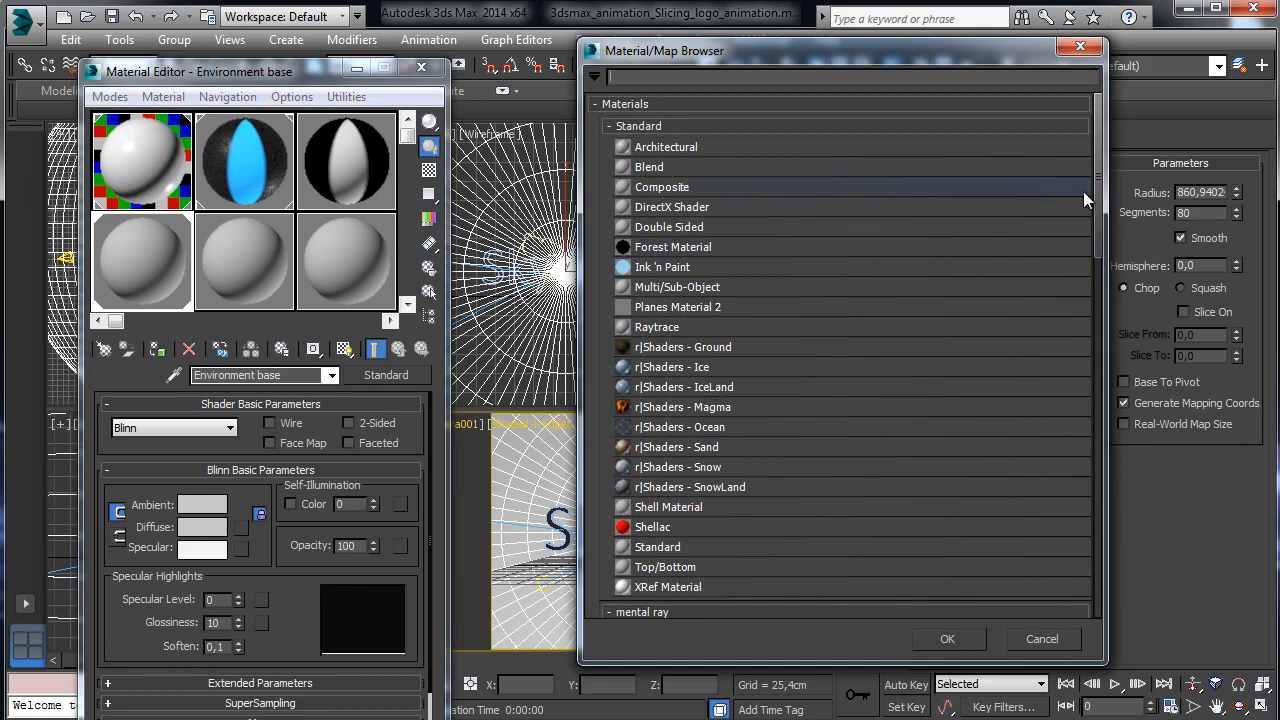
left_click_drag(1100, 192, 1068, 159)
scroll(857, 337, "down", 5)
double_click(857, 337)
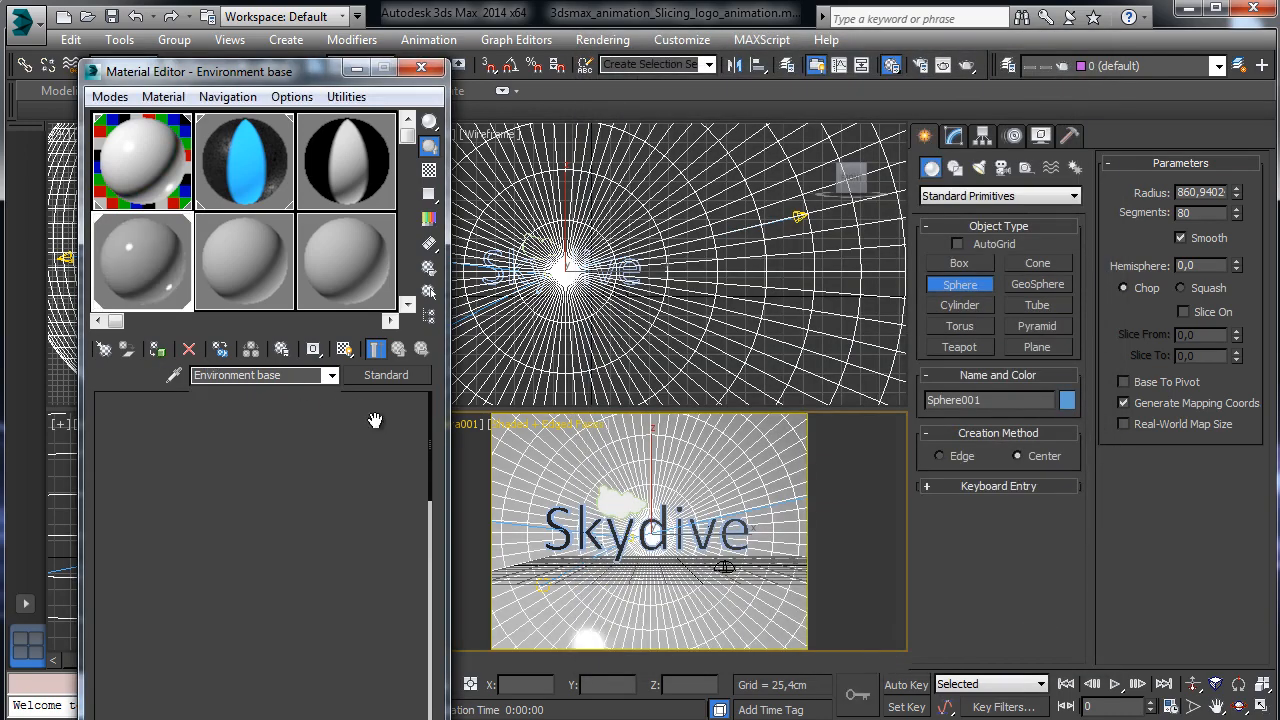
right_click(241, 595)
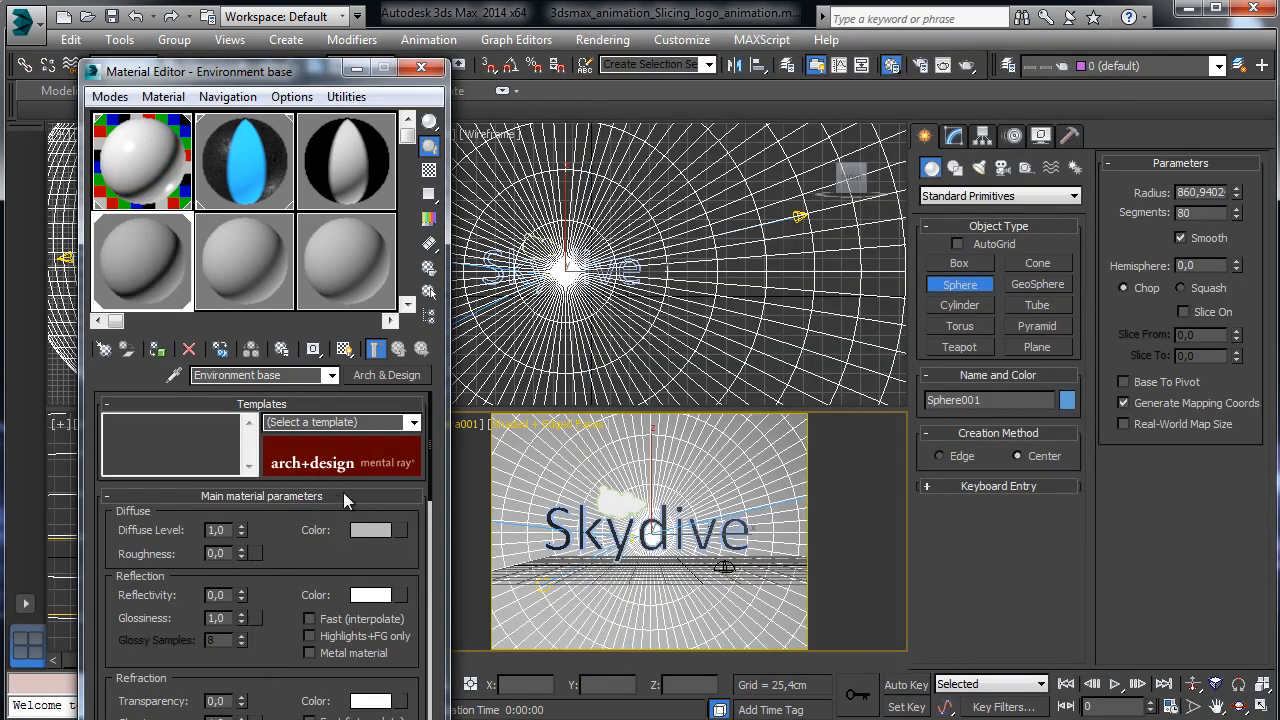
Add a Gradient Ramp map to the diffuse colour of the Environment base material.
left_click(401, 530)
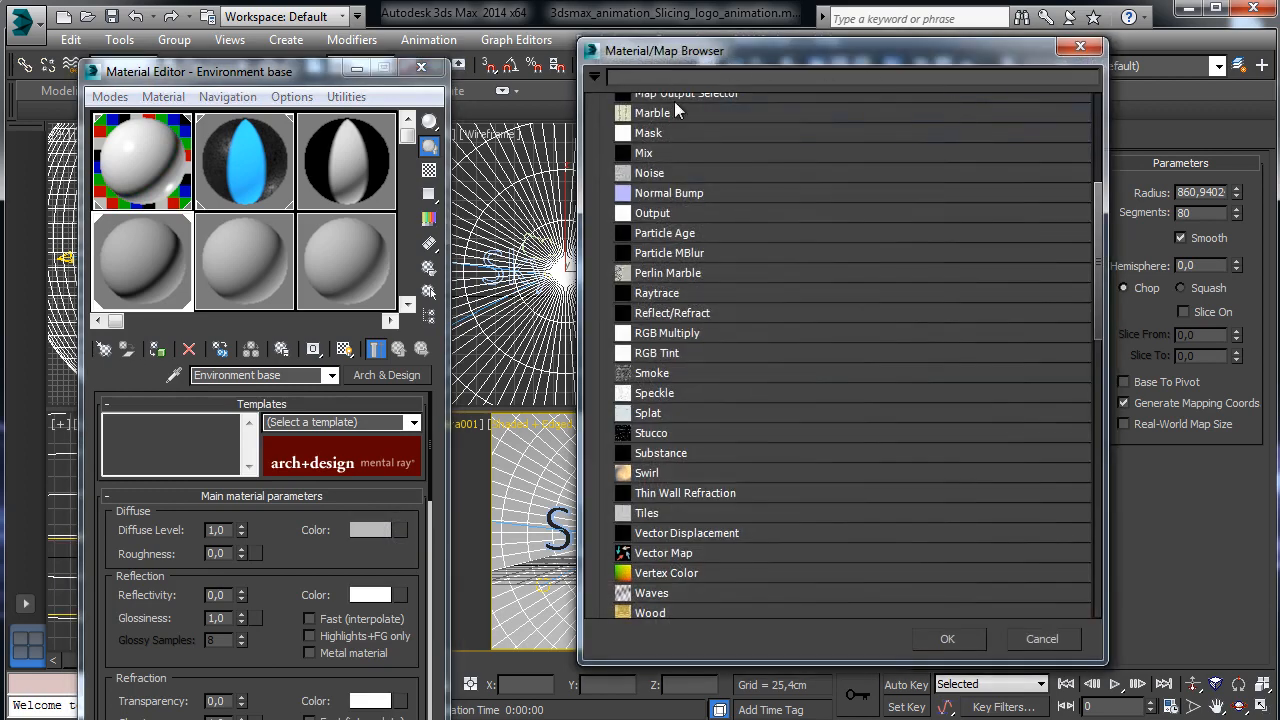
left_click_drag(1096, 229, 1073, 163)
double_click(660, 293)
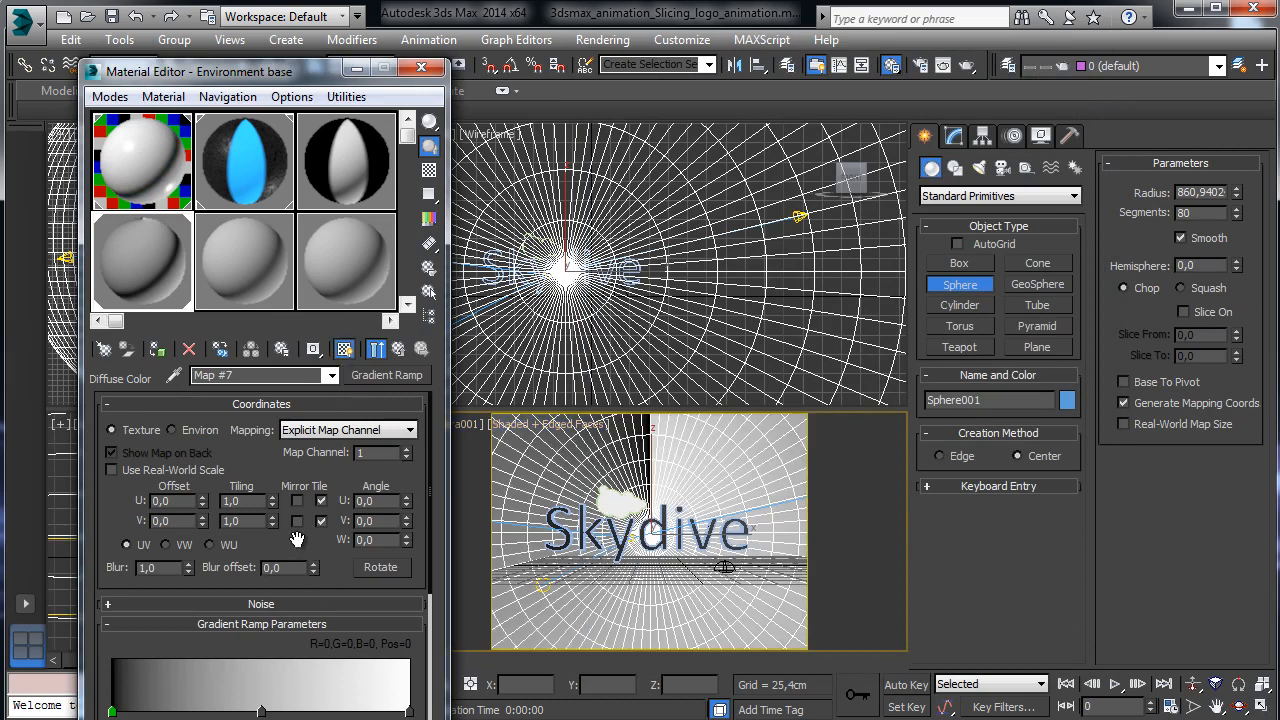
Set the gradient ramp's start flag to a greyish blue with red 55, green 65 and blue 95.
scroll(297, 540, "down", 4)
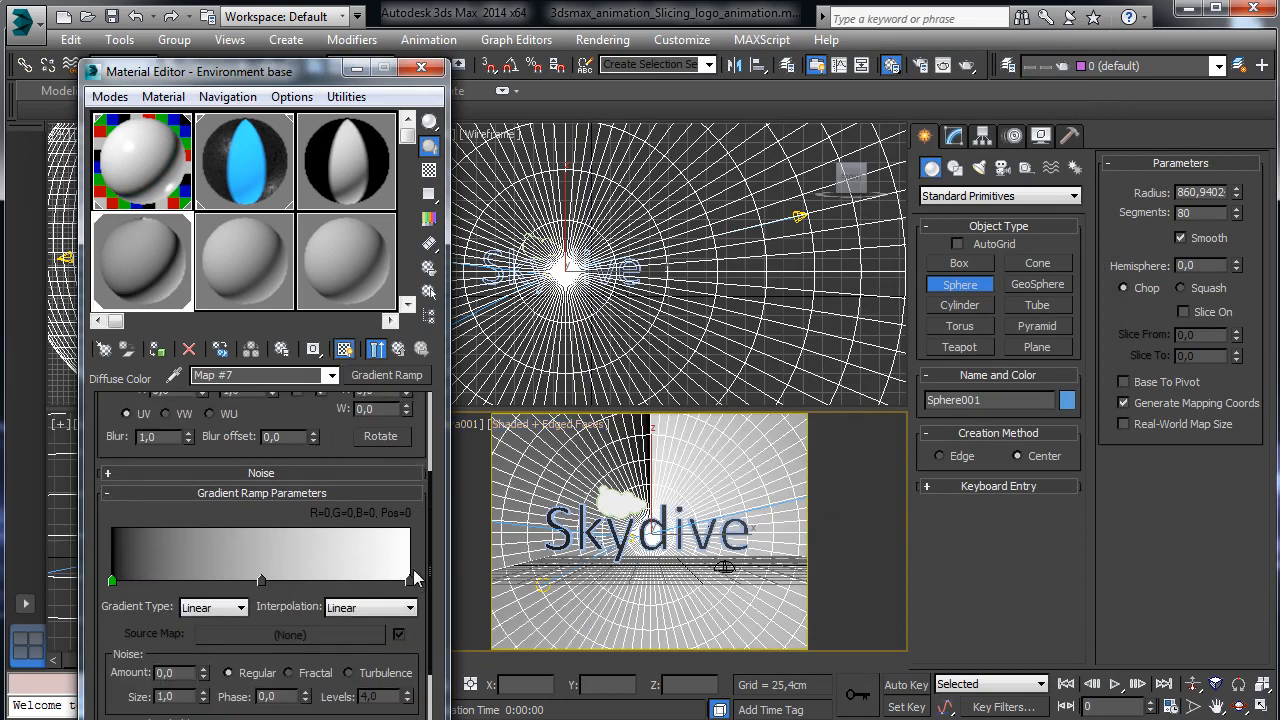
double_click(111, 579)
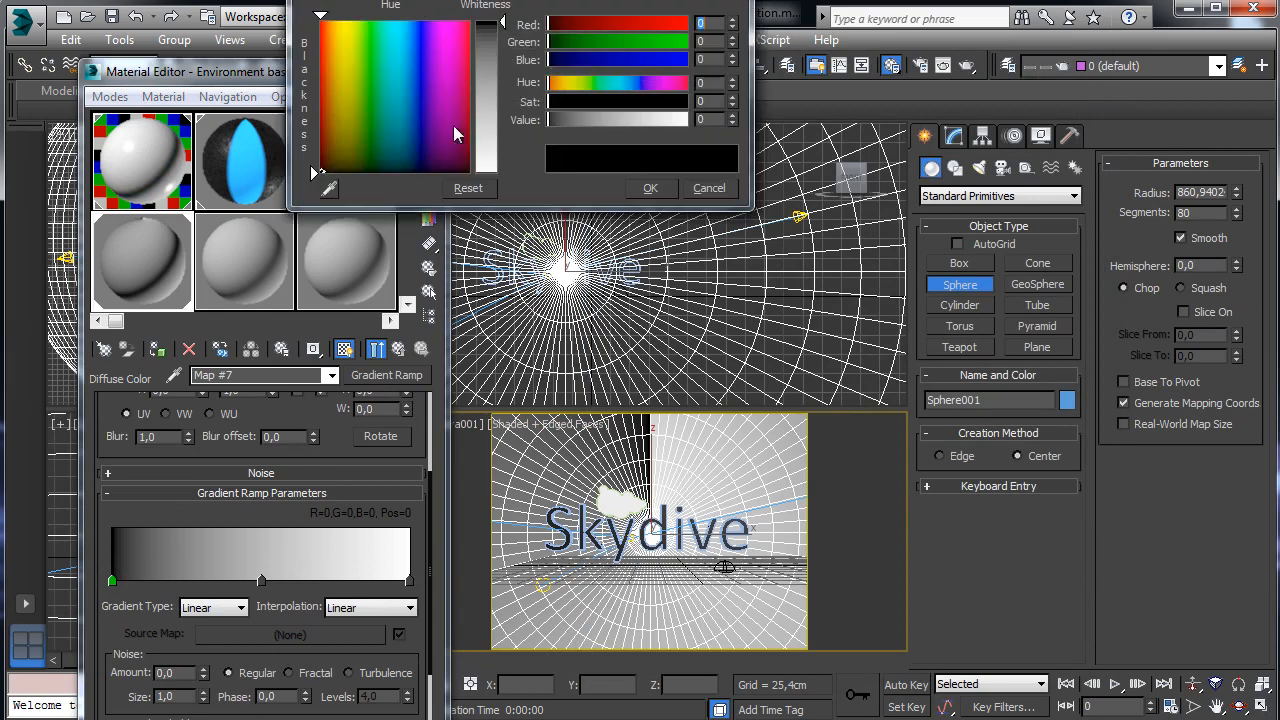
left_click(399, 159)
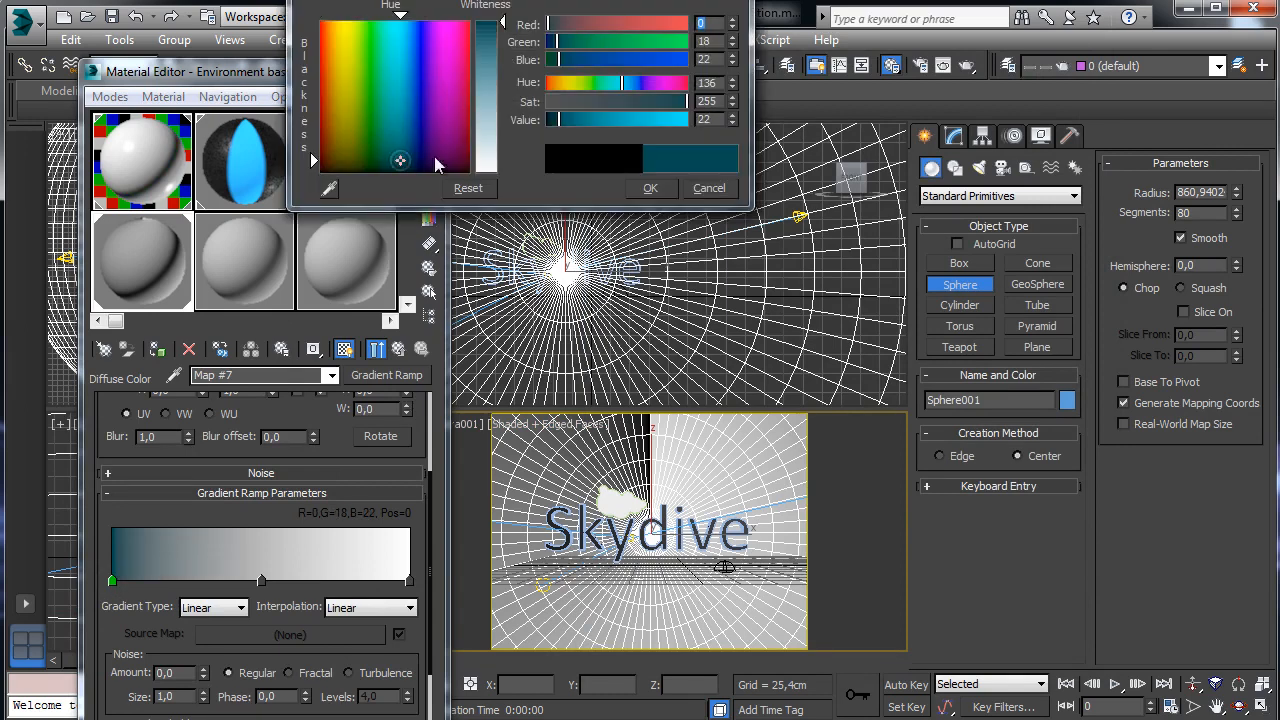
left_click(575, 101)
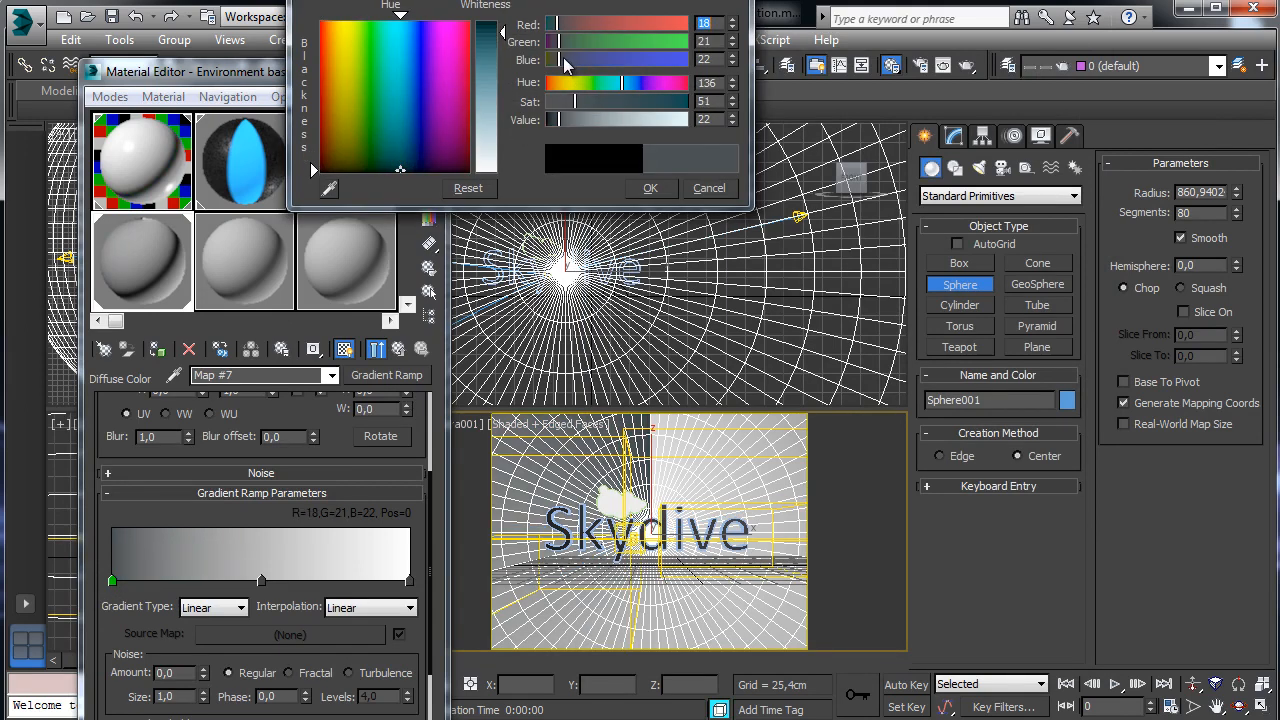
left_click(566, 63)
left_click(599, 118)
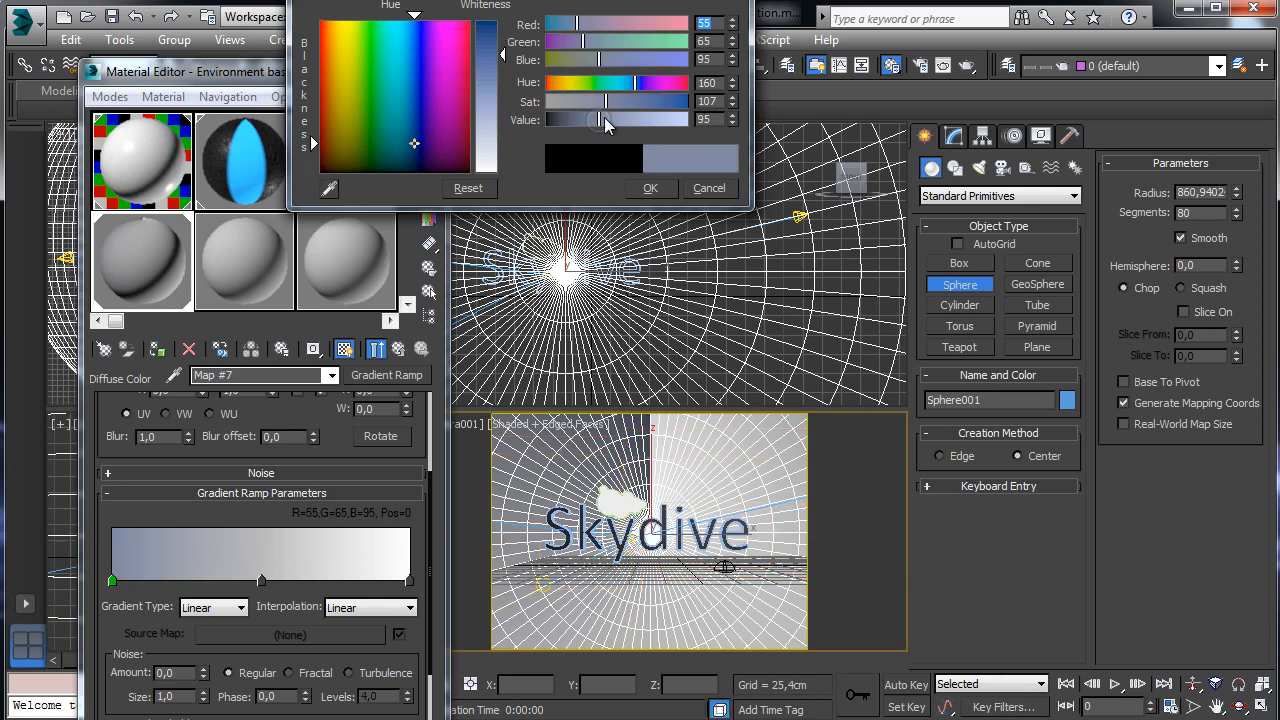
left_click(650, 188)
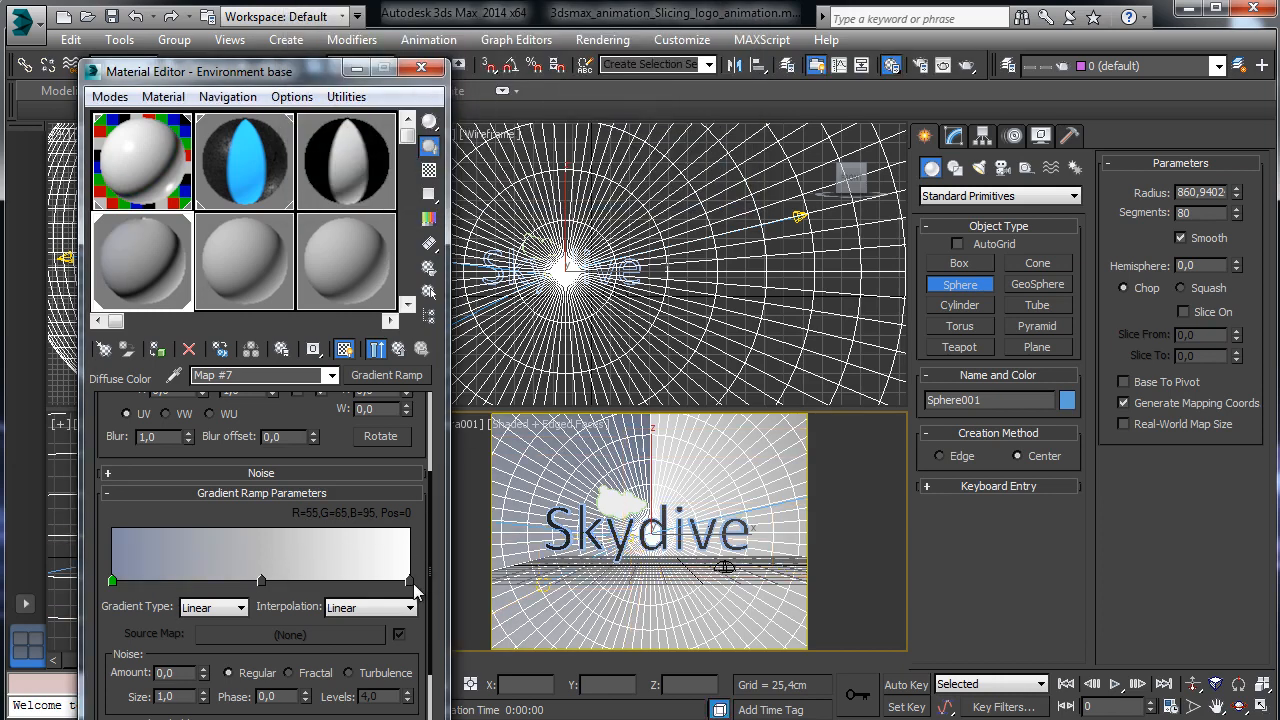
Move the gradient's middle flag to position 49 and set the gradient type to Radial.
left_click(259, 579)
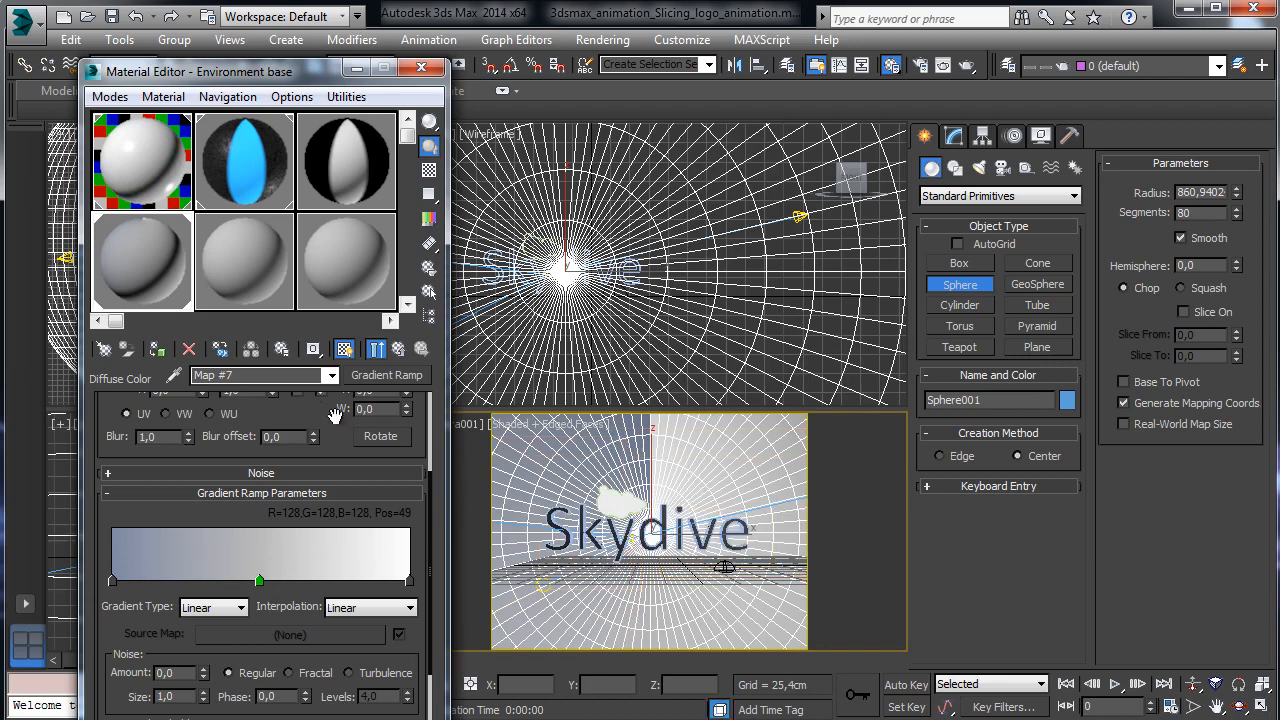
scroll(346, 430, "up", 2)
scroll(300, 480, "down", 4)
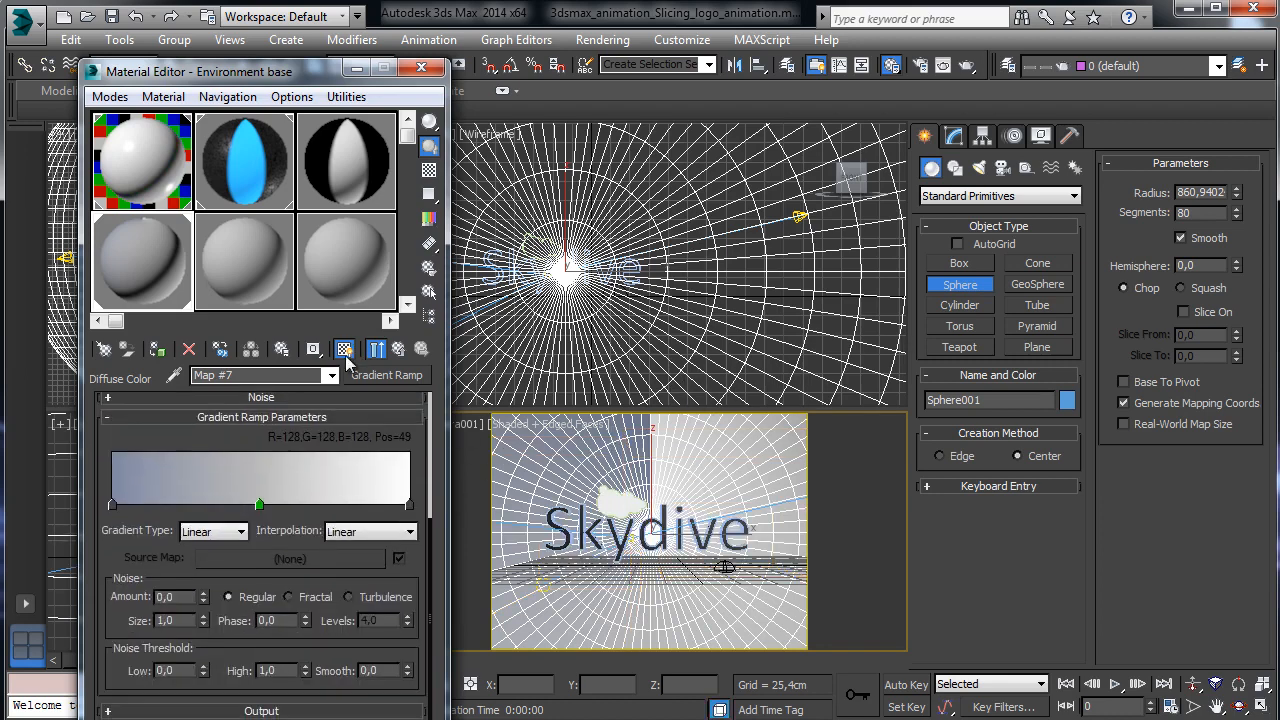
left_click(224, 536)
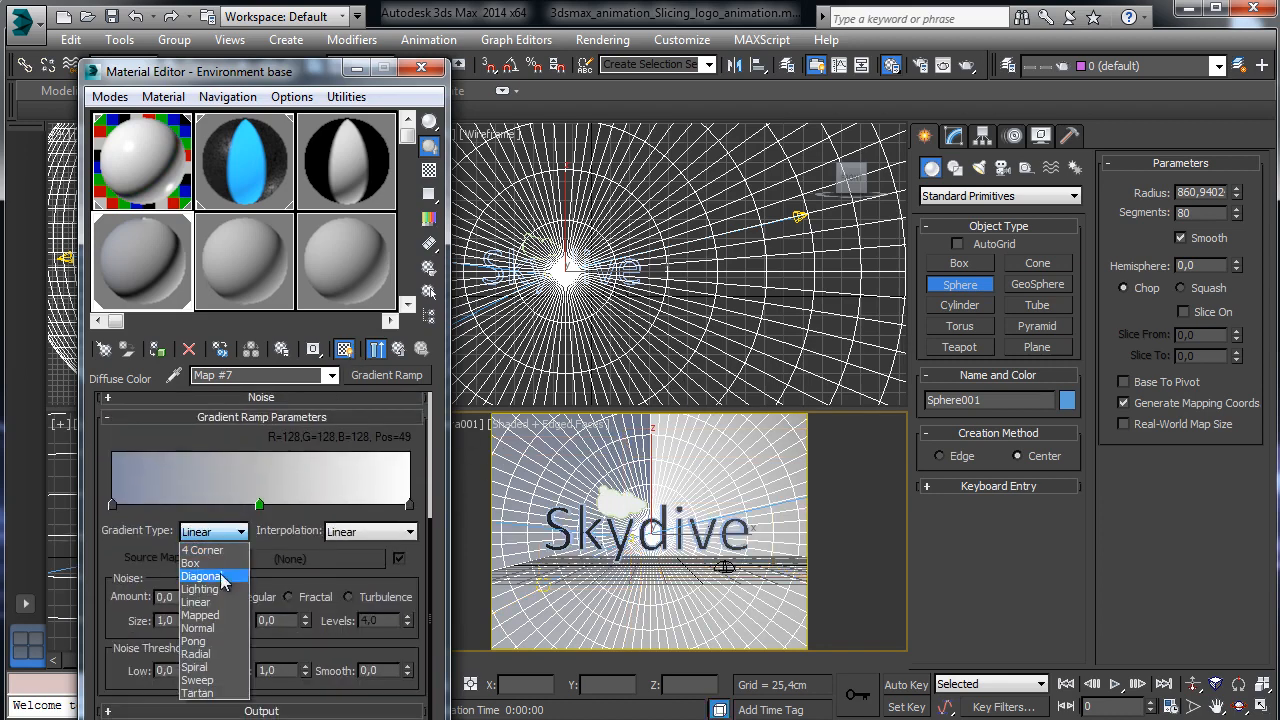
left_click(235, 653)
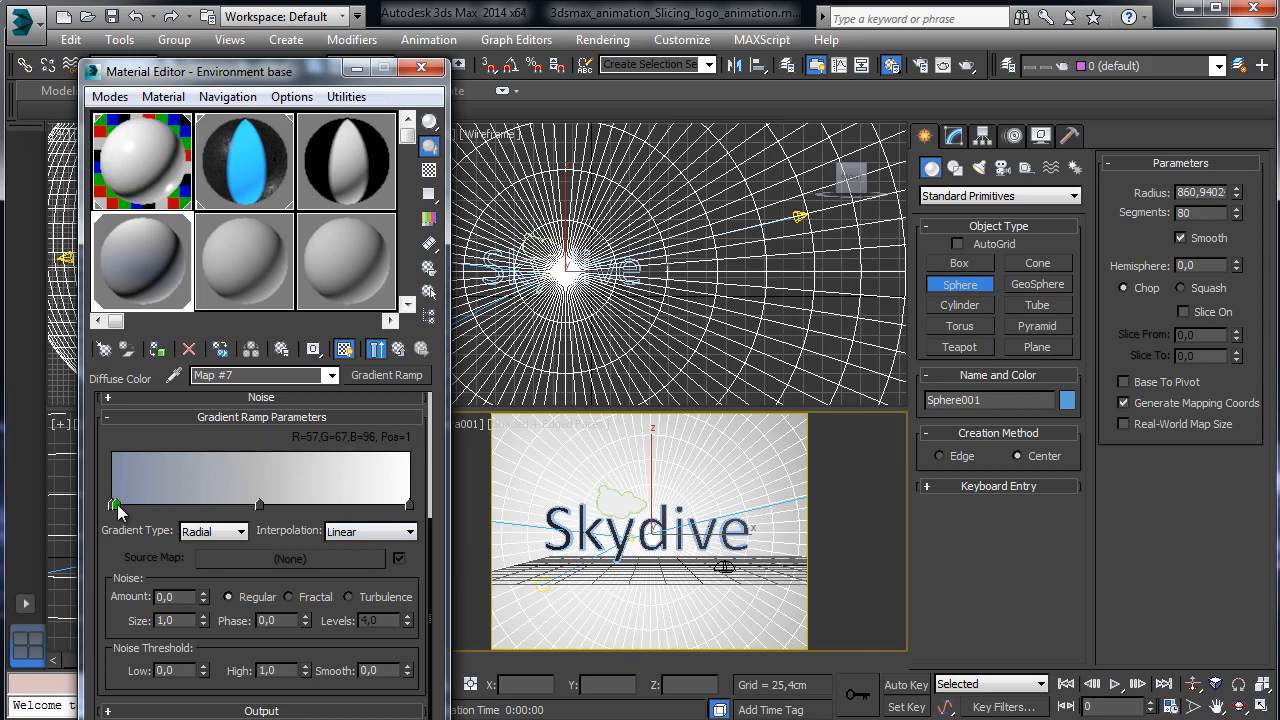
left_click(175, 504)
right_click(175, 504)
left_click(220, 597)
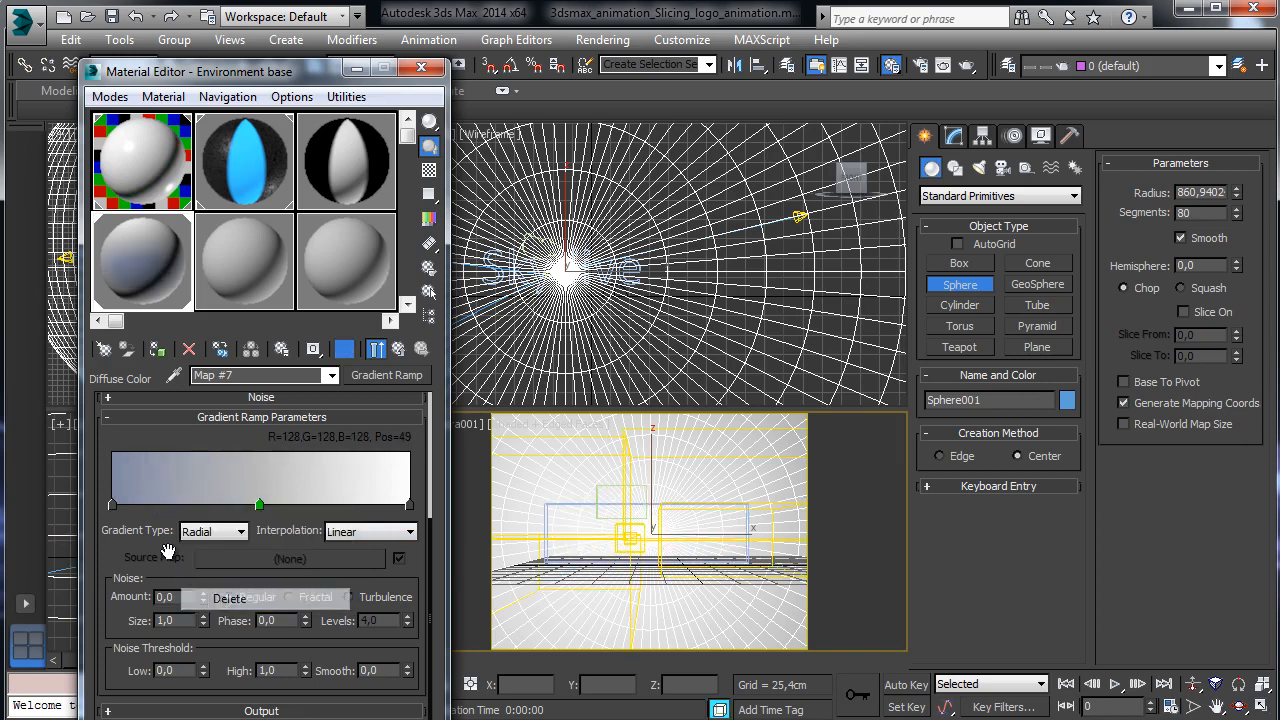
Copy the gradient ramp's start flag colour to its end flag.
left_click(112, 505)
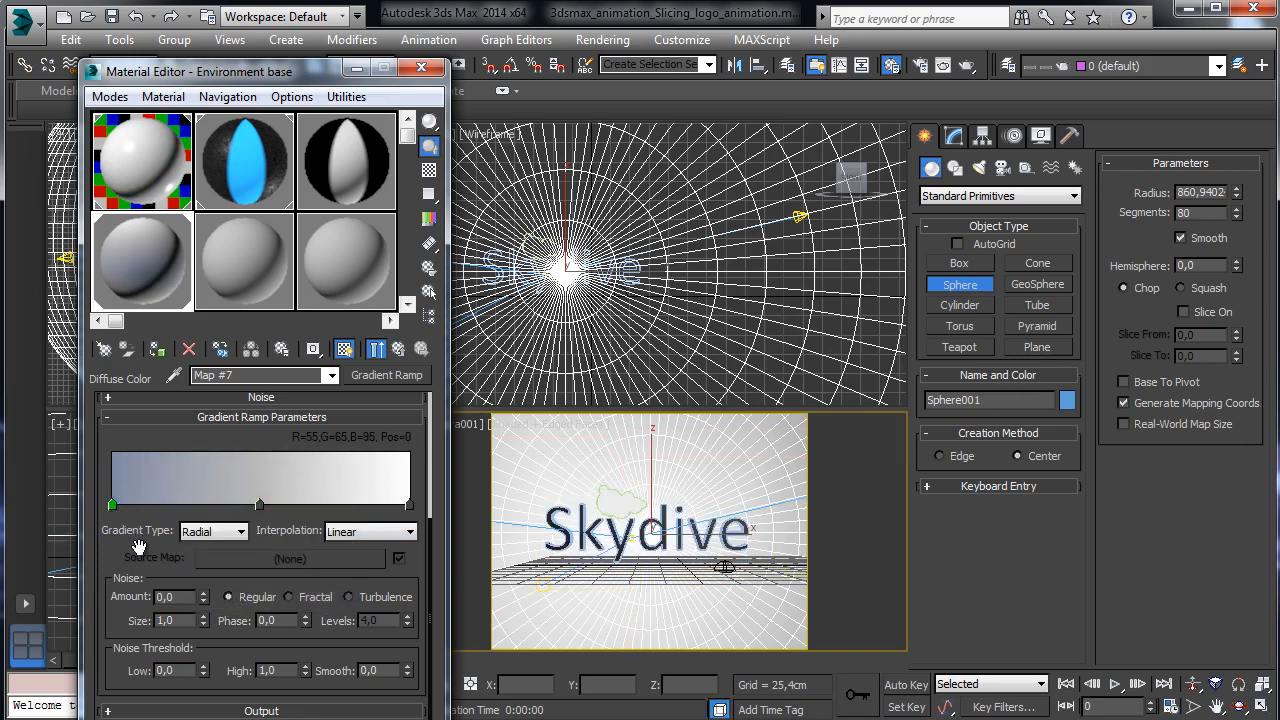
right_click(112, 506)
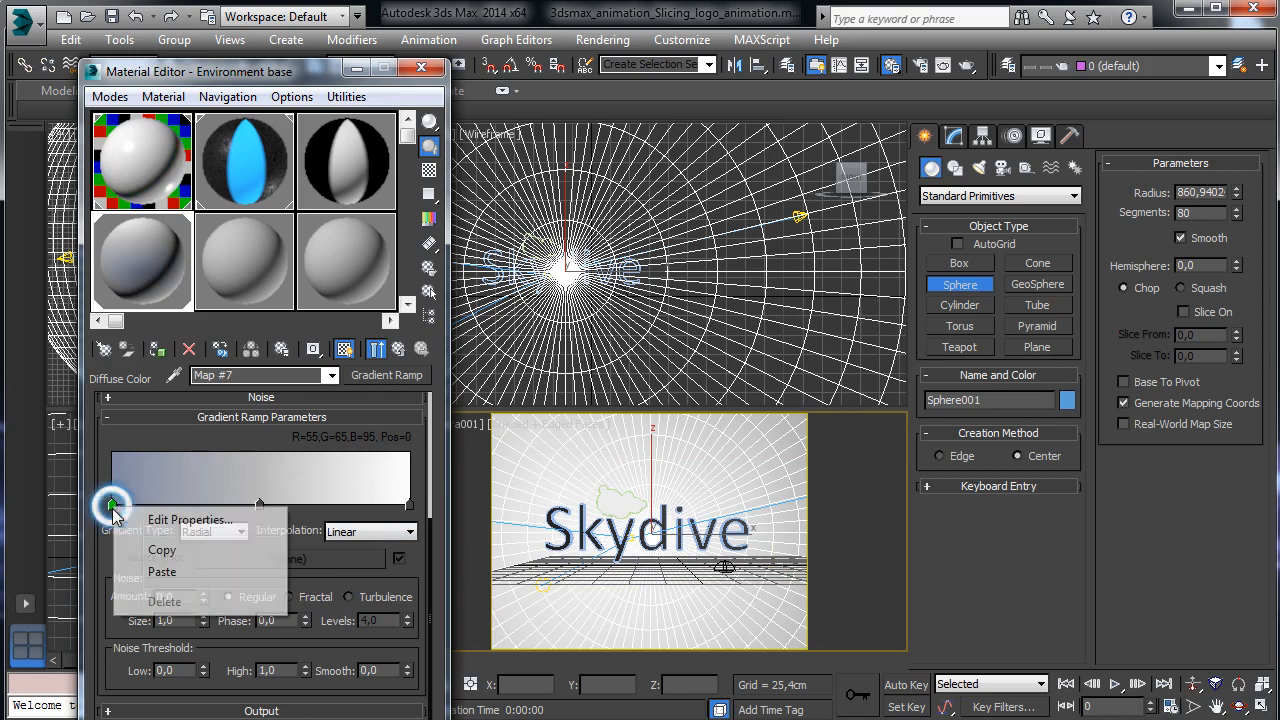
left_click(162, 550)
left_click(409, 505)
right_click(409, 505)
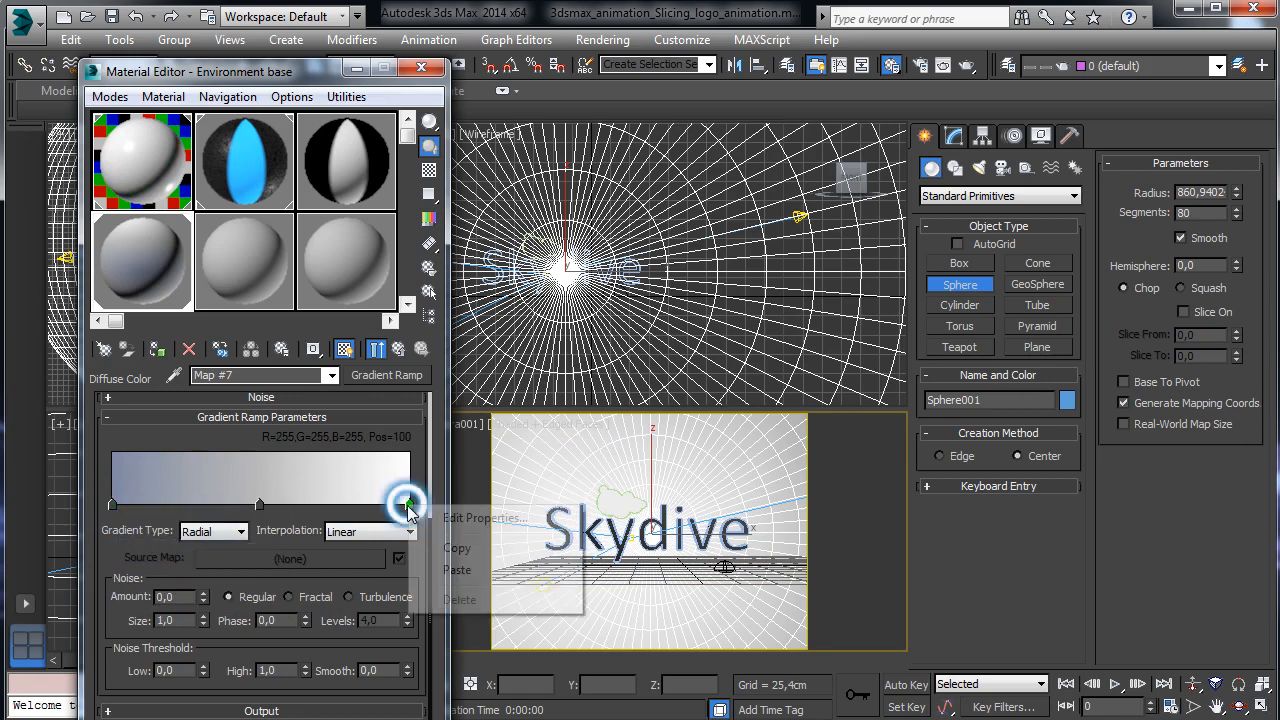
left_click(457, 570)
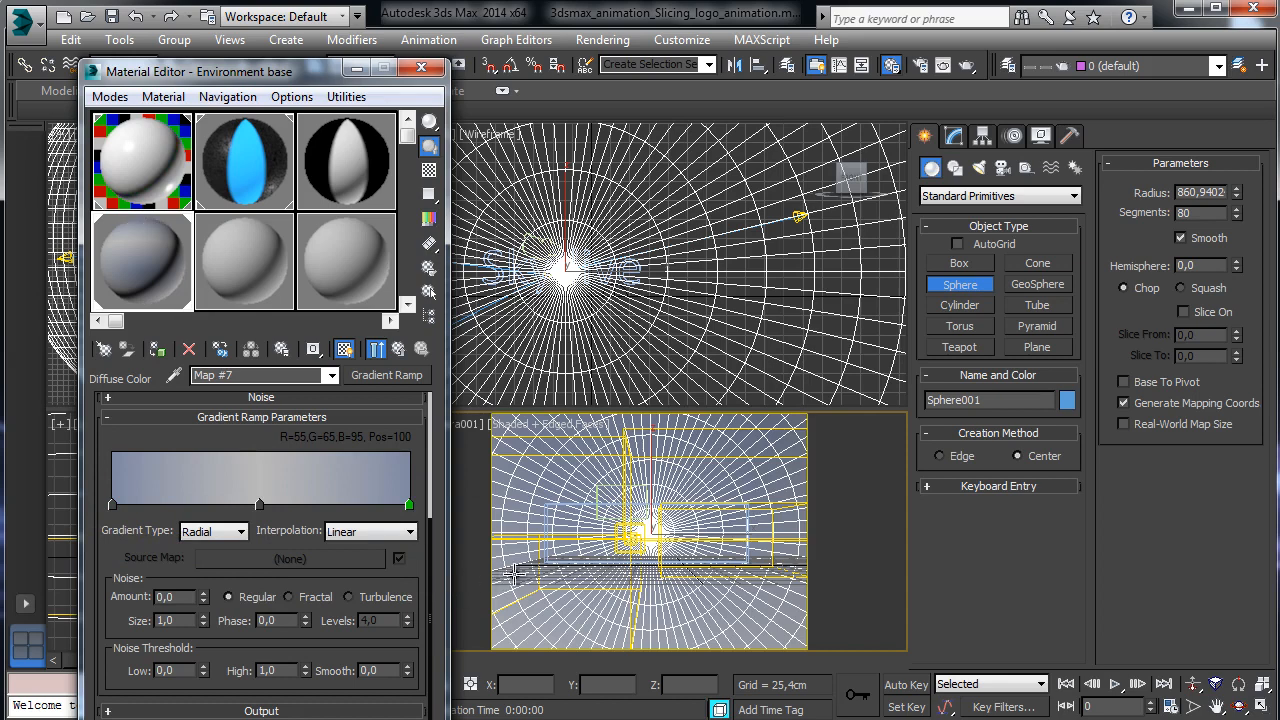
Set the gradient's middle flag to a light grey with RGB values of 220, and test-render the camera view.
left_click(258, 505)
double_click(259, 505)
left_click_drag(497, 118, 499, 152)
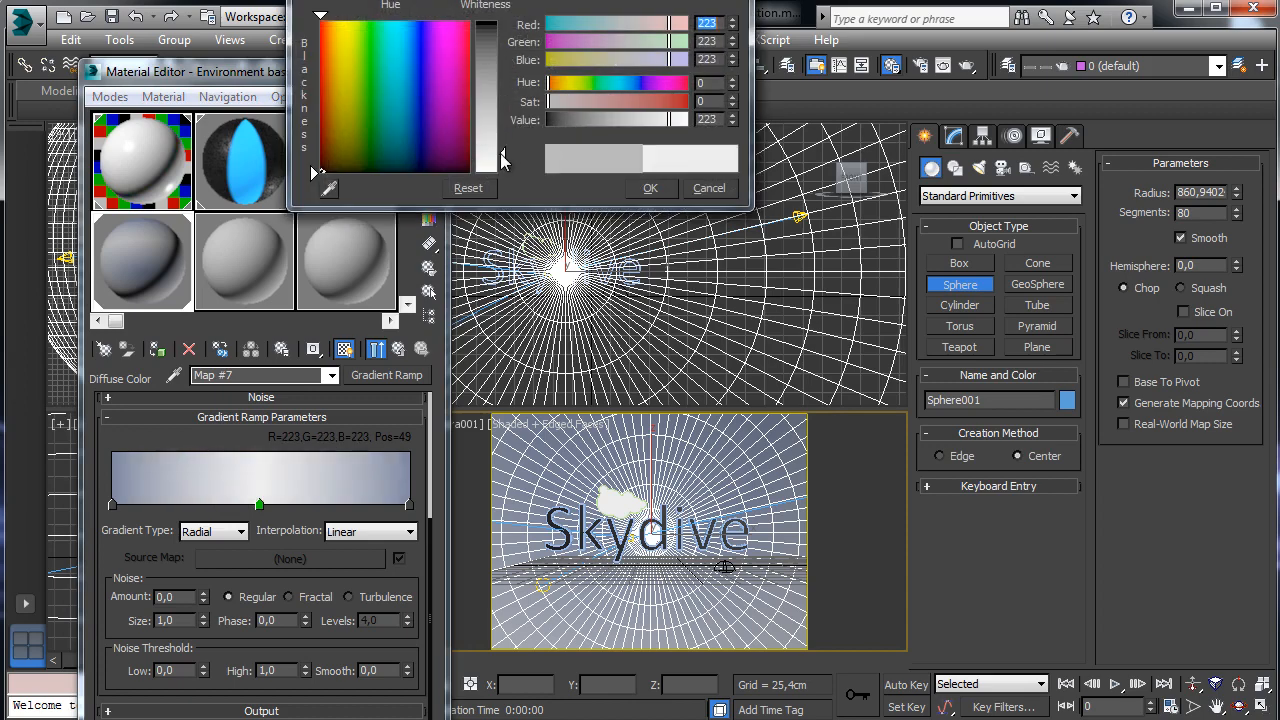
left_click(643, 188)
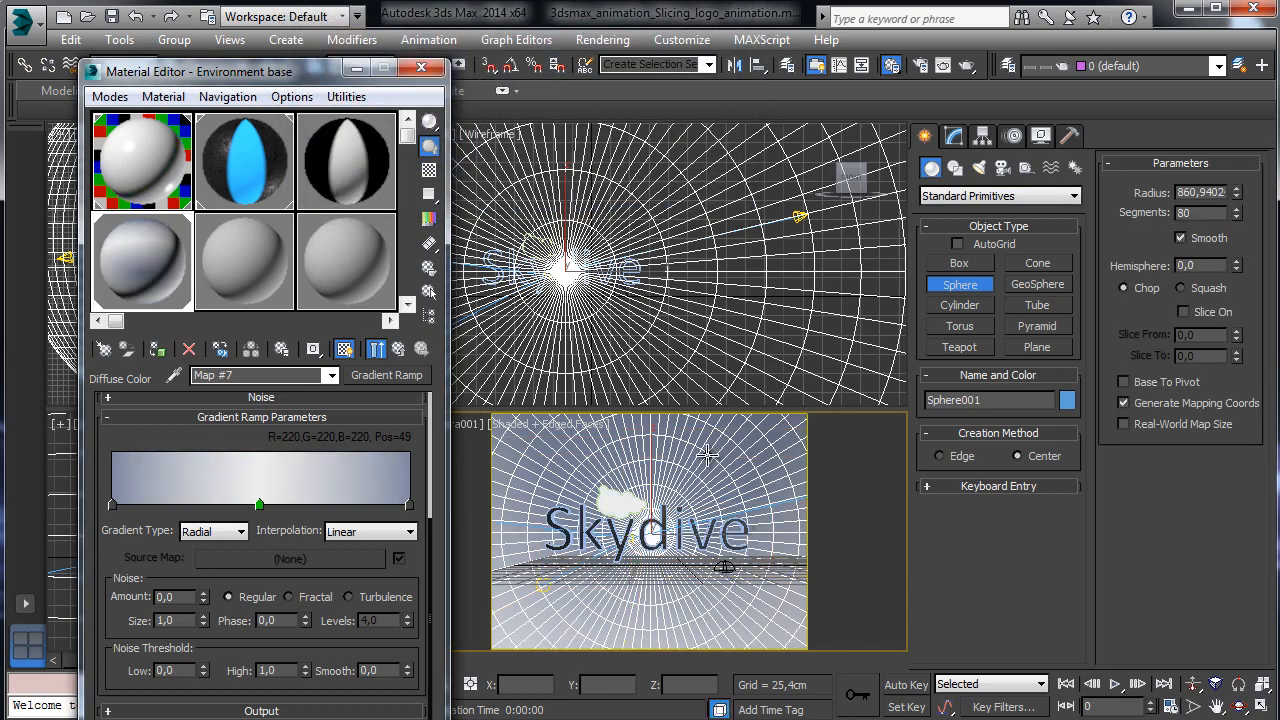
left_click(968, 66)
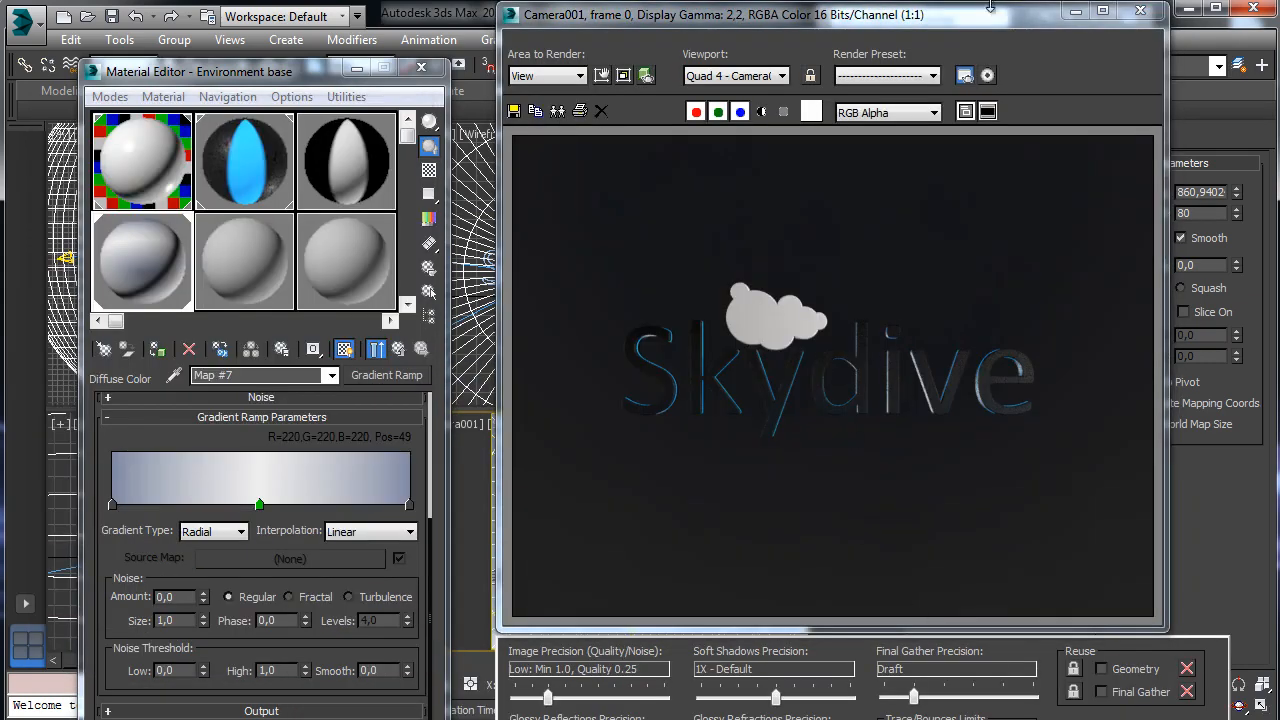
left_click(1073, 14)
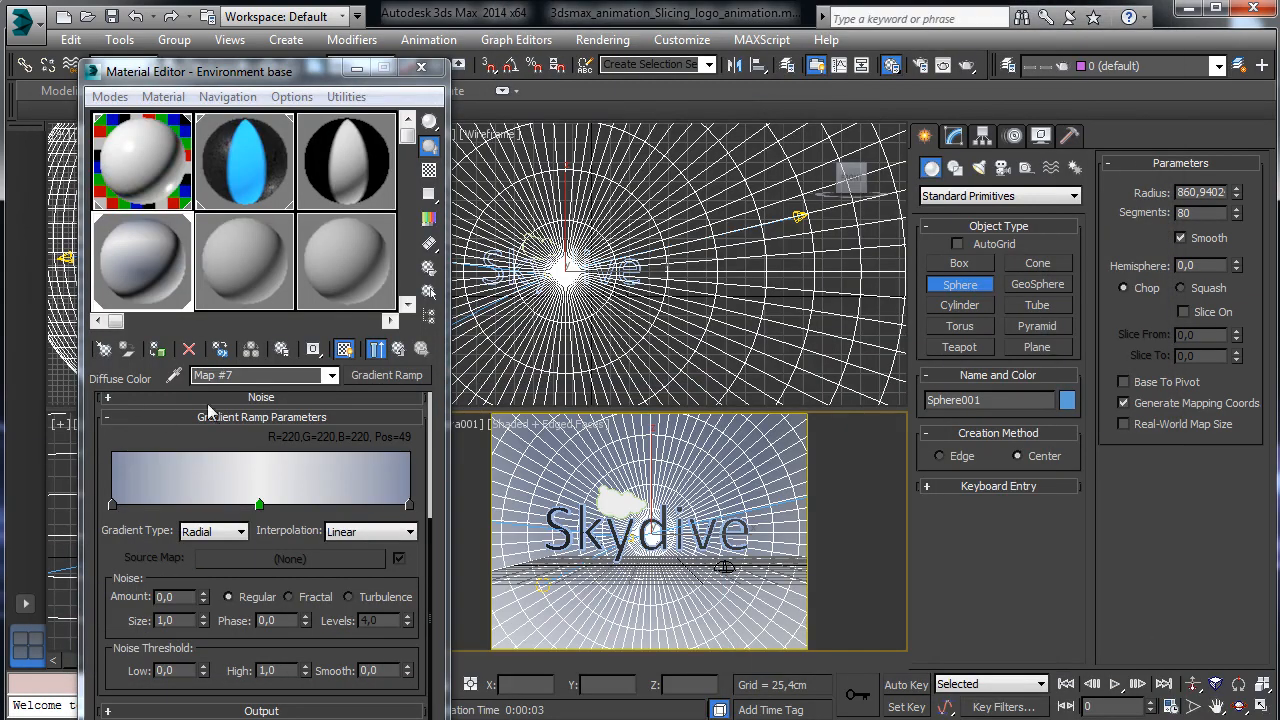
Enable self-illumination on the Environment base material and paste a copy of its diffuse Gradient Ramp map into the glow filter.
right_click(380, 374)
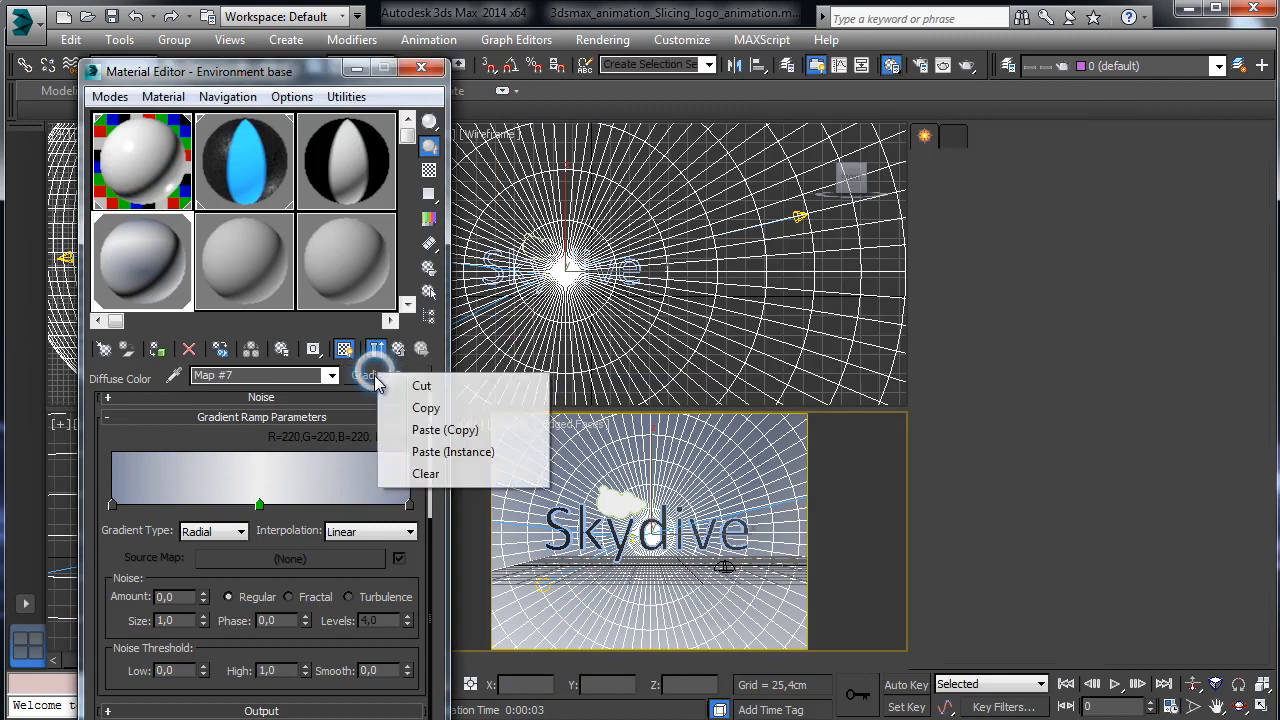
left_click(424, 409)
left_click(399, 352)
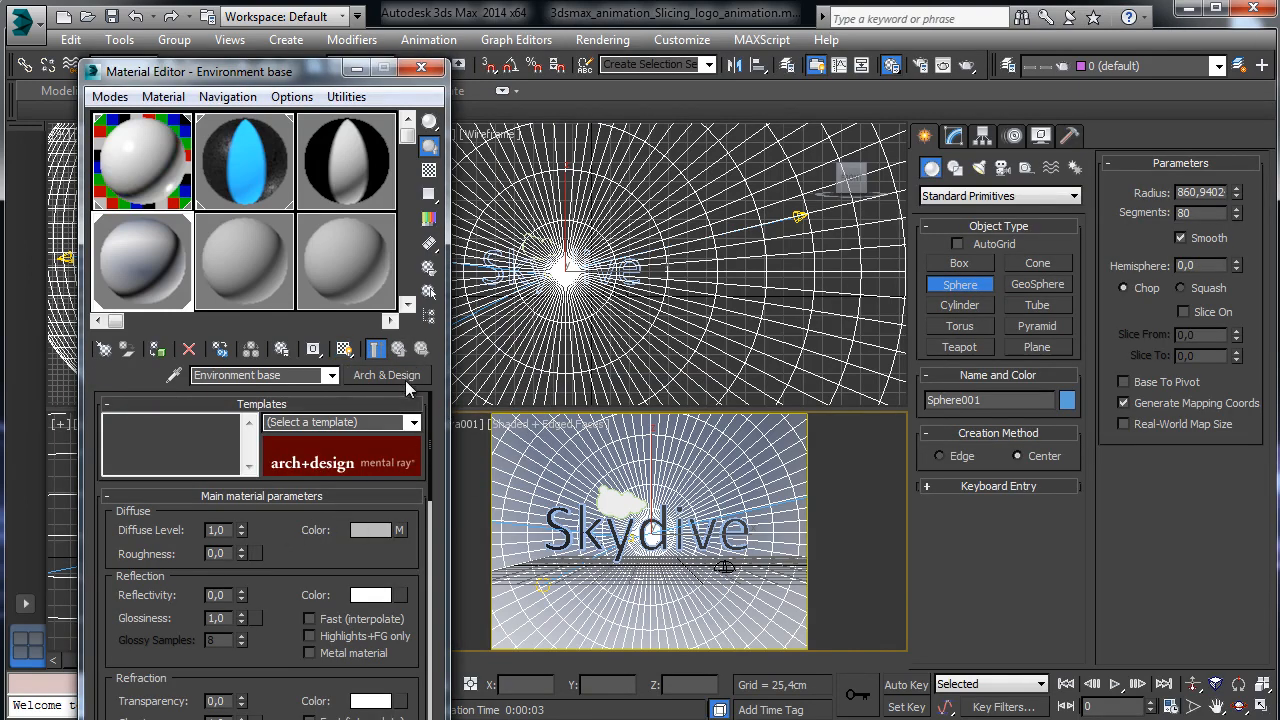
scroll(300, 563, "down", 10)
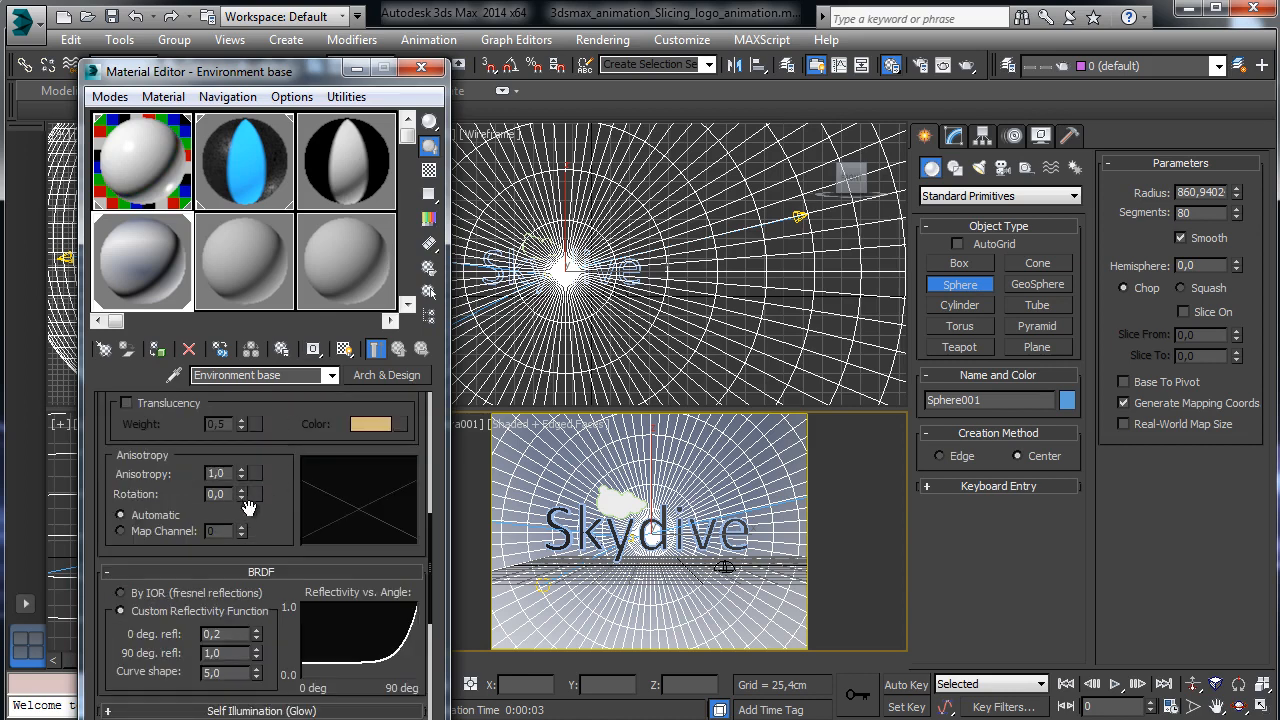
scroll(248, 507, "down", 5)
left_click(215, 468)
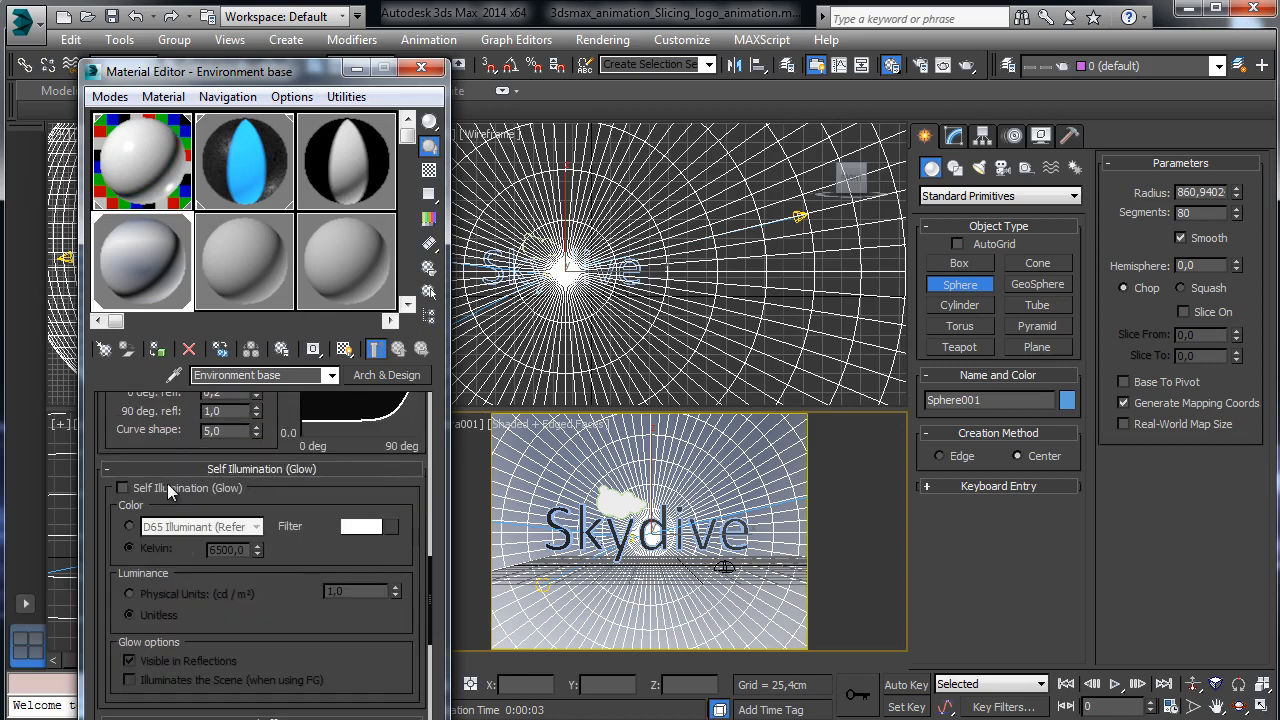
left_click(170, 490)
right_click(392, 526)
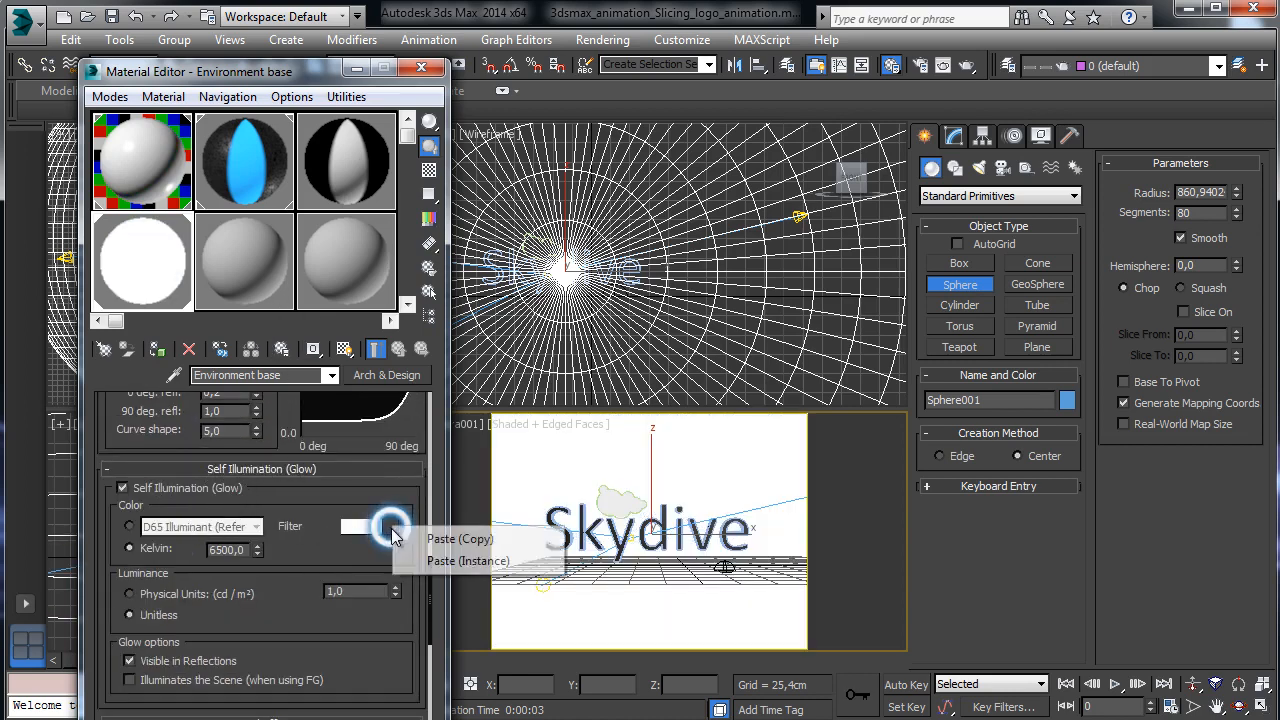
left_click(445, 539)
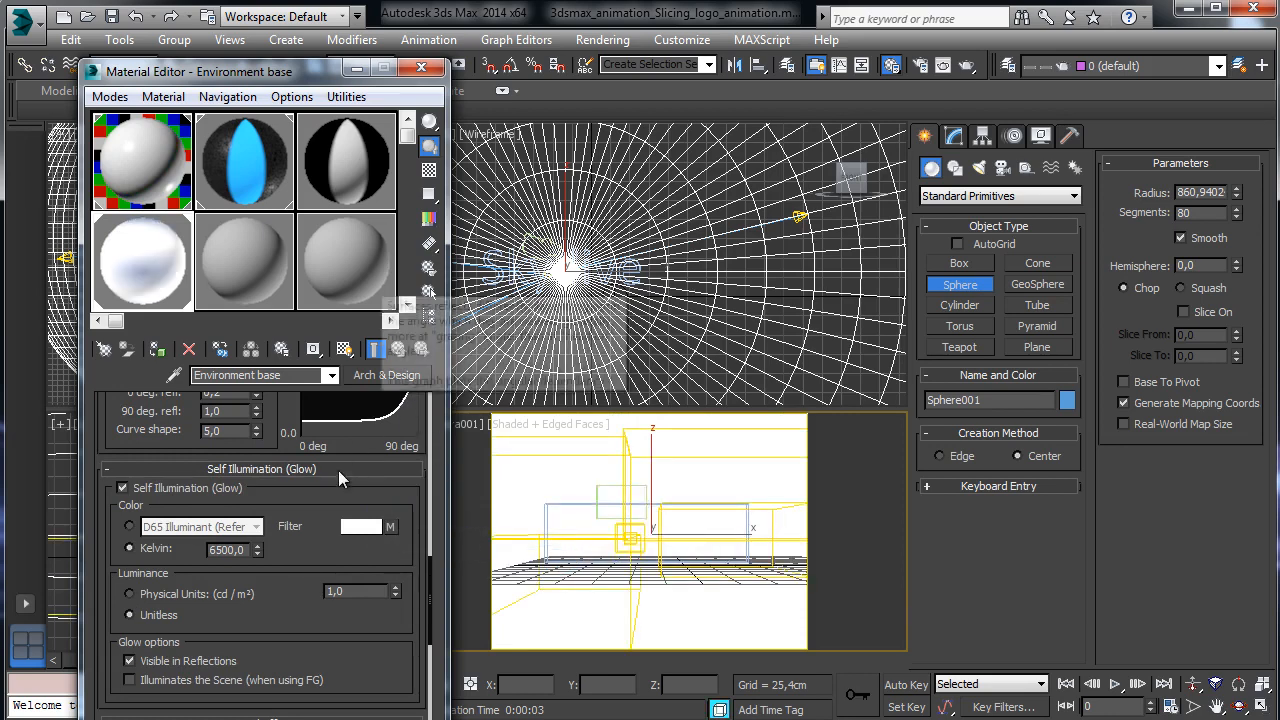
Tune the glow's unitless luminance with test renders of the camera view, trying 0,15 and settling on 0,35.
double_click(370, 593)
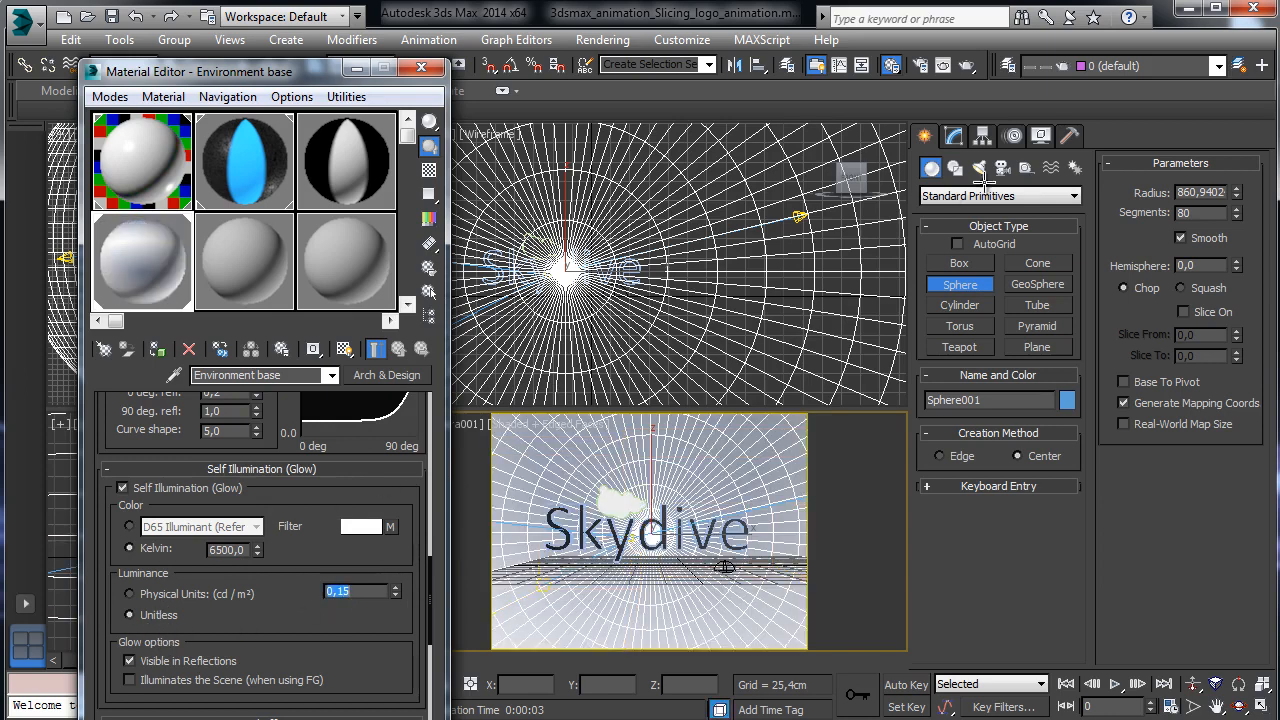
left_click(966, 65)
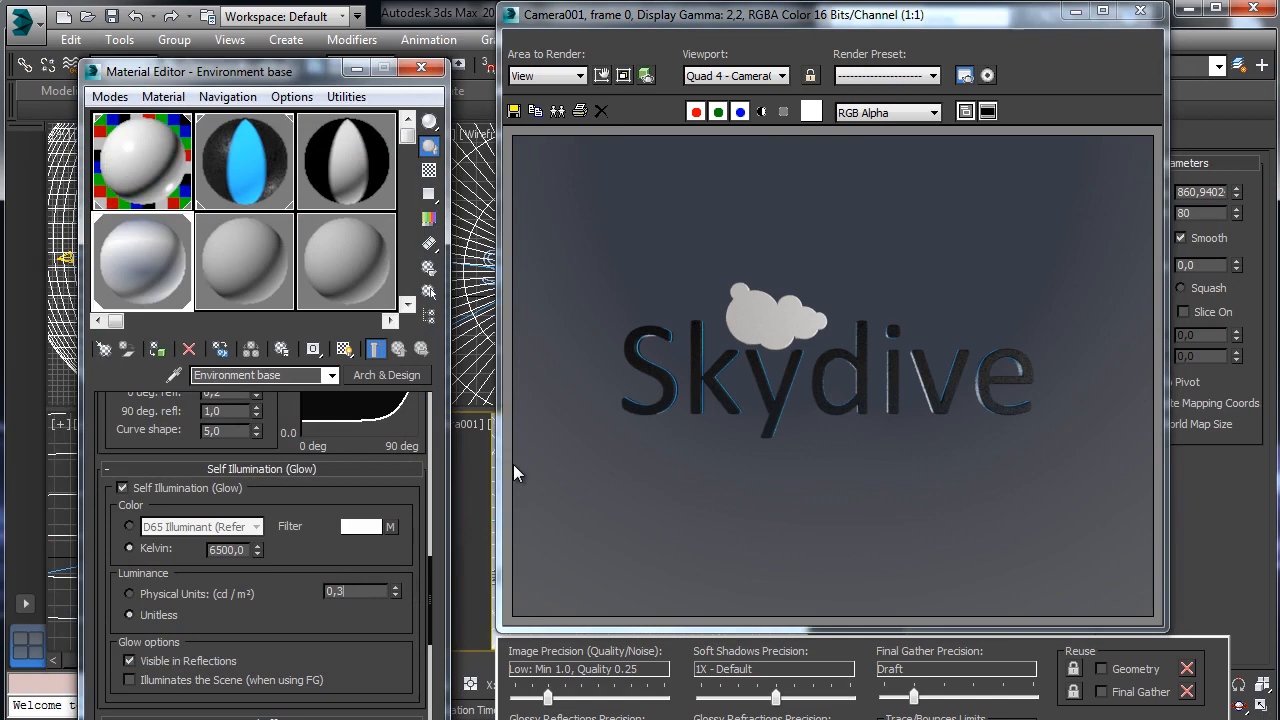
type("5")
key("Return")
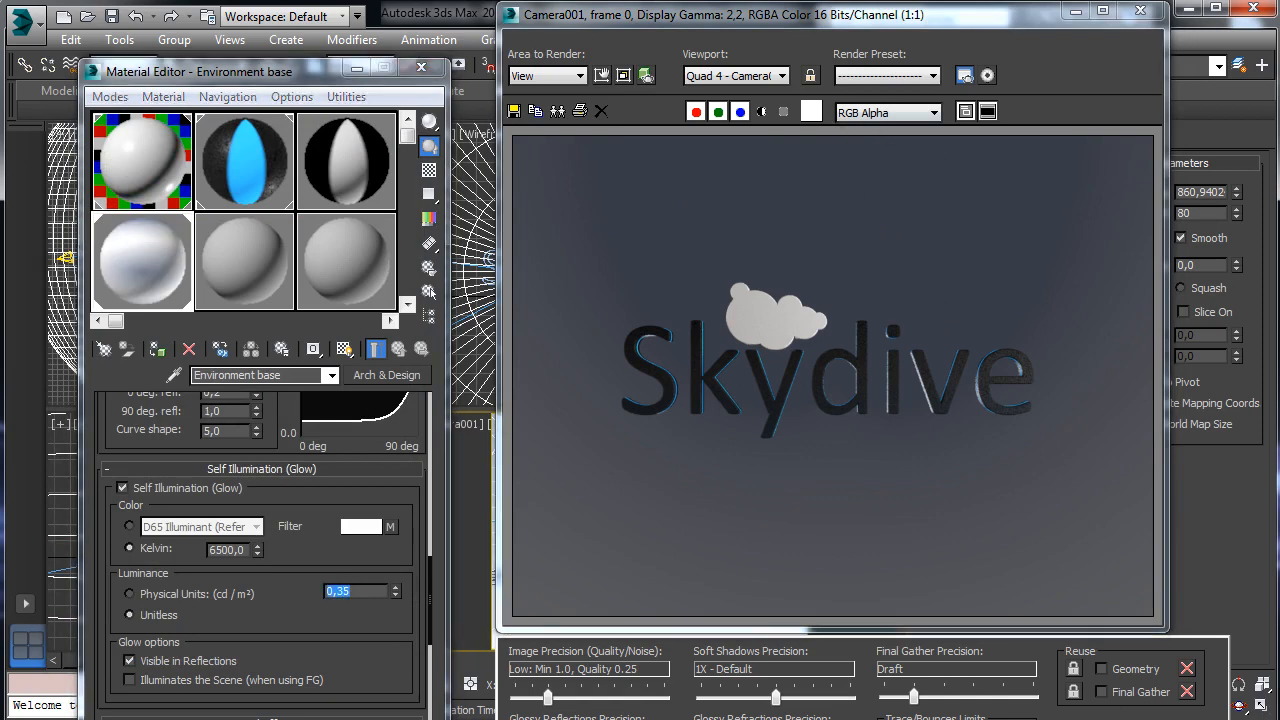
key("shift+q")
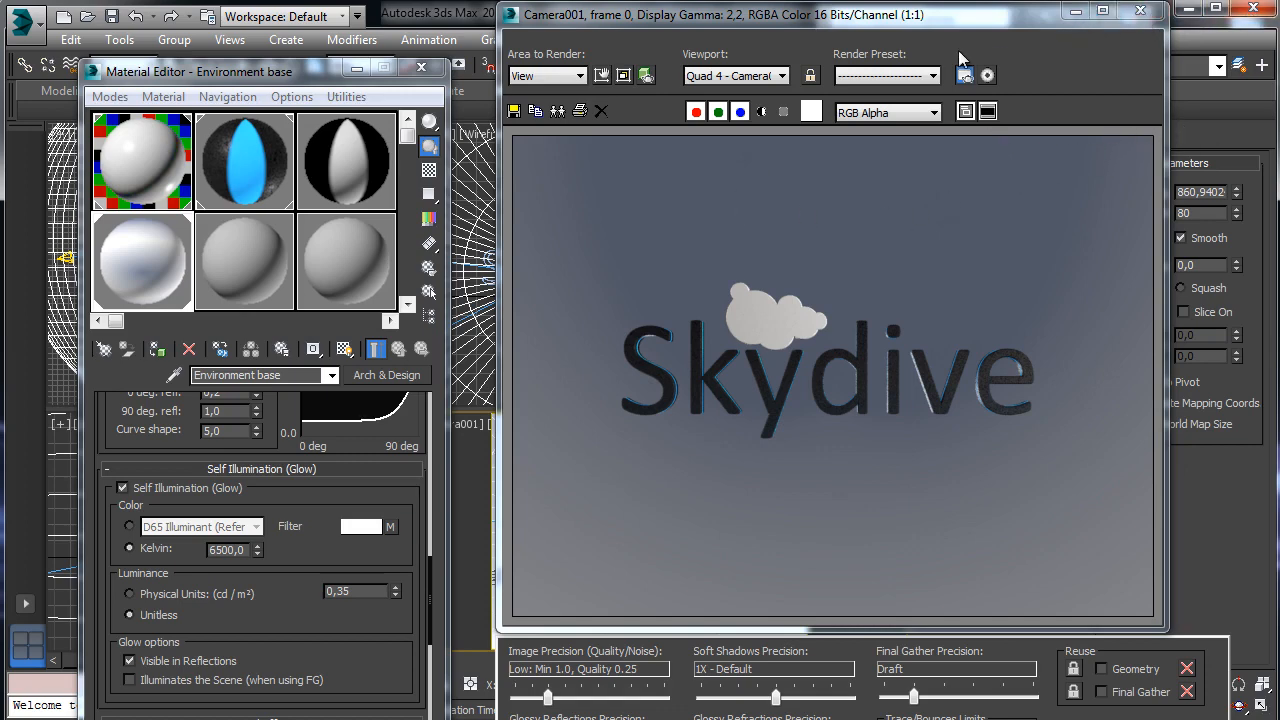
left_click(1076, 10)
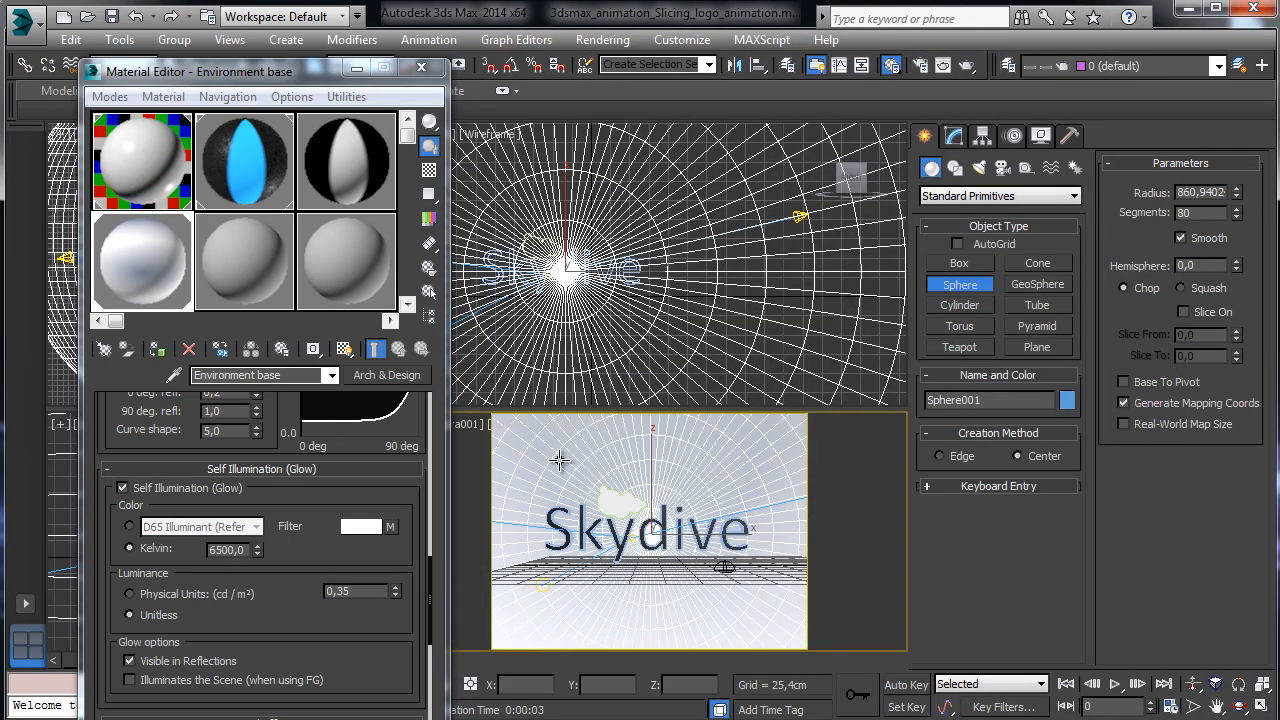
Minimize the Material Editor and set the multiplier of miAreaLight003 to 7.
left_click(357, 68)
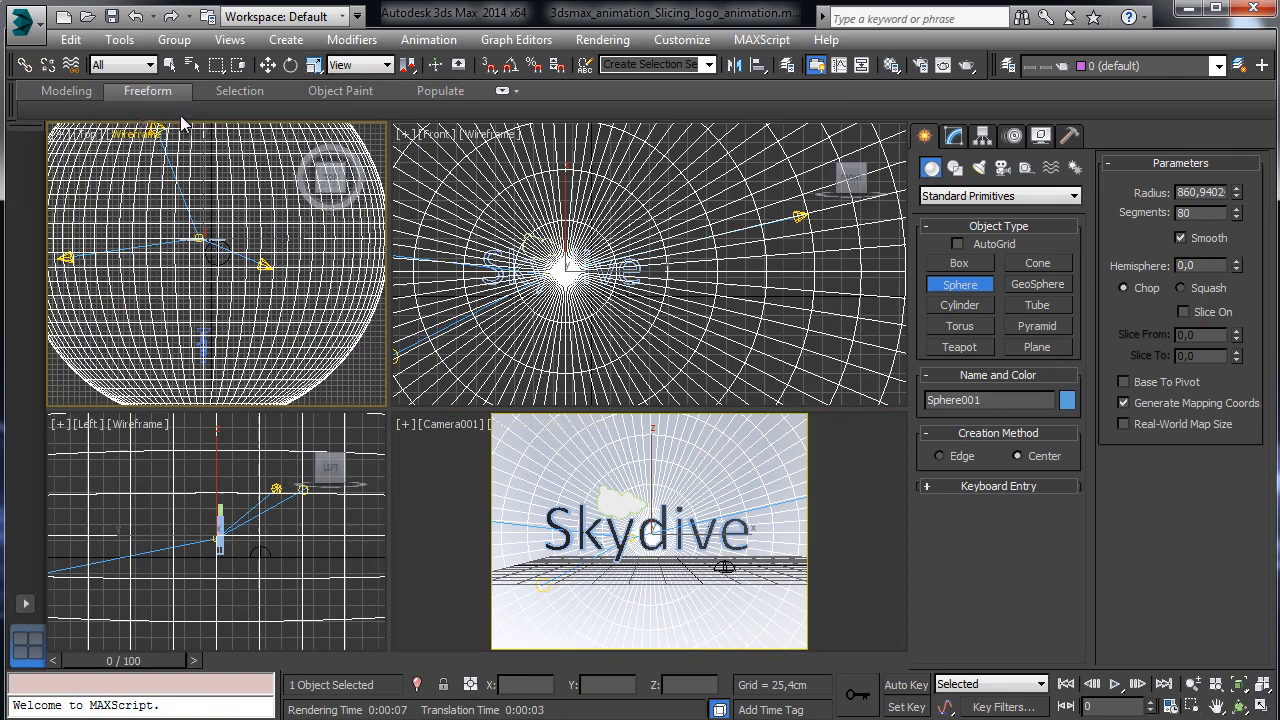
left_click(170, 64)
left_click(158, 134)
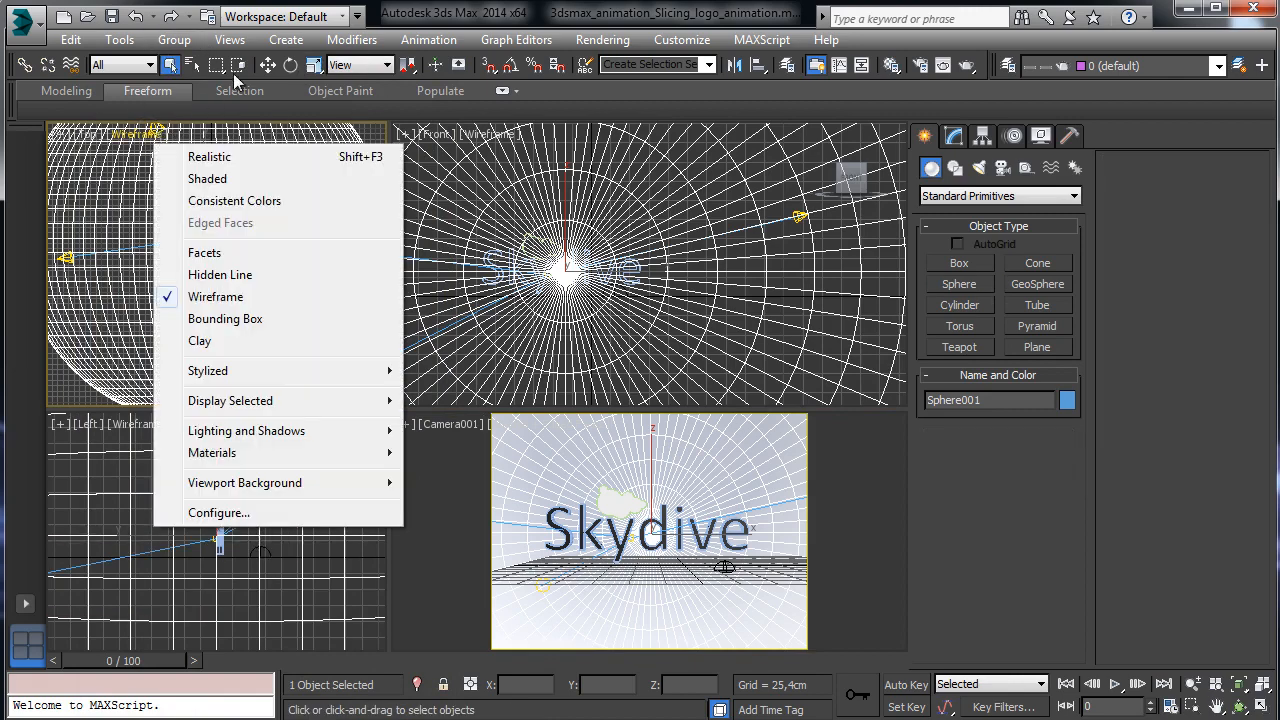
left_click(190, 65)
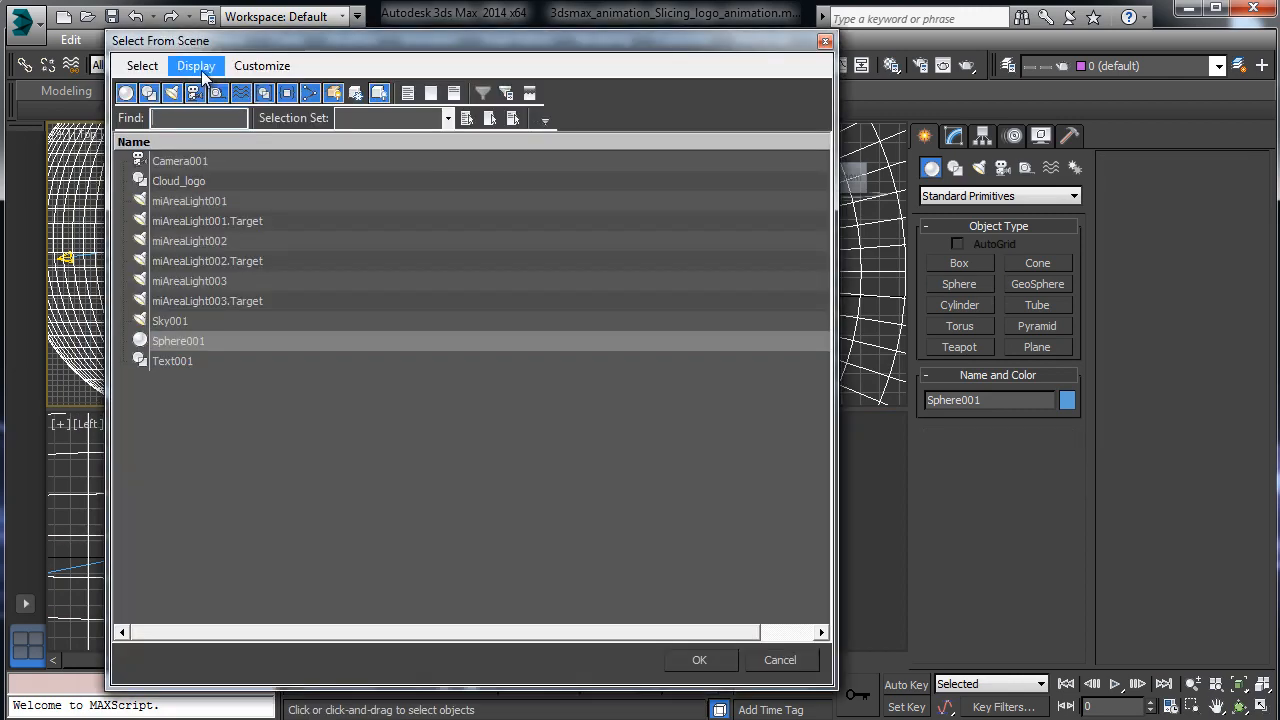
double_click(219, 283)
left_click(951, 141)
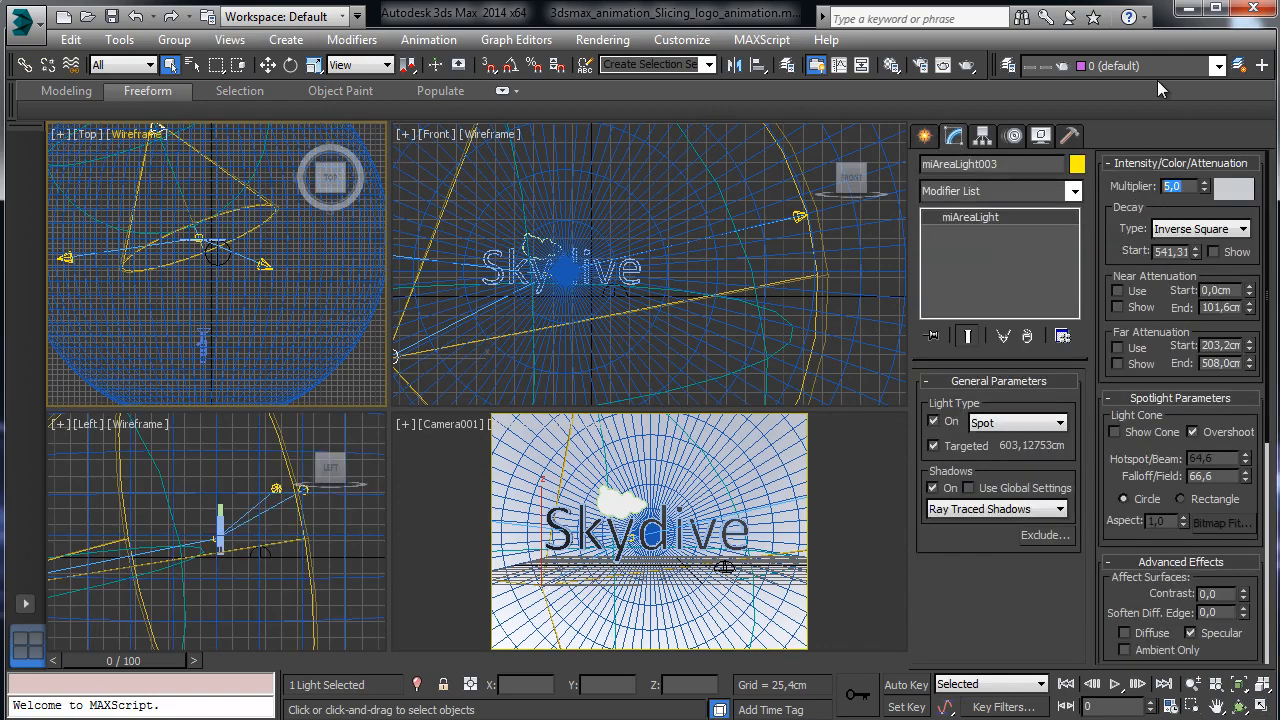
type("7")
key("Return")
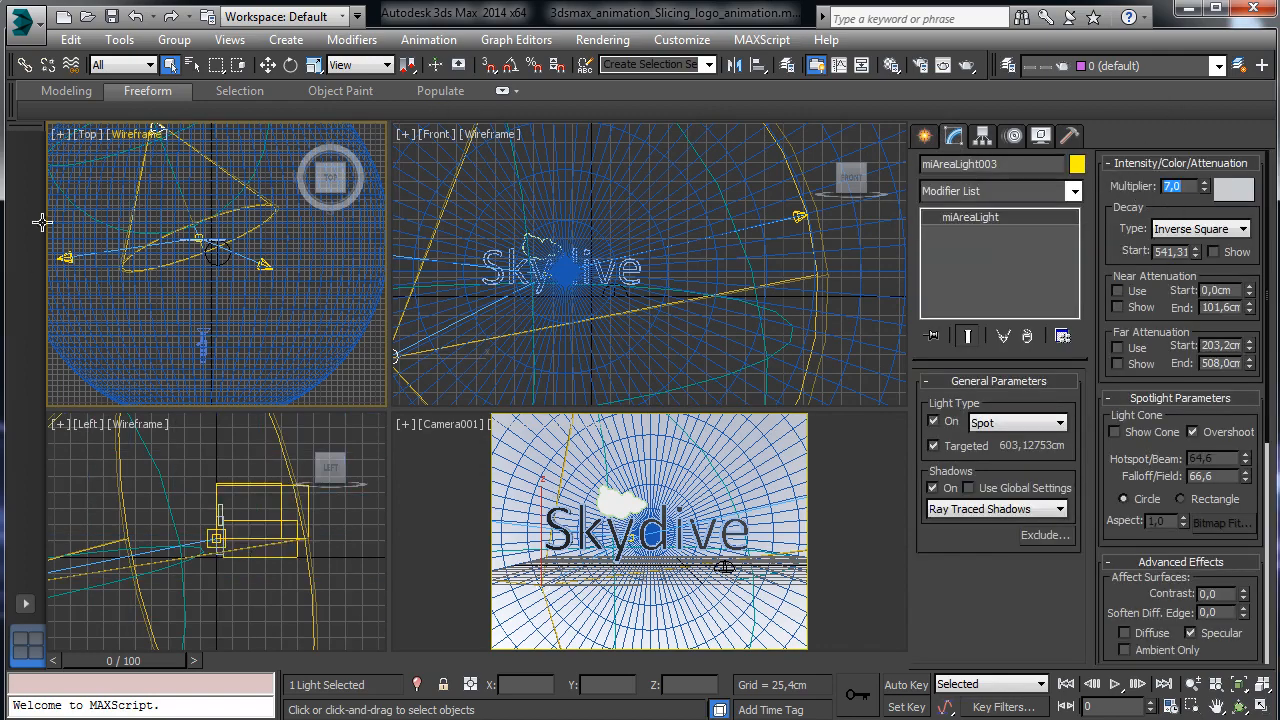
Set the multiplier of miAreaLight002 to 1,5.
left_click(60, 257)
left_click(64, 257)
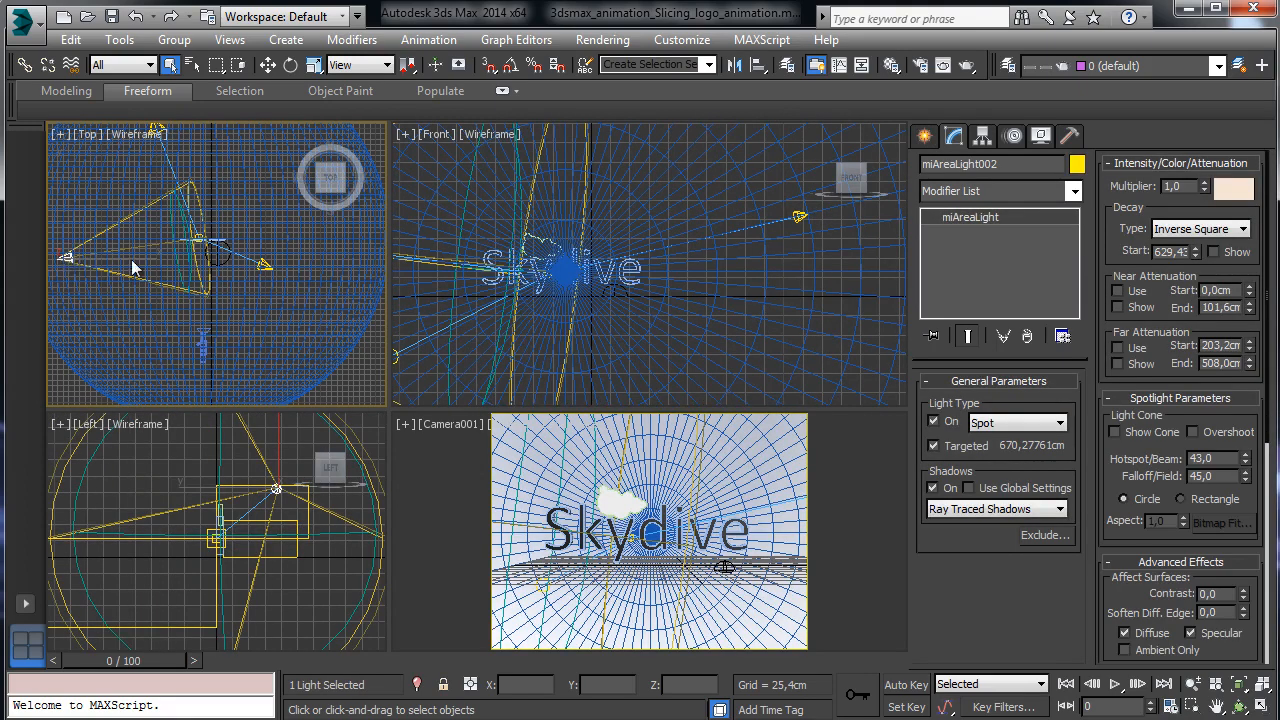
left_click_drag(1196, 187, 960, 155)
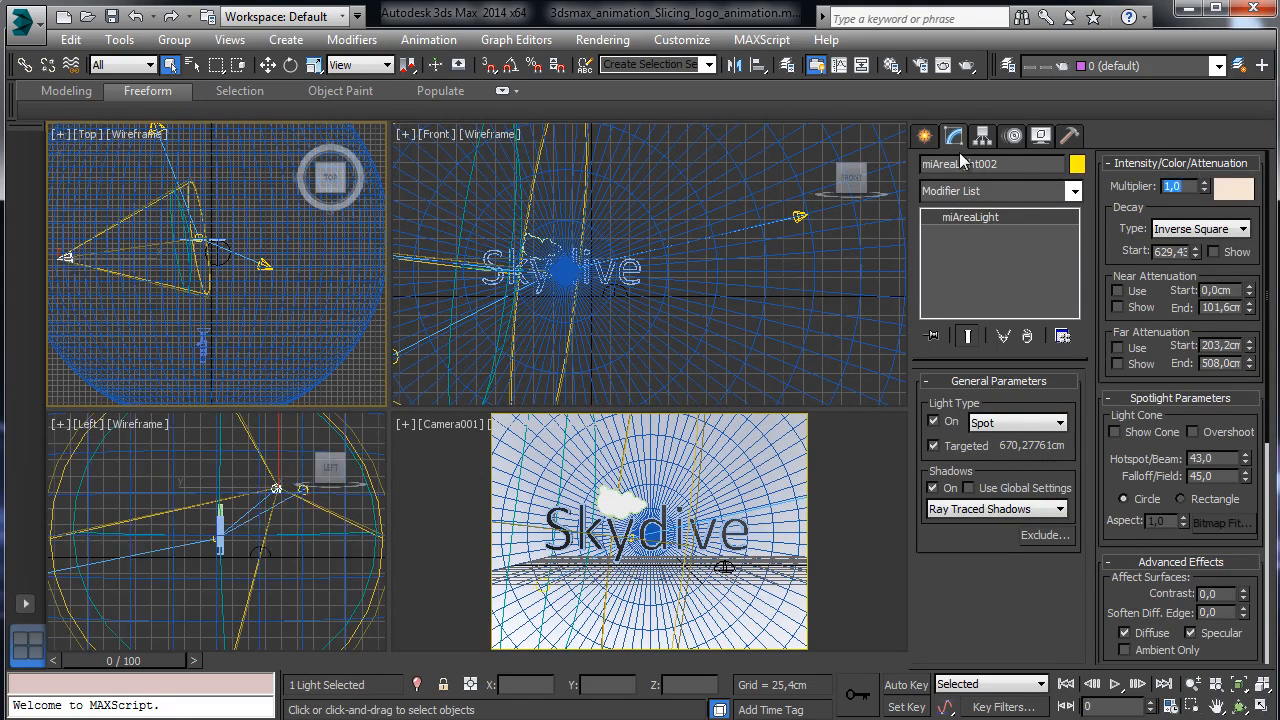
key("Return")
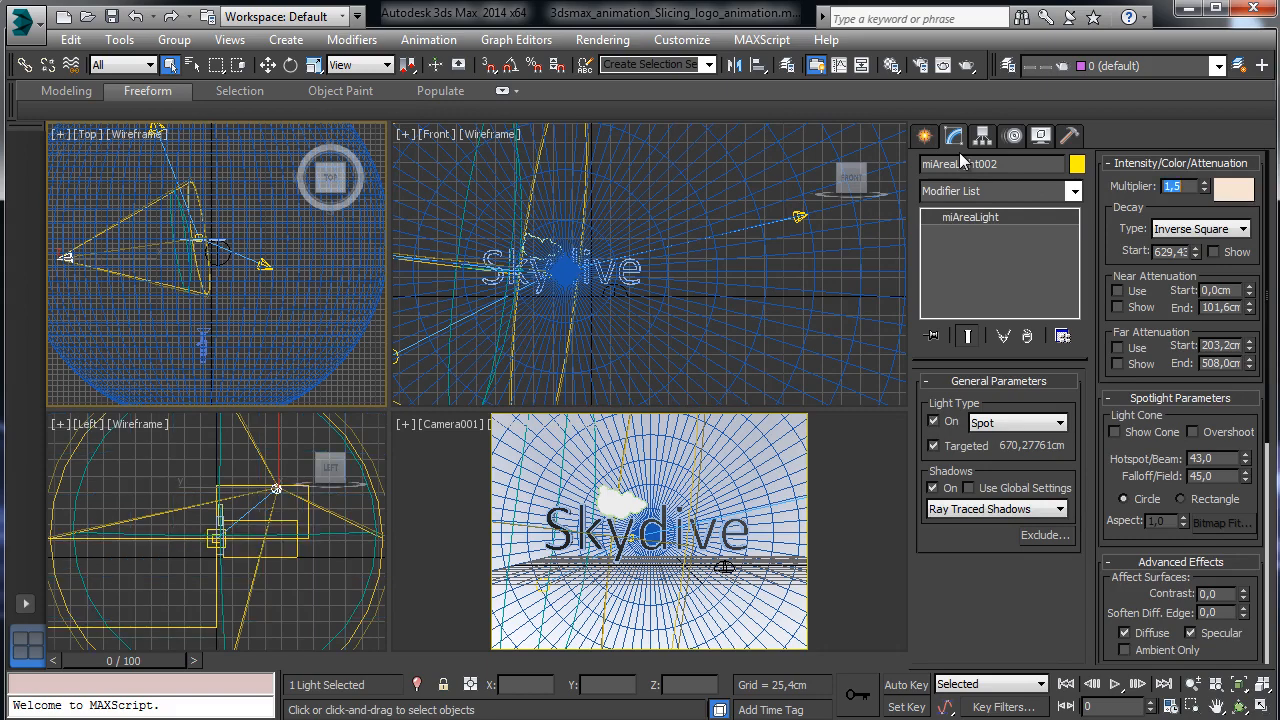
Set the multiplier of miAreaLight001 to 4.
left_click(265, 265)
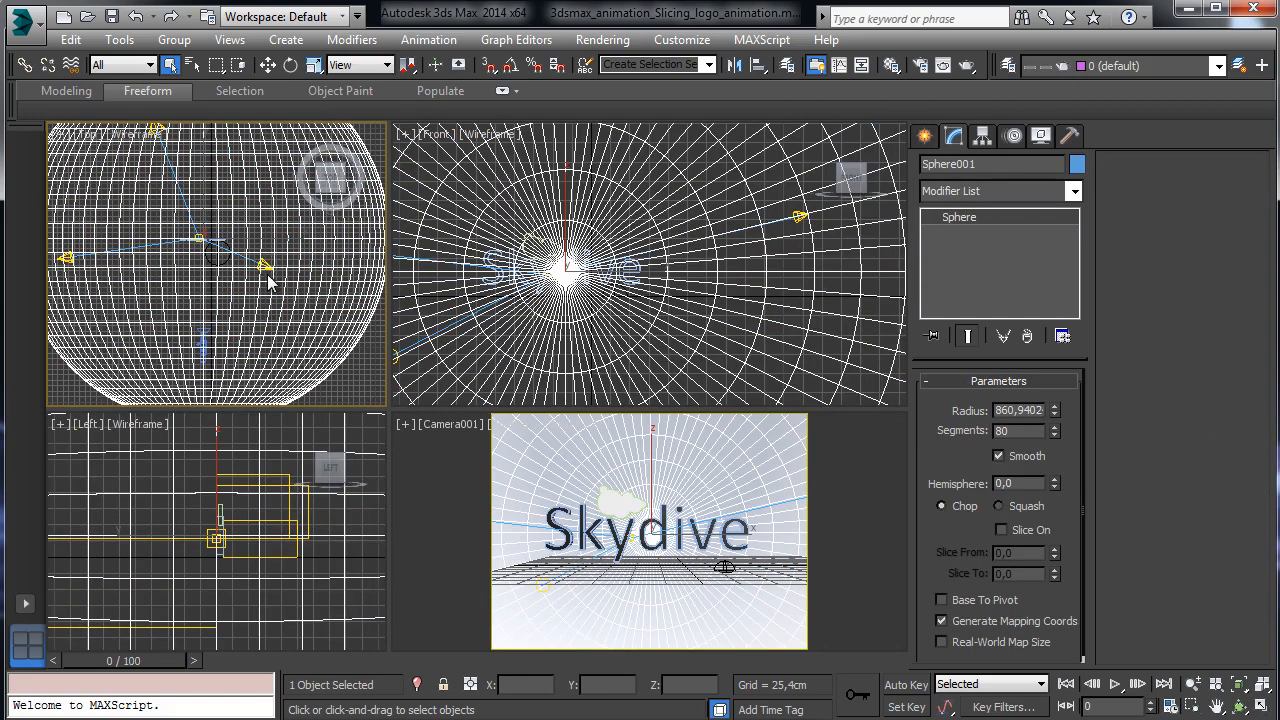
left_click(265, 270)
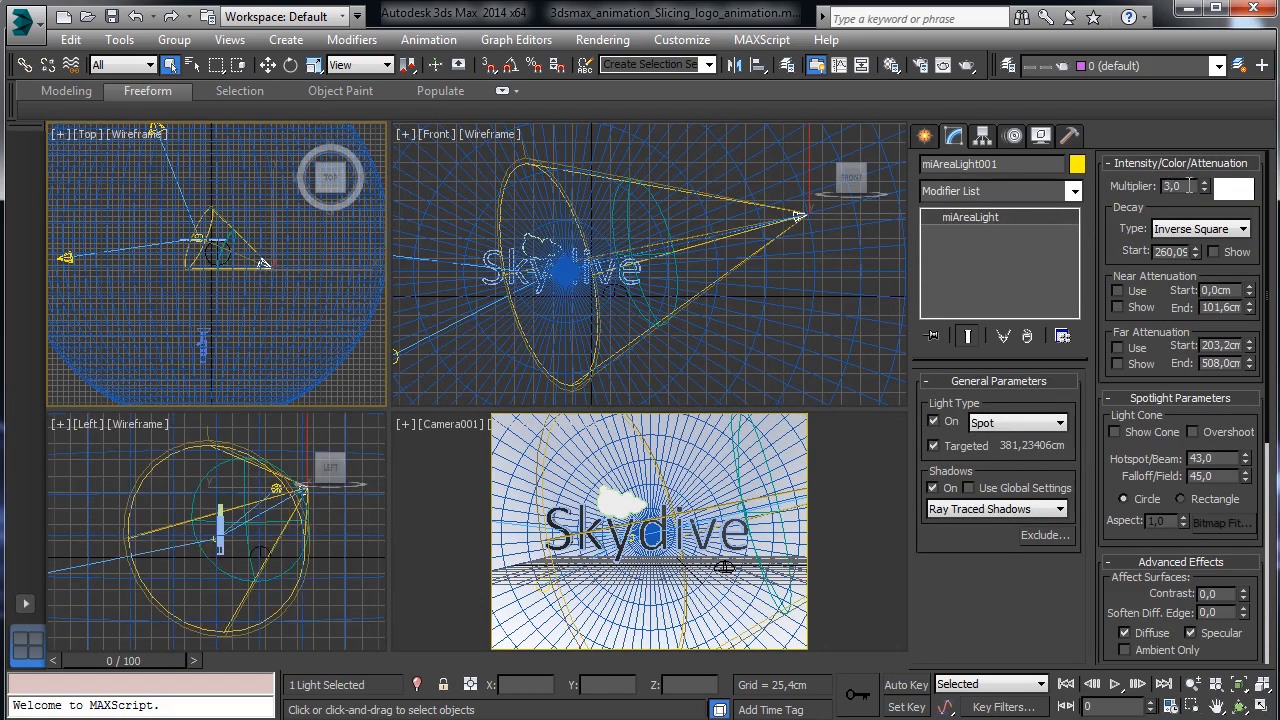
type("4")
key("Return")
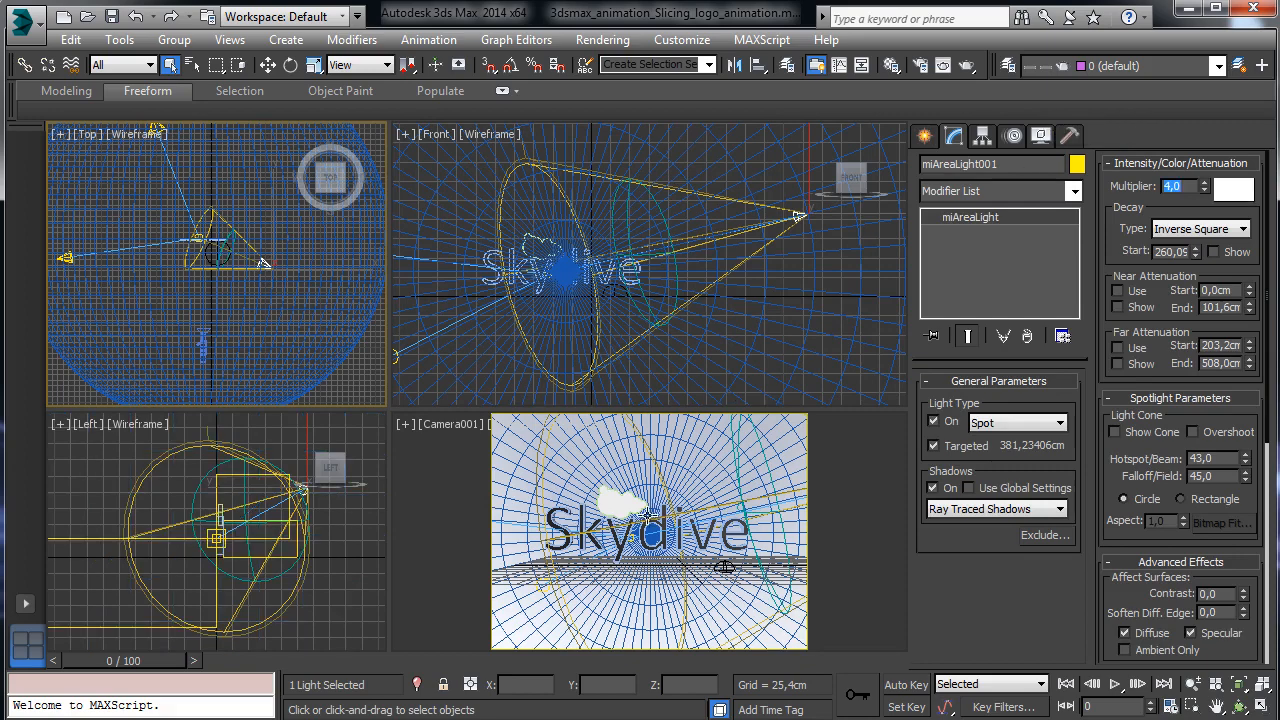
Set the render output to the HDTV (video) format at 750 by 422 pixels and test-render the camera view.
left_click(920, 68)
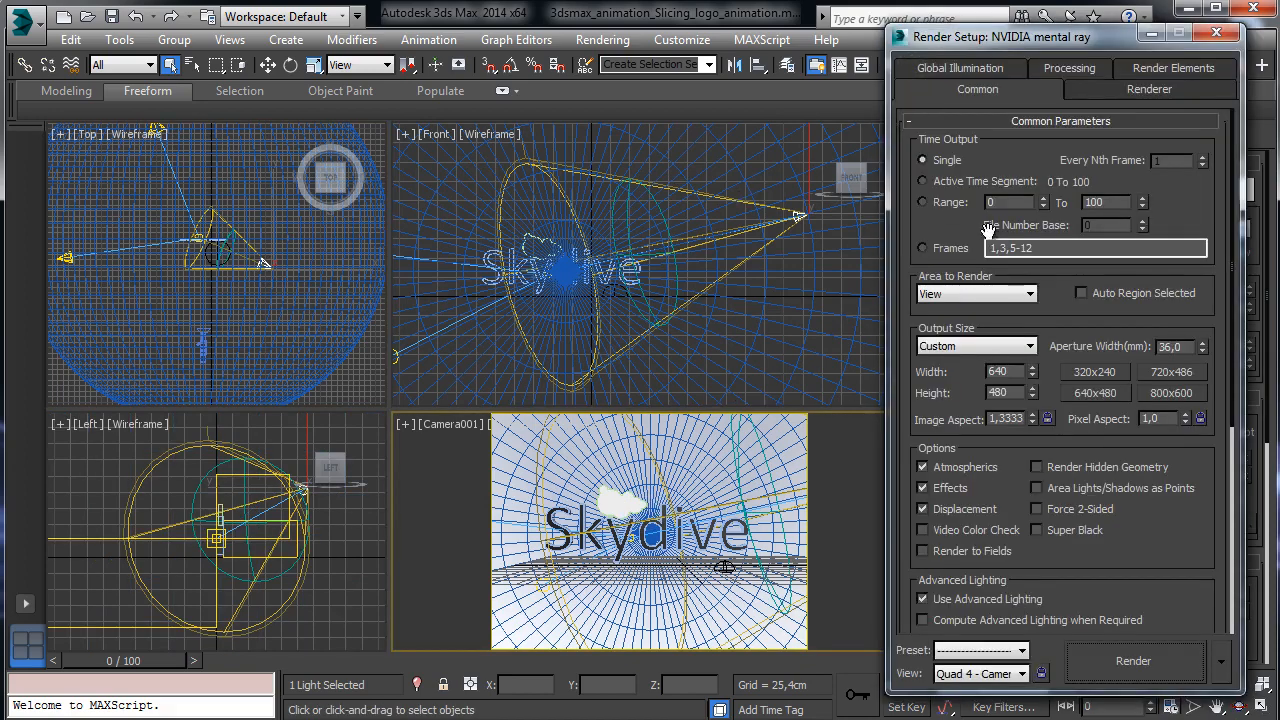
left_click(1029, 346)
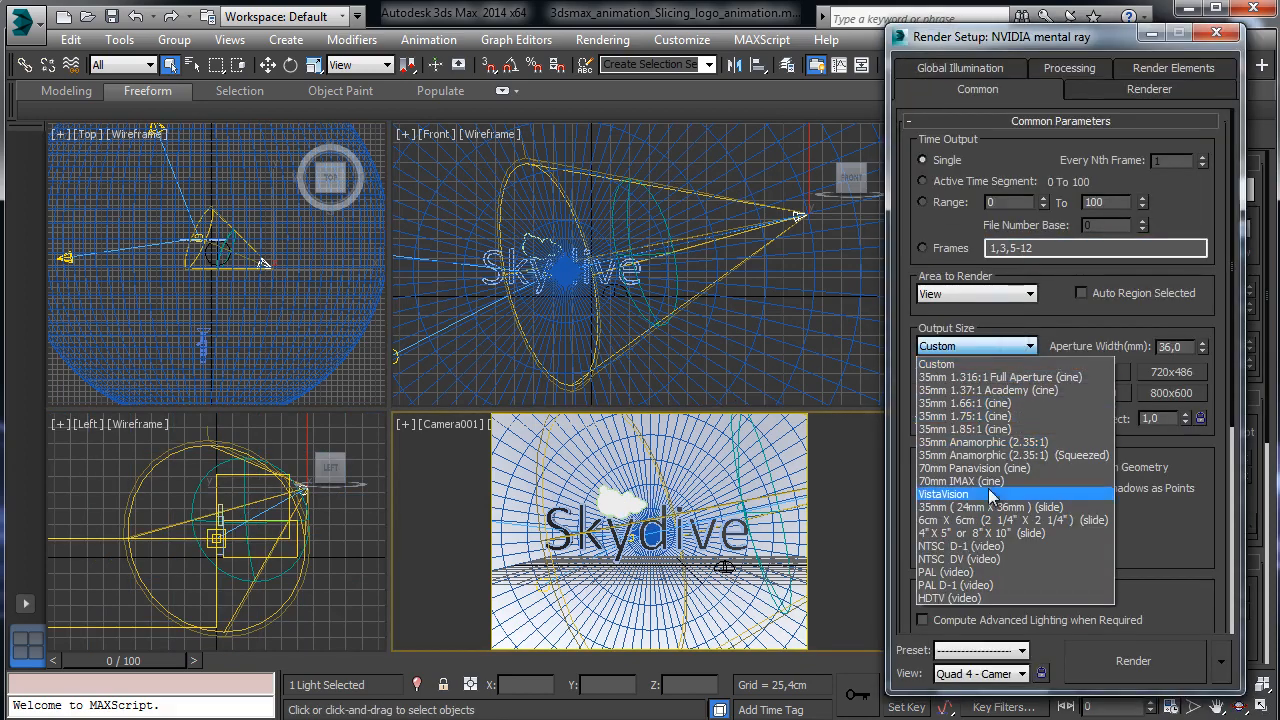
left_click(990, 603)
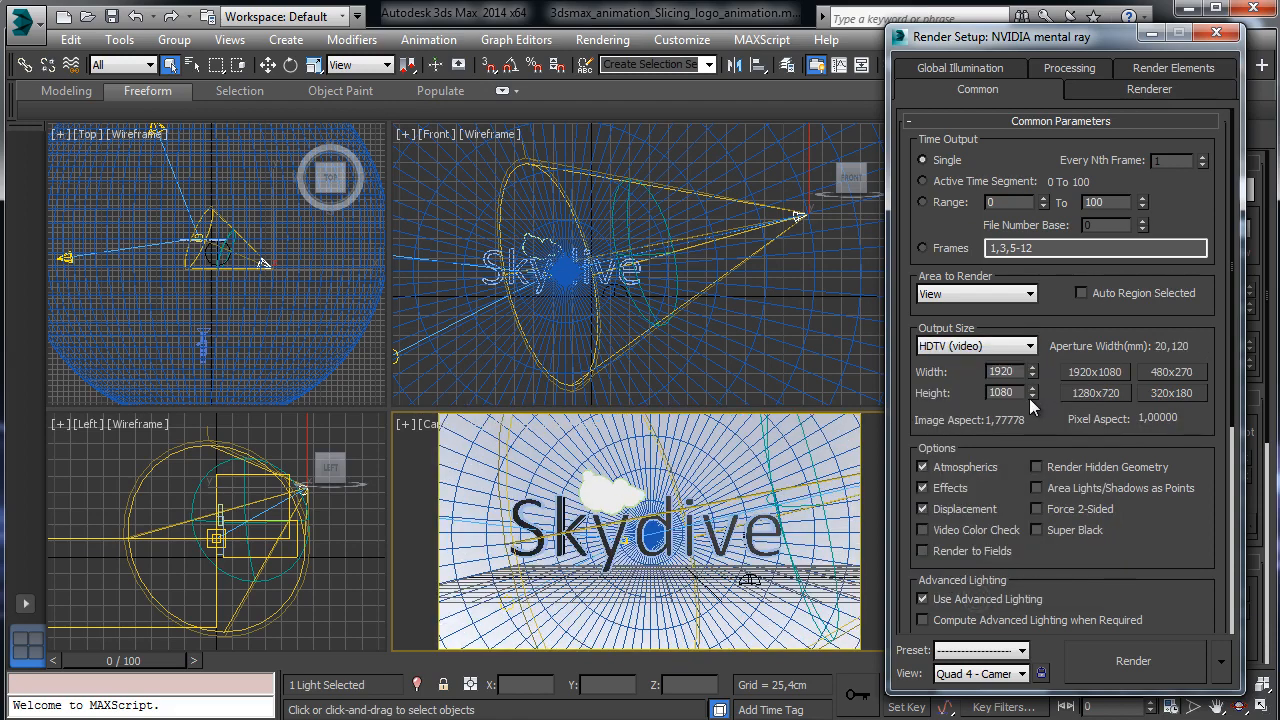
double_click(1008, 372)
left_click(1133, 661)
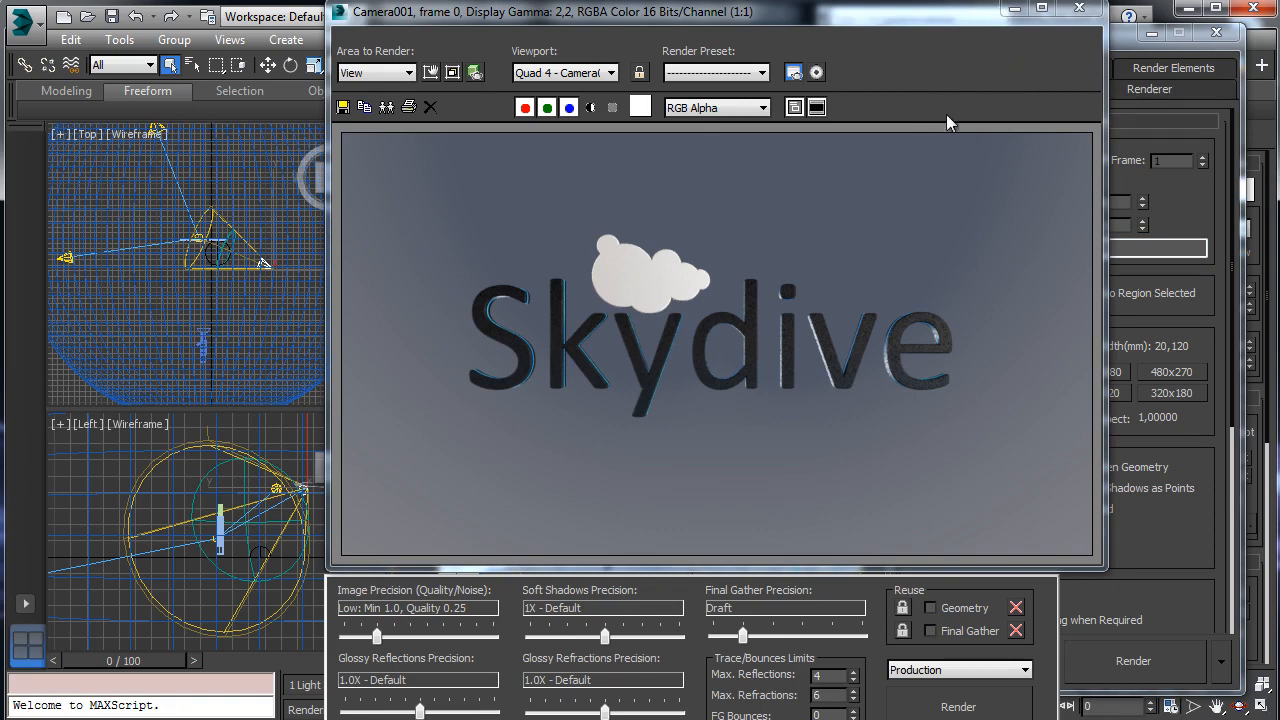
left_click(1011, 12)
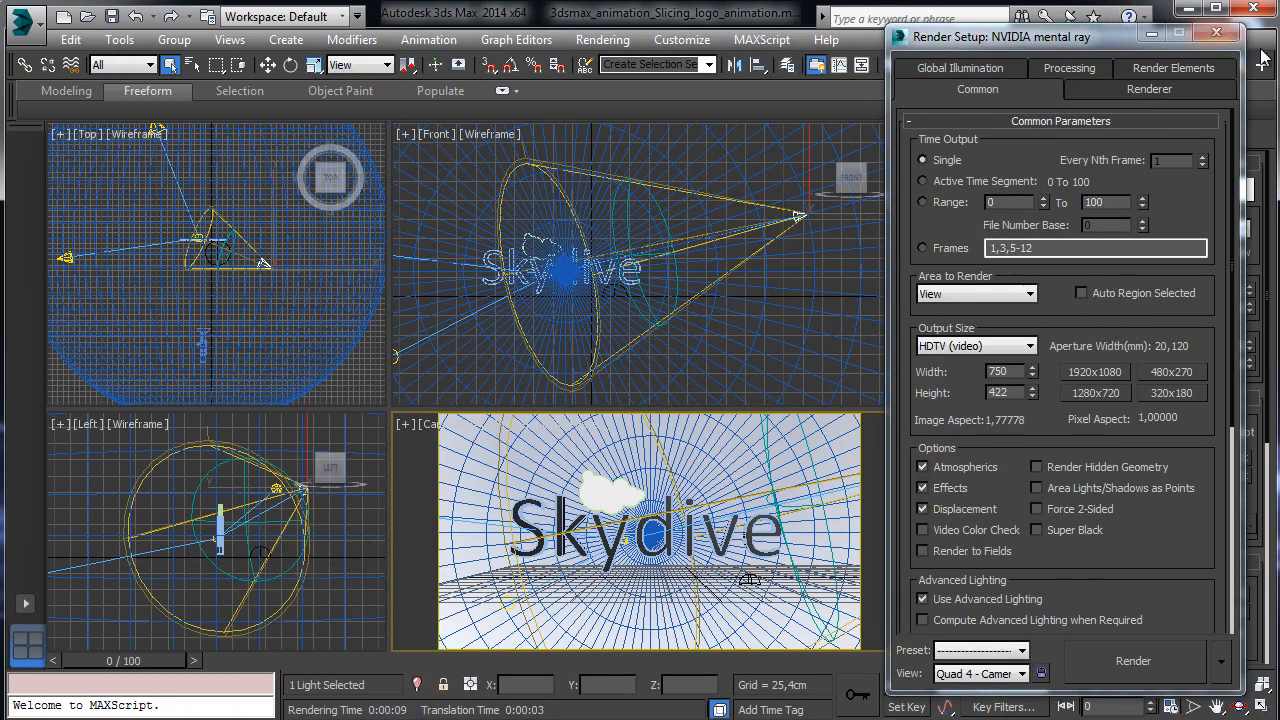
Add a Self-Illumination render element to the render setup.
left_click(1170, 92)
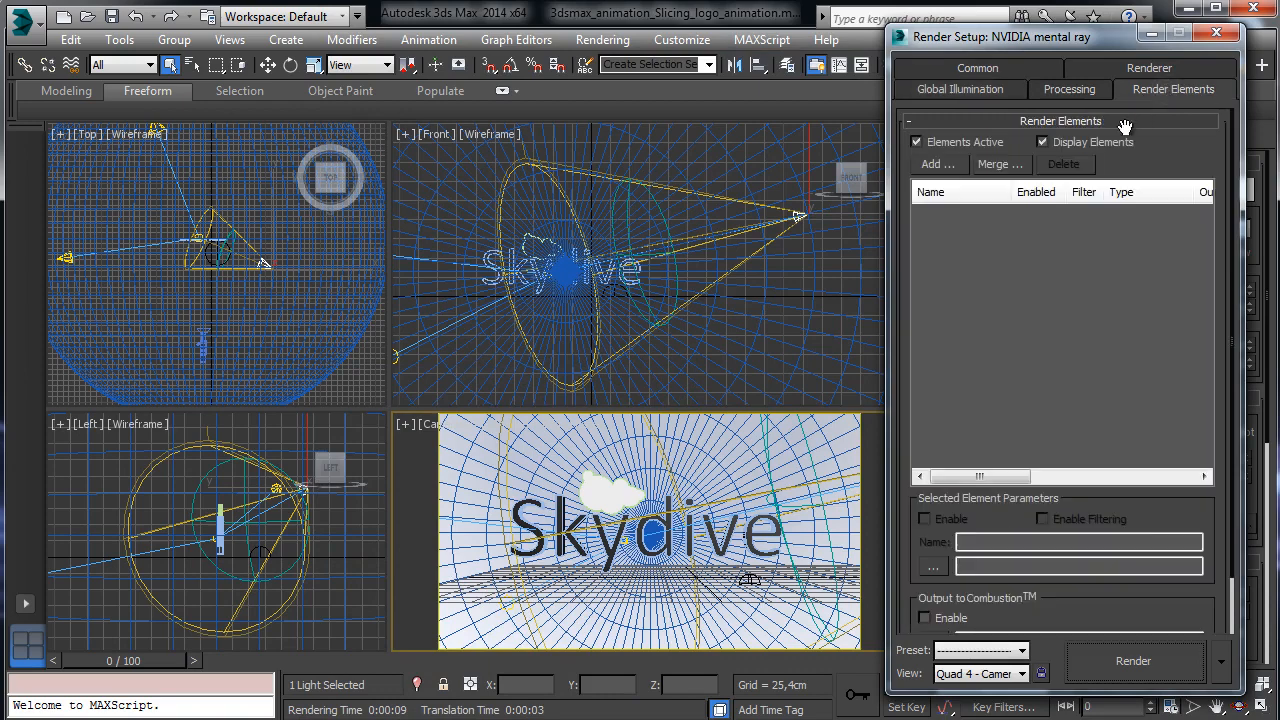
left_click(932, 164)
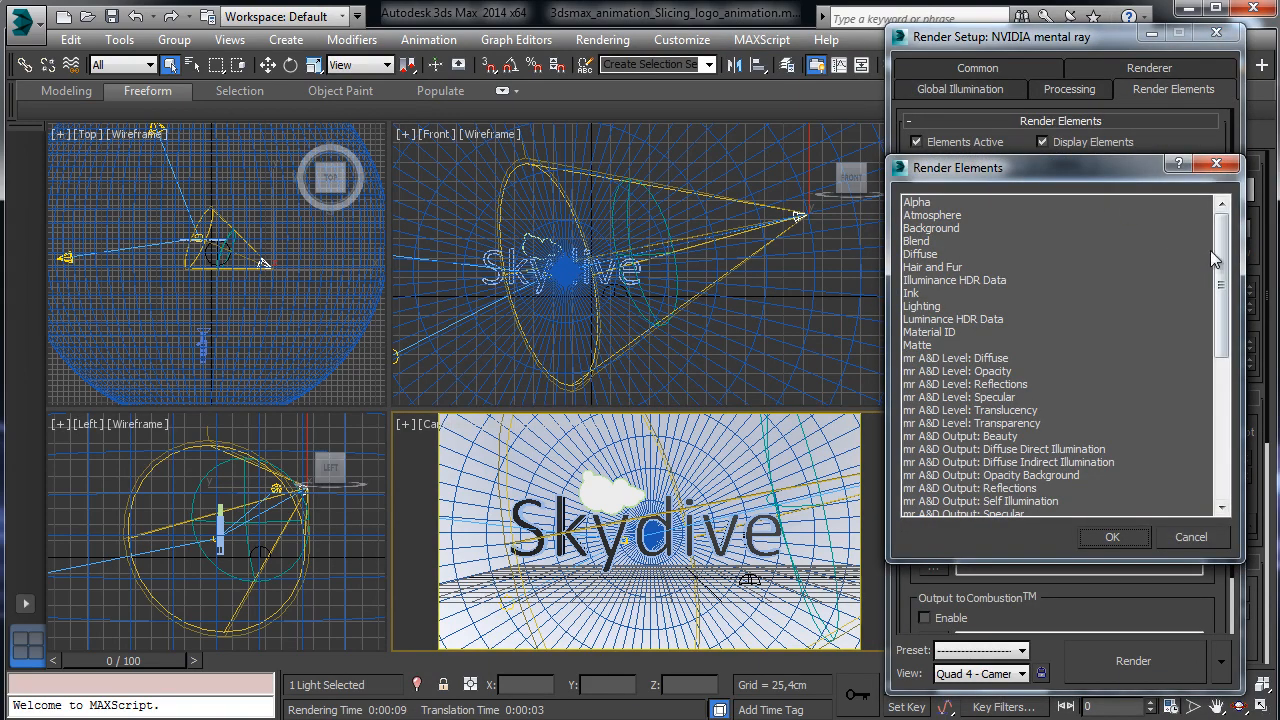
left_click_drag(1218, 262, 1222, 487)
left_click(940, 449)
left_click(1112, 537)
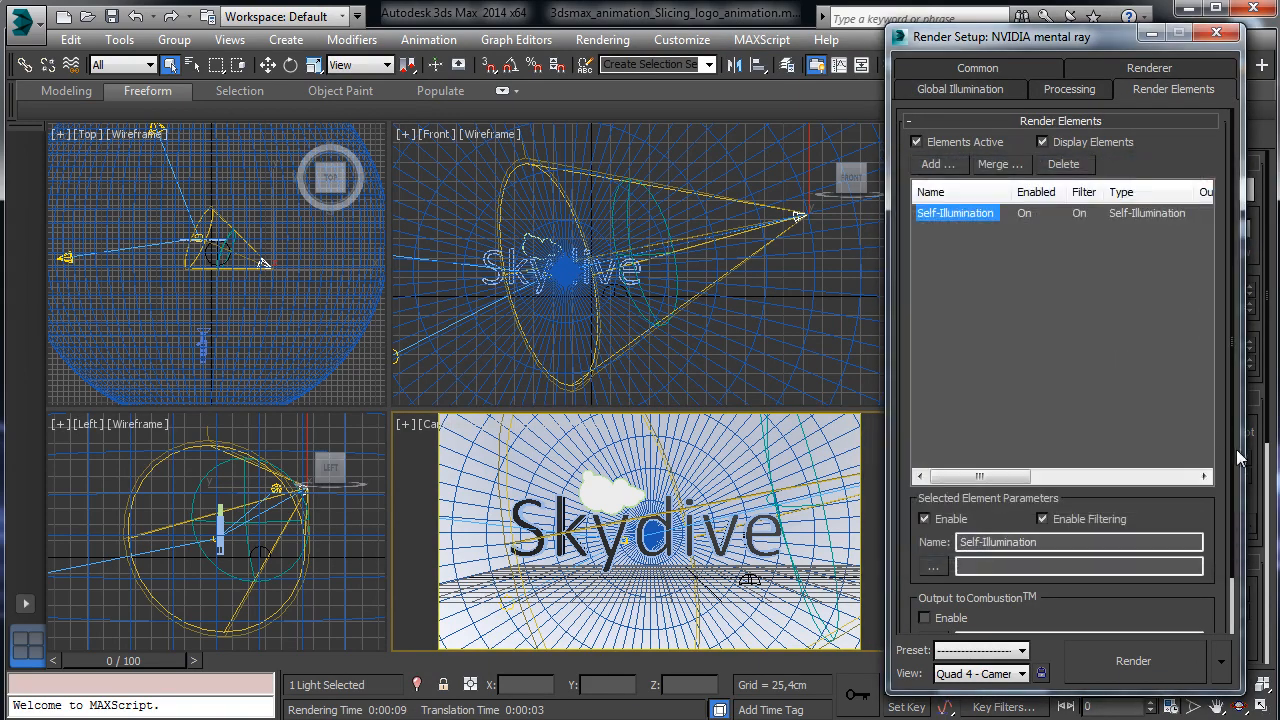
Test-render the camera view with the Self-Illumination element and minimize both render result windows.
left_click(1167, 672)
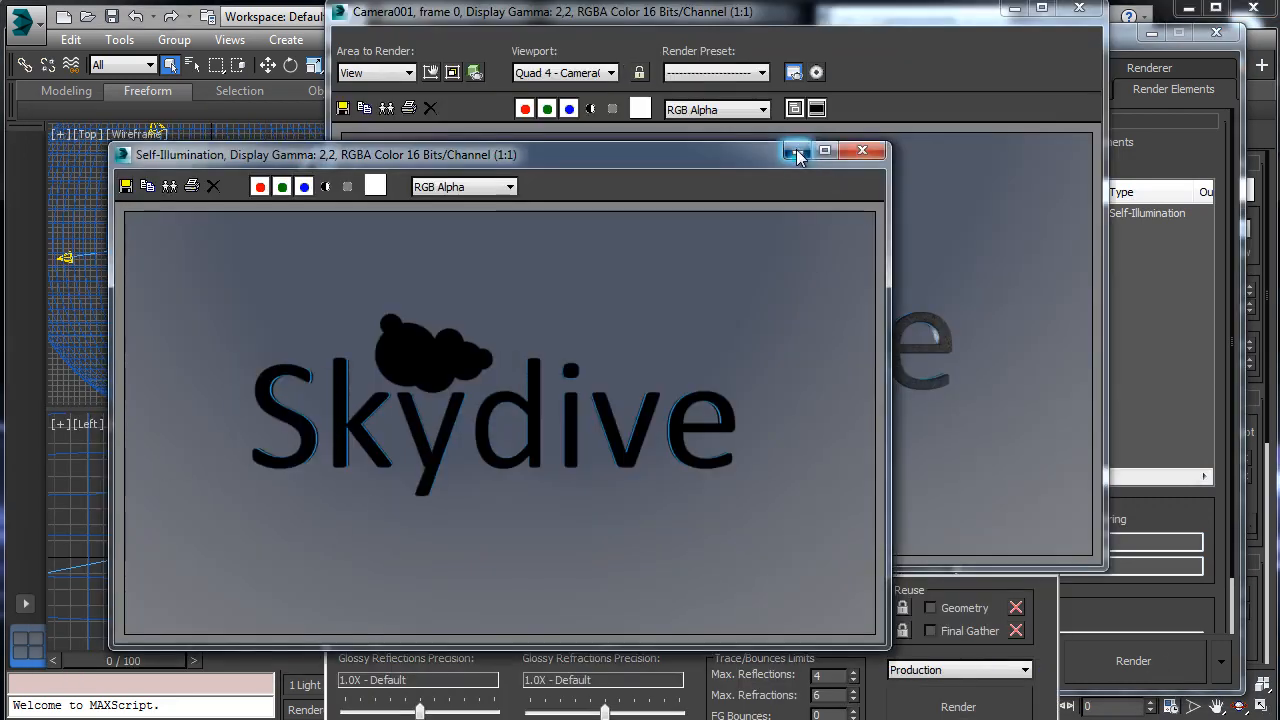
left_click(800, 150)
left_click(1013, 8)
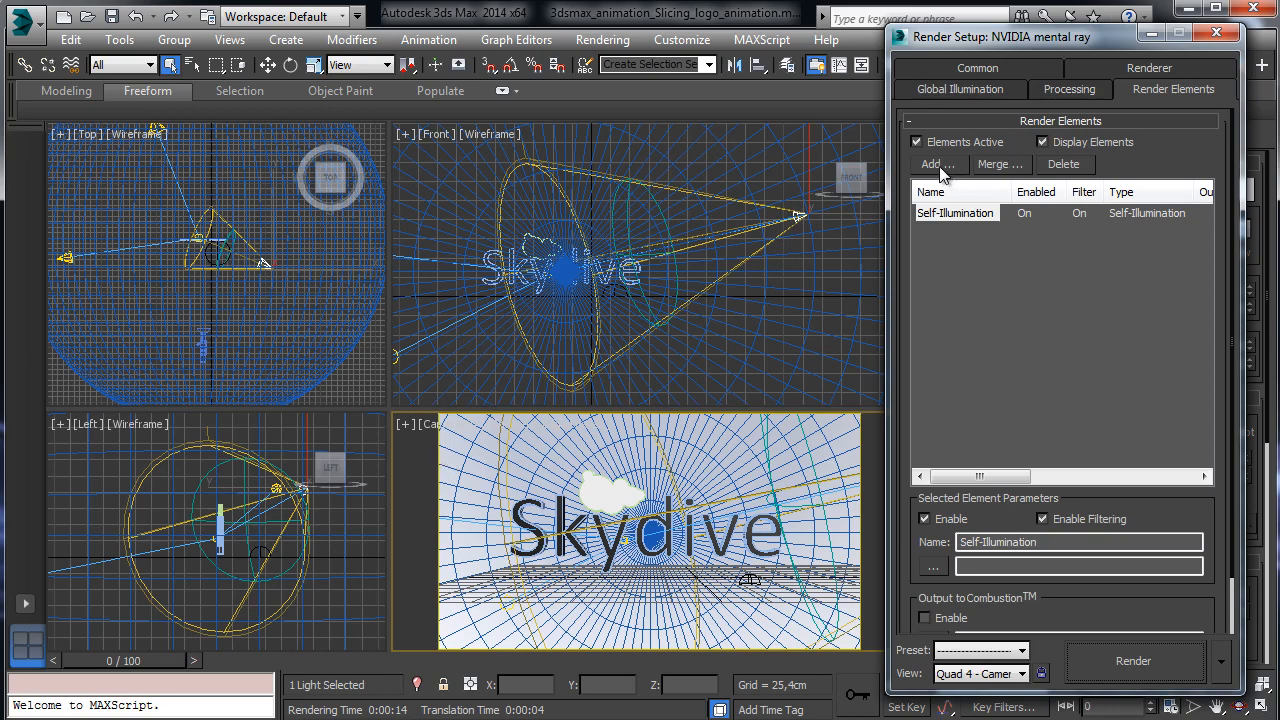
Set the G-Buffer Object ID of the environment sphere to 1 in its object properties.
left_click(451, 453)
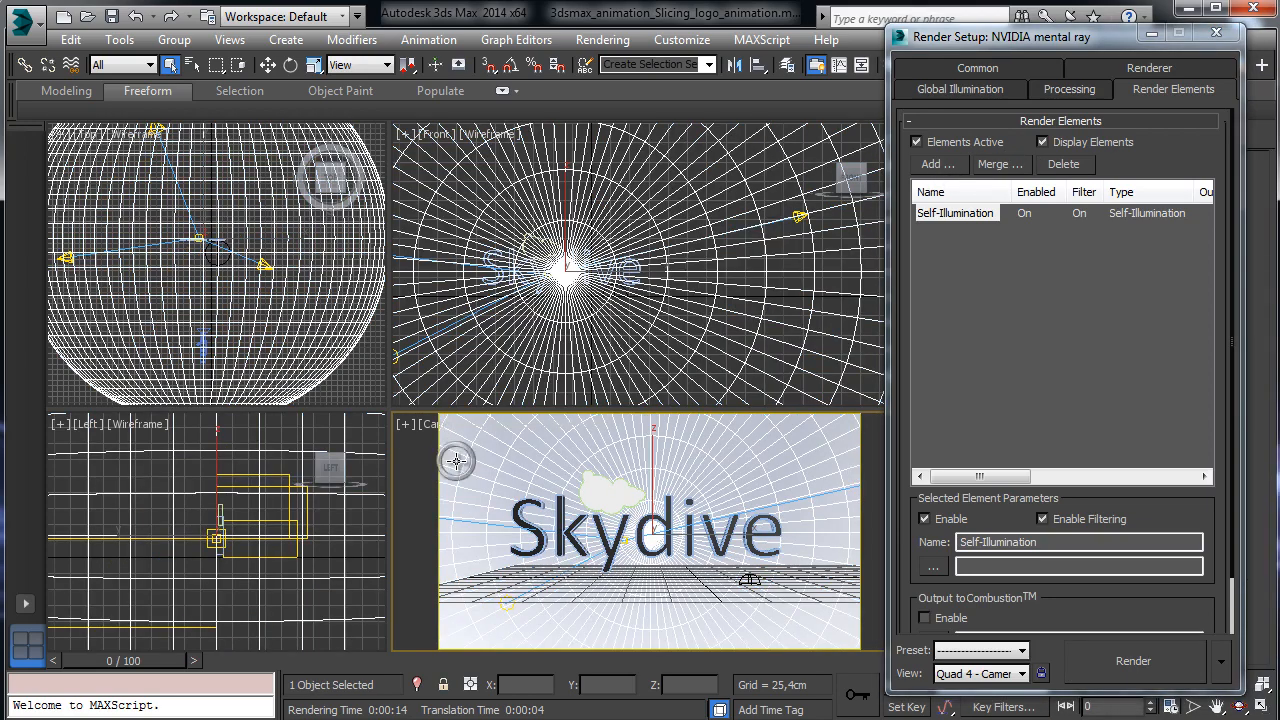
right_click(451, 455)
left_click(541, 582)
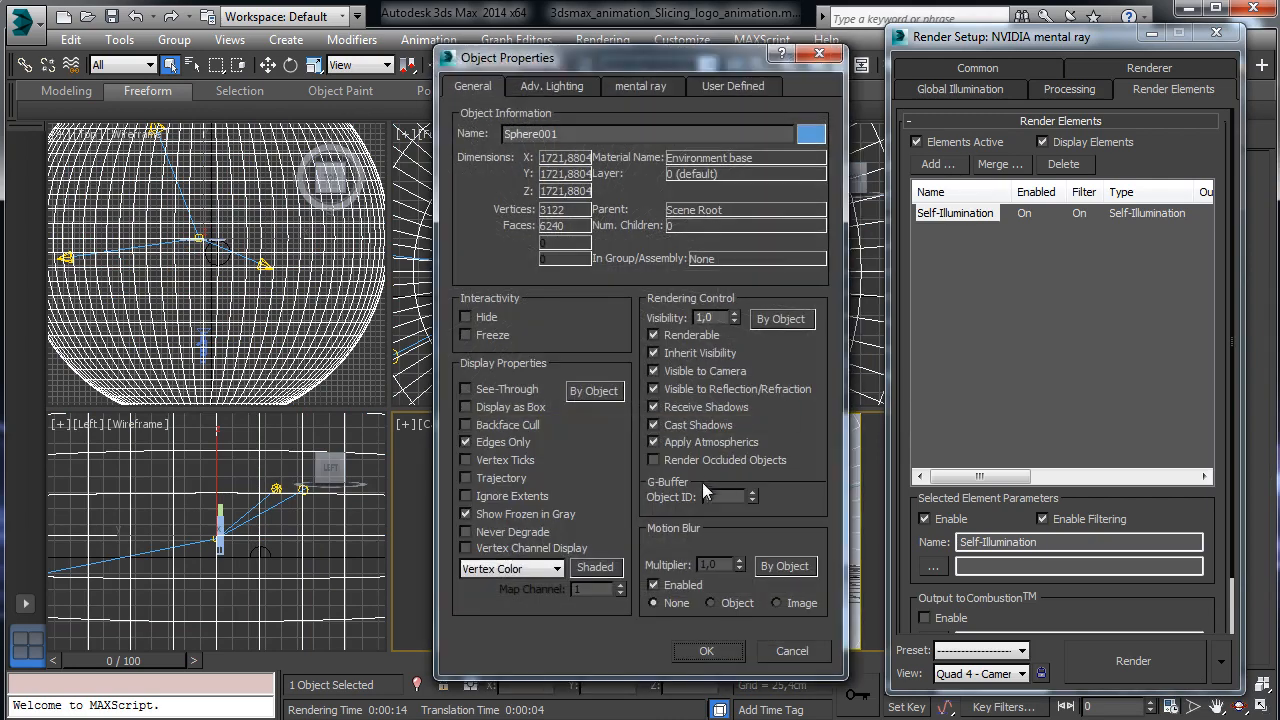
left_click(724, 654)
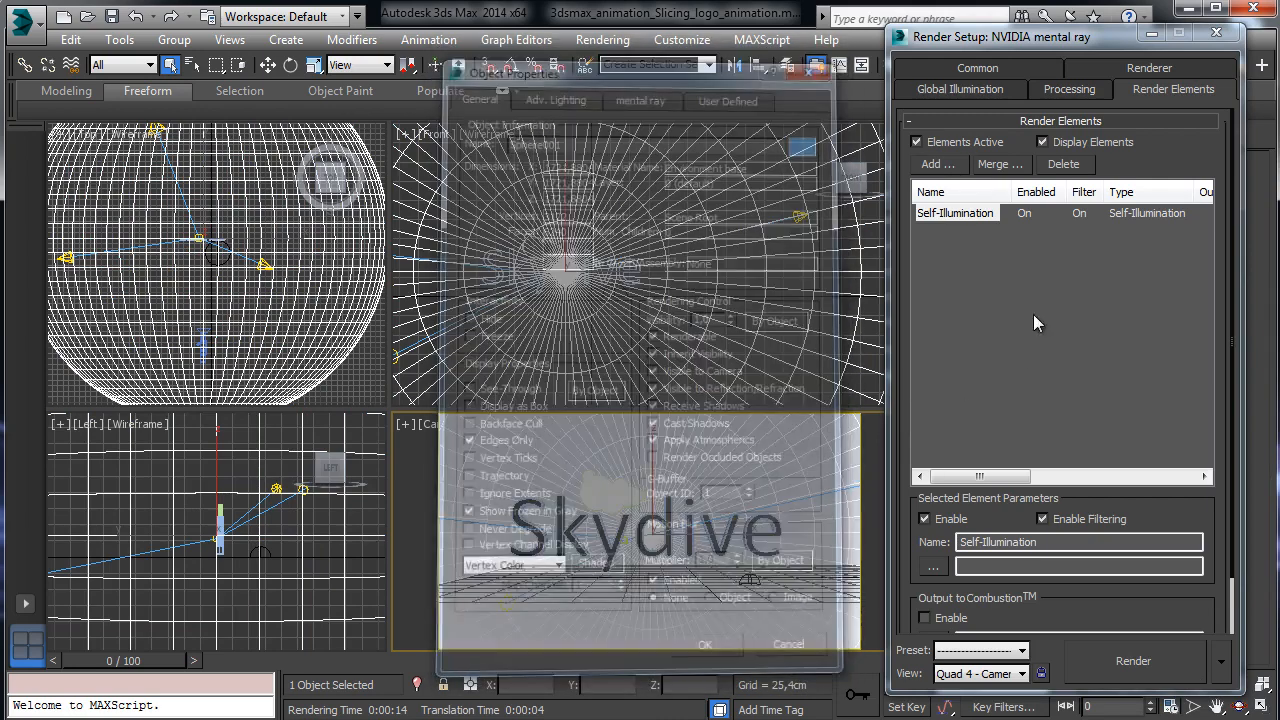
Add an Object ID render element and scroll to its color options.
left_click(955, 166)
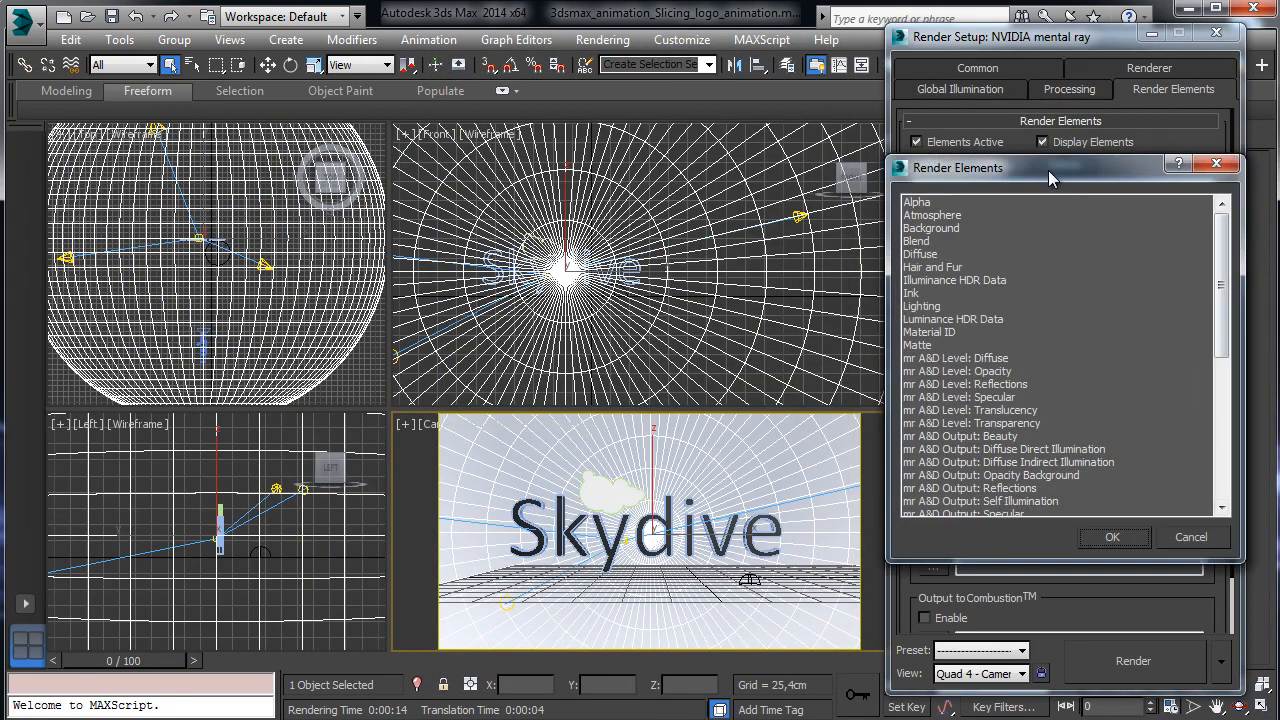
left_click_drag(1050, 168, 612, 97)
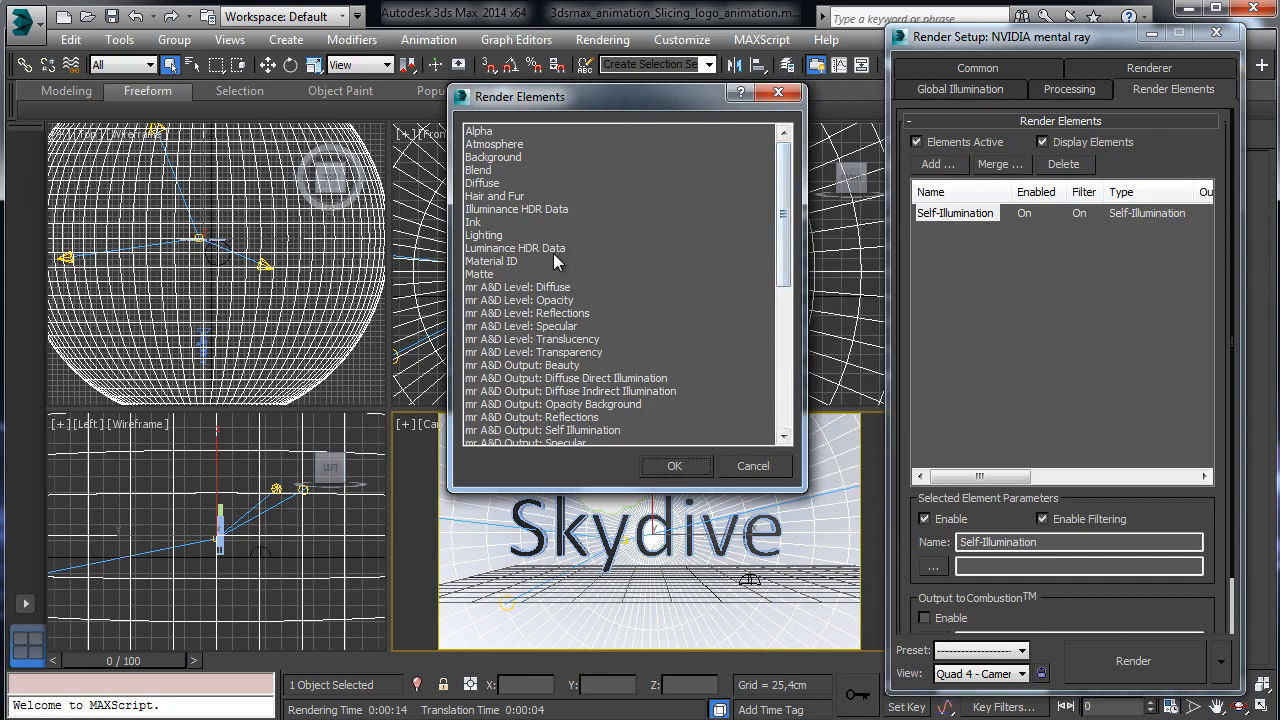
left_click_drag(782, 262, 785, 405)
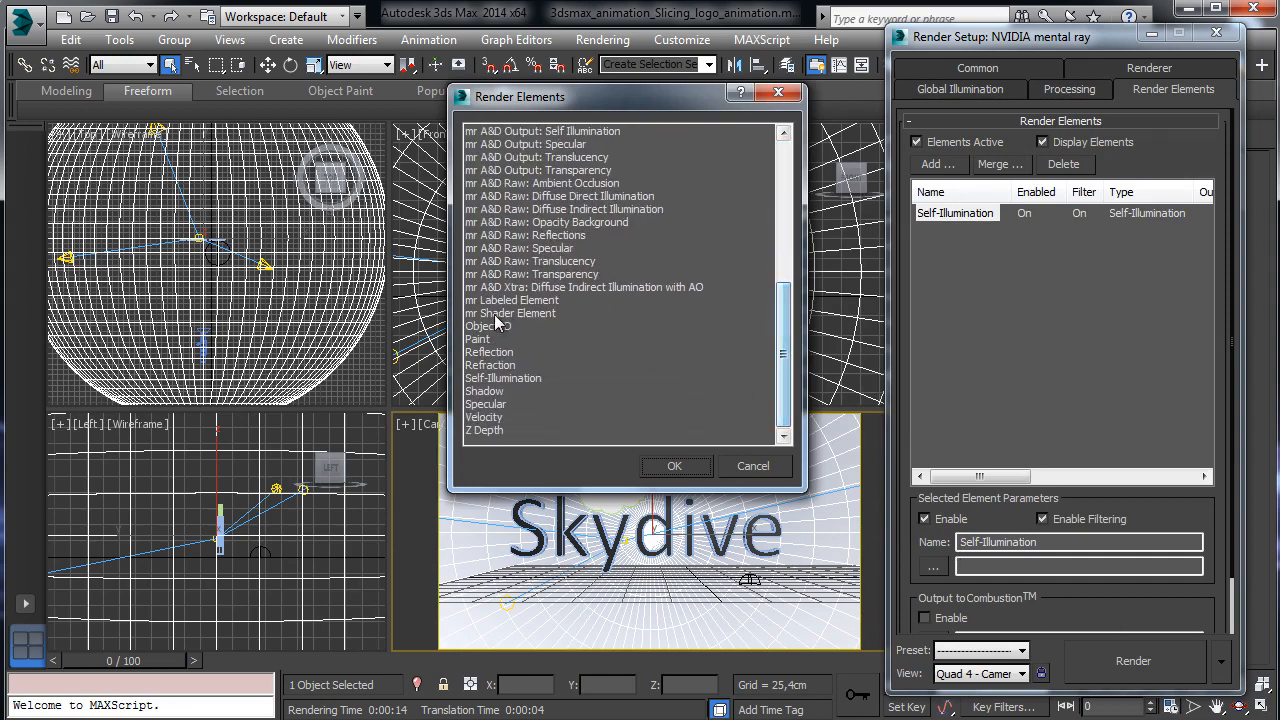
left_click(652, 330)
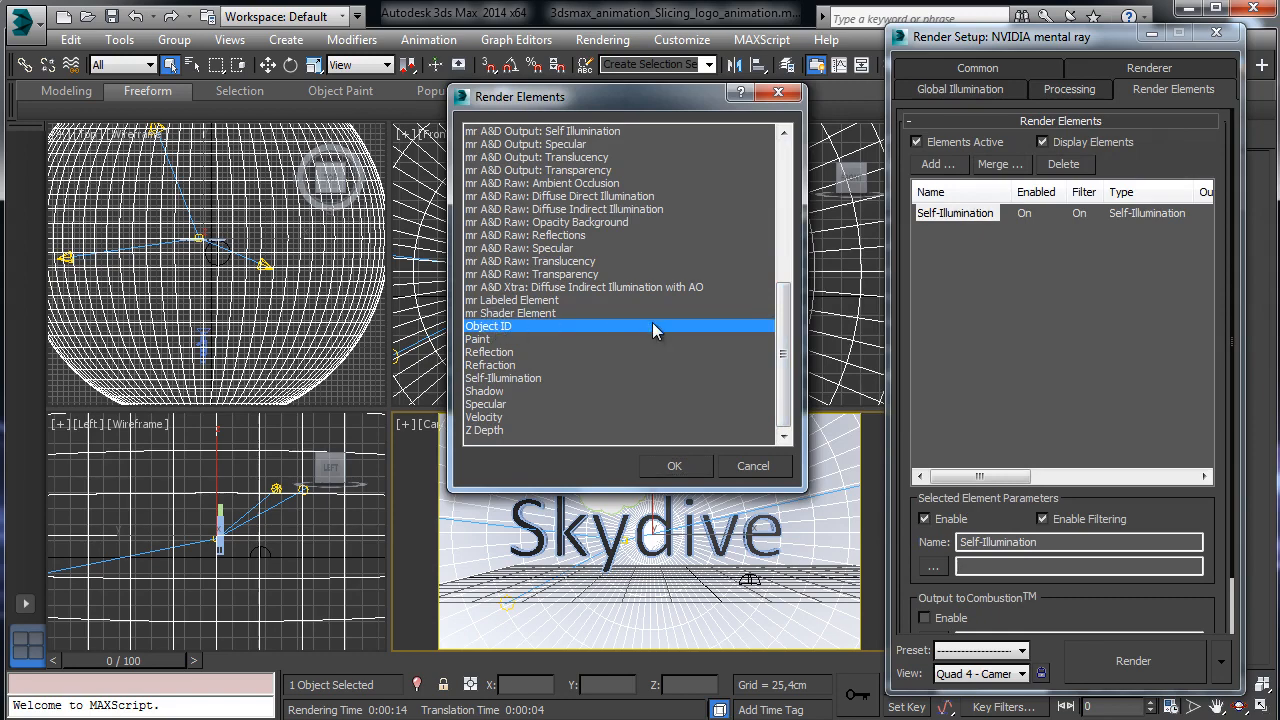
left_click(675, 467)
left_click_drag(1112, 598, 1079, 315)
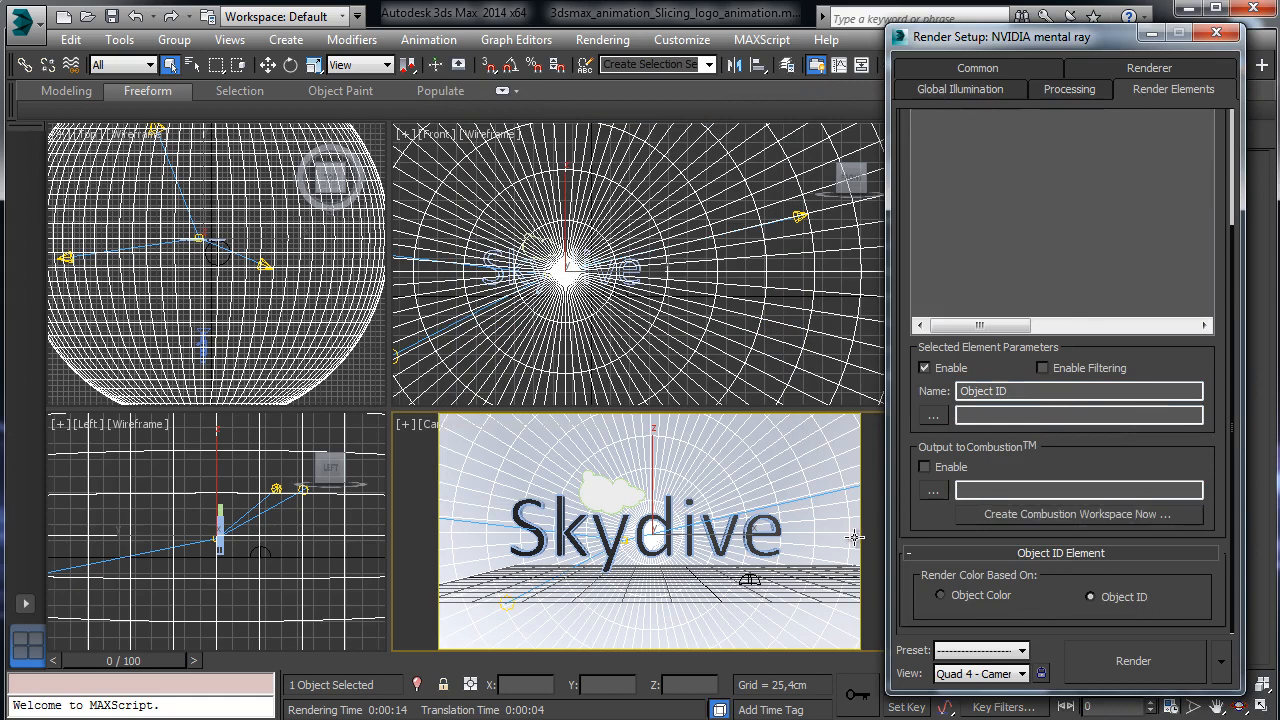
Test-render the camera view, compare the Object ID and Self-Illumination passes, and close both element windows.
left_click(1130, 664)
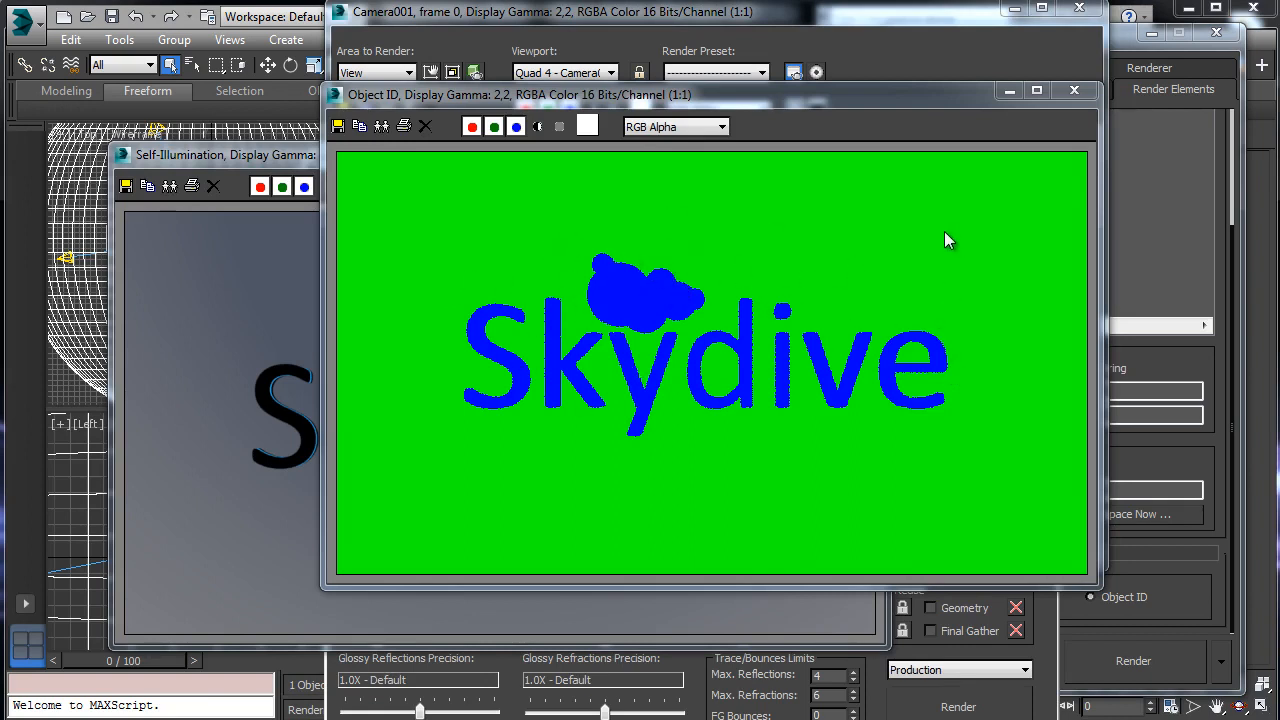
left_click(278, 157)
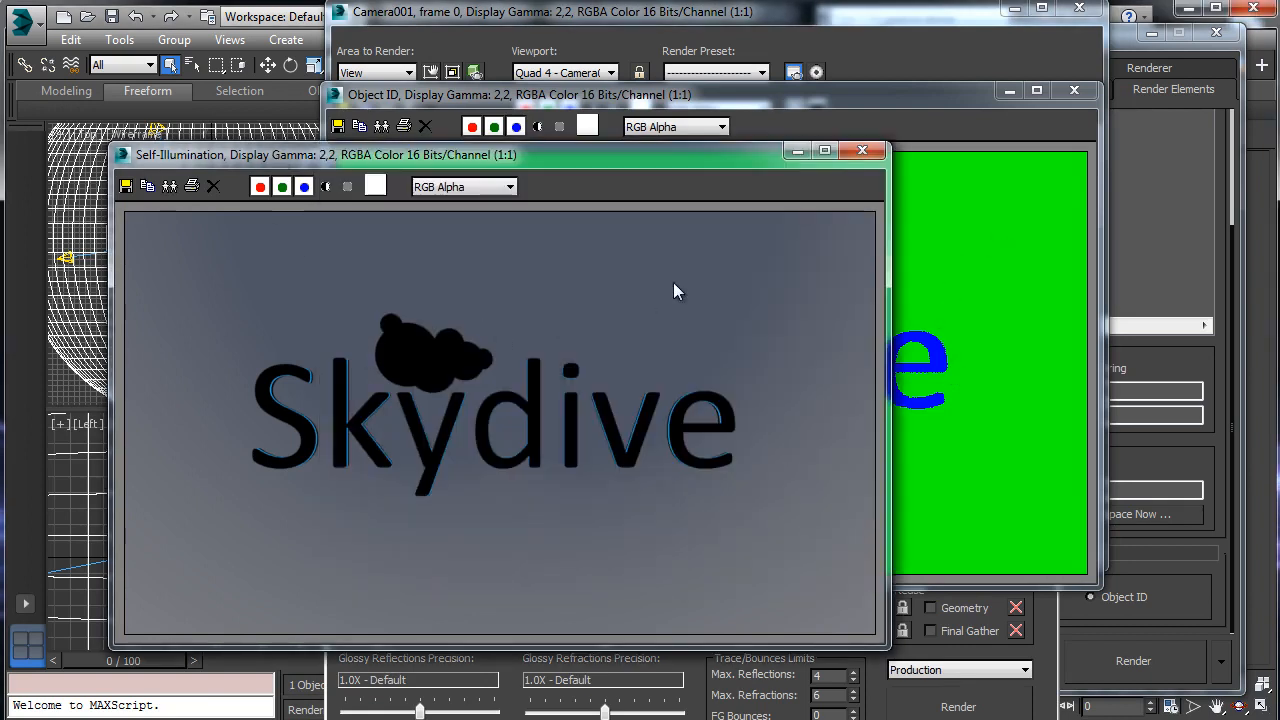
left_click(862, 150)
left_click(1074, 90)
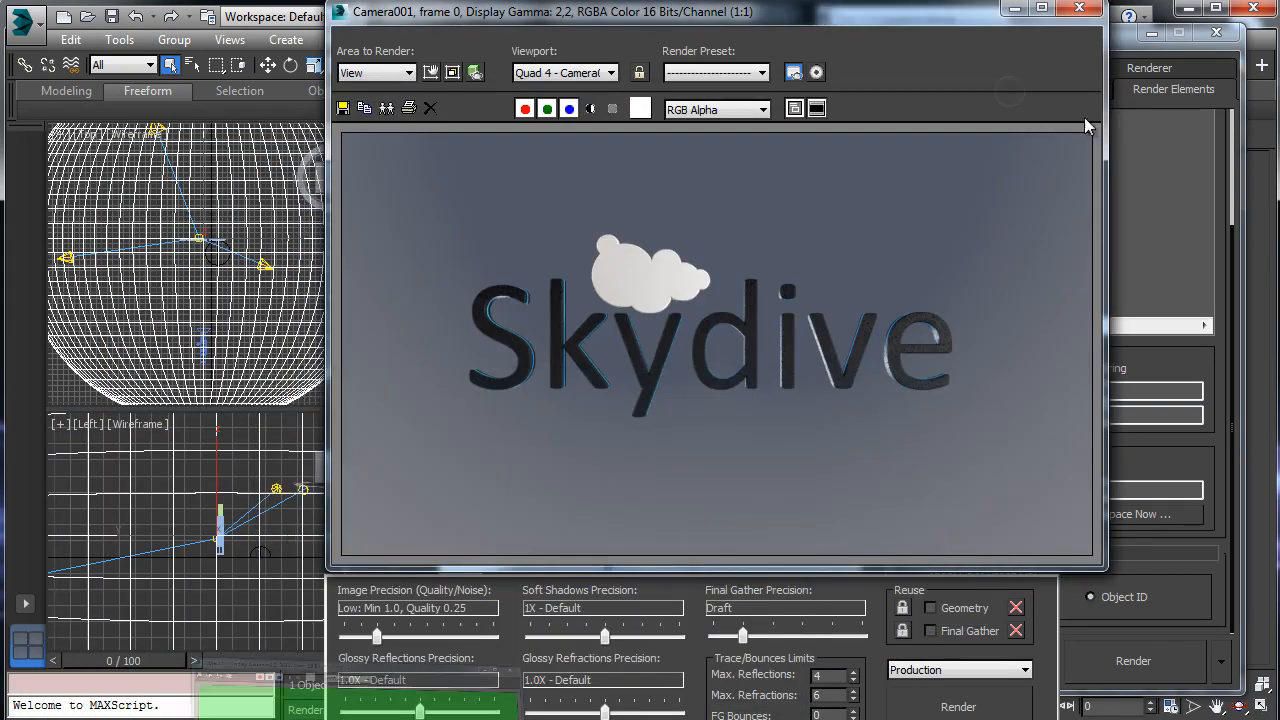
Enable filtering for the Object ID element, minimize the render setup on its common parameters, and close the rendered frame.
left_click(1185, 352)
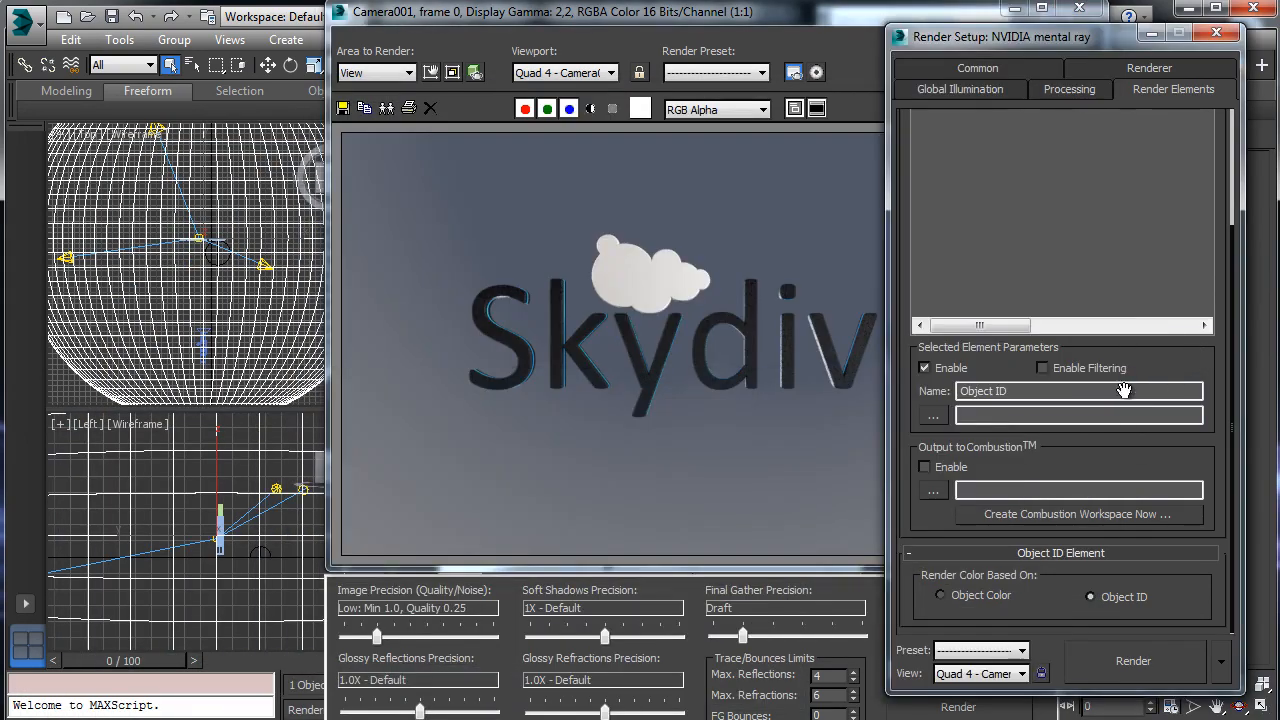
left_click_drag(1174, 352, 1097, 609)
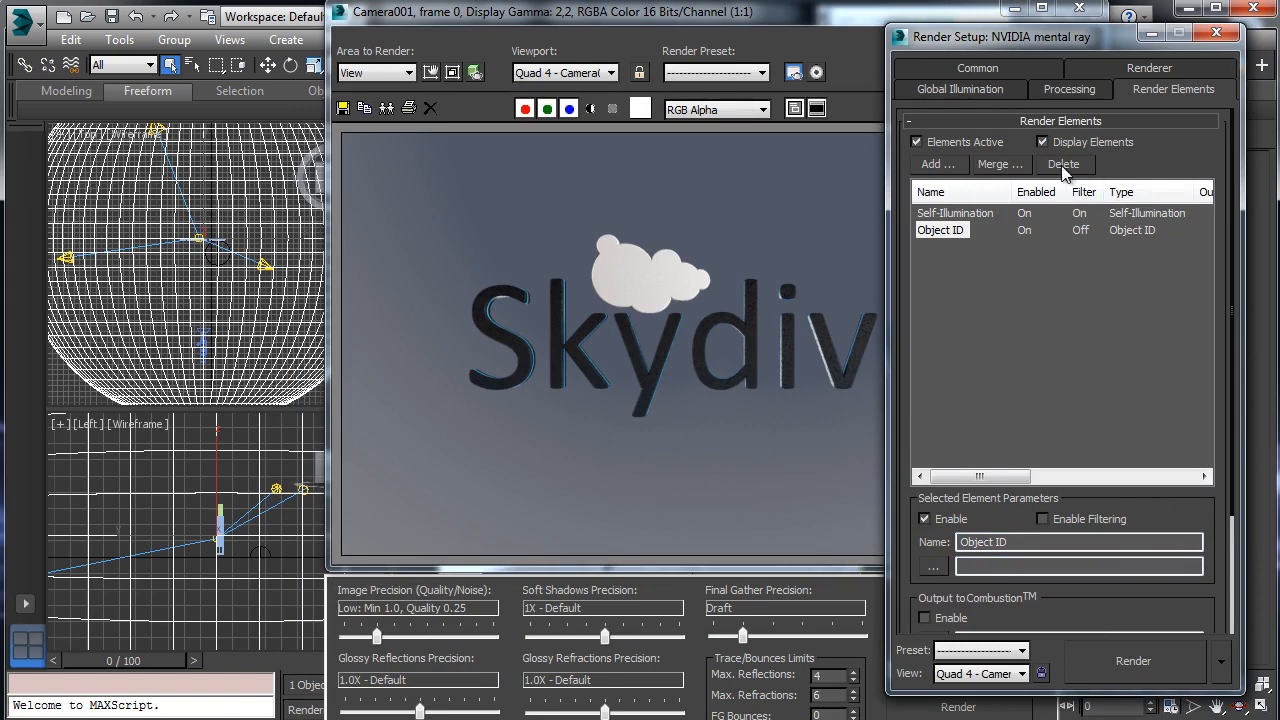
left_click(1043, 519)
left_click(972, 68)
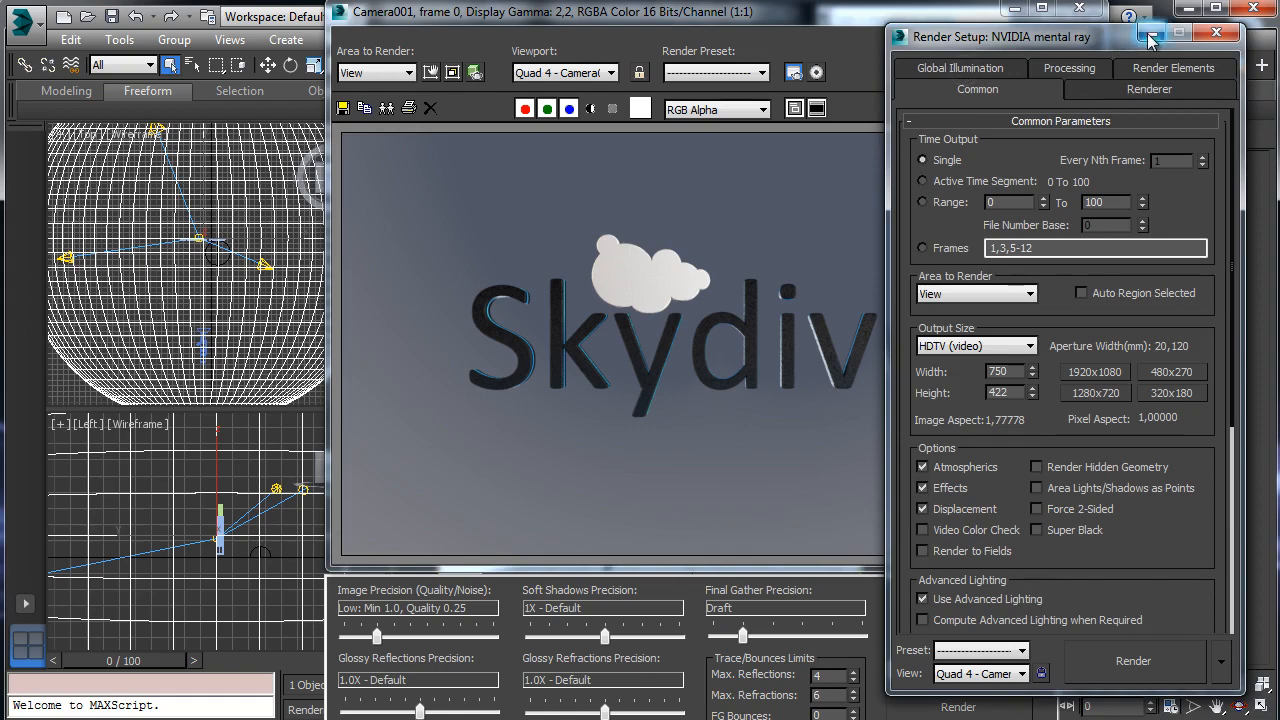
left_click(1151, 34)
left_click(1079, 8)
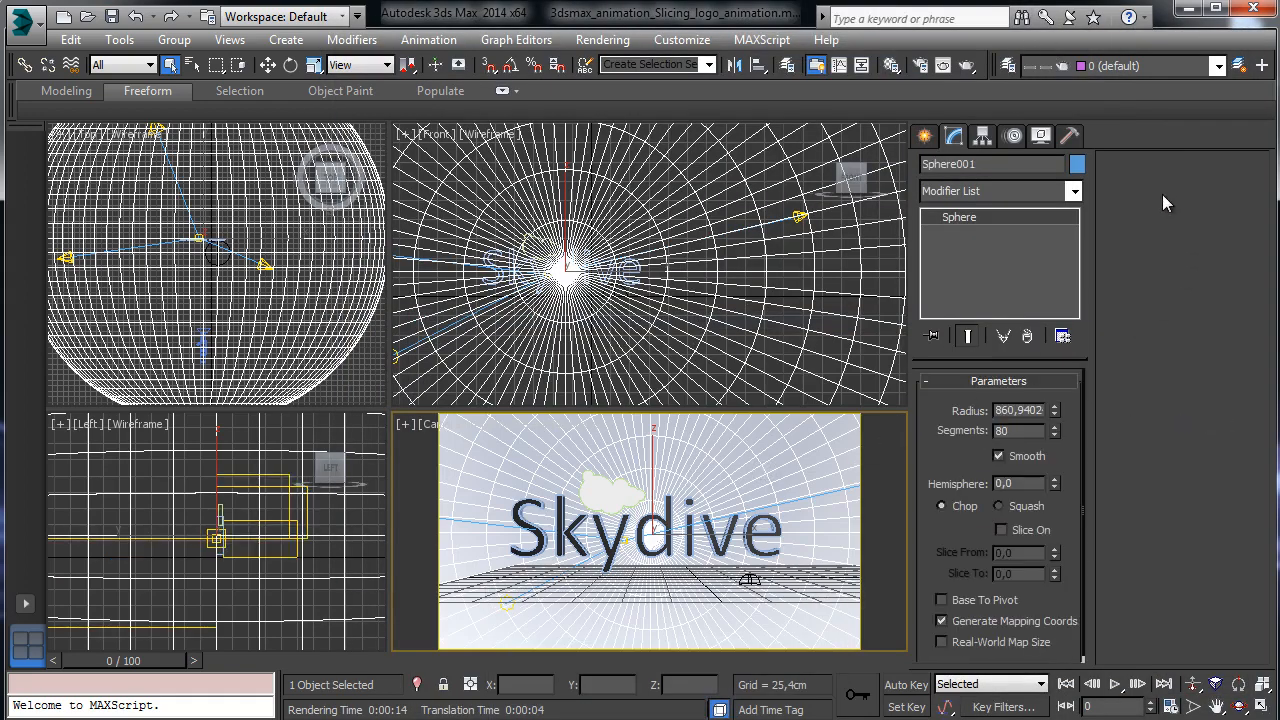
Clone the environment sphere in place and apply a Lattice modifier to the clone.
left_click(70, 39)
left_click(106, 195)
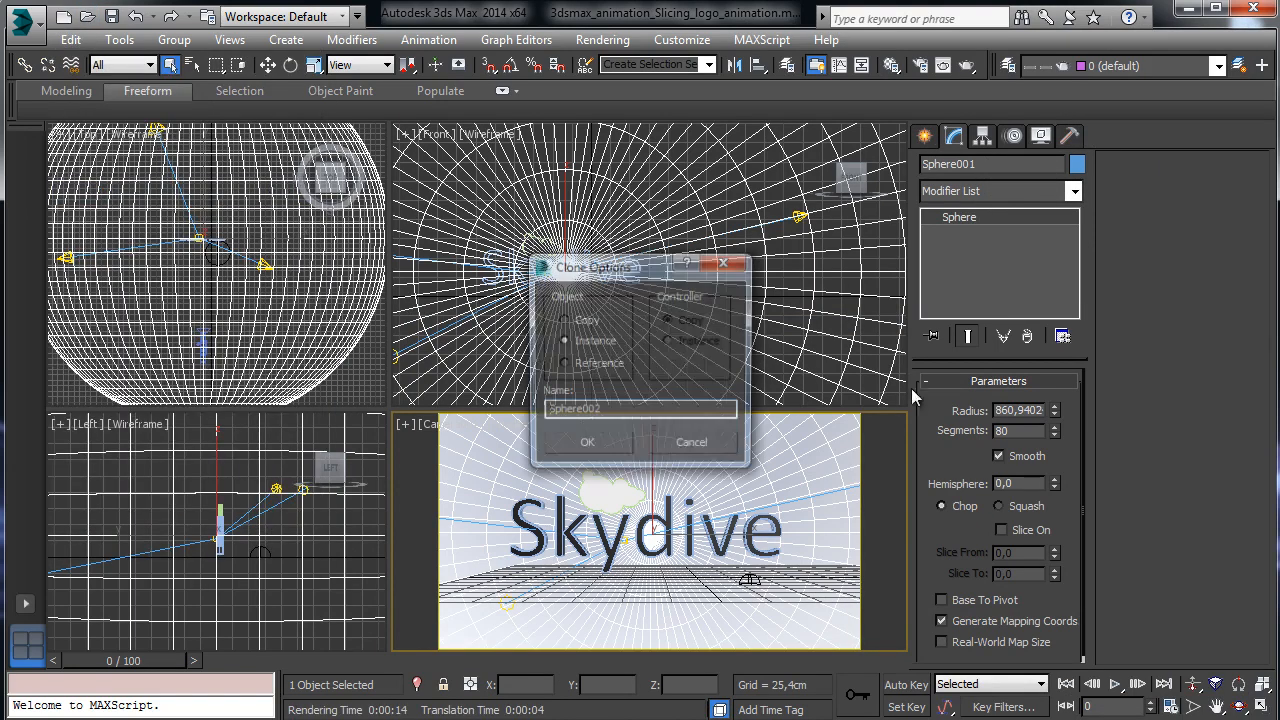
left_click(585, 445)
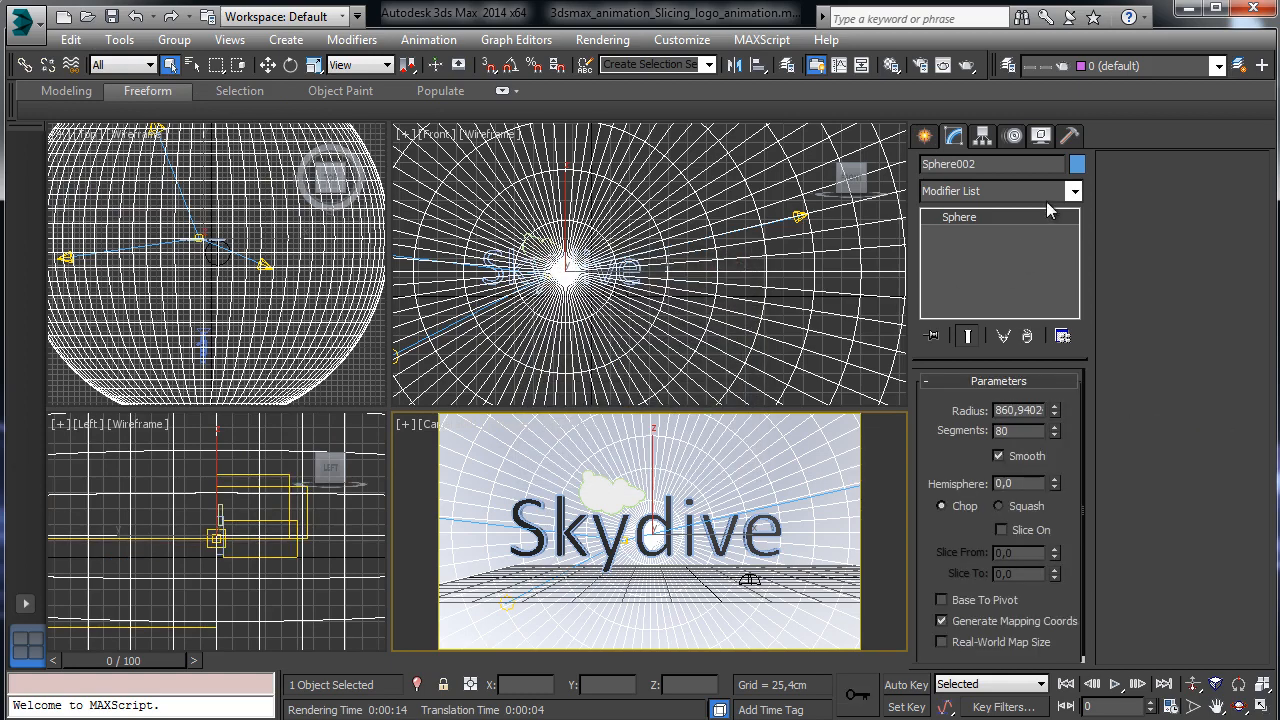
left_click(1073, 190)
left_click_drag(1076, 252, 1075, 464)
left_click(1010, 453)
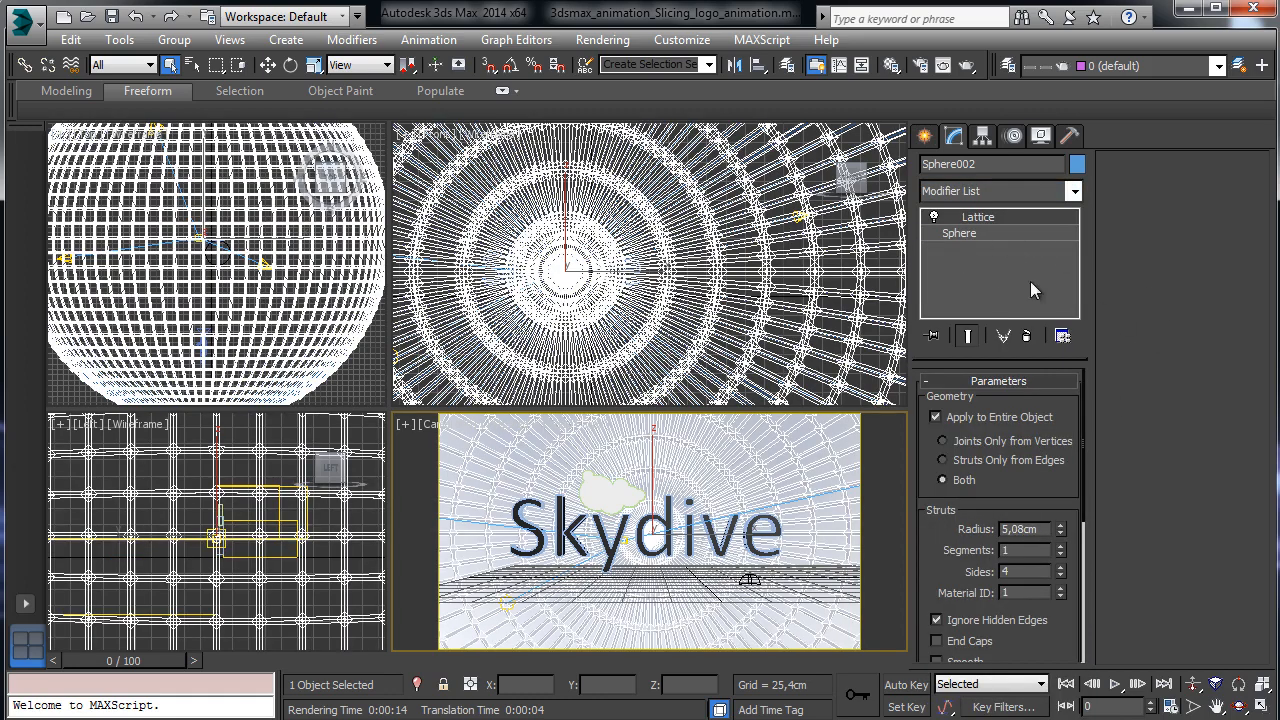
Maximize the camera view and limit the lattice to Struts Only from Edges with a strut radius of 1,27 cm.
left_click(1262, 706)
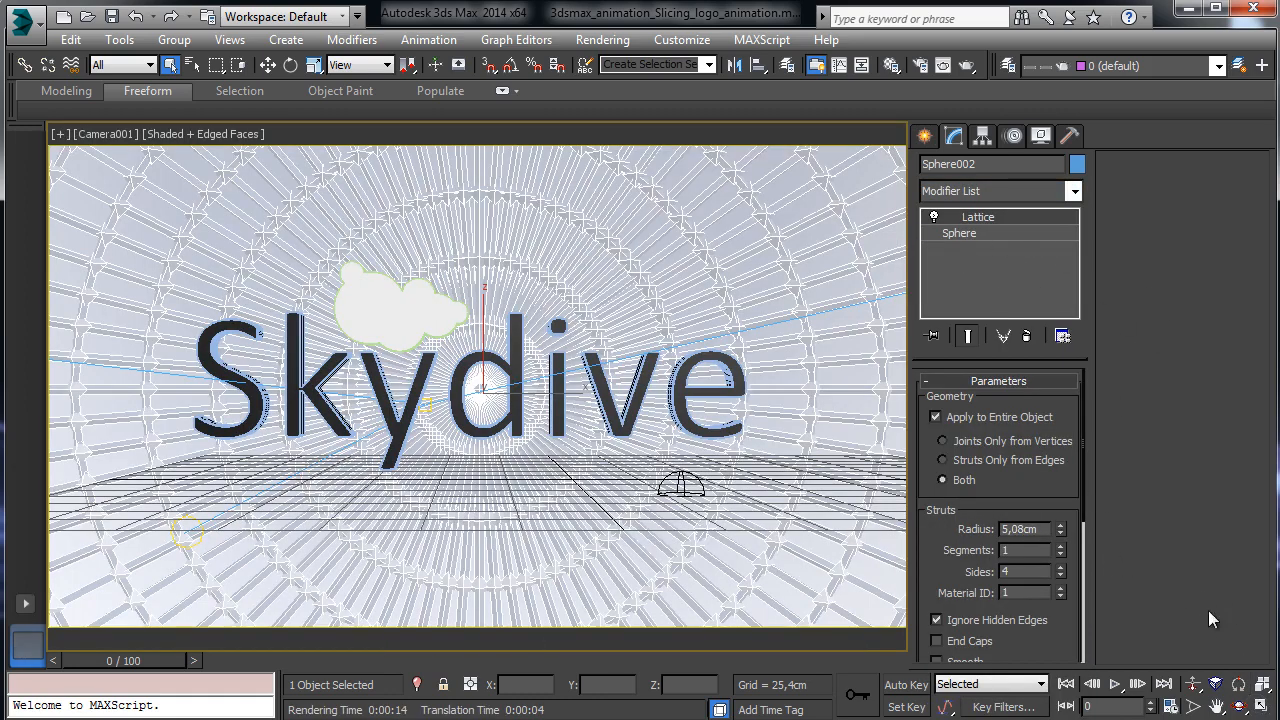
left_click(964, 461)
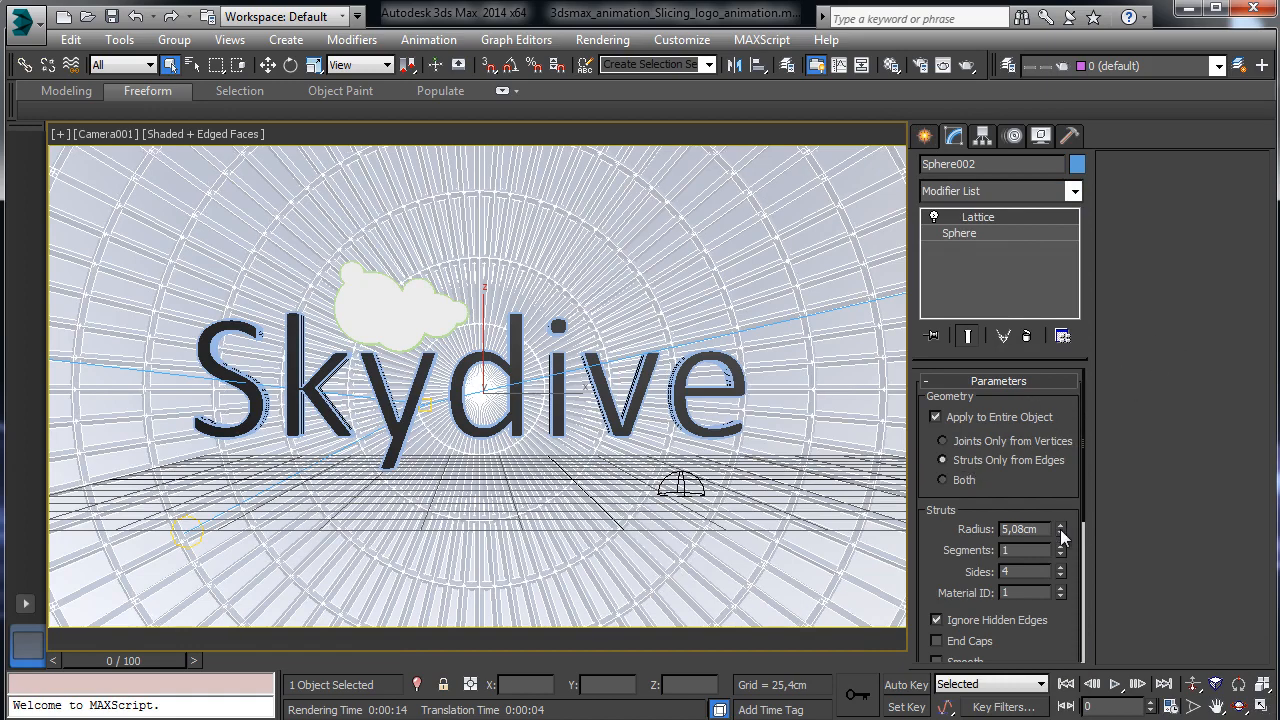
left_click_drag(1062, 537, 1062, 545)
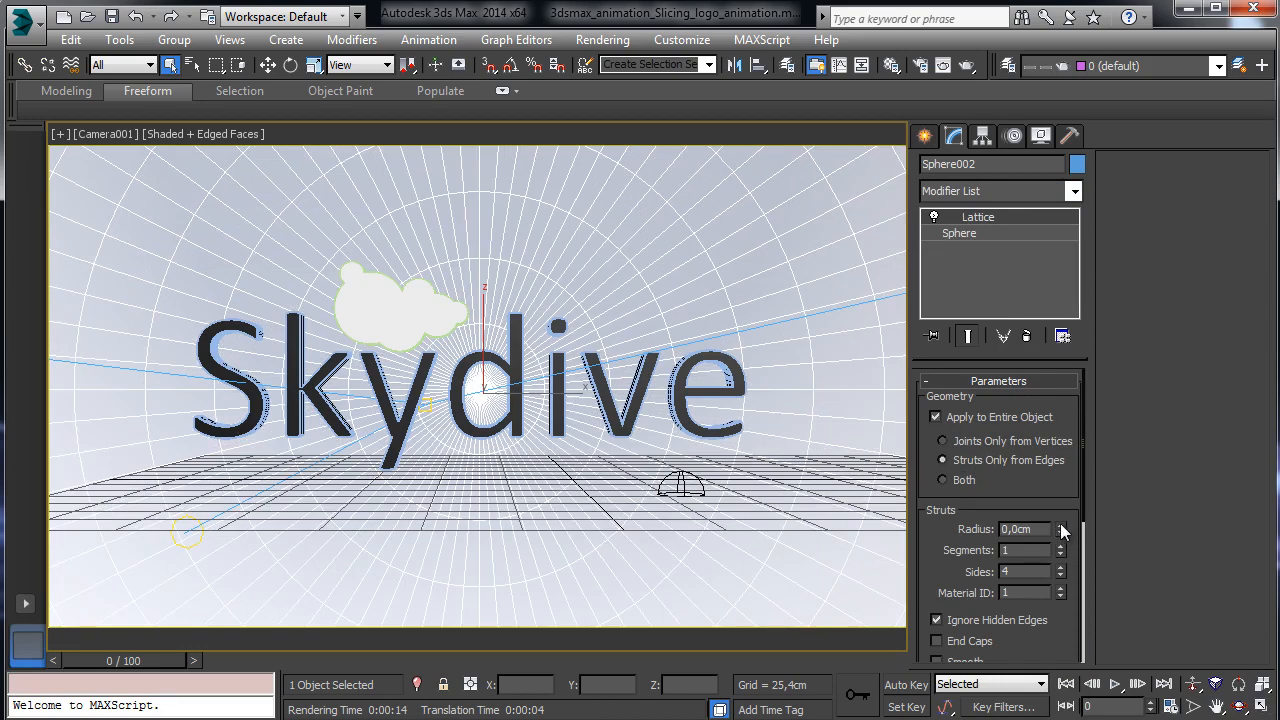
left_click(1061, 526)
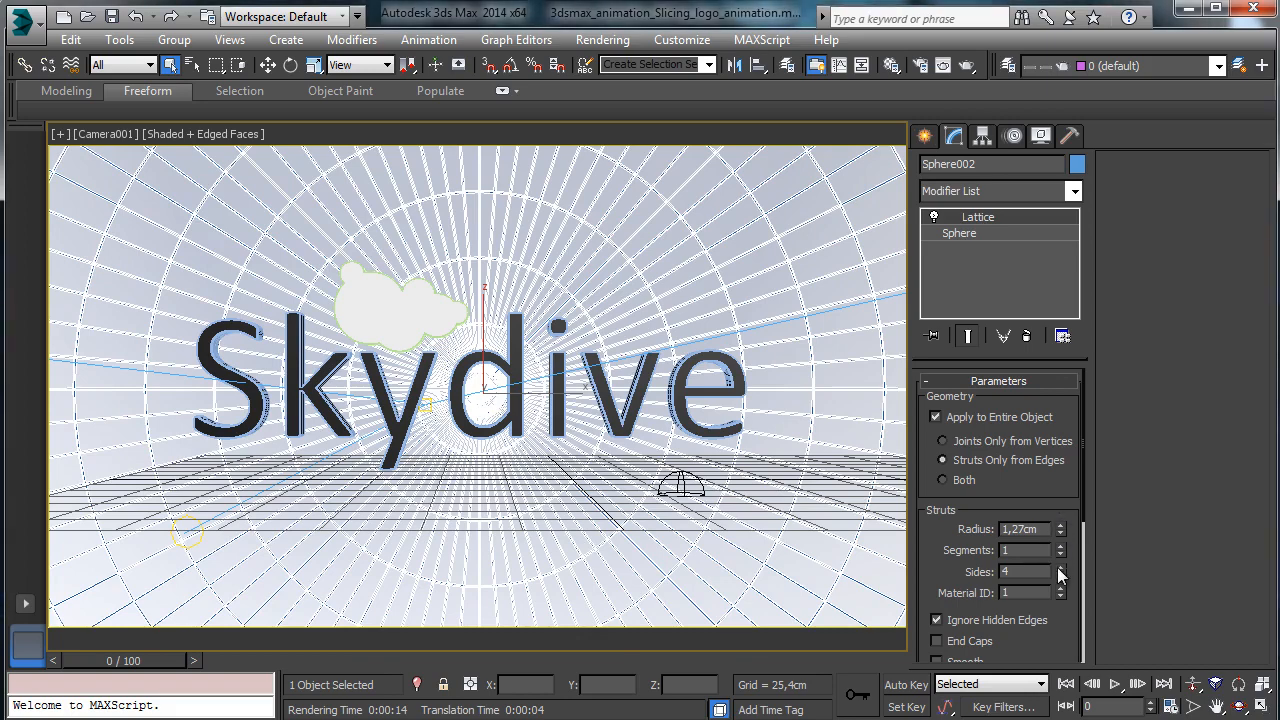
Set the number of sides of the lattice struts to 10.
left_click(1060, 568)
left_click(1061, 566)
left_click(1061, 565)
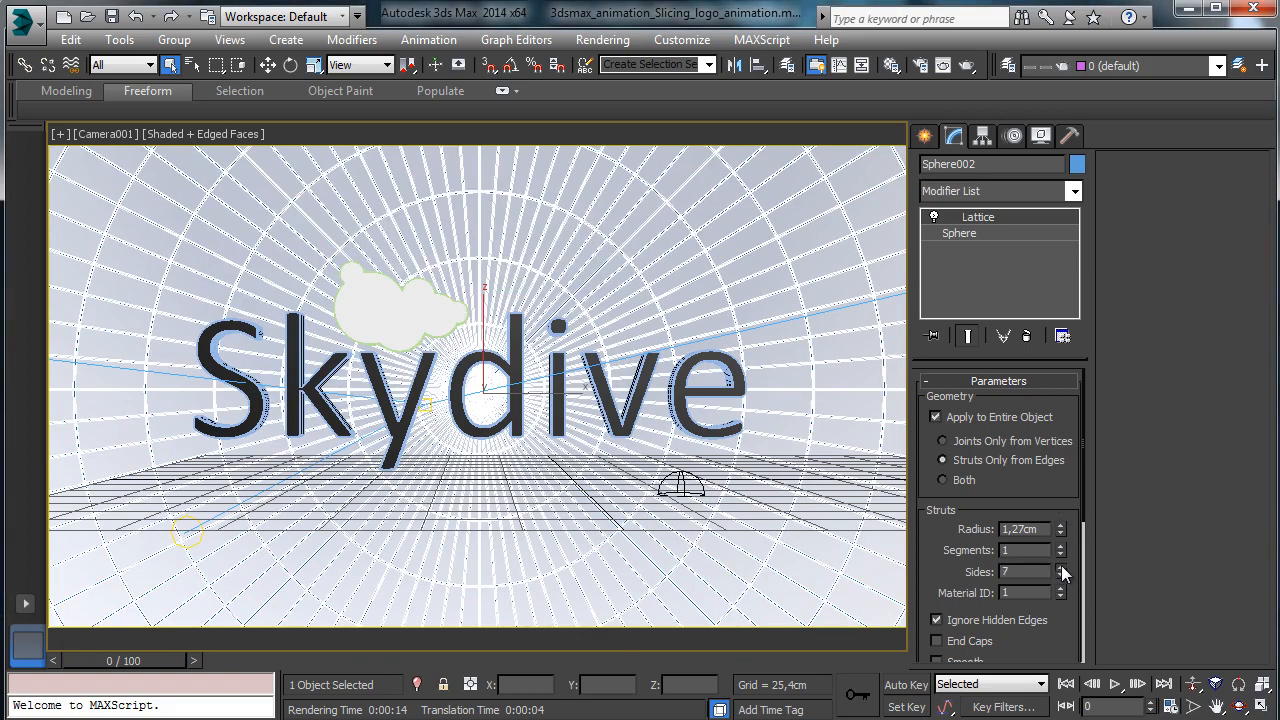
left_click(1060, 565)
left_click(1060, 566)
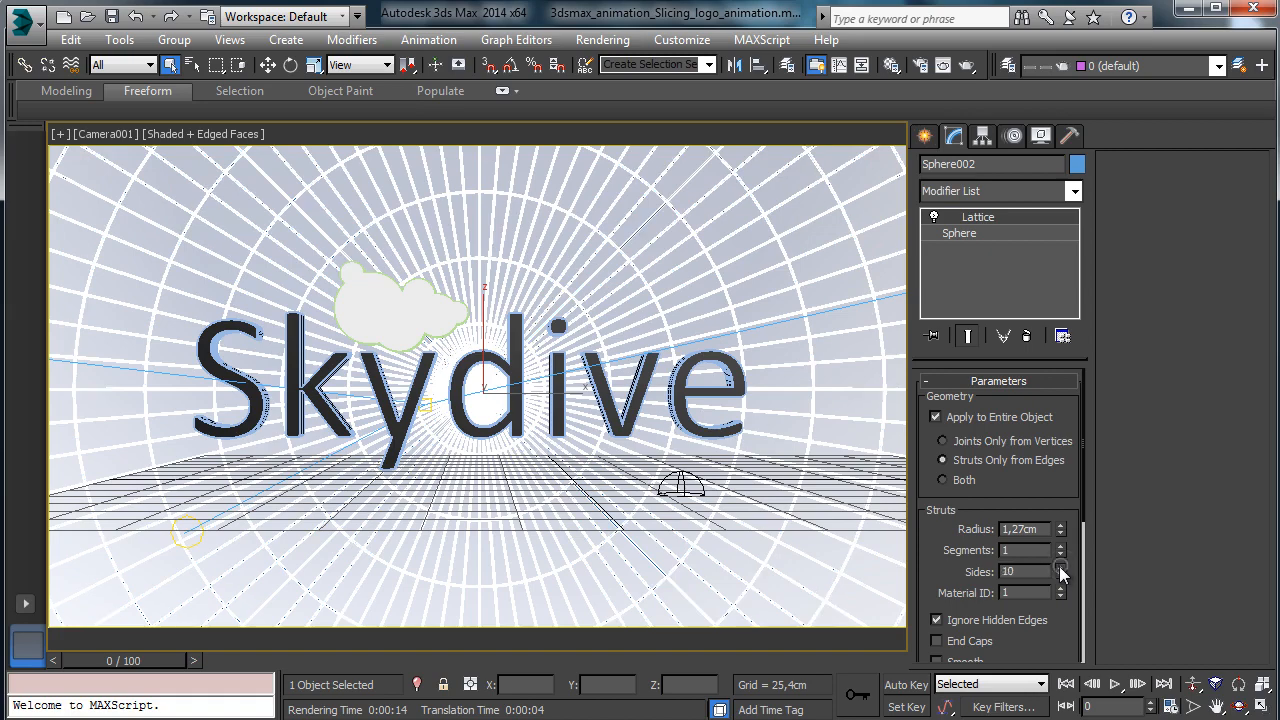
left_click_drag(1042, 640, 1010, 335)
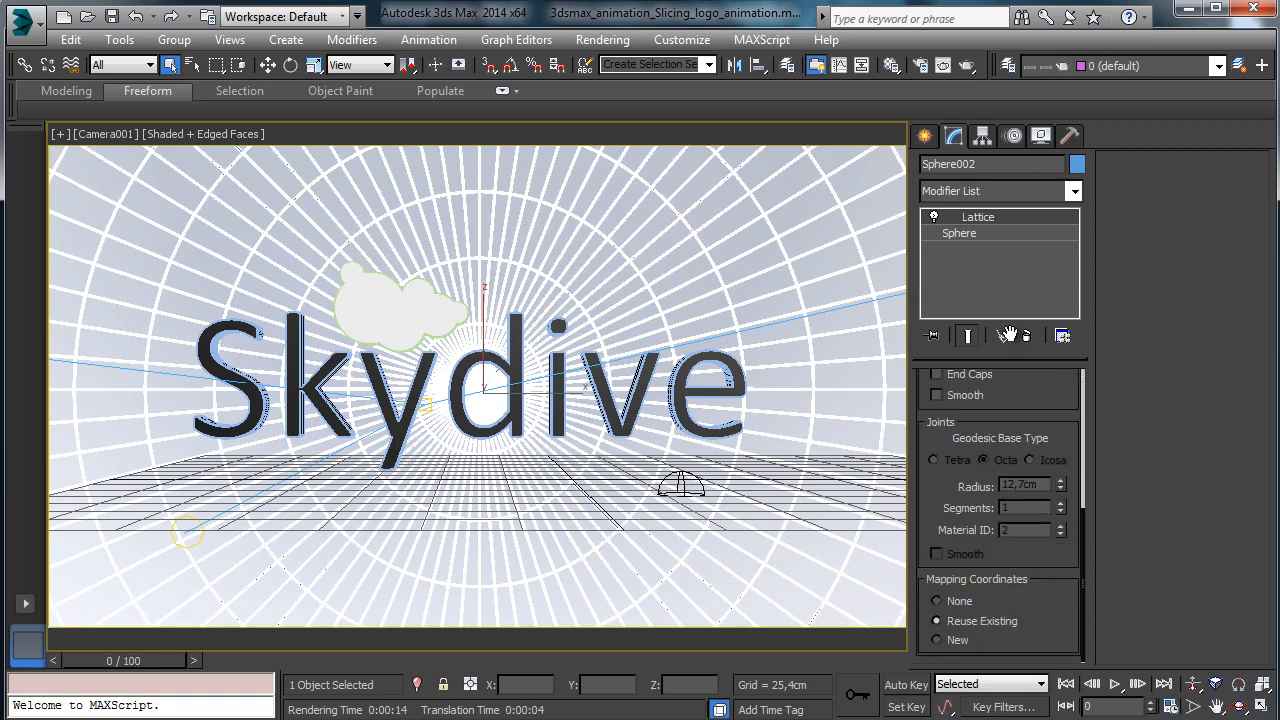
Change the unused 08 - Default material in the Material Editor from Standard to Arch & Design.
left_click(891, 65)
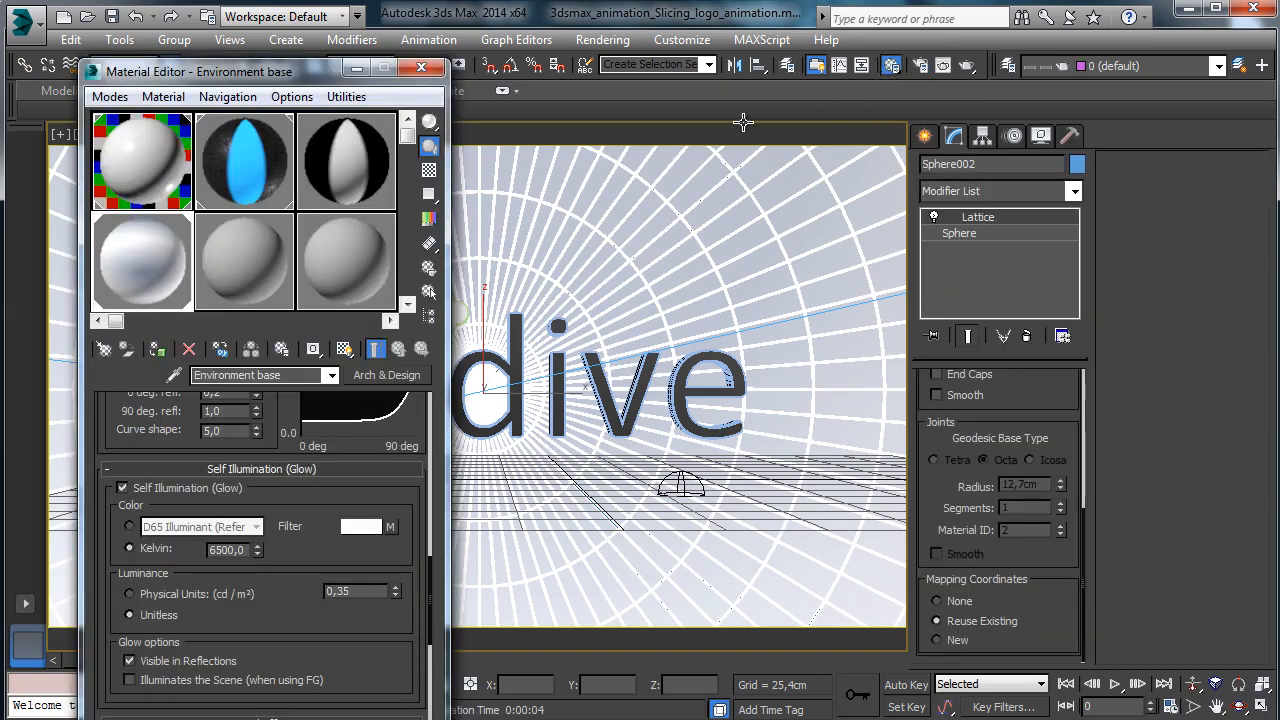
left_click(255, 258)
left_click_drag(310, 79, 407, 45)
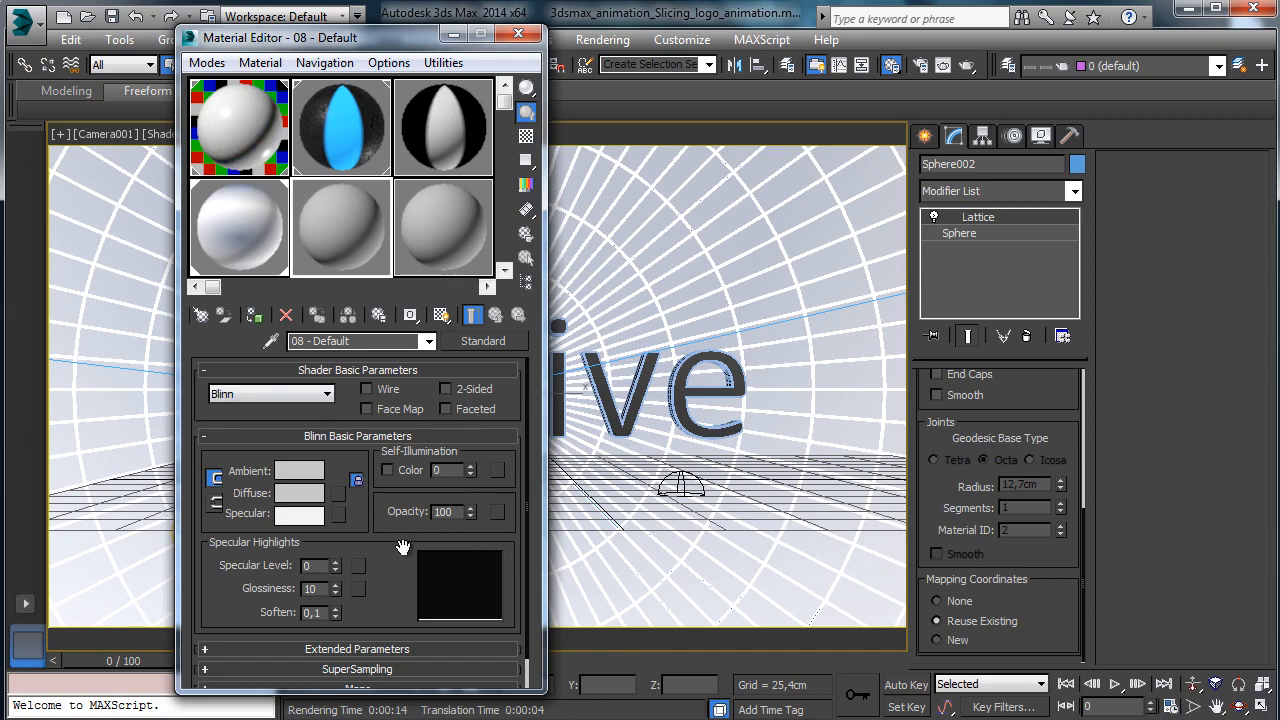
left_click(483, 342)
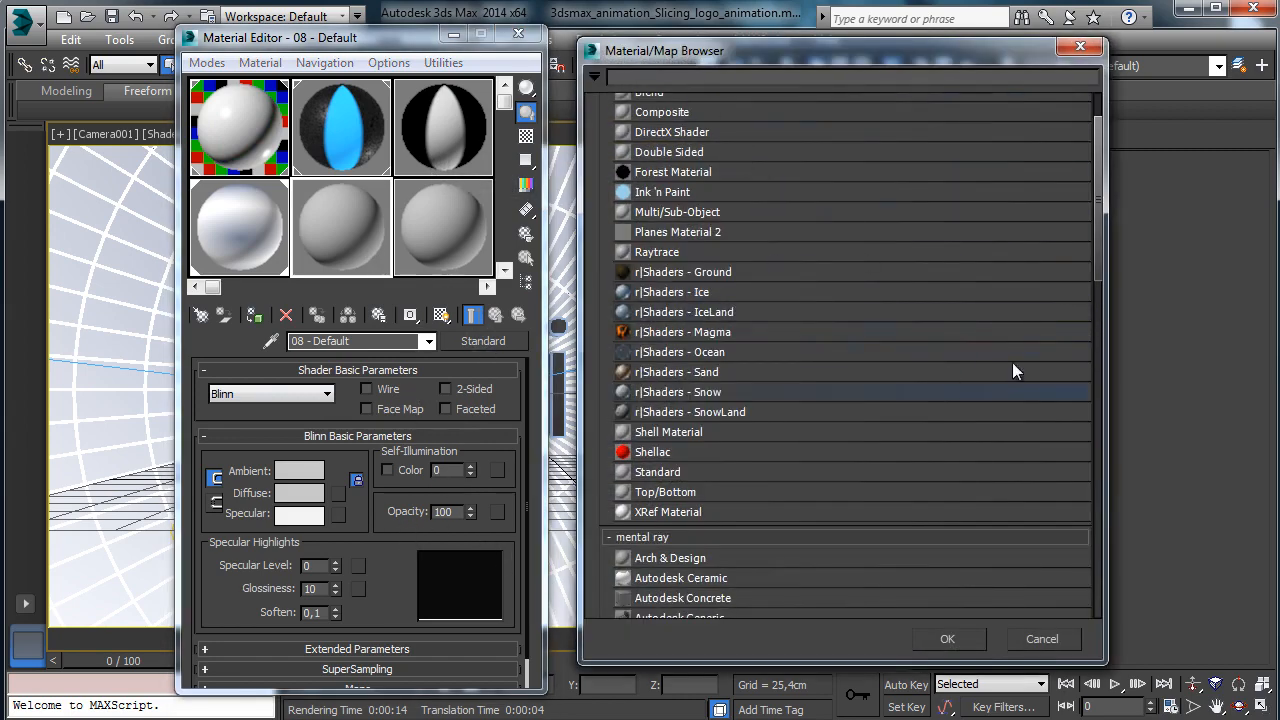
double_click(709, 557)
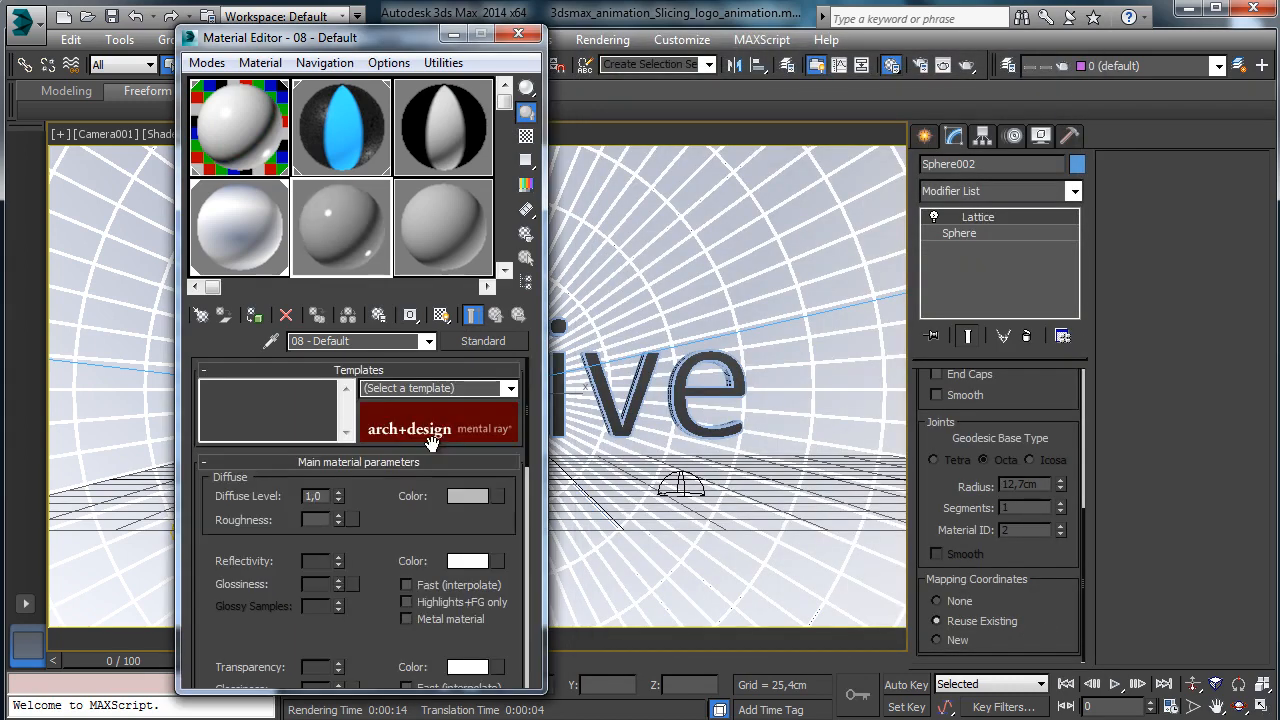
Set the Arch & Design material's diffuse color to black and assign the material to the selected lattice sphere.
left_click(467, 494)
left_click_drag(548, 135, 536, 139)
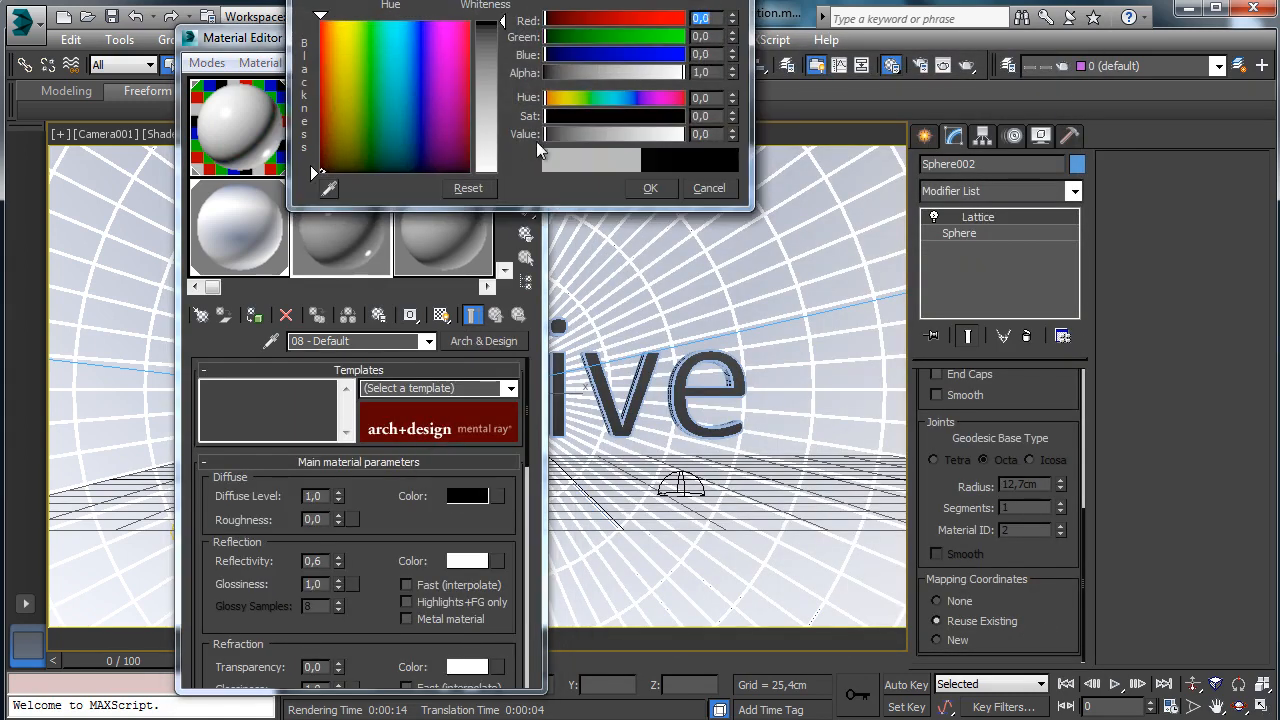
left_click(652, 189)
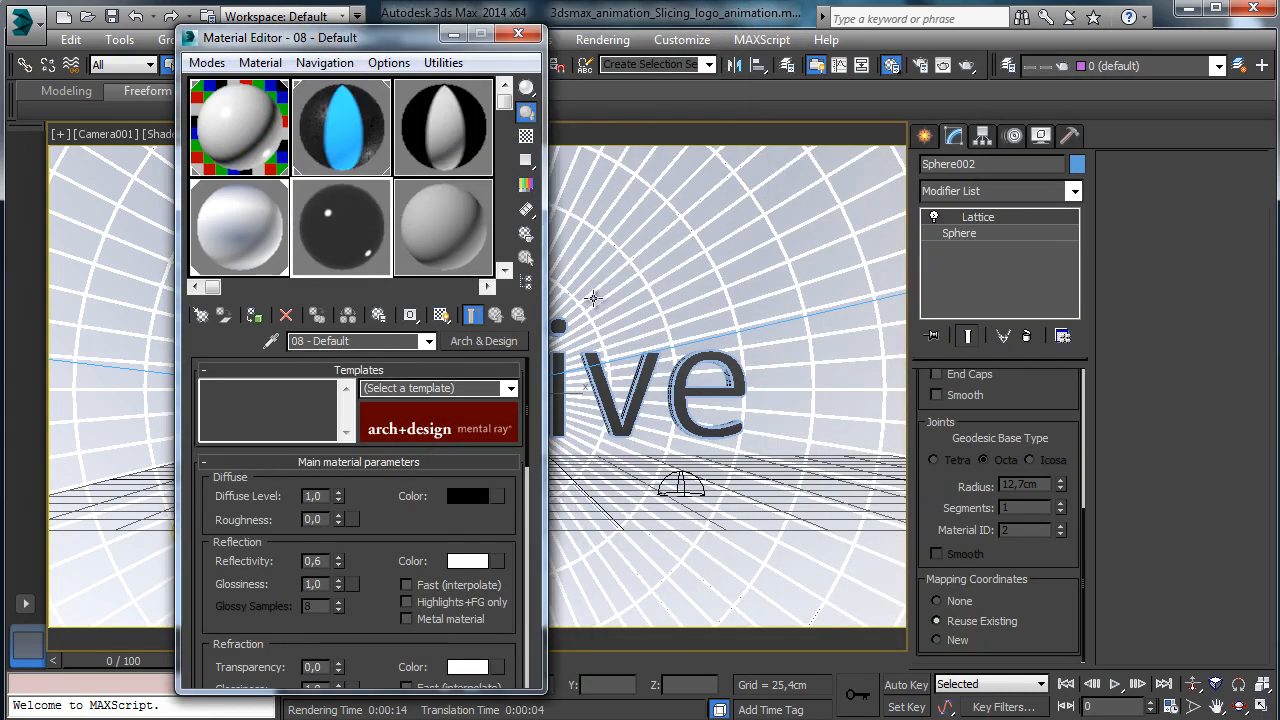
left_click(254, 315)
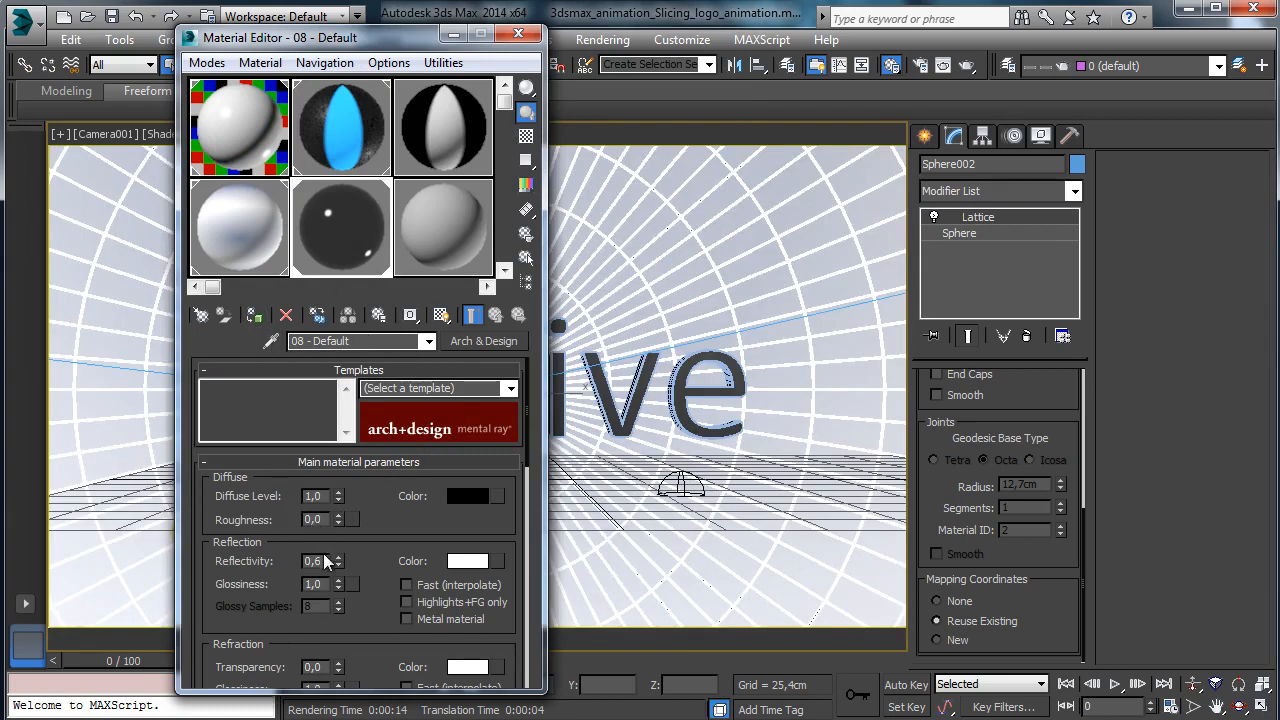
Set the lattice material's reflection glossiness to 0,5 and its reflectivity to 1,0, and test-render the camera view.
double_click(313, 586)
key("Return")
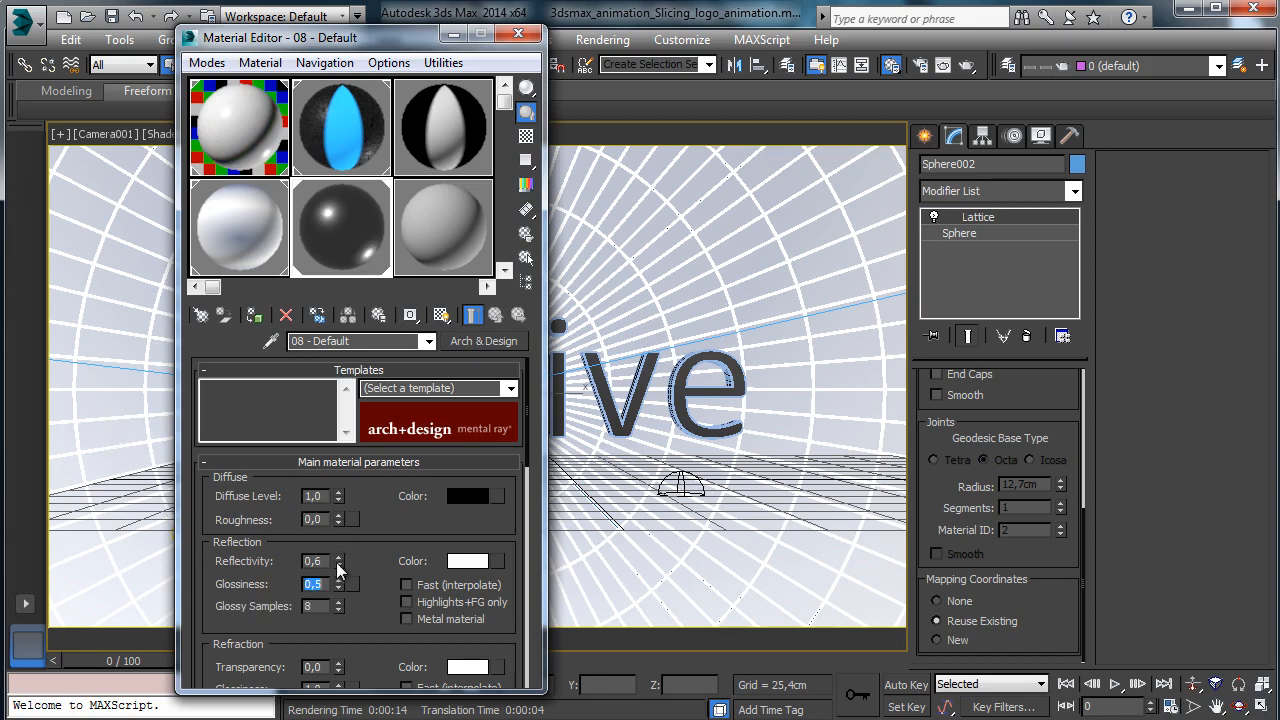
left_click_drag(339, 565, 343, 499)
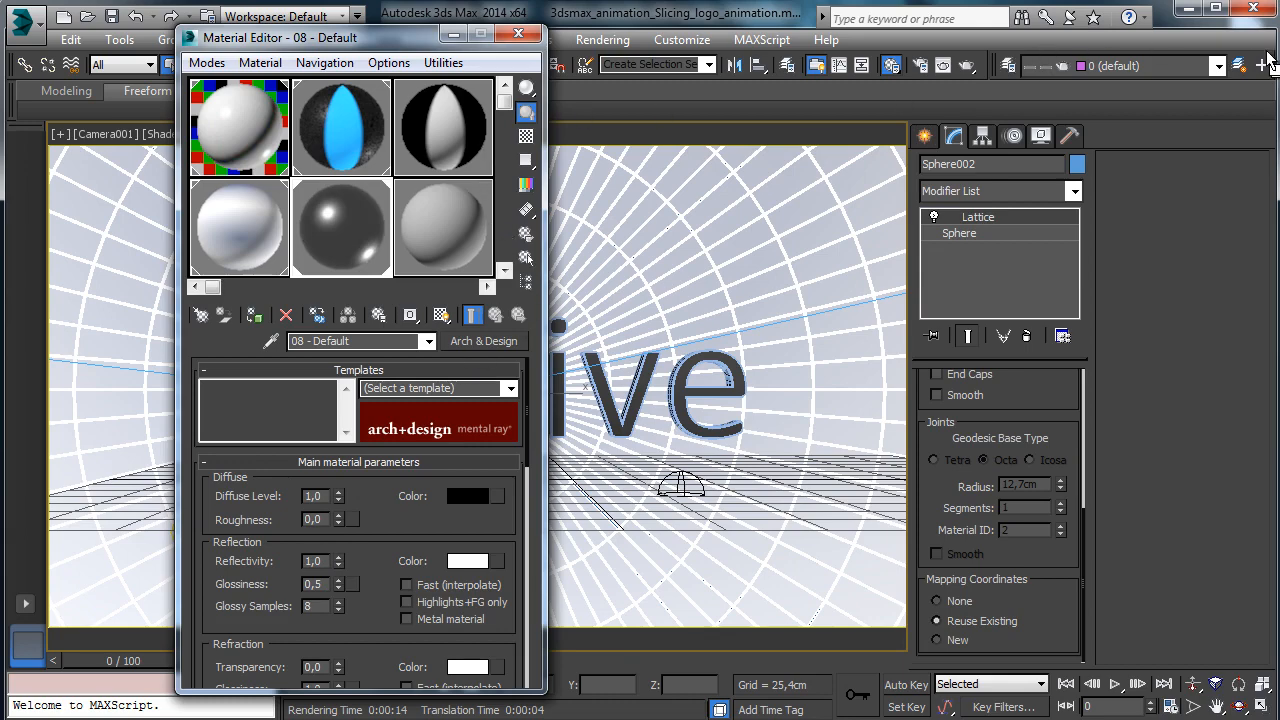
left_click(971, 67)
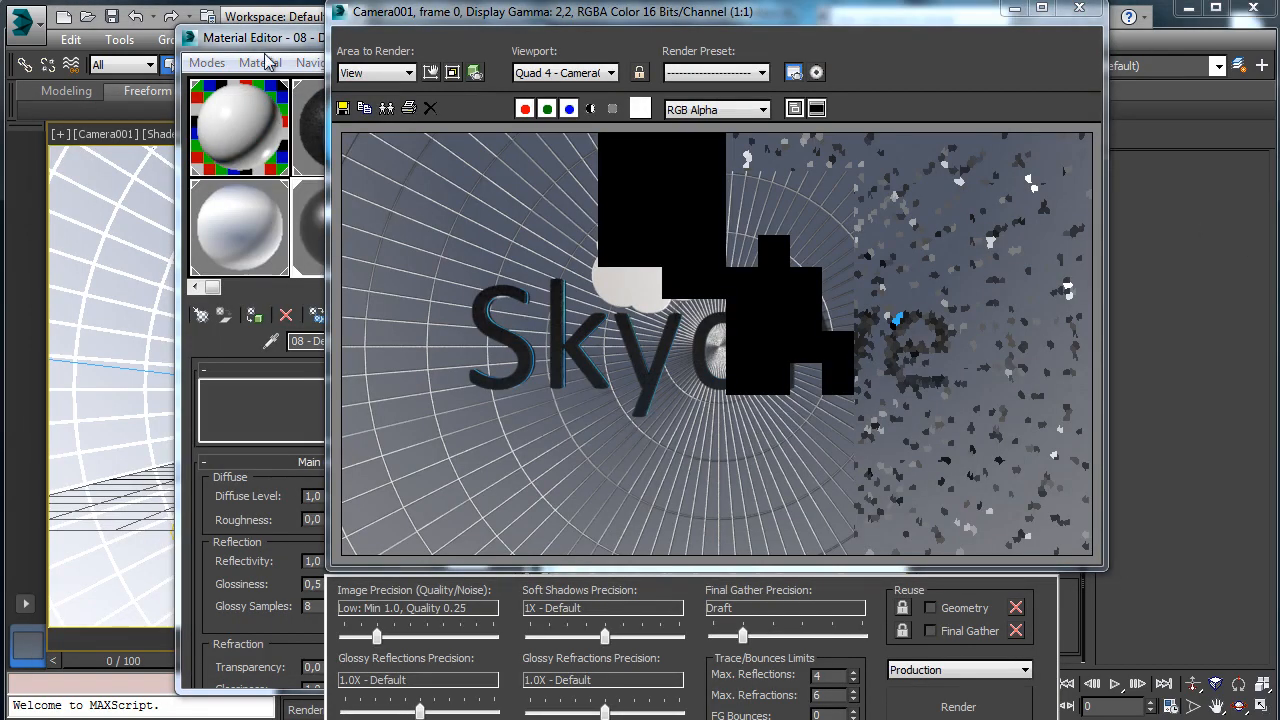
Set the lattice material's reflectivity to 0,25 and switch its BRDF to By IOR (fresnel reflections).
left_click(268, 62)
double_click(327, 562)
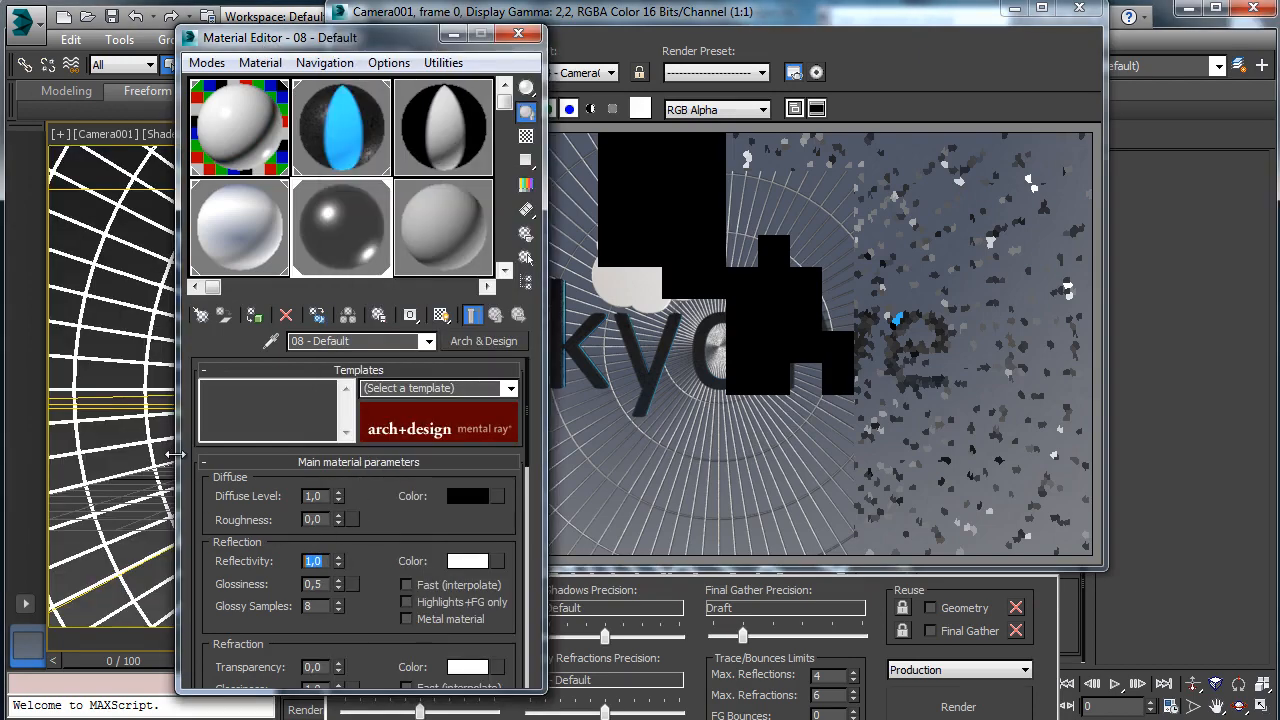
type("0,25")
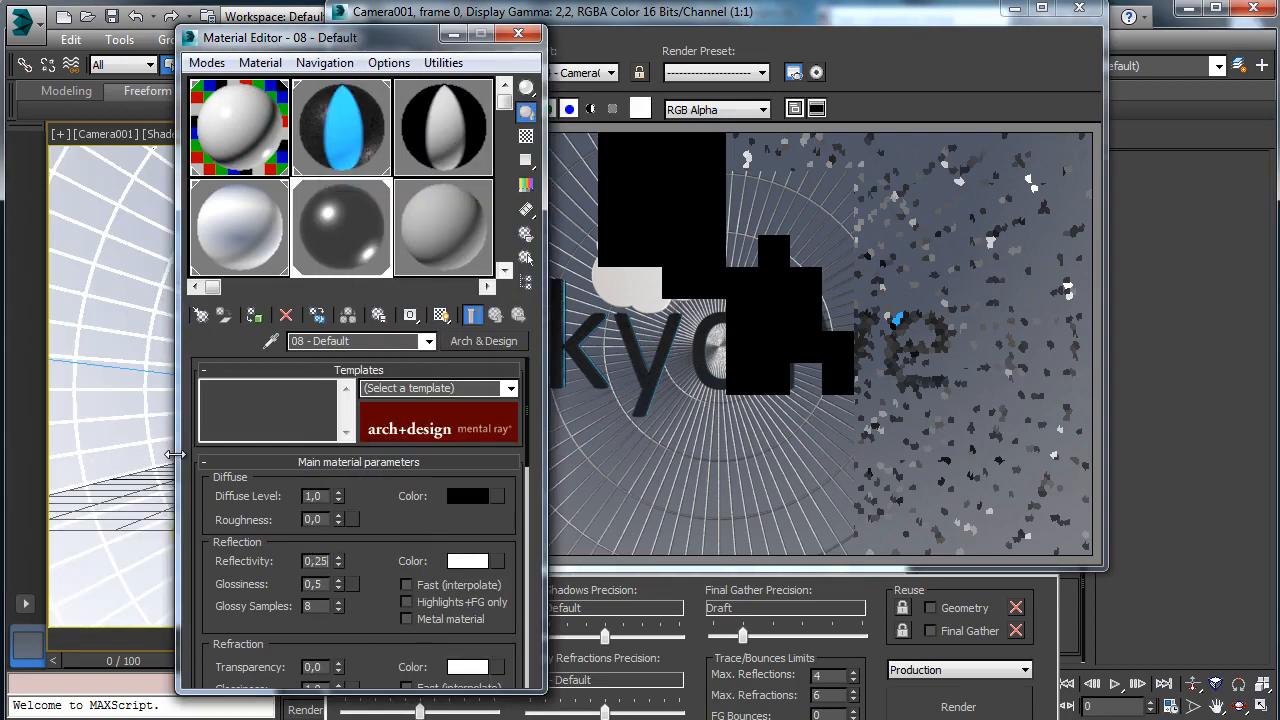
scroll(275, 408, "down", 5)
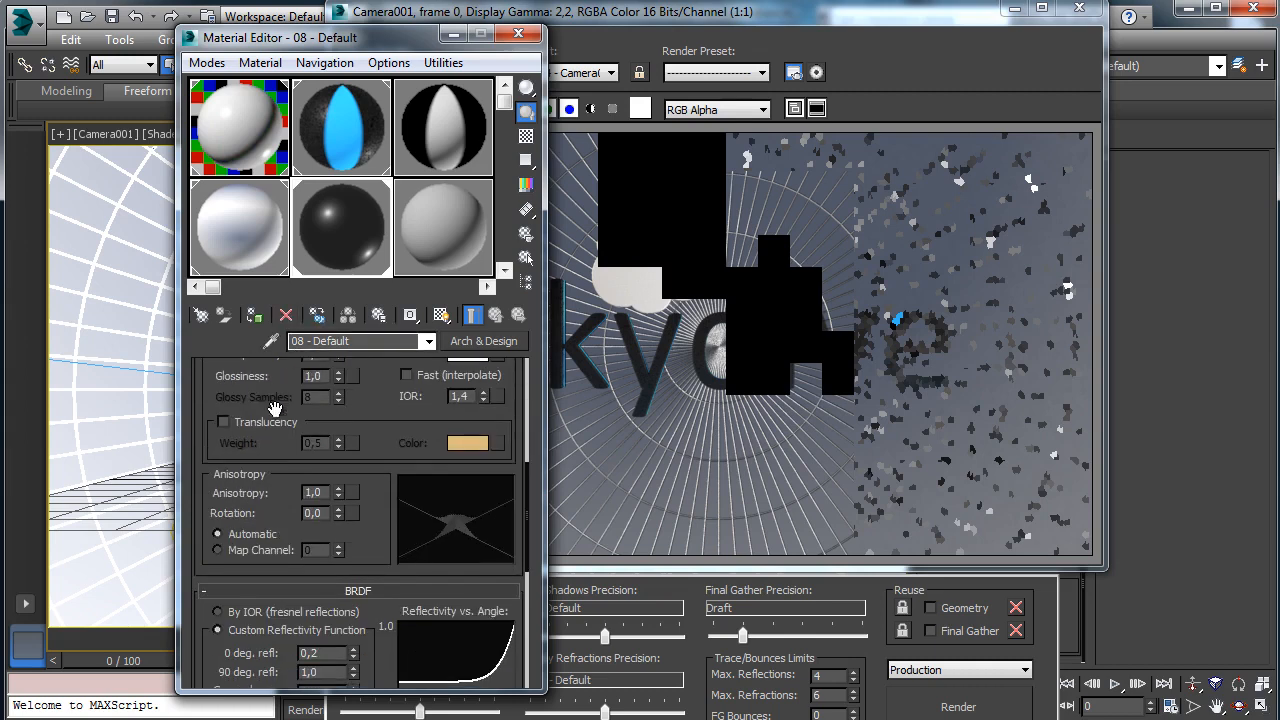
left_click(233, 613)
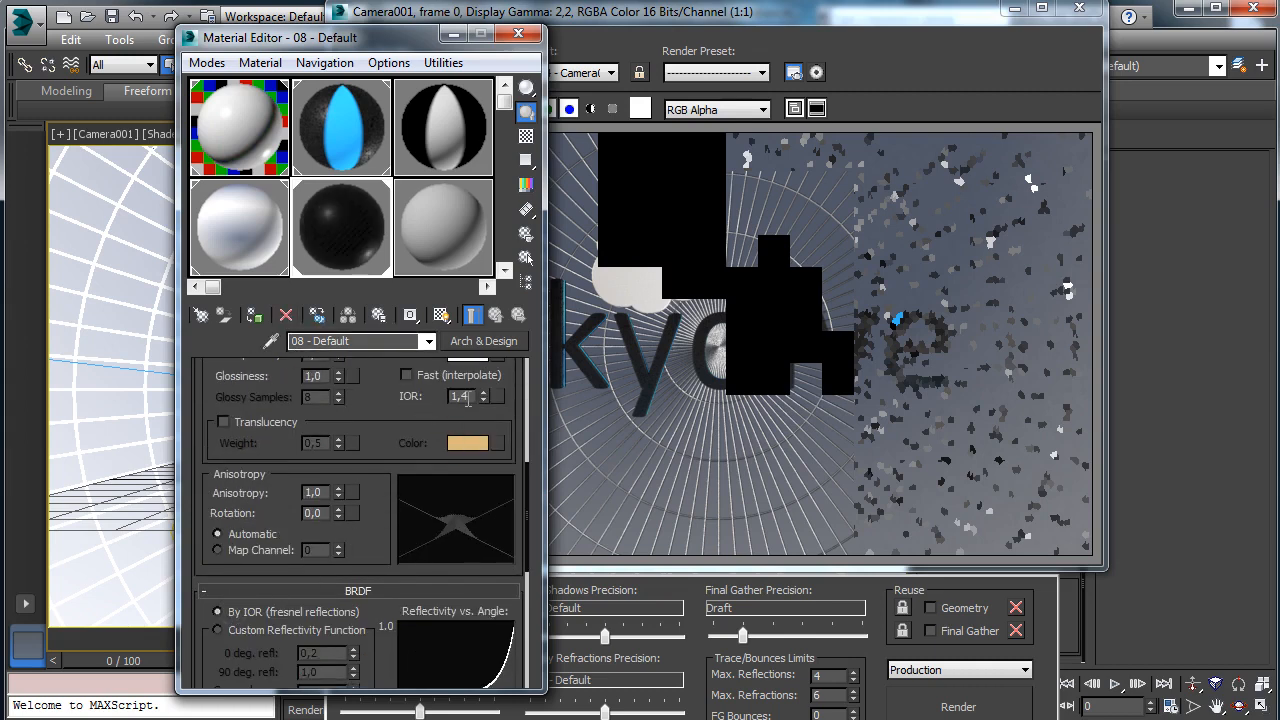
Set the lattice material's IOR to 2,0 and its anisotropy to about 0,63.
scroll(450, 450, "up", 2)
double_click(463, 463)
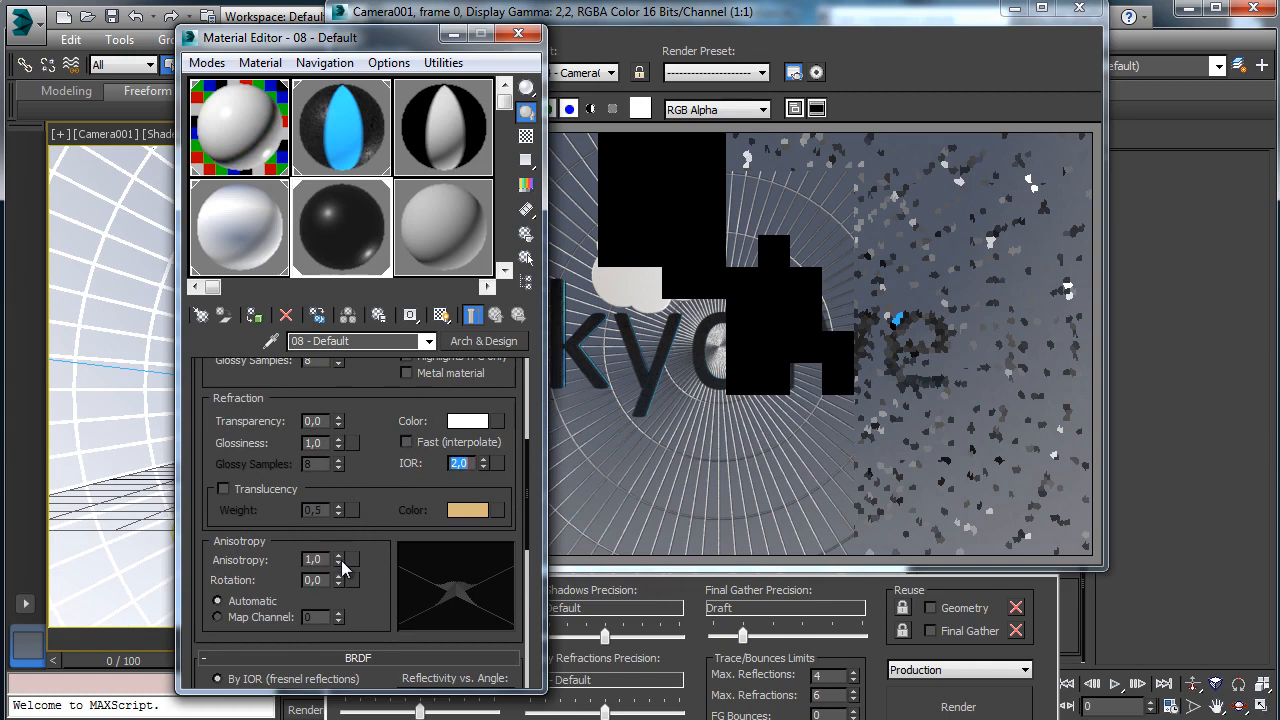
left_click_drag(340, 563, 335, 597)
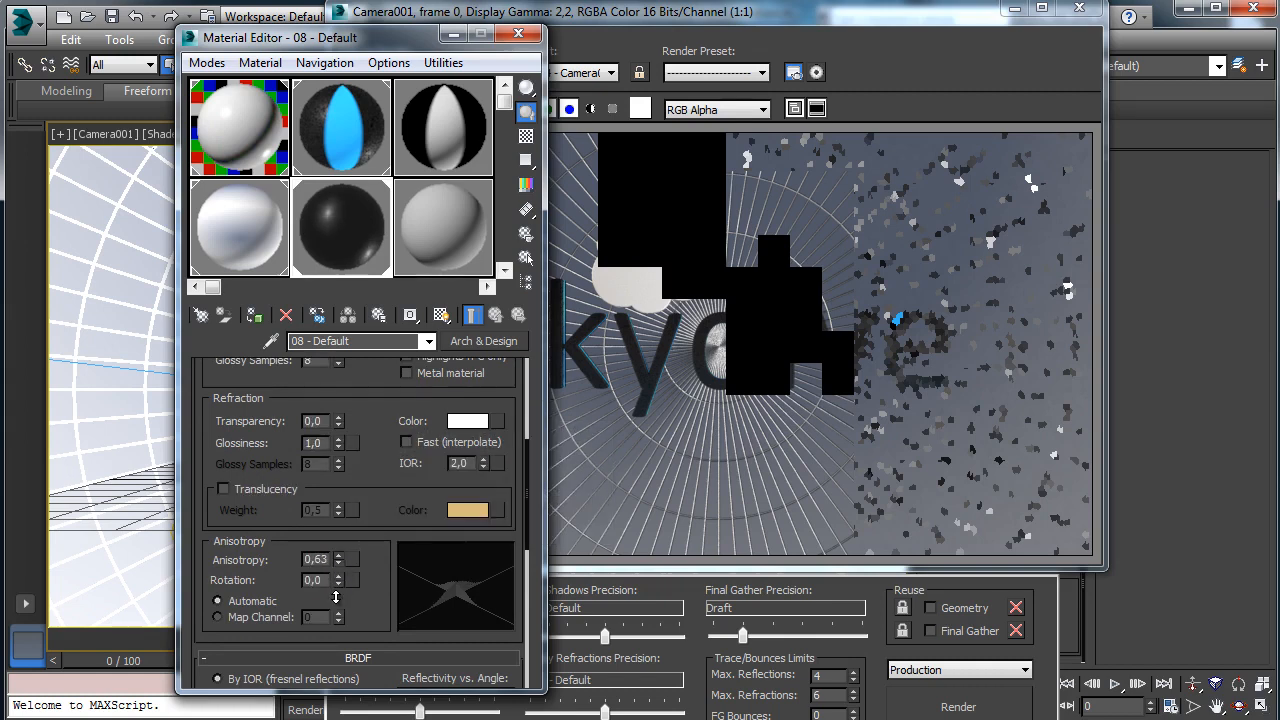
Test-render the camera view to check the black lattice, cancel the render partway and minimize the rendered frame.
left_click(984, 705)
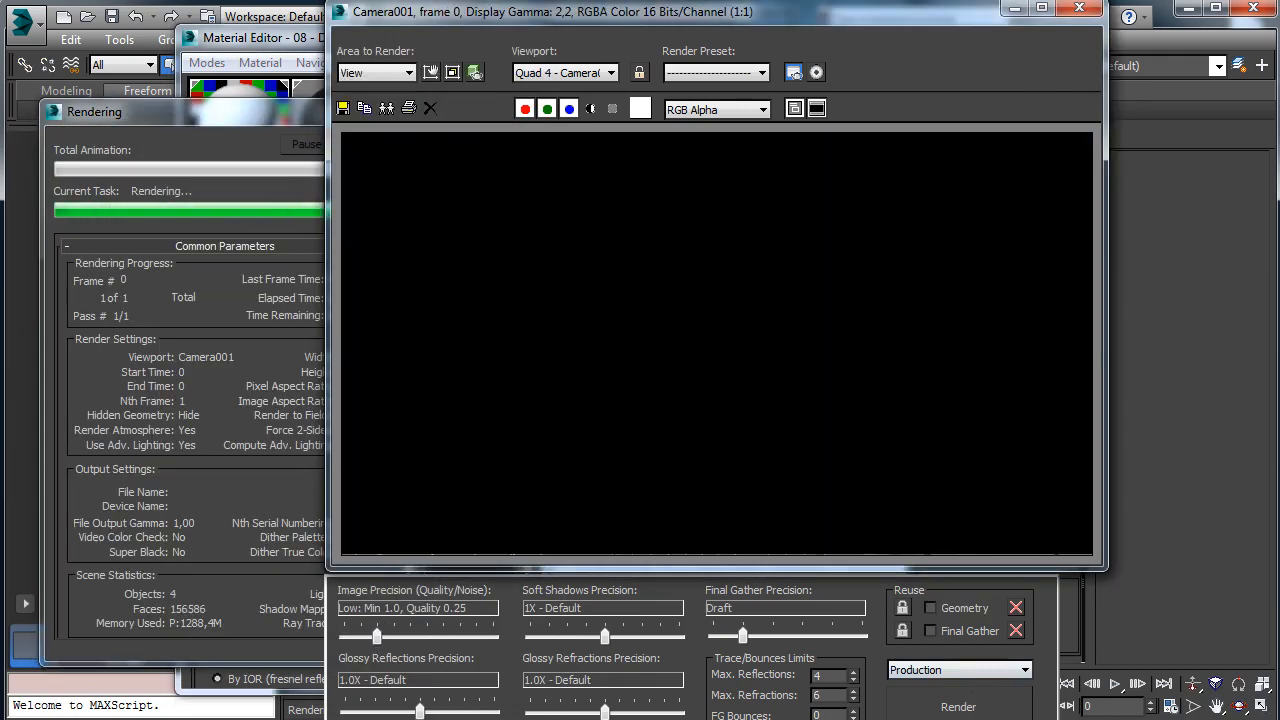
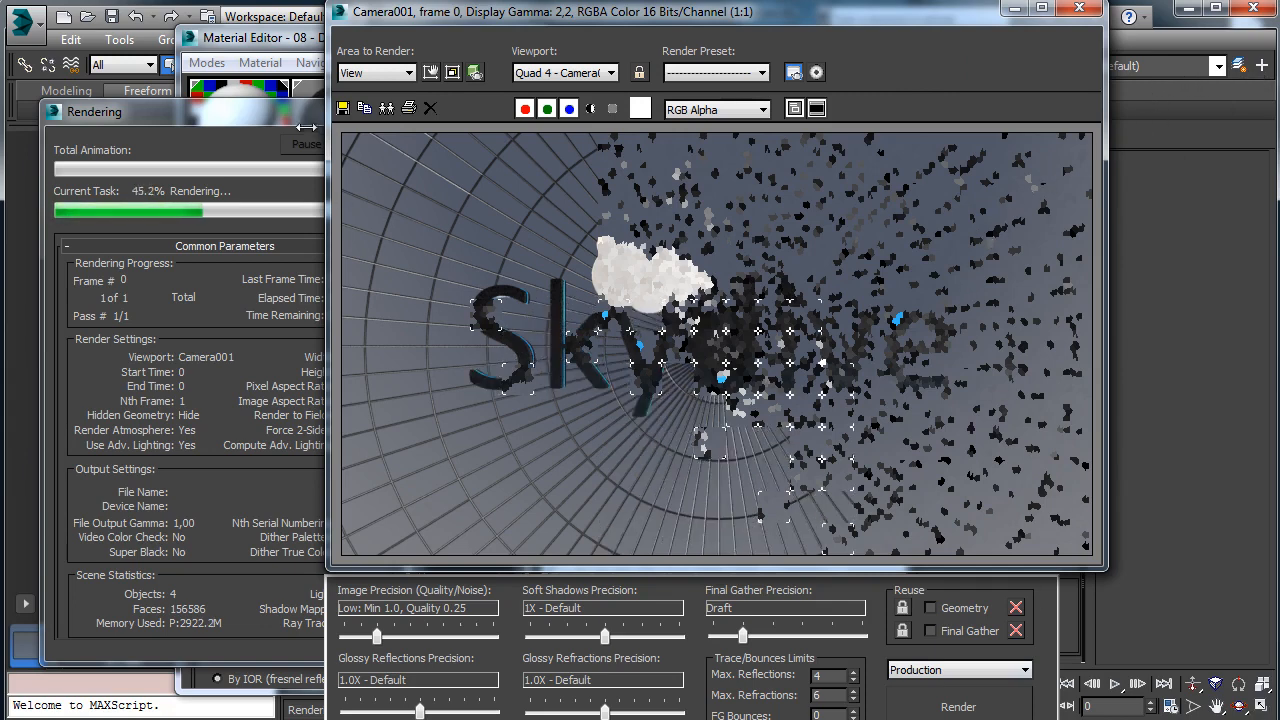
left_click(235, 124)
left_click(374, 144)
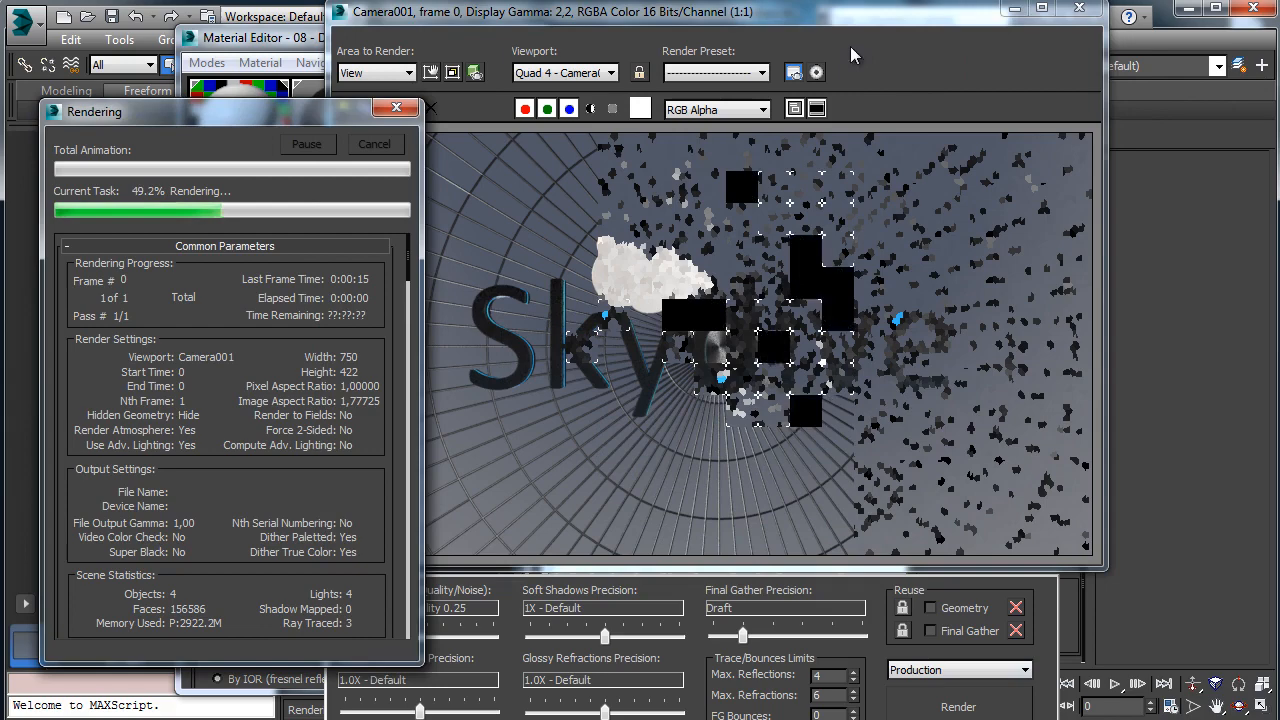
left_click(1012, 10)
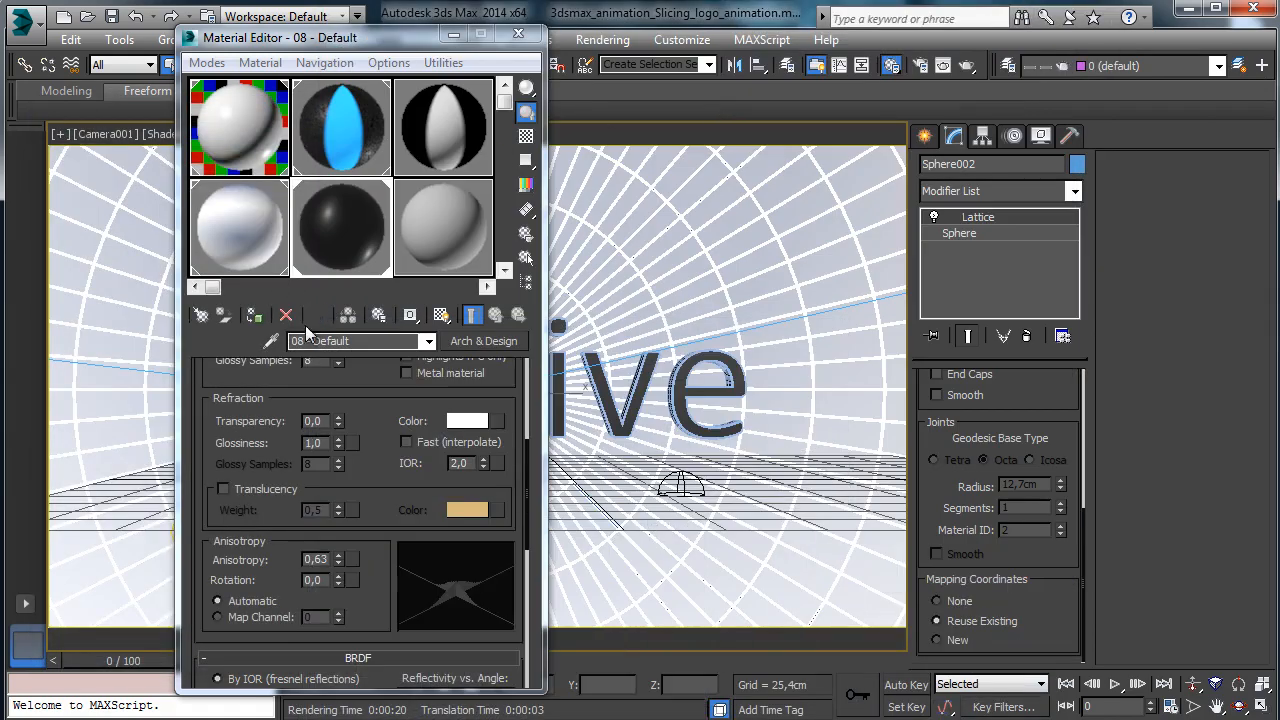
Change the lattice material's diffuse color from the color selector to a saturated orange-yellow at full value.
scroll(376, 397, "up", 5)
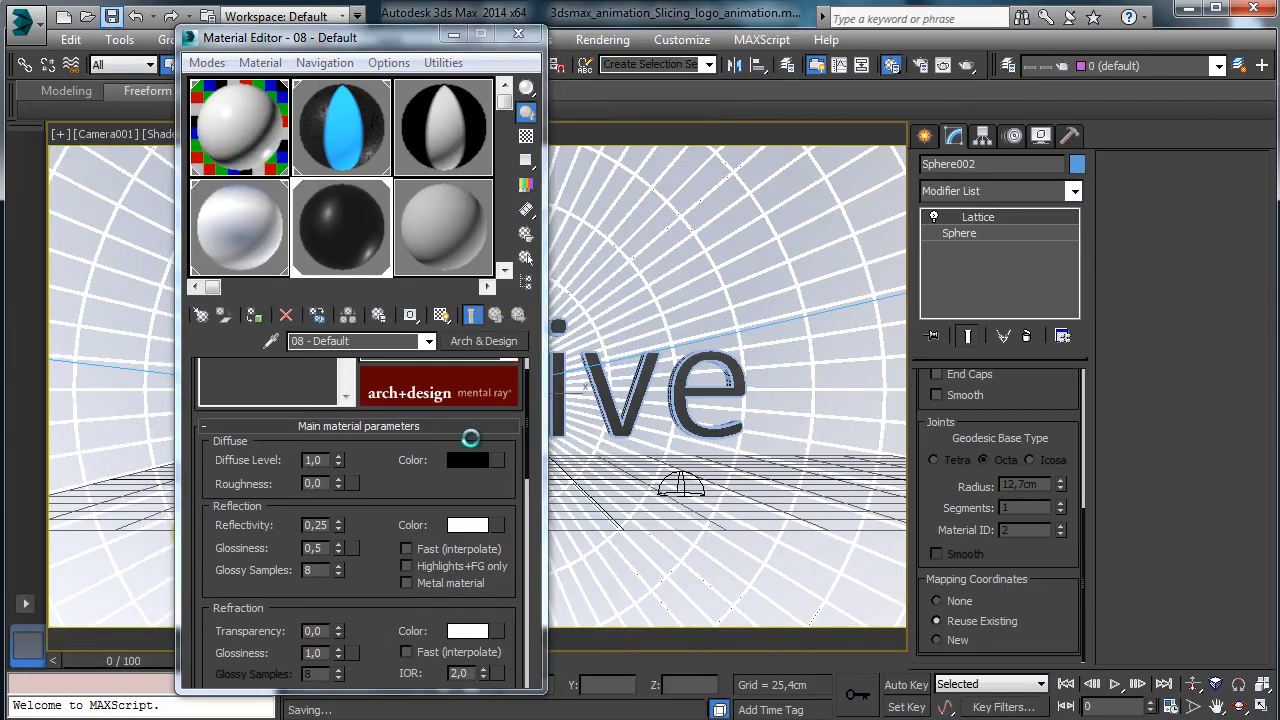
left_click(468, 460)
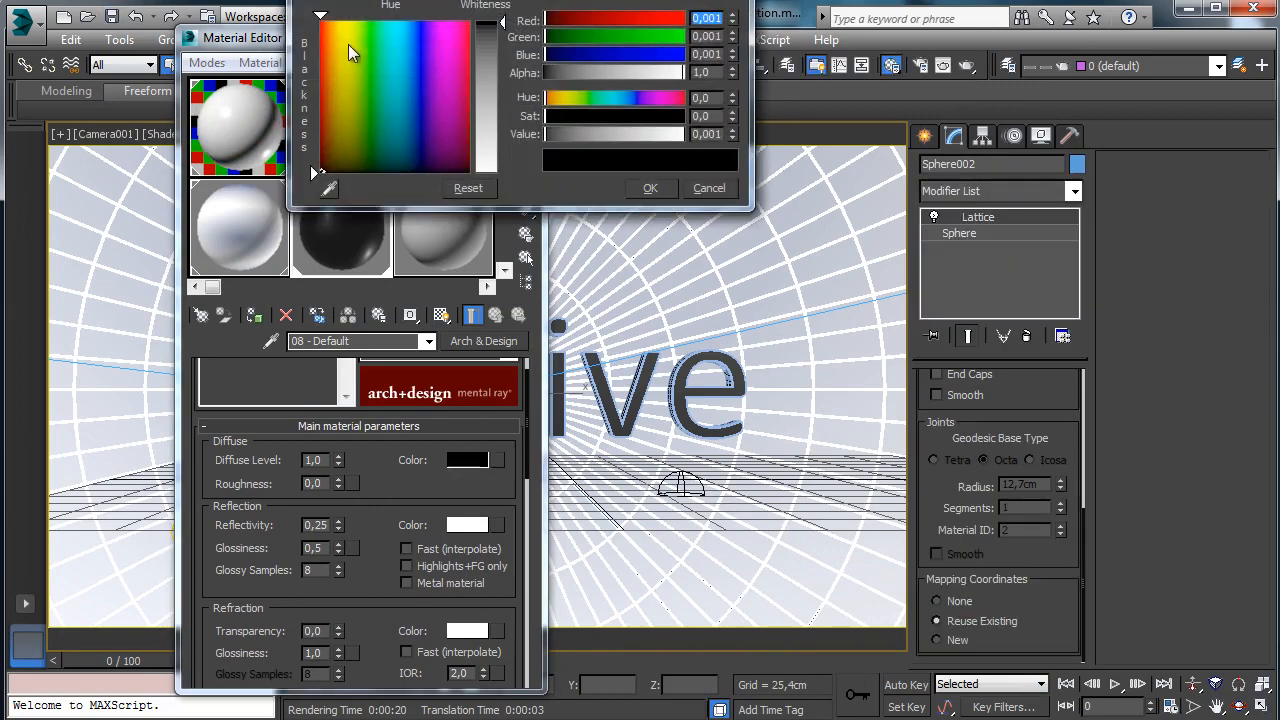
left_click_drag(348, 44, 337, 13)
left_click(560, 98)
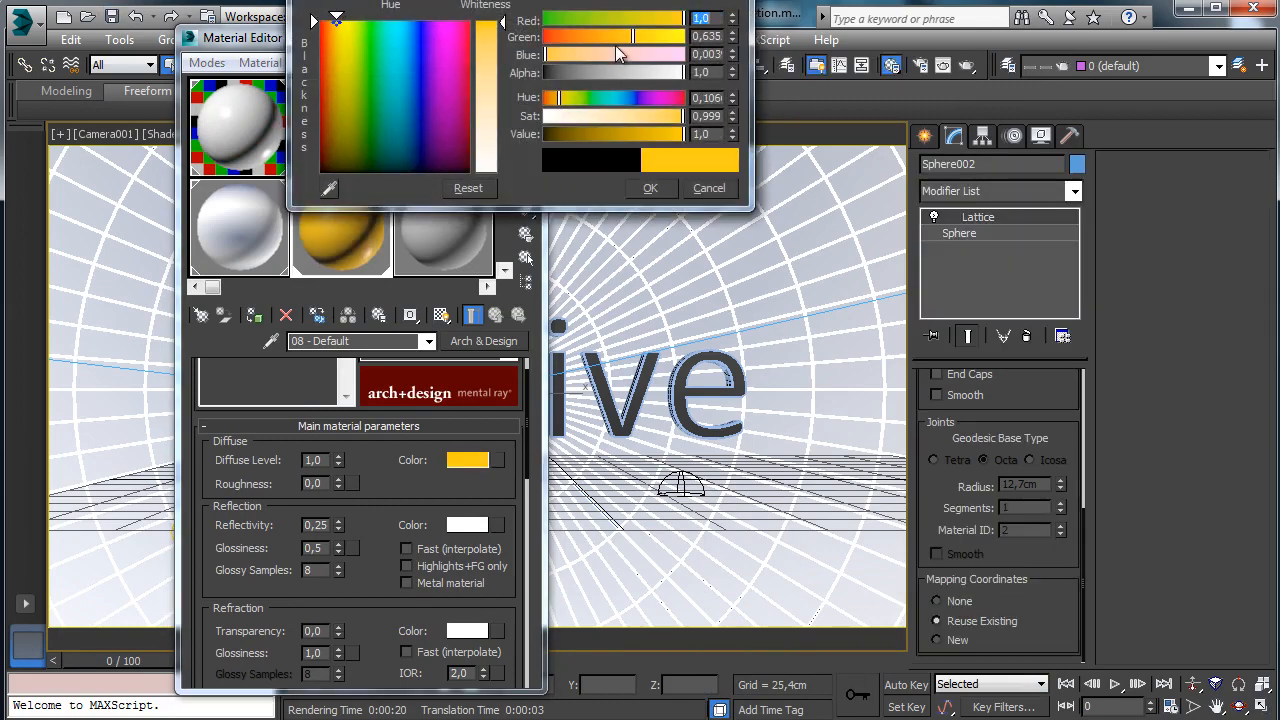
left_click(650, 188)
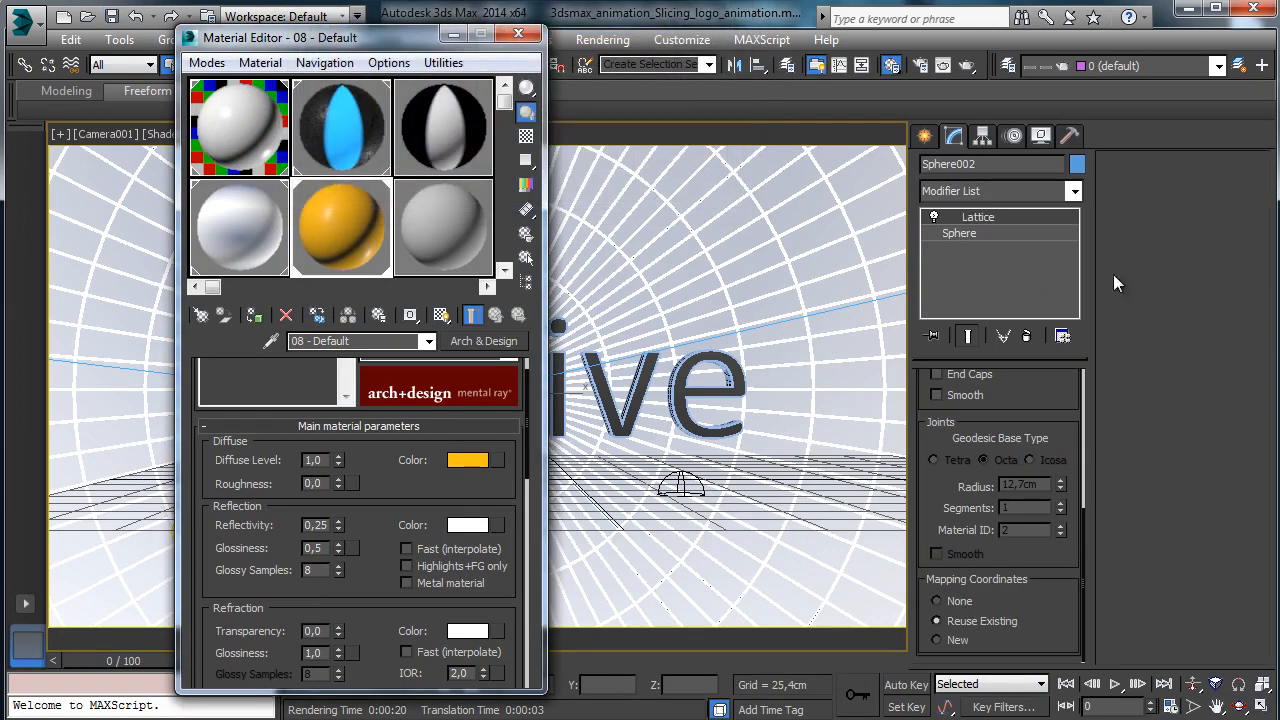
Test-render the orange-yellow lattice, stop the render partway, minimize the rendered frame and close the Material Editor.
left_click(966, 65)
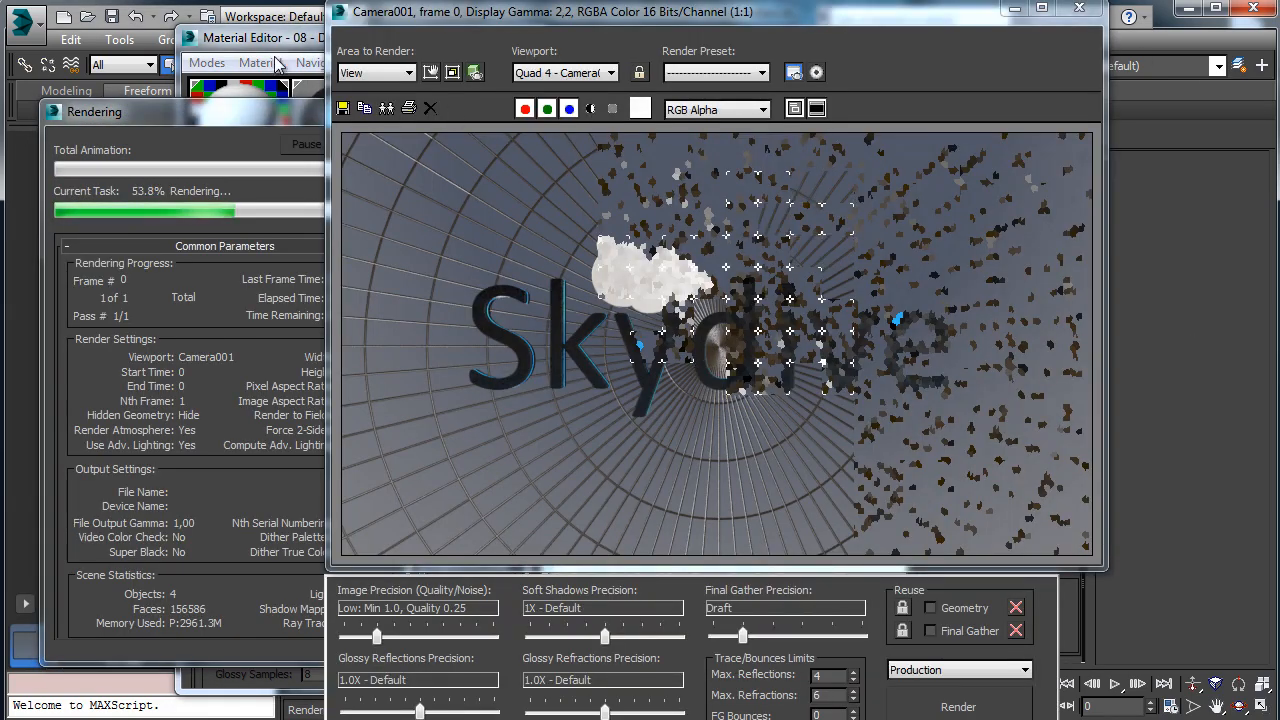
left_click(272, 117)
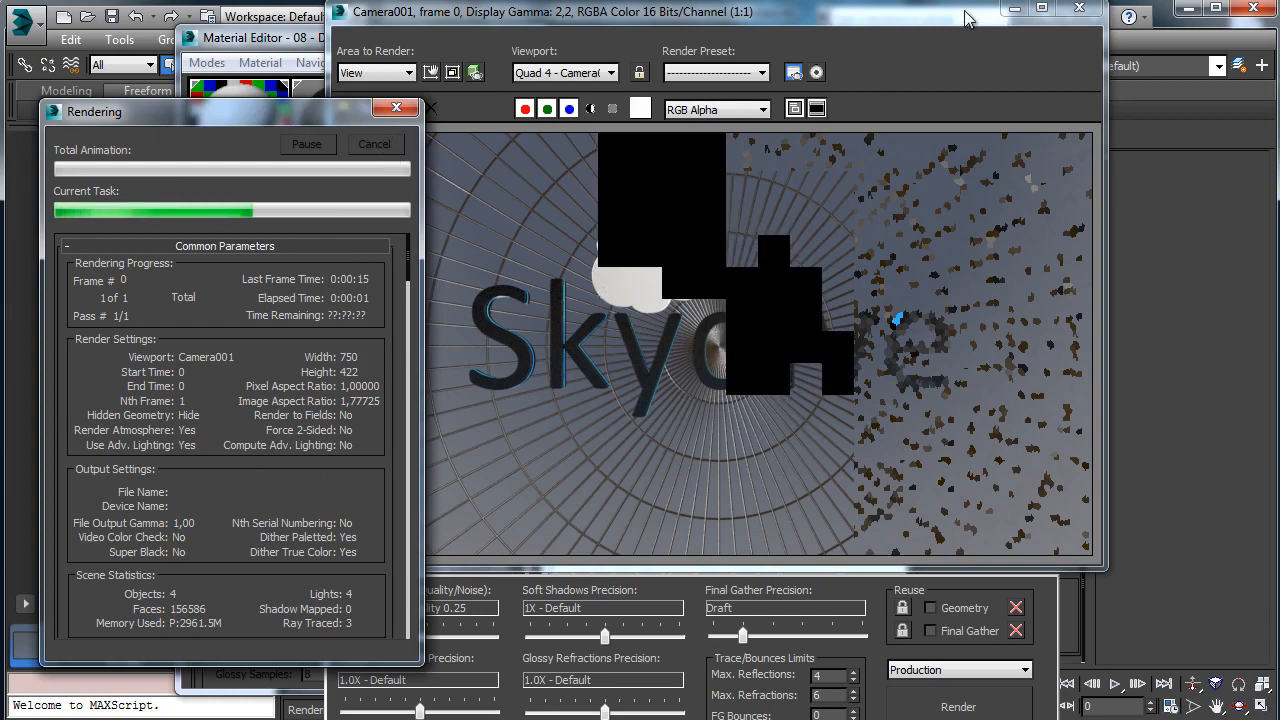
left_click(1011, 10)
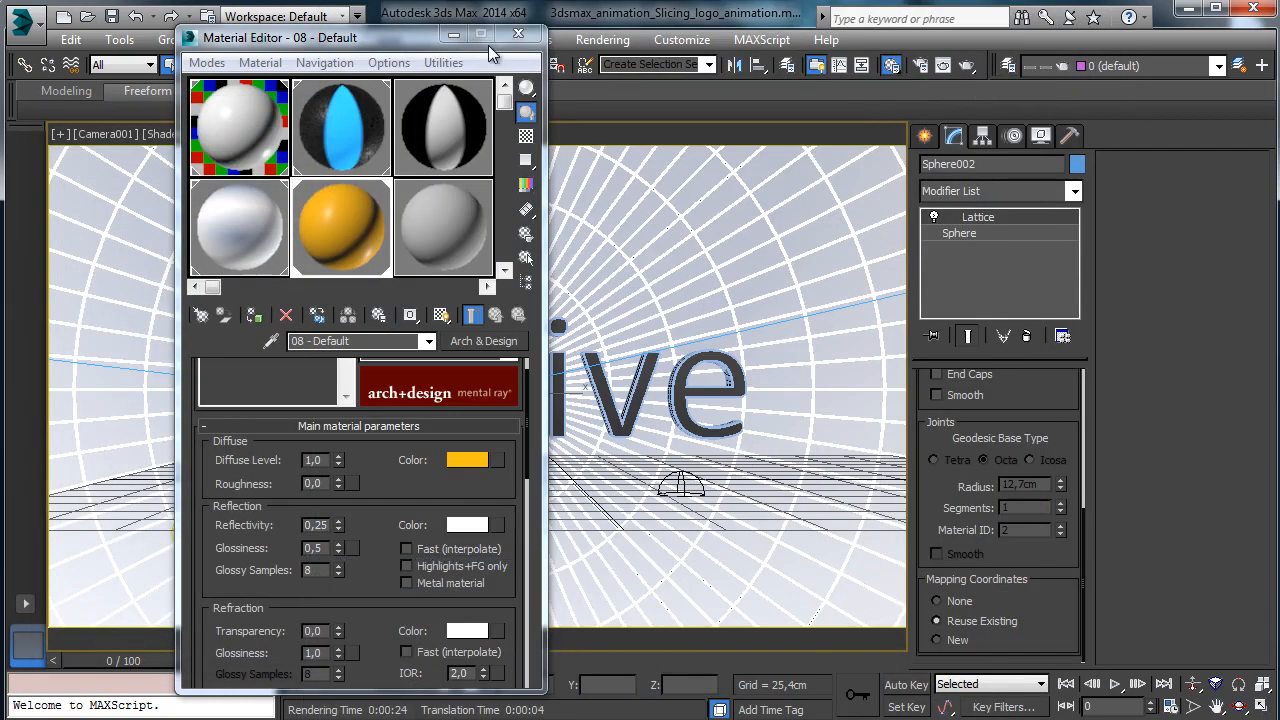
left_click(540, 37)
Select Camera001, show all four viewports and reduce the camera's target distance to about 506,16 cm so it reaches the logo.
left_click(104, 141)
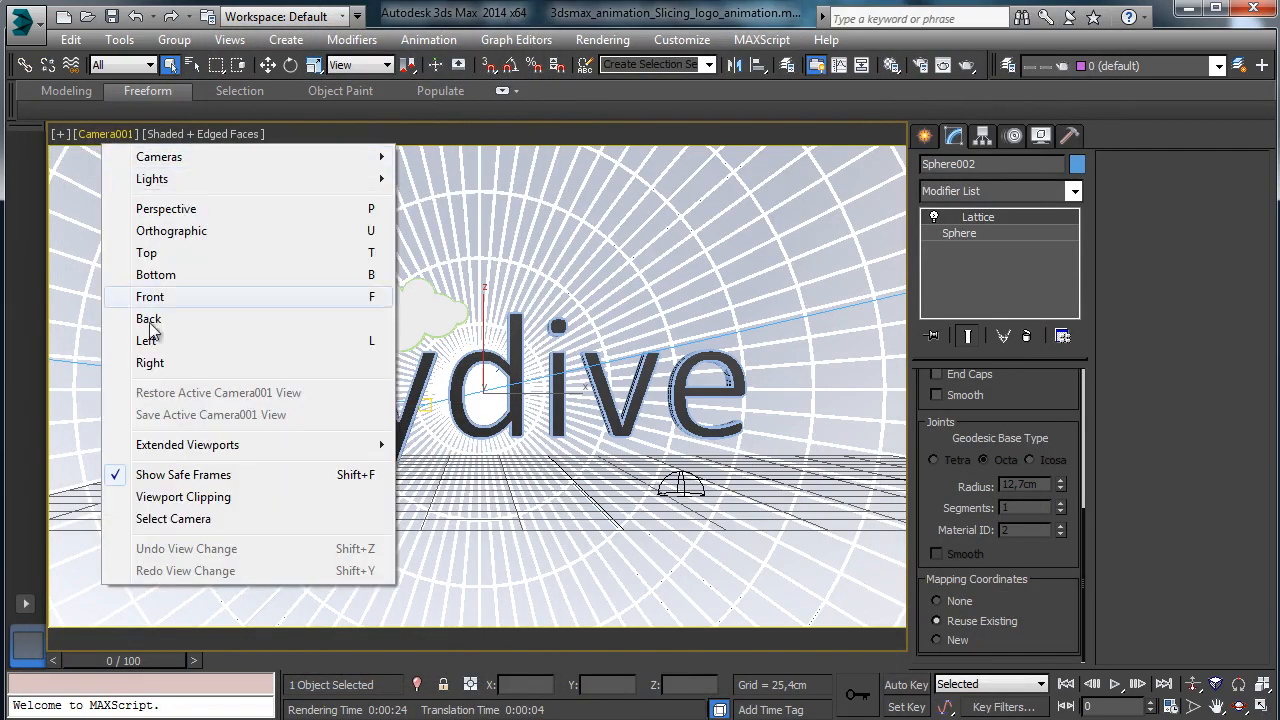
left_click(173, 519)
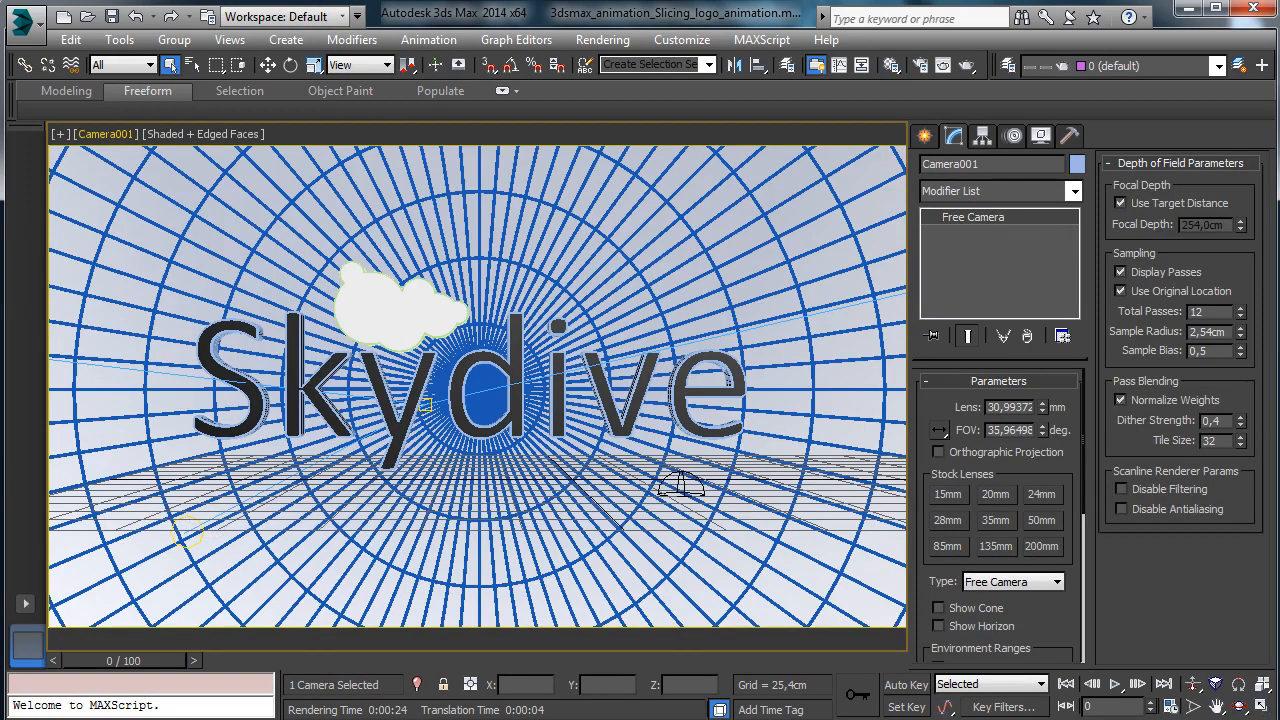
scroll(1072, 612, "down", 5)
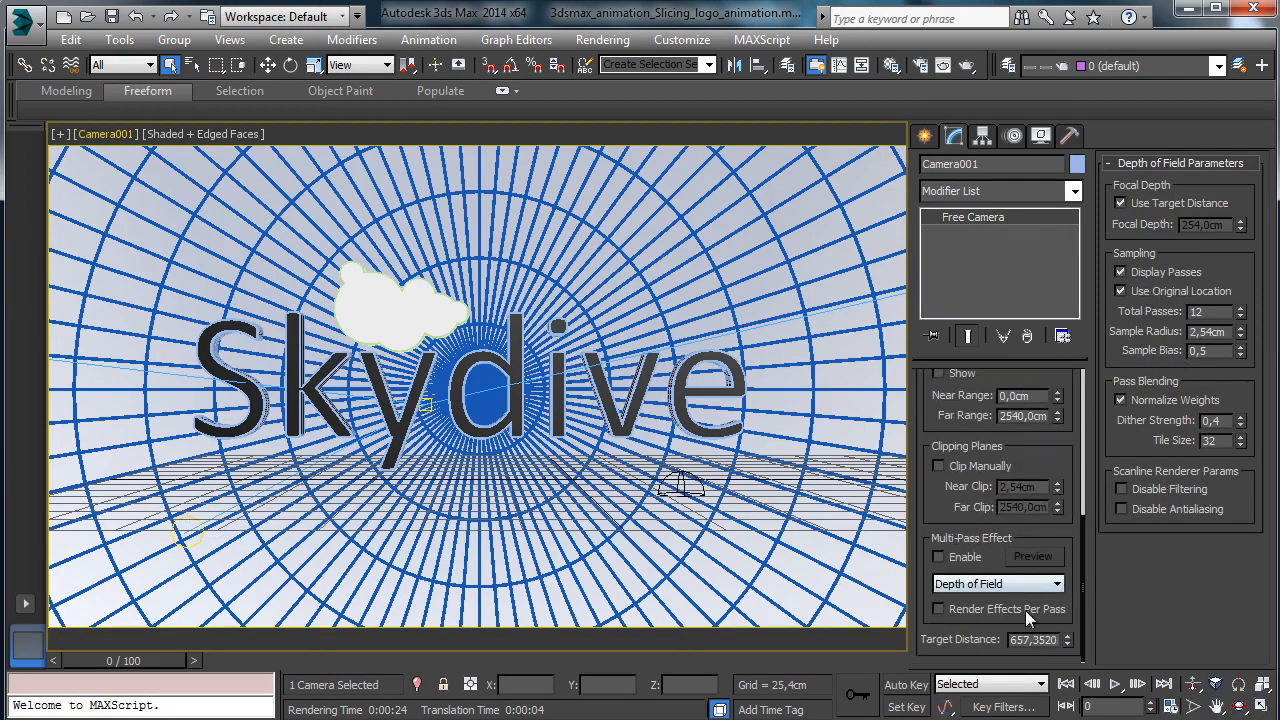
left_click(1262, 705)
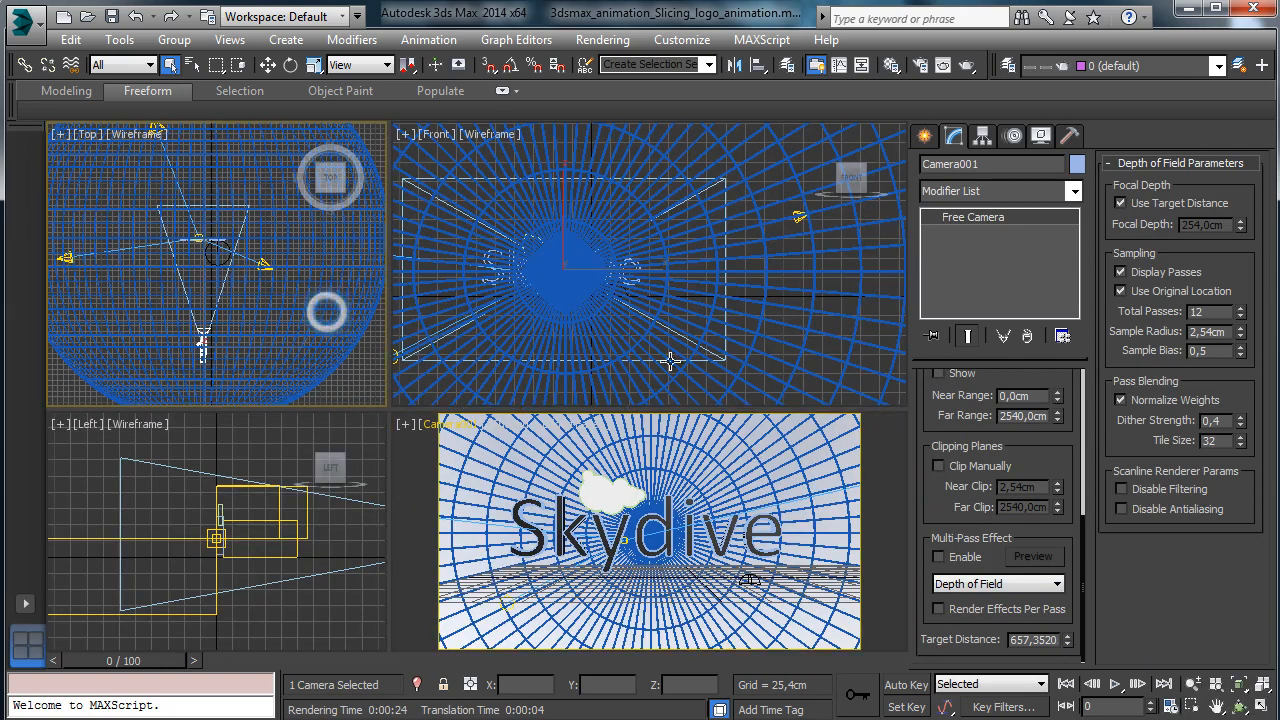
left_click_drag(1067, 640, 1072, 660)
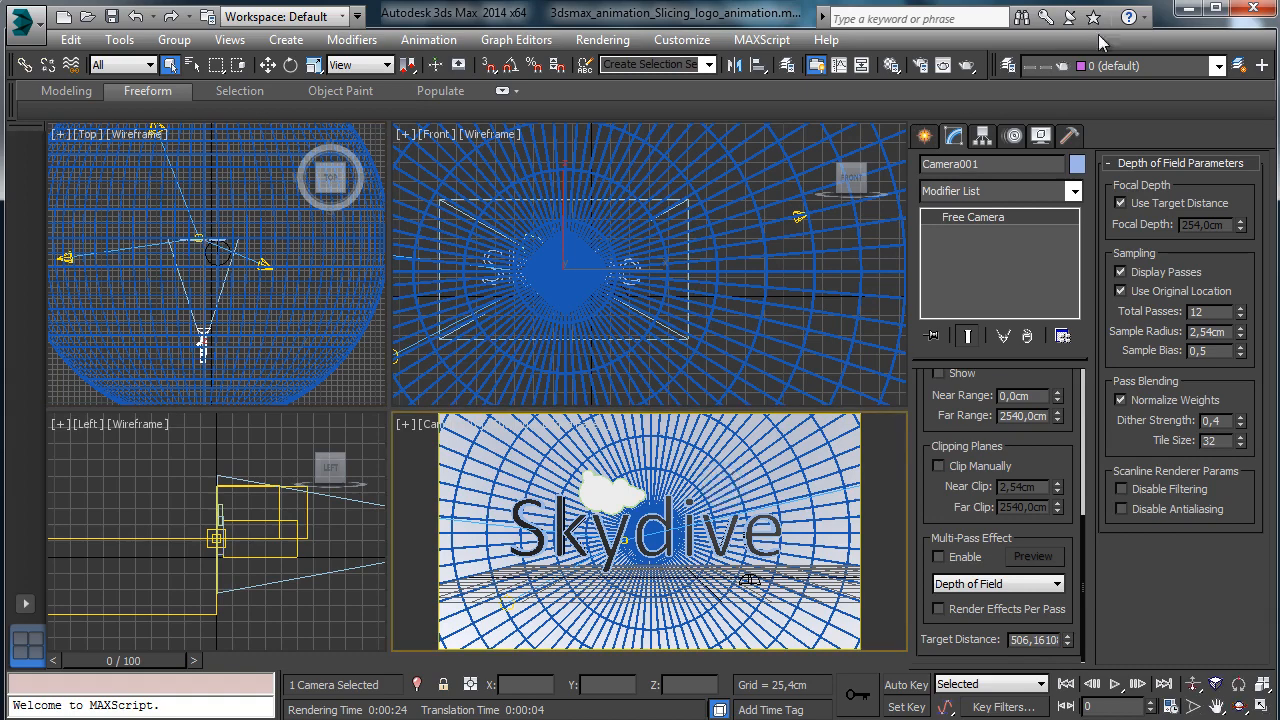
Add a Z Depth render element in the render setup.
left_click(943, 65)
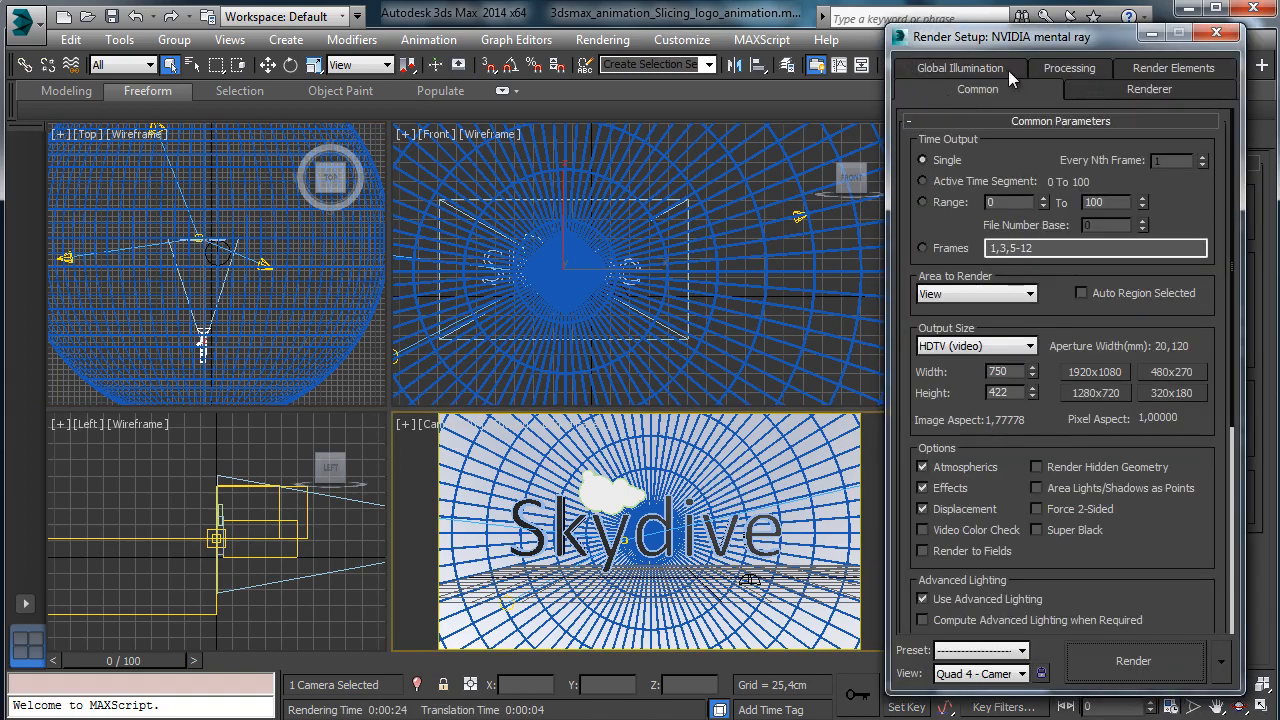
left_click(1150, 69)
left_click(948, 166)
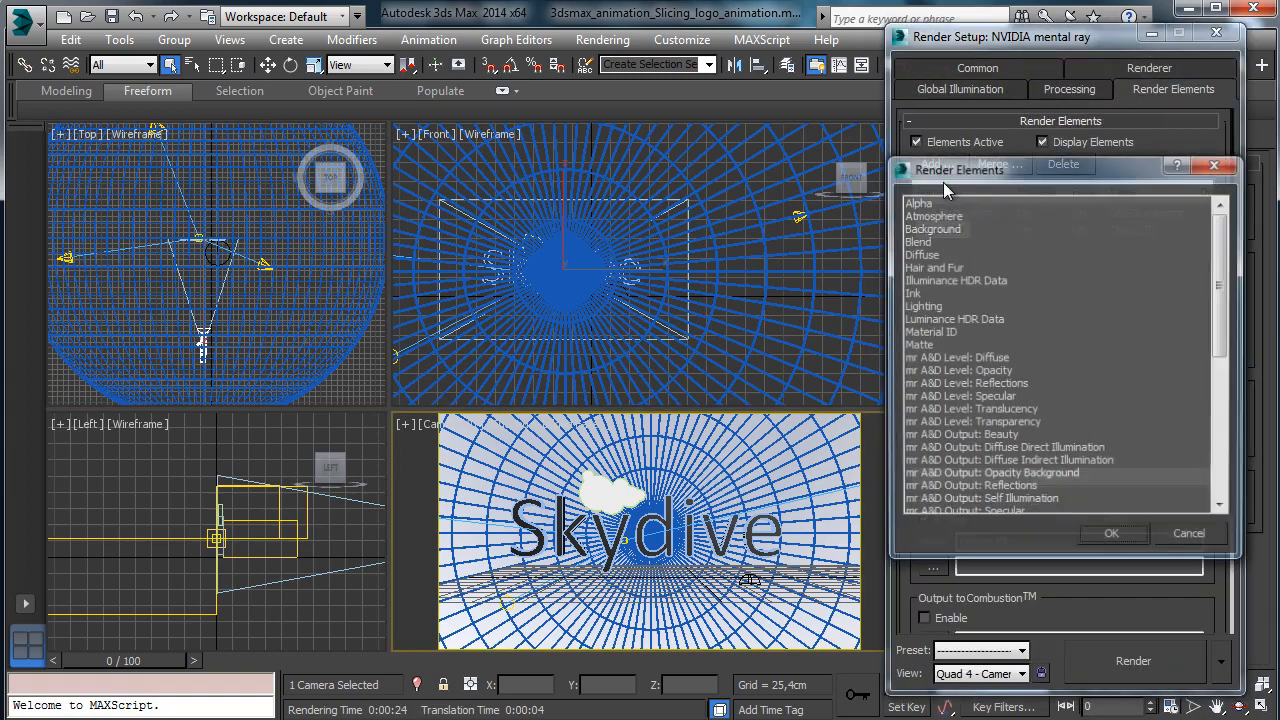
left_click_drag(1221, 250, 1270, 512)
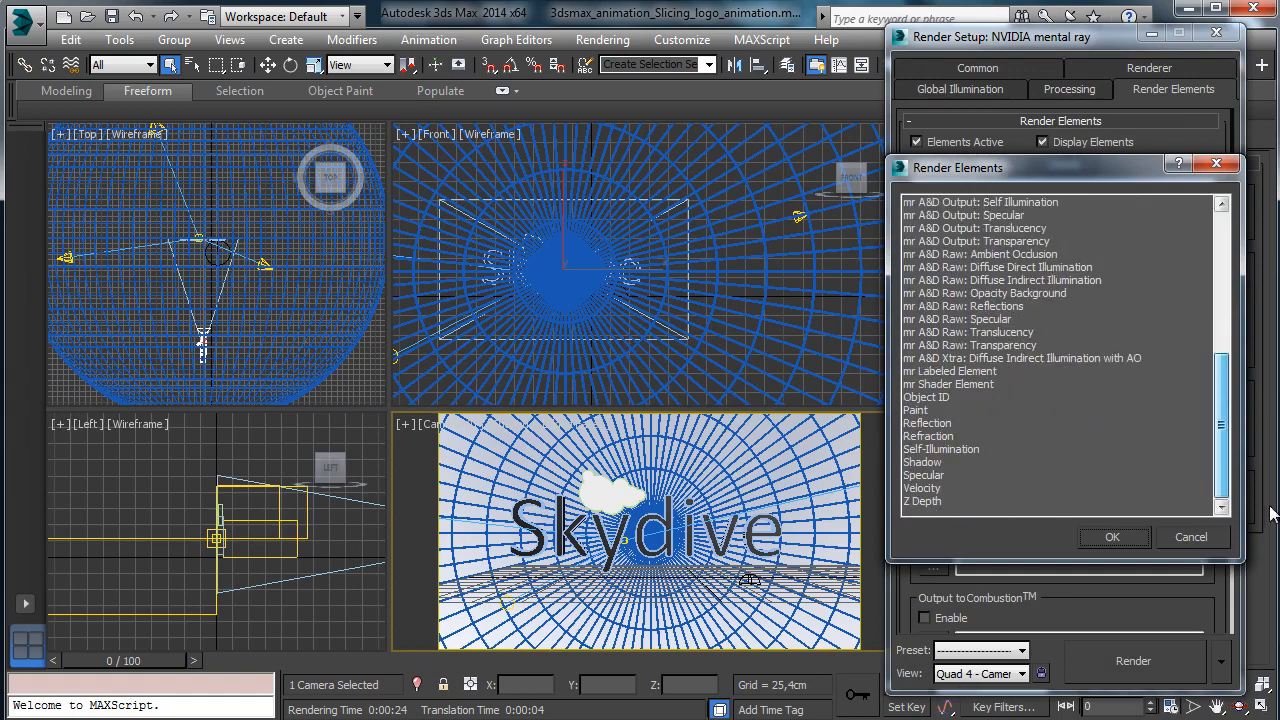
left_click(940, 501)
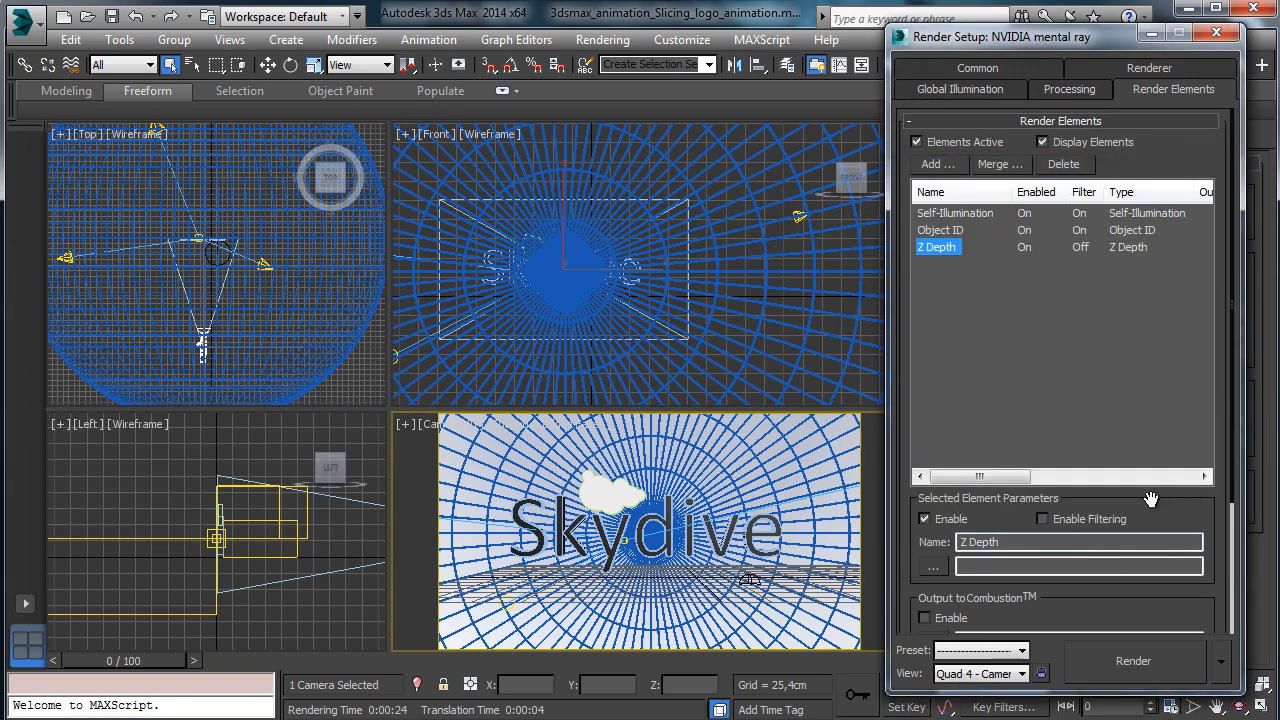
Set the Z Depth element's Z Min to 500 cm.
scroll(1150, 499, "down", 3)
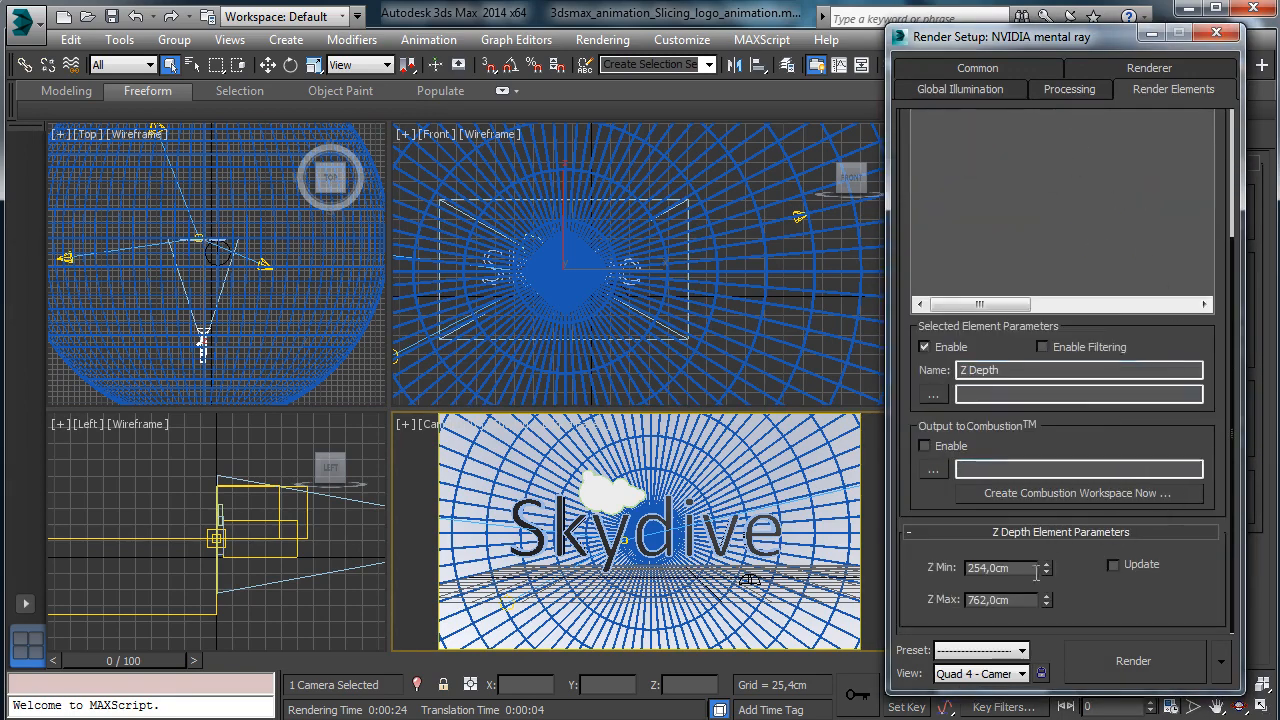
mouse_move(1017, 43)
left_mouse_down()
mouse_move(1138, 32)
mouse_move(1027, 36)
mouse_move(1019, 25)
left_mouse_up()
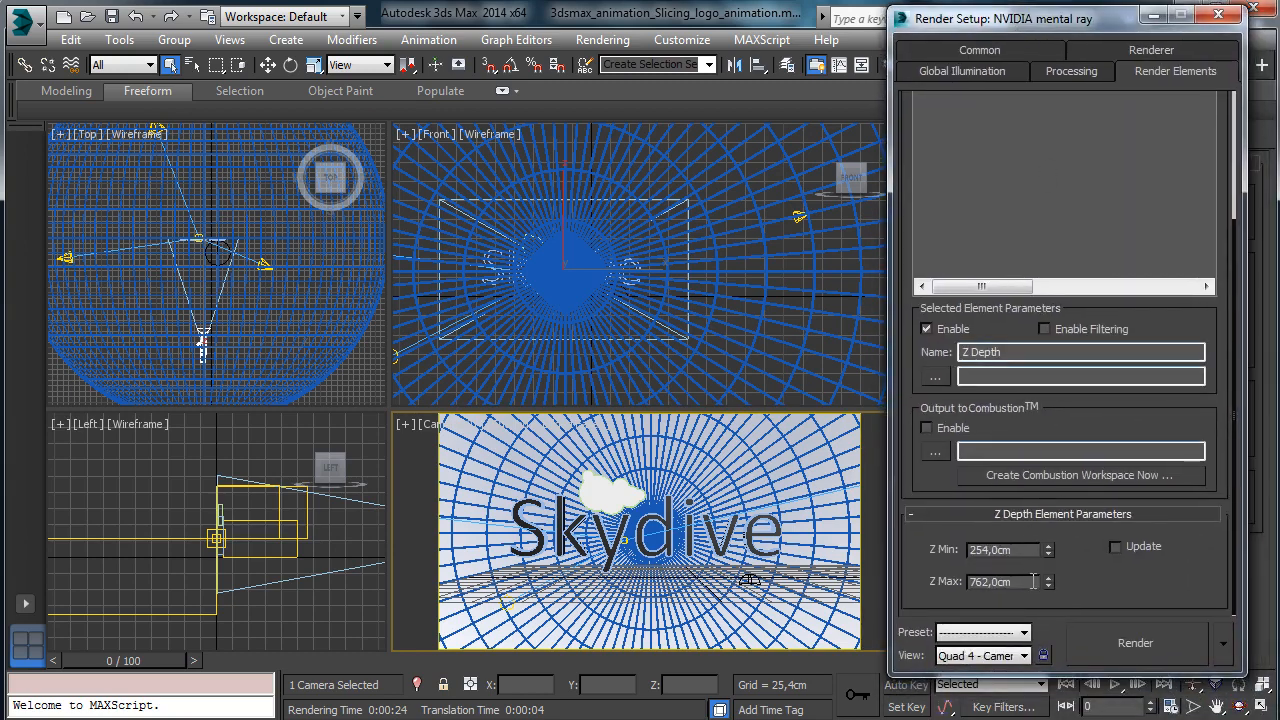
double_click(1027, 550)
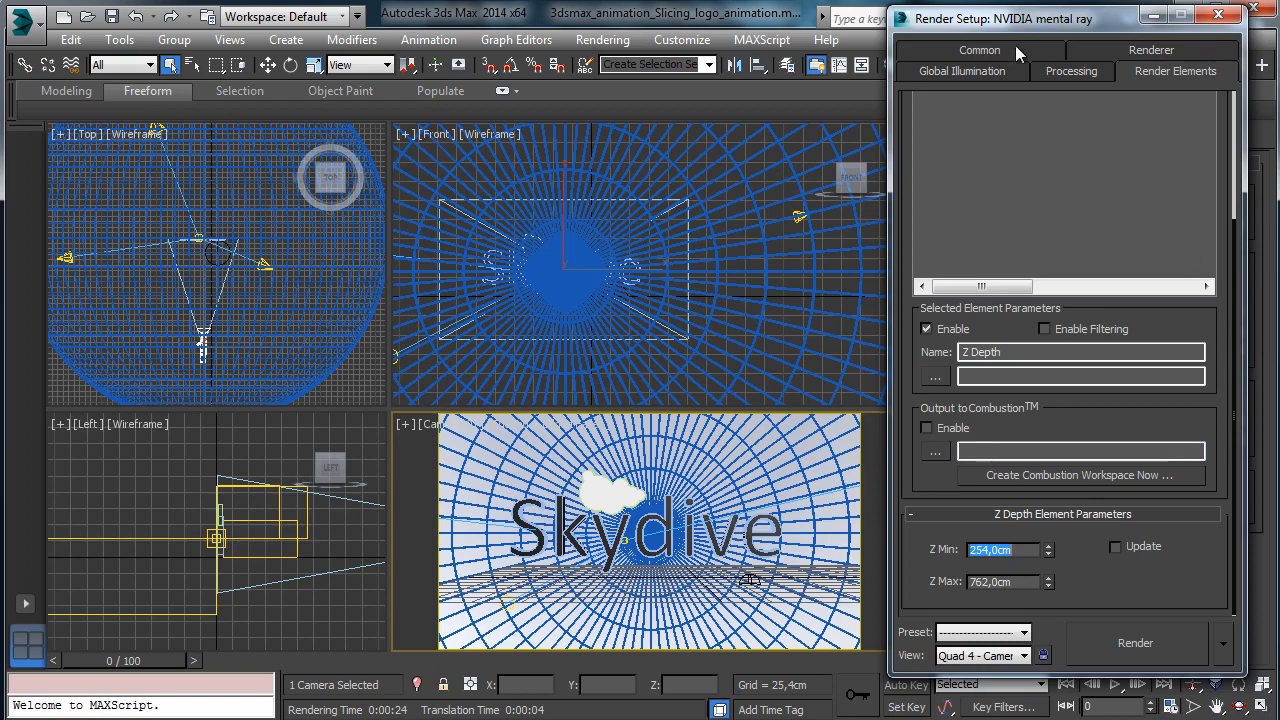
left_click_drag(1025, 30, 950, 30)
type("500")
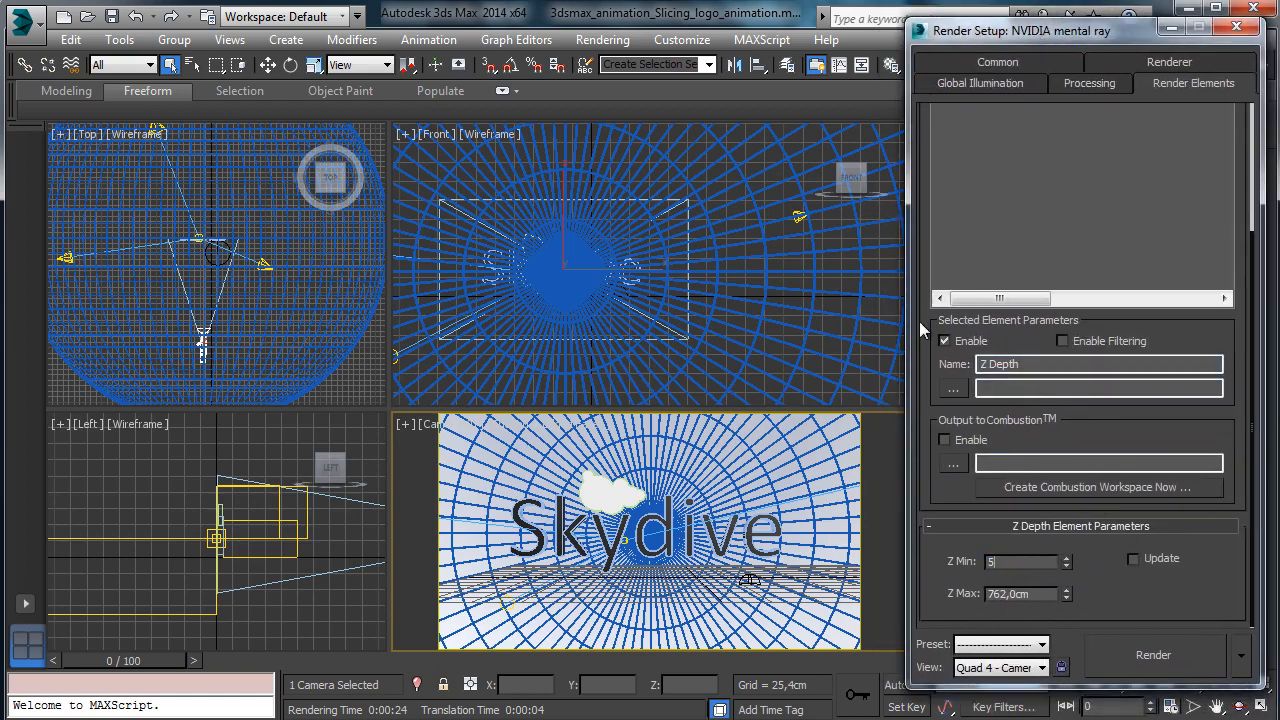
key("Return")
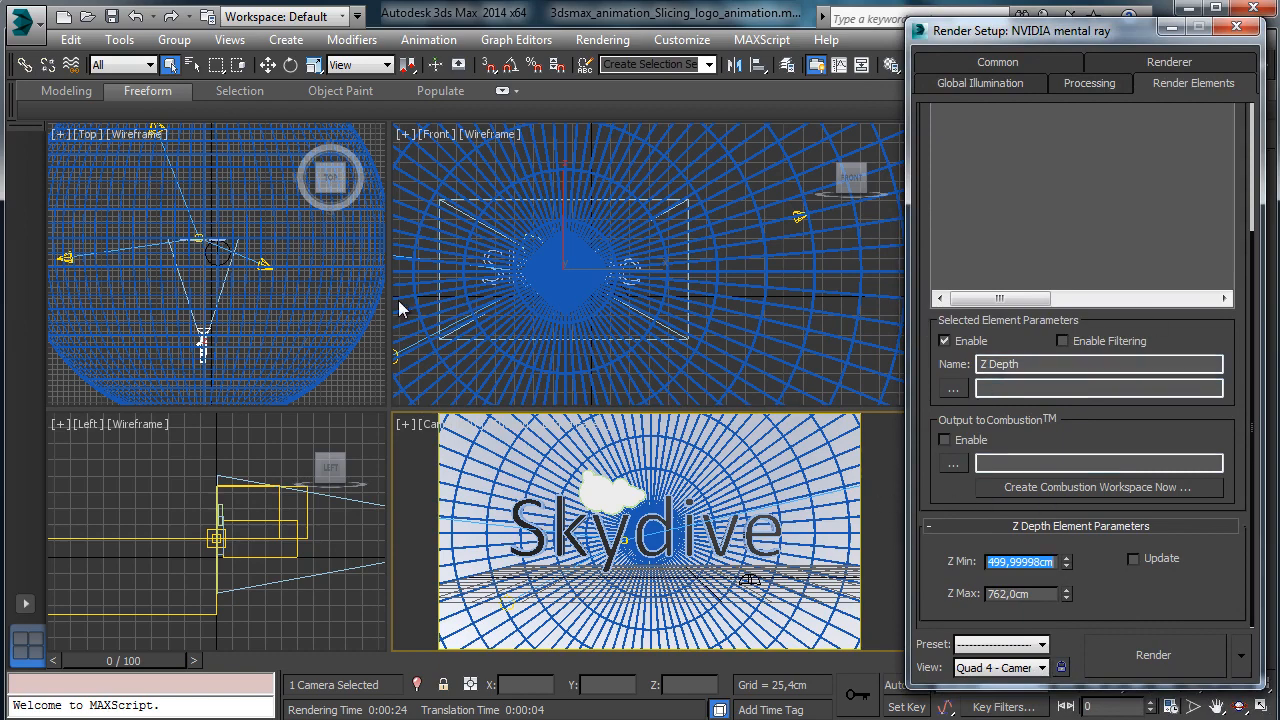
Check the camera's target distance and set the Z Depth element's Z Max to 1100 cm.
left_click_drag(1076, 32, 1279, 35)
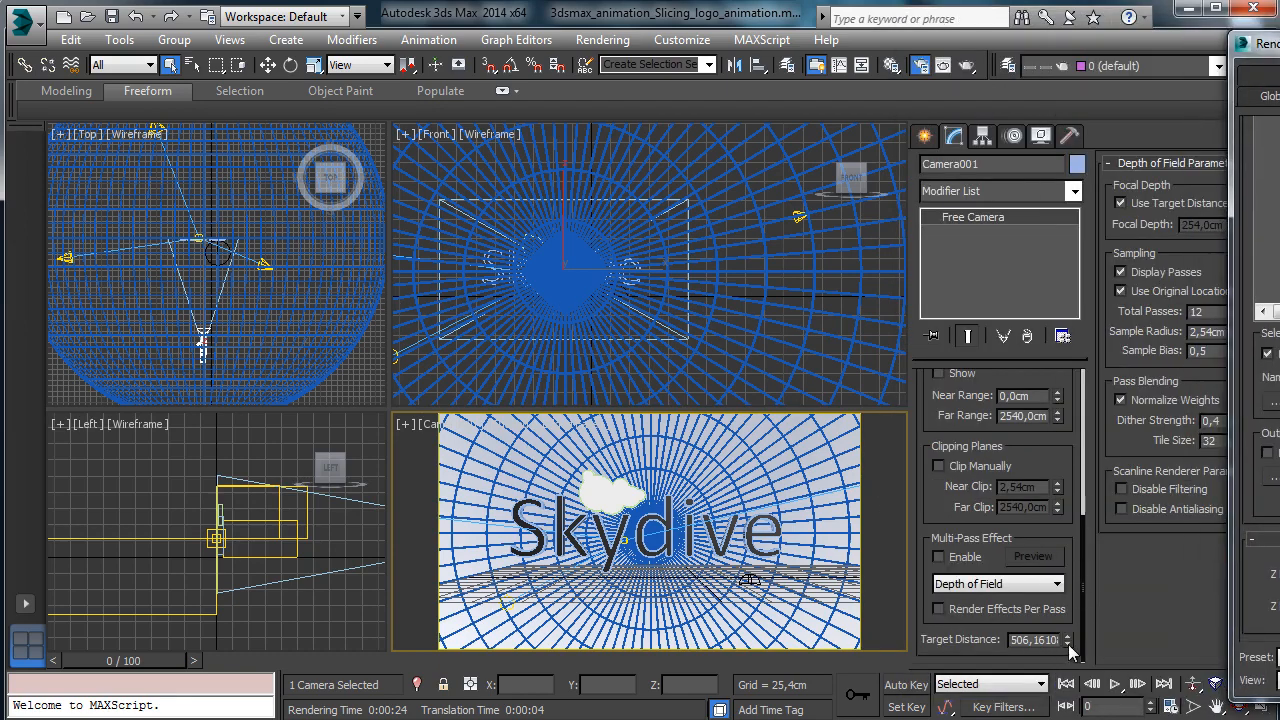
mouse_move(1068, 646)
left_mouse_down()
mouse_move(1069, 507)
mouse_move(1080, 643)
left_mouse_up()
left_click_drag(1278, 30, 932, 43)
left_click_drag(1278, 66, 849, 59)
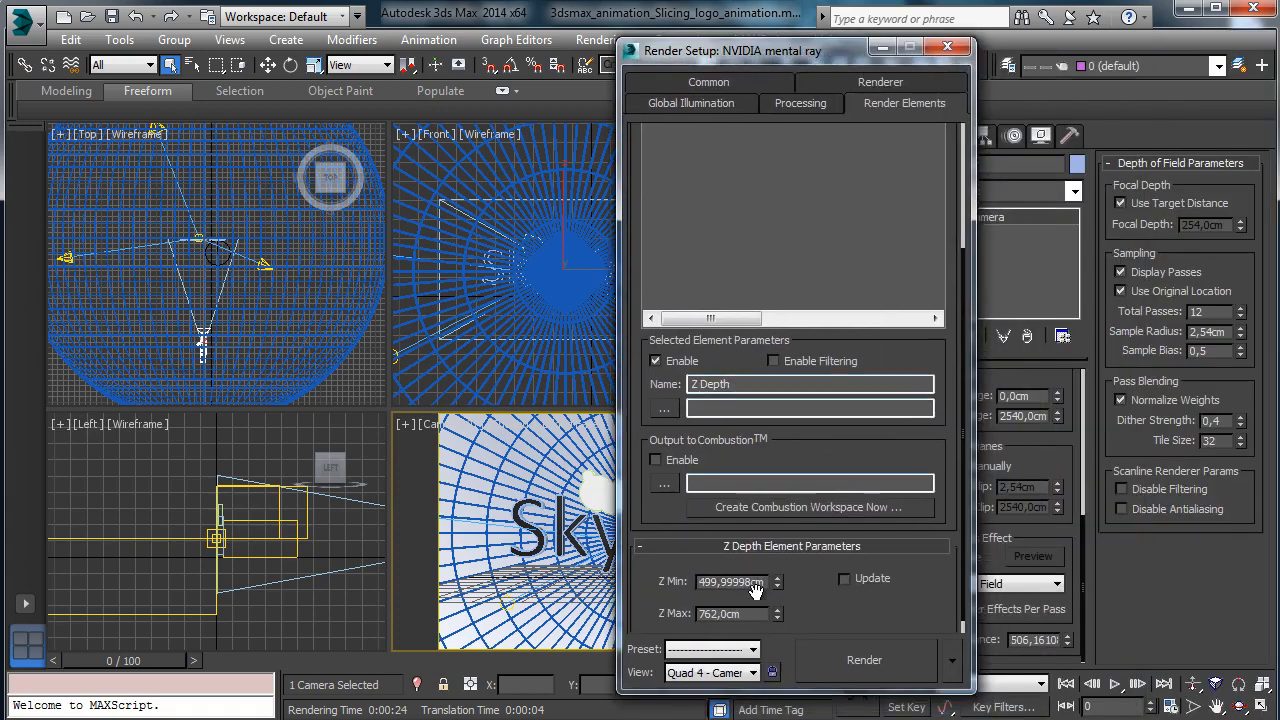
left_click_drag(756, 614, 517, 517)
type("1")
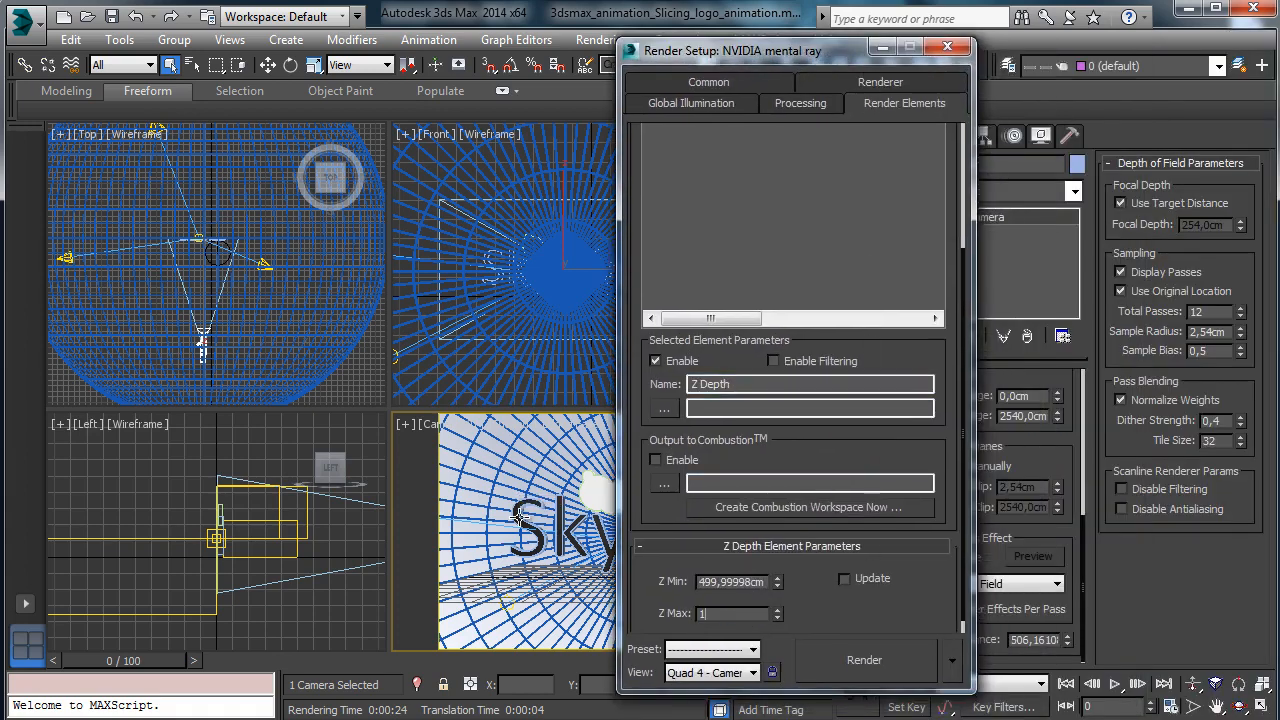
type("100")
key("Return")
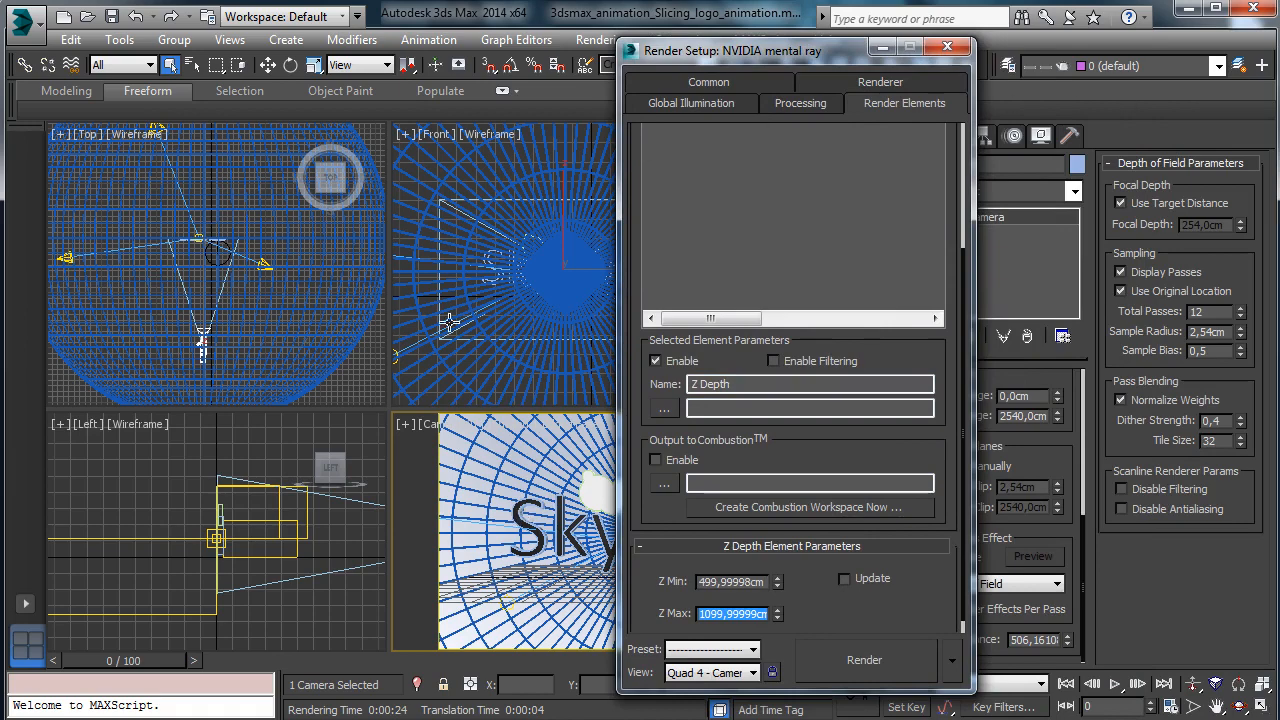
Close the render setup, render the camera view with its elements and minimize the beauty, Object ID, Z Depth and Self-Illumination windows.
left_click(947, 46)
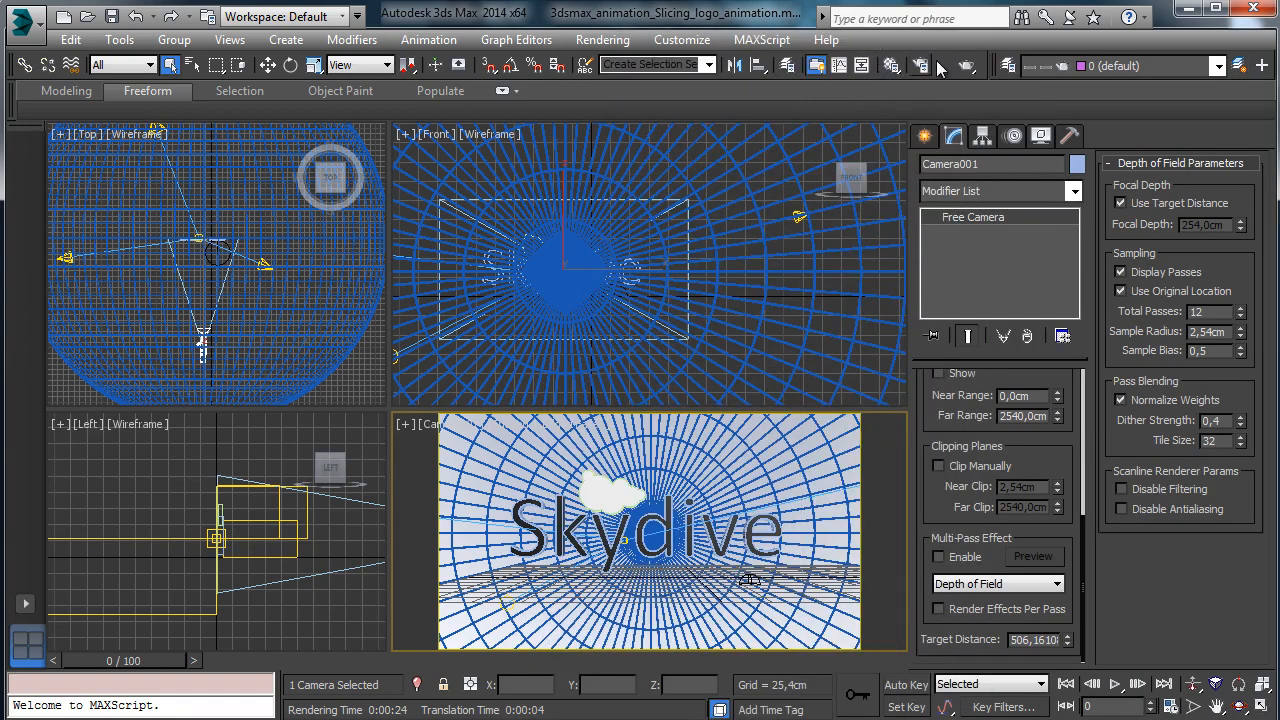
left_click(963, 65)
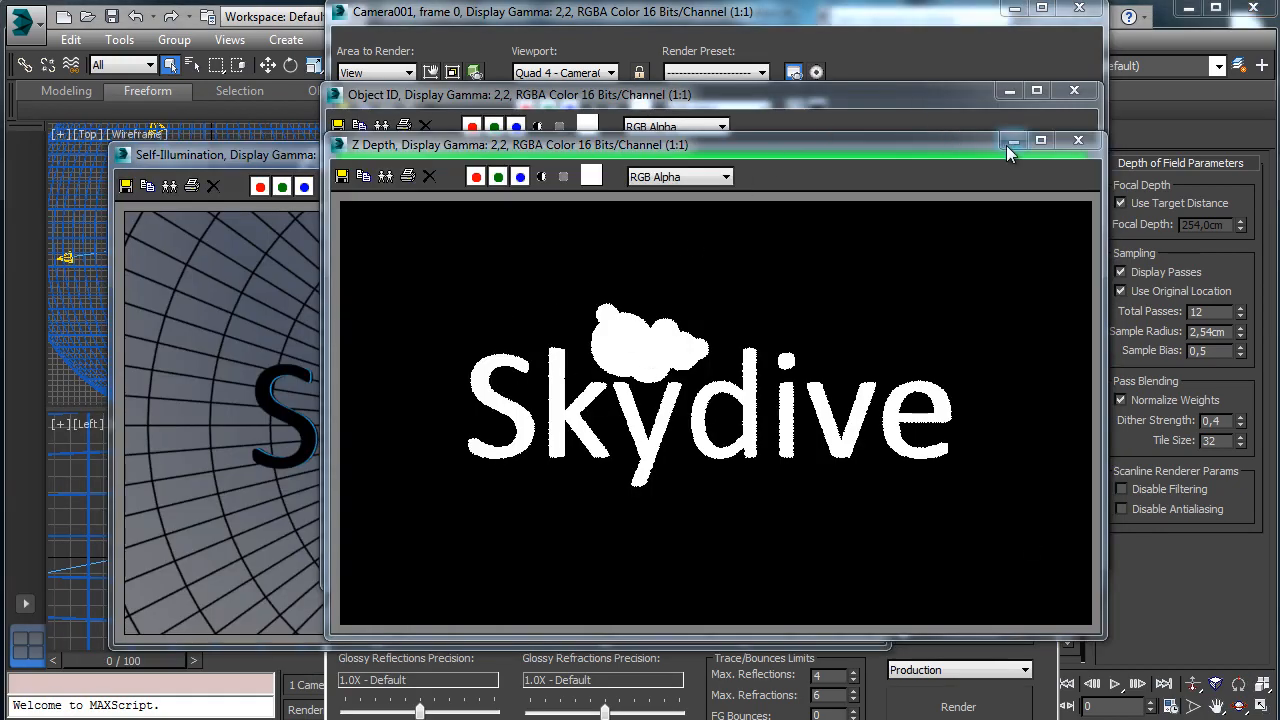
left_click(1012, 140)
left_click(1009, 90)
left_click(1014, 8)
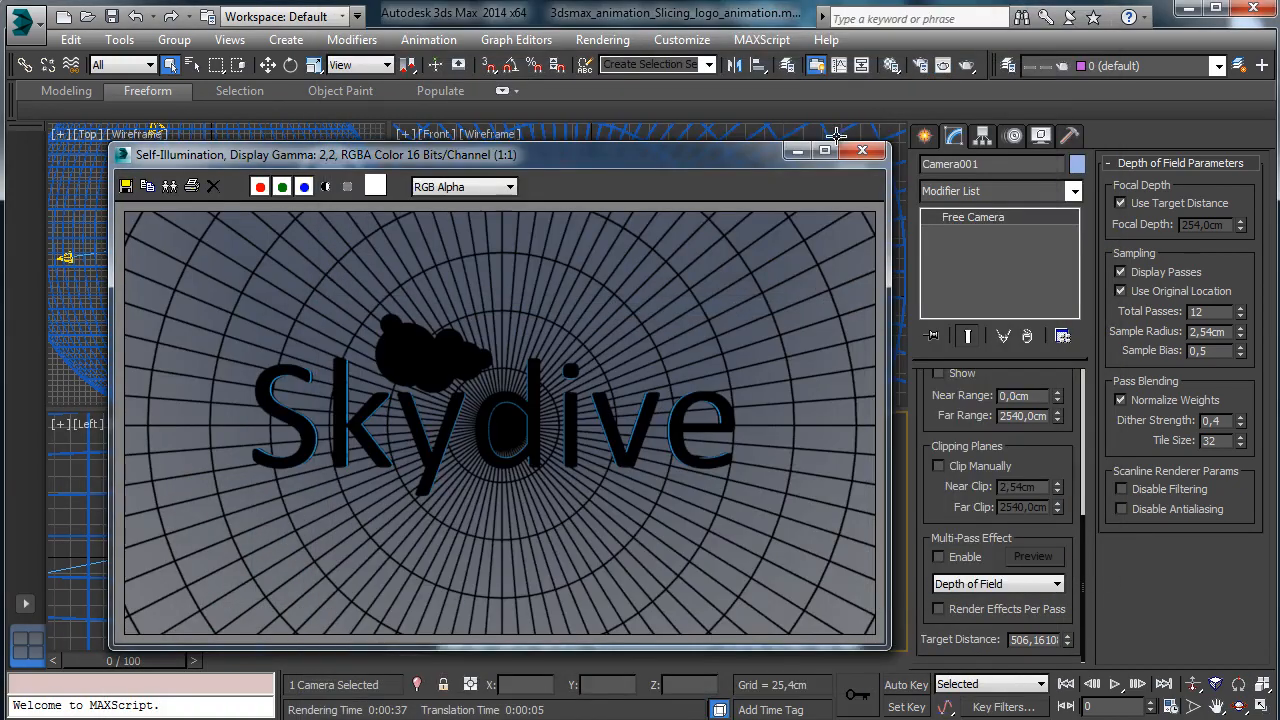
left_click(797, 151)
Enable filtering for the Z Depth element in the render setup, save the scene and close the setup.
left_click(943, 65)
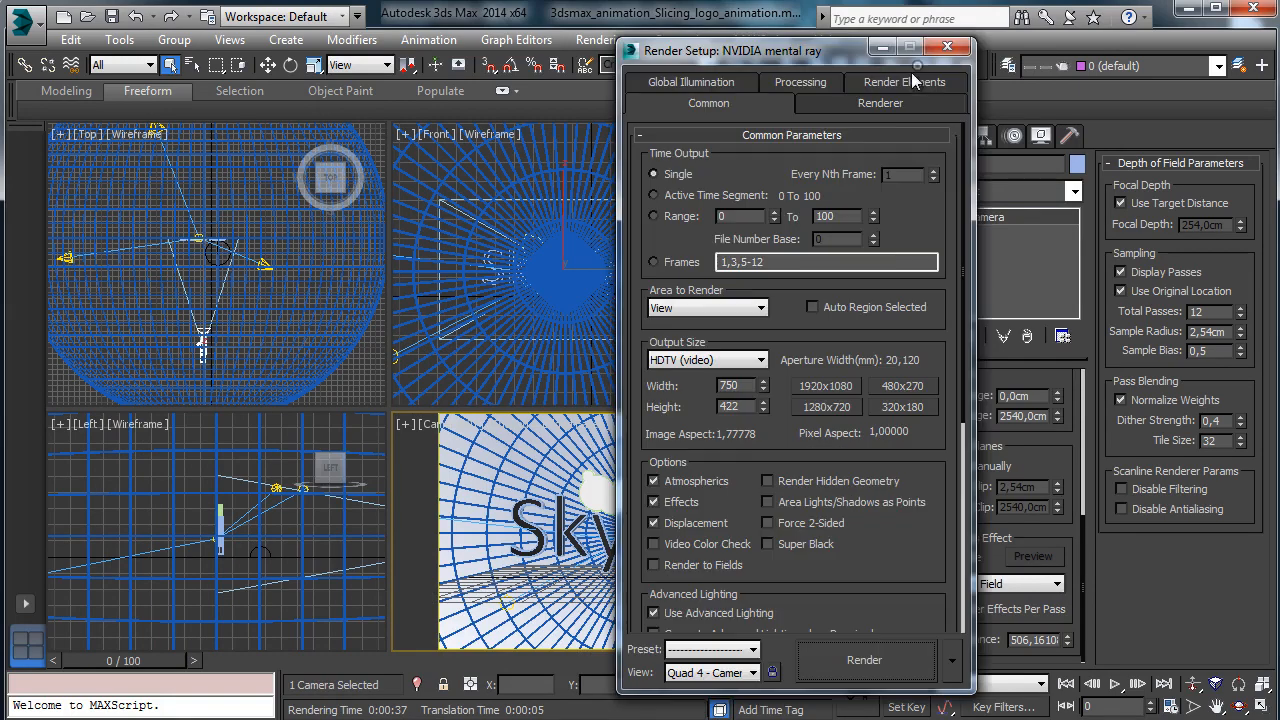
left_click(852, 85)
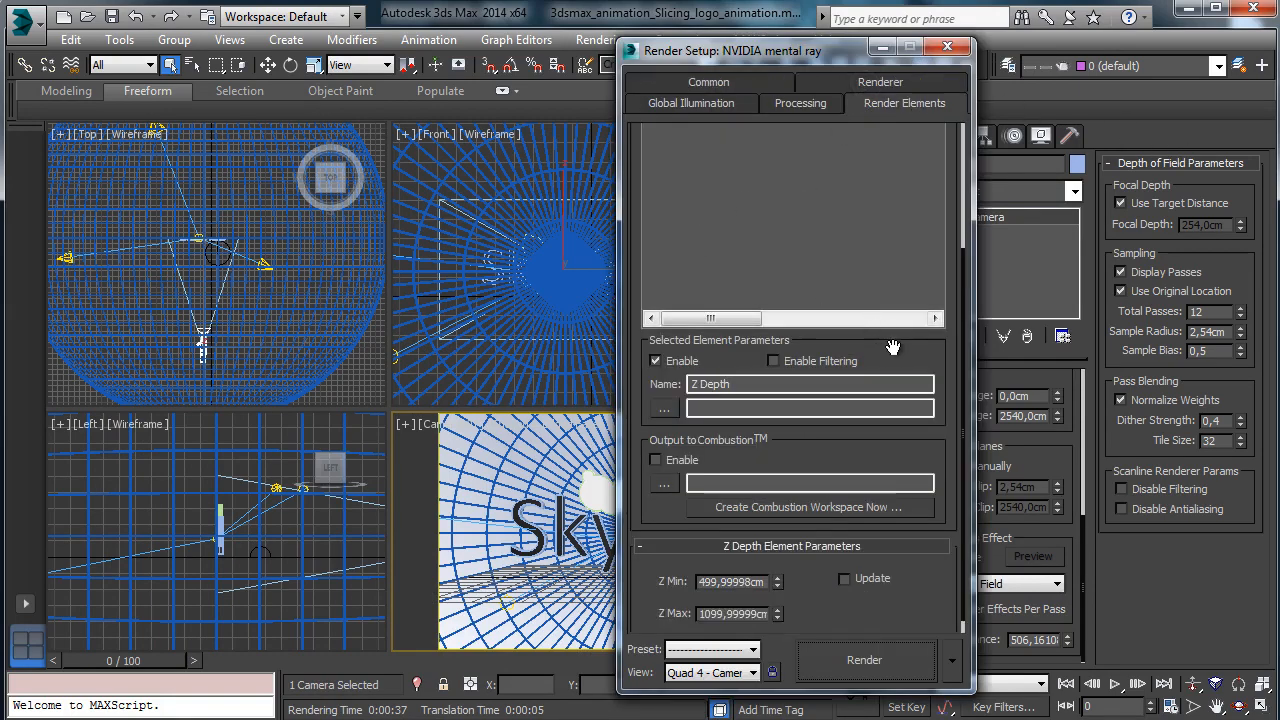
scroll(885, 345, "up", 1)
left_click(111, 16)
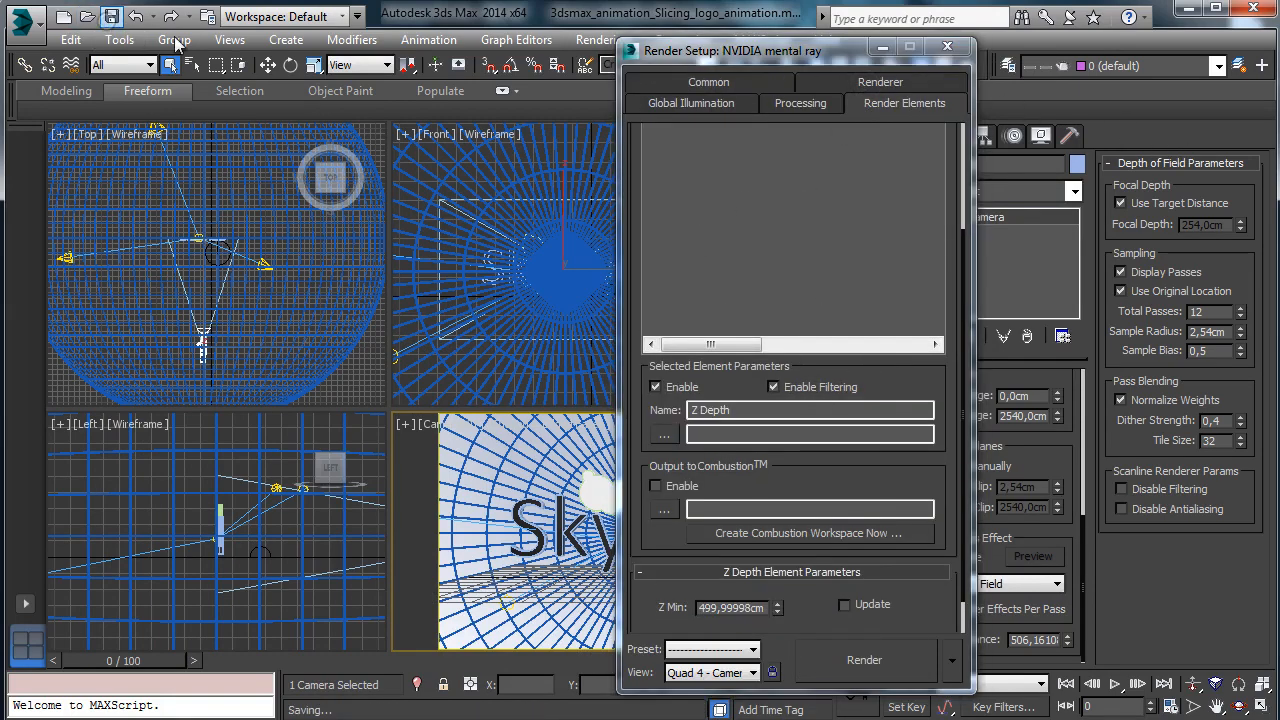
left_click(949, 48)
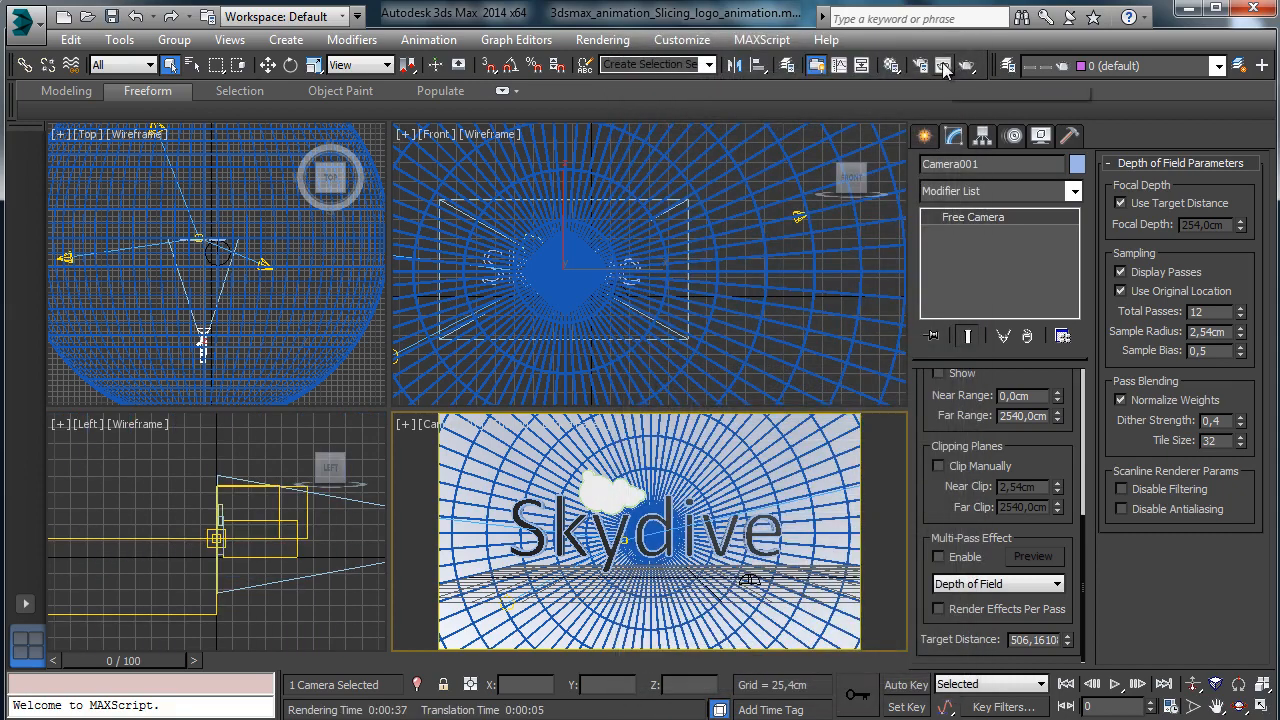
Isolate the cloud logo together with the Skydive text and bring up the standard primitives for object creation.
left_click(612, 500)
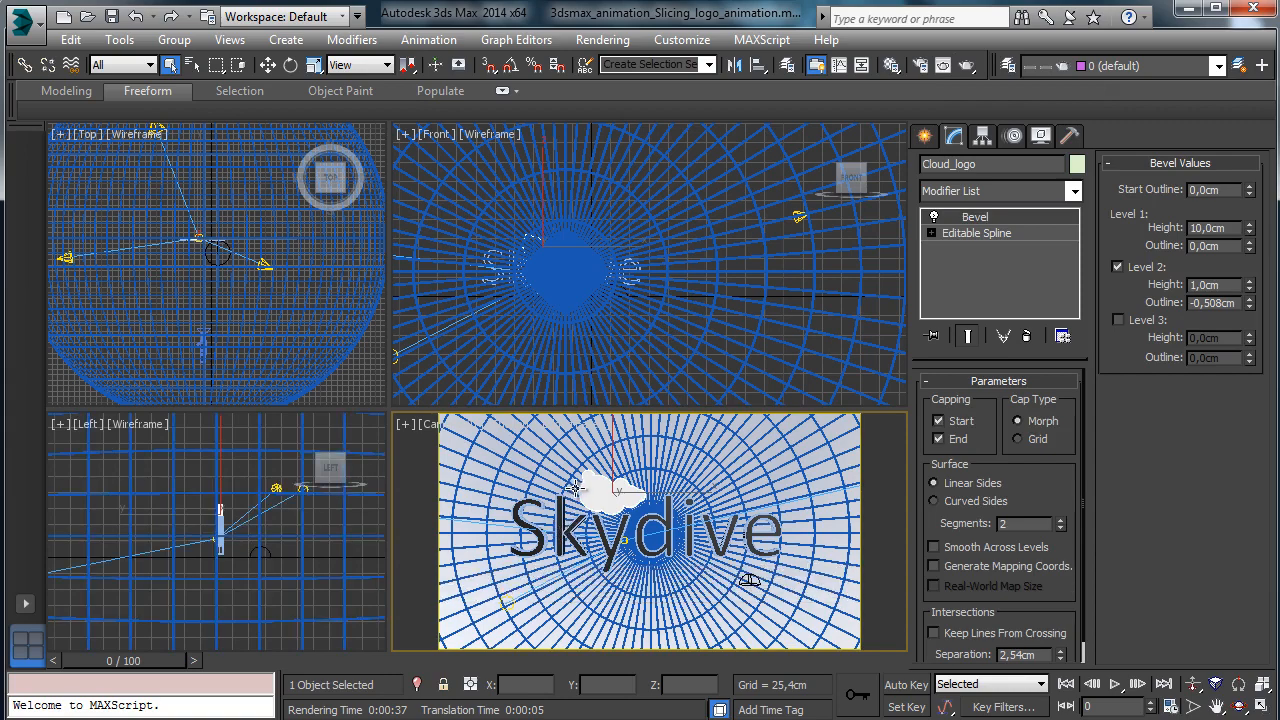
left_click(560, 530, "ctrl")
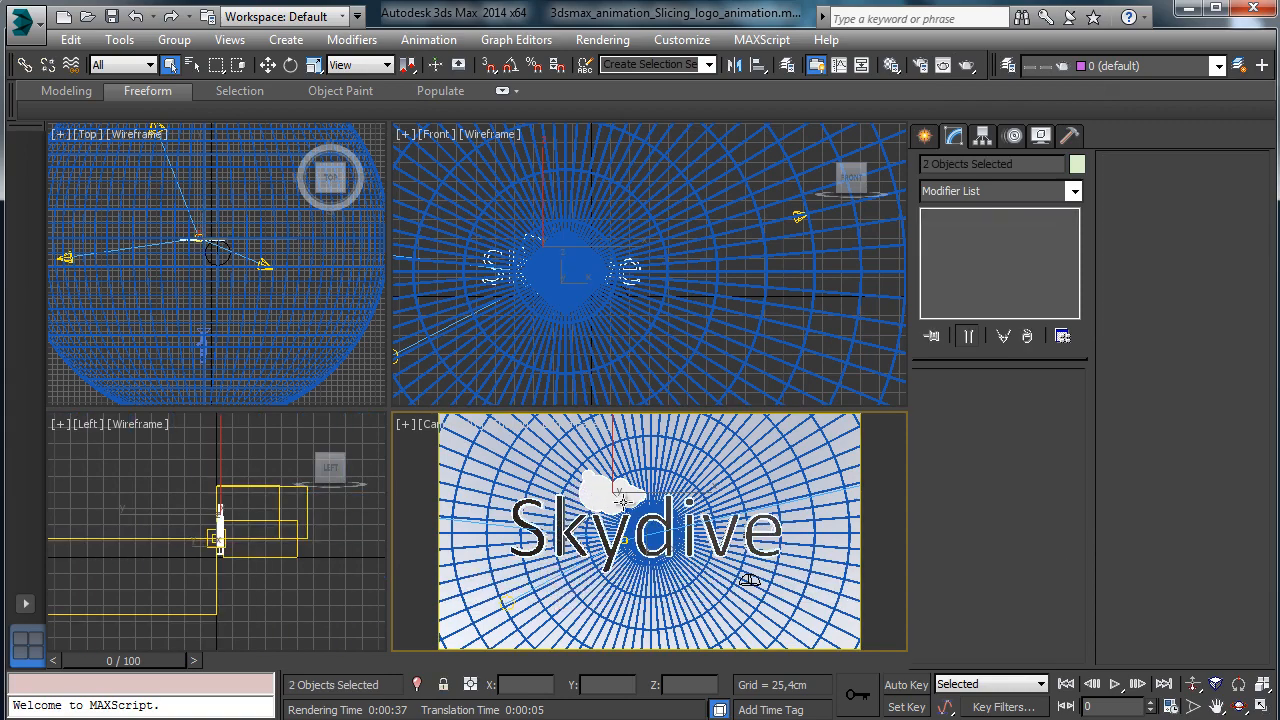
left_click(417, 684)
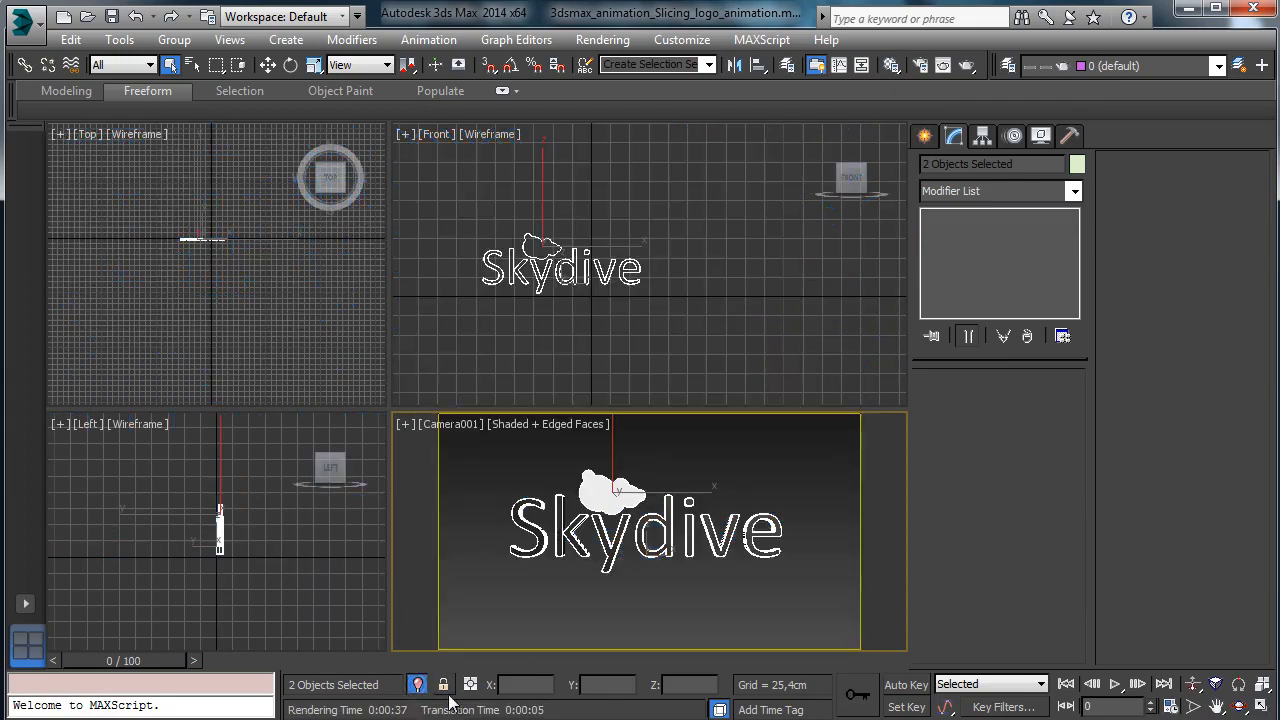
left_click(924, 135)
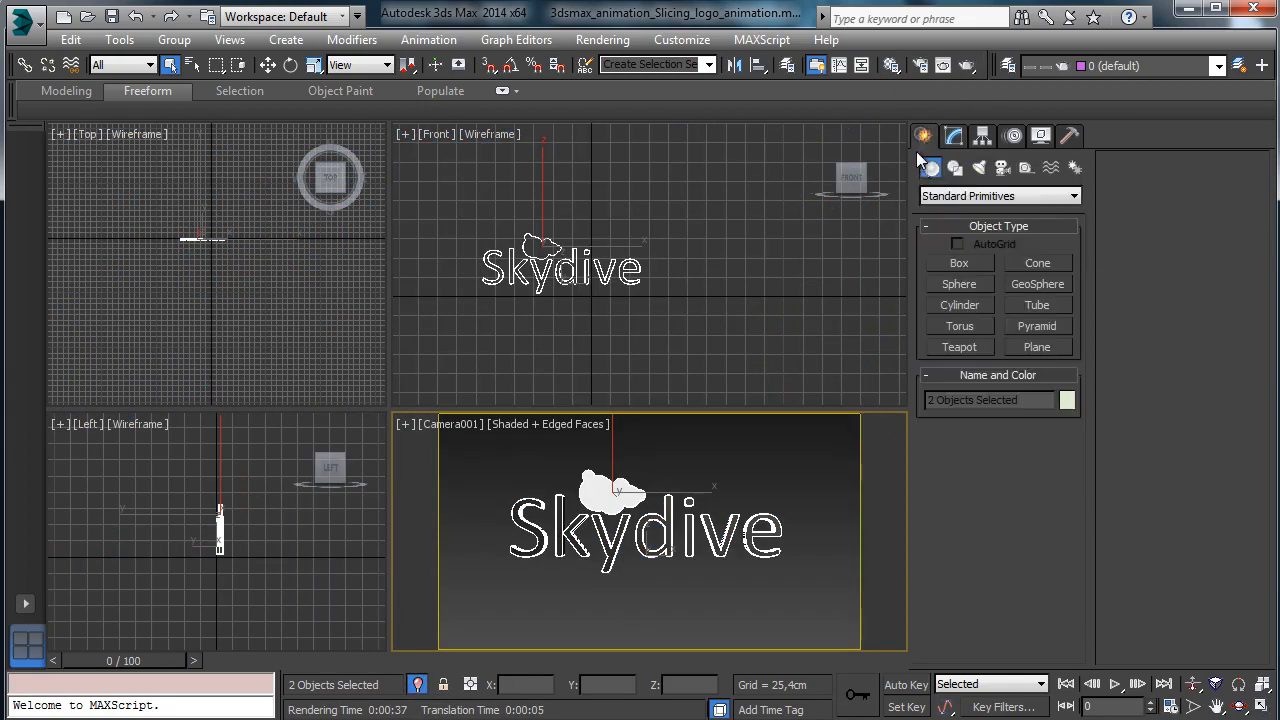